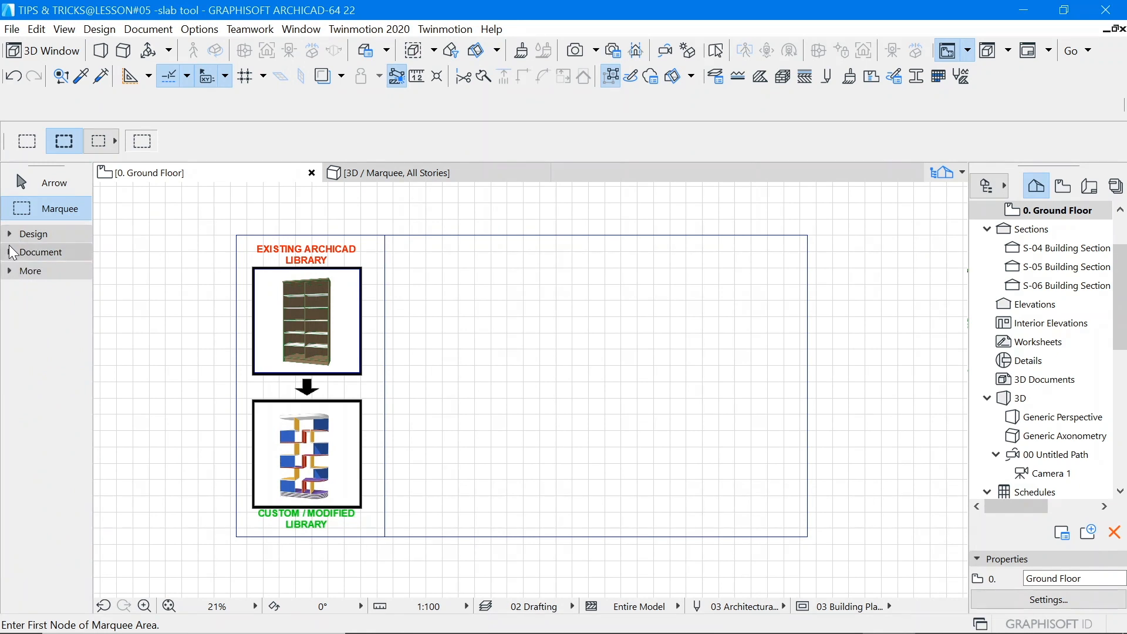
# Step: Place a Bookshelf 01 22 object on the ground floor plan, beside the existing-library picture
pyautogui.click(10, 237)
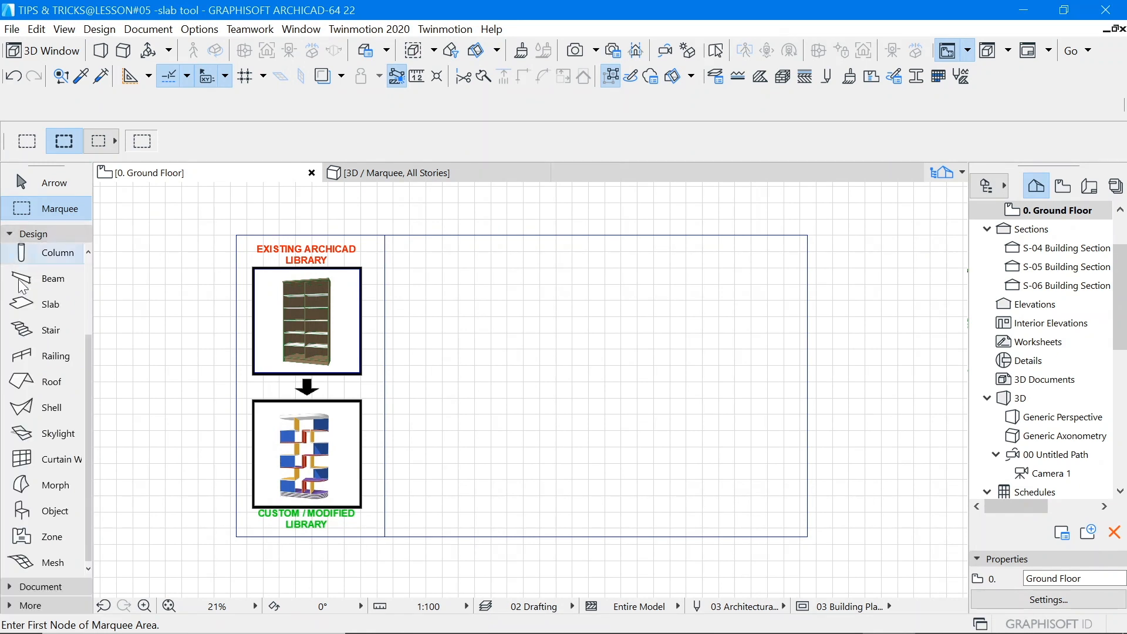
pyautogui.click(51, 511)
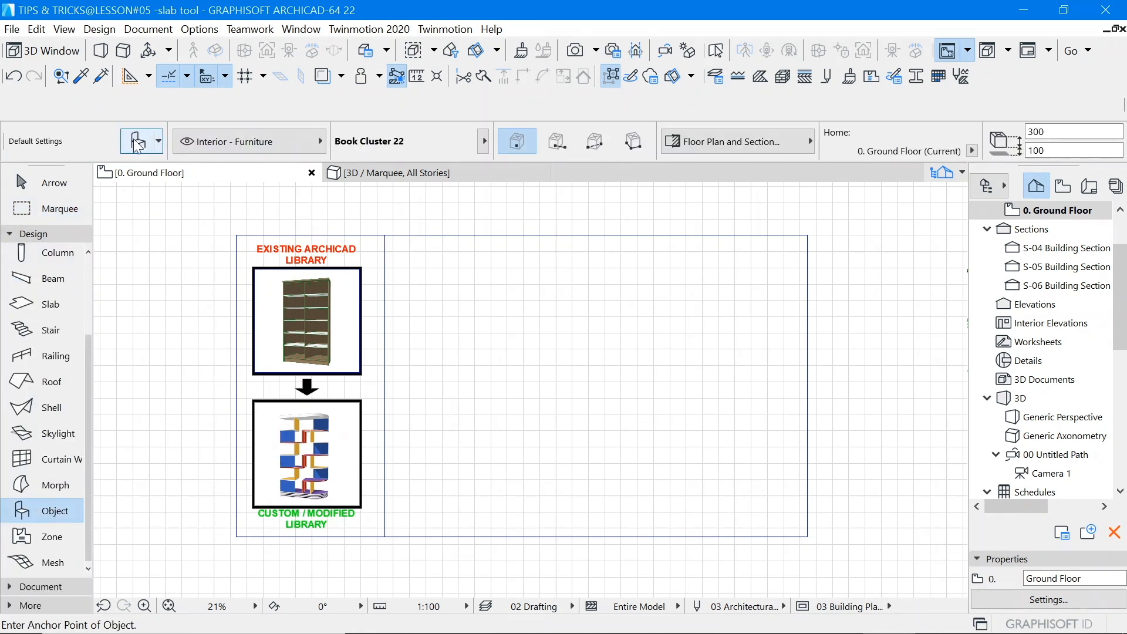
pyautogui.hotkey('ctrl', 't')
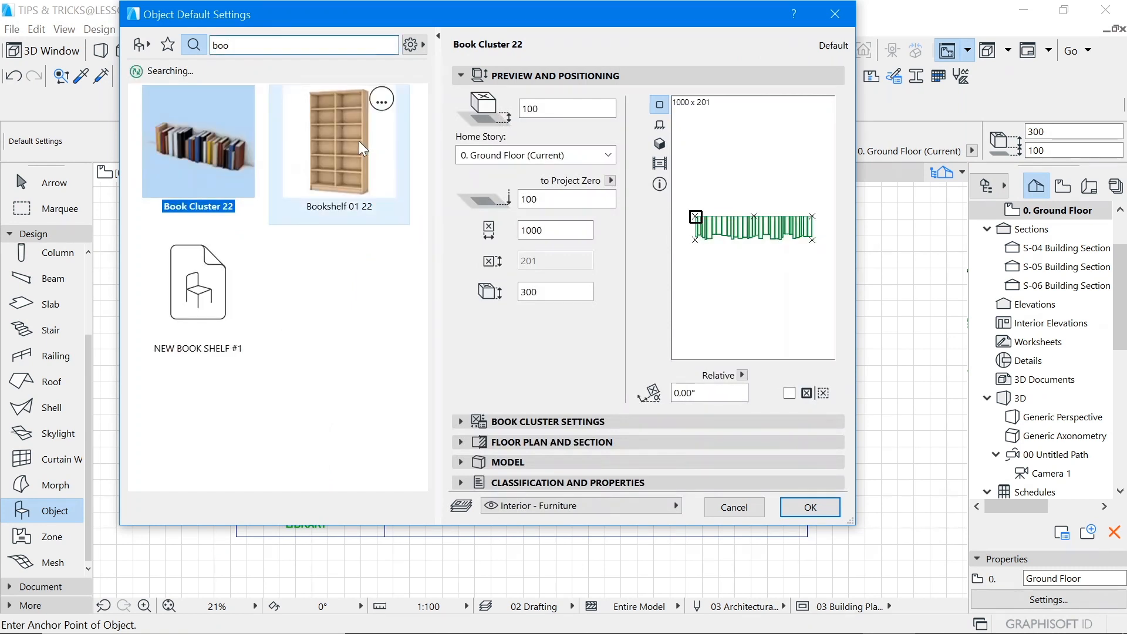
pyautogui.click(339, 147)
pyautogui.click(810, 507)
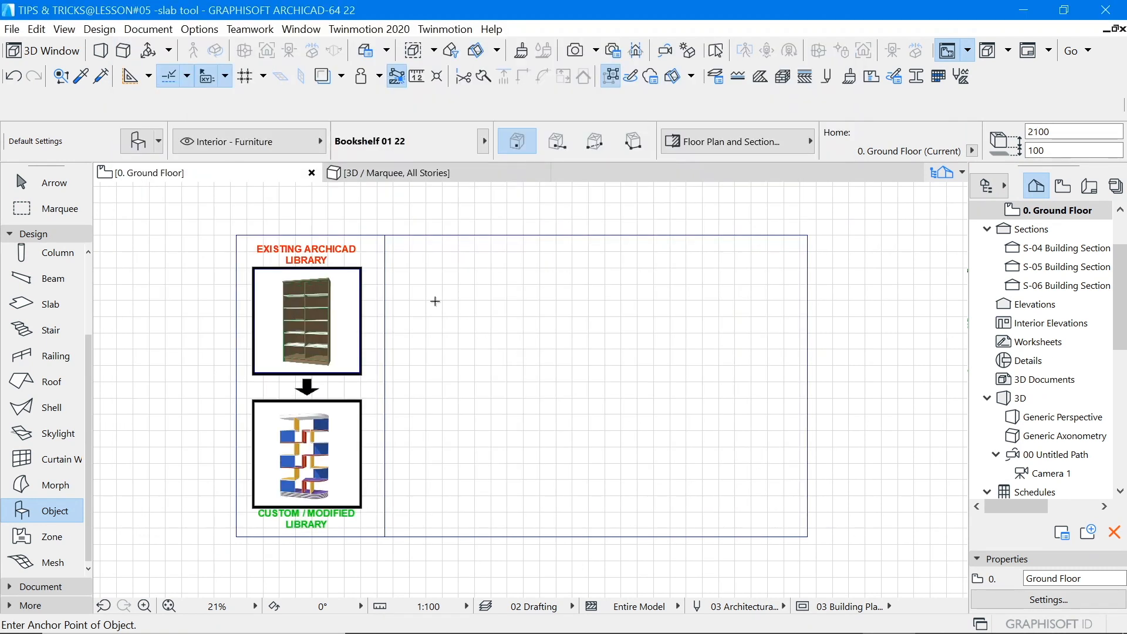
pyautogui.scroll(5, 438, 300)
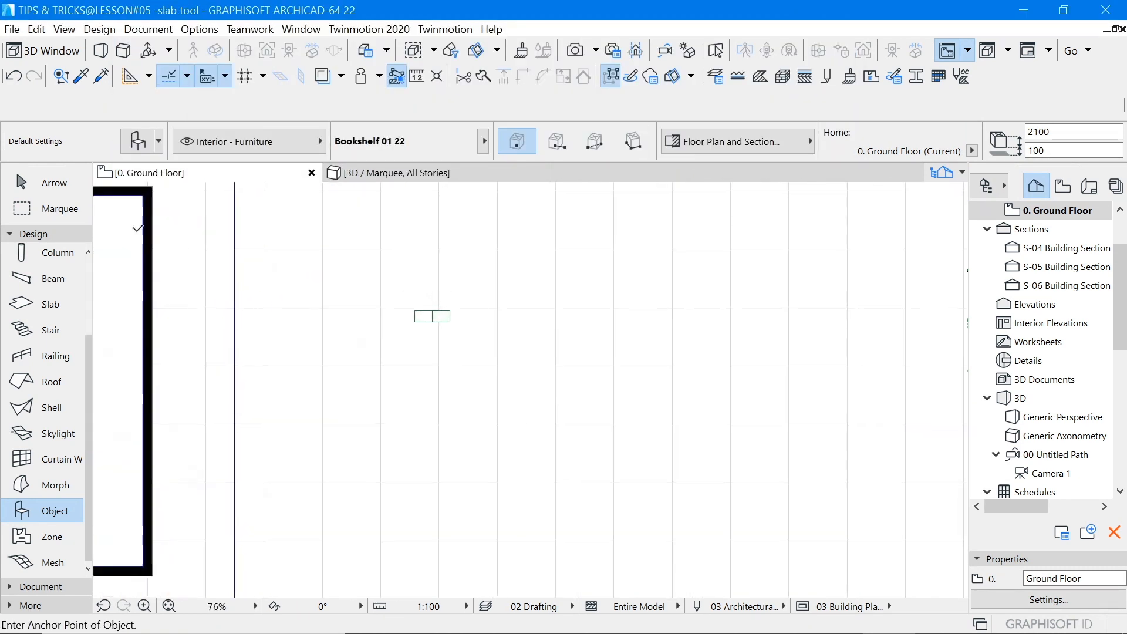
# Step: Show only the placed bookshelf in 3D, fit it in the view, and orbit around to its front
pyautogui.click(44, 182)
pyautogui.moveTo(366, 276); pyautogui.dragTo(492, 359)
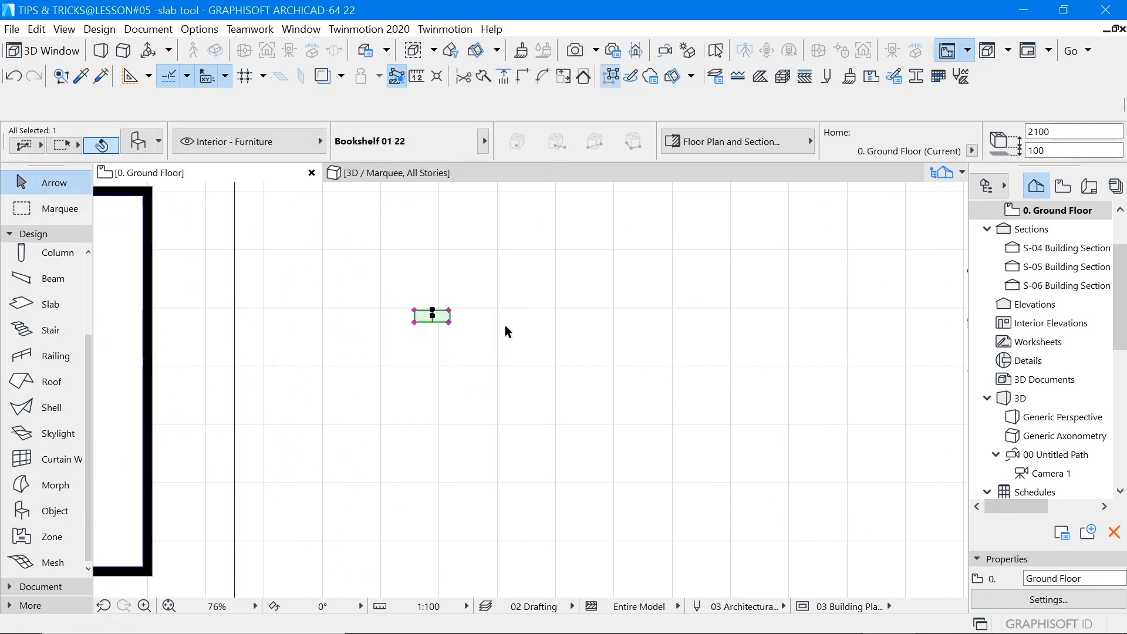
pyautogui.rightClick(512, 300)
pyautogui.click(569, 541)
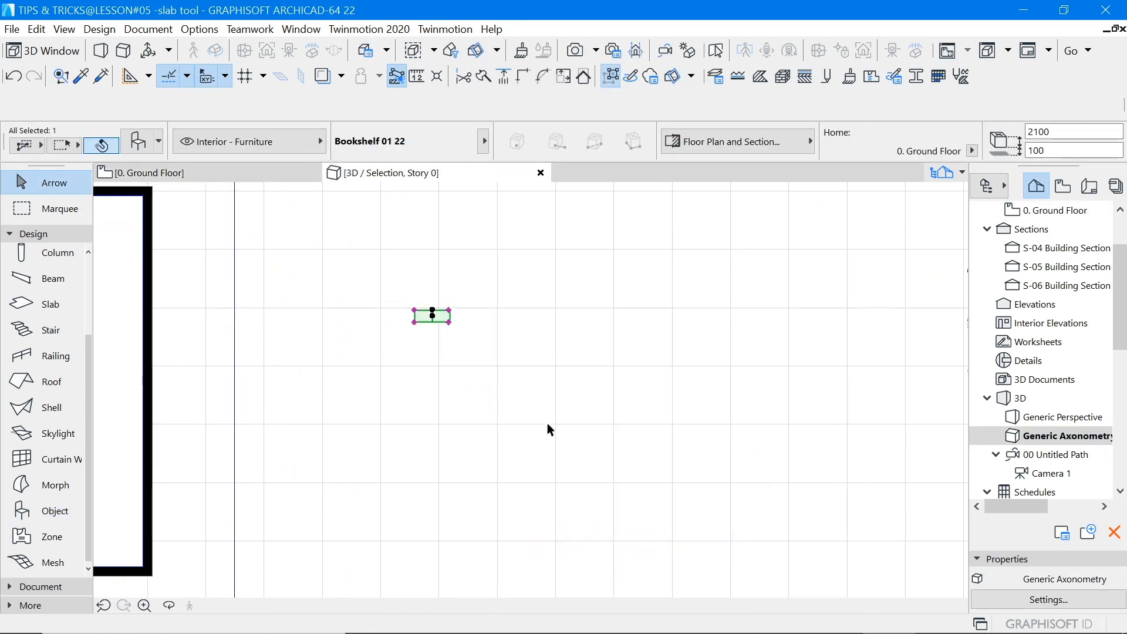
pyautogui.rightClick(536, 335)
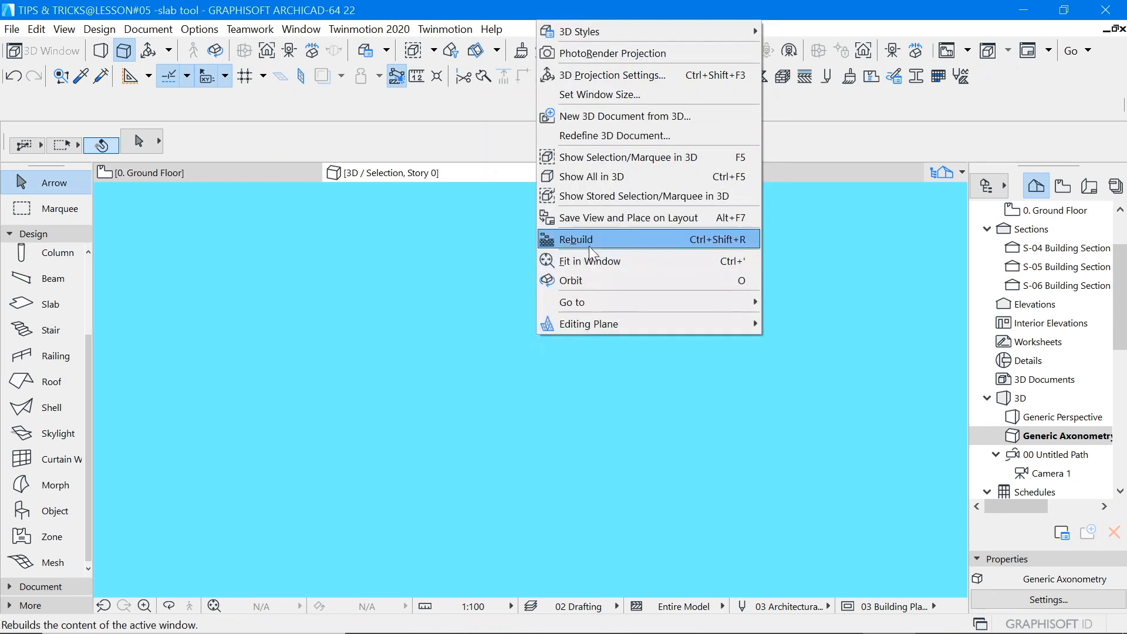
pyautogui.click(586, 262)
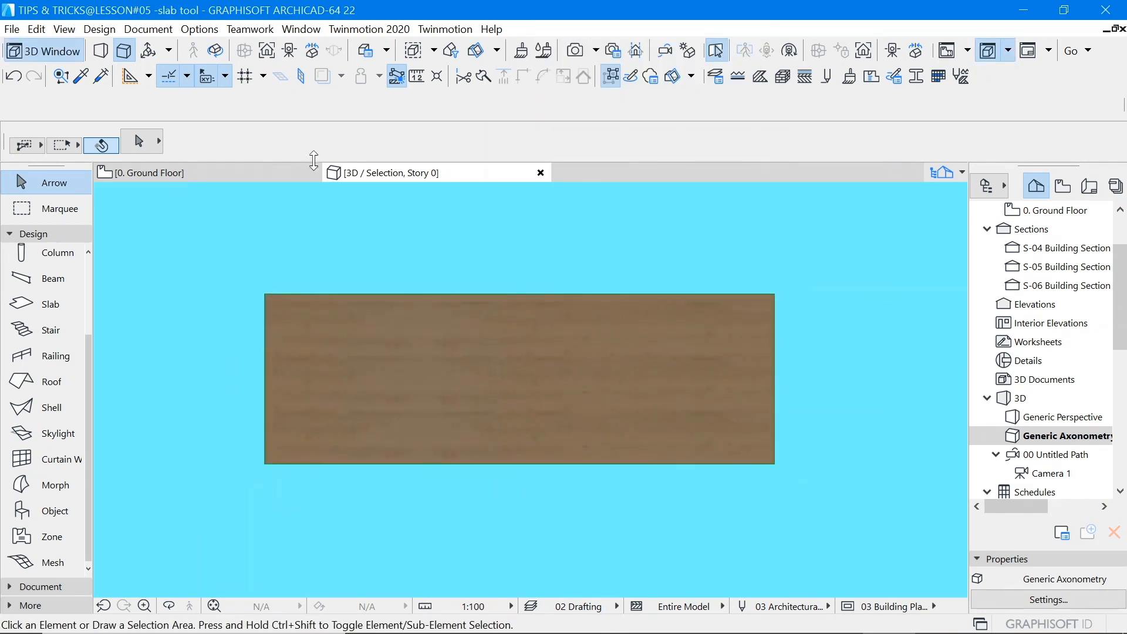
pyautogui.click(216, 51)
pyautogui.moveTo(674, 359); pyautogui.dragTo(507, 422)
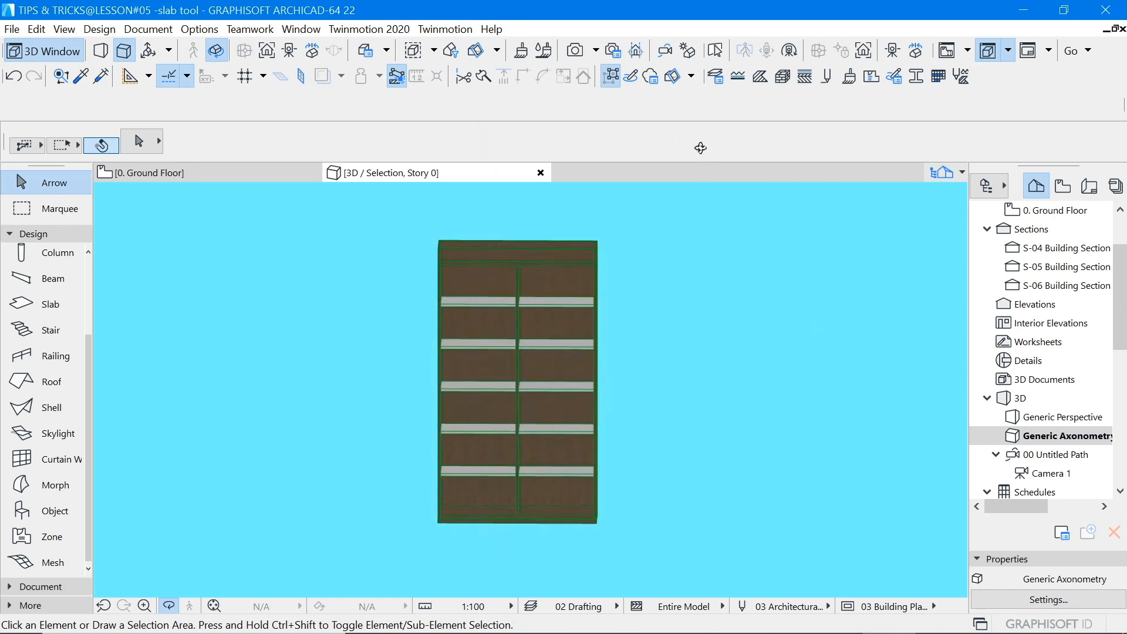
# Step: Check in the 3D view whether the bookshelf selects as a single object, leaving it deselected
pyautogui.click(715, 51)
pyautogui.click(551, 352)
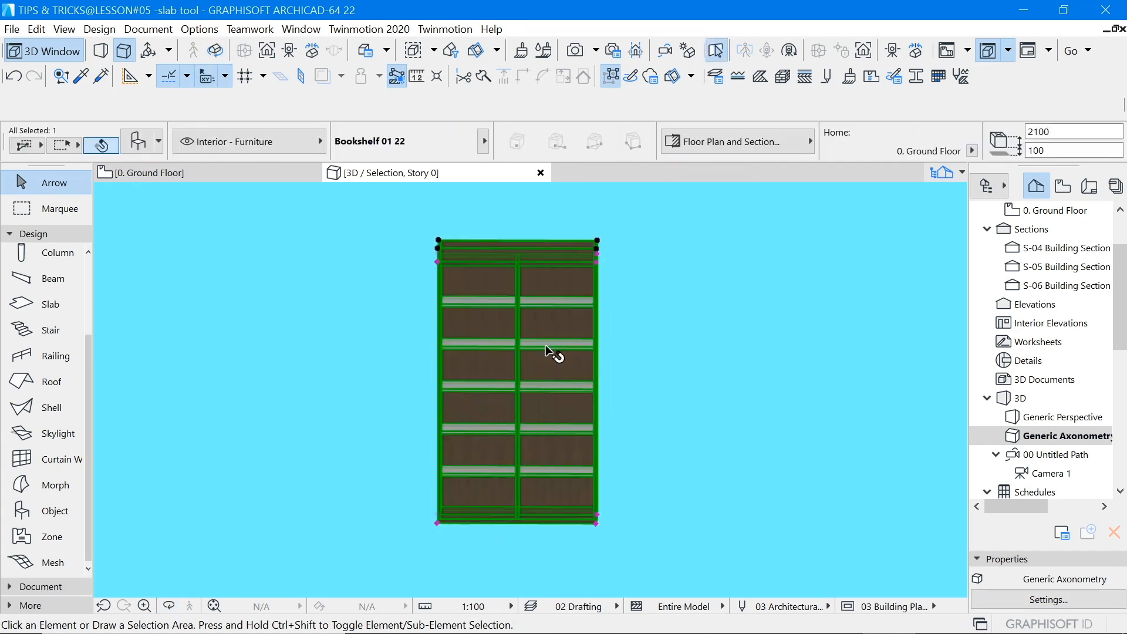
pyautogui.click(641, 352)
pyautogui.click(564, 355)
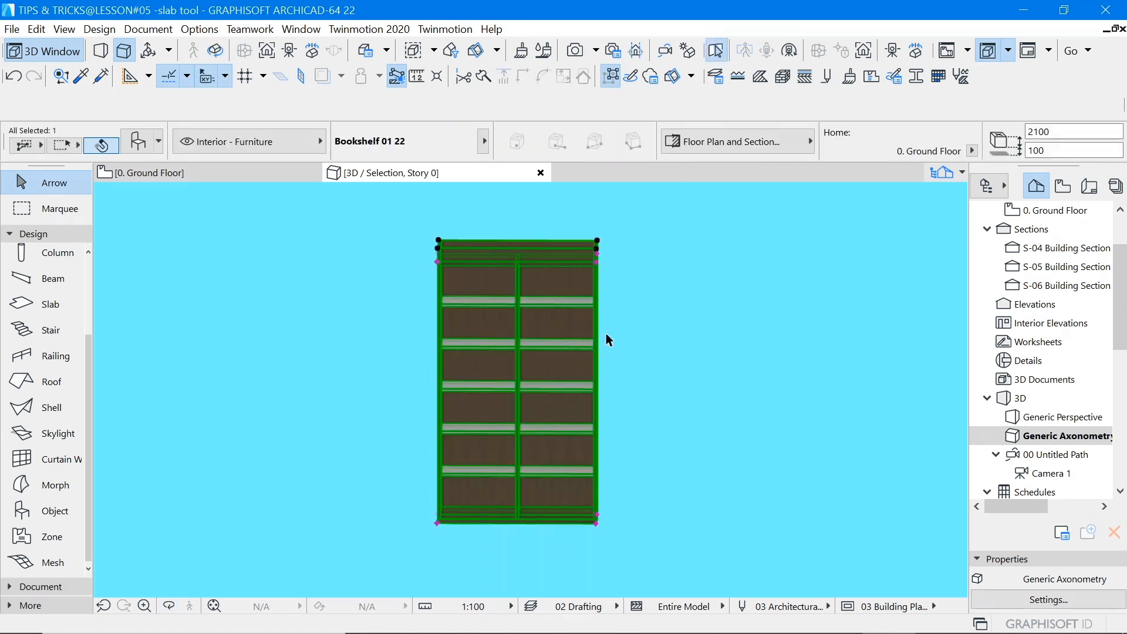
pyautogui.click(645, 340)
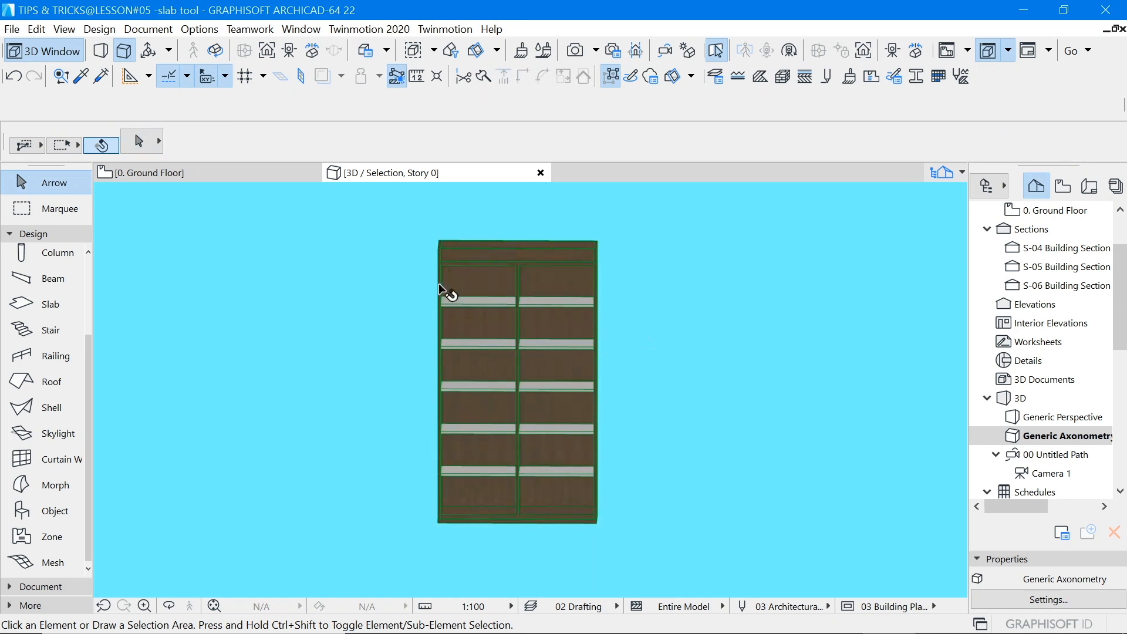
# Step: Draw a horizontal section line just in front of the bookshelf on the ground floor plan, looking toward its front, with limited depth
pyautogui.click(150, 174)
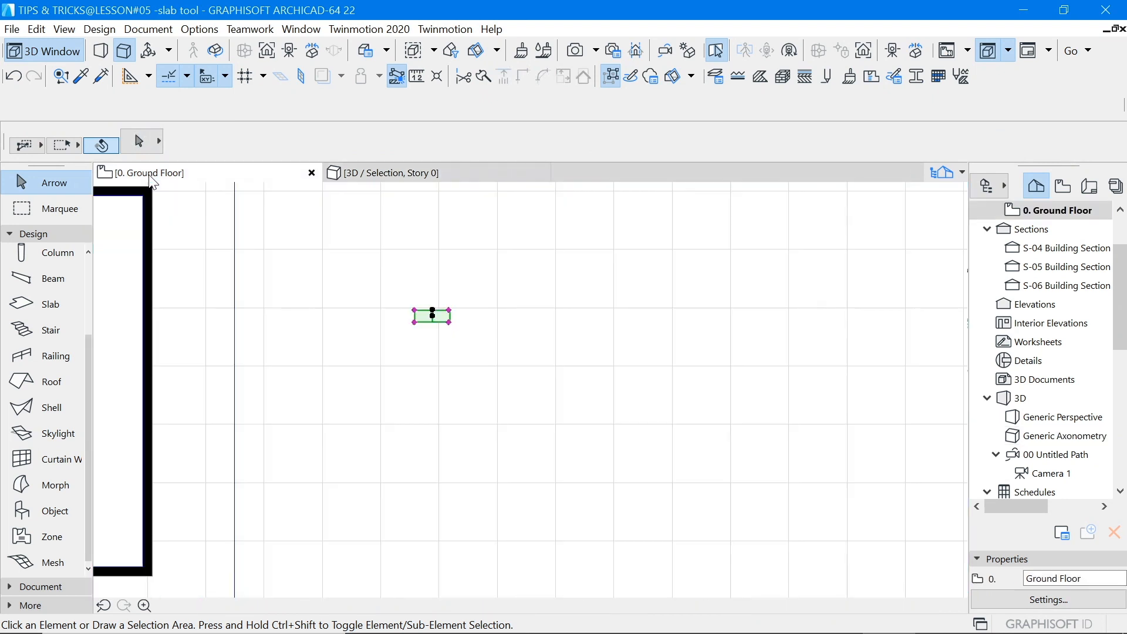
pyautogui.click(534, 304)
pyautogui.scroll(2, 660, 311)
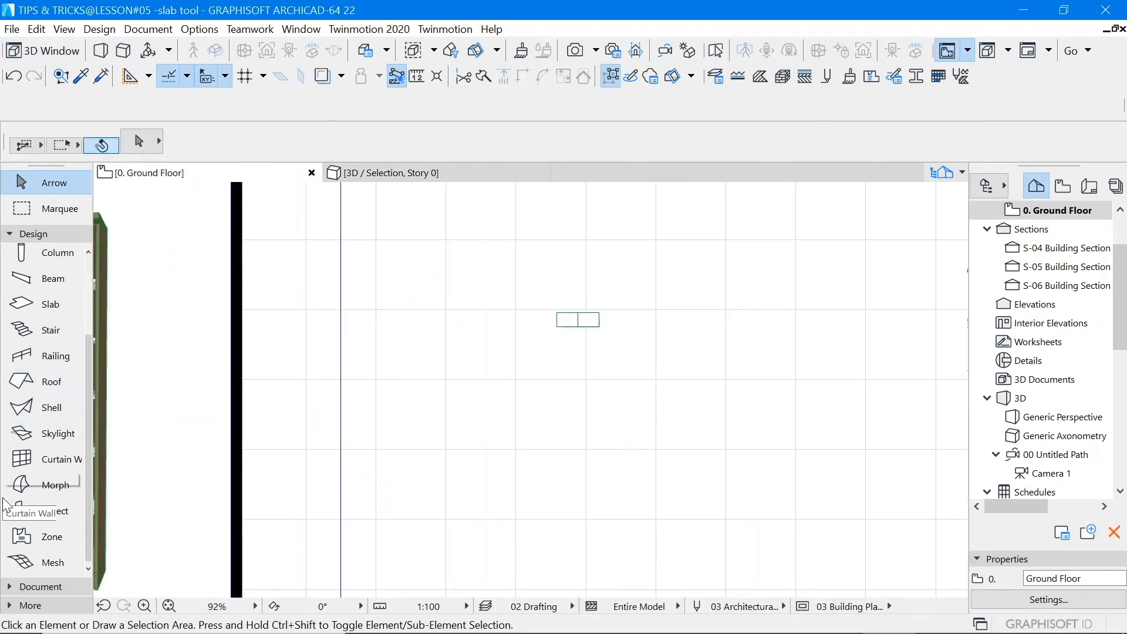
pyautogui.click(35, 586)
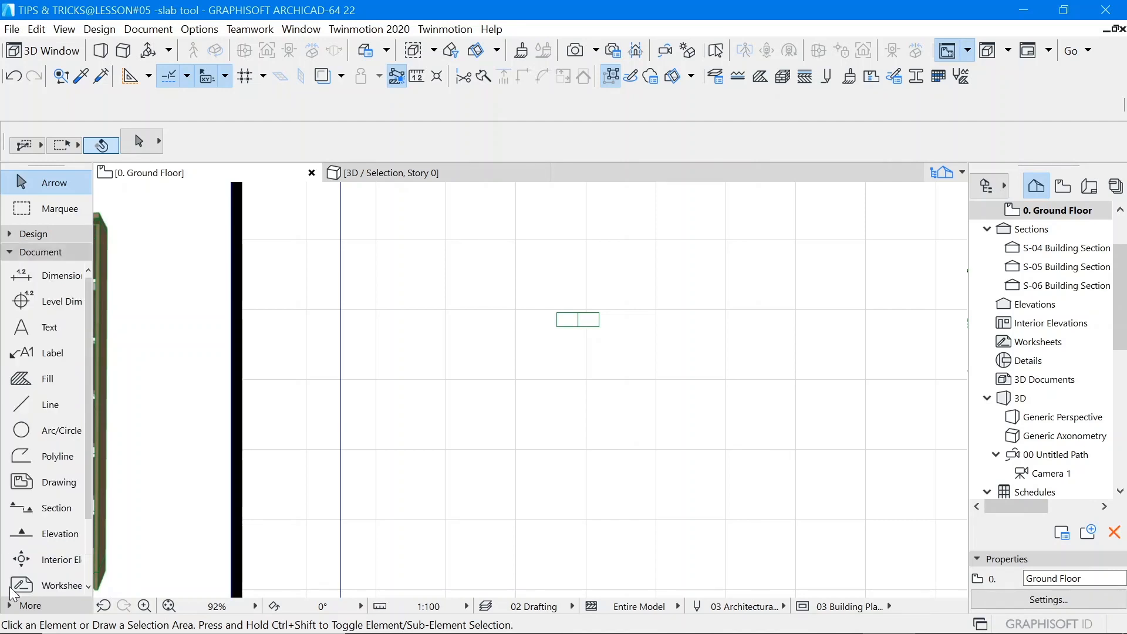
pyautogui.click(28, 510)
pyautogui.click(498, 337)
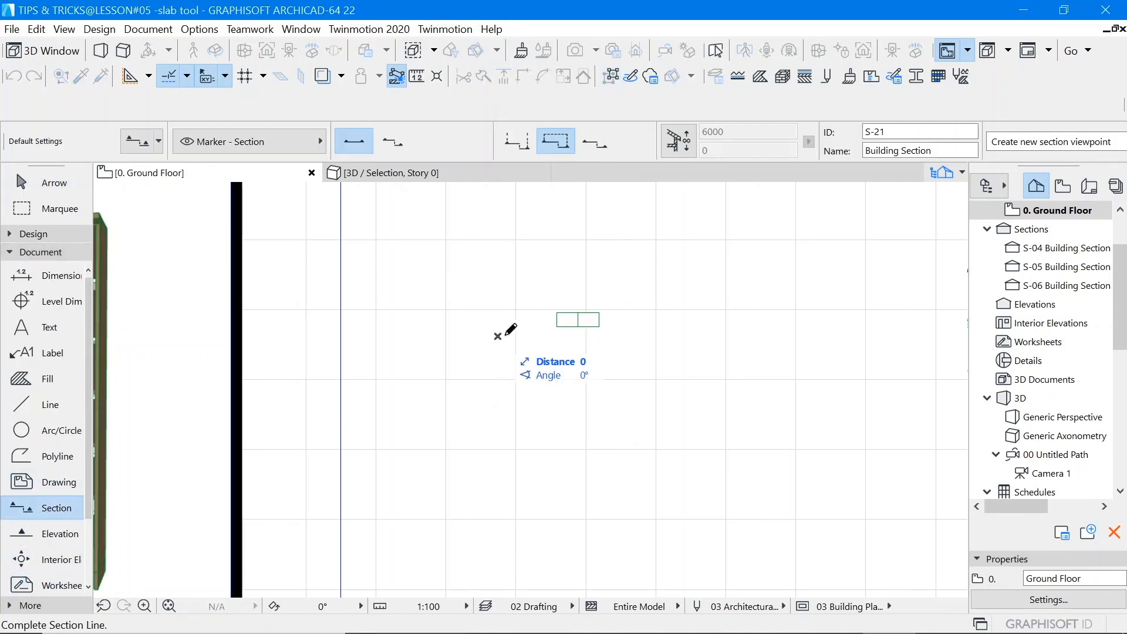
pyautogui.click(720, 335)
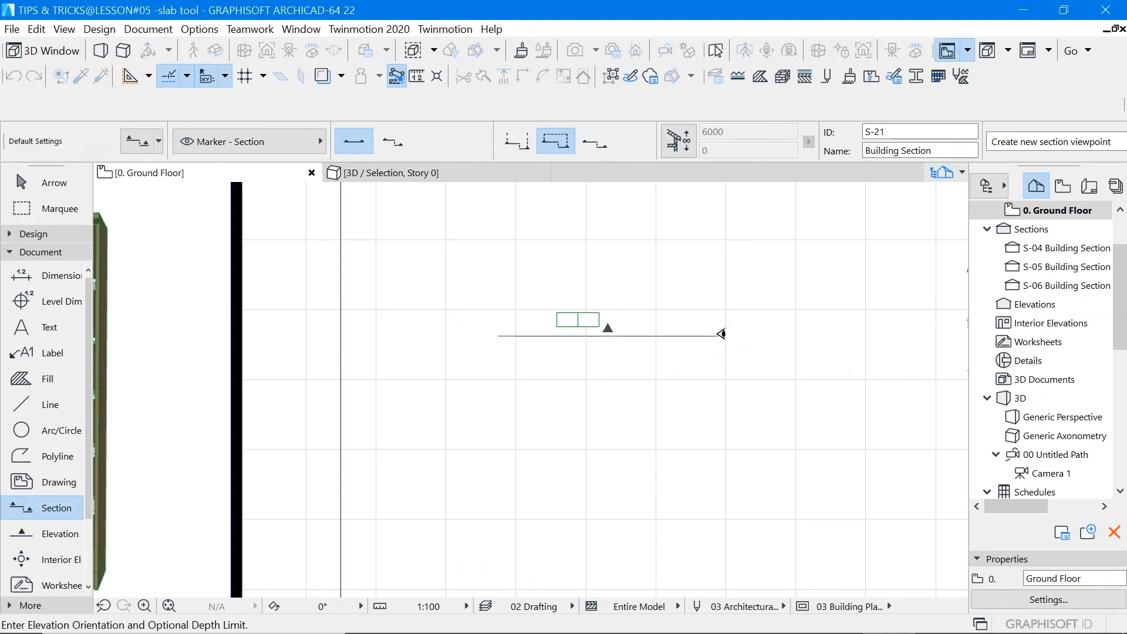
pyautogui.click(691, 237)
# Step: Draw a vertical section line beside the bookshelf's left end, looking toward its side, with the depth limit beyond the bookshelf
pyautogui.click(543, 253)
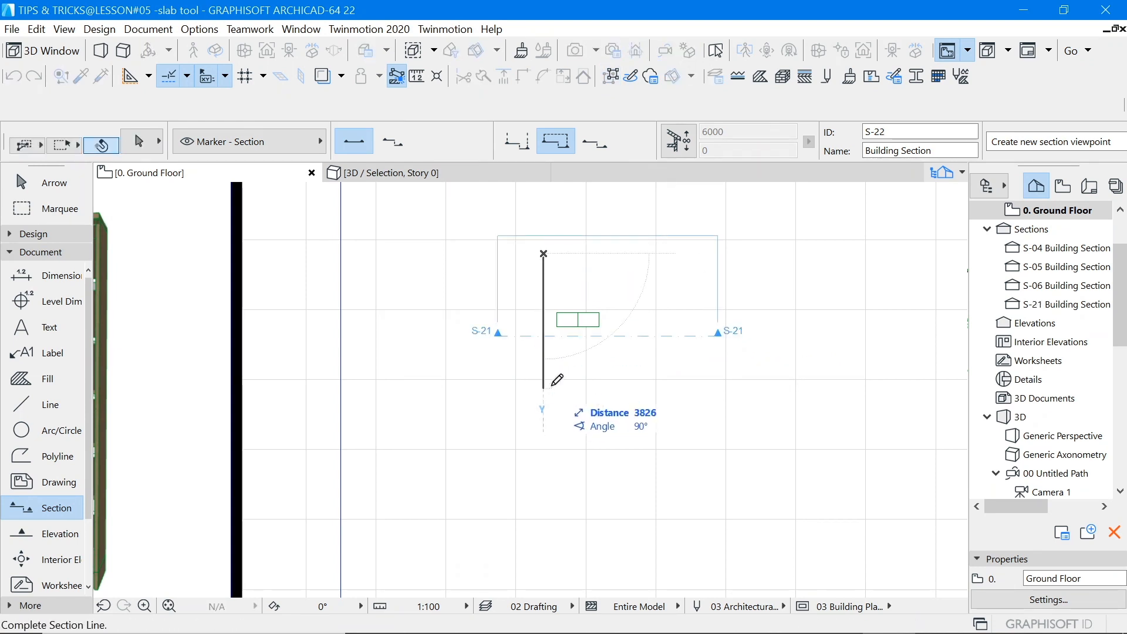
pyautogui.click(543, 372)
pyautogui.click(683, 370)
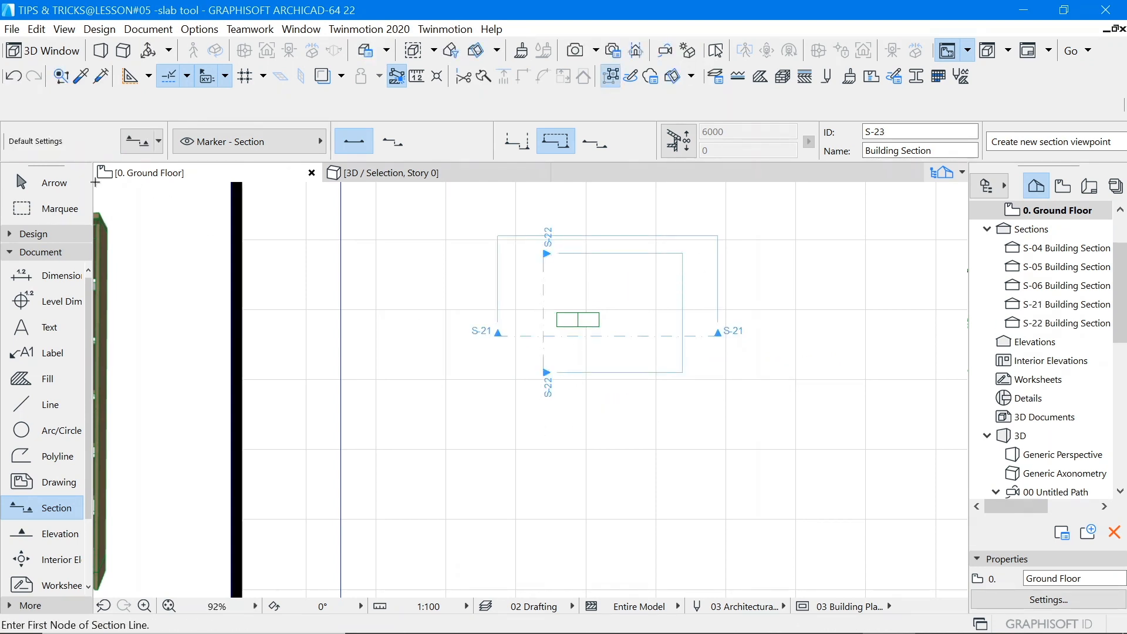
# Step: Open the horizontal section S-21 with the current view settings to show the bookshelf's front elevation
pyautogui.click(82, 183)
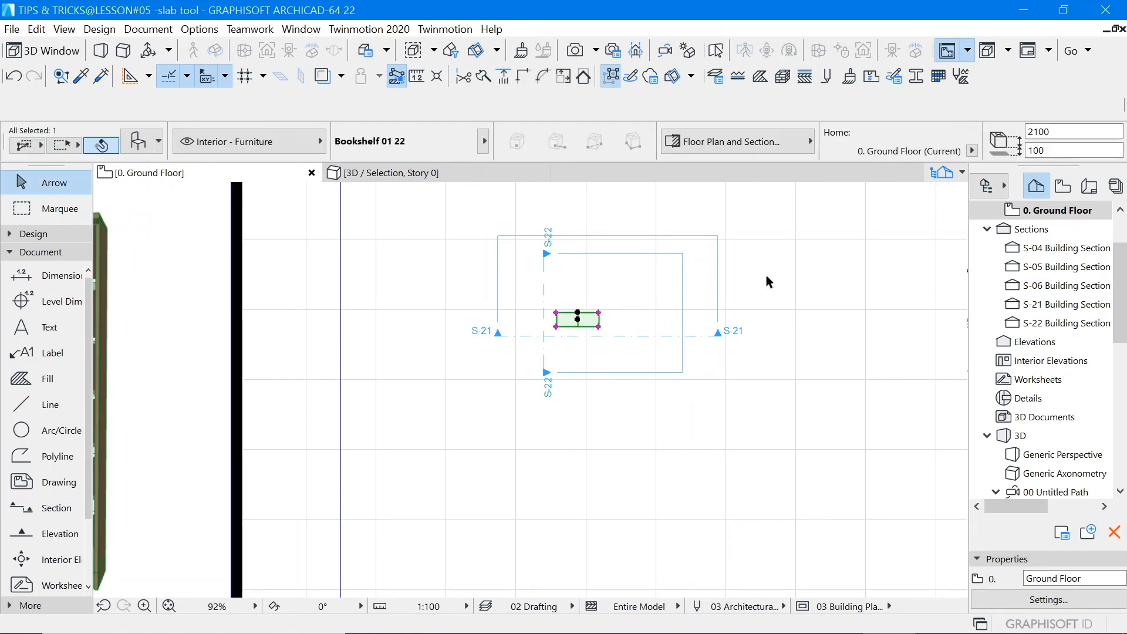
pyautogui.rightClick(765, 275)
pyautogui.click(677, 213)
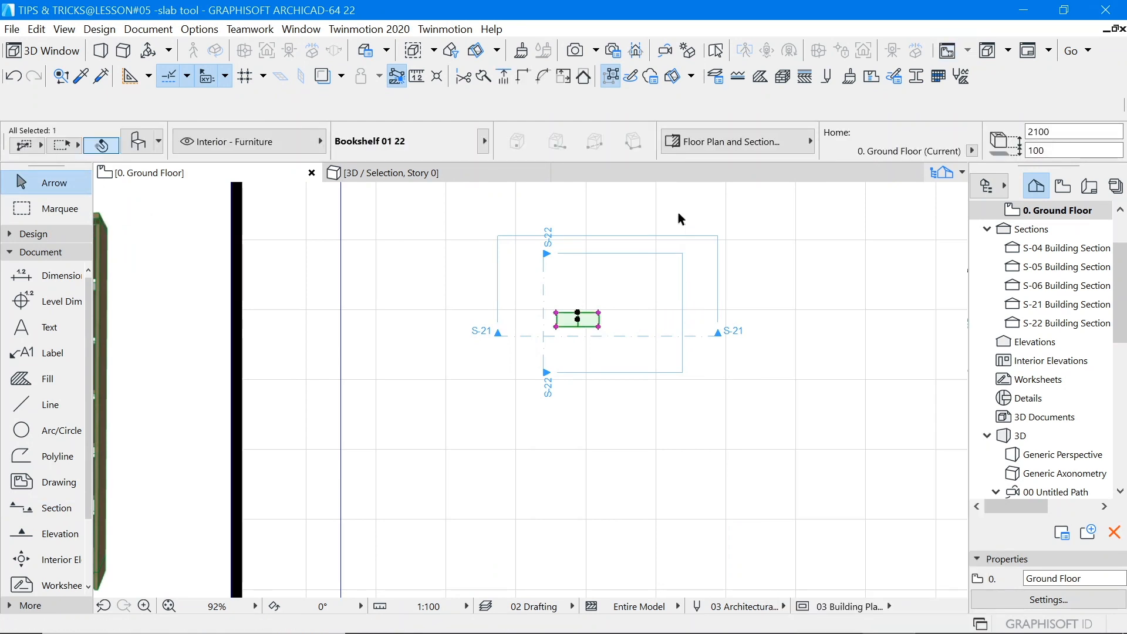
pyautogui.click(699, 338)
pyautogui.rightClick(765, 242)
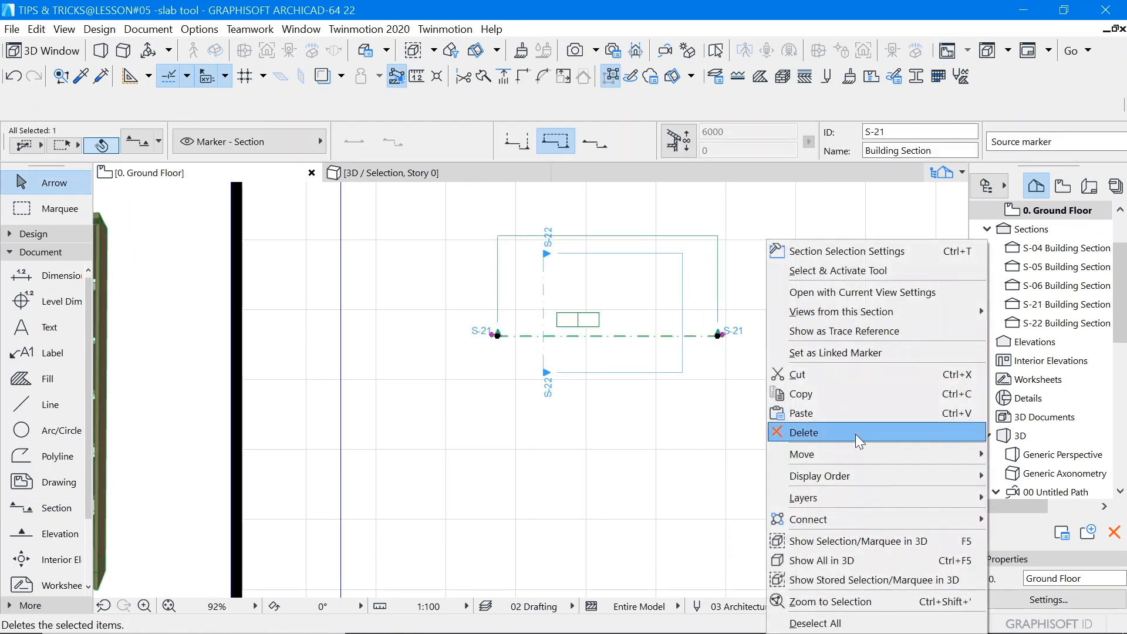
pyautogui.click(852, 292)
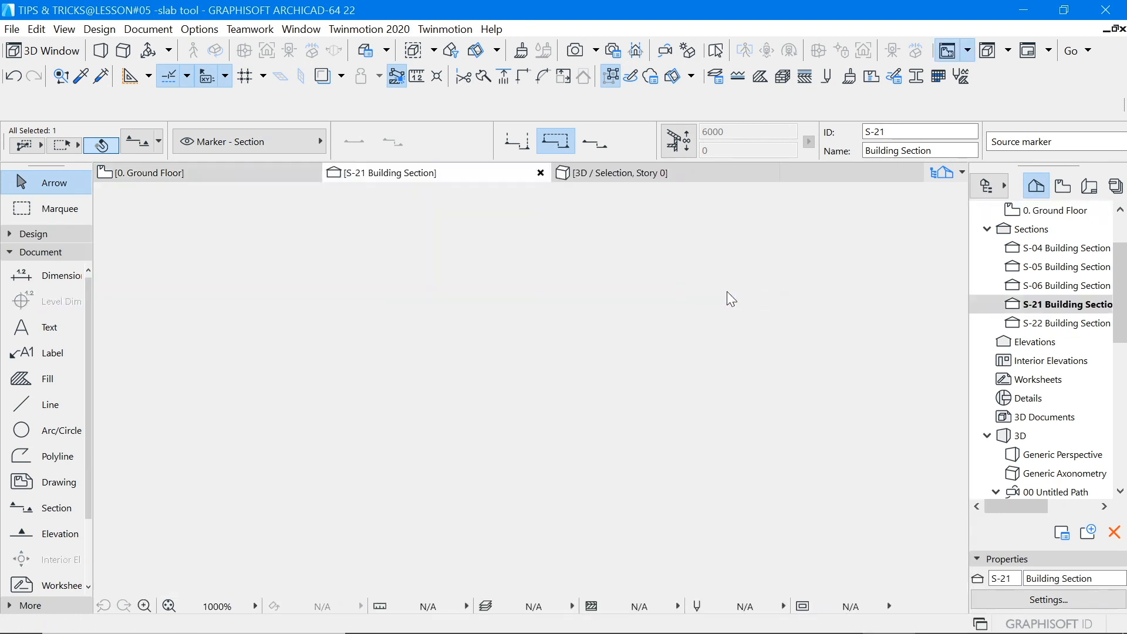
pyautogui.scroll(-4, 526, 324)
pyautogui.scroll(5, 494, 432)
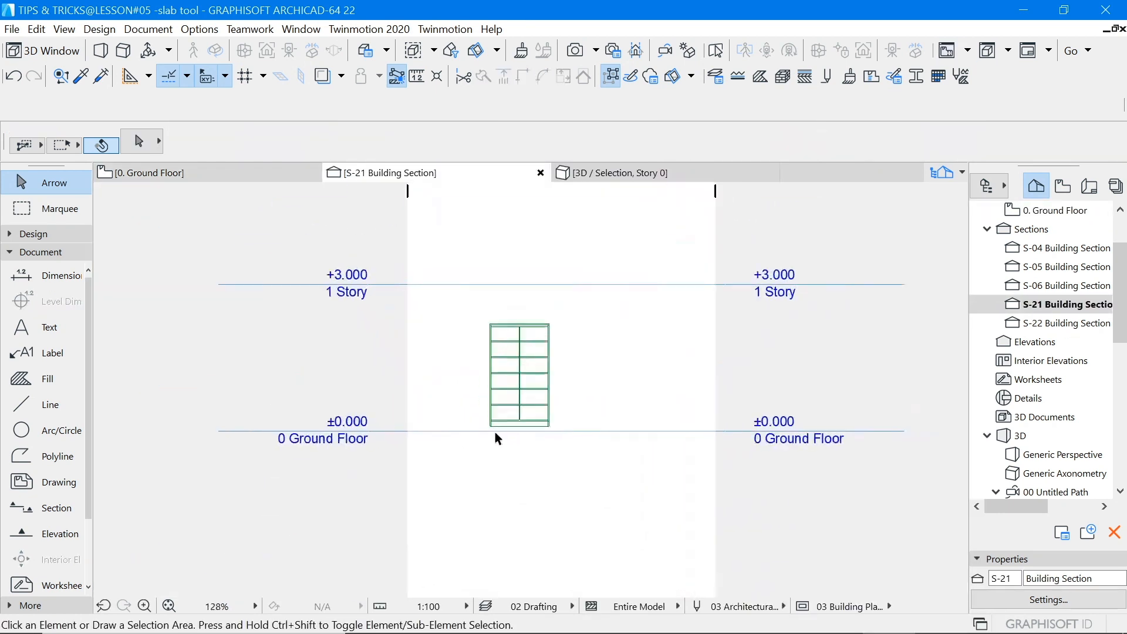
# Step: Copy the bookshelf's front elevation from the section view and deselect it
pyautogui.click(573, 280)
pyautogui.rightClick(605, 278)
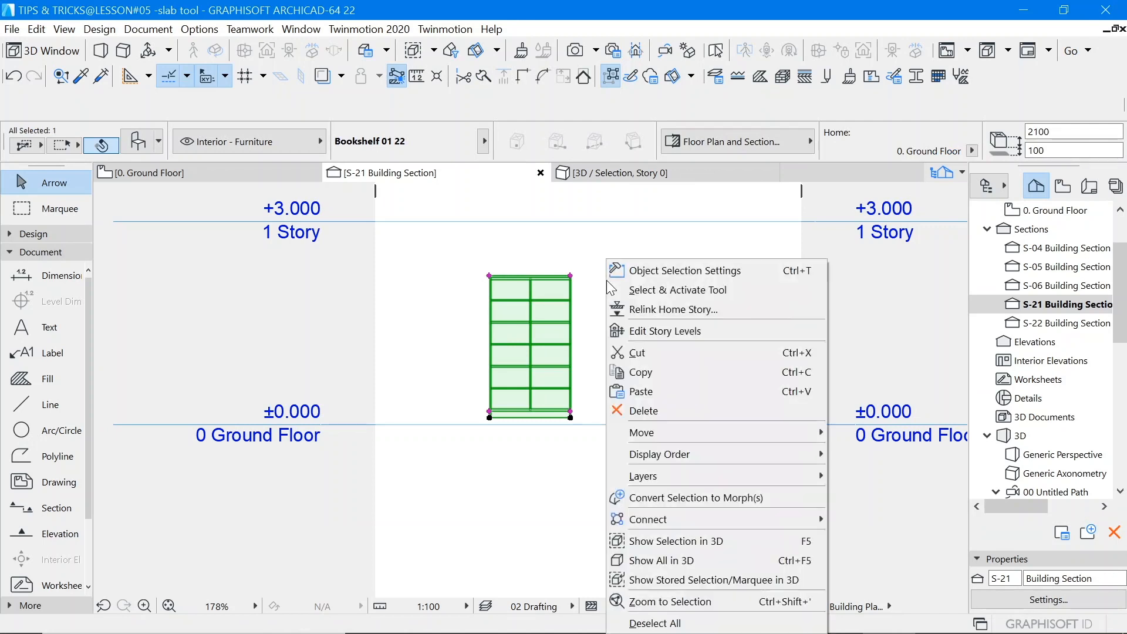
pyautogui.click(652, 371)
pyautogui.click(423, 276)
# Step: Paste the front elevation at the center of the ground floor view, keeping the current zoom, and place it right of the section markers
pyautogui.click(188, 174)
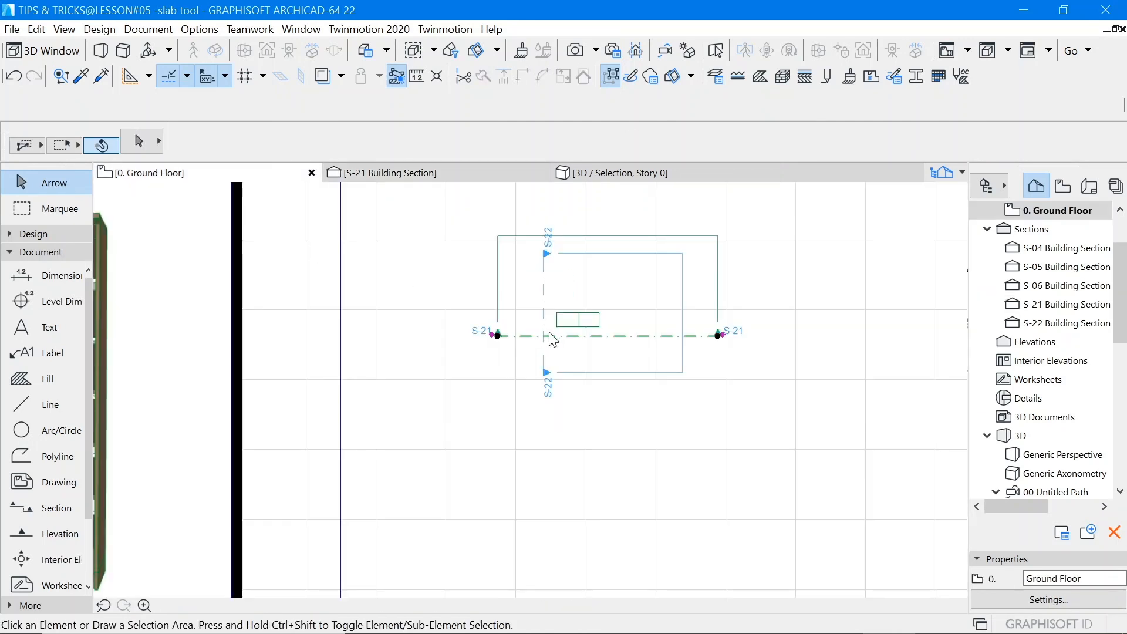
pyautogui.click(593, 341)
pyautogui.scroll(-3, 696, 306)
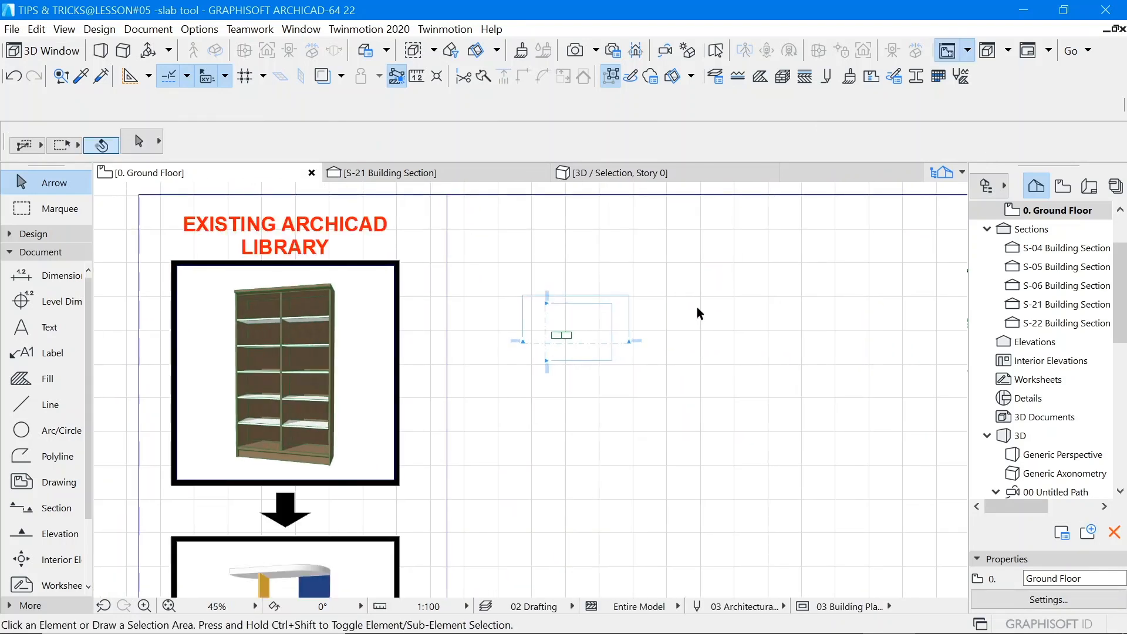
pyautogui.scroll(2, 696, 306)
pyautogui.rightClick(683, 306)
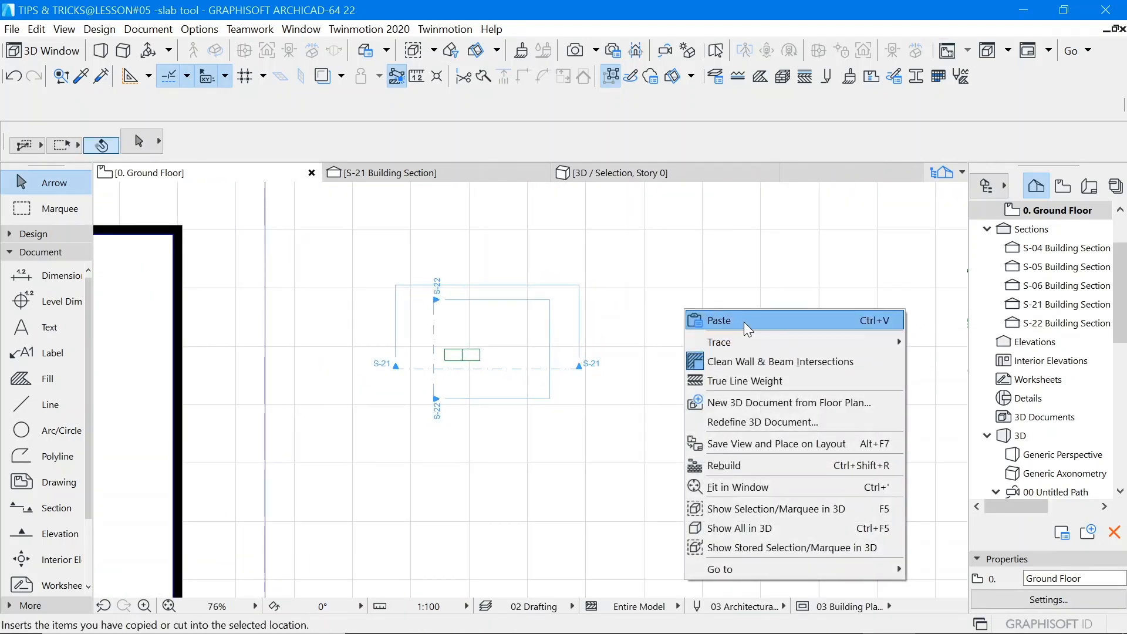
pyautogui.click(744, 322)
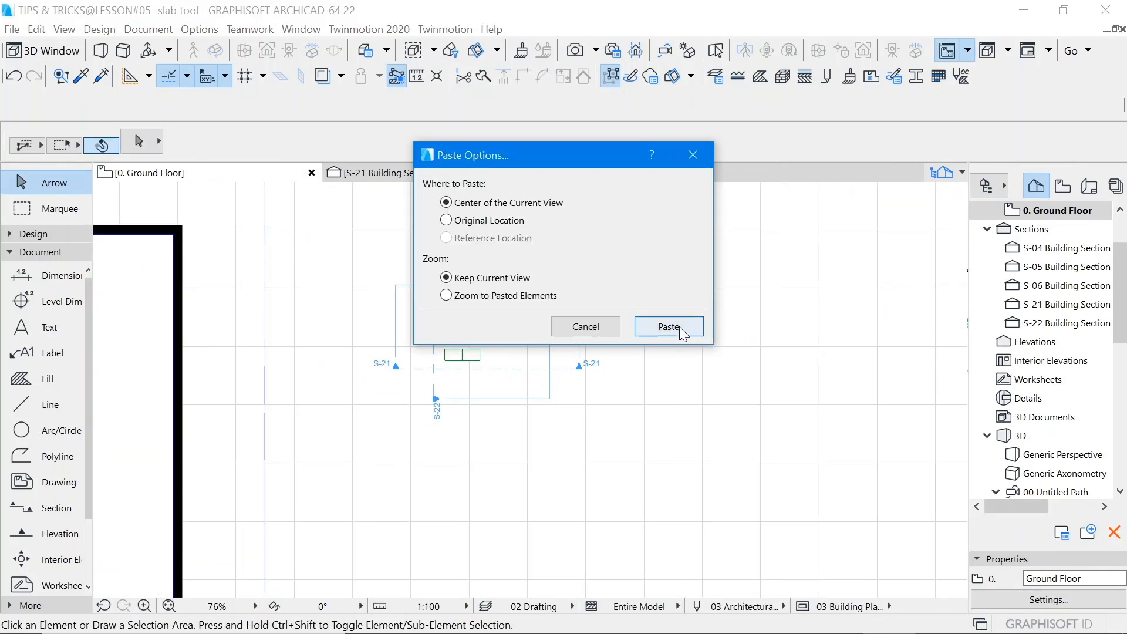
pyautogui.click(668, 326)
pyautogui.click(538, 402)
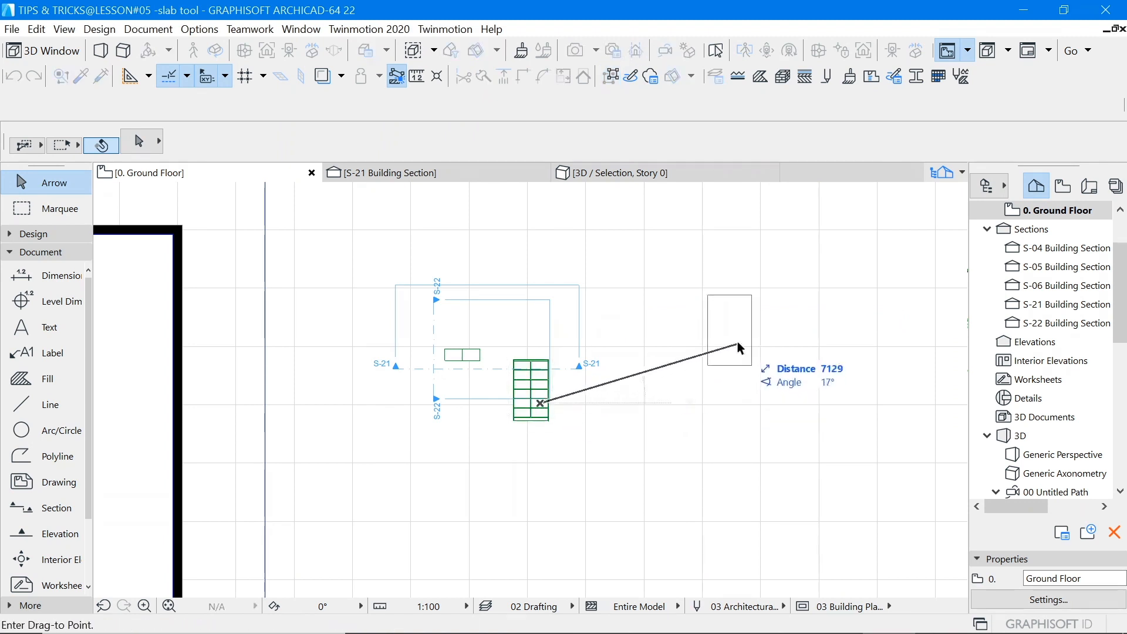
pyautogui.click(668, 338)
# Step: Open the vertical section S-22 with the current view settings to show the bookshelf's side elevation
pyautogui.scroll(4, 454, 350)
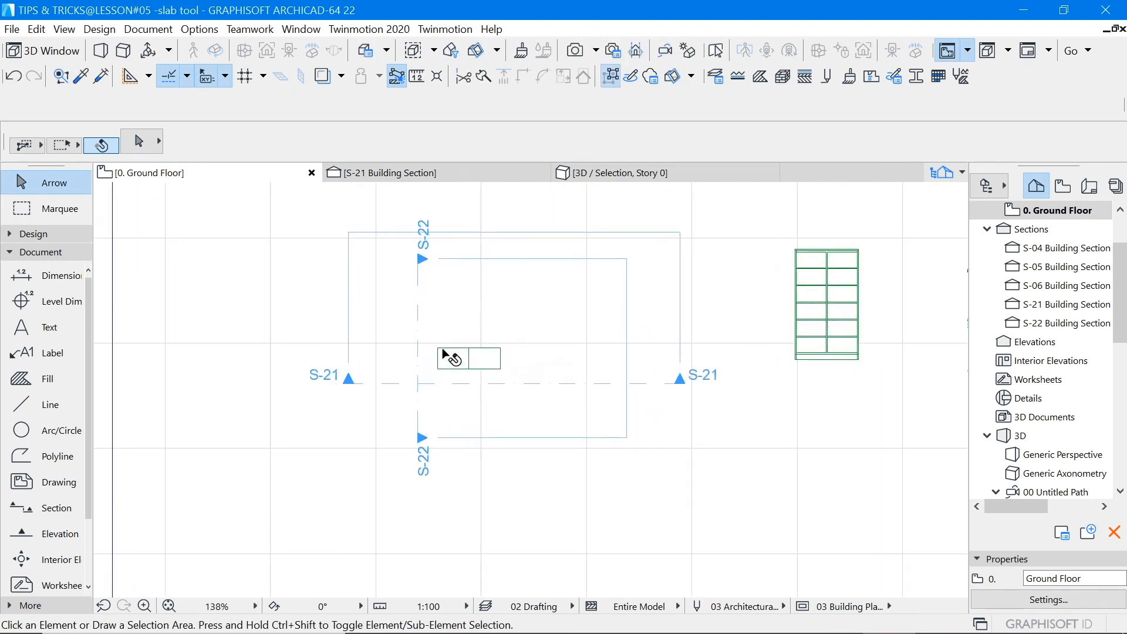
pyautogui.click(404, 327)
pyautogui.rightClick(472, 301)
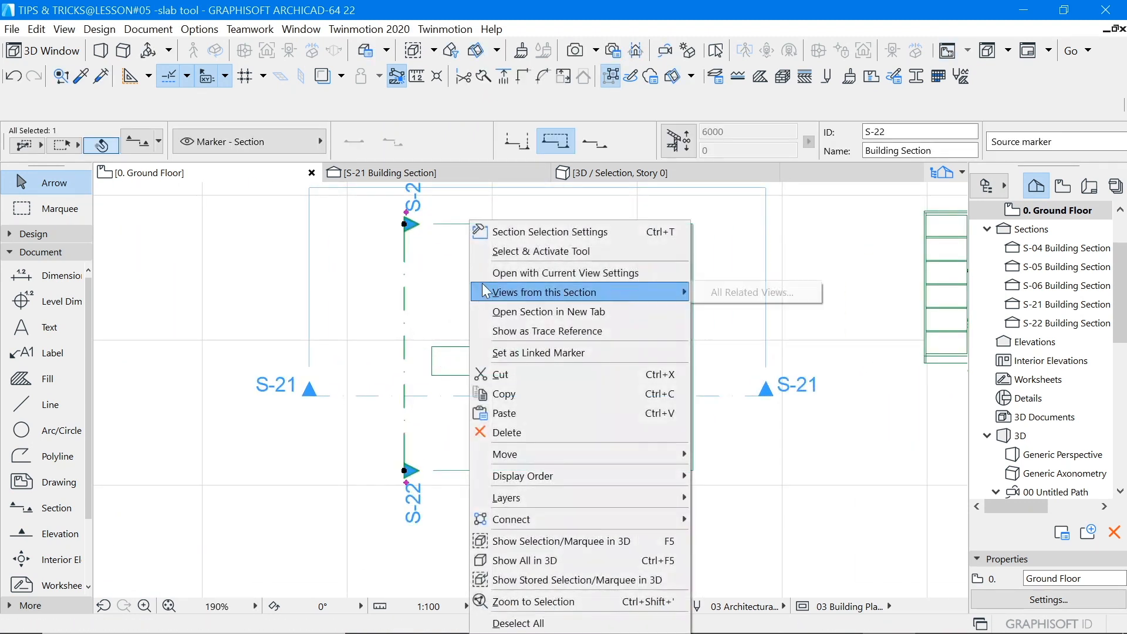
pyautogui.click(522, 279)
# Step: Copy the bookshelf's side elevation from the section view and deselect it
pyautogui.click(555, 441)
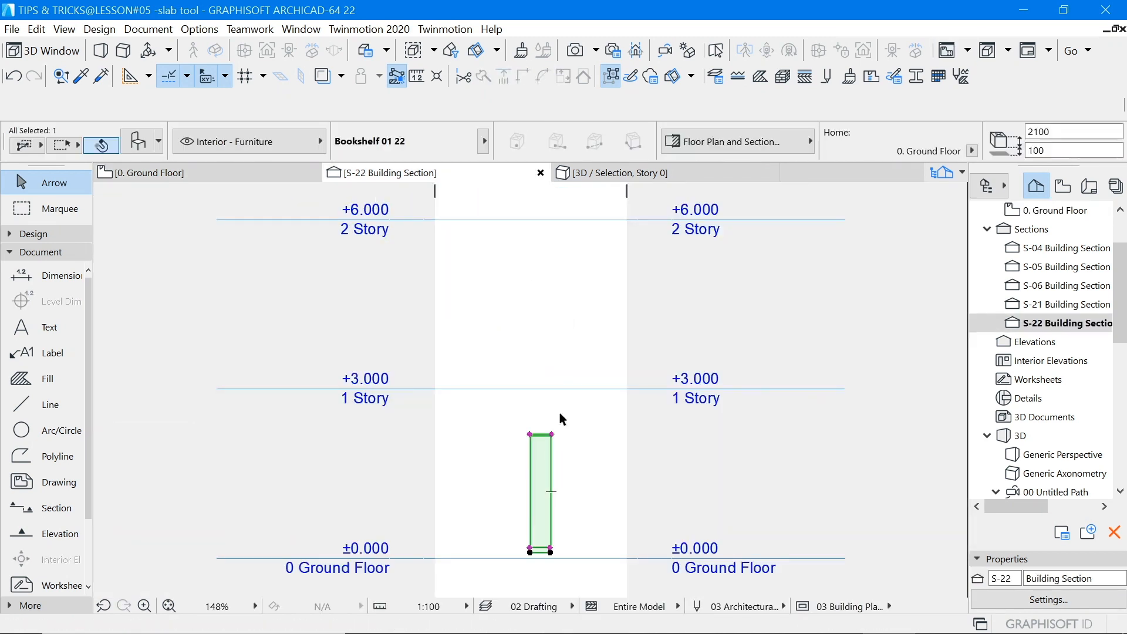
pyautogui.rightClick(563, 371)
pyautogui.click(608, 372)
pyautogui.click(551, 320)
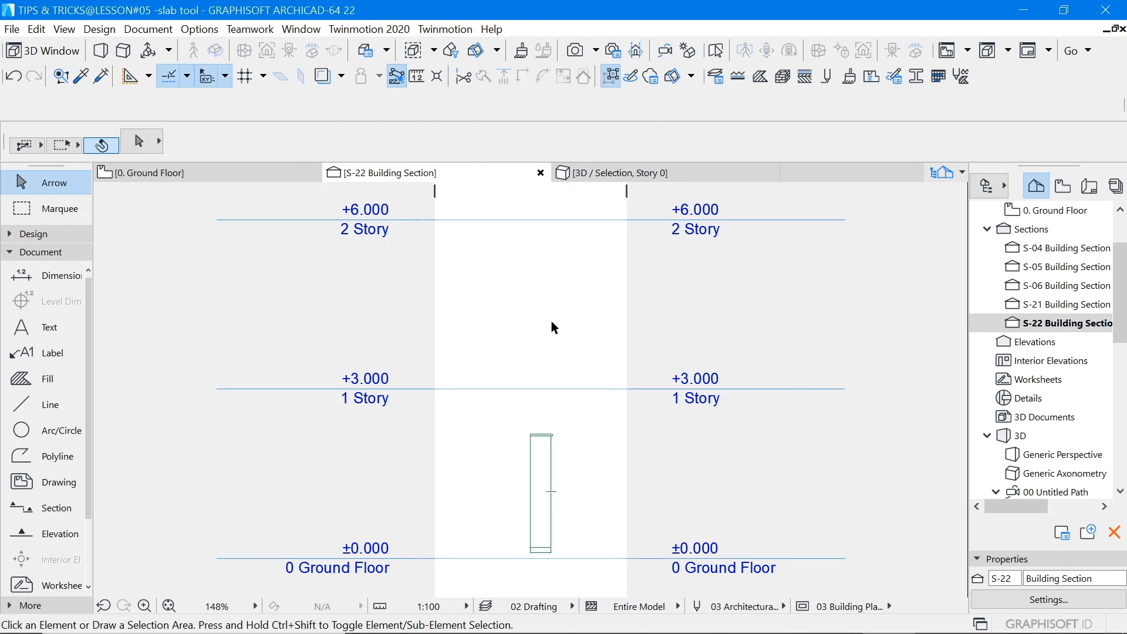
# Step: Paste the bookshelf's side elevation at the center of the ground floor view, keeping the current view, and confirm the placement
pyautogui.click(132, 171)
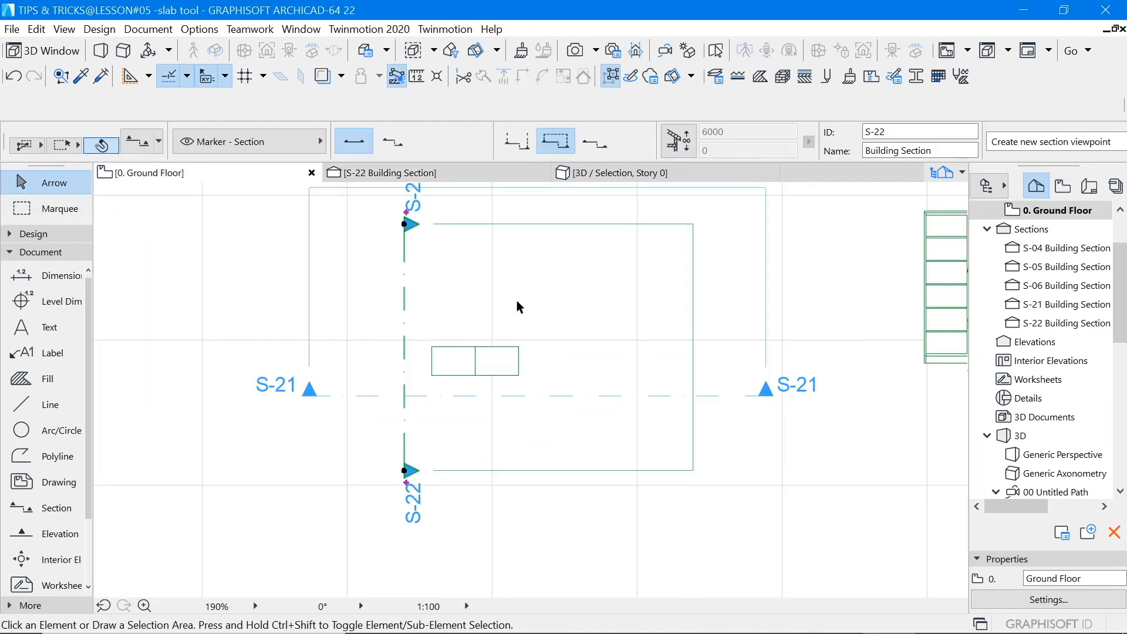
pyautogui.press('Escape')
pyautogui.scroll(-6, 462, 318)
pyautogui.scroll(4, 690, 288)
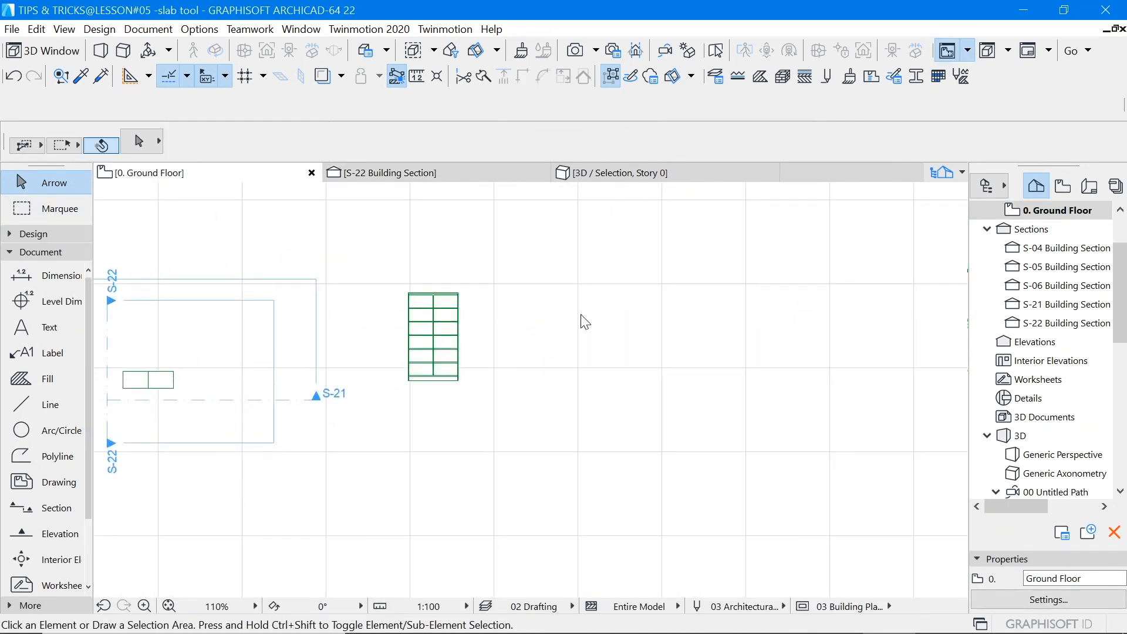
pyautogui.rightClick(580, 315)
pyautogui.click(643, 325)
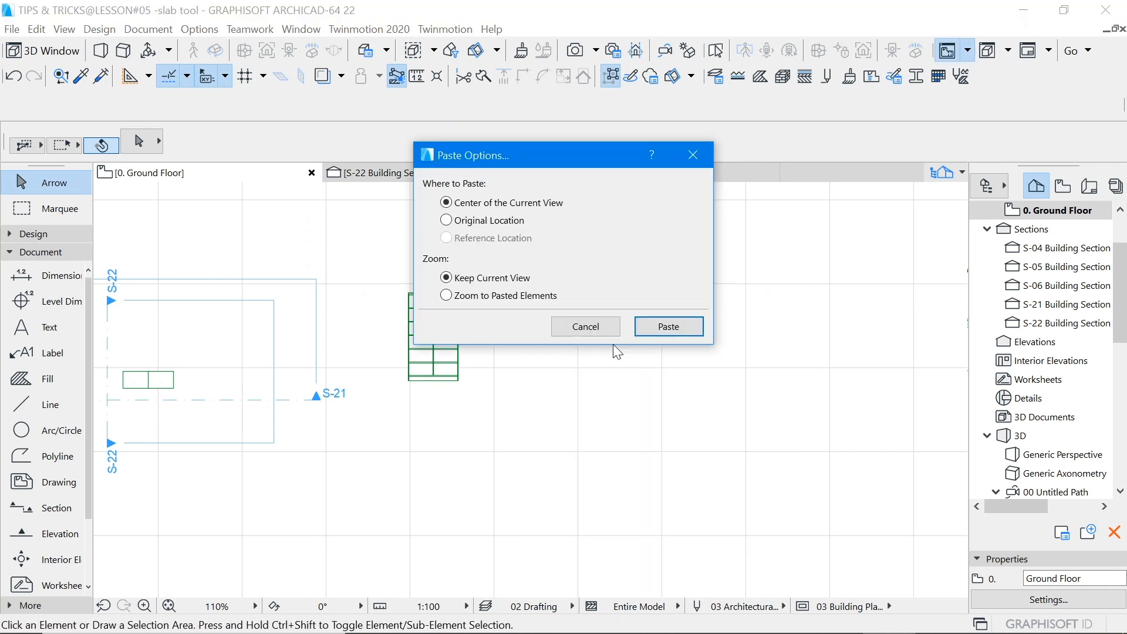
pyautogui.click(680, 326)
pyautogui.click(566, 383)
# Step: Move the whole pasted side elevation so it stands beside the front elevation on the floor plan, and deselect it
pyautogui.moveTo(522, 391); pyautogui.dragTo(562, 354)
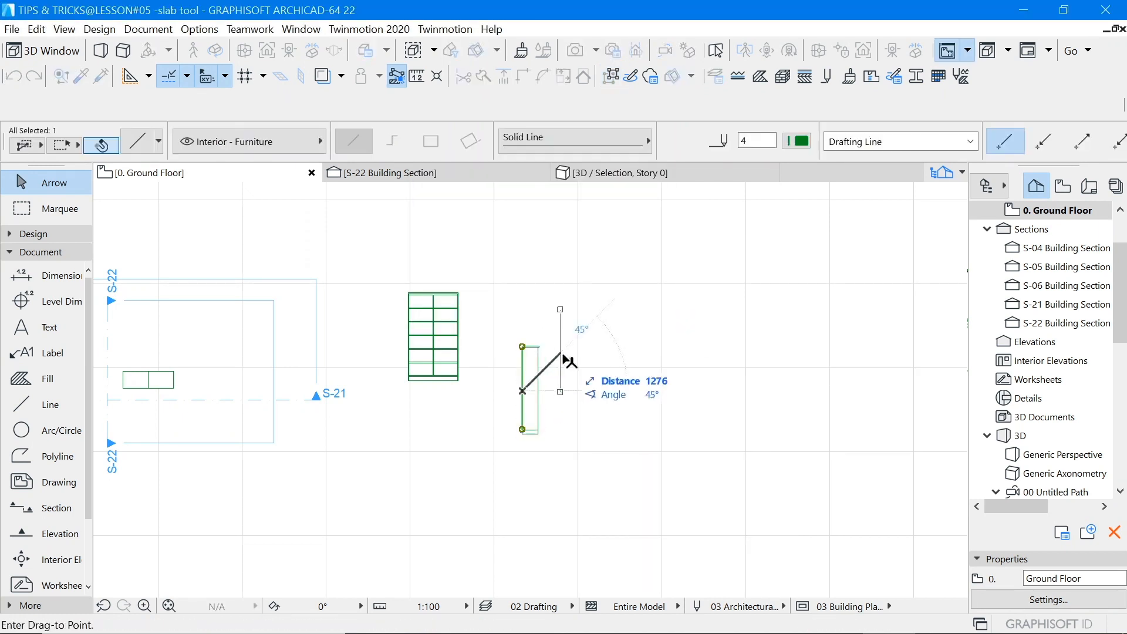
pyautogui.press('Escape')
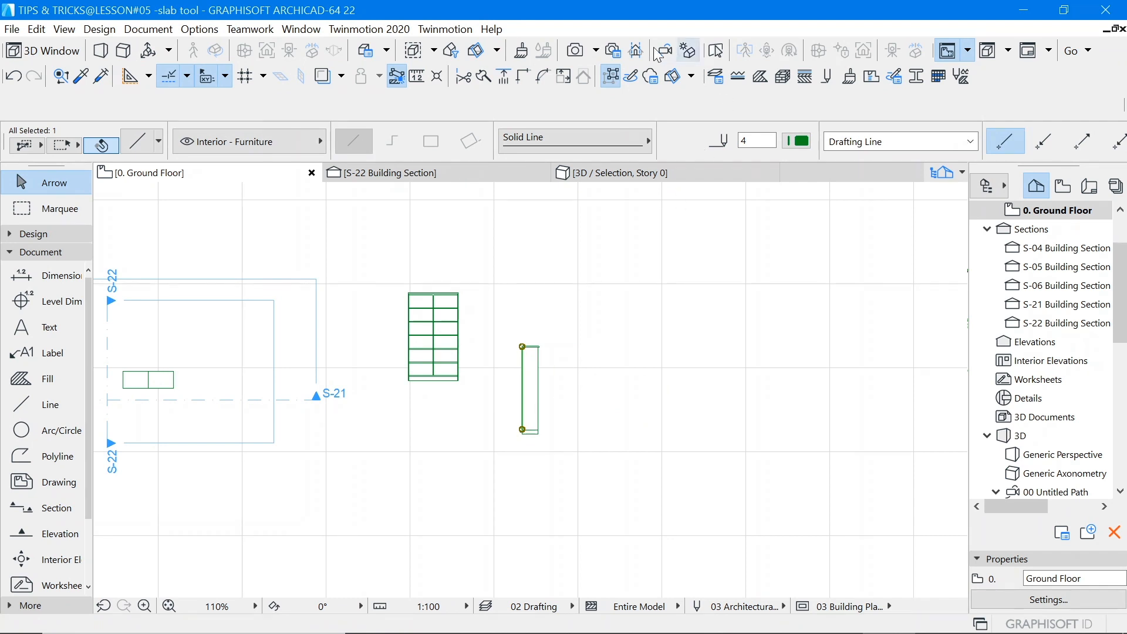
pyautogui.click(538, 433)
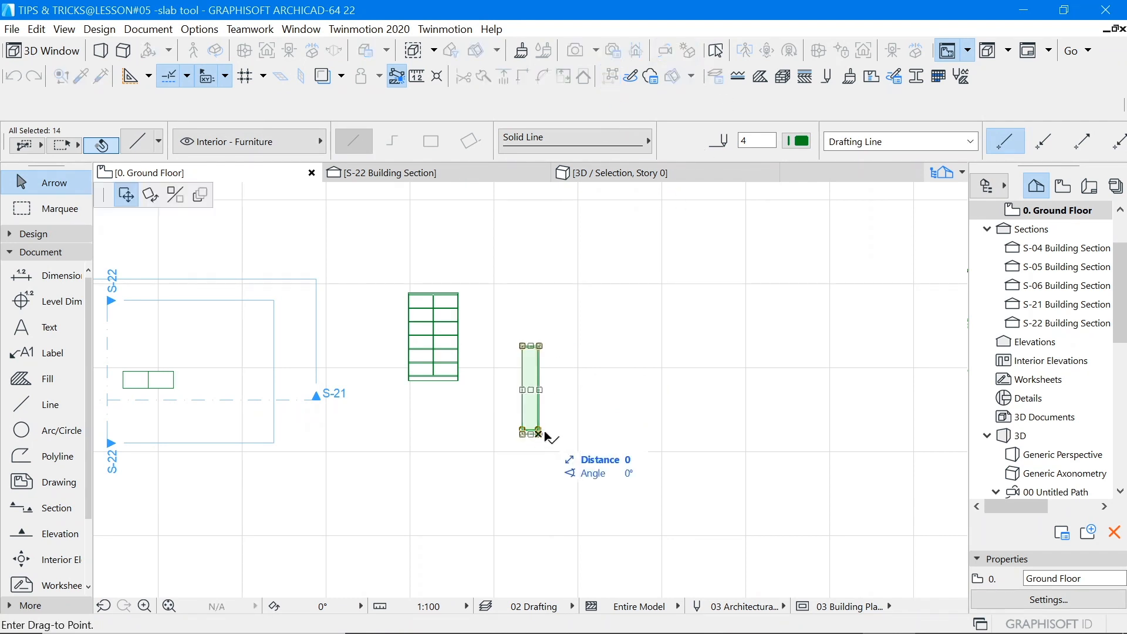
pyautogui.click(530, 387)
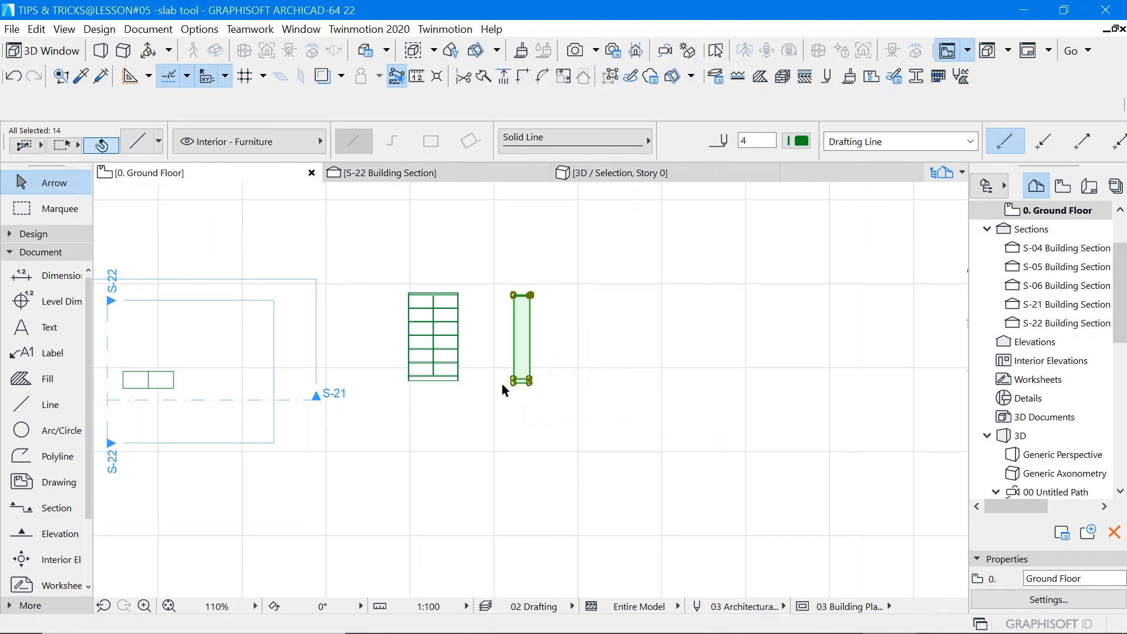
pyautogui.scroll(5, 503, 381)
pyautogui.scroll(-5, 558, 390)
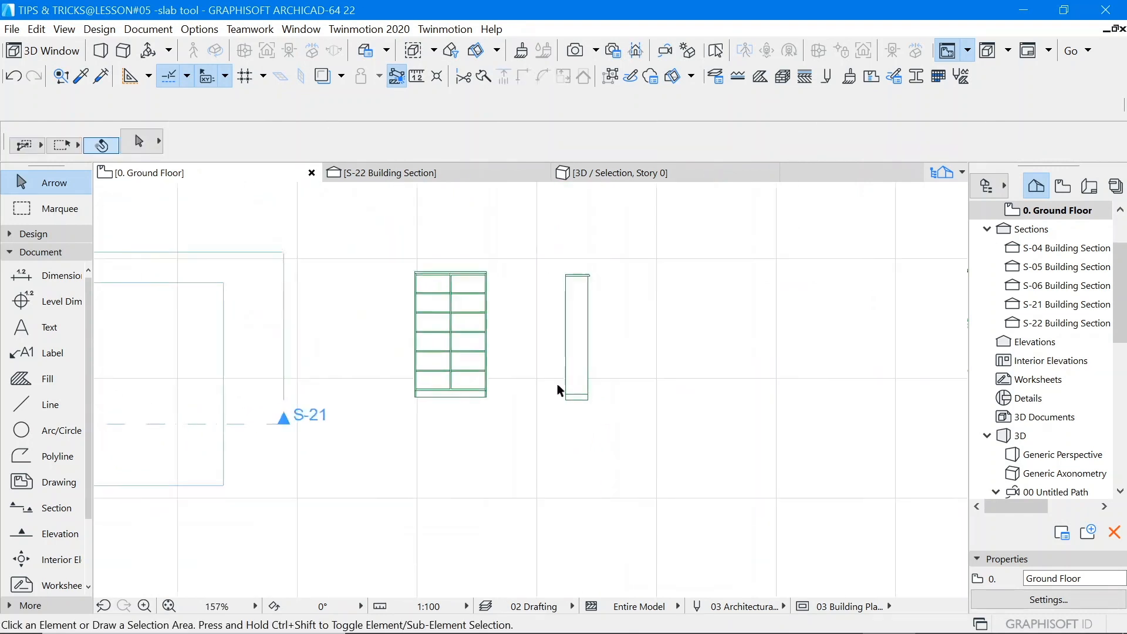
pyautogui.scroll(5, 492, 317)
pyautogui.scroll(-3, 510, 302)
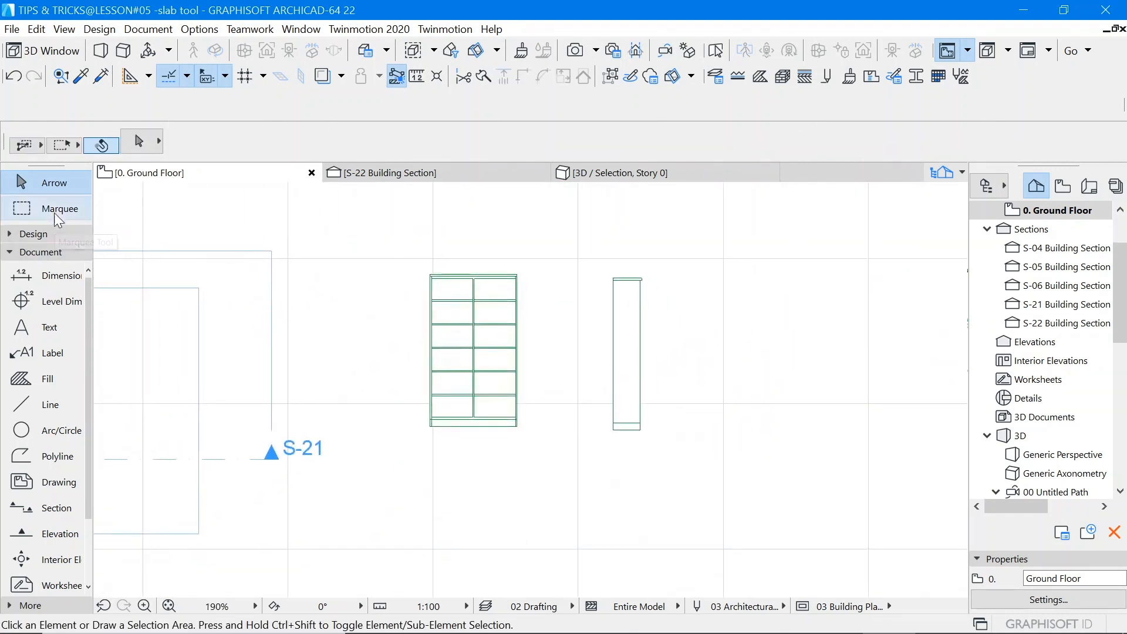
# Step: Draw a rectangular marquee enclosing both the front and side elevations of the bookshelf
pyautogui.click(57, 214)
pyautogui.click(408, 254)
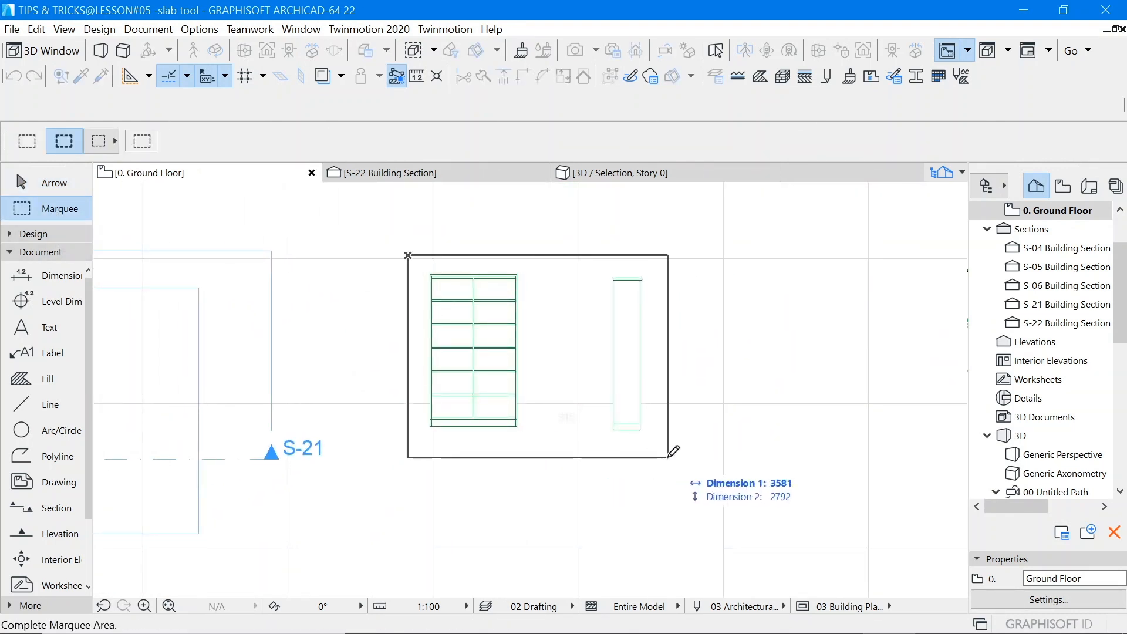
pyautogui.click(675, 453)
pyautogui.click(35, 182)
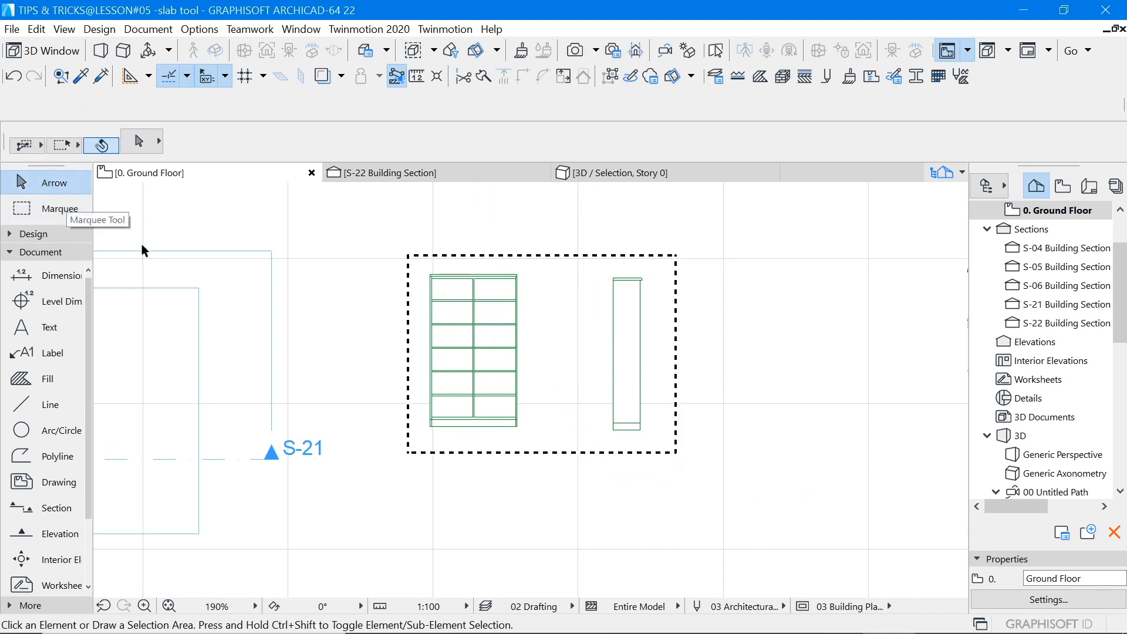
# Step: Select all the fills inside the marquee, delete them so only the elevation lines are left, and remove the marquee
pyautogui.click(502, 344)
pyautogui.click(562, 336)
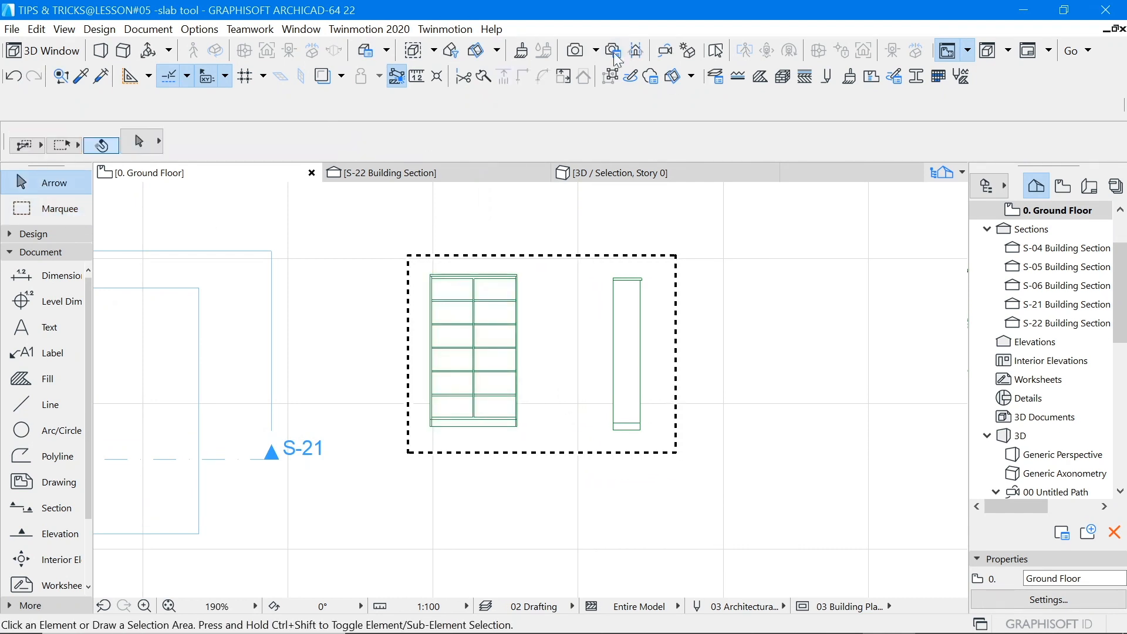
pyautogui.click(502, 336)
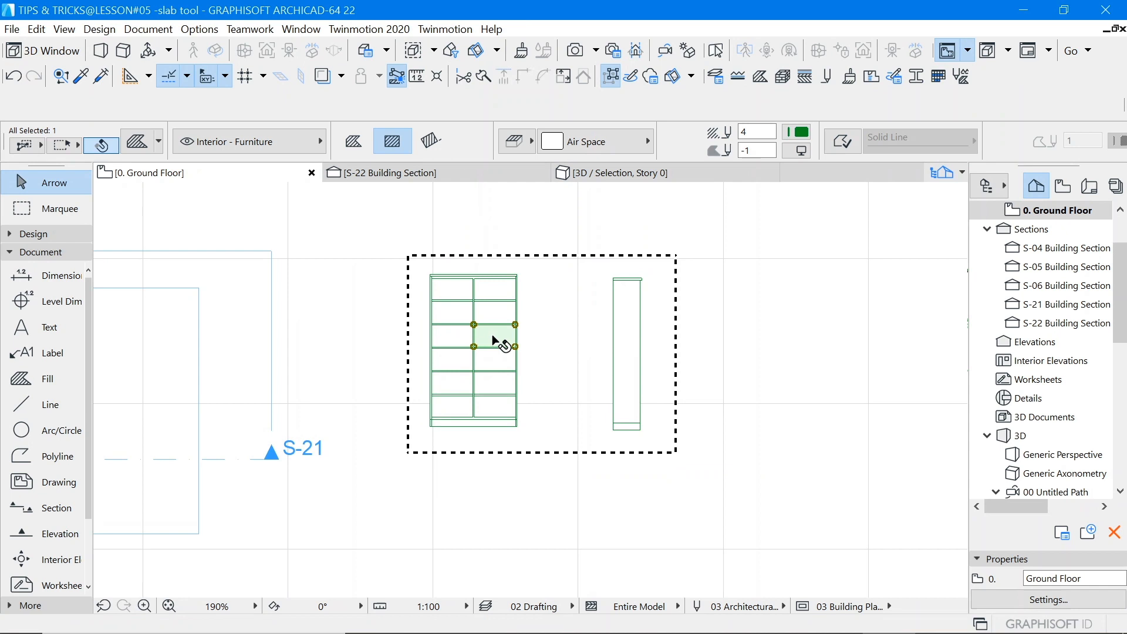
pyautogui.click(22, 379)
pyautogui.hotkey('ctrl', 'a')
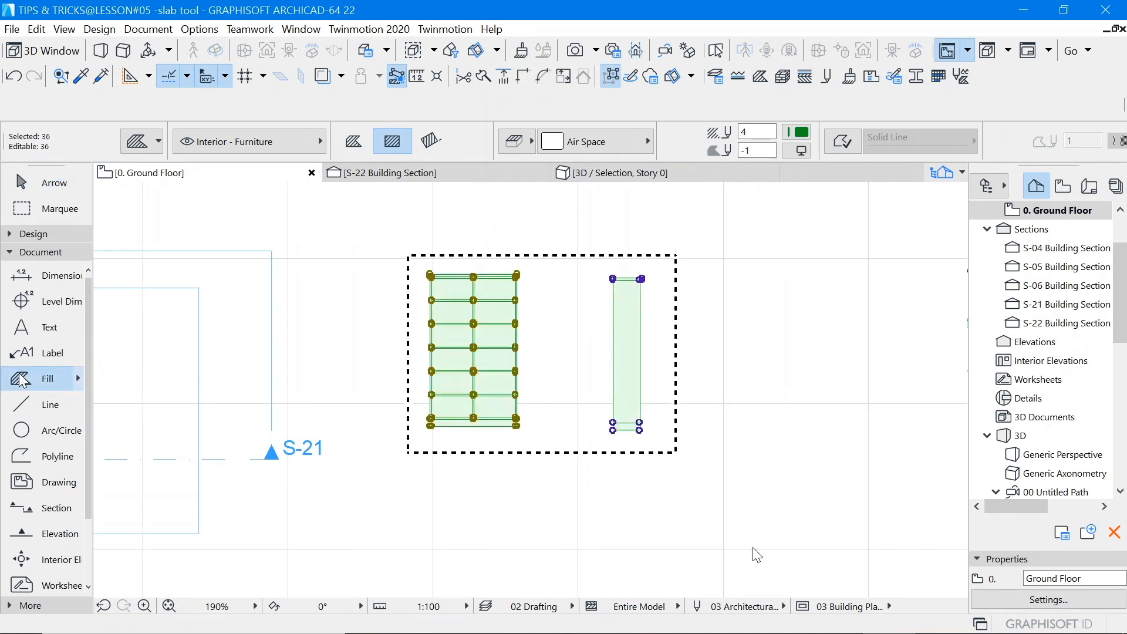
pyautogui.press('Escape')
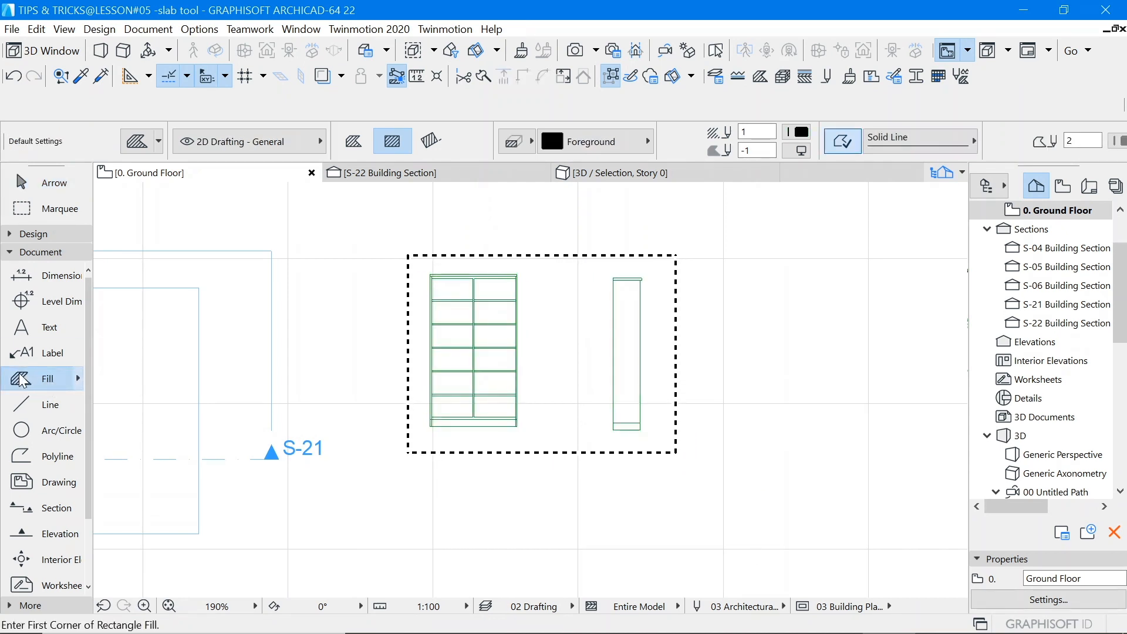
pyautogui.scroll(3, 530, 277)
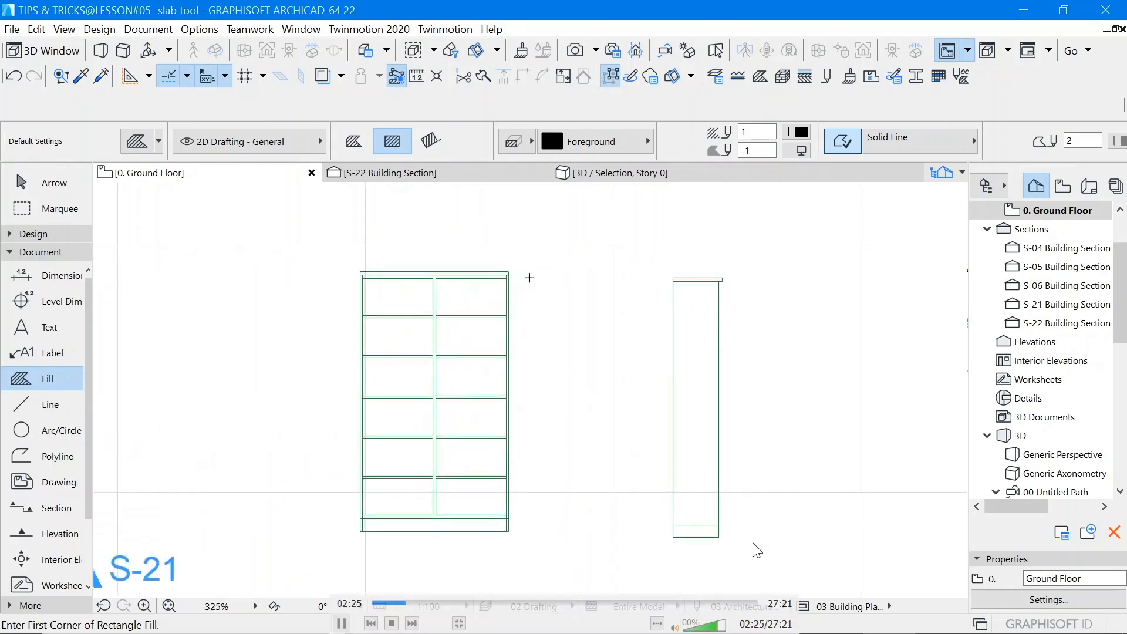
pyautogui.scroll(-3, 561, 276)
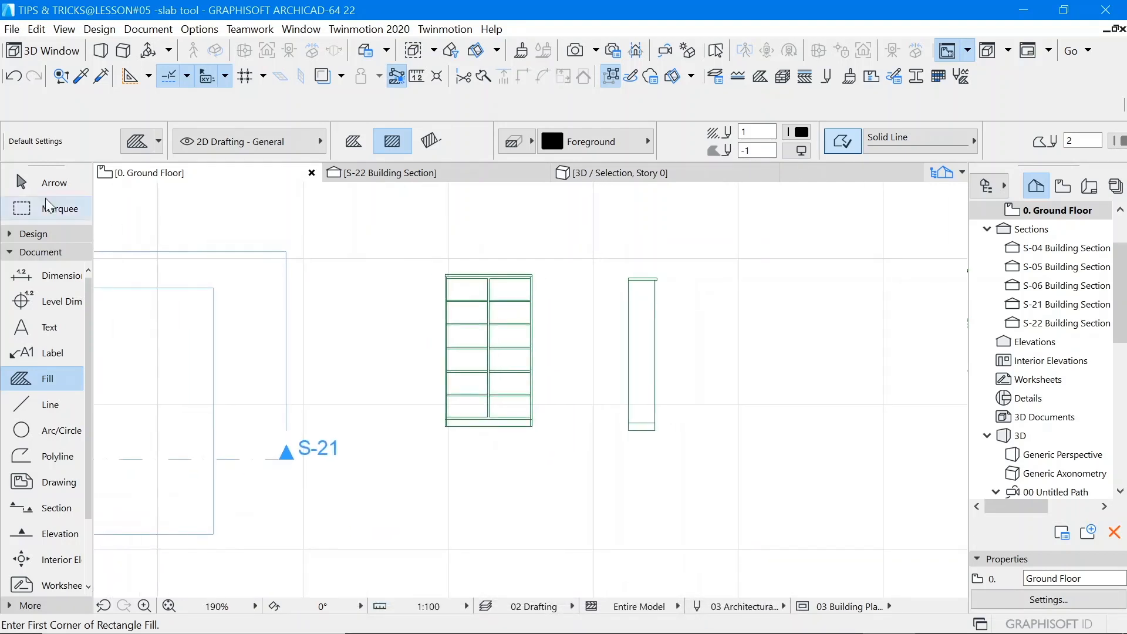
# Step: Delete the topmost shelf lines and the center divider lines of the upper two rows in the front elevation
pyautogui.click(41, 186)
pyautogui.scroll(4, 505, 325)
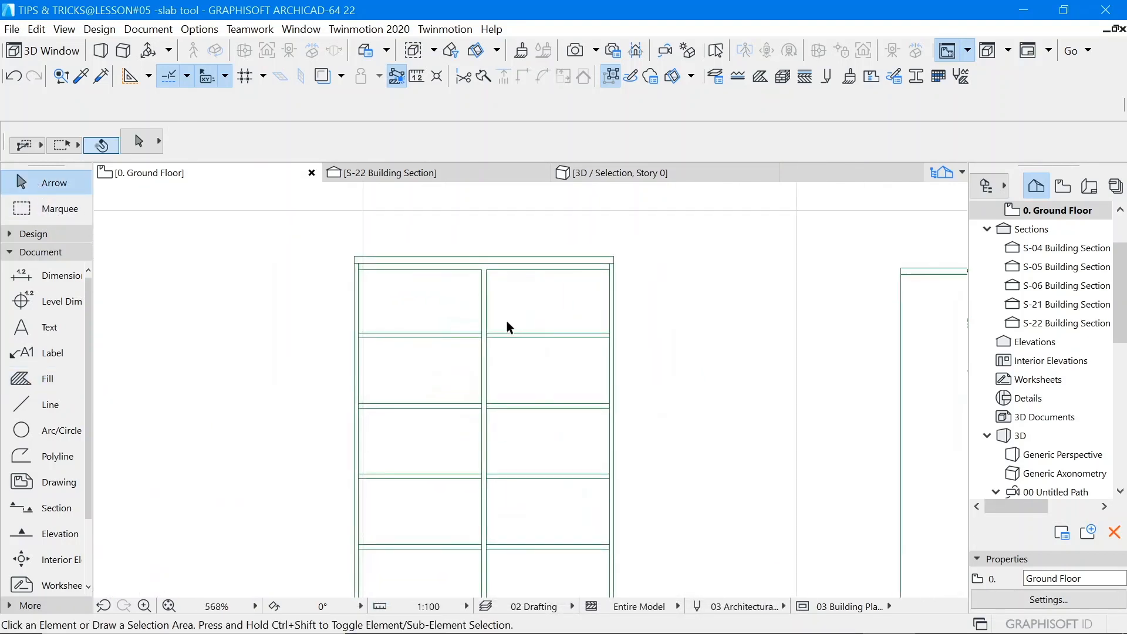
pyautogui.click(510, 325)
pyautogui.click(433, 356)
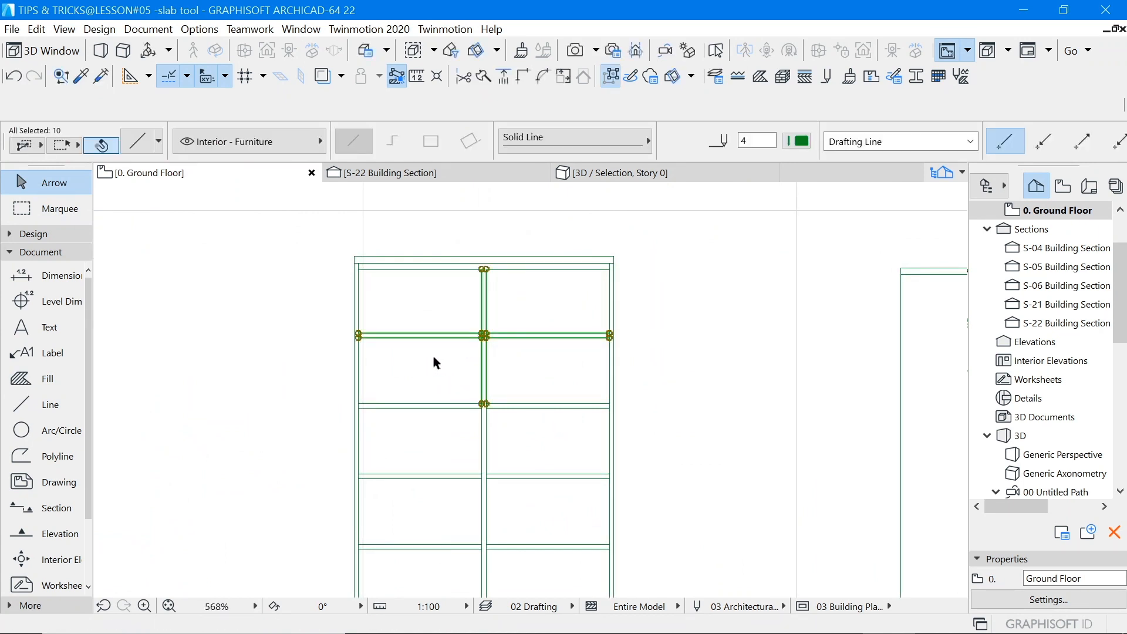
pyautogui.press('Escape')
pyautogui.scroll(-3, 532, 352)
pyautogui.scroll(3, 530, 378)
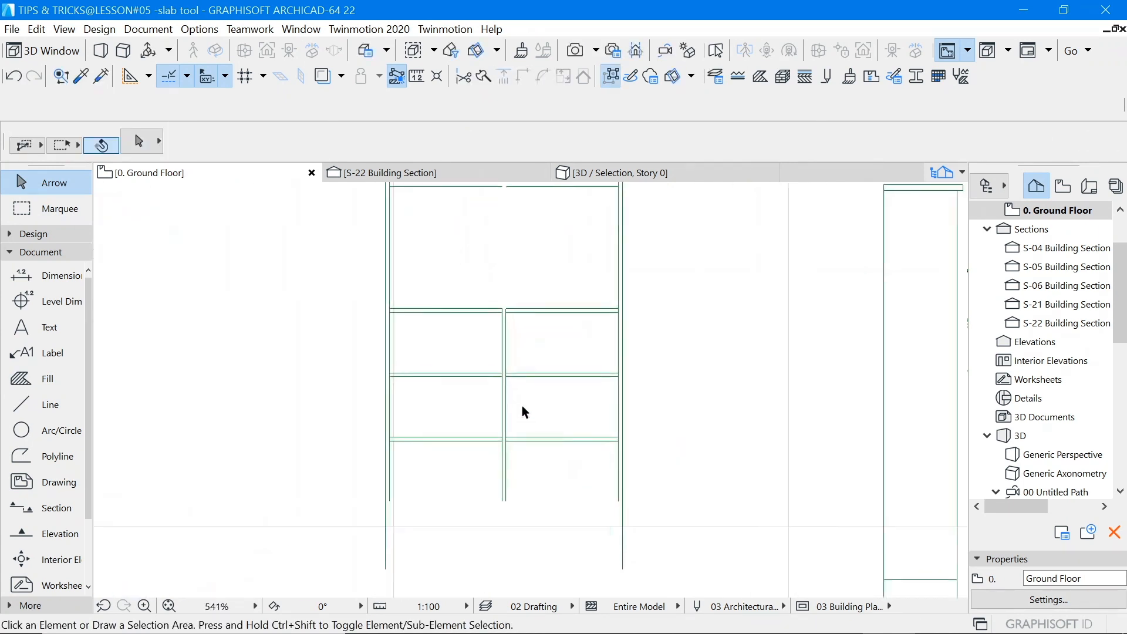
# Step: Delete the right-hand shelf just below the first full-width shelf and the lowest left-hand shelf in the front elevation
pyautogui.scroll(-3, 534, 364)
pyautogui.click(558, 348)
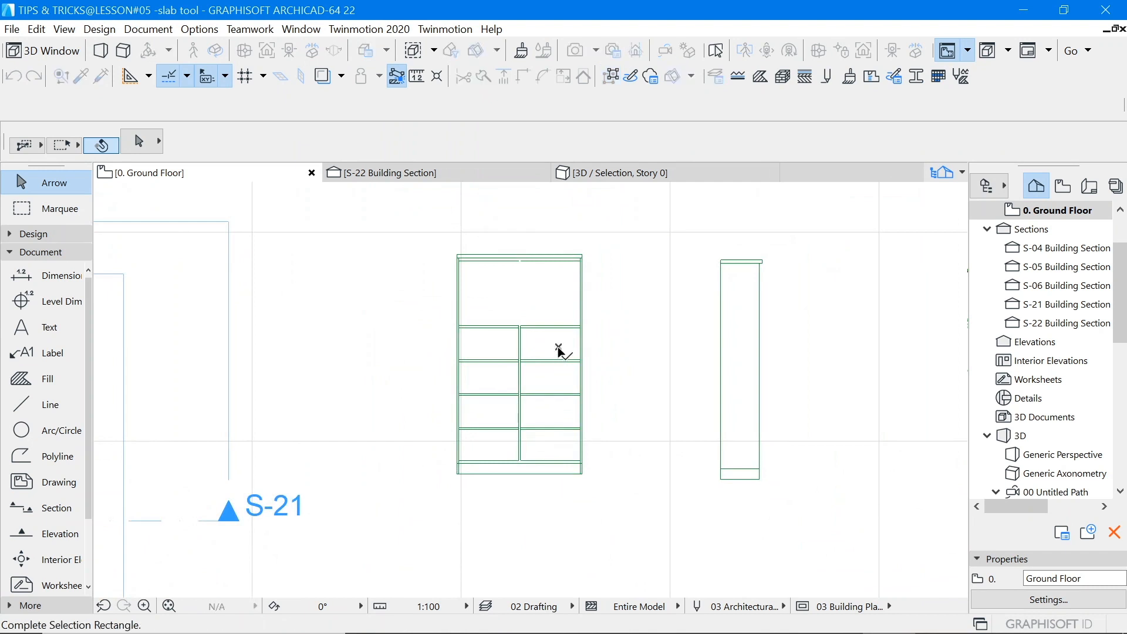
pyautogui.click(539, 387)
pyautogui.press('Delete')
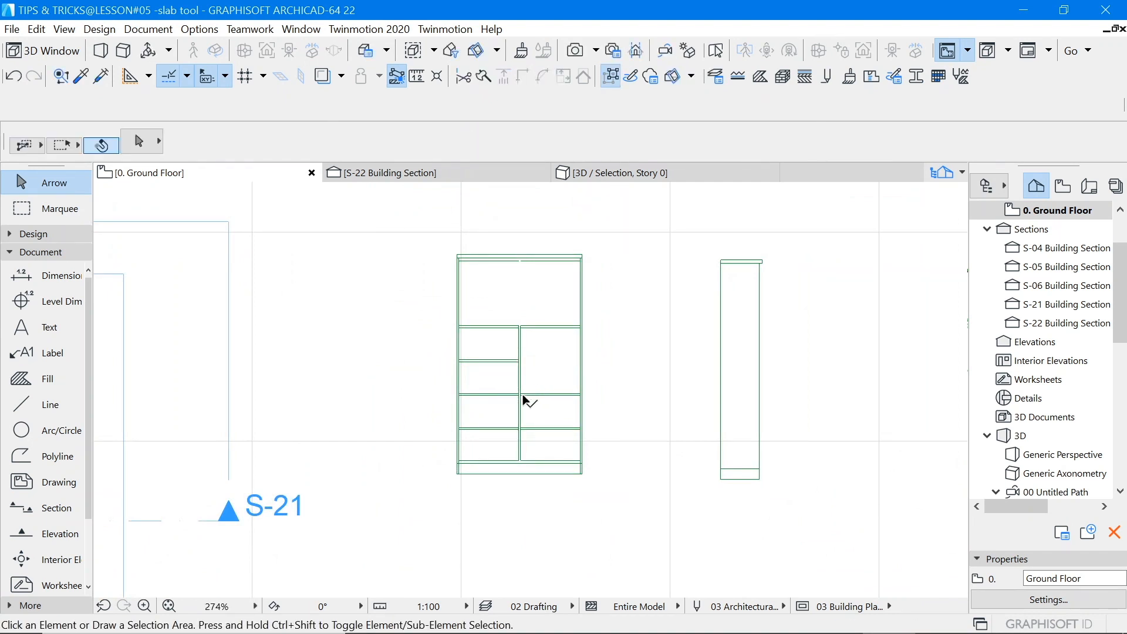
pyautogui.click(490, 415)
pyautogui.click(477, 435)
pyautogui.press('Delete')
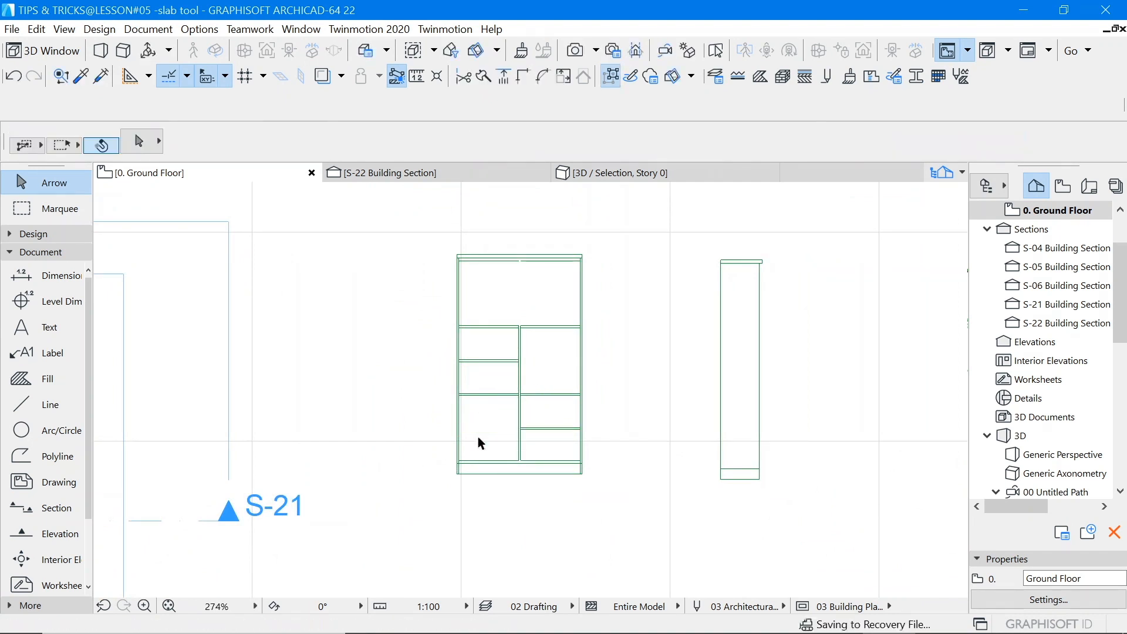
# Step: Examine the two elevations alongside the reference pictures of the existing library bookshelf and the custom modified one
pyautogui.scroll(-1, 537, 359)
pyautogui.scroll(-3, 582, 366)
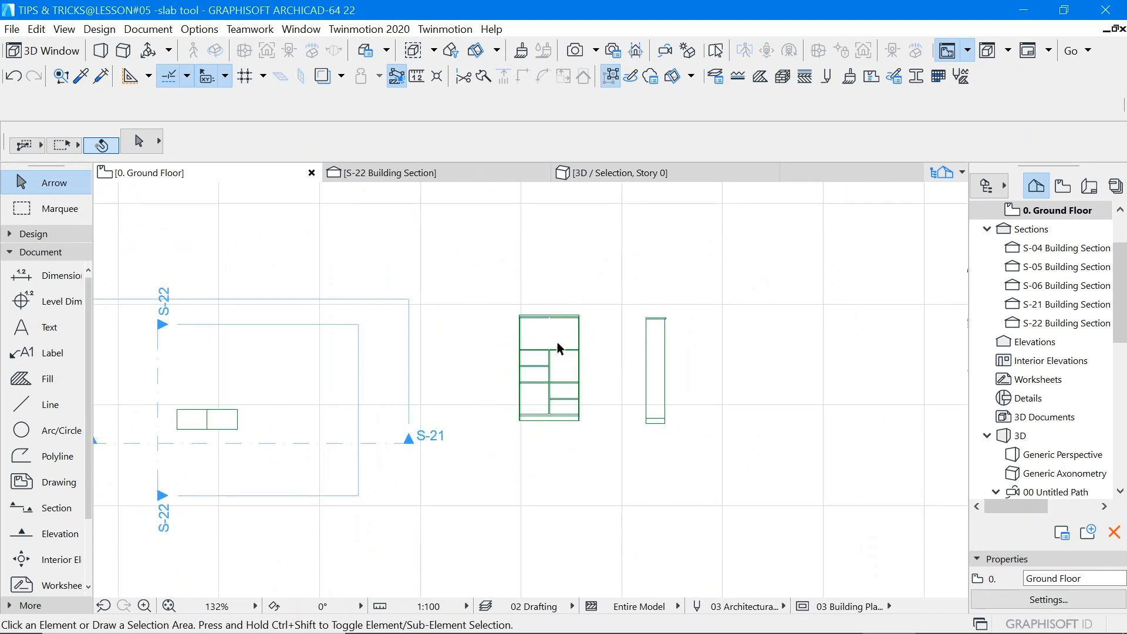
pyautogui.scroll(4, 559, 347)
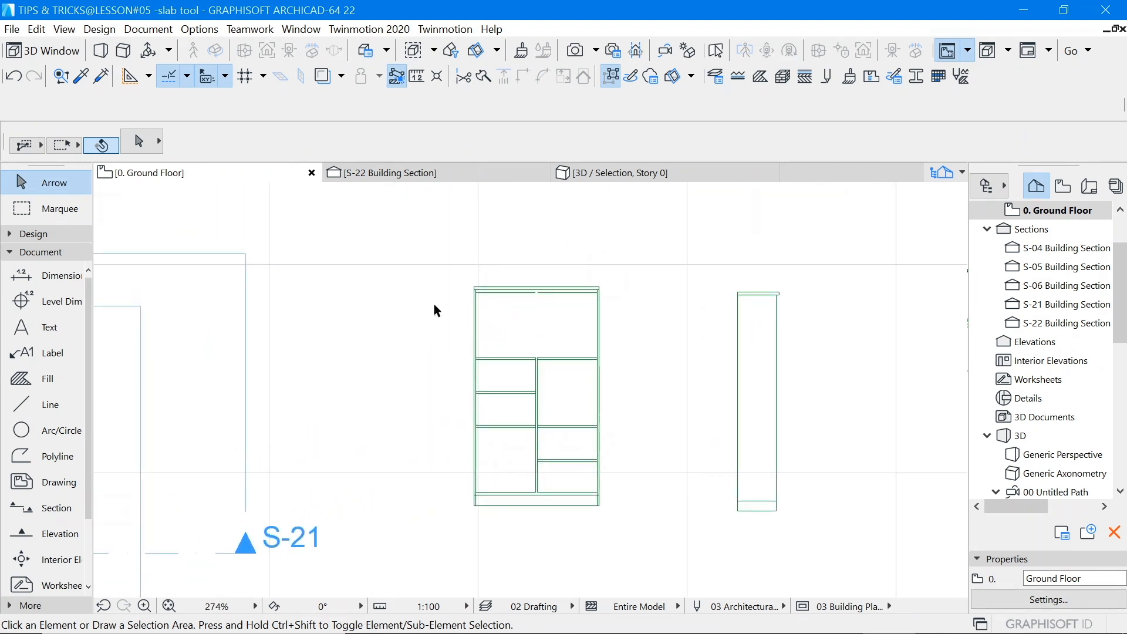
pyautogui.scroll(-2, 564, 305)
pyautogui.scroll(1, 591, 279)
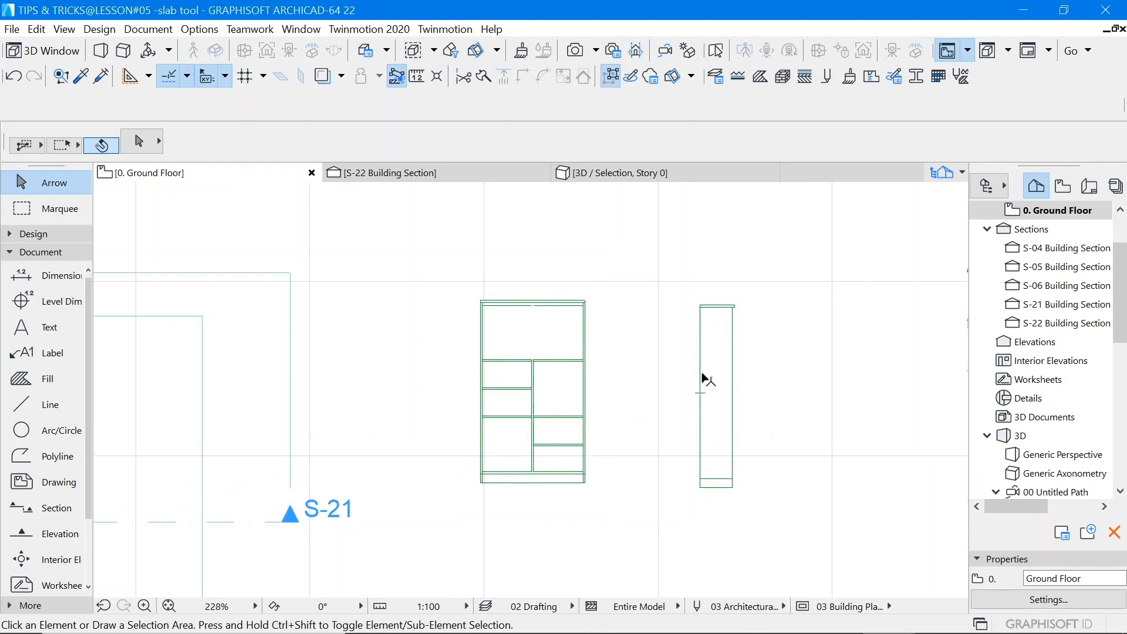
pyautogui.scroll(-8, 527, 312)
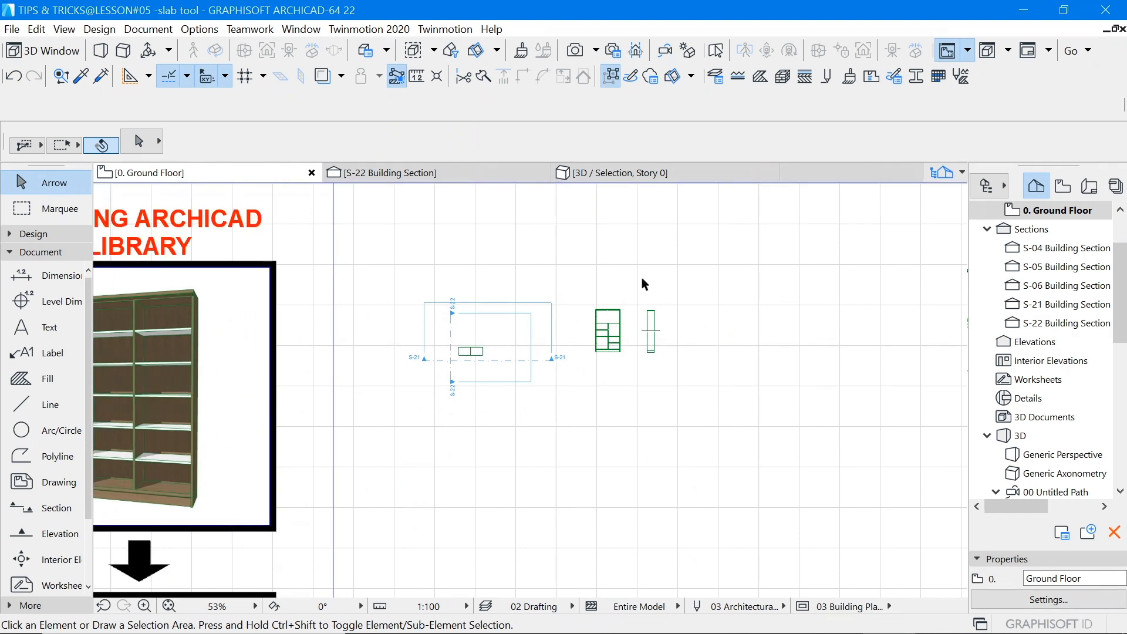
pyautogui.scroll(-5, 646, 282)
pyautogui.scroll(4, 461, 512)
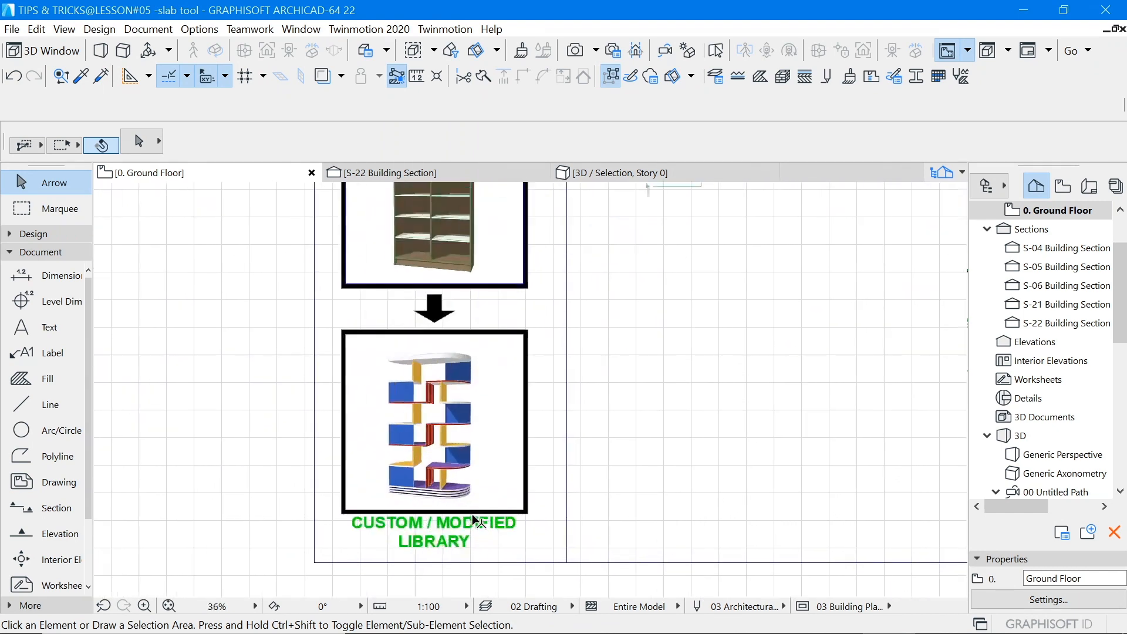
pyautogui.scroll(-3, 449, 373)
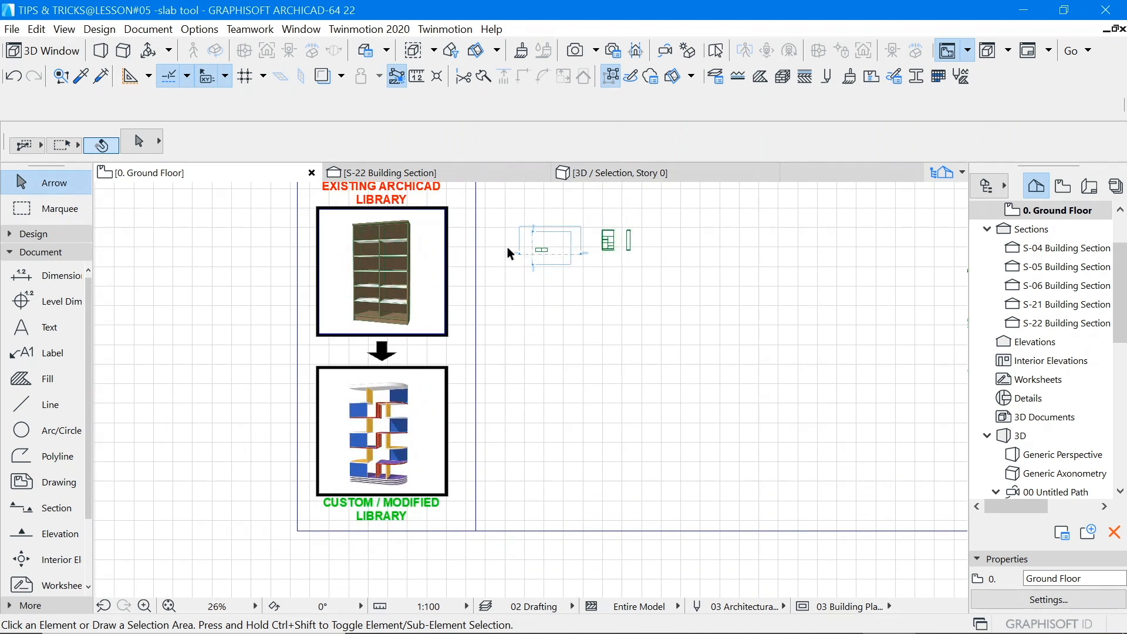
pyautogui.scroll(5, 625, 217)
pyautogui.scroll(-2, 480, 291)
pyautogui.scroll(3, 443, 308)
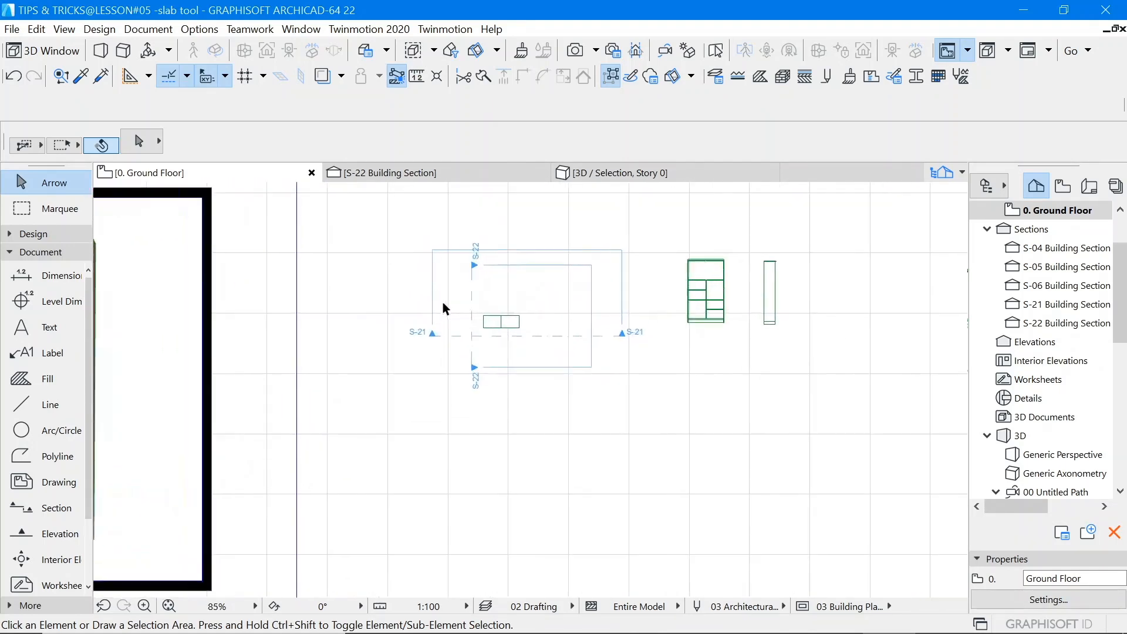
# Step: Check the height, width and depth settings of the Bookshelf 01 22 object in the plan, and deselect it
pyautogui.click(514, 323)
pyautogui.scroll(-4, 519, 393)
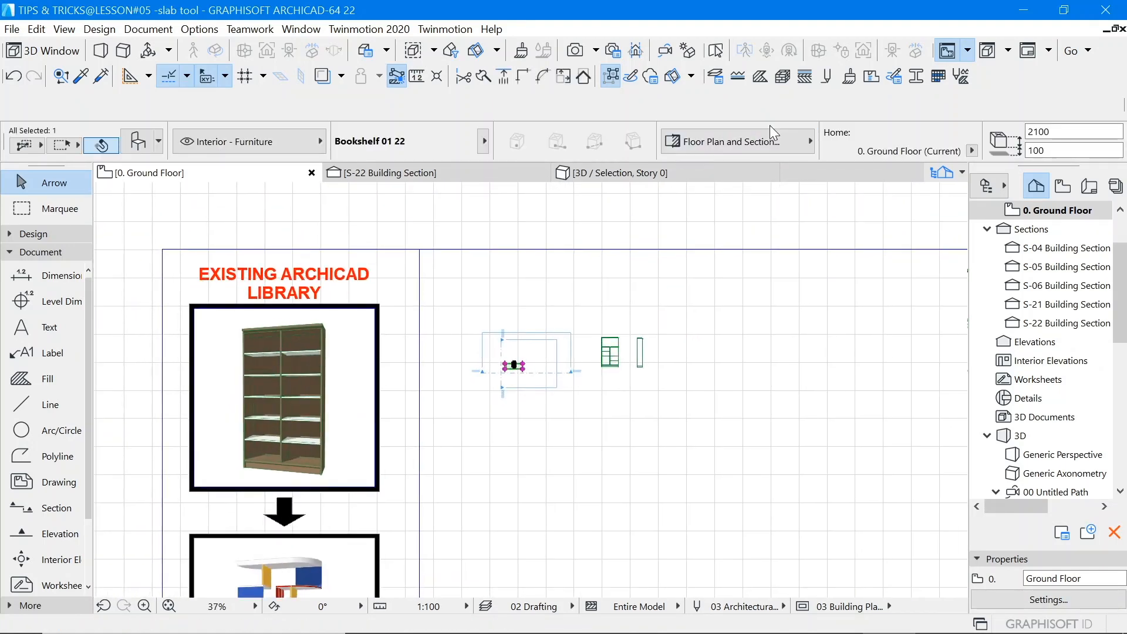
pyautogui.scroll(-8, 631, 139)
pyautogui.scroll(4, 417, 139)
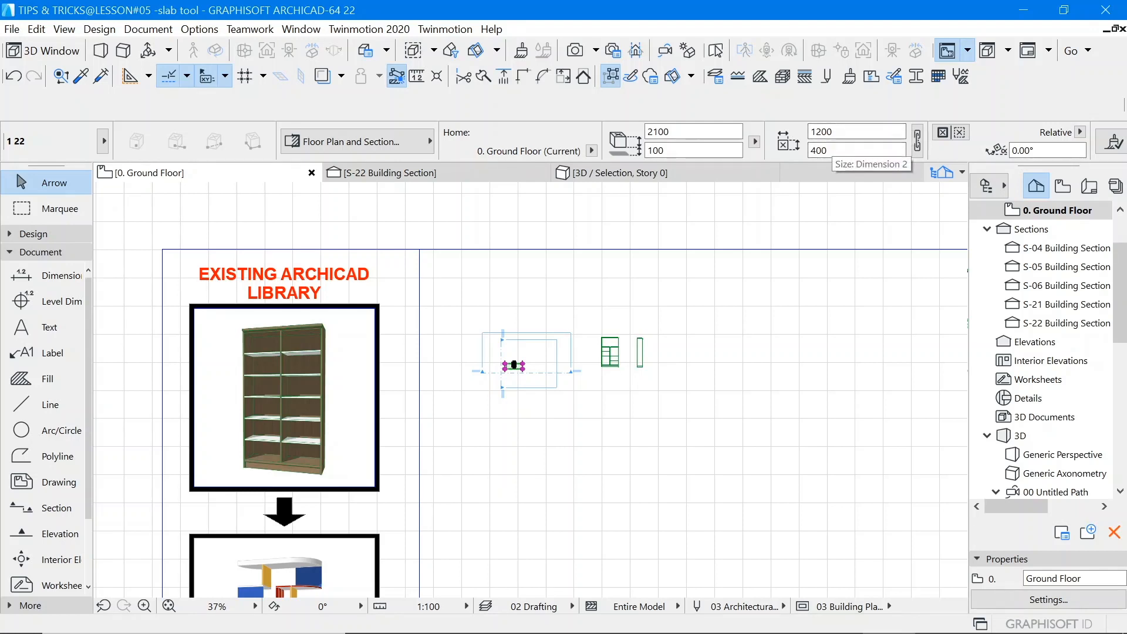
pyautogui.click(569, 403)
# Step: Draw a 1200 x 400 rectangular polyline with a solid line and pen 11 in the empty area of the plan below the bookshelf
pyautogui.scroll(-5, 526, 279)
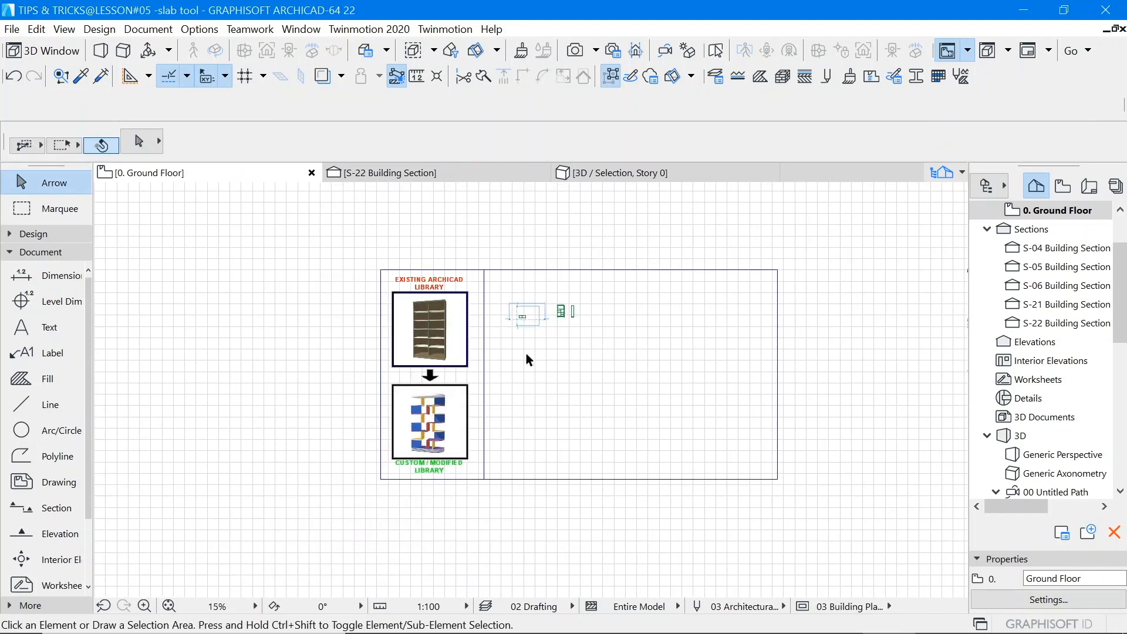
pyautogui.click(24, 459)
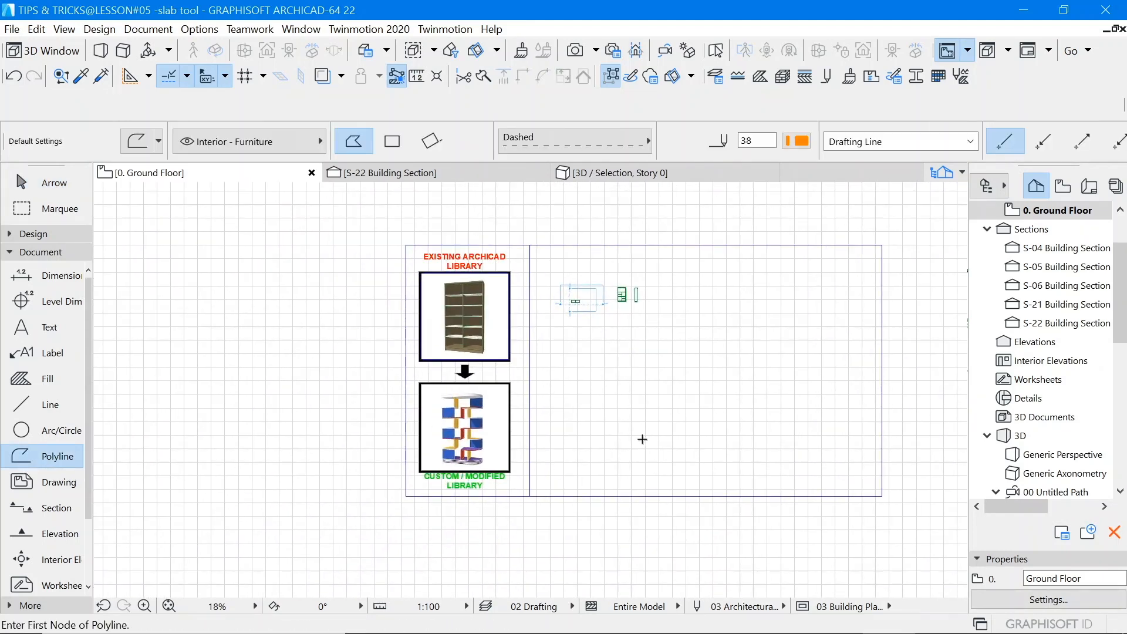
pyautogui.scroll(5, 551, 417)
pyautogui.click(484, 375)
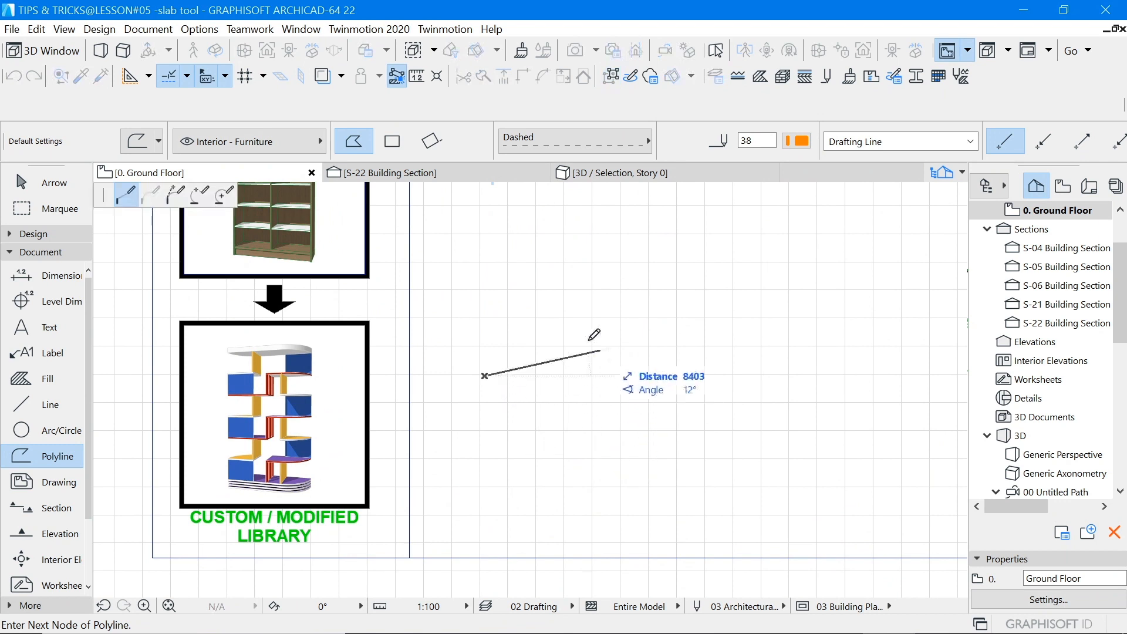
pyautogui.click(395, 144)
pyautogui.click(578, 142)
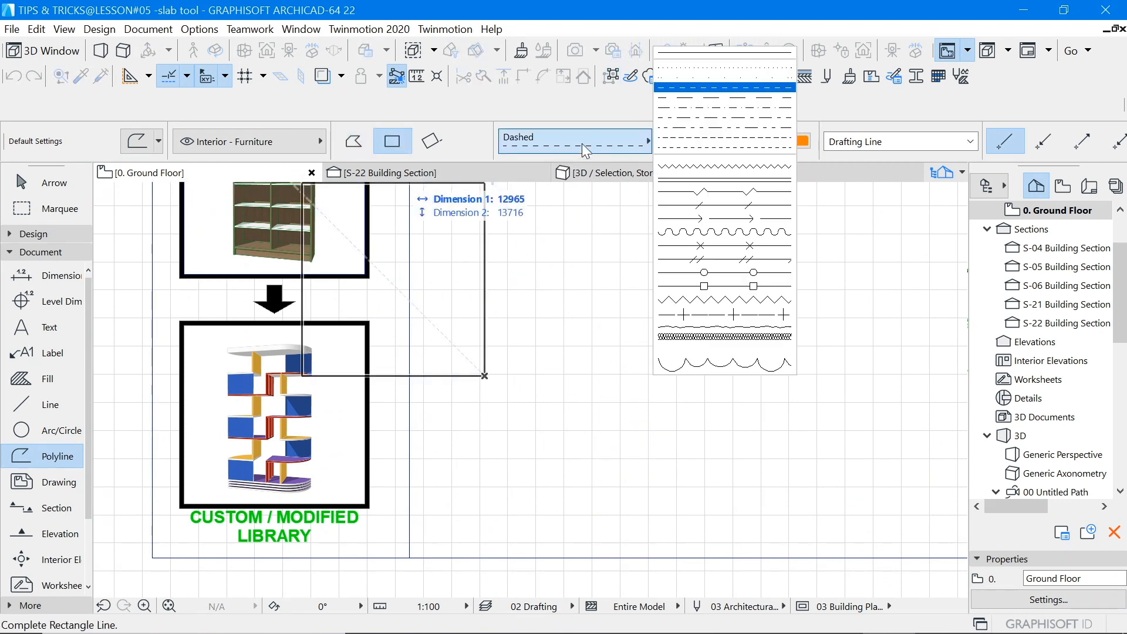
pyautogui.click(711, 52)
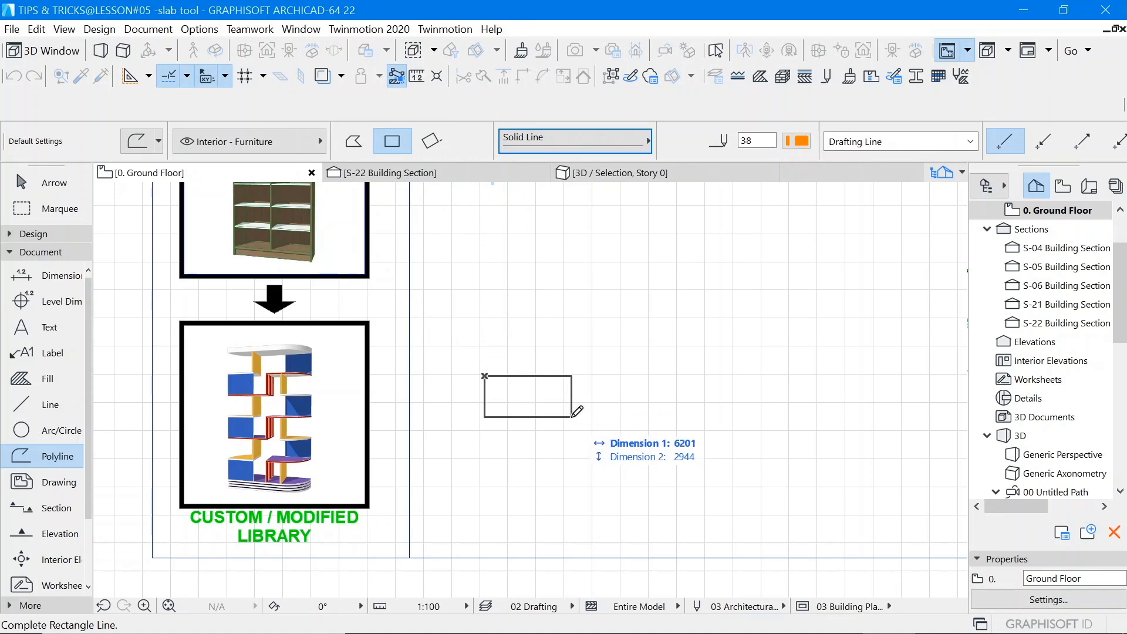
pyautogui.click(804, 143)
pyautogui.click(666, 178)
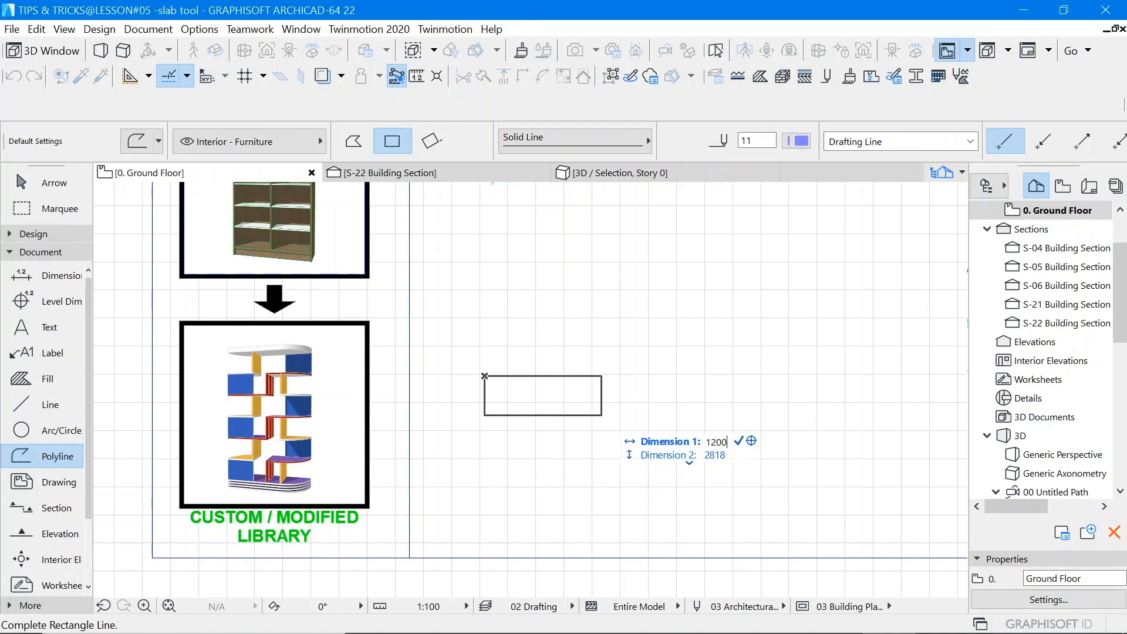
pyautogui.press('Tab')
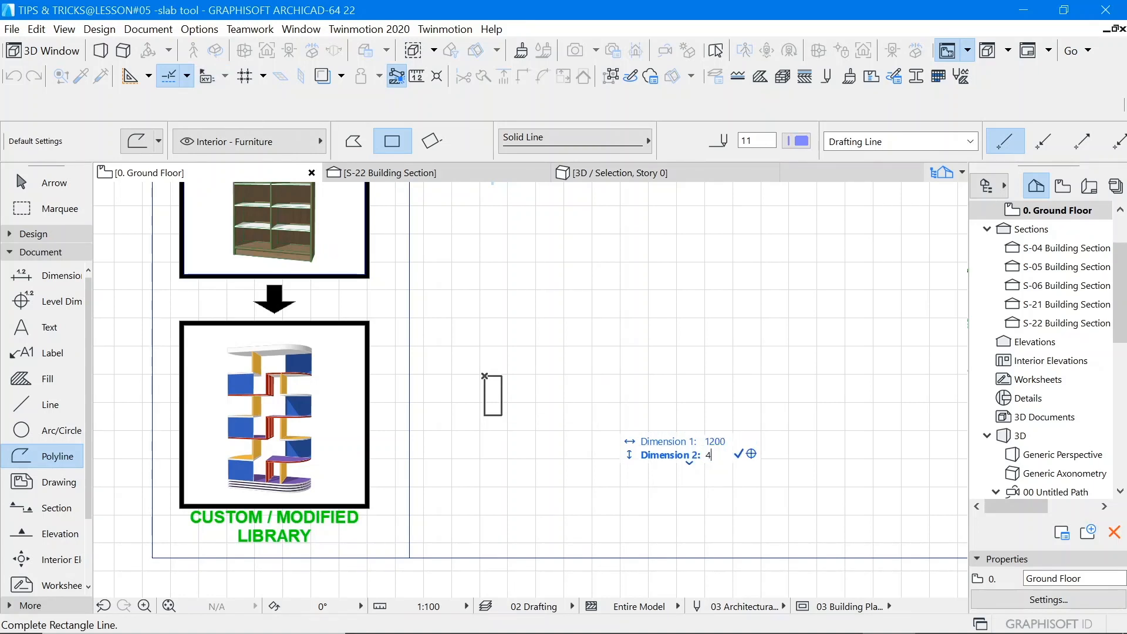
pyautogui.press('Return')
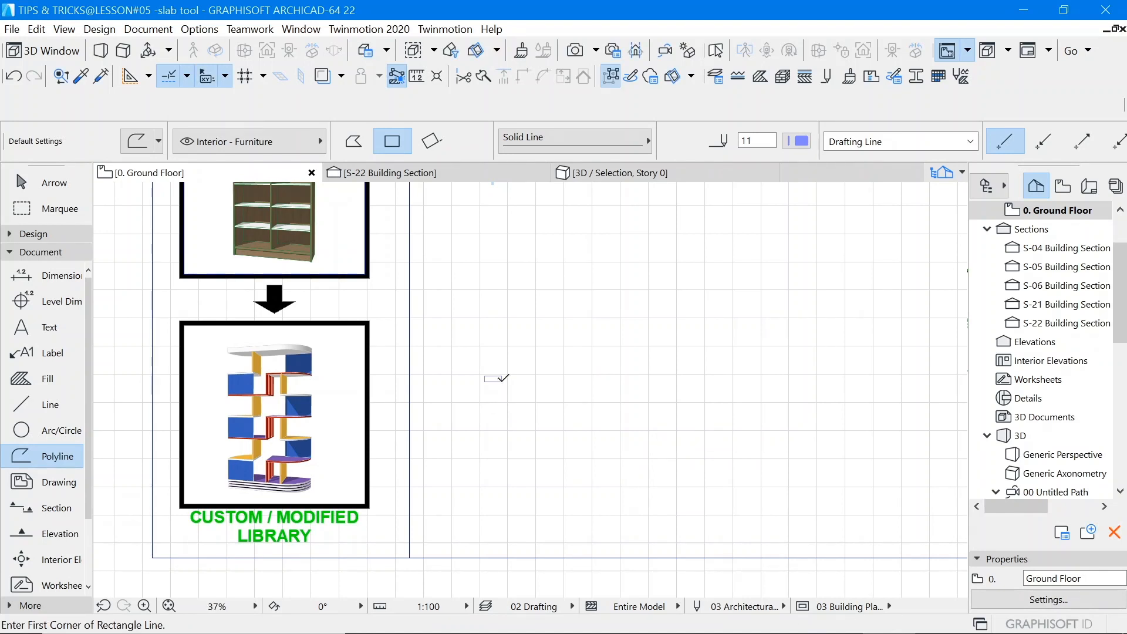
pyautogui.scroll(5, 475, 367)
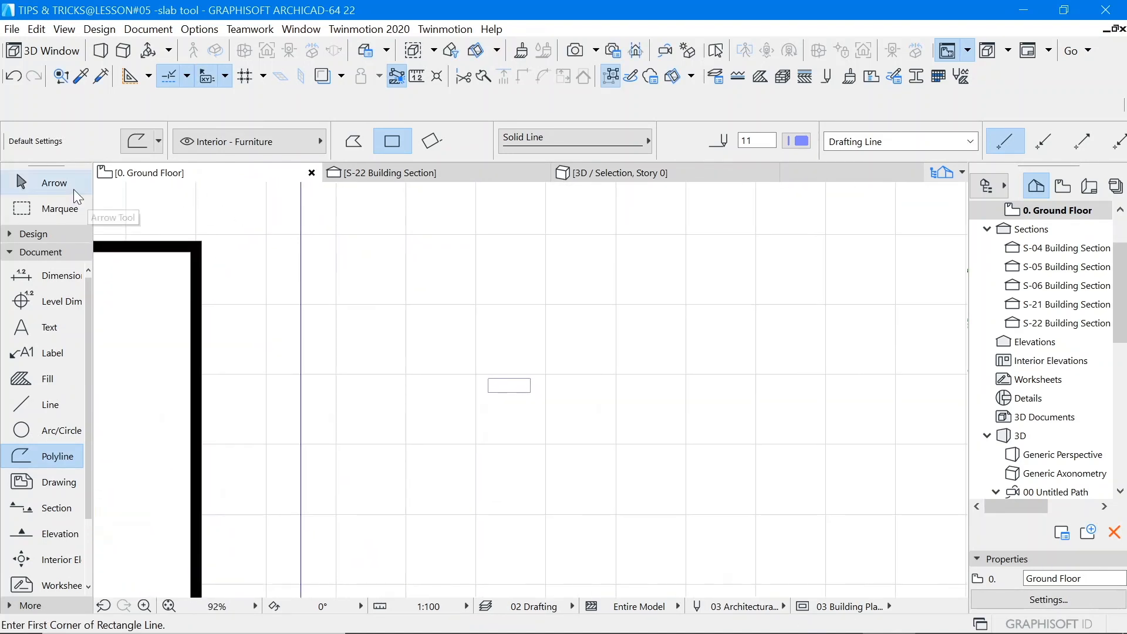
pyautogui.click(73, 190)
pyautogui.moveTo(530, 392); pyautogui.dragTo(593, 392)
pyautogui.scroll(-5, 501, 417)
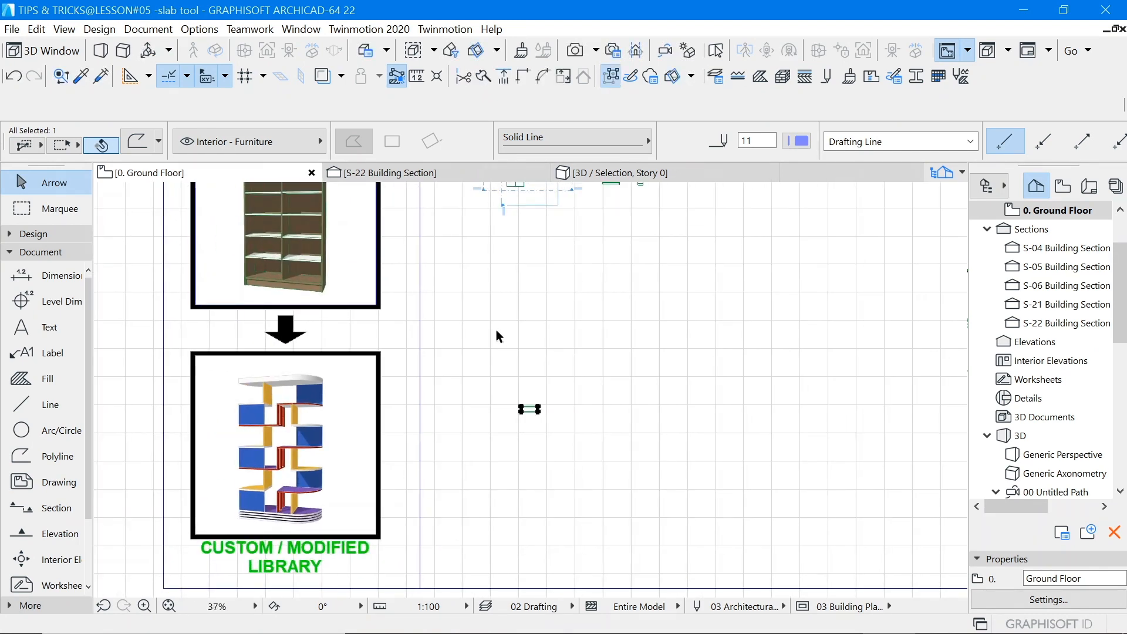
pyautogui.scroll(8, 484, 516)
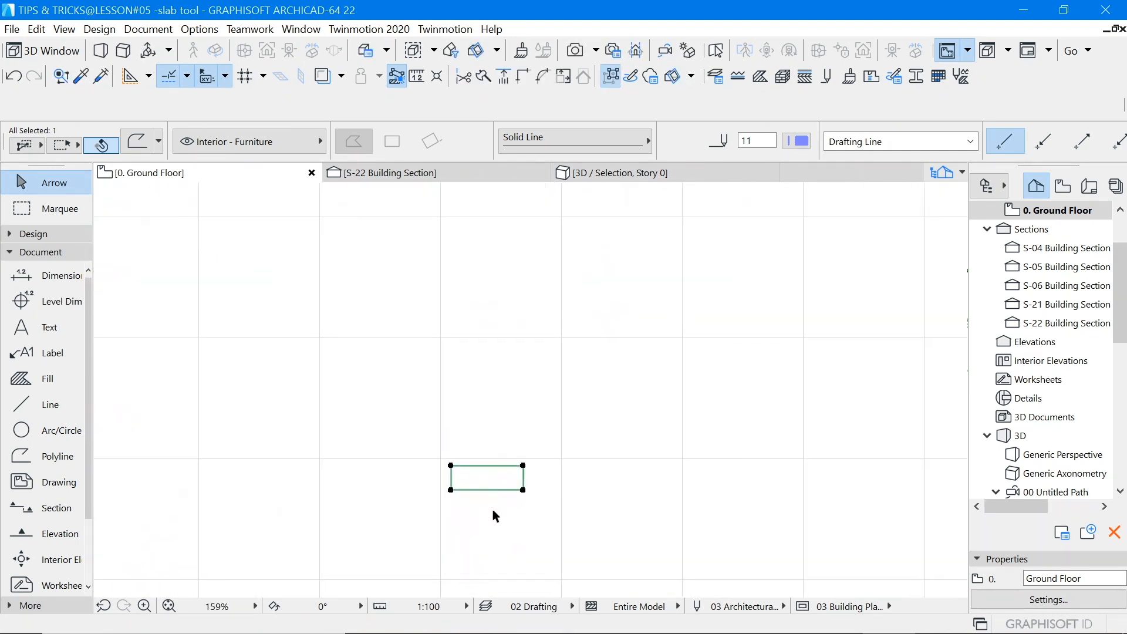
pyautogui.click(492, 509)
pyautogui.scroll(-3, 524, 448)
pyautogui.scroll(6, 523, 450)
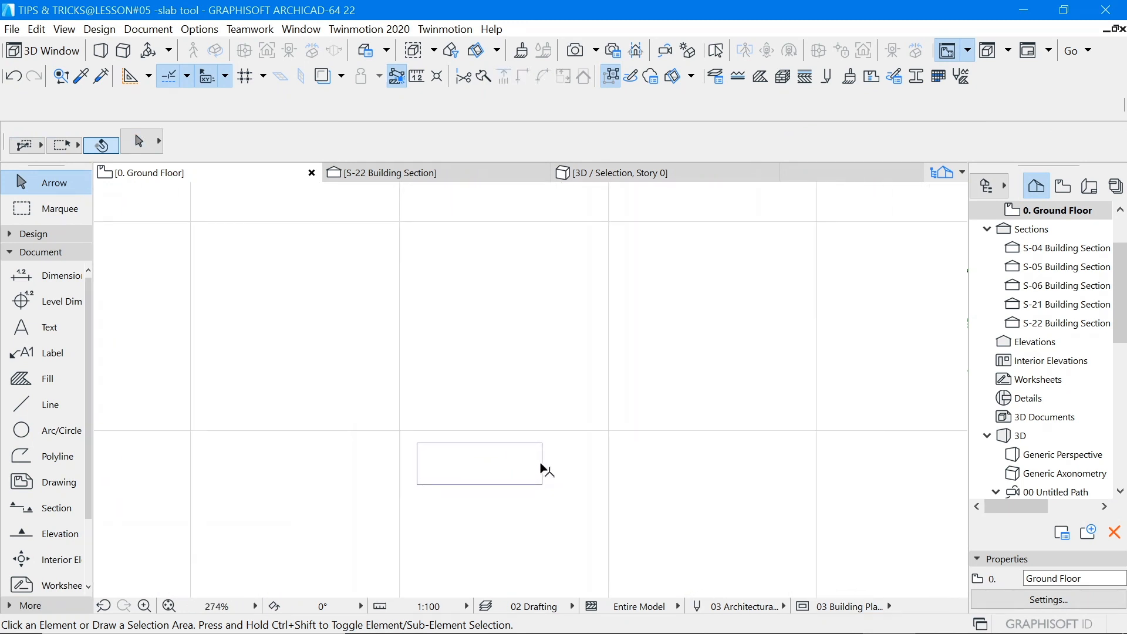
# Step: Create a copy of the 1200 x 400 rectangle with its right edge offset 1600 to the left, forming a square beside the original
pyautogui.click(542, 464)
pyautogui.rightClick(611, 320)
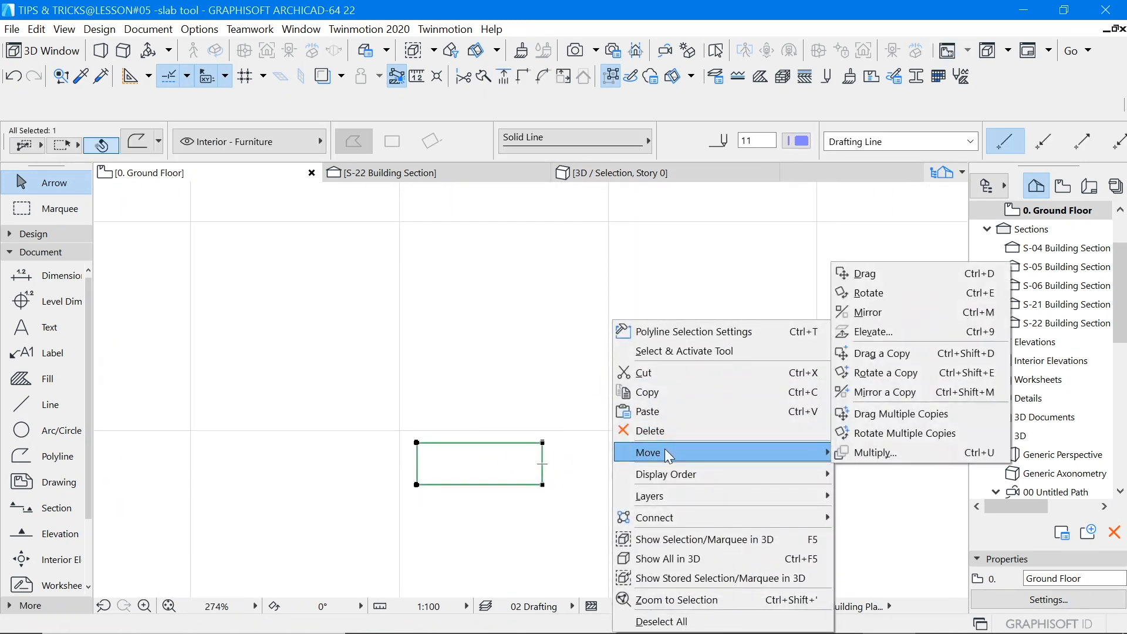
pyautogui.moveTo(678, 460)
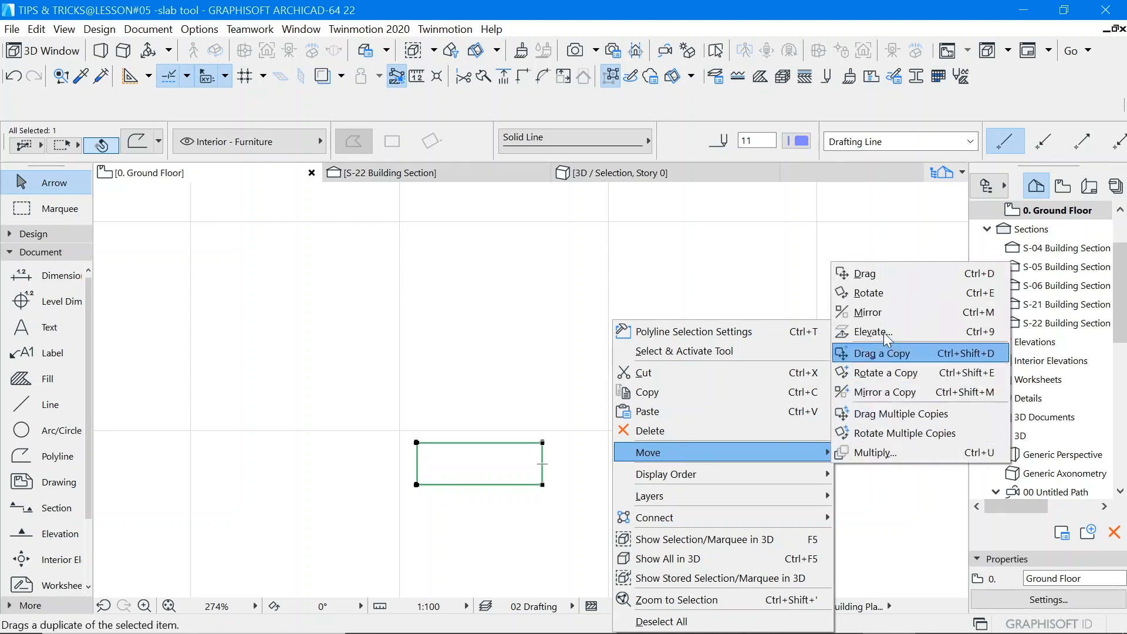
pyautogui.click(883, 353)
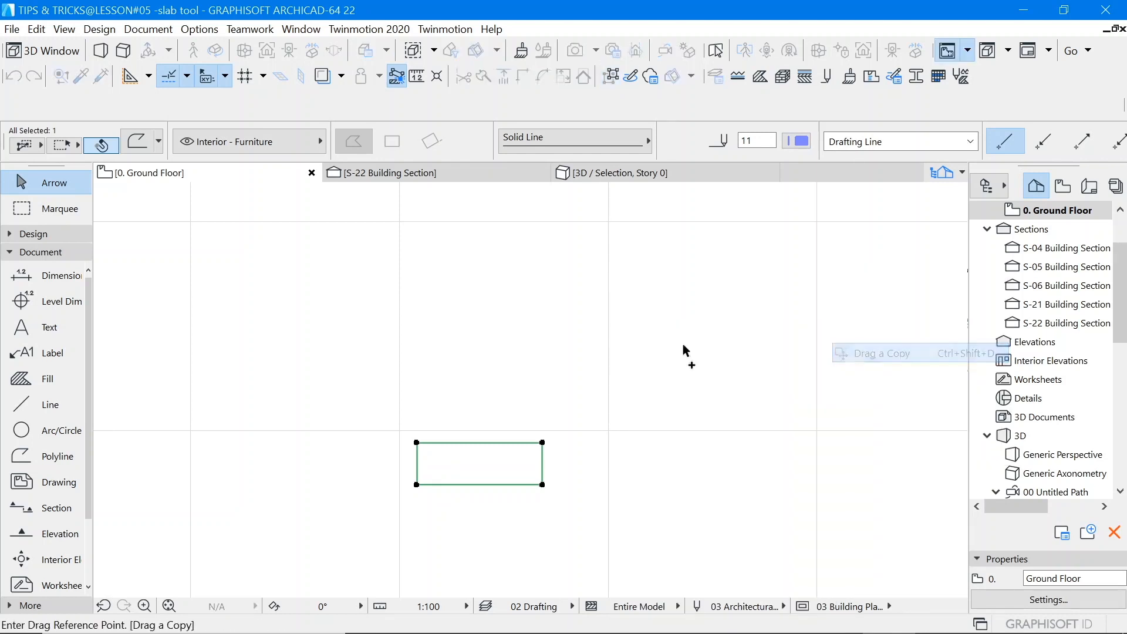
pyautogui.scroll(4, 488, 480)
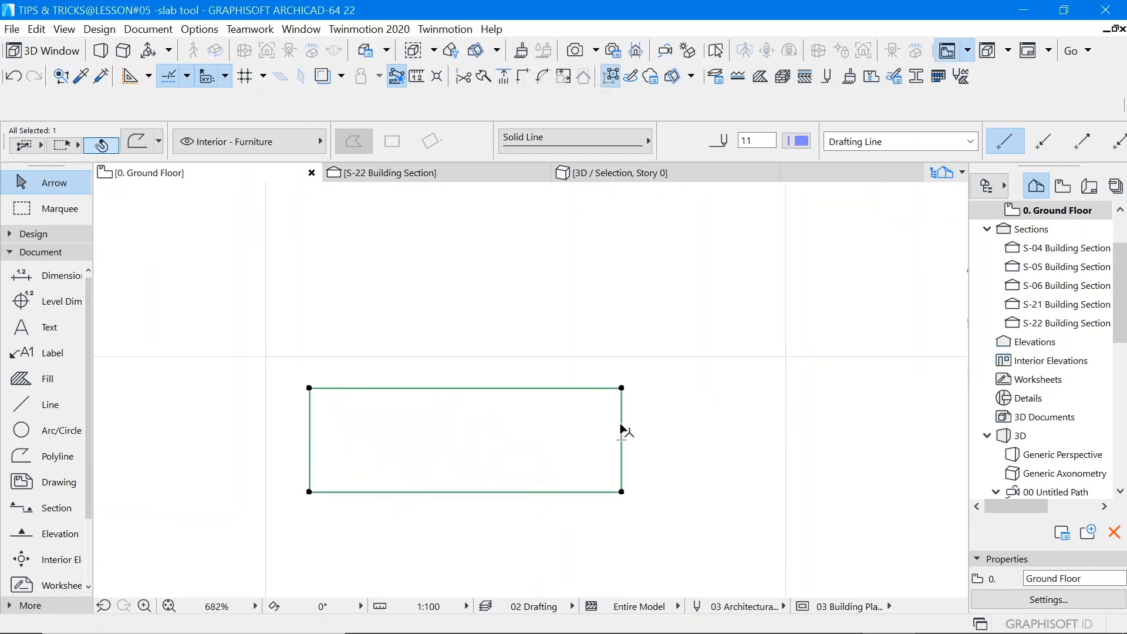
pyautogui.click(621, 427)
pyautogui.click(200, 195)
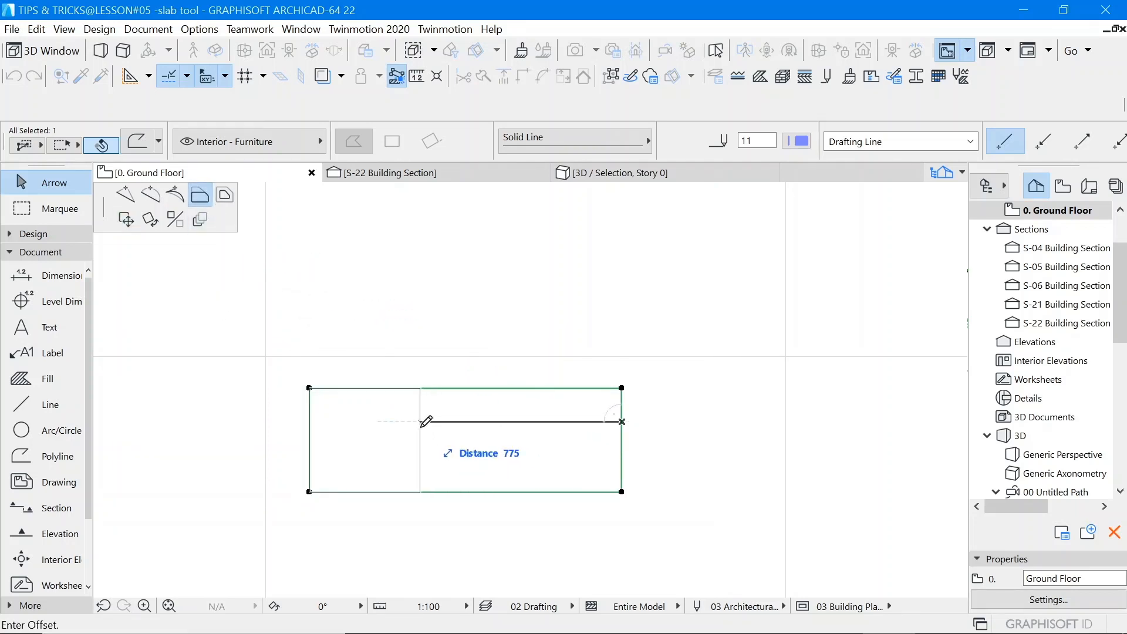
pyautogui.write('1600')
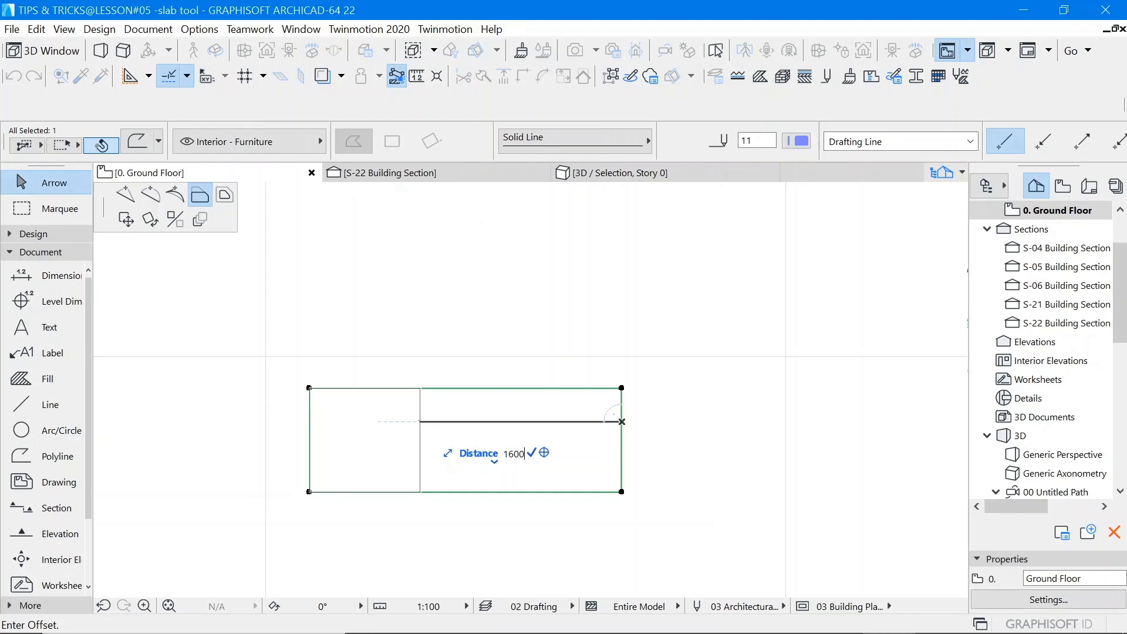
pyautogui.press('Return')
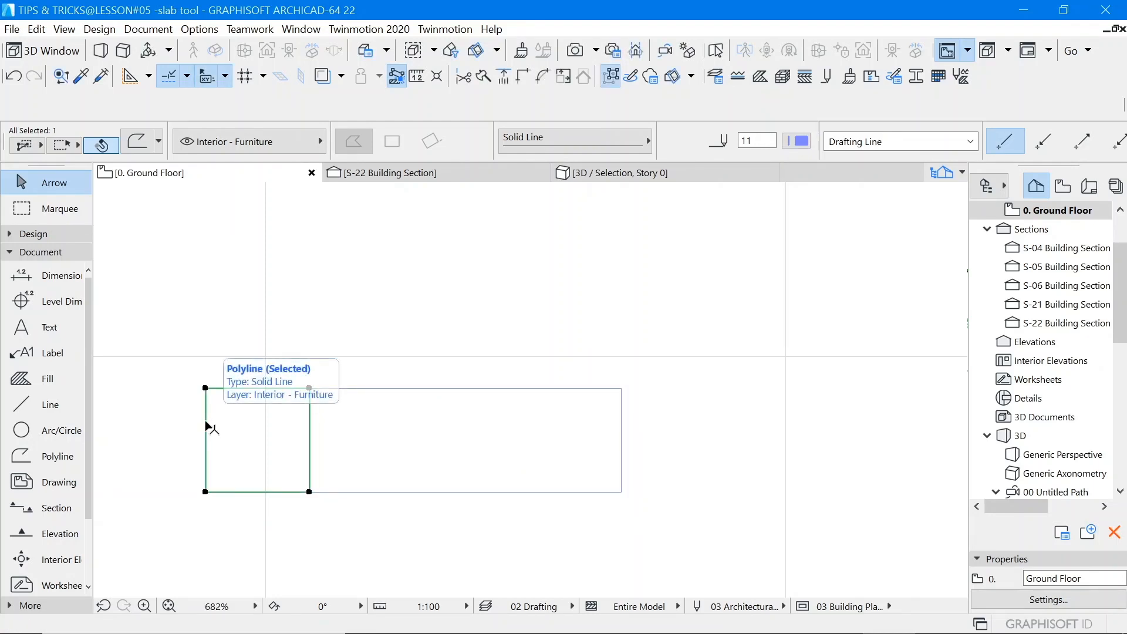
# Step: Move the square into the left end of the rectangle and place a copy of it at the right end
pyautogui.click(204, 388)
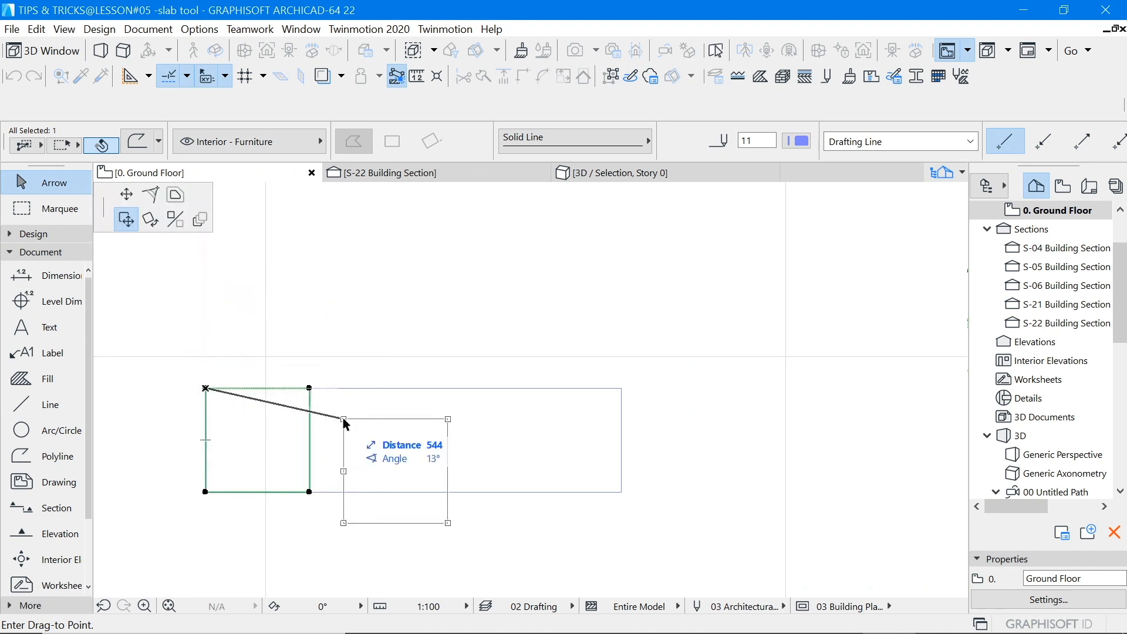
pyautogui.click(314, 389)
pyautogui.rightClick(427, 287)
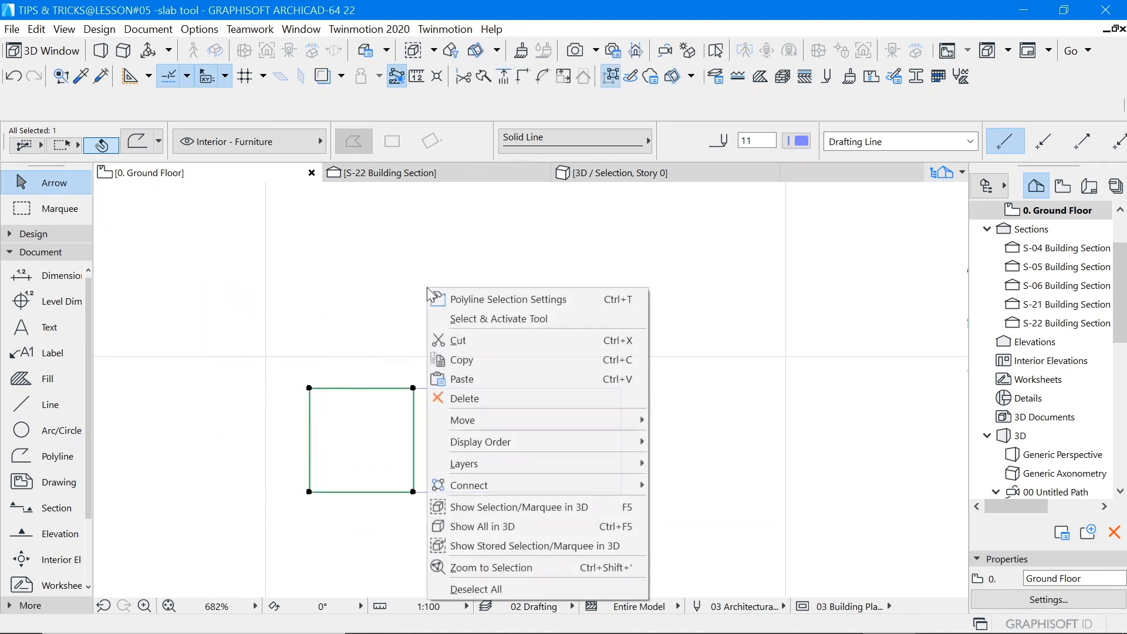
pyautogui.moveTo(479, 444)
pyautogui.moveTo(470, 420)
pyautogui.click(699, 499)
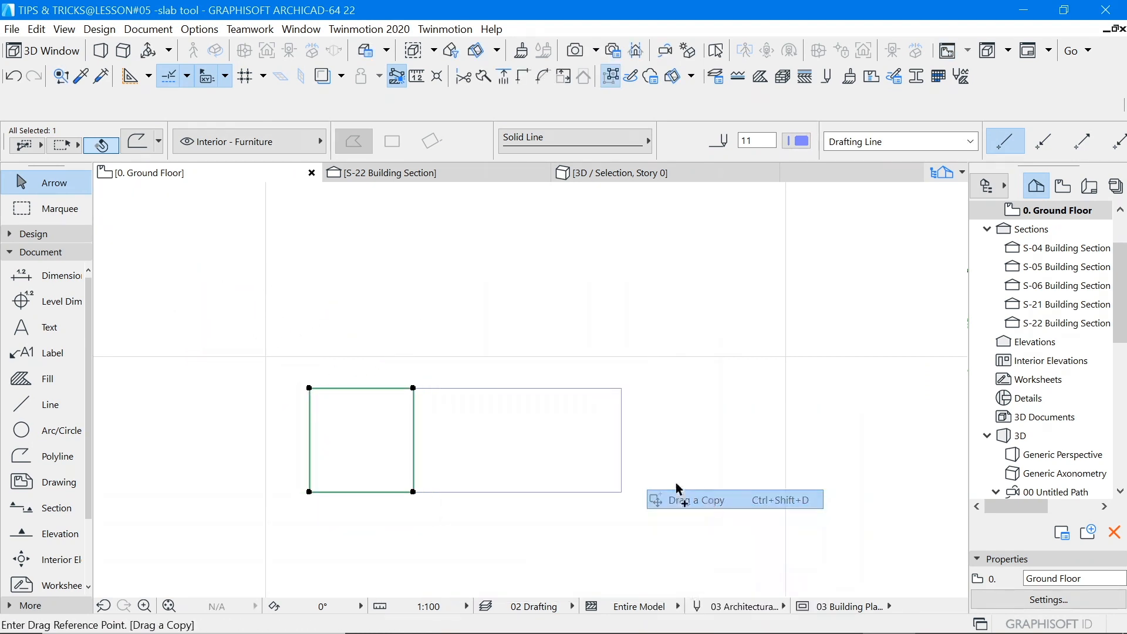
pyautogui.click(413, 387)
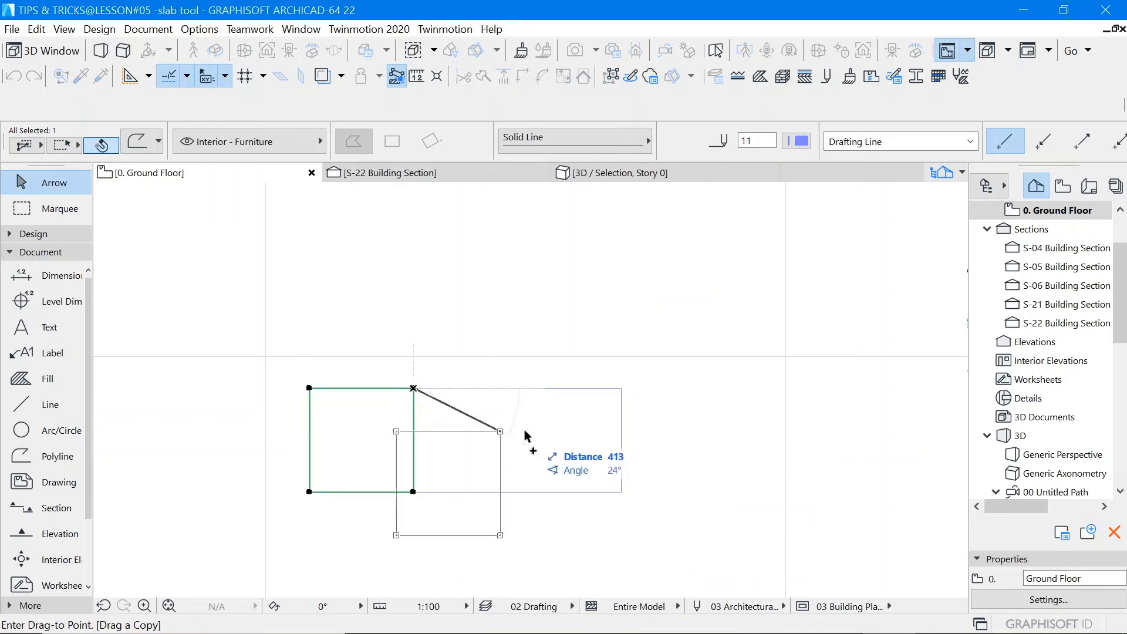
pyautogui.click(621, 388)
pyautogui.click(597, 322)
# Step: Fillet the lower-right corner of the outer rectangle with a radius of 400
pyautogui.scroll(-5, 637, 340)
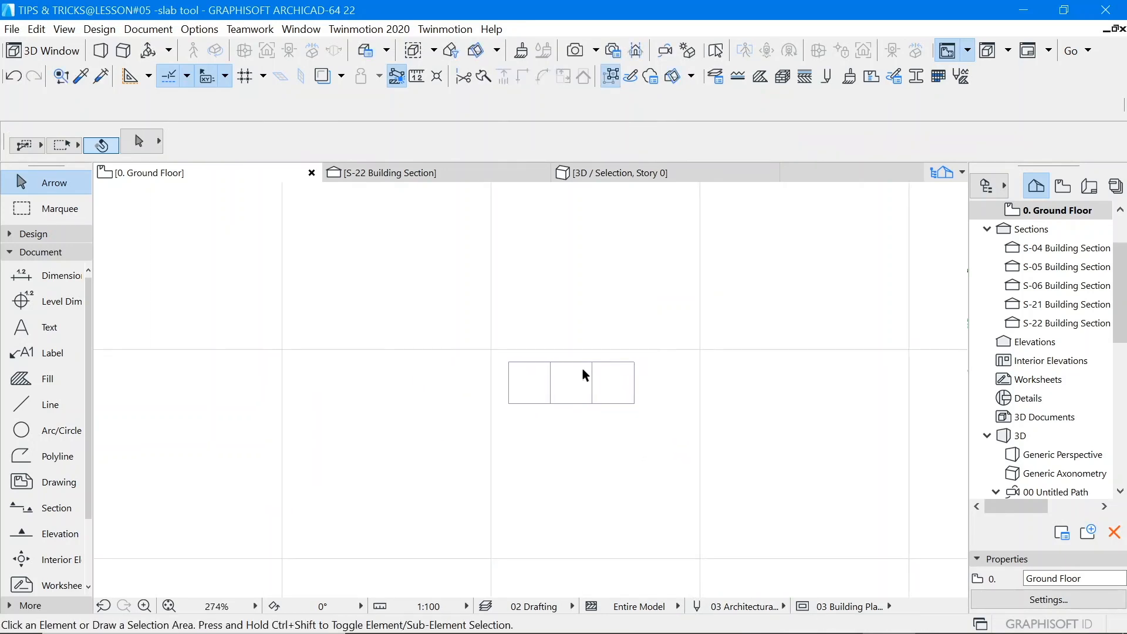
pyautogui.scroll(5, 653, 382)
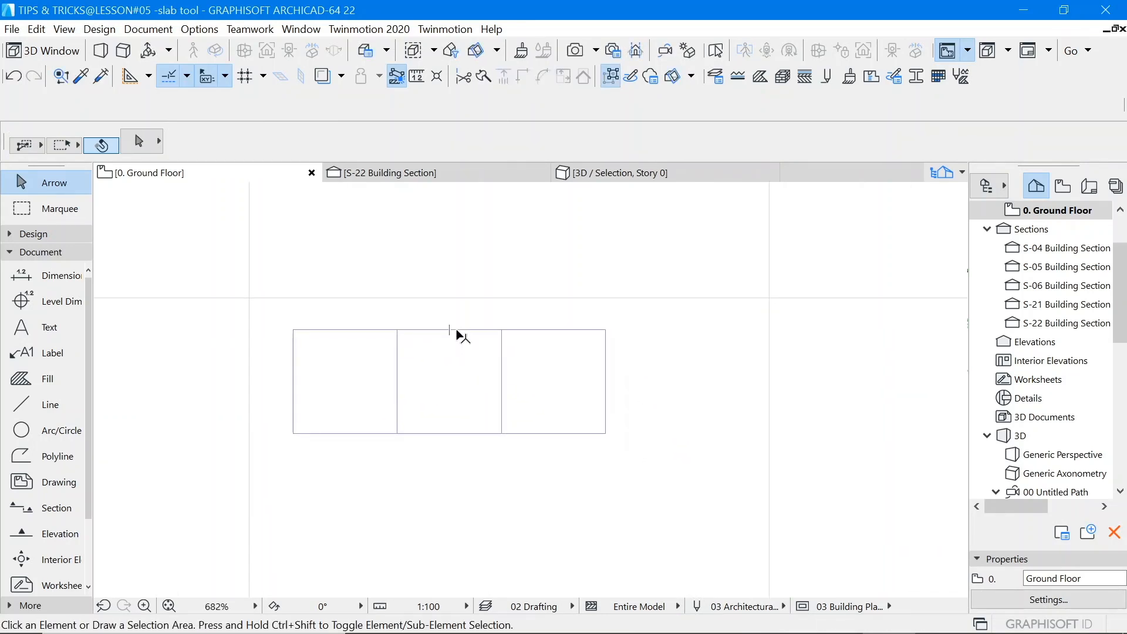
pyautogui.click(457, 331)
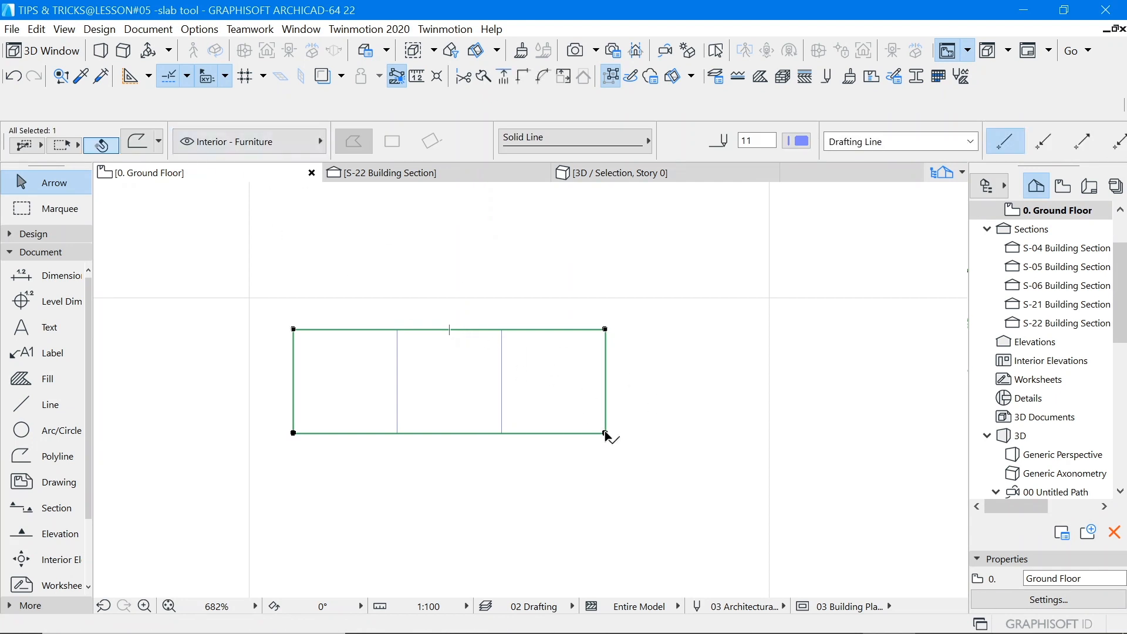
pyautogui.click(605, 433)
pyautogui.click(151, 194)
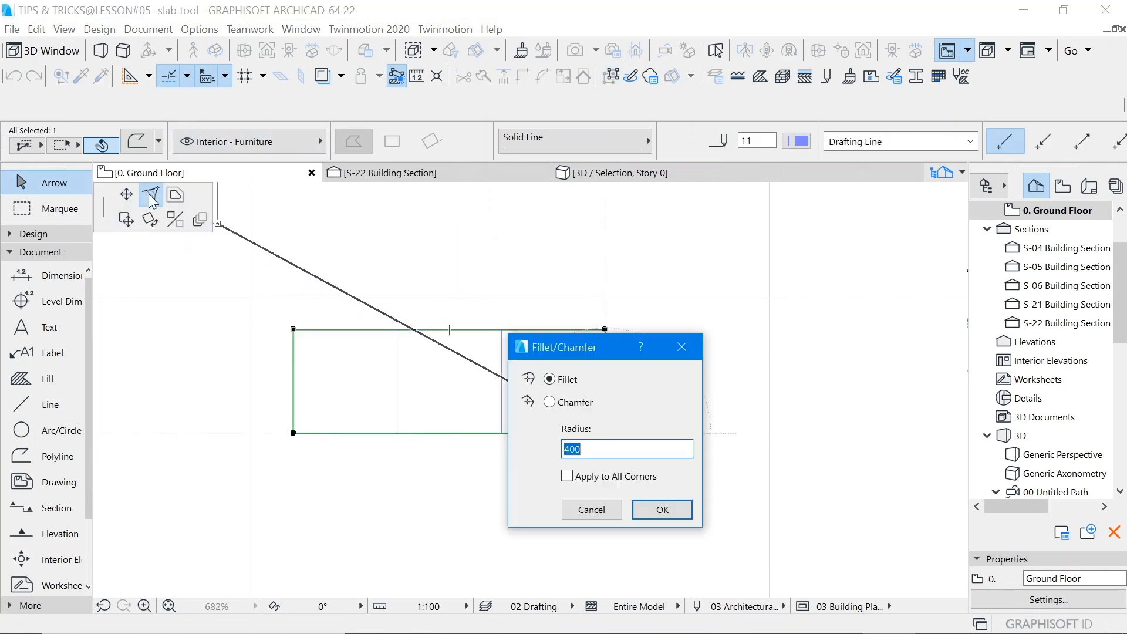
pyautogui.click(662, 509)
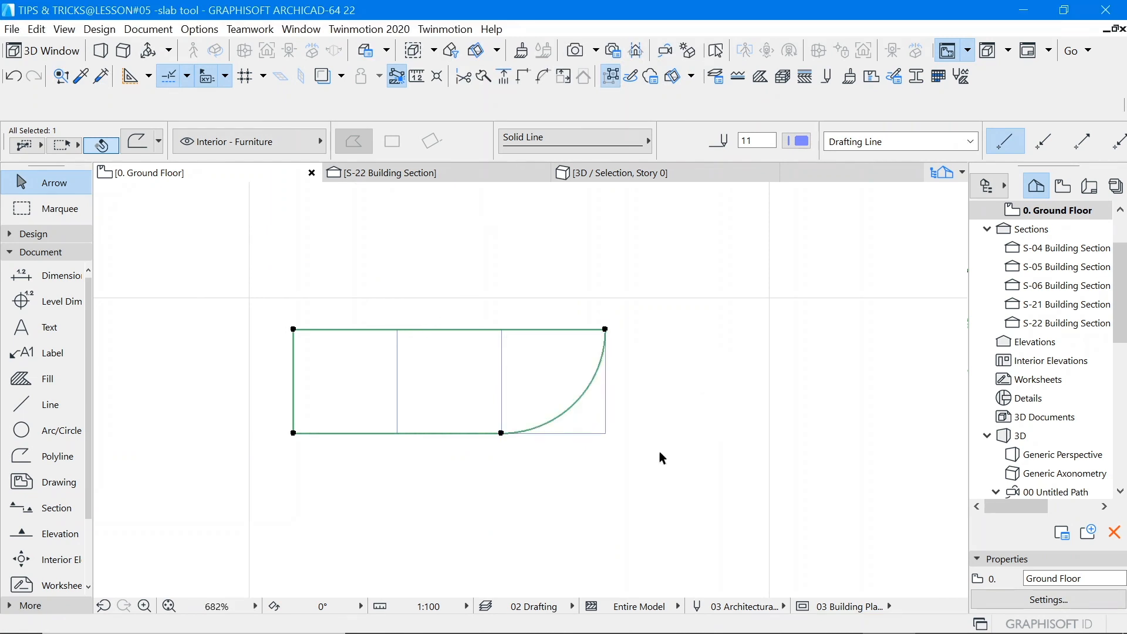
pyautogui.press('Escape')
# Step: Fillet the upper-left corners of the left-hand square and the outer rectangle with the same 400 radius
pyautogui.click(293, 330)
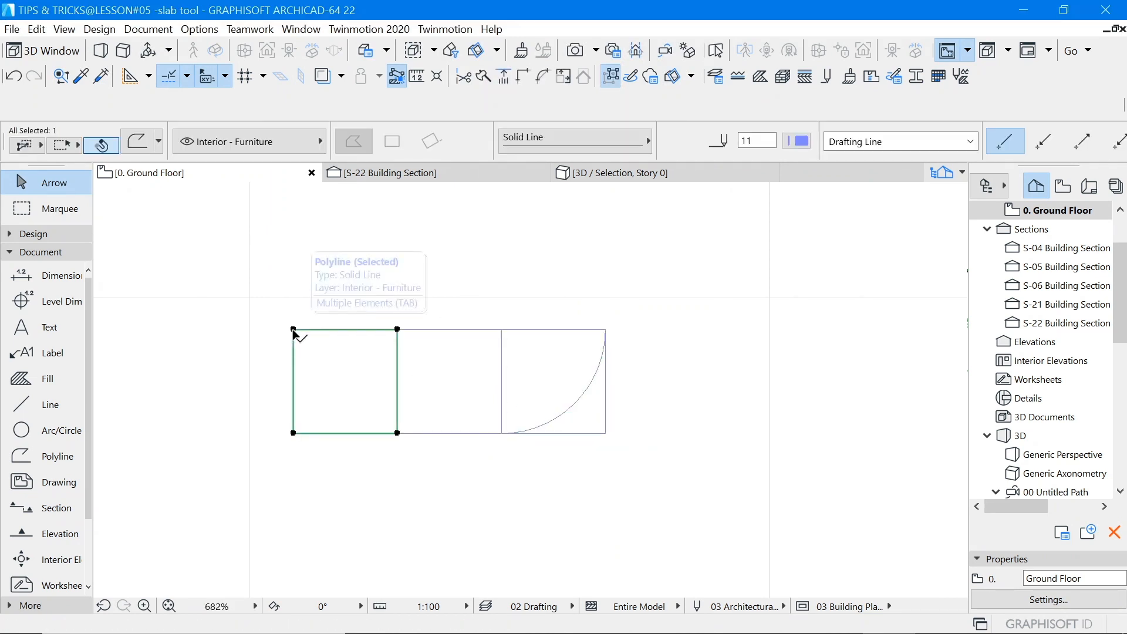
pyautogui.click(294, 330)
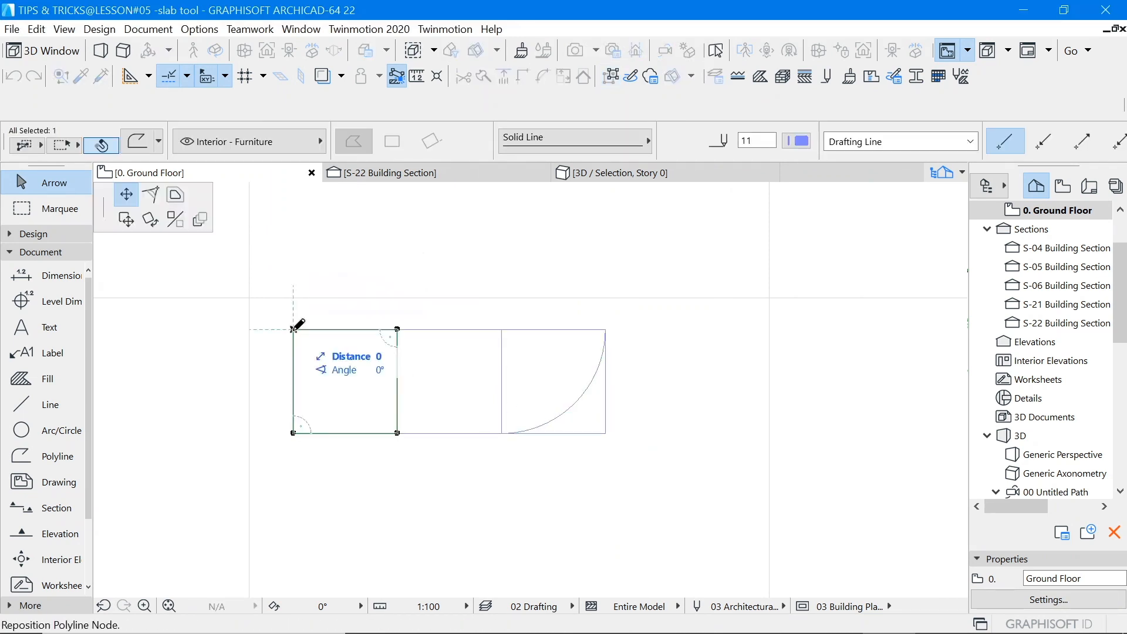
pyautogui.click(149, 194)
pyautogui.click(352, 406)
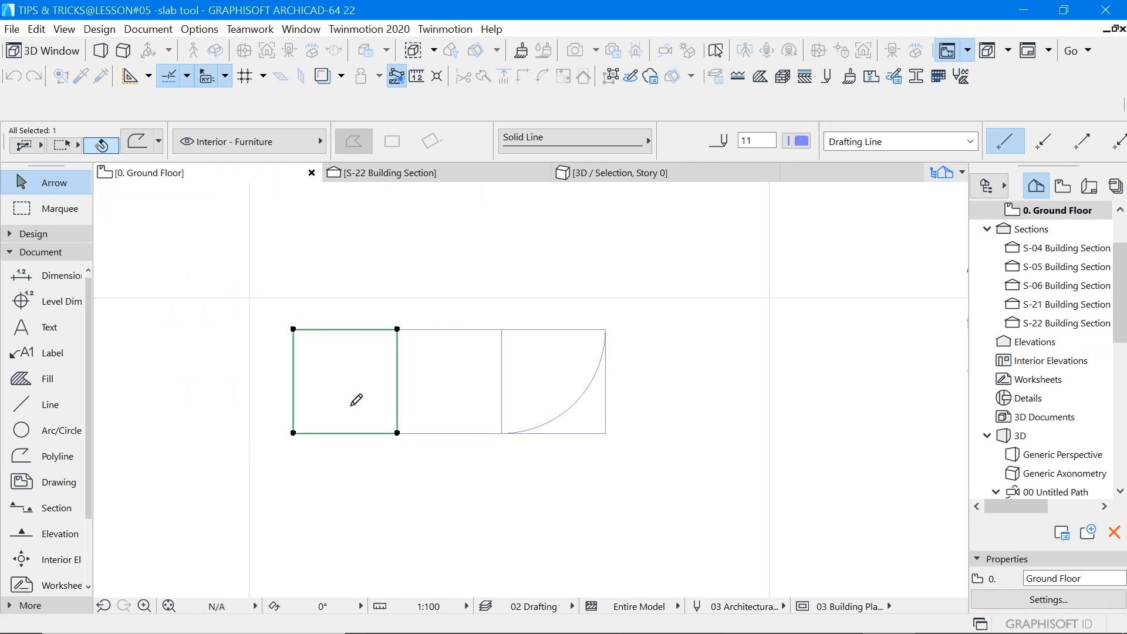
pyautogui.click(294, 330)
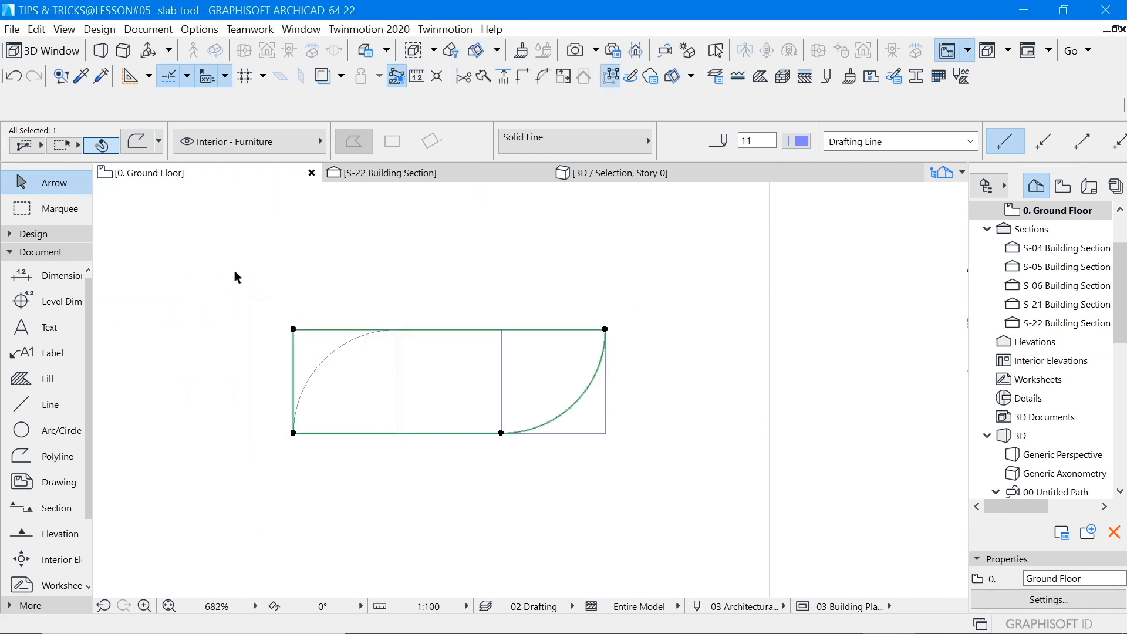
pyautogui.click(293, 329)
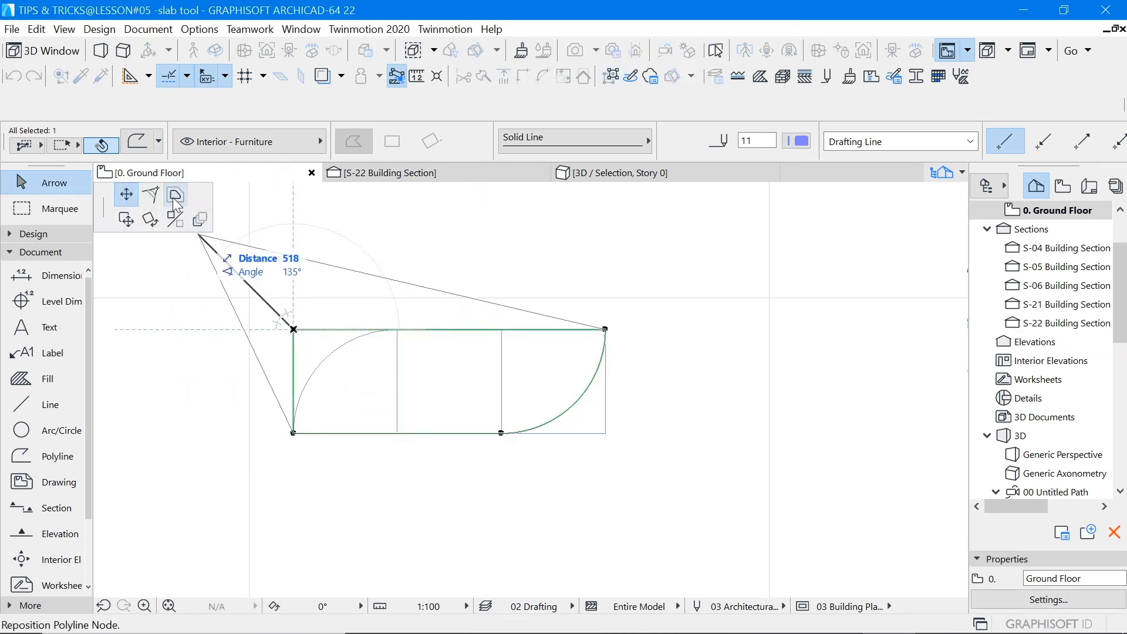
pyautogui.click(154, 198)
pyautogui.click(351, 405)
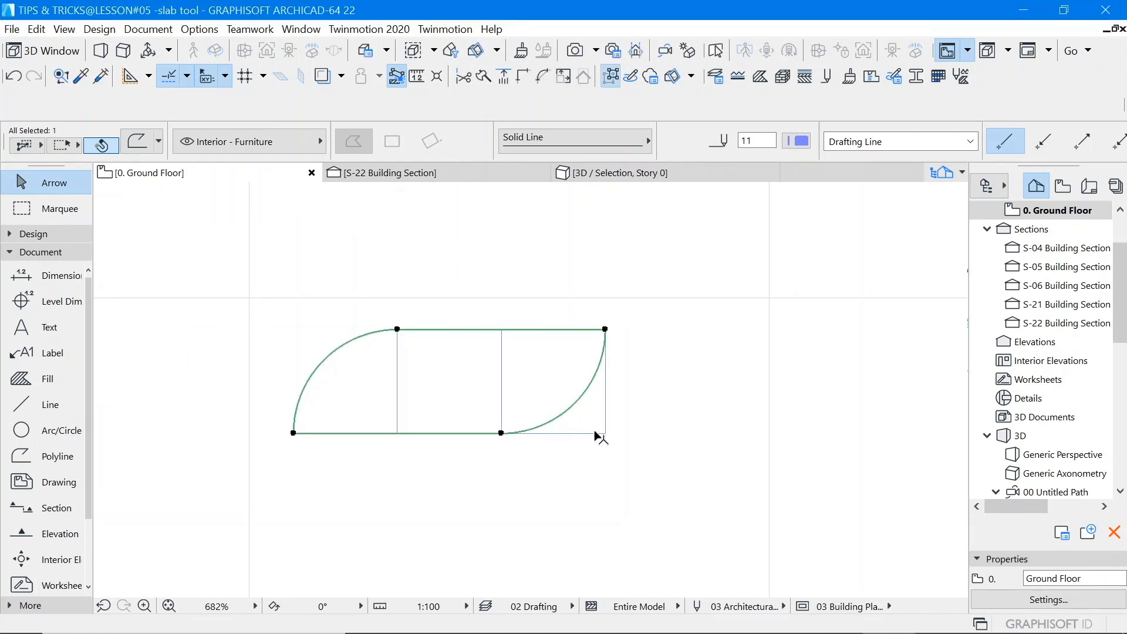
# Step: Fillet the lower-right corner of the right-hand square with a radius of 400
pyautogui.click(605, 433)
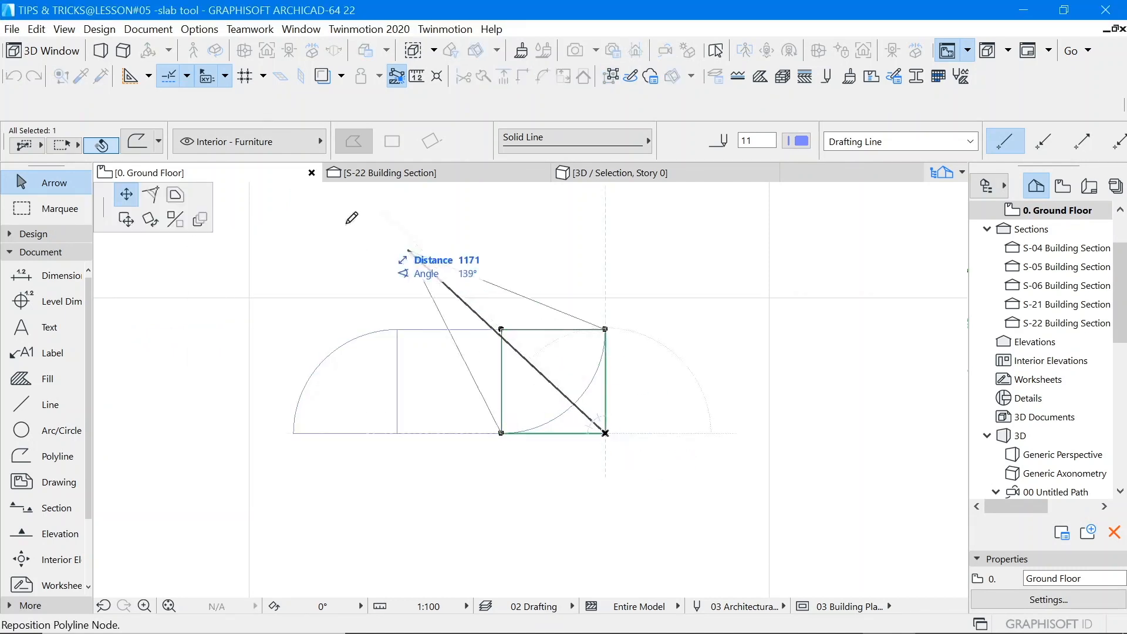
pyautogui.click(154, 194)
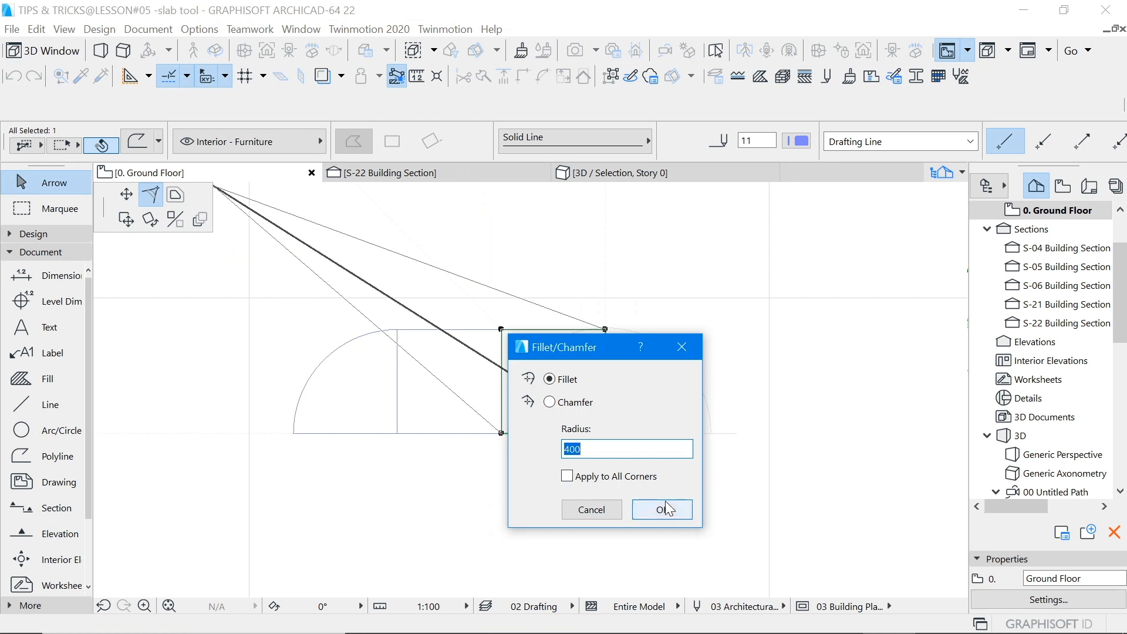
pyautogui.click(643, 505)
pyautogui.click(473, 373)
# Step: Place a copy of the rounded outer outline about 1500 to the right of the original
pyautogui.click(435, 330)
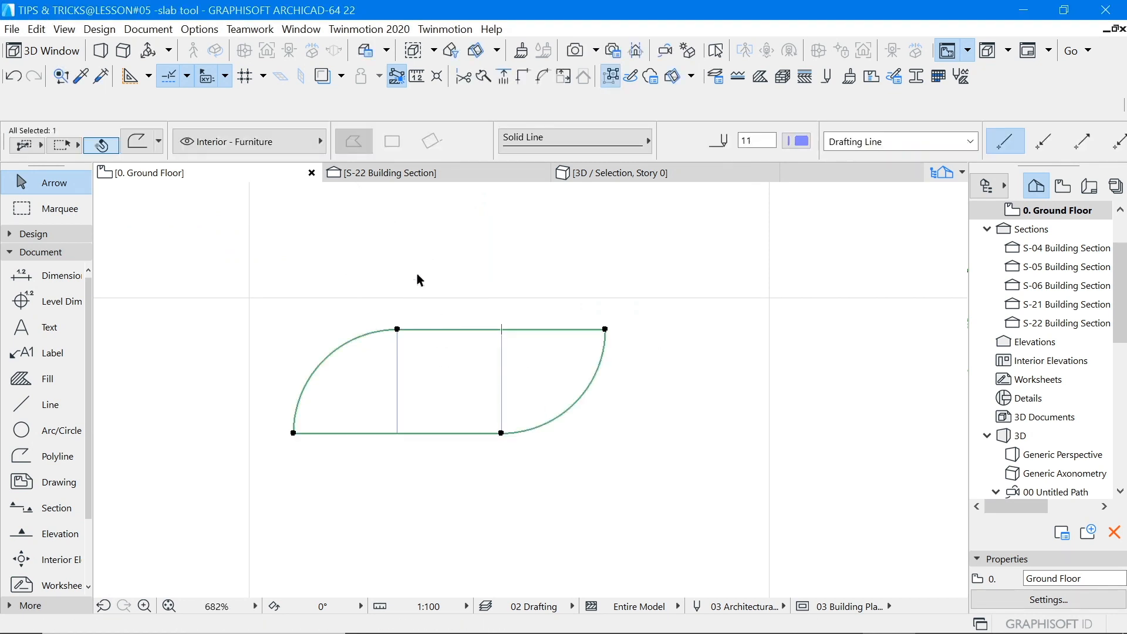
pyautogui.rightClick(409, 248)
pyautogui.moveTo(561, 388)
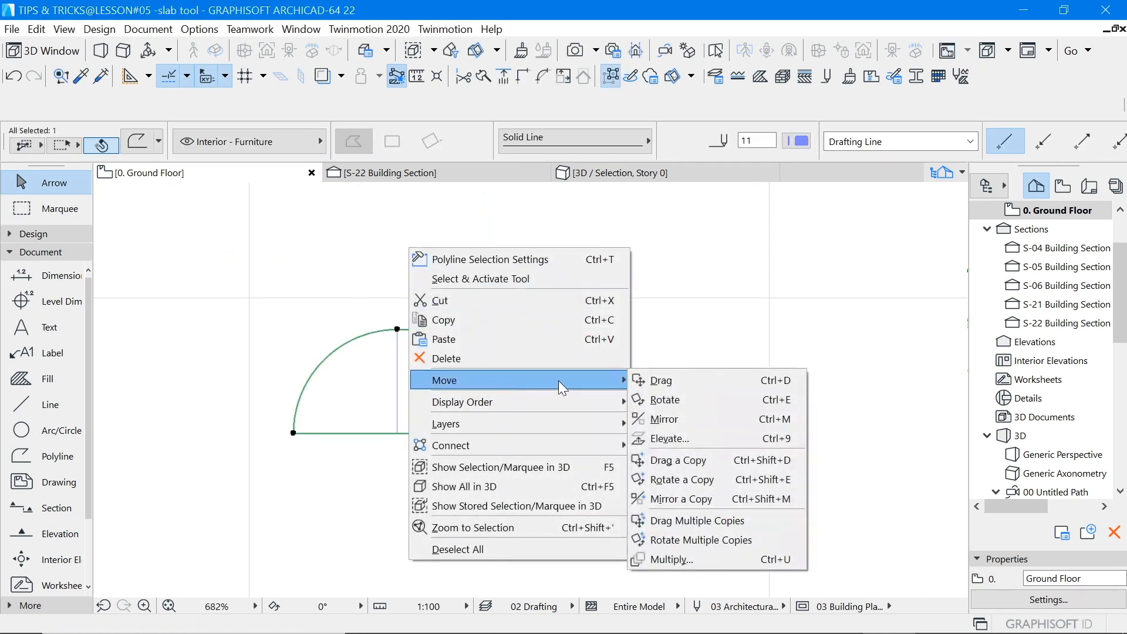
pyautogui.click(696, 459)
pyautogui.click(294, 434)
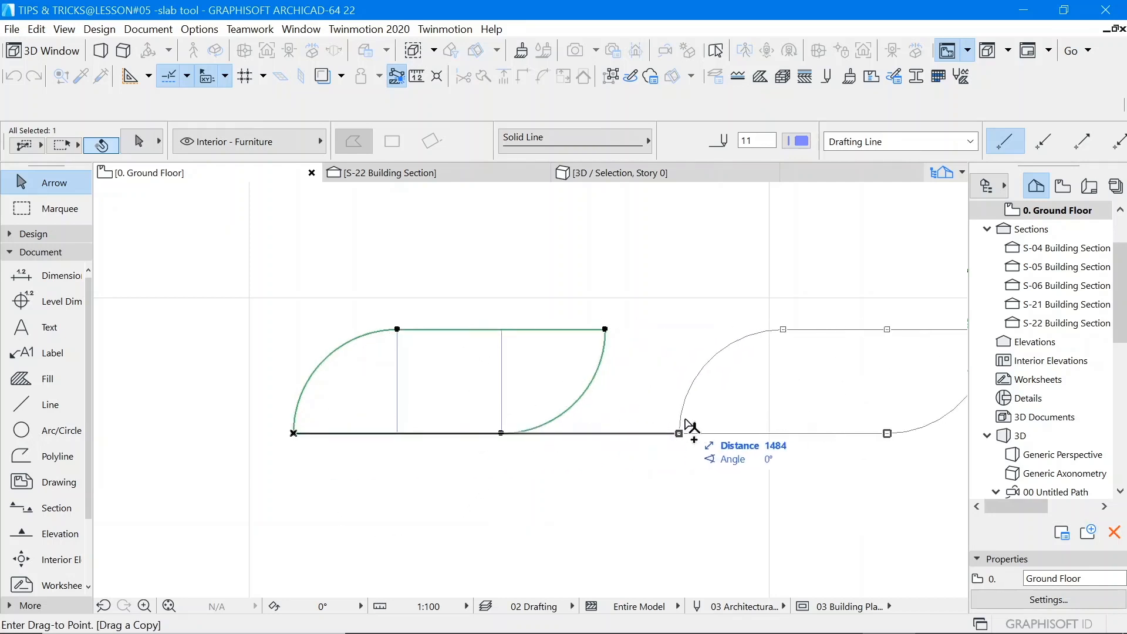
pyautogui.click(681, 421)
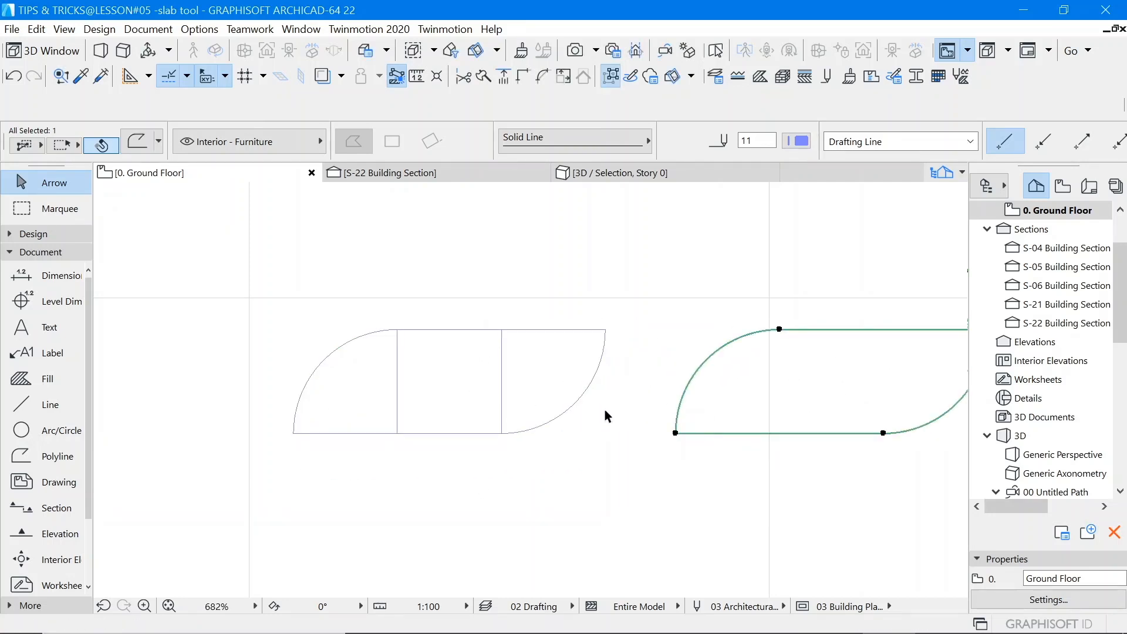
# Step: Create a slab that traces the copied rounded outline
pyautogui.click(605, 409)
pyautogui.scroll(-3, 501, 386)
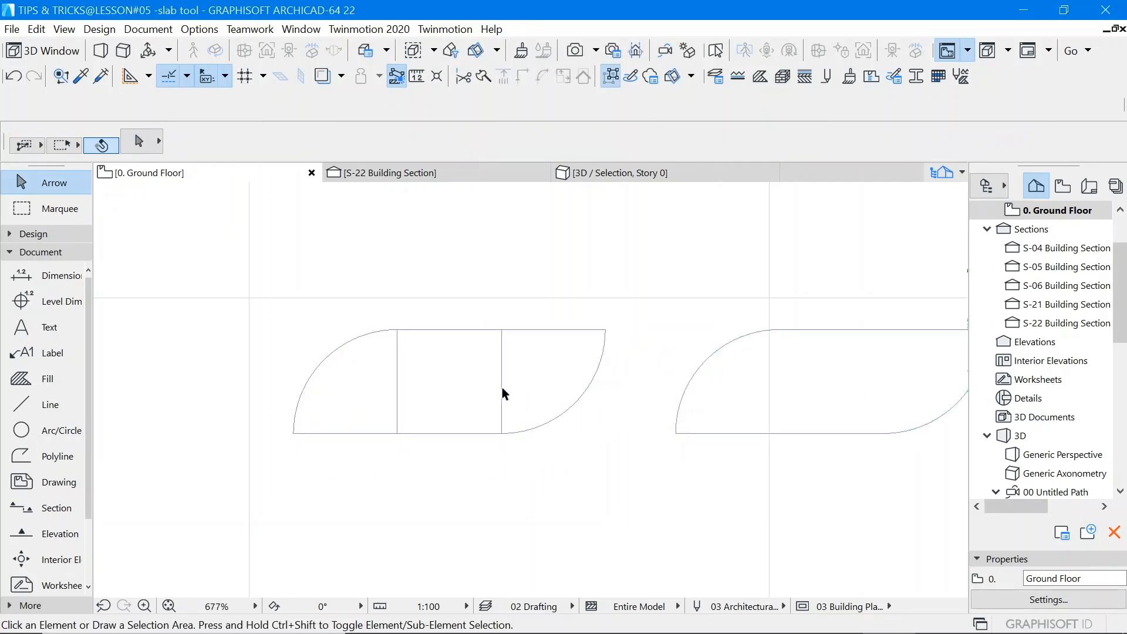
pyautogui.click(32, 234)
pyautogui.click(50, 303)
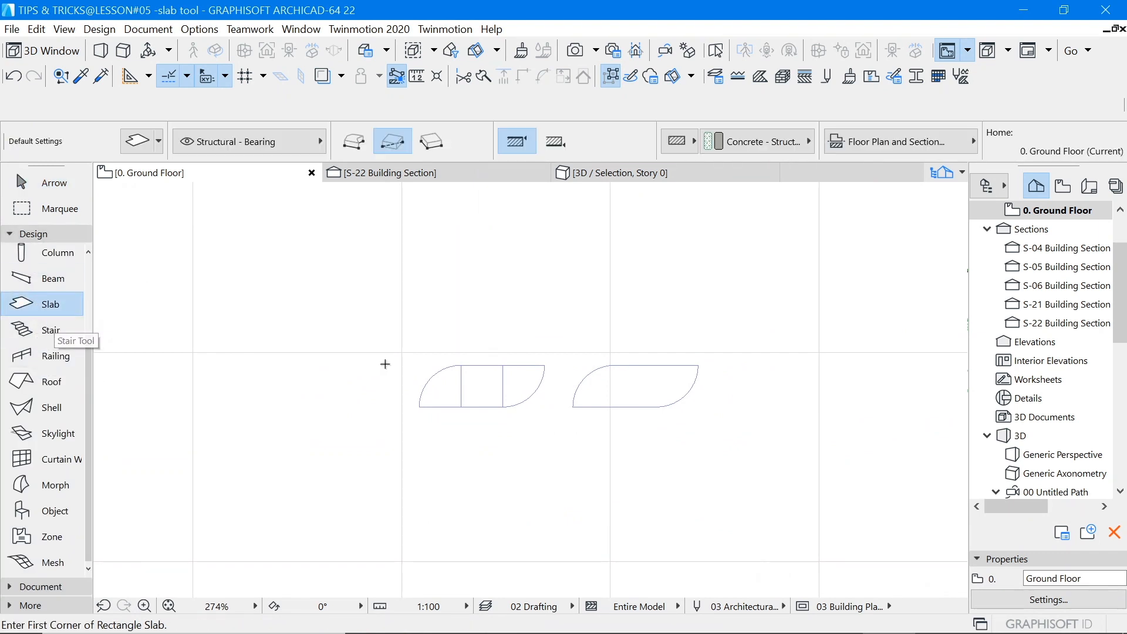
pyautogui.scroll(3, 483, 373)
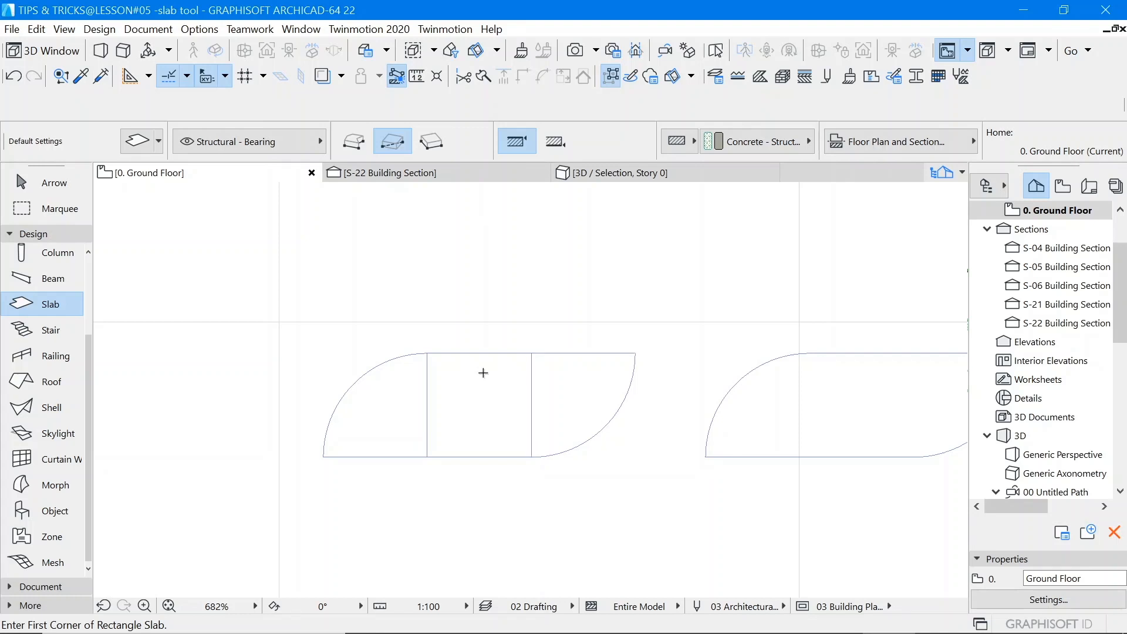
pyautogui.scroll(-3, 375, 329)
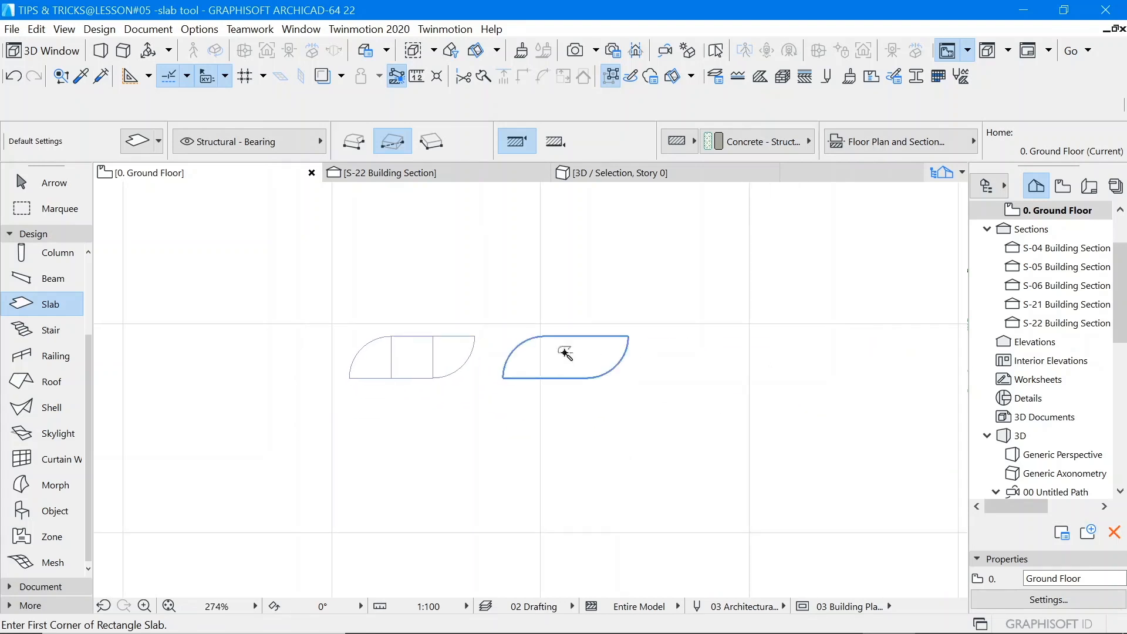
pyautogui.scroll(4, 437, 333)
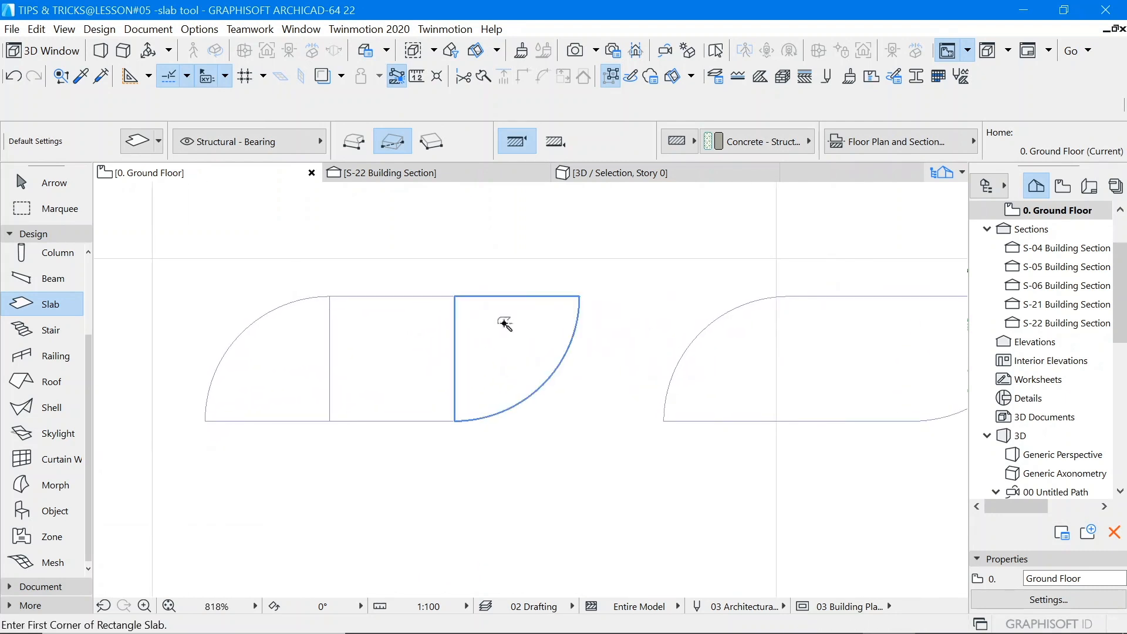
pyautogui.scroll(-3, 487, 303)
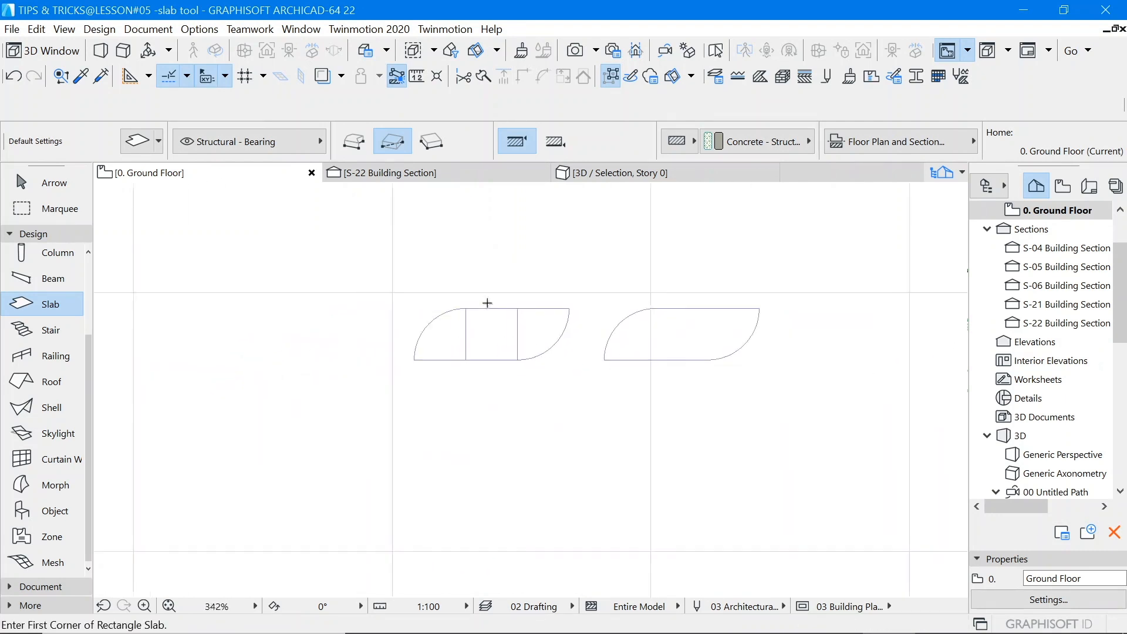
# Step: Move the slab from the copied outline onto the original, aligning their upper-right corners
pyautogui.click(46, 182)
pyautogui.scroll(3, 541, 308)
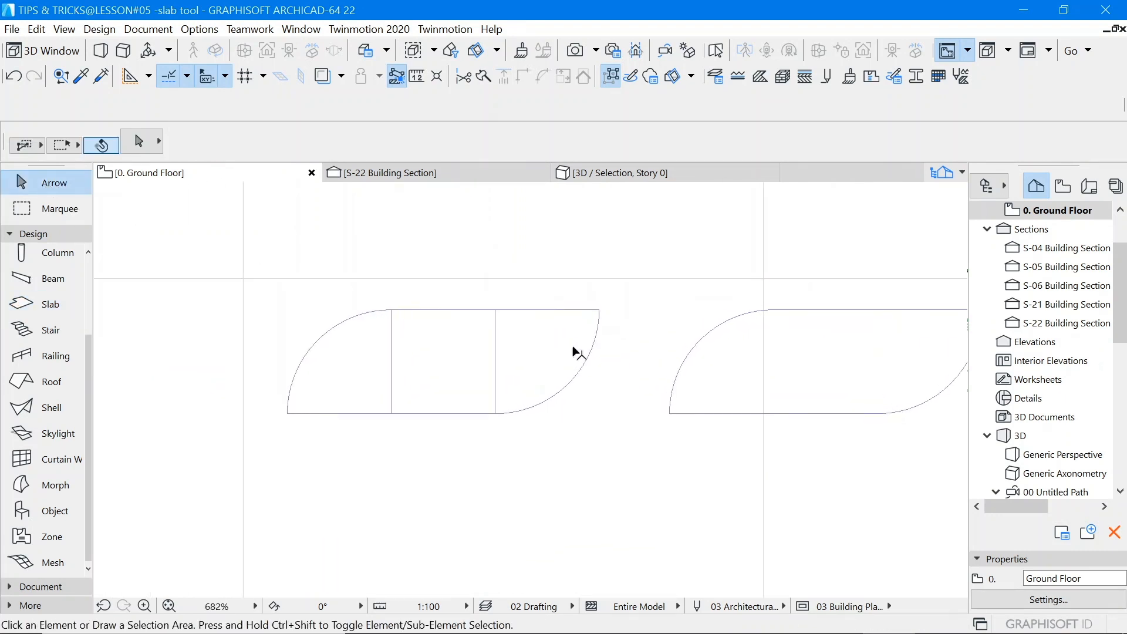
pyautogui.scroll(-3, 579, 360)
pyautogui.click(708, 354)
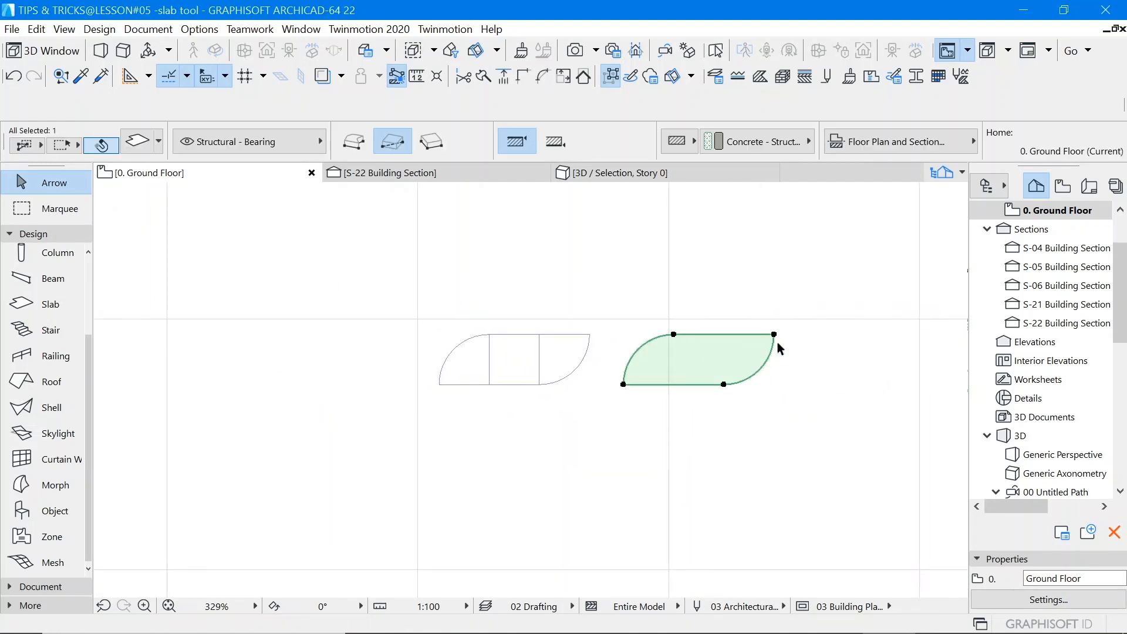
pyautogui.click(773, 334)
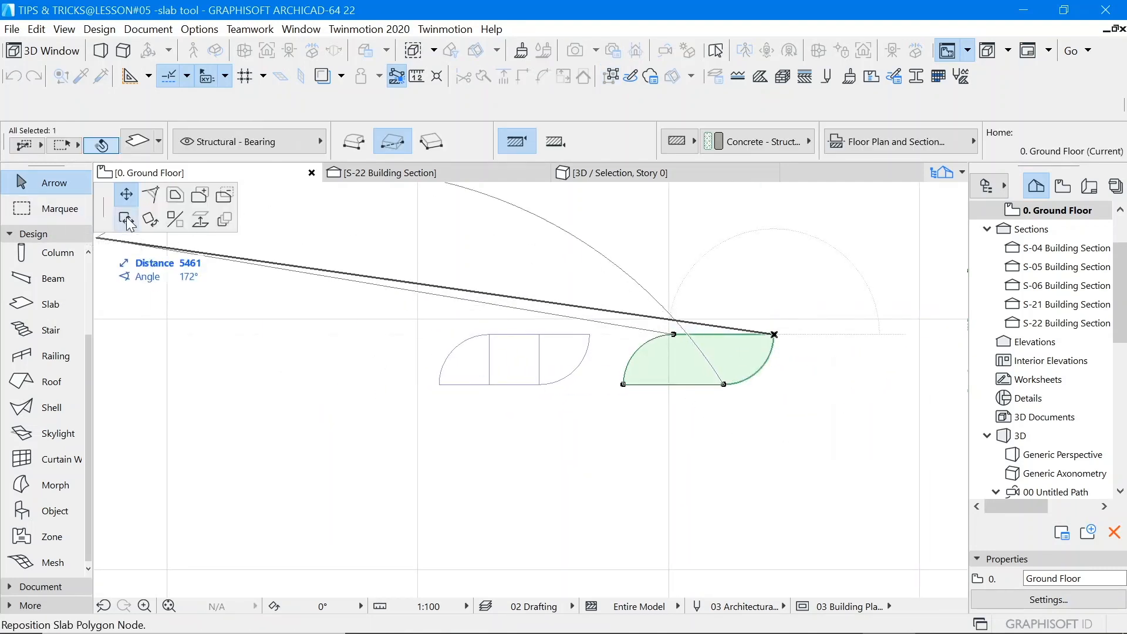
pyautogui.click(125, 219)
pyautogui.click(589, 334)
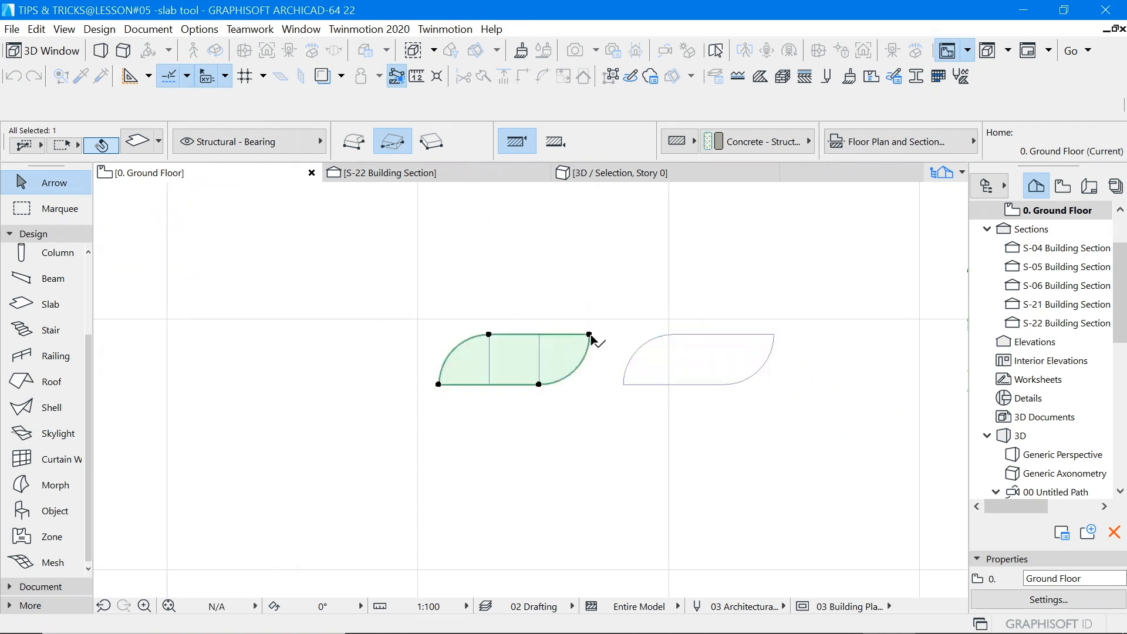
# Step: Send the slab to the back of the display order behind the bookshelf plan lines
pyautogui.scroll(2, 552, 326)
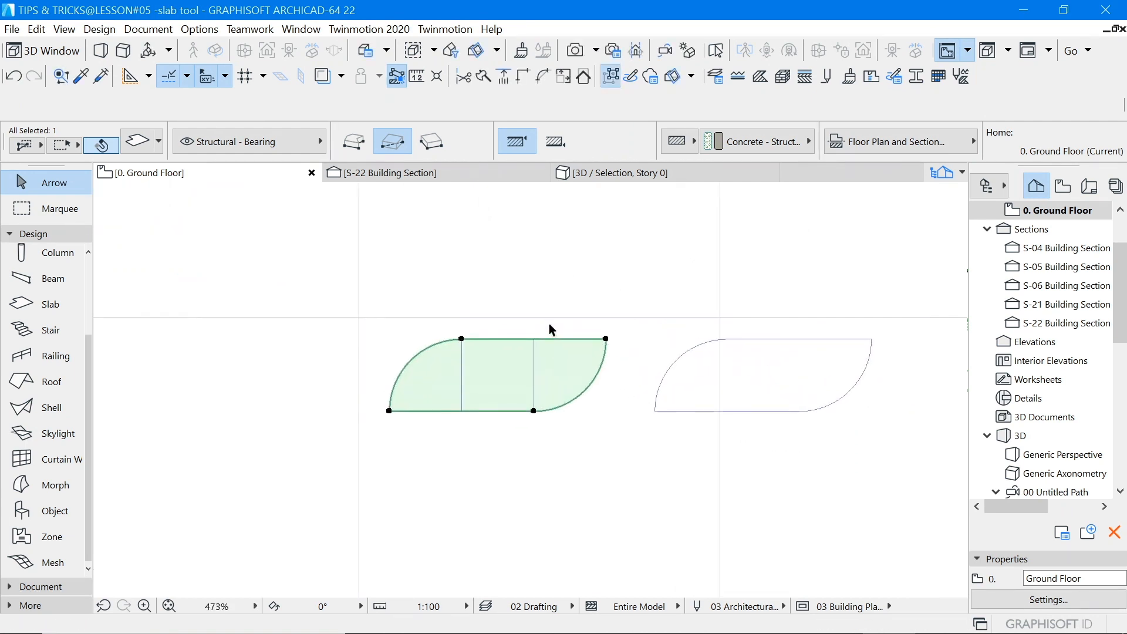
pyautogui.rightClick(547, 270)
pyautogui.moveTo(660, 440)
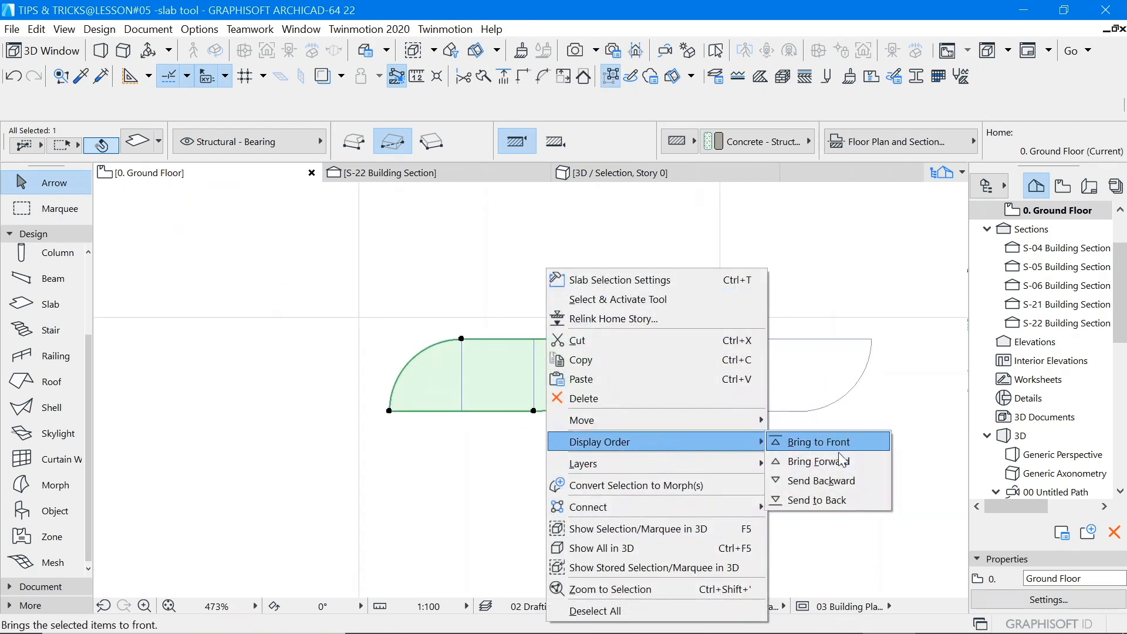
pyautogui.click(842, 500)
pyautogui.click(522, 311)
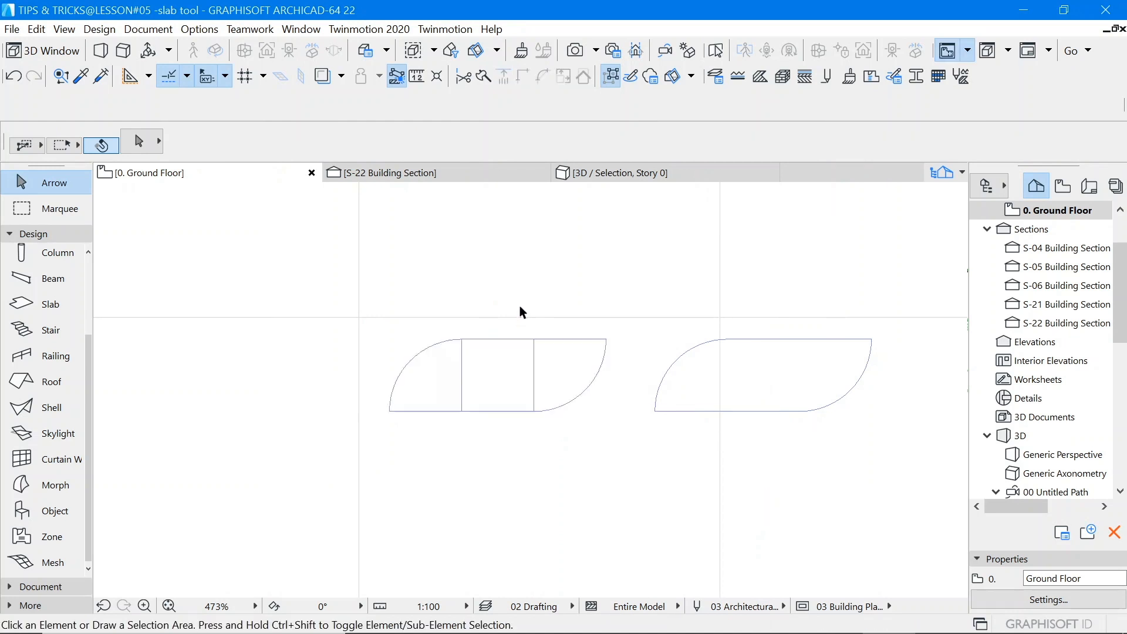
# Step: Check the slab beneath the bookshelf plan lines and delete the spare copied outline polyline
pyautogui.click(556, 373)
pyautogui.click(461, 372)
pyautogui.click(517, 374)
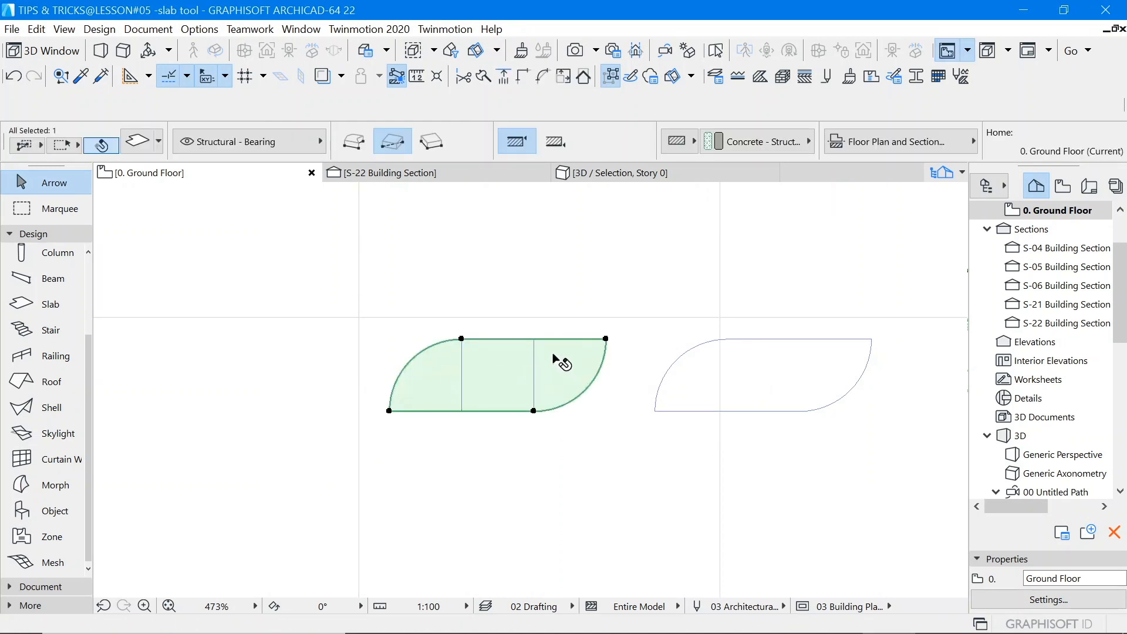
pyautogui.click(526, 311)
pyautogui.scroll(4, 531, 367)
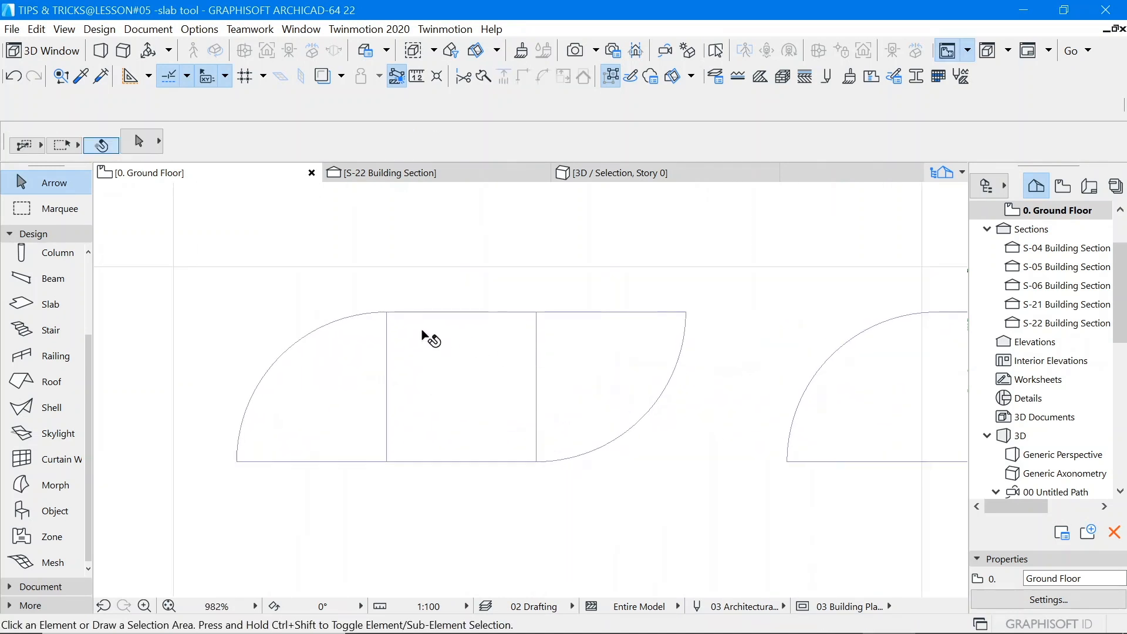
pyautogui.scroll(-4, 475, 322)
pyautogui.click(648, 336)
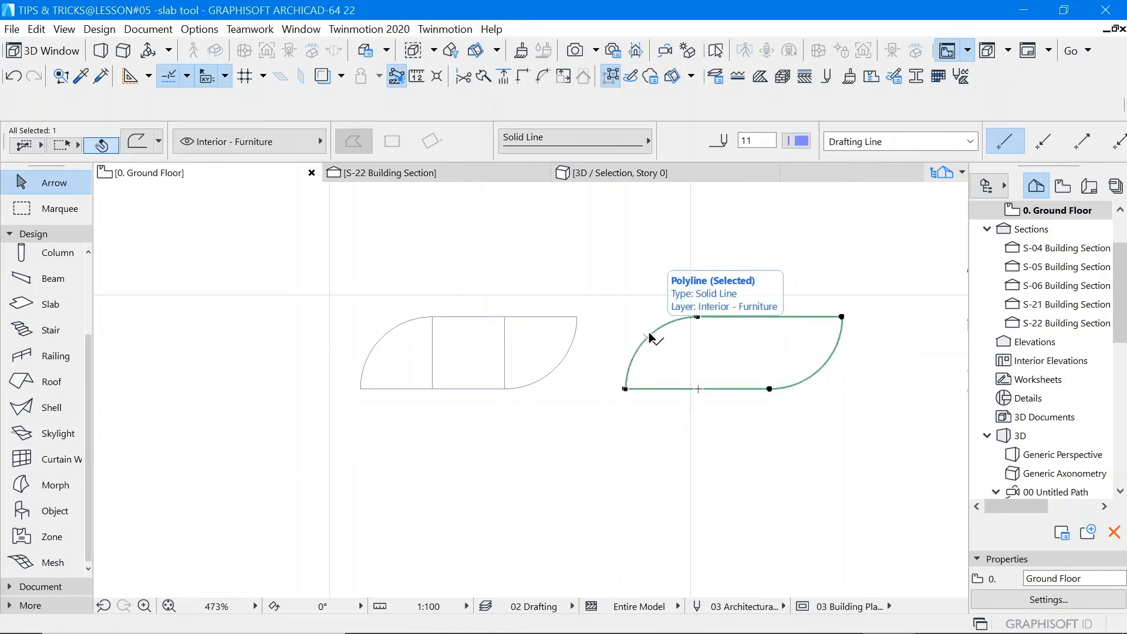
pyautogui.press('Delete')
# Step: Draw a horizontal Small Dashed line across the bookshelf plan, extending beyond both of its ends
pyautogui.scroll(-5, 643, 334)
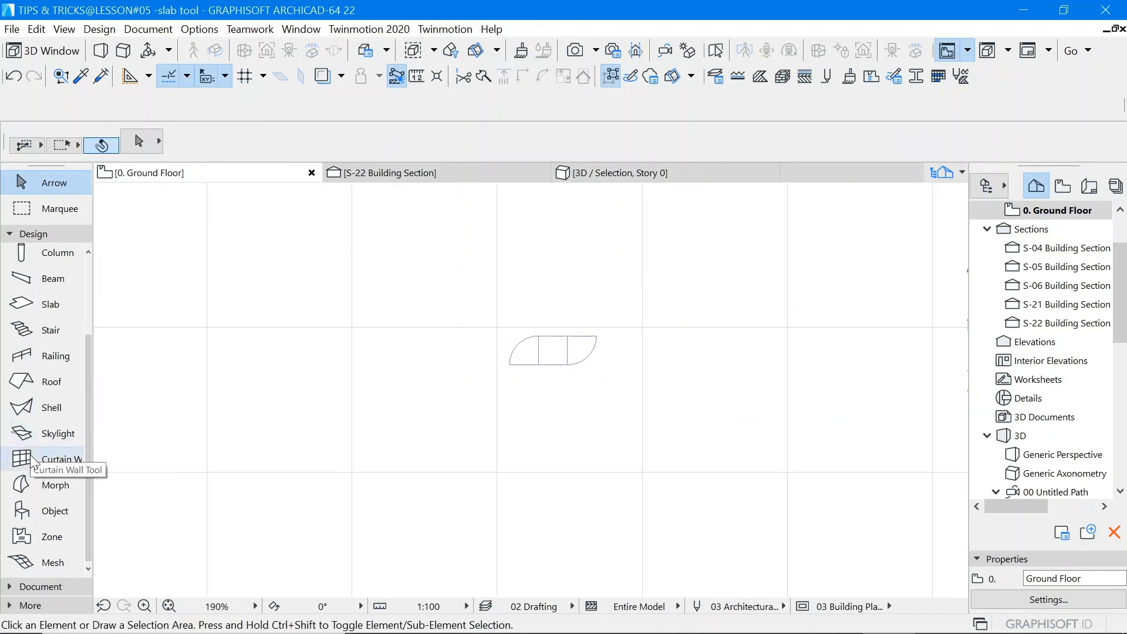
pyautogui.click(12, 233)
pyautogui.click(10, 252)
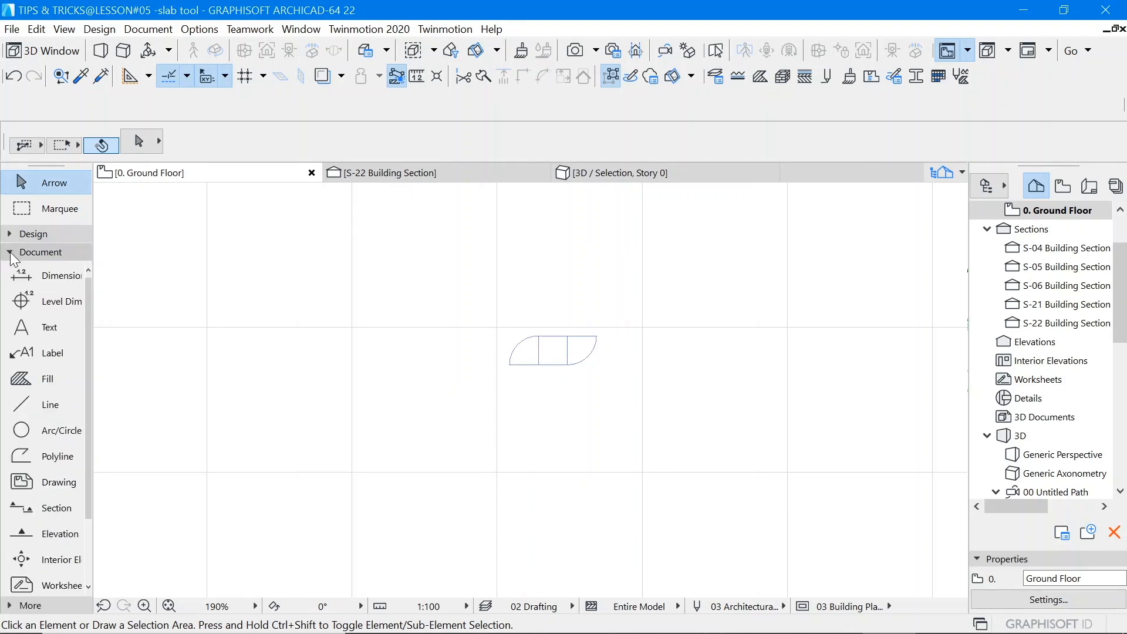
pyautogui.click(26, 403)
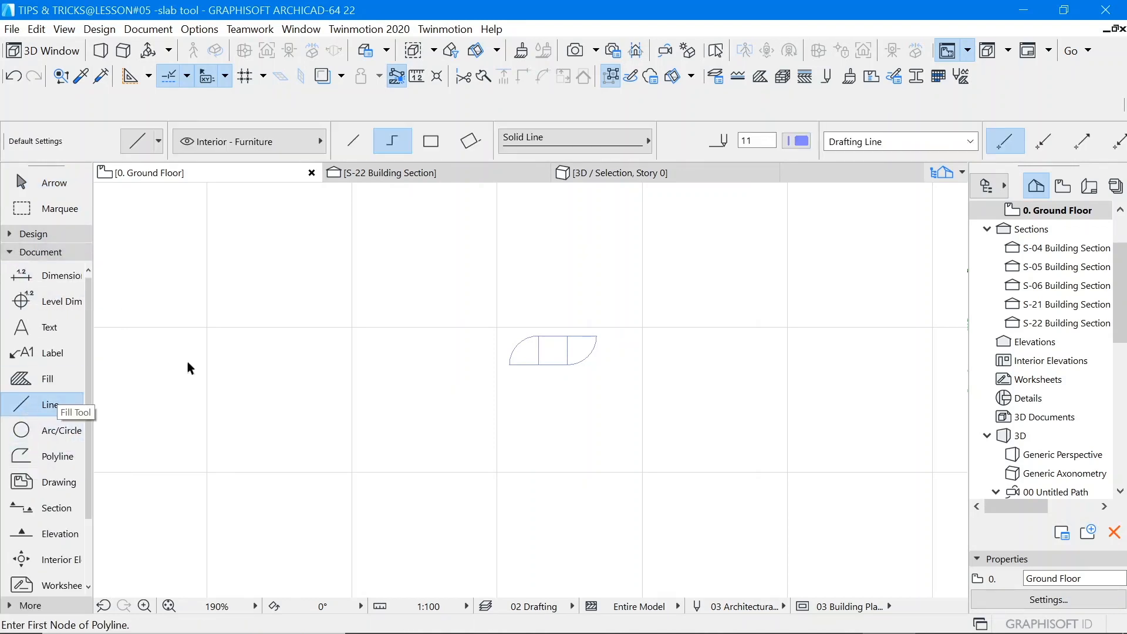
pyautogui.click(625, 142)
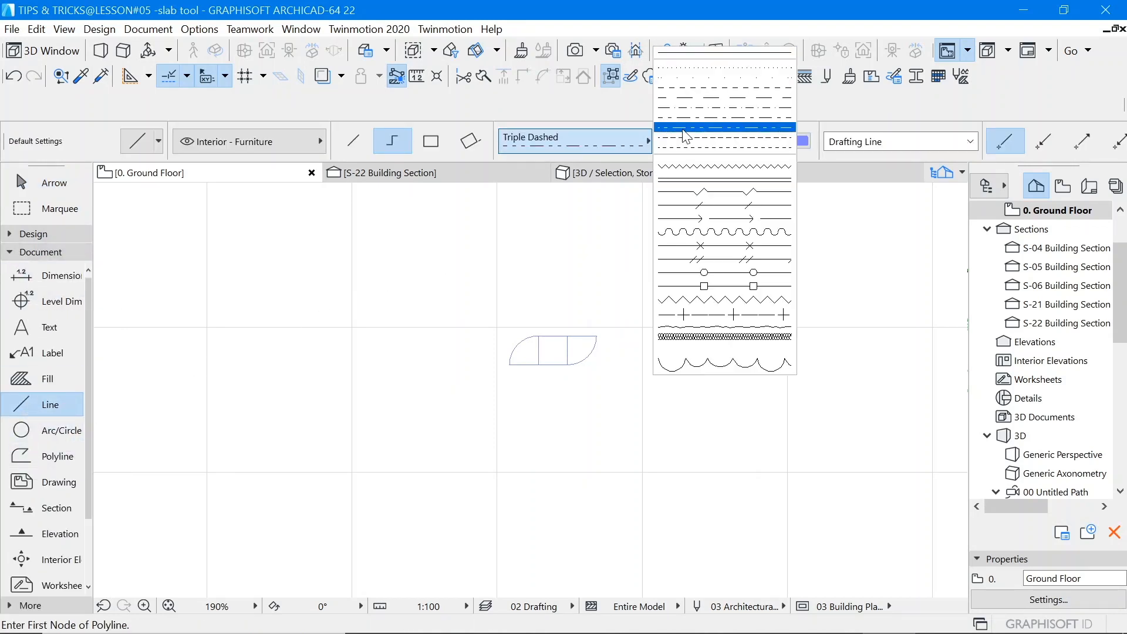
pyautogui.click(684, 150)
pyautogui.click(476, 351)
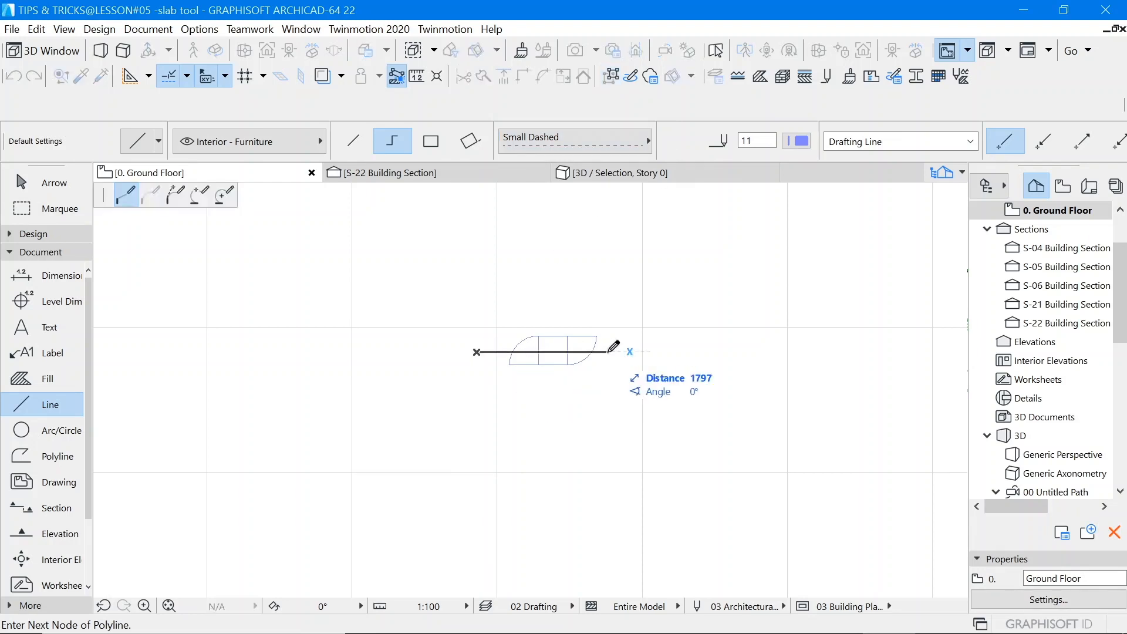
pyautogui.doubleClick(651, 351)
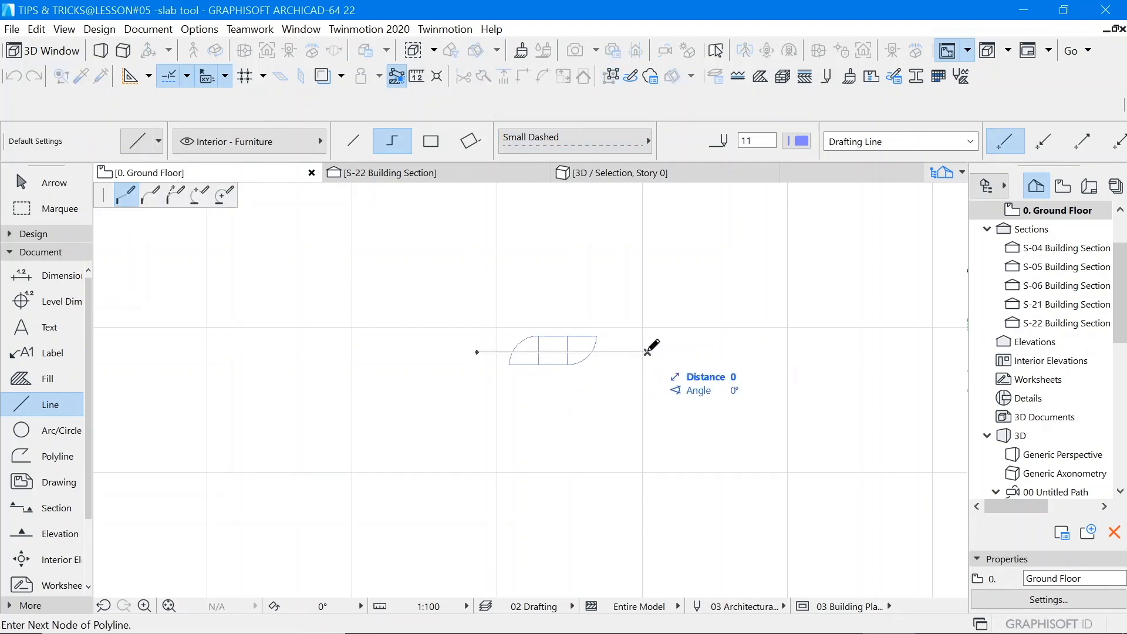
pyautogui.scroll(4, 540, 352)
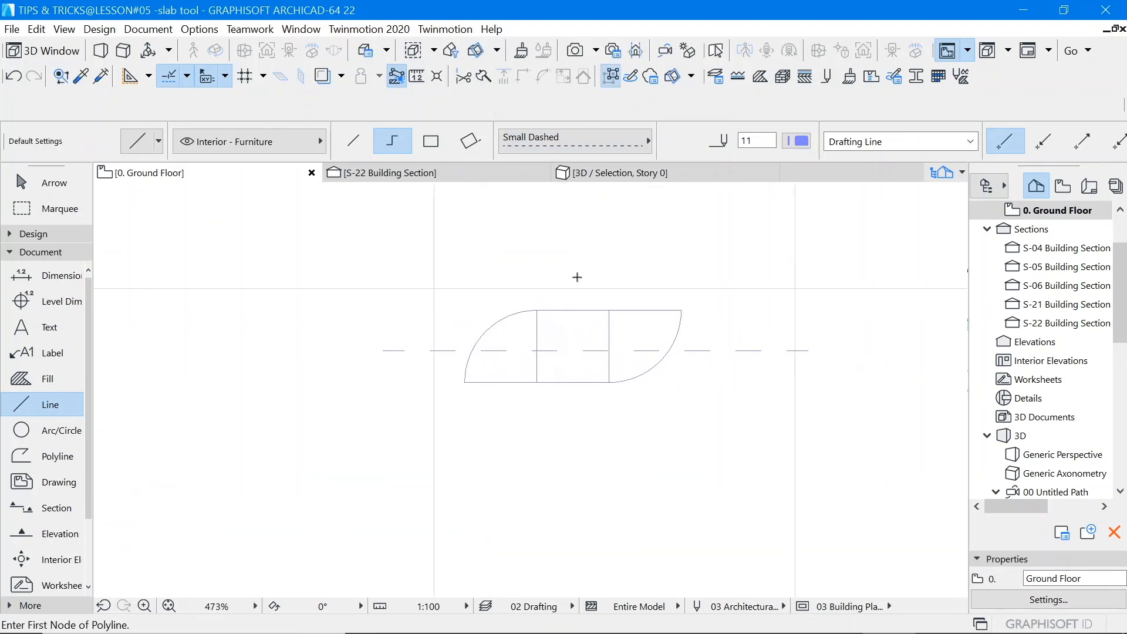
# Step: Move the dashed line so it runs through the middle of the bookshelf plan's depth
pyautogui.click(47, 183)
pyautogui.scroll(4, 539, 358)
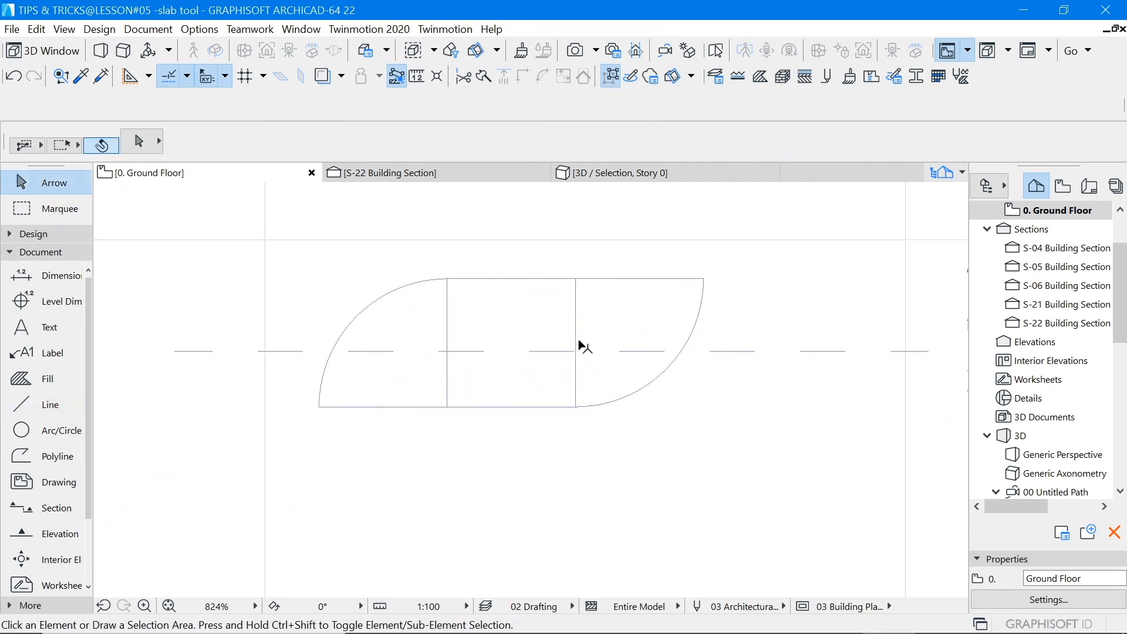
pyautogui.click(536, 352)
pyautogui.click(535, 352)
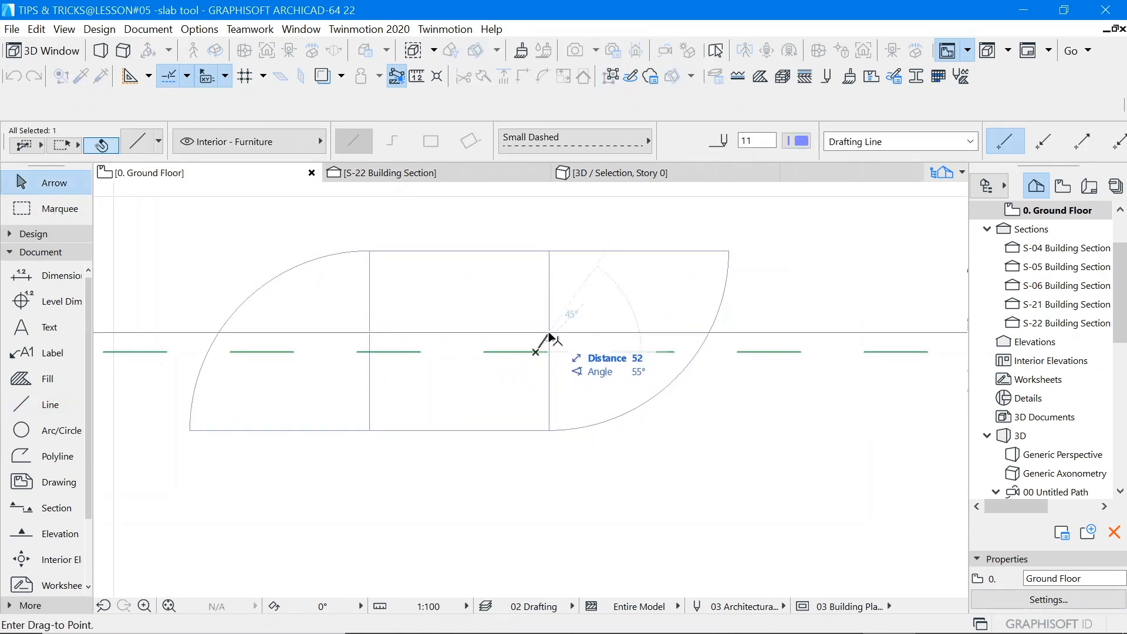
pyautogui.click(547, 341)
pyautogui.scroll(-6, 665, 319)
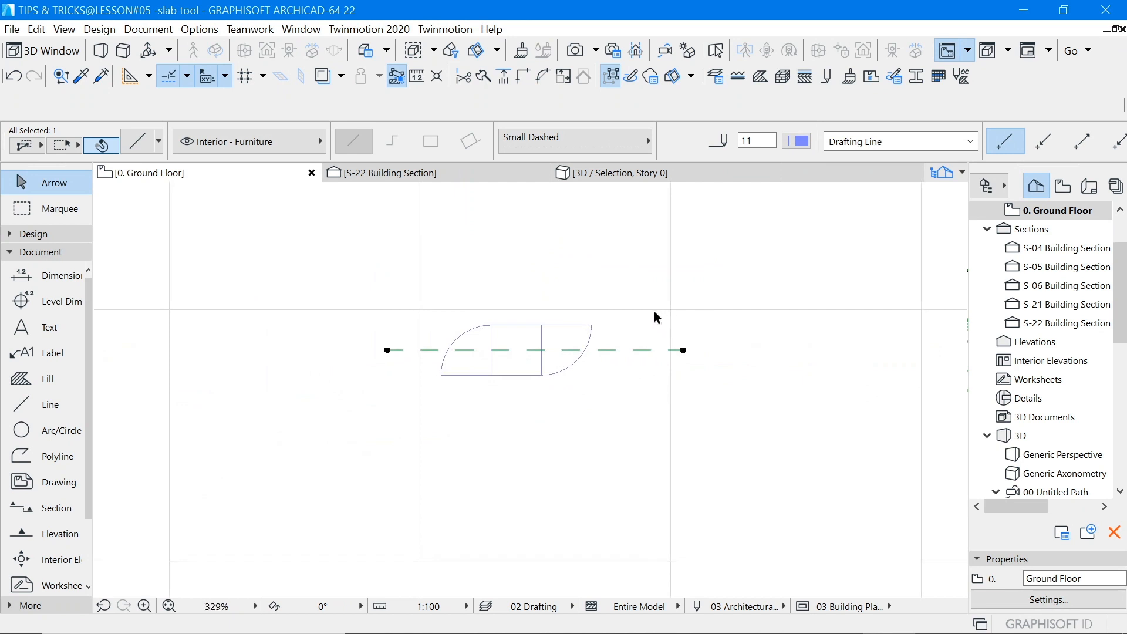
pyautogui.click(656, 317)
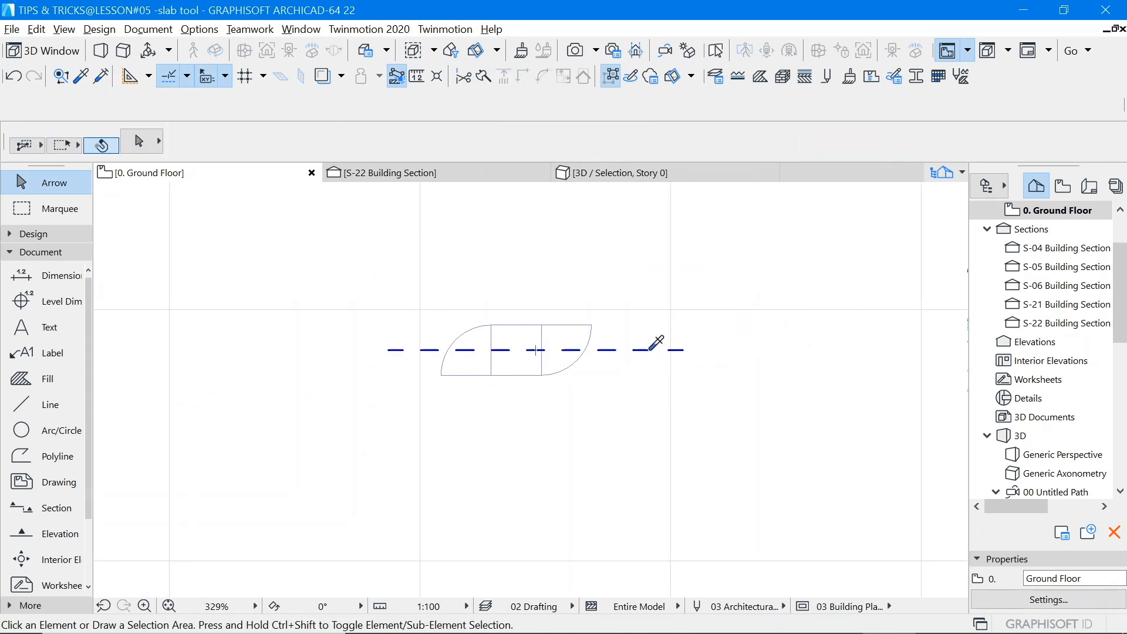
# Step: Draw a vertical Small Dashed line about 1005 long across the bookshelf plan's middle compartment, extending beyond both edges
pyautogui.keyDown('alt'); pyautogui.click(645, 348); pyautogui.keyUp('alt')
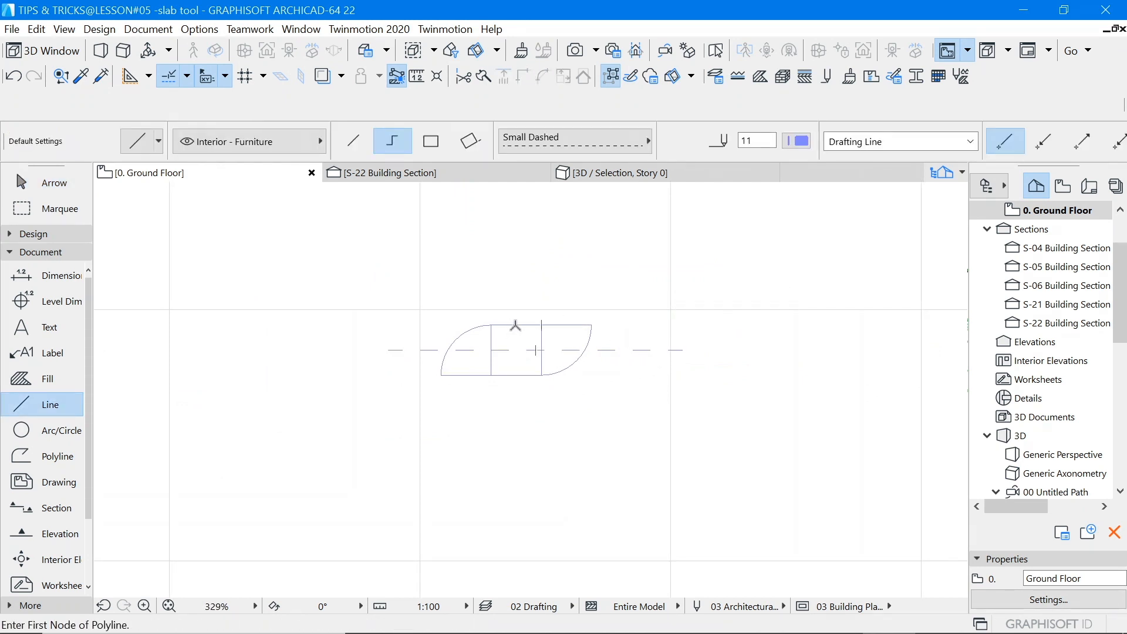
pyautogui.scroll(5, 515, 324)
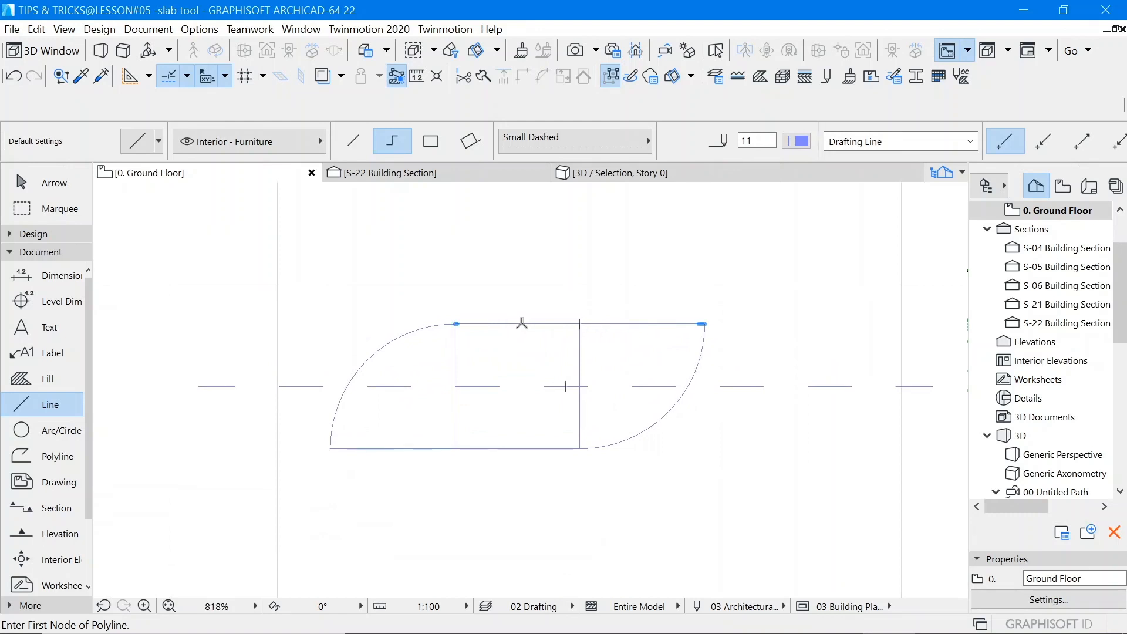
pyautogui.click(521, 237)
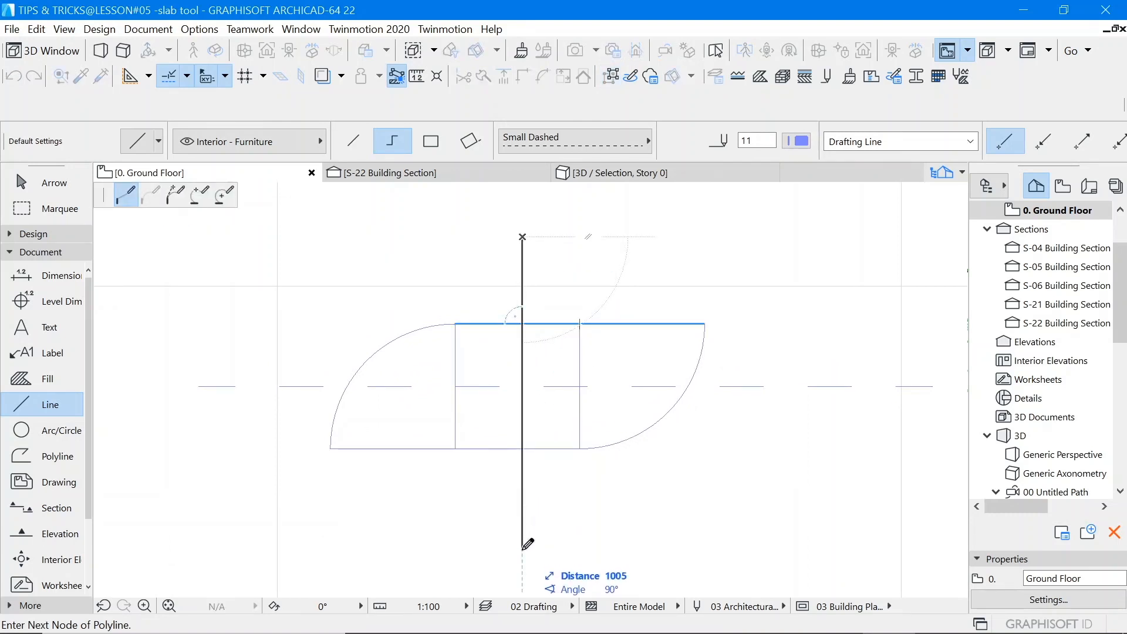
pyautogui.doubleClick(522, 545)
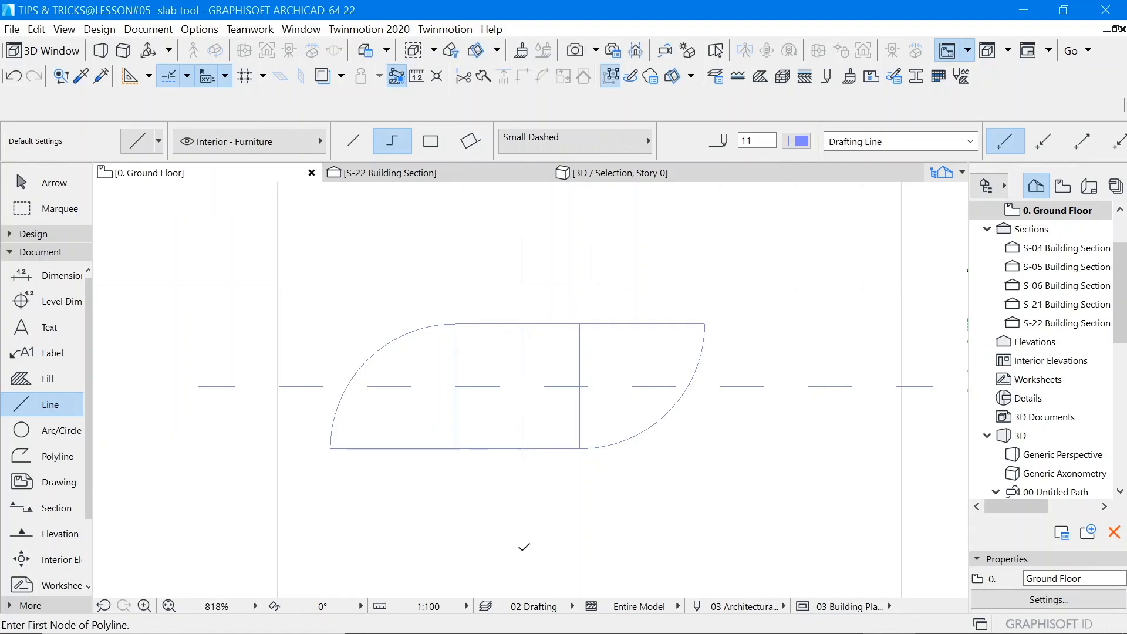
# Step: Centre the vertical dashed line in the middle compartment by aligning it with the compartment's left edge and offsetting it 200 to the right
pyautogui.click(48, 183)
pyautogui.scroll(5, 511, 440)
pyautogui.click(539, 448)
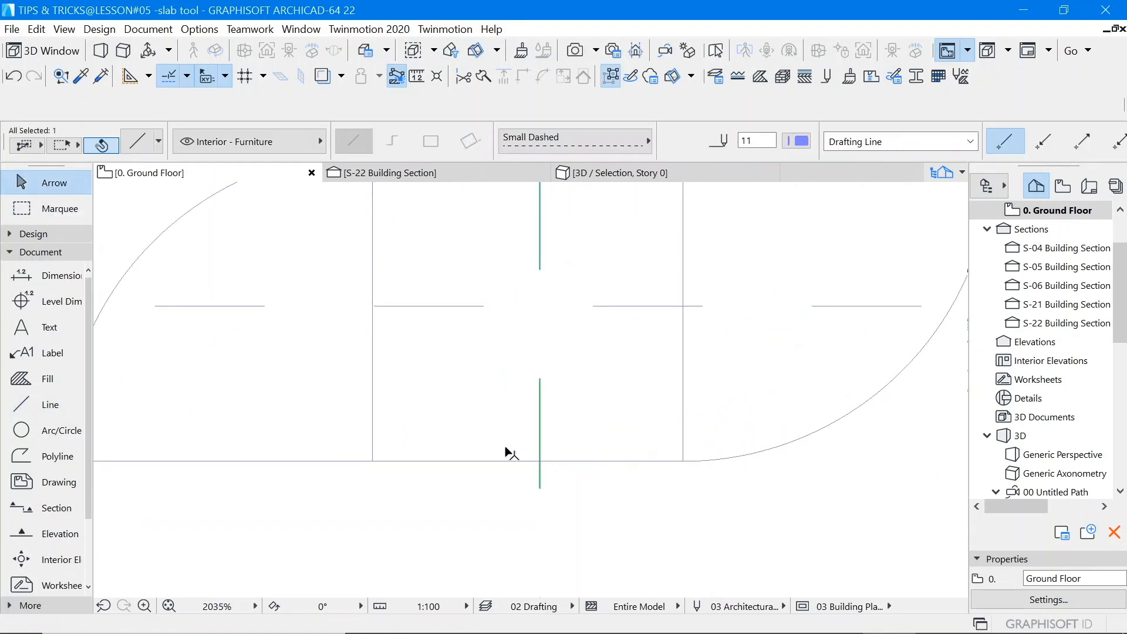
pyautogui.moveTo(536, 441); pyautogui.dragTo(372, 465)
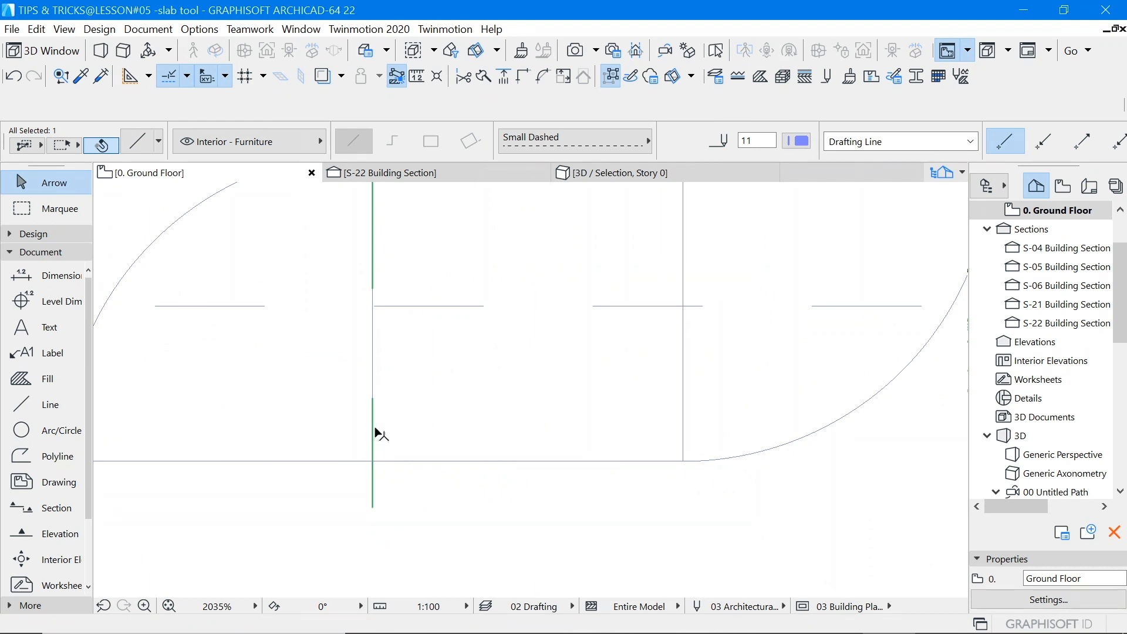
pyautogui.click(372, 438)
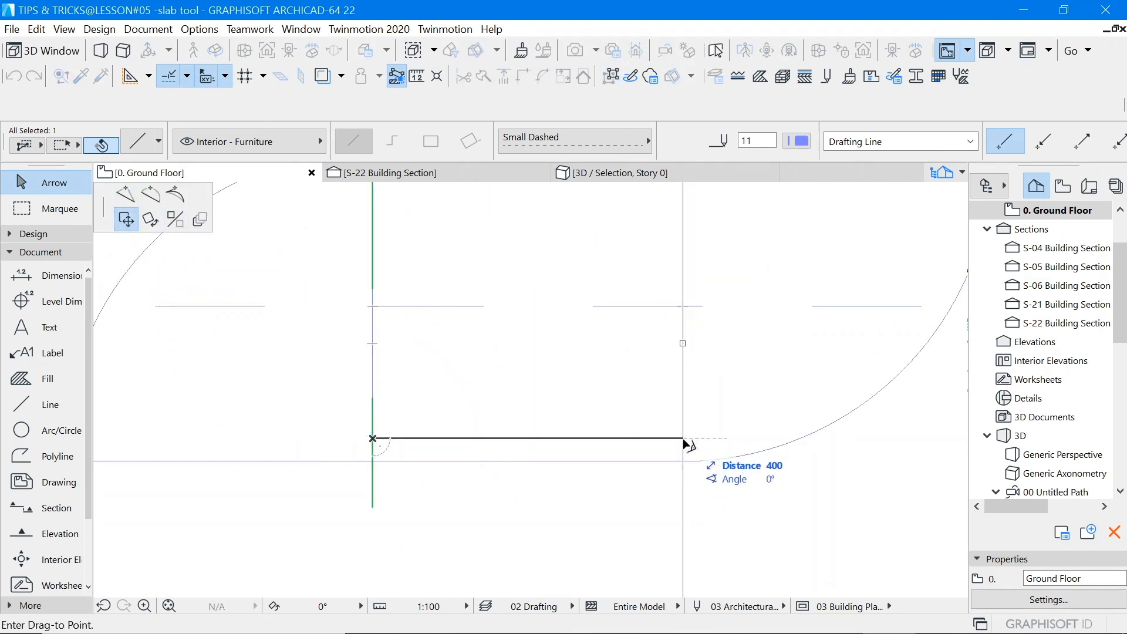
pyautogui.write('20')
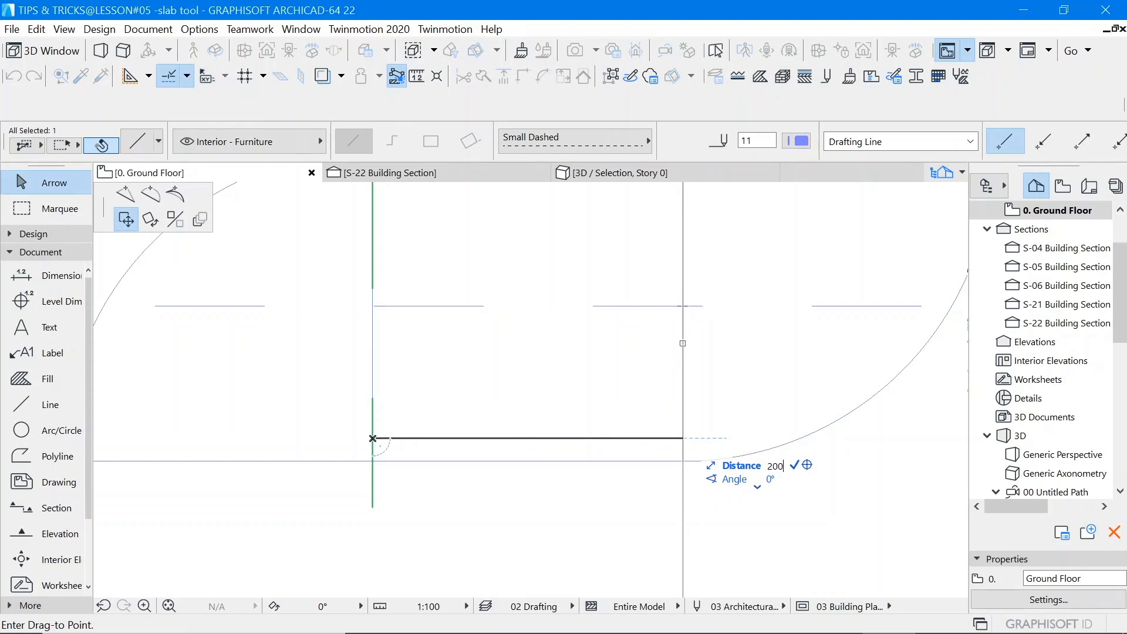
pyautogui.write('0')
pyautogui.press('Return')
# Step: Change the pen of both dashed centre lines to grey
pyautogui.scroll(-8, 516, 434)
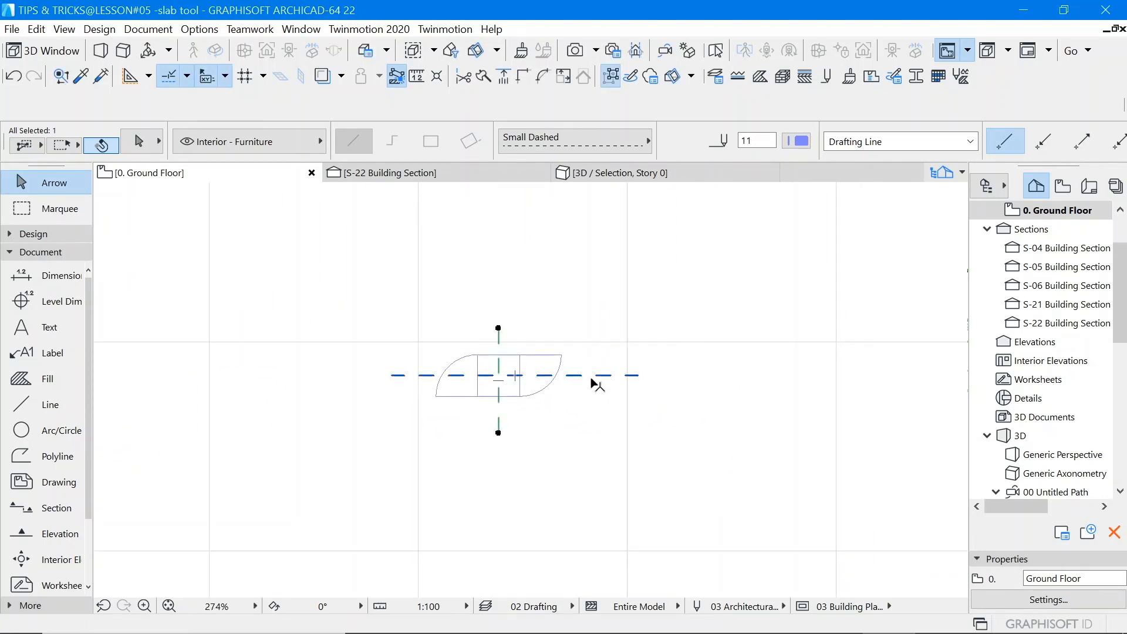
pyautogui.click(800, 142)
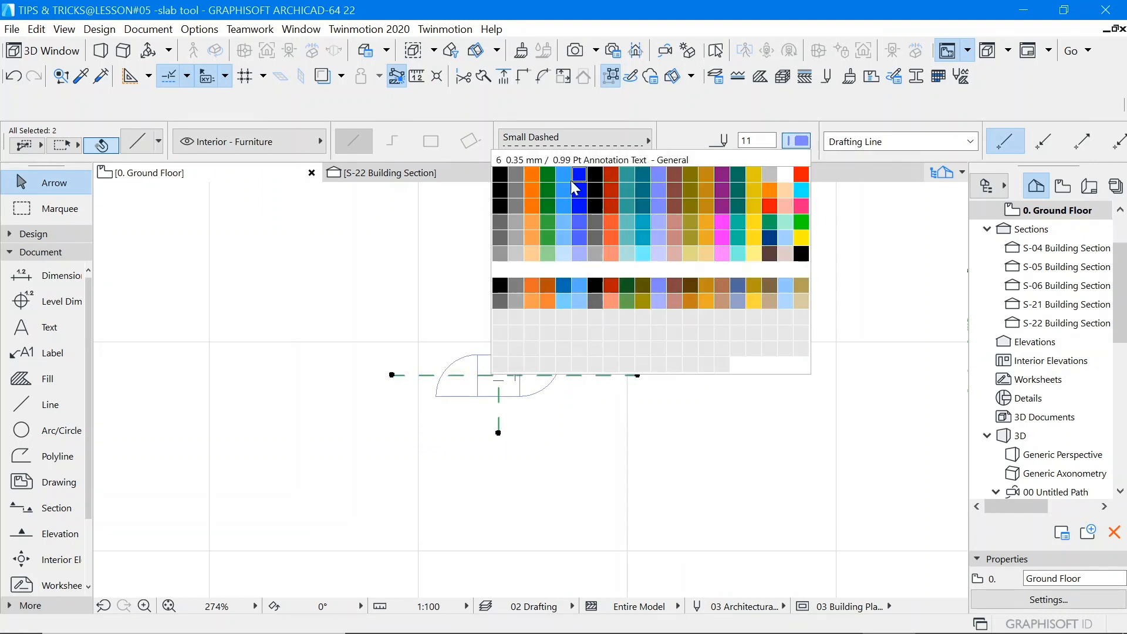
pyautogui.click(519, 175)
pyautogui.click(570, 270)
# Step: Check the rounded end slab in the plan and examine the base, shelves and uprights in the custom bookshelf reference image
pyautogui.scroll(5, 491, 396)
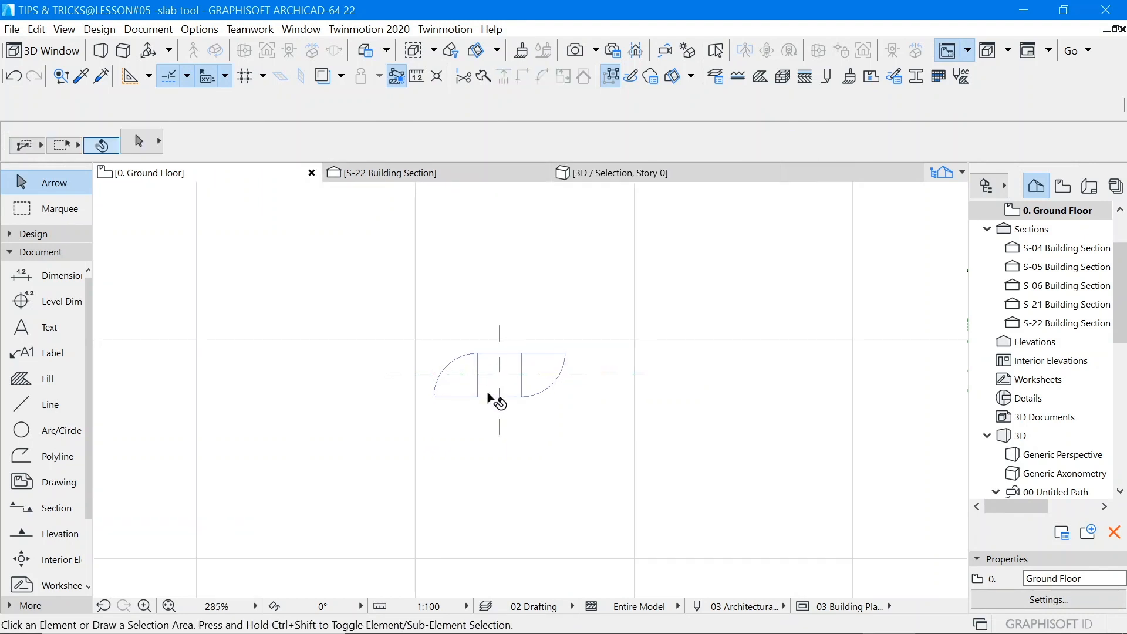
pyautogui.scroll(-5, 528, 278)
pyautogui.scroll(5, 534, 286)
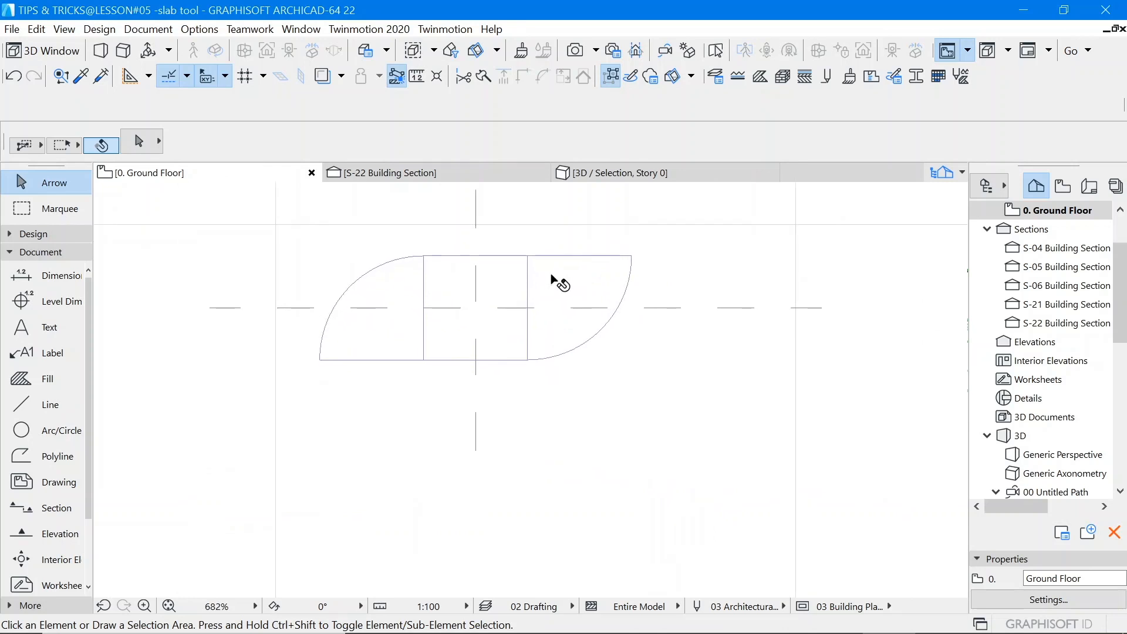
pyautogui.click(572, 302)
pyautogui.scroll(-10, 629, 345)
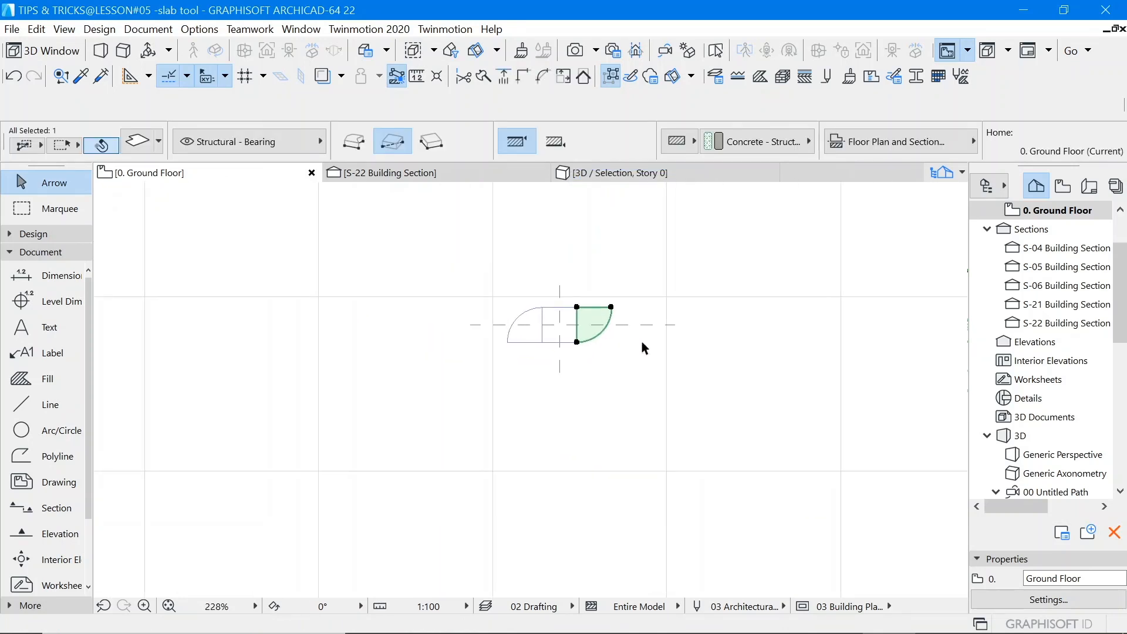
pyautogui.click(735, 332)
pyautogui.scroll(-4, 733, 326)
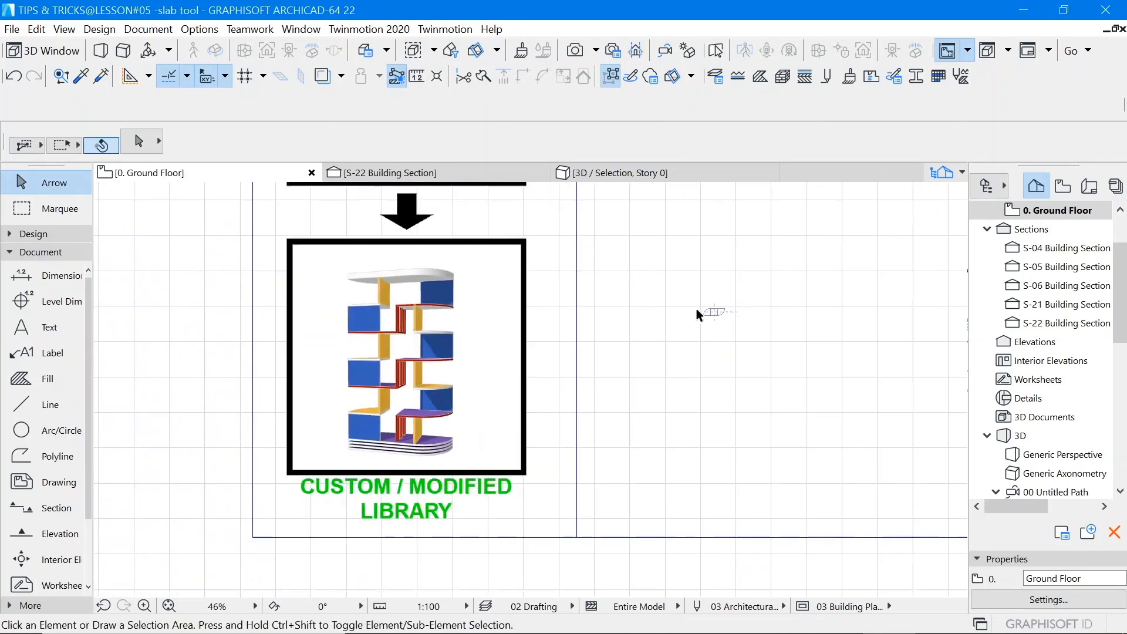
pyautogui.scroll(3, 404, 441)
pyautogui.scroll(1, 402, 433)
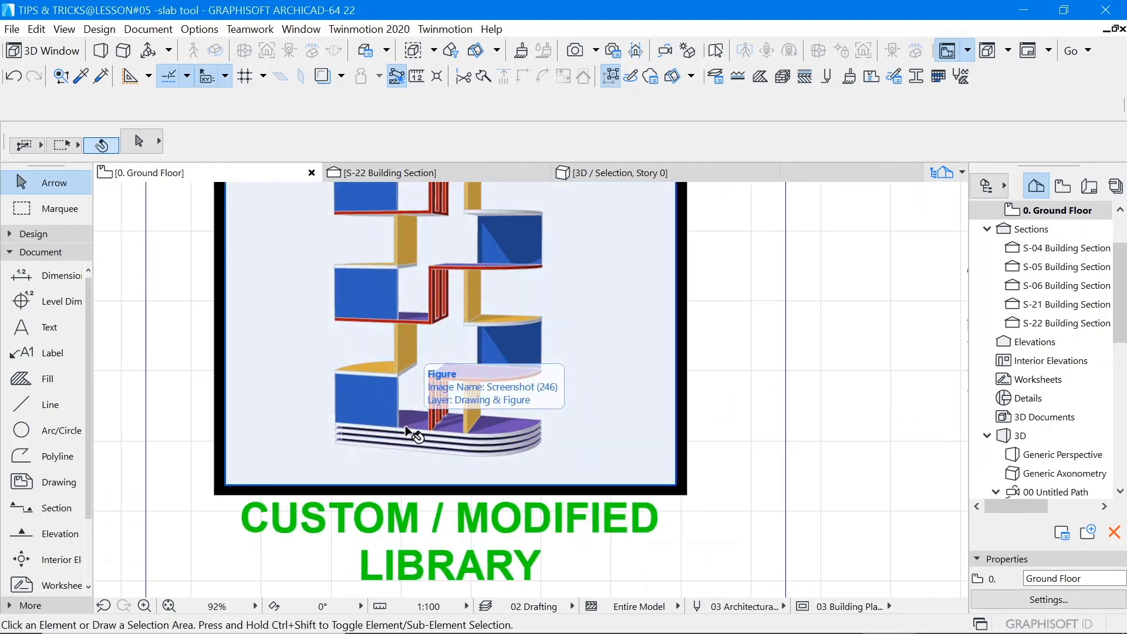
pyautogui.scroll(-5, 409, 433)
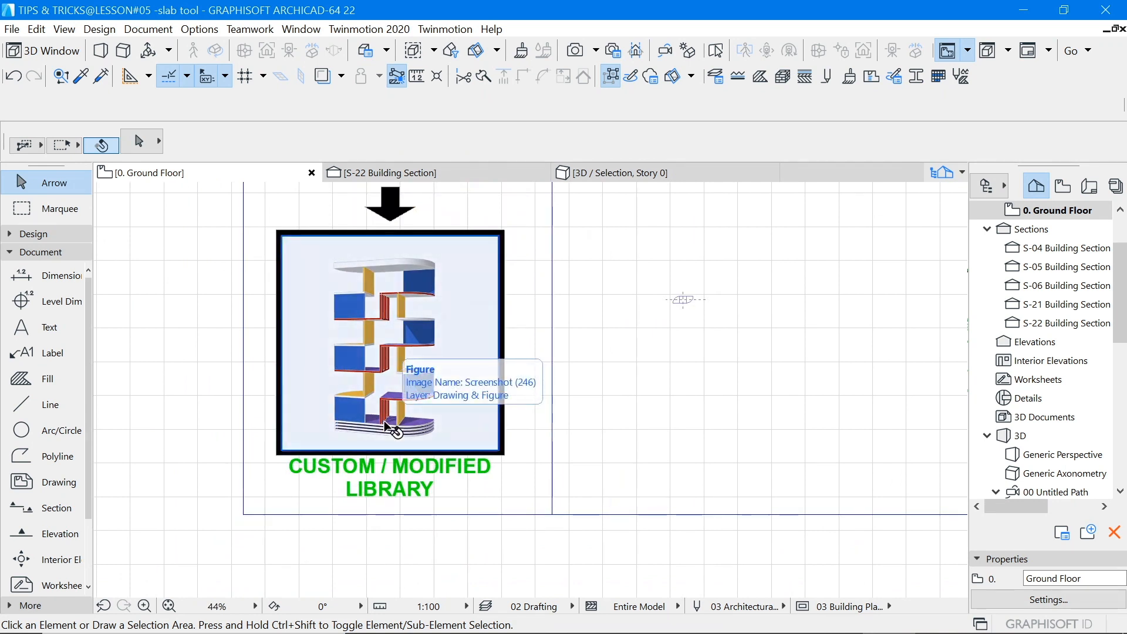
pyautogui.scroll(6, 391, 419)
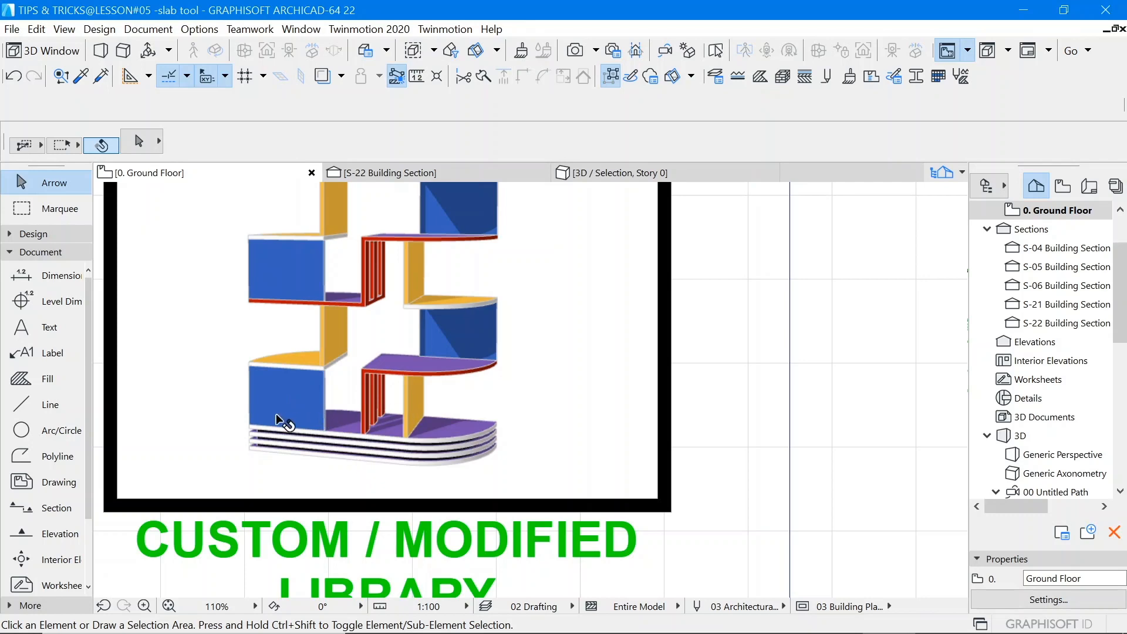
pyautogui.scroll(-4, 433, 382)
pyautogui.scroll(5, 530, 332)
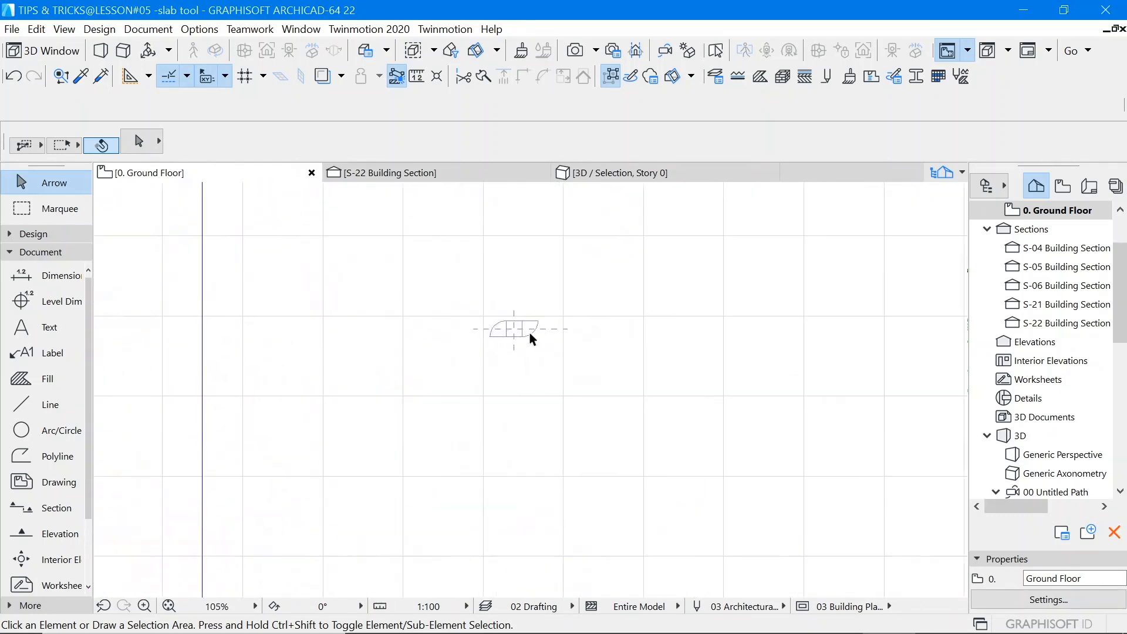
pyautogui.scroll(10, 529, 332)
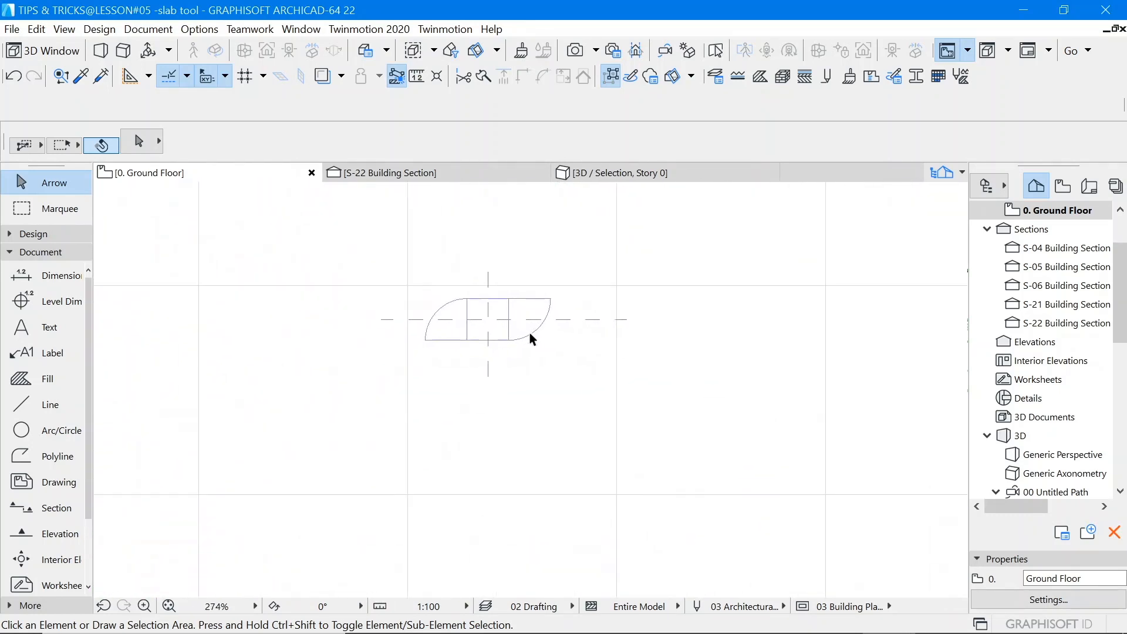
# Step: Draw a 20 by 400 rectangular slab along the outer side of the middle compartment's left edge, using the existing slab's settings
pyautogui.keyDown('alt'); pyautogui.click(565, 301); pyautogui.keyUp('alt')
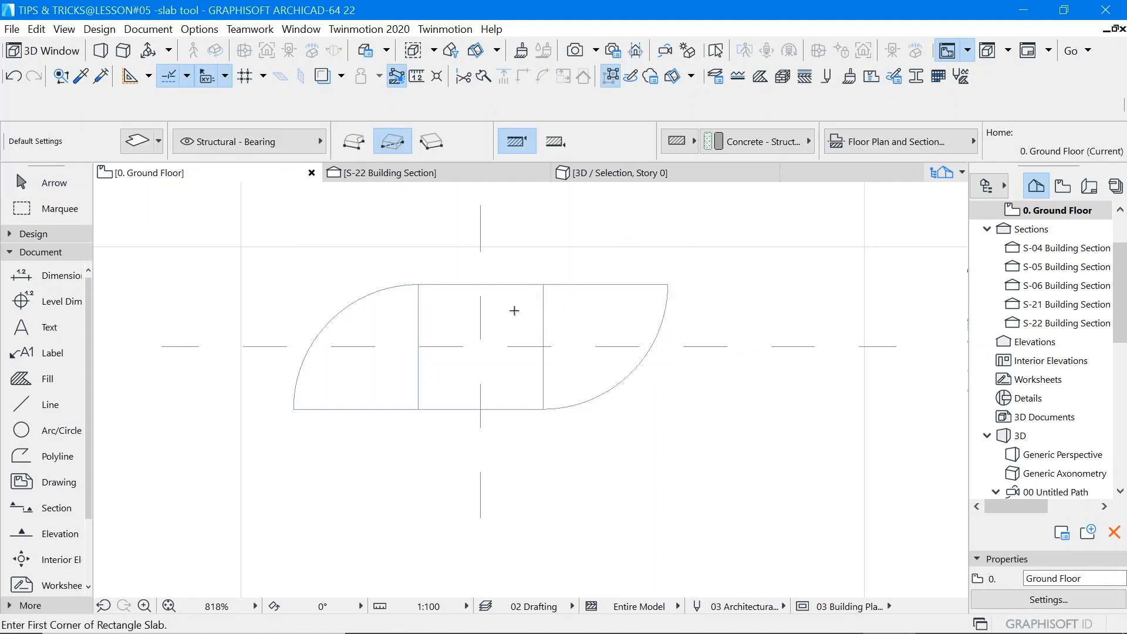
pyautogui.scroll(4, 541, 281)
pyautogui.scroll(-2, 661, 268)
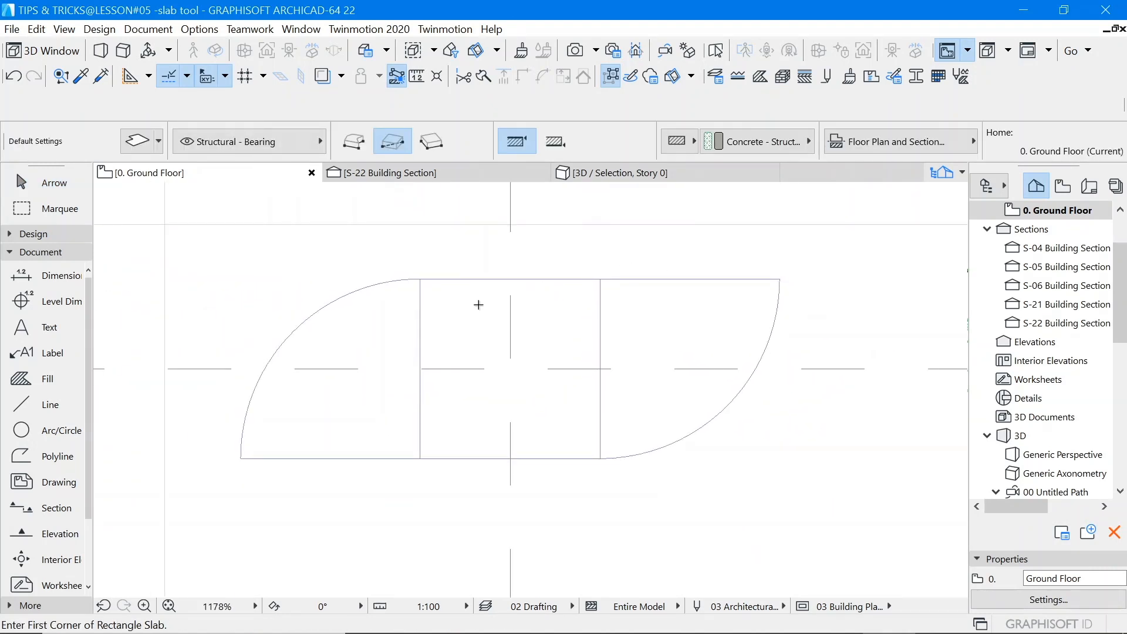
pyautogui.click(420, 458)
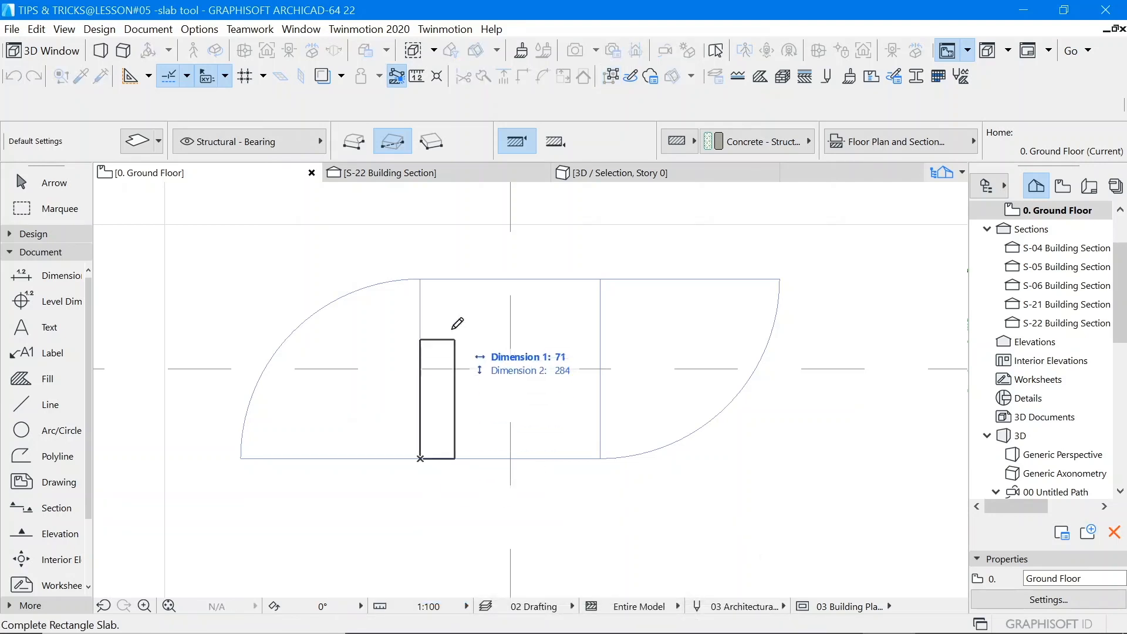
pyautogui.scroll(2, 421, 284)
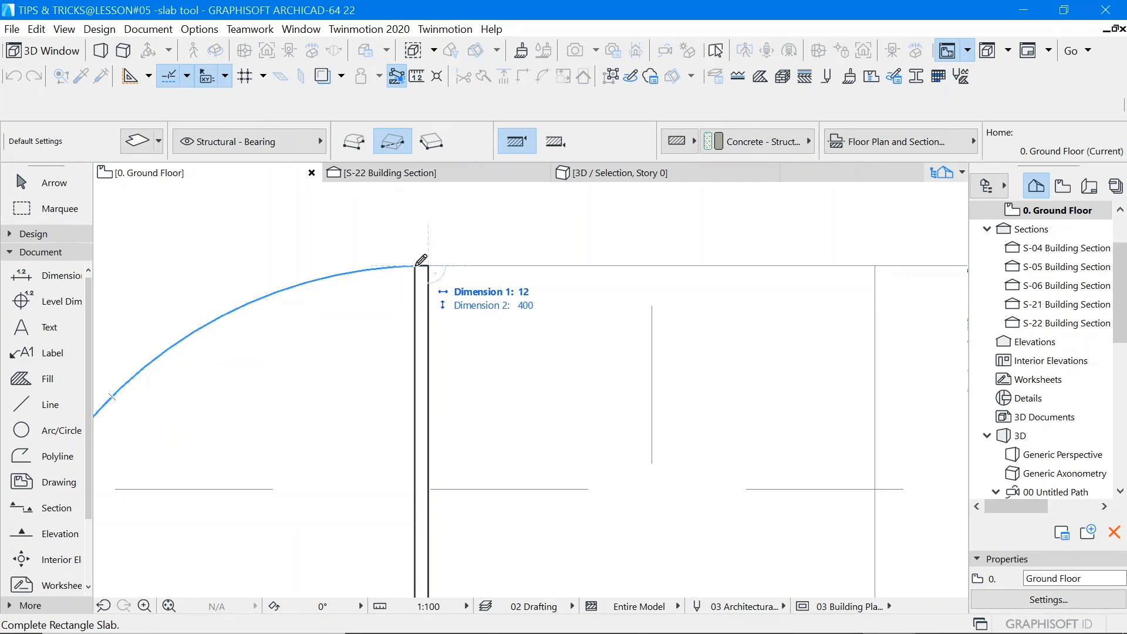
pyautogui.write('2')
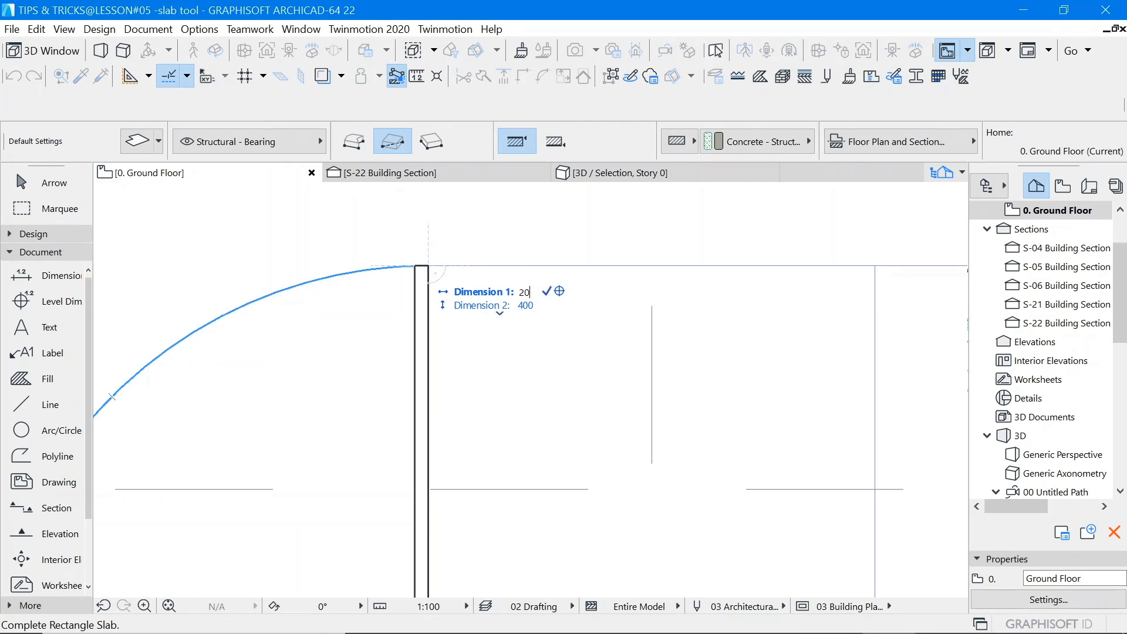
pyautogui.write('0')
pyautogui.press('Tab')
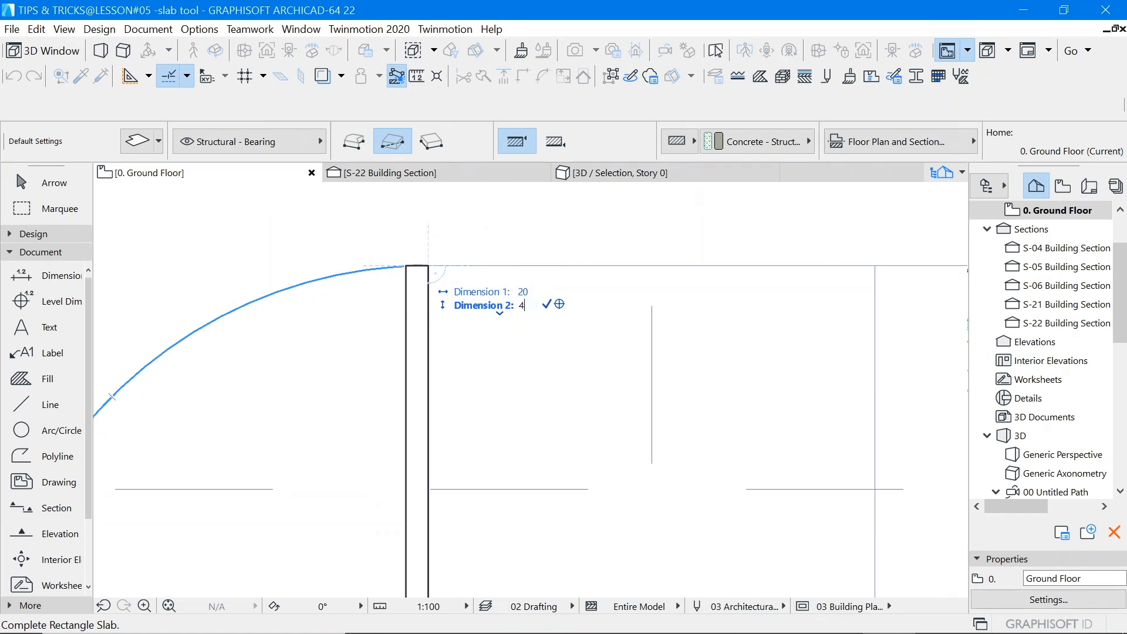
pyautogui.press('Return')
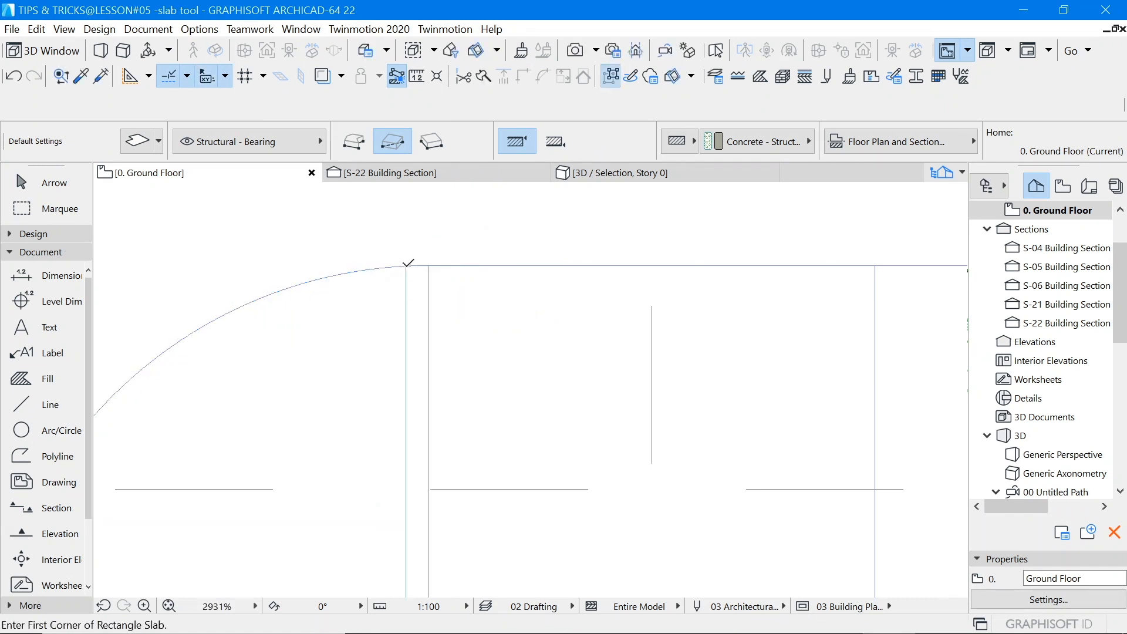
# Step: Place a copy of the narrow slab along the outer side of the middle compartment's right edge
pyautogui.scroll(-5, 363, 264)
pyautogui.click(72, 186)
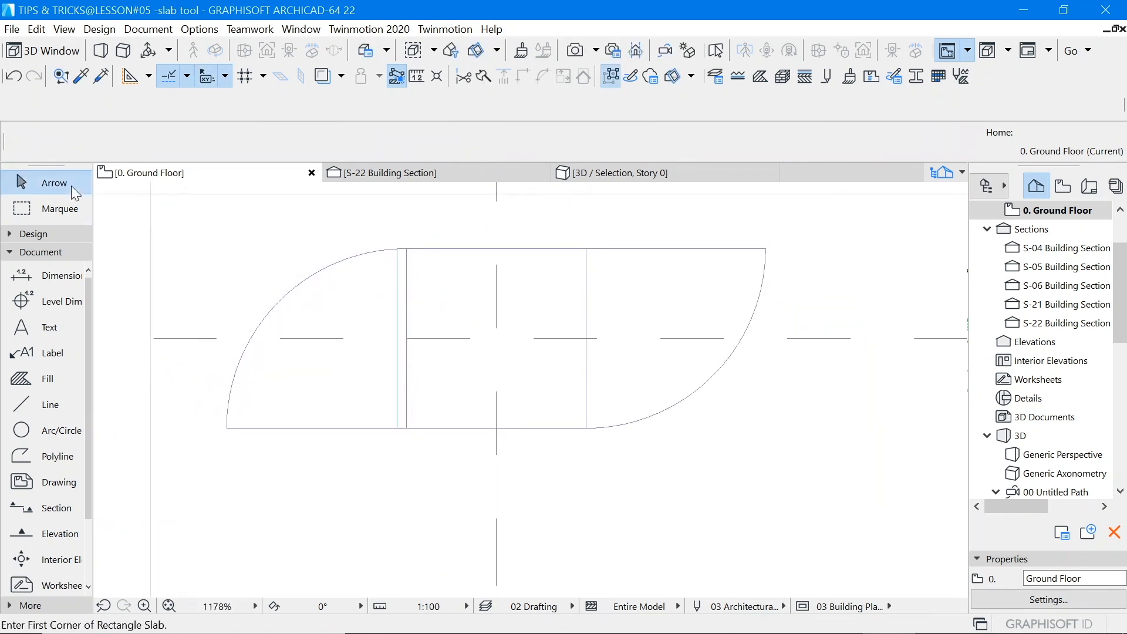
pyautogui.click(400, 288)
pyautogui.rightClick(341, 220)
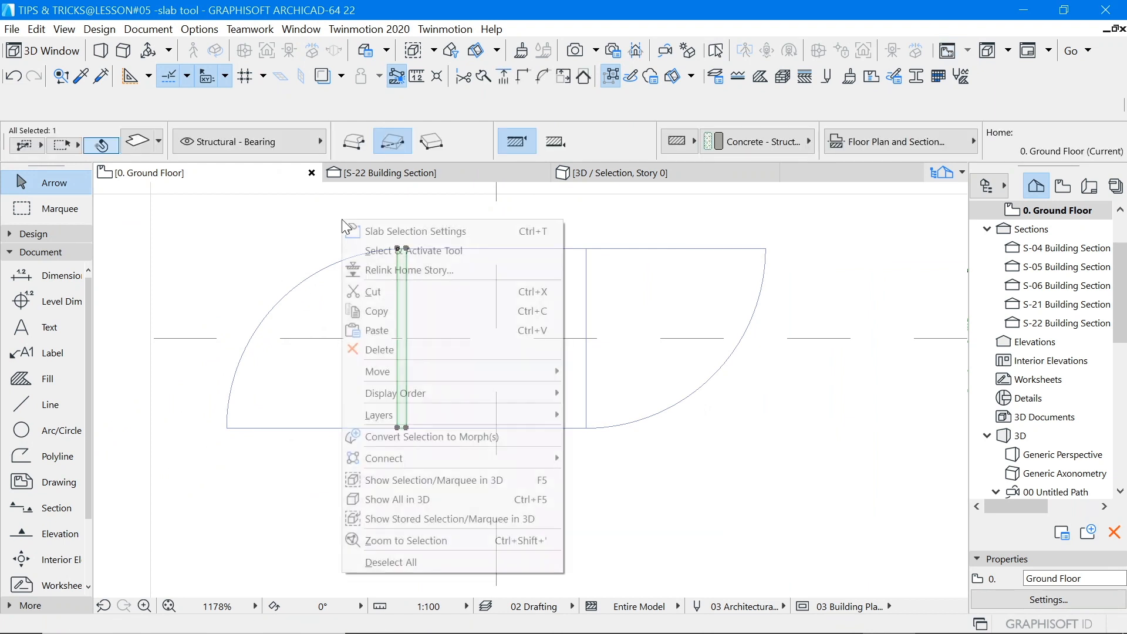
pyautogui.moveTo(446, 371)
pyautogui.click(611, 451)
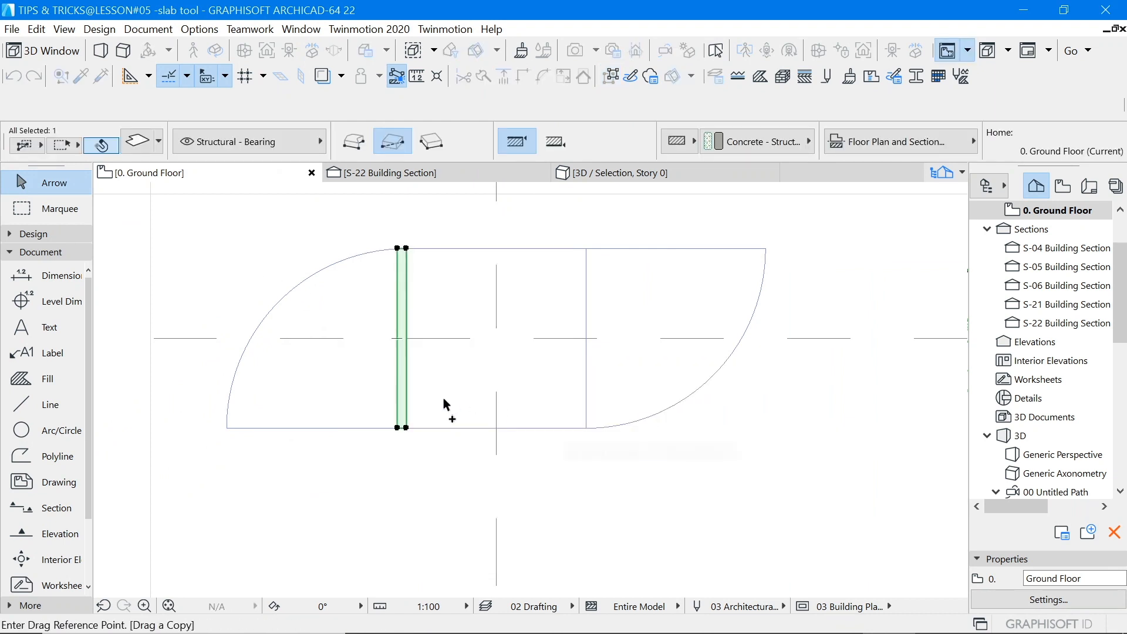
pyautogui.click(585, 428)
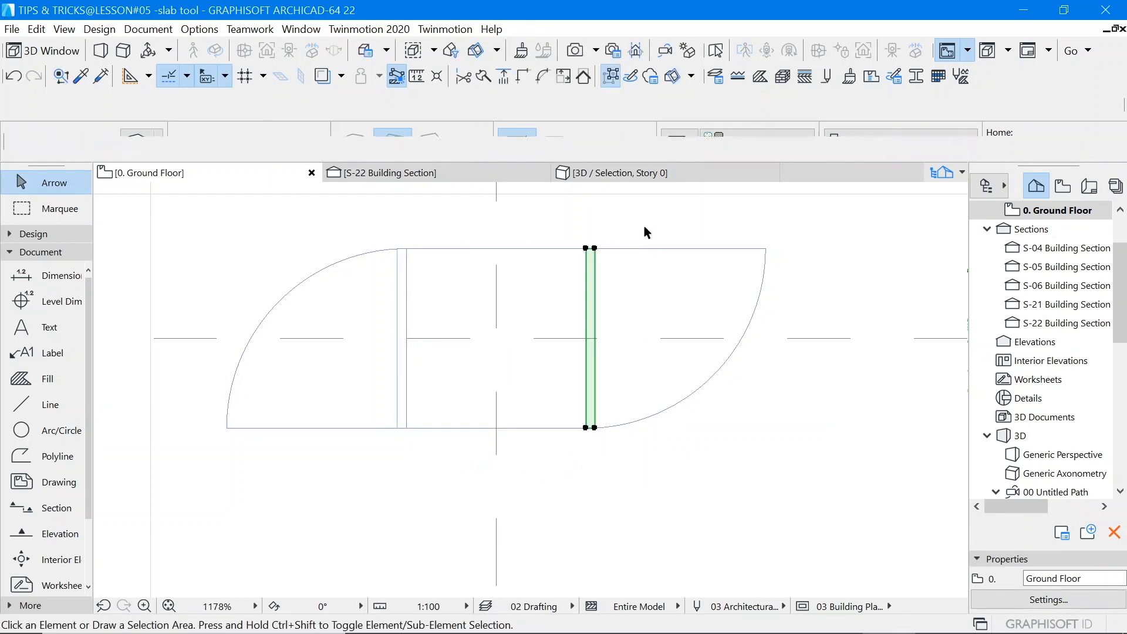
pyautogui.click(622, 235)
# Step: Rotate a copy of the right narrow slab a quarter turn about its upper-left corner, laying it along the right compartment's upper edge
pyautogui.scroll(4, 610, 236)
pyautogui.click(578, 276)
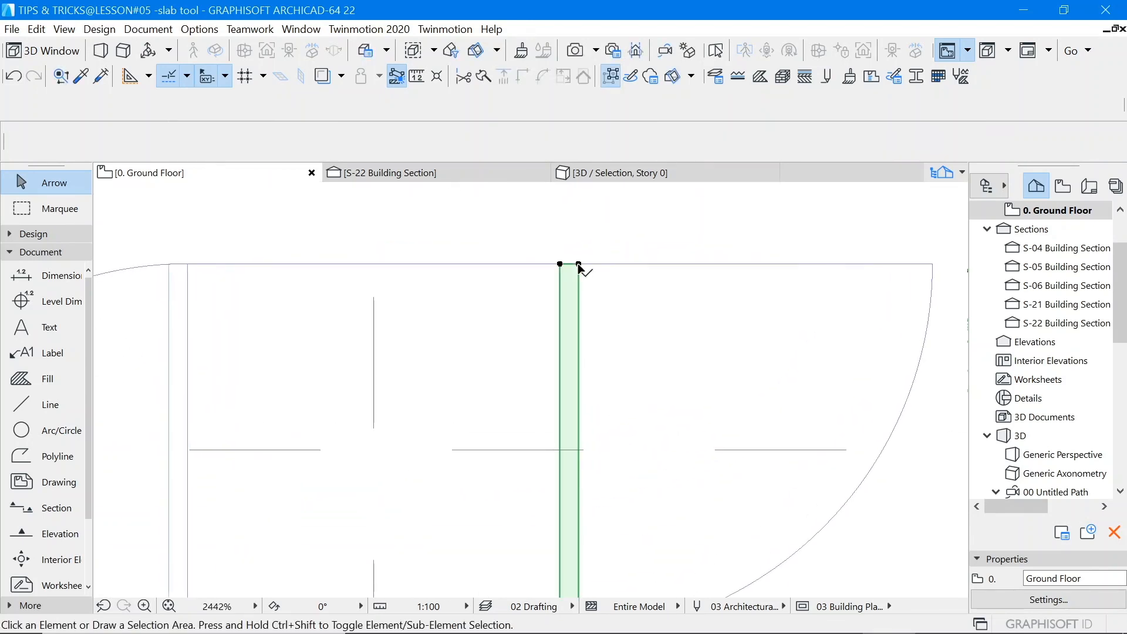
pyautogui.rightClick(593, 229)
pyautogui.moveTo(634, 380)
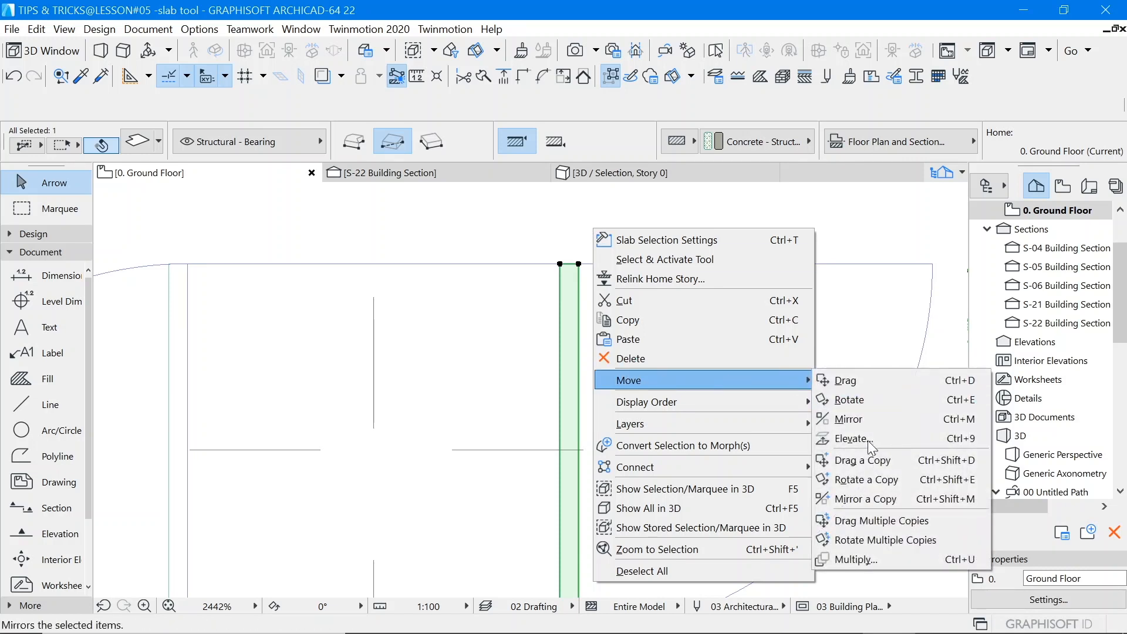
pyautogui.click(861, 480)
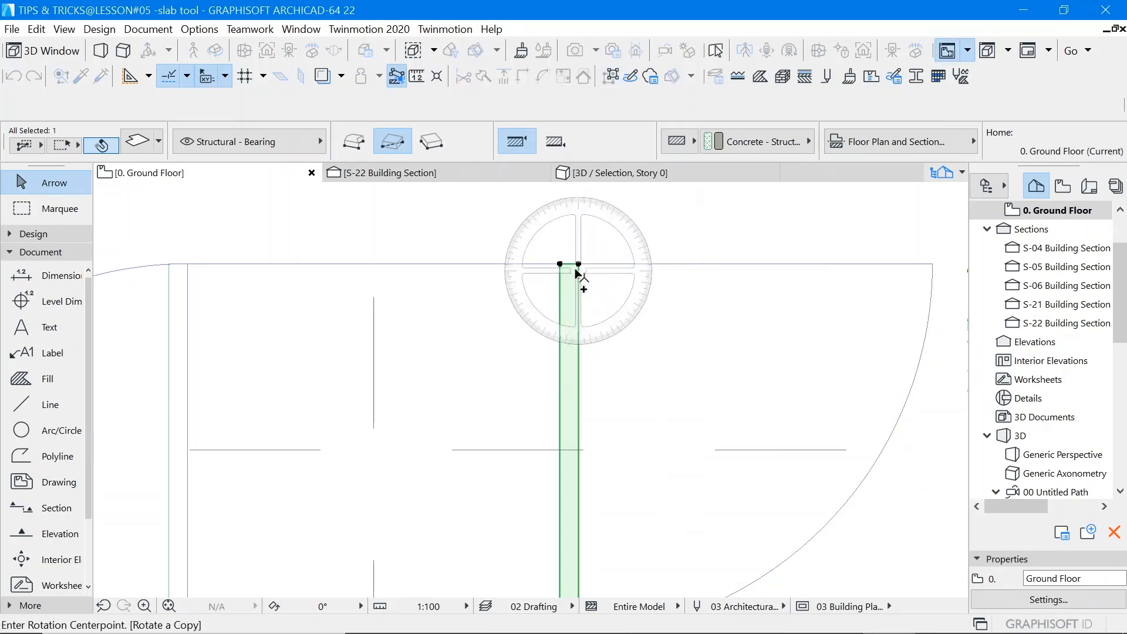
pyautogui.click(559, 263)
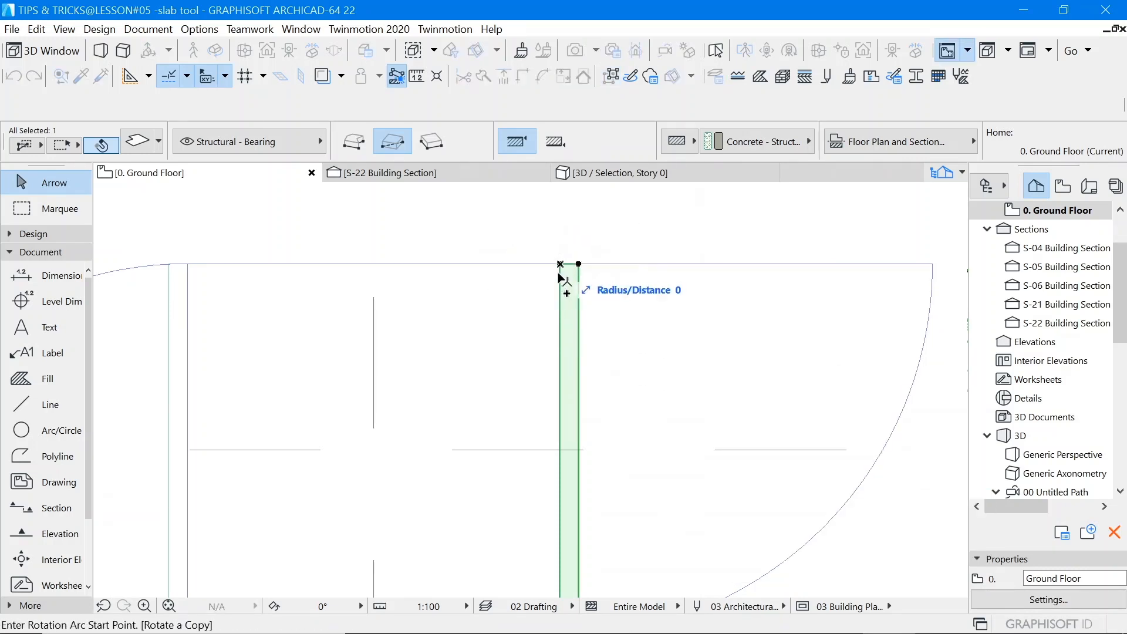
pyautogui.click(561, 429)
pyautogui.click(821, 265)
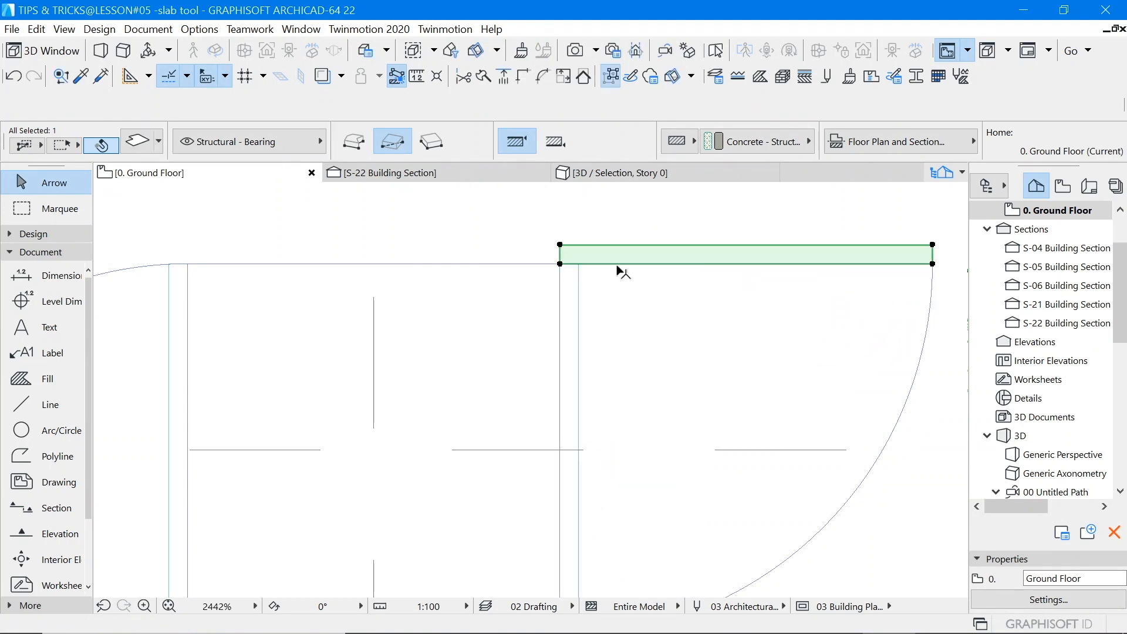
# Step: Move the horizontal narrow slab down by its own width, placing it just inside the right compartment's upper edge
pyautogui.scroll(5, 563, 247)
pyautogui.click(536, 247)
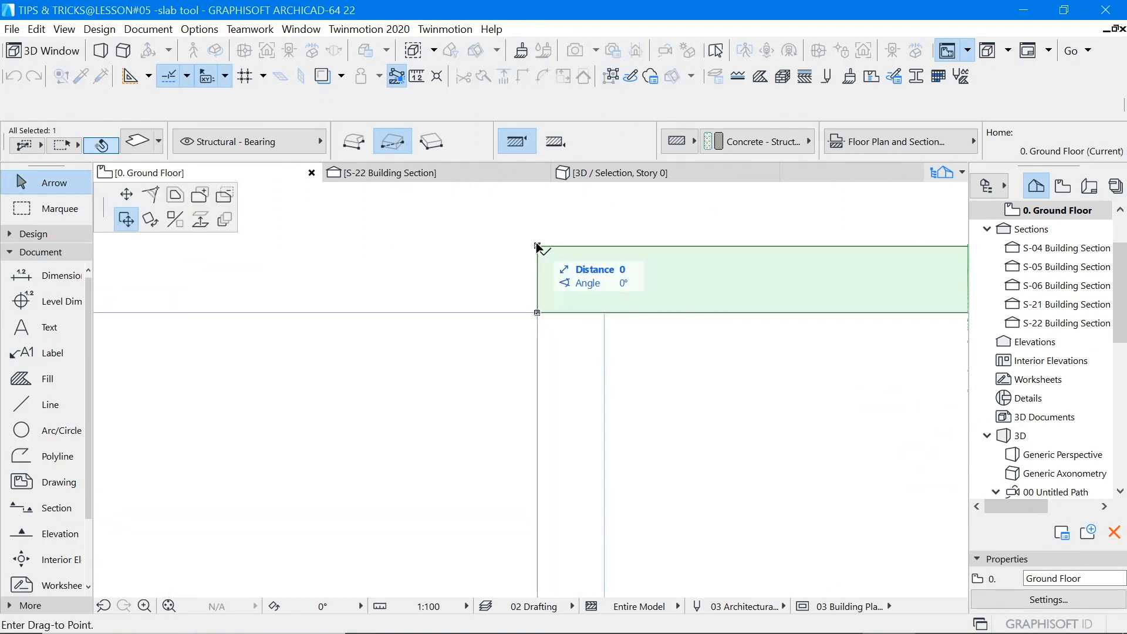
pyautogui.click(537, 313)
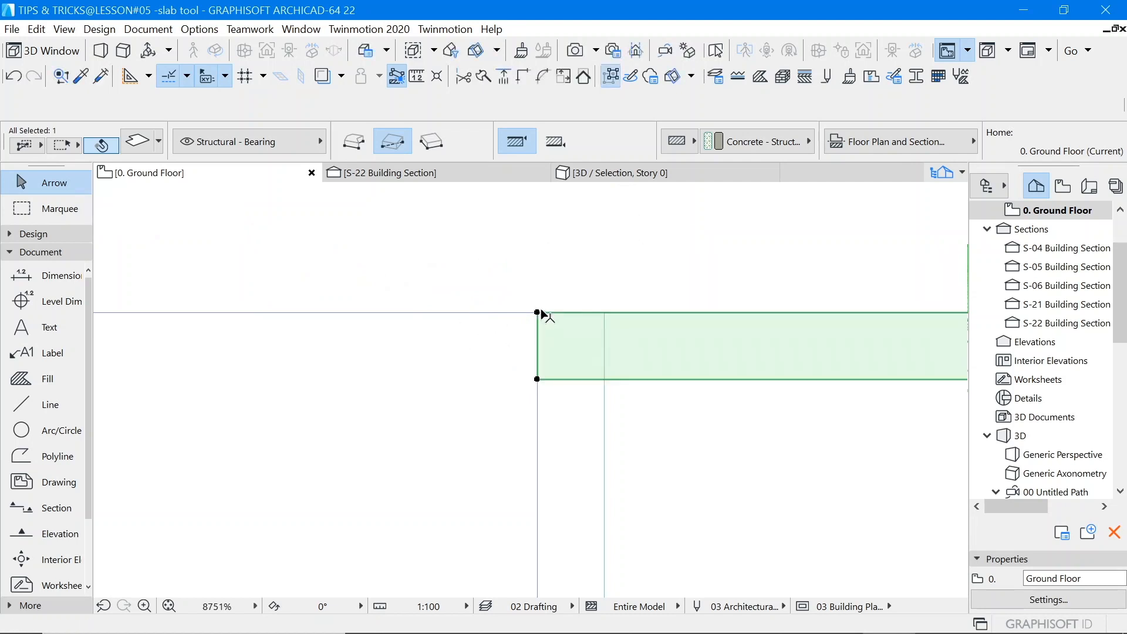
# Step: Place a copy of the horizontal narrow slab across the lower part of the left compartment
pyautogui.rightClick(493, 244)
pyautogui.moveTo(534, 398)
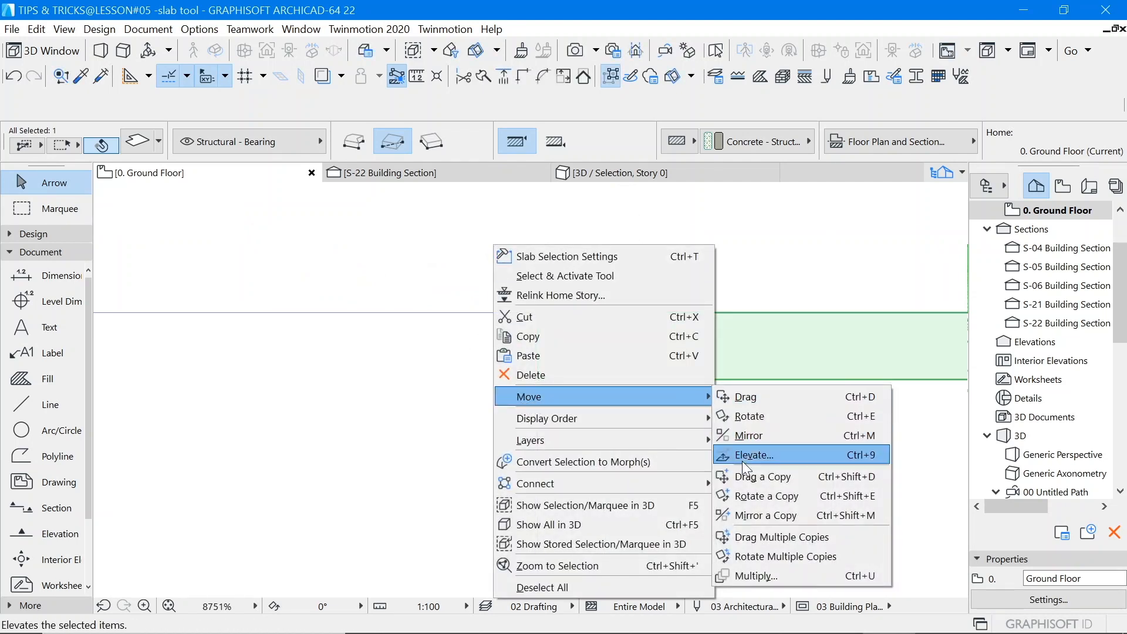
pyautogui.click(762, 477)
pyautogui.click(536, 313)
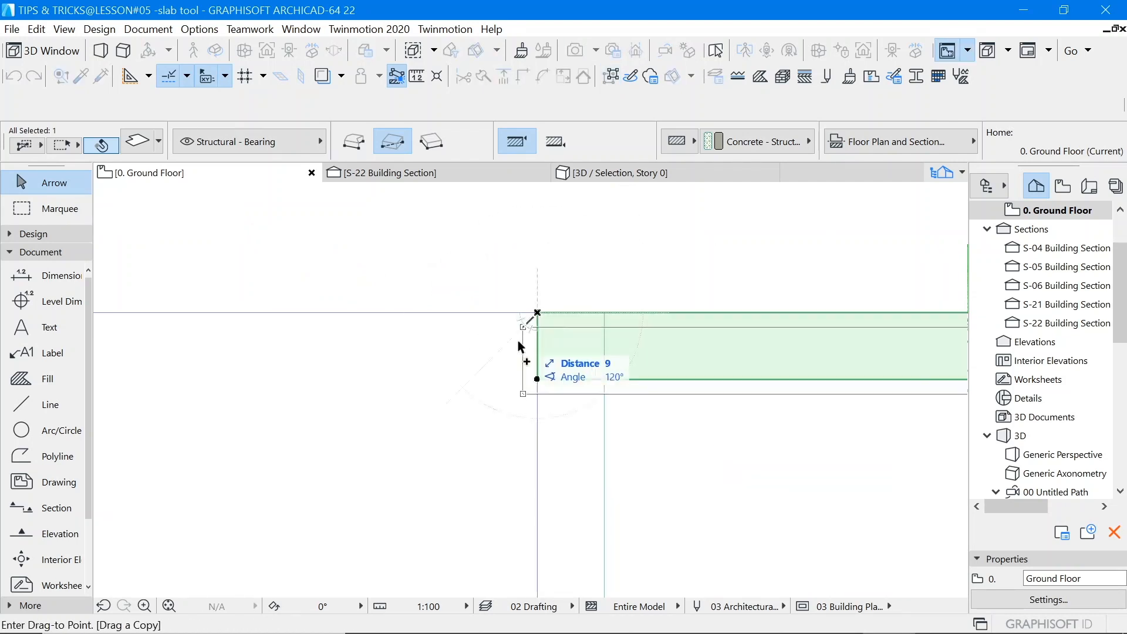
pyautogui.scroll(-5, 734, 284)
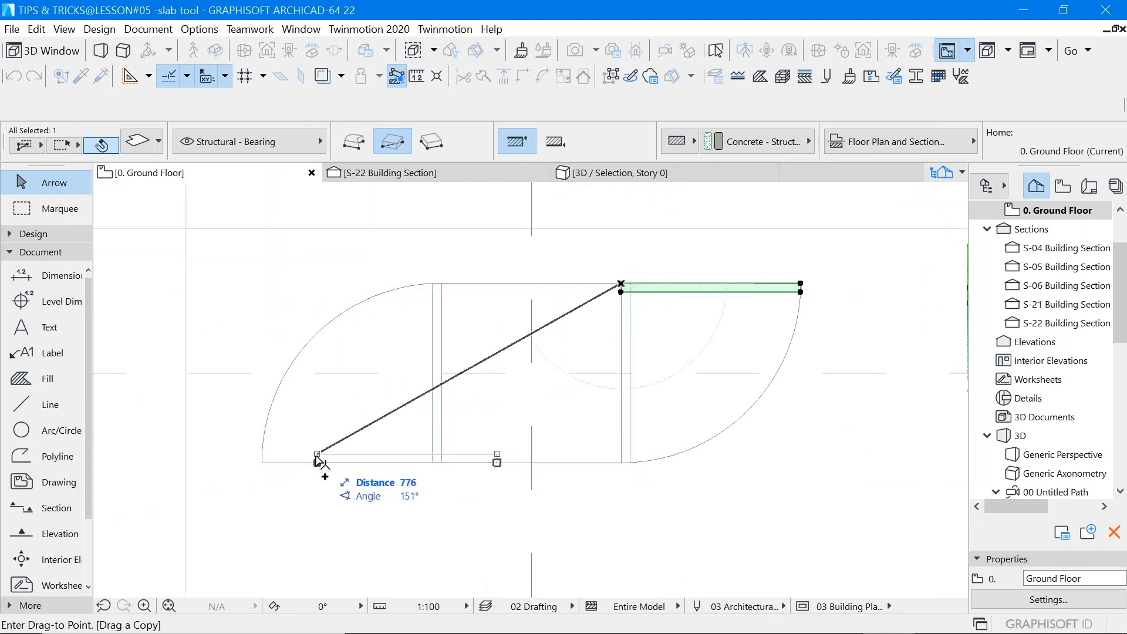
pyautogui.click(246, 422)
# Step: Align the copied slab's lower-right corner with the left upright slab's lower-right corner, laying it along the left compartment's lower edge
pyautogui.scroll(5, 419, 446)
pyautogui.scroll(1, 432, 442)
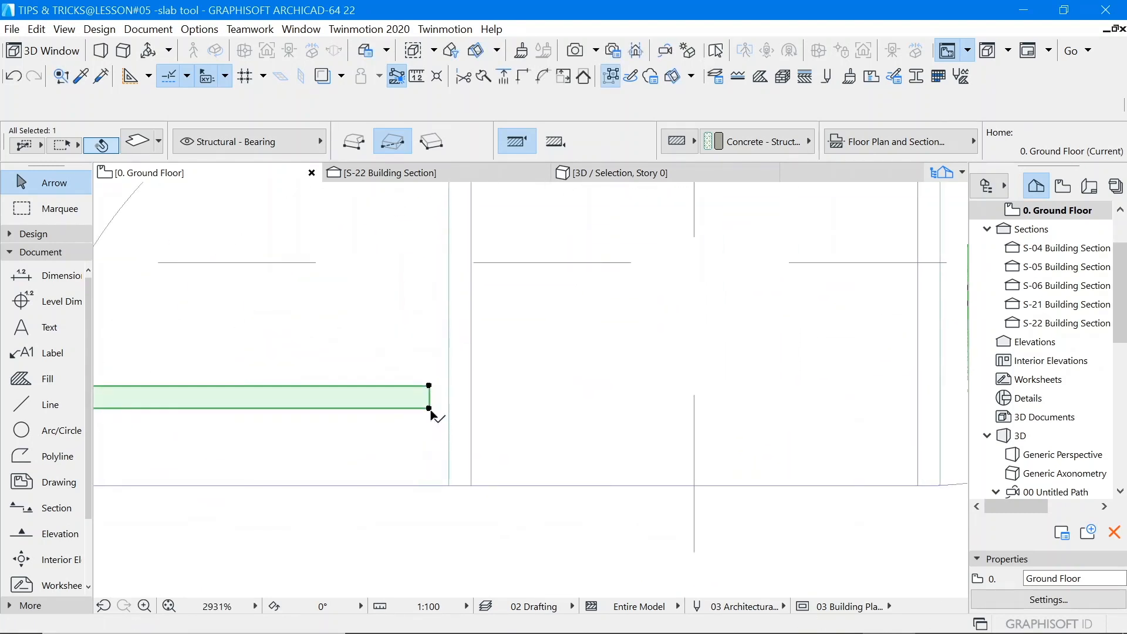
pyautogui.click(429, 408)
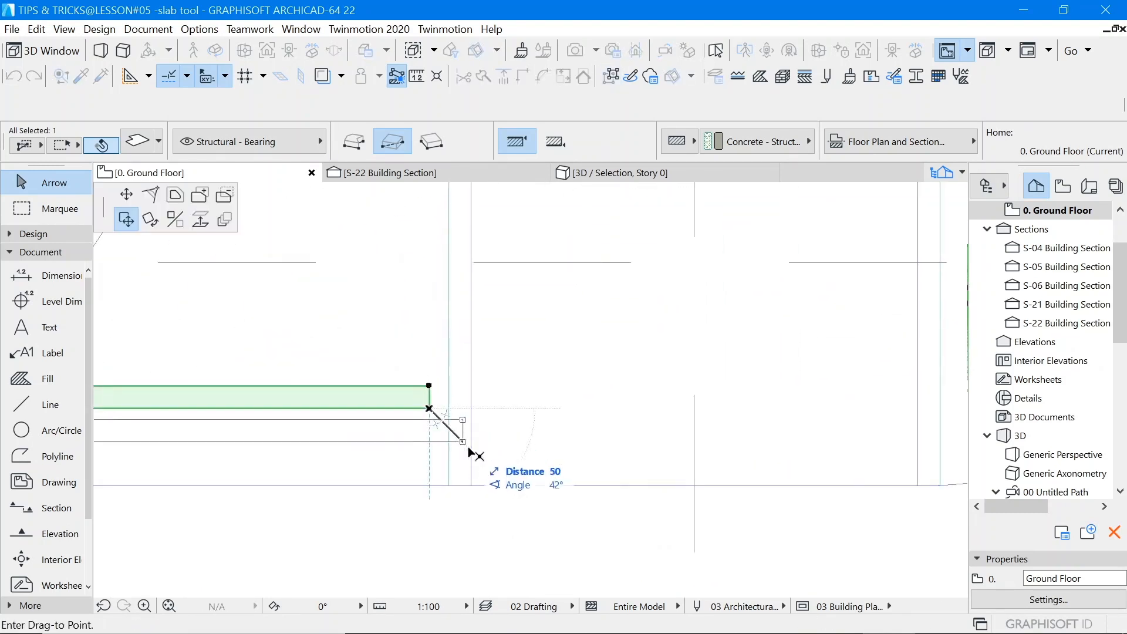
pyautogui.click(471, 485)
pyautogui.scroll(-9, 504, 394)
pyautogui.click(516, 440)
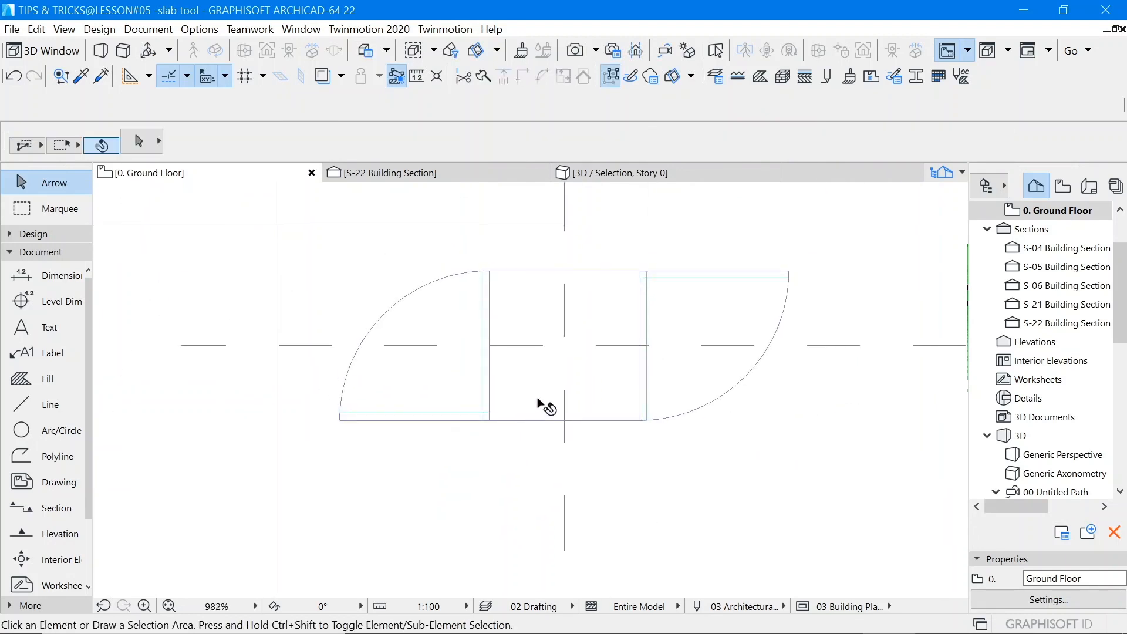
# Step: Copy the left upright slab onto the vertical centre line, using the midpoint of its lower end as the reference
pyautogui.scroll(3, 516, 405)
pyautogui.click(464, 403)
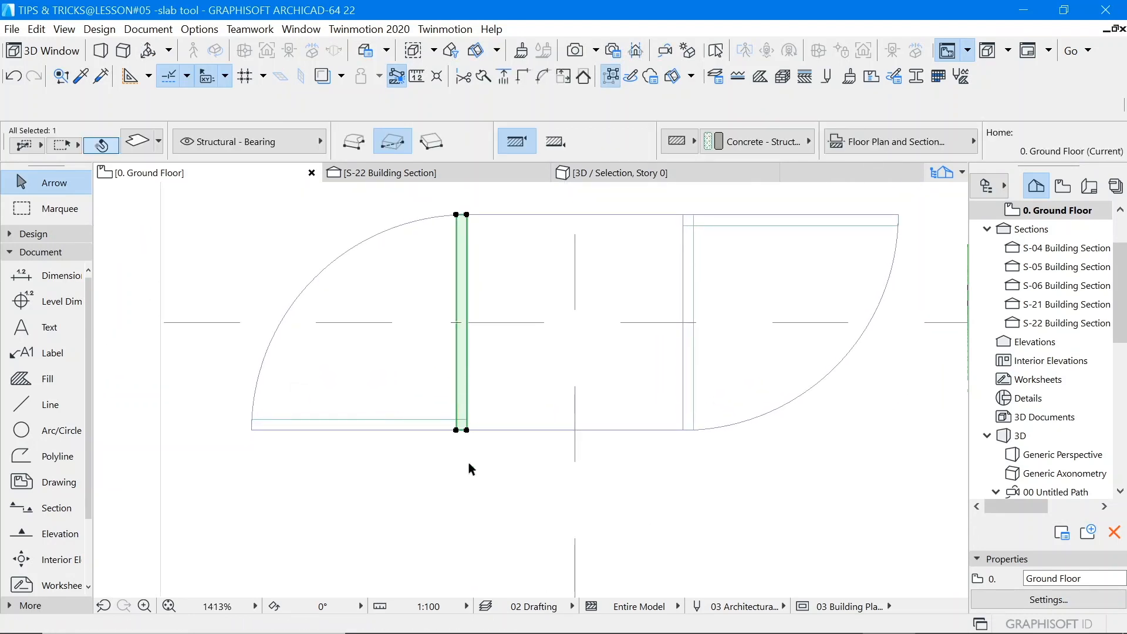
pyautogui.rightClick(469, 462)
pyautogui.moveTo(519, 265)
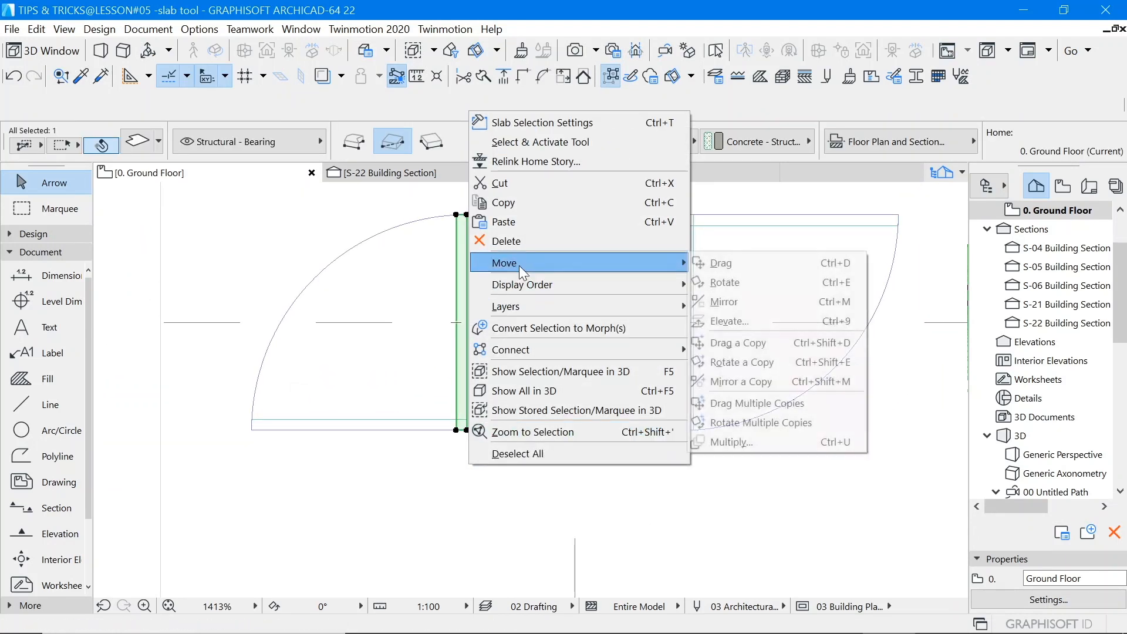
pyautogui.click(754, 343)
pyautogui.scroll(5, 461, 443)
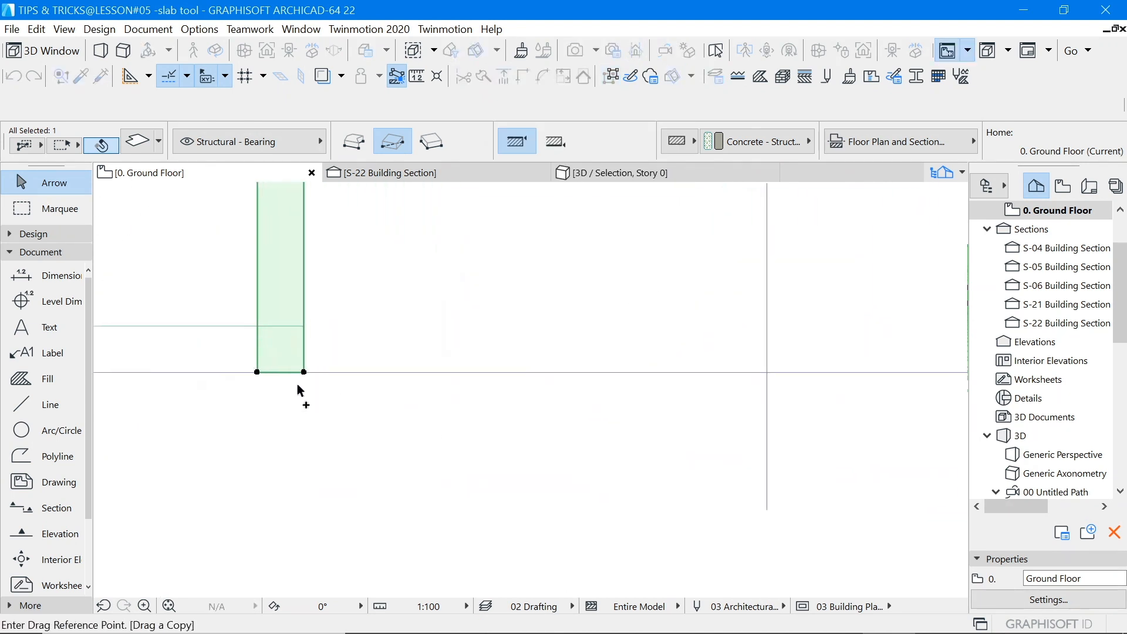
pyautogui.click(281, 372)
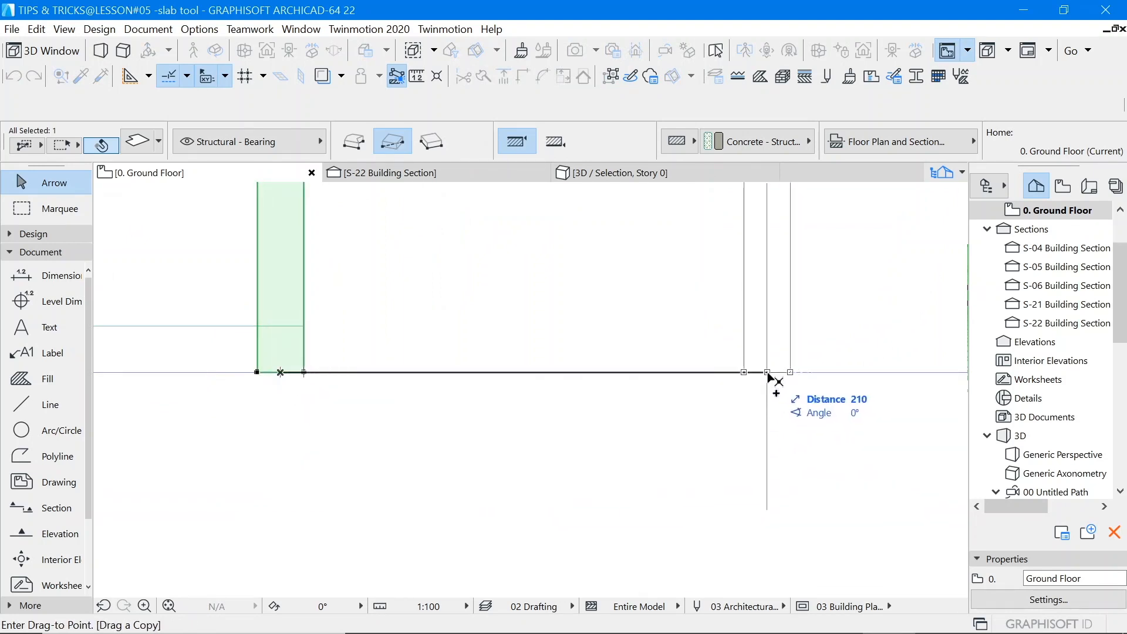
pyautogui.click(771, 373)
pyautogui.scroll(-6, 548, 418)
# Step: Shorten the central slab by offsetting its upper end 320 downward
pyautogui.scroll(4, 588, 405)
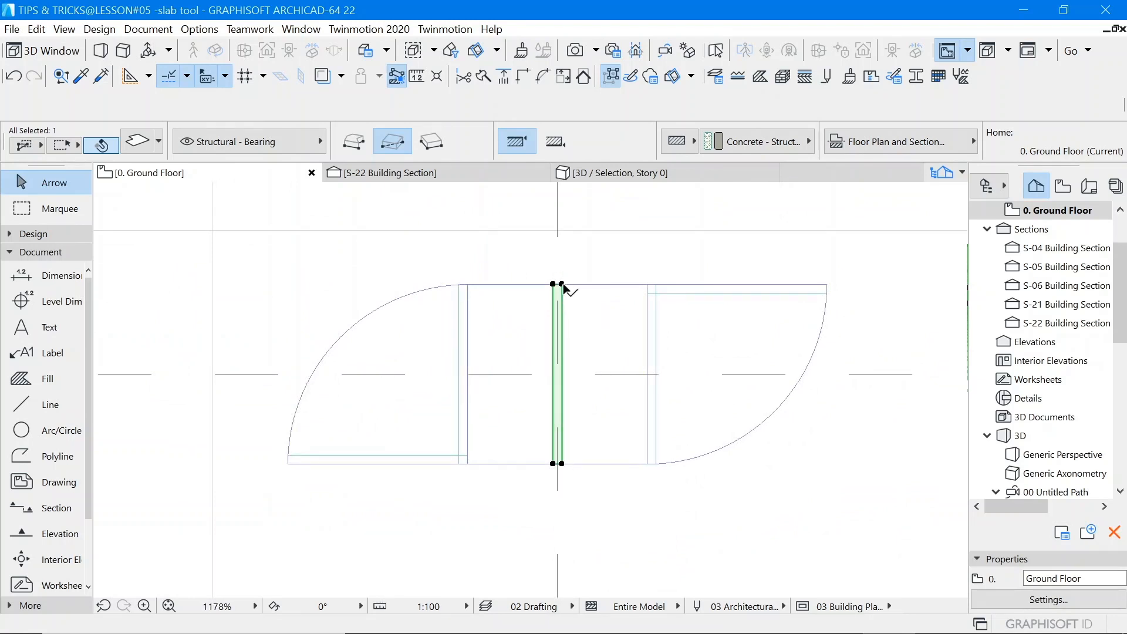
pyautogui.scroll(4, 582, 372)
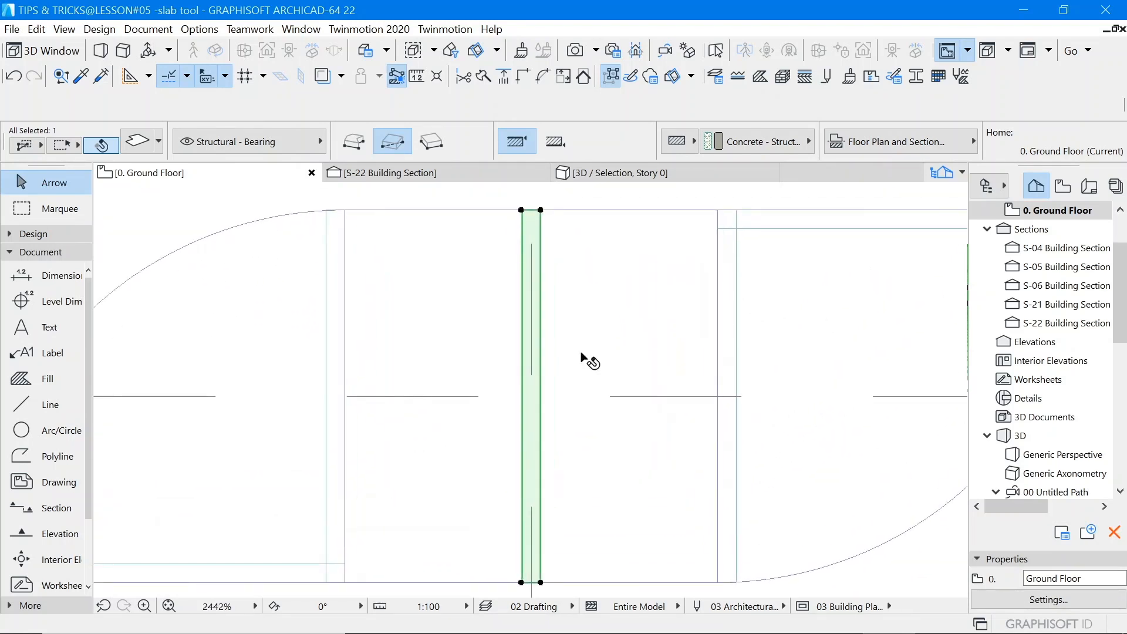
pyautogui.scroll(-3, 546, 320)
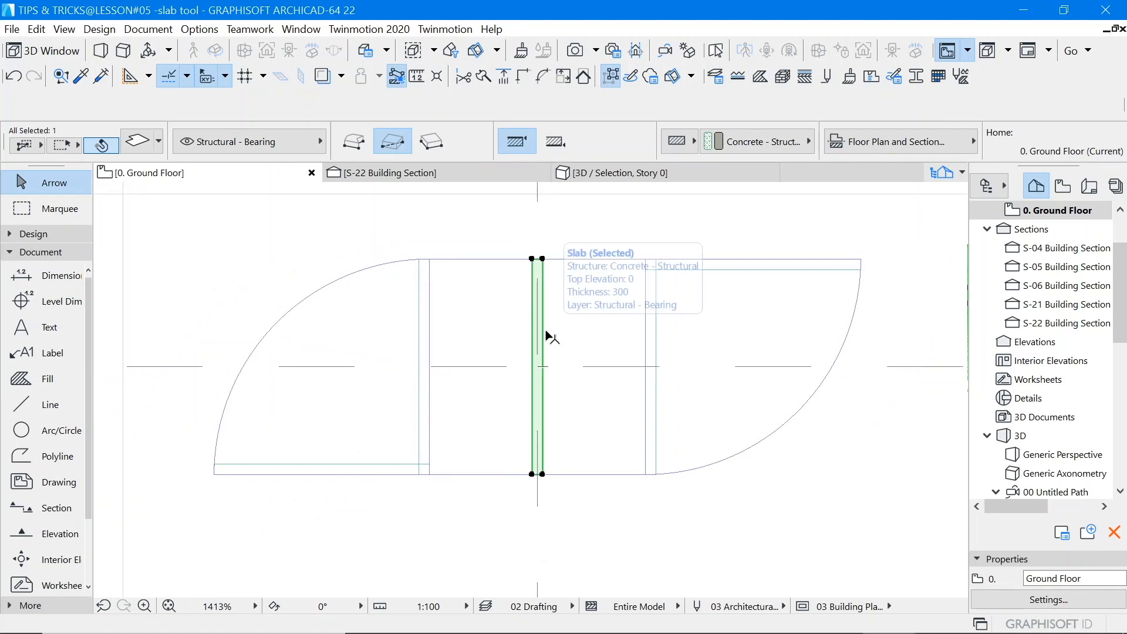
pyautogui.scroll(5, 546, 337)
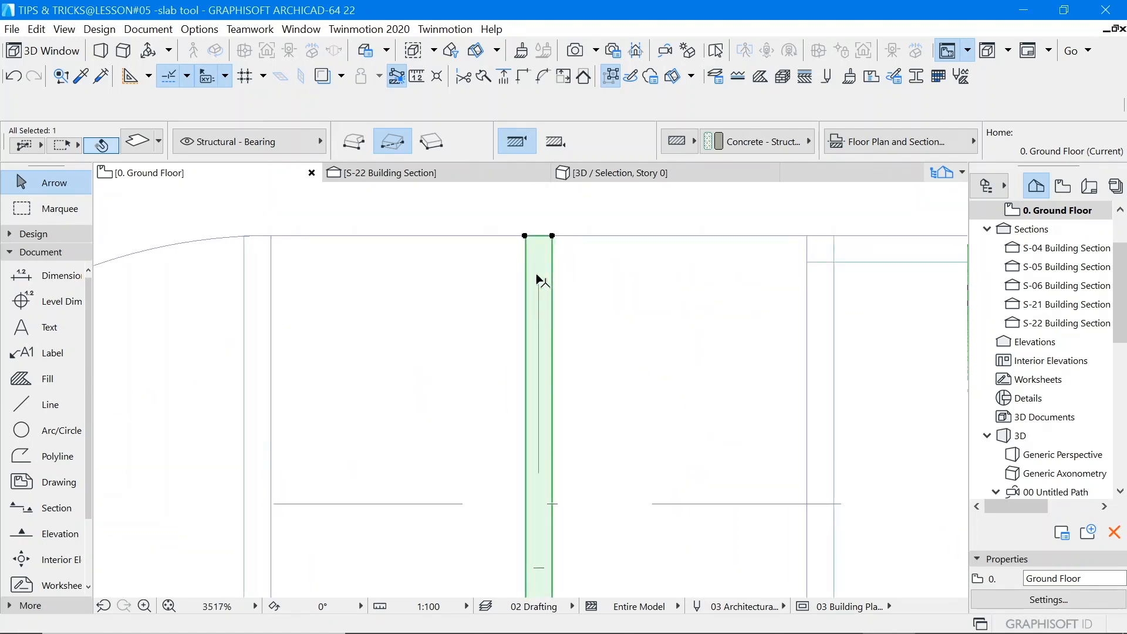
pyautogui.scroll(-4, 540, 280)
pyautogui.scroll(5, 552, 280)
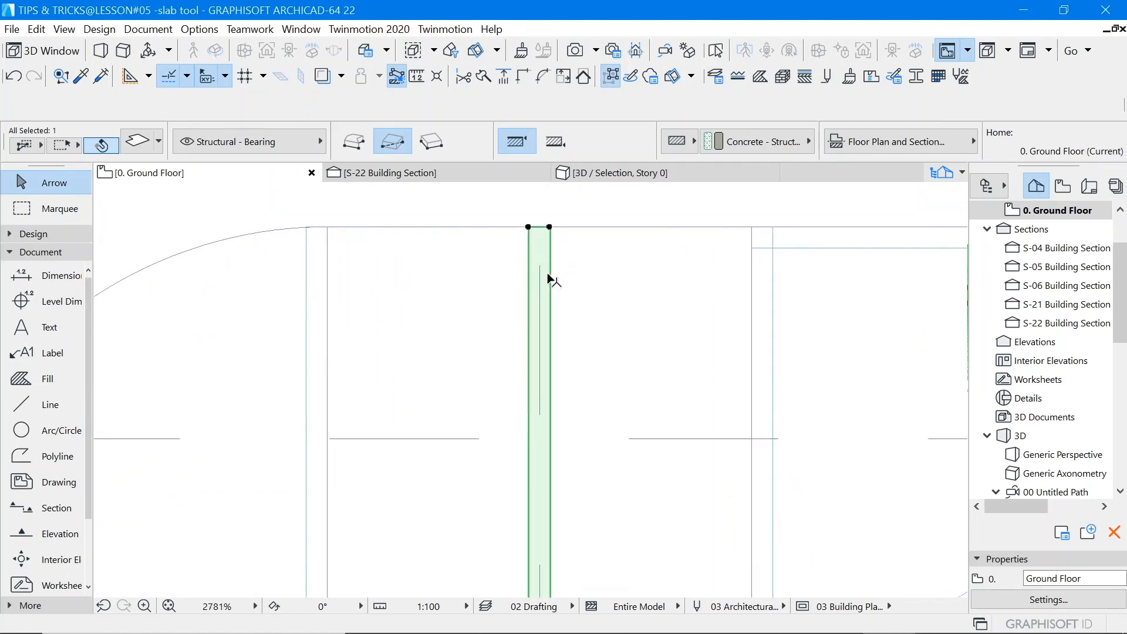
pyautogui.click(535, 203)
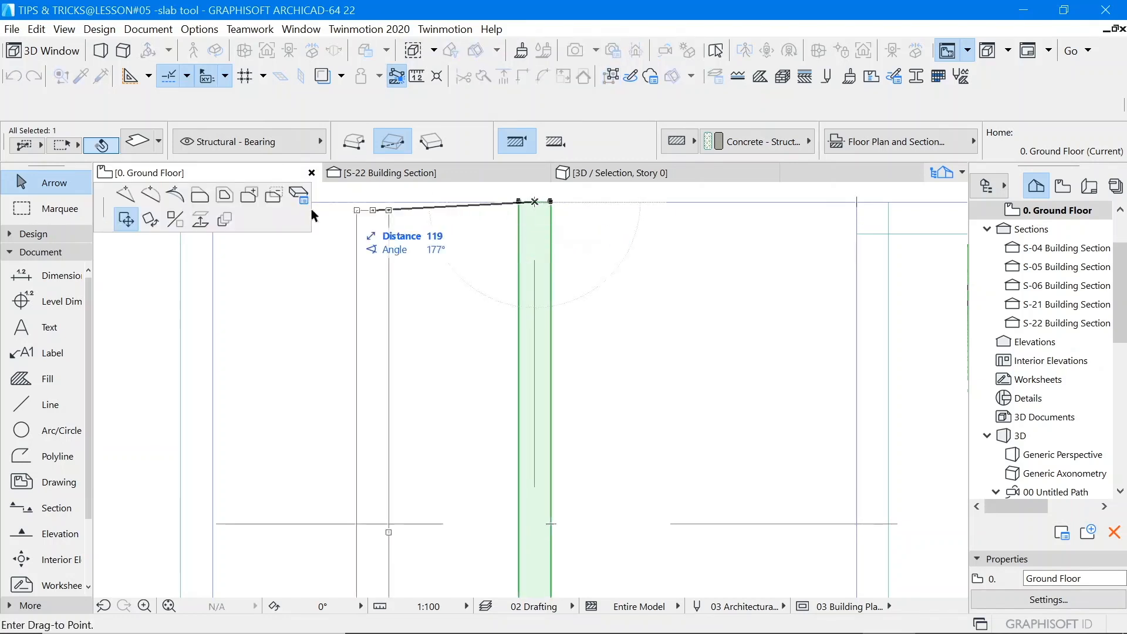
pyautogui.click(200, 196)
pyautogui.scroll(-5, 579, 320)
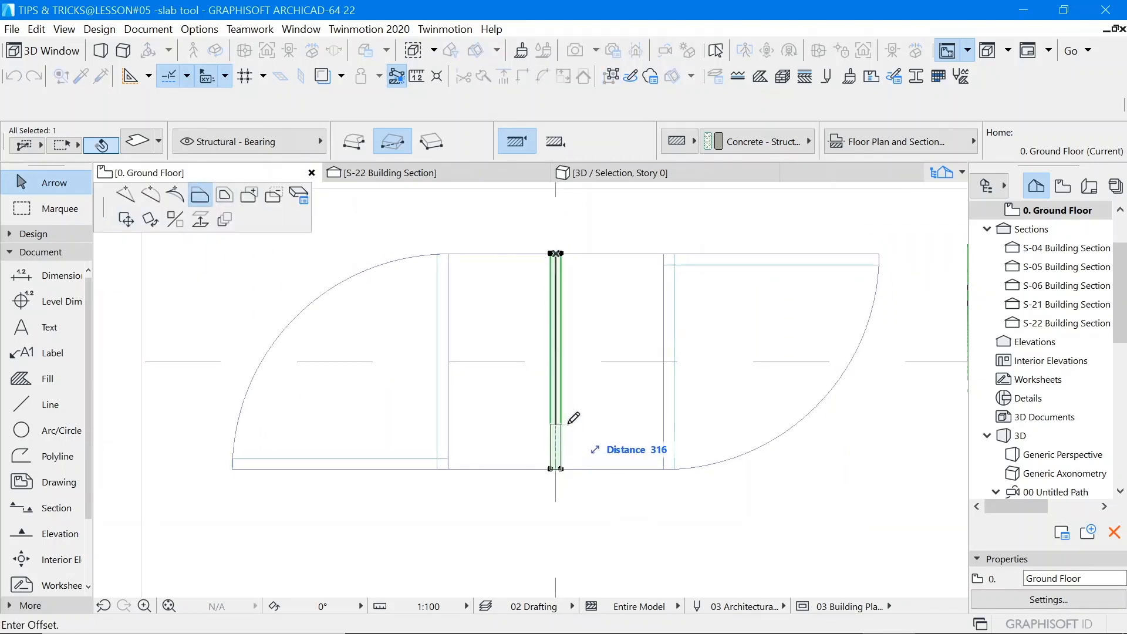
pyautogui.write('320')
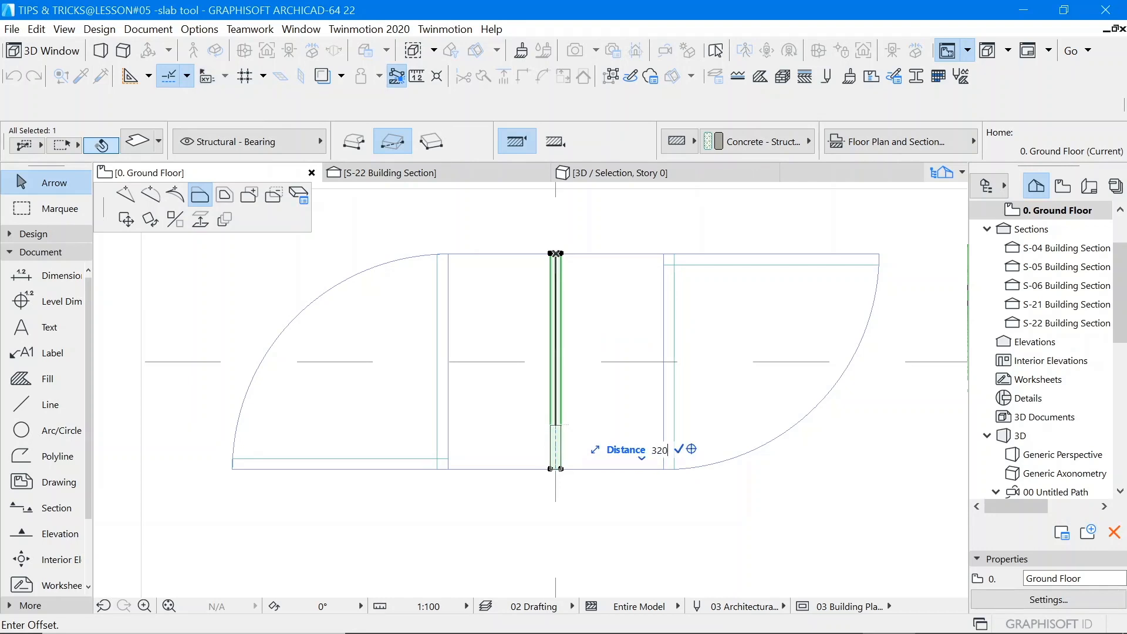
pyautogui.press('Return')
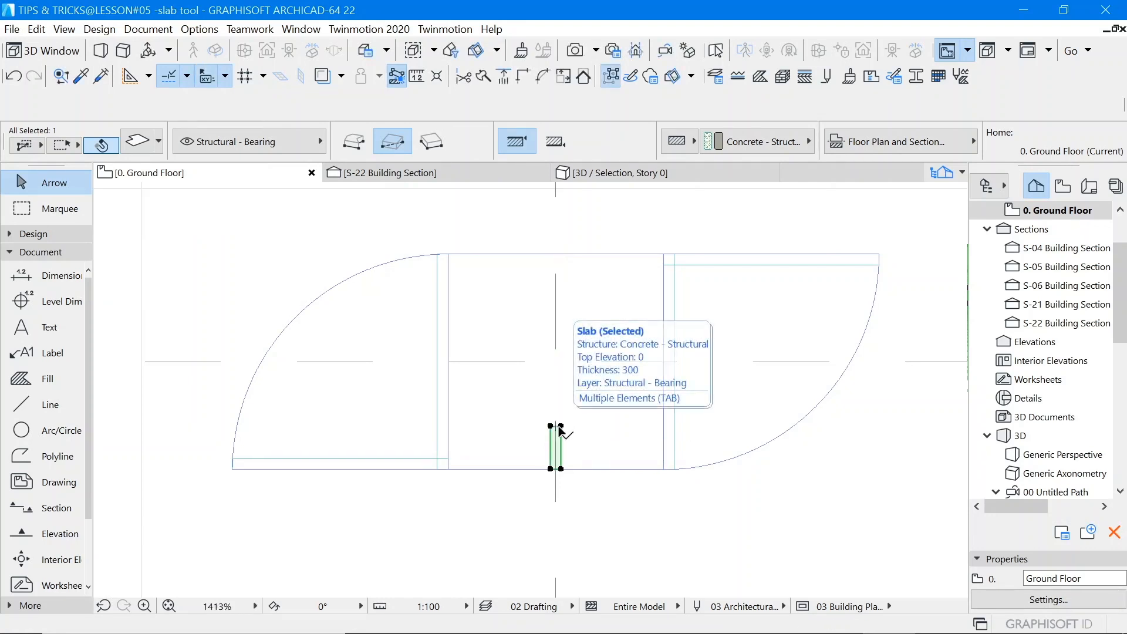
pyautogui.scroll(3, 563, 432)
pyautogui.scroll(2, 573, 490)
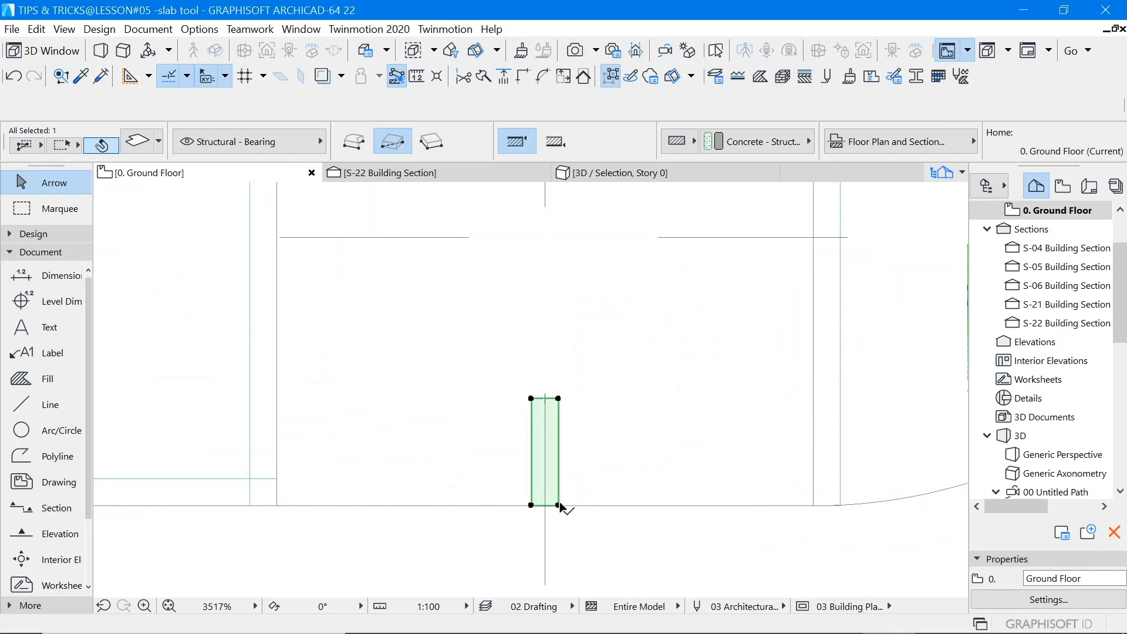
pyautogui.click(558, 504)
pyautogui.click(225, 220)
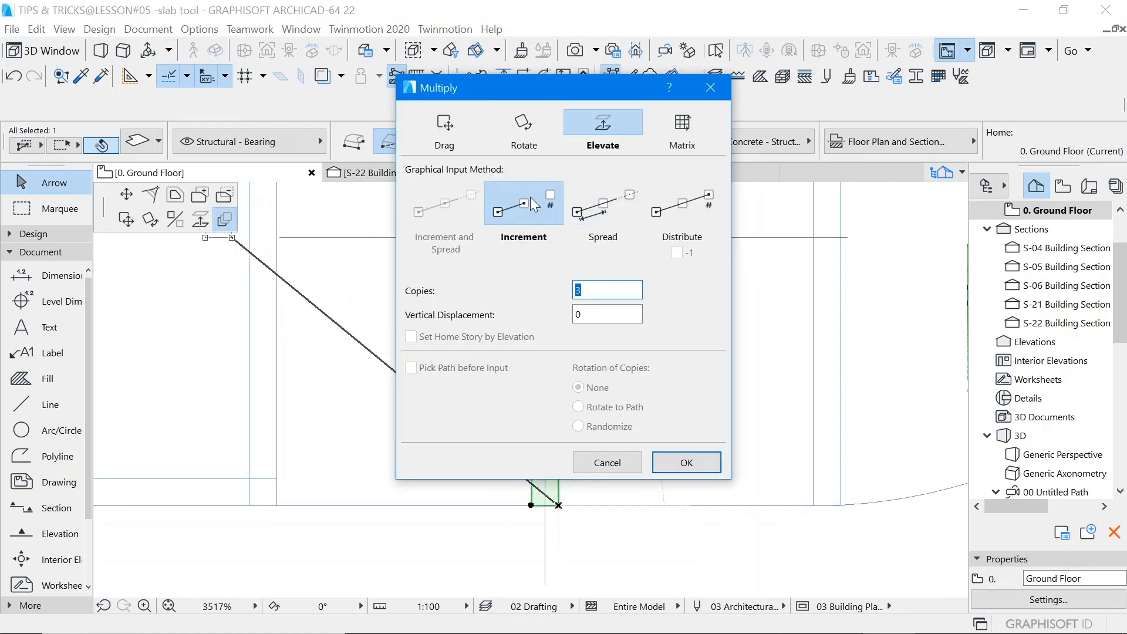
pyautogui.click(447, 139)
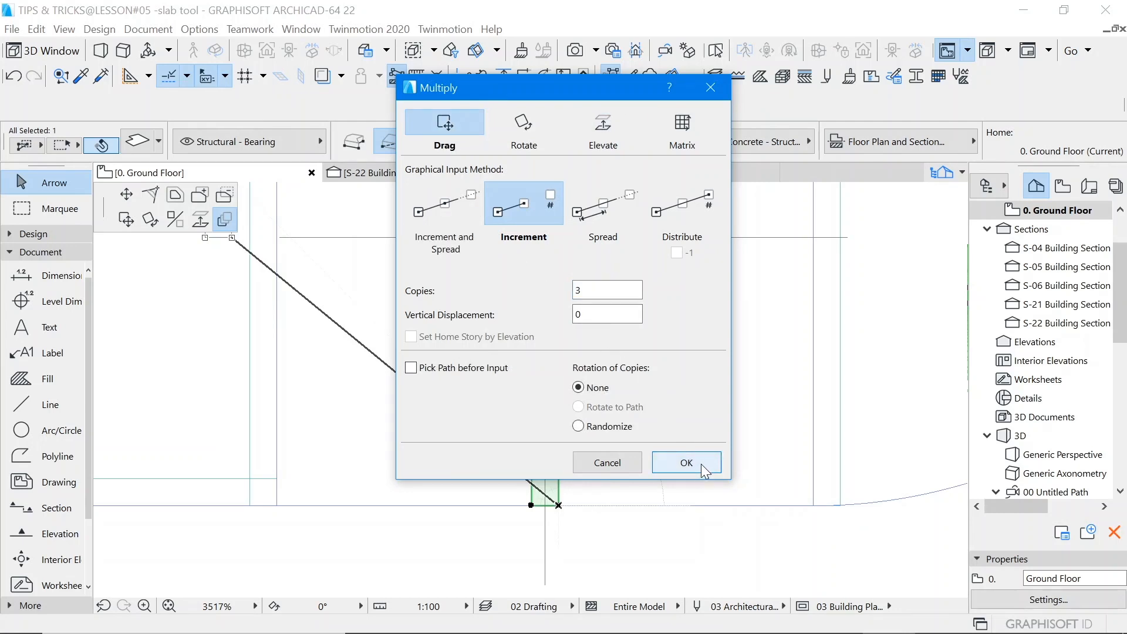
pyautogui.click(455, 200)
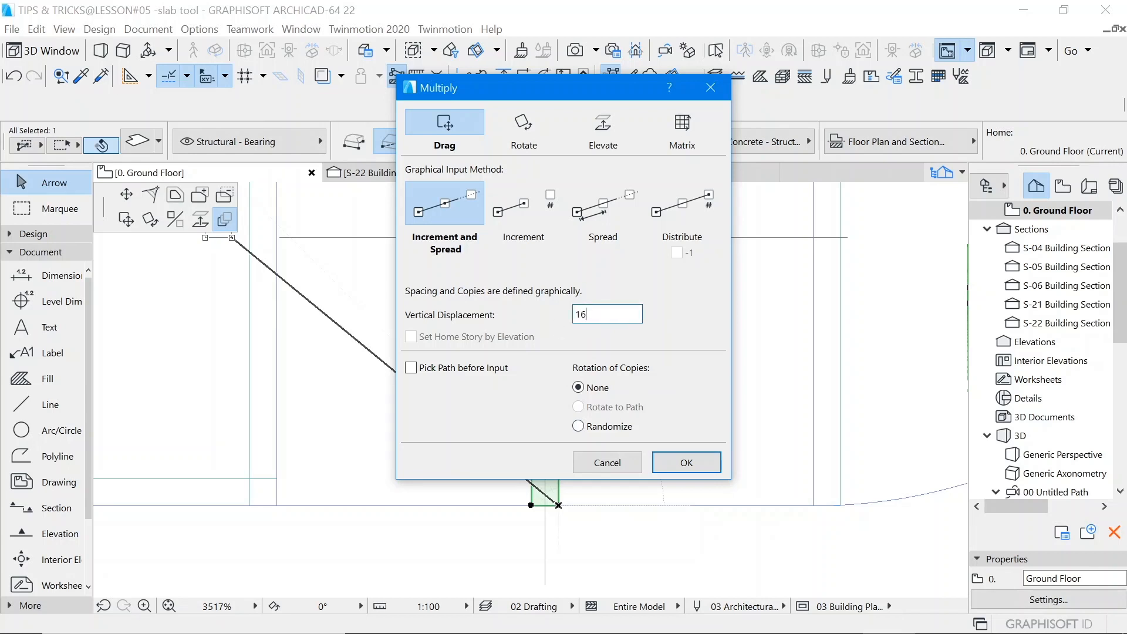
pyautogui.click(692, 463)
pyautogui.click(561, 507)
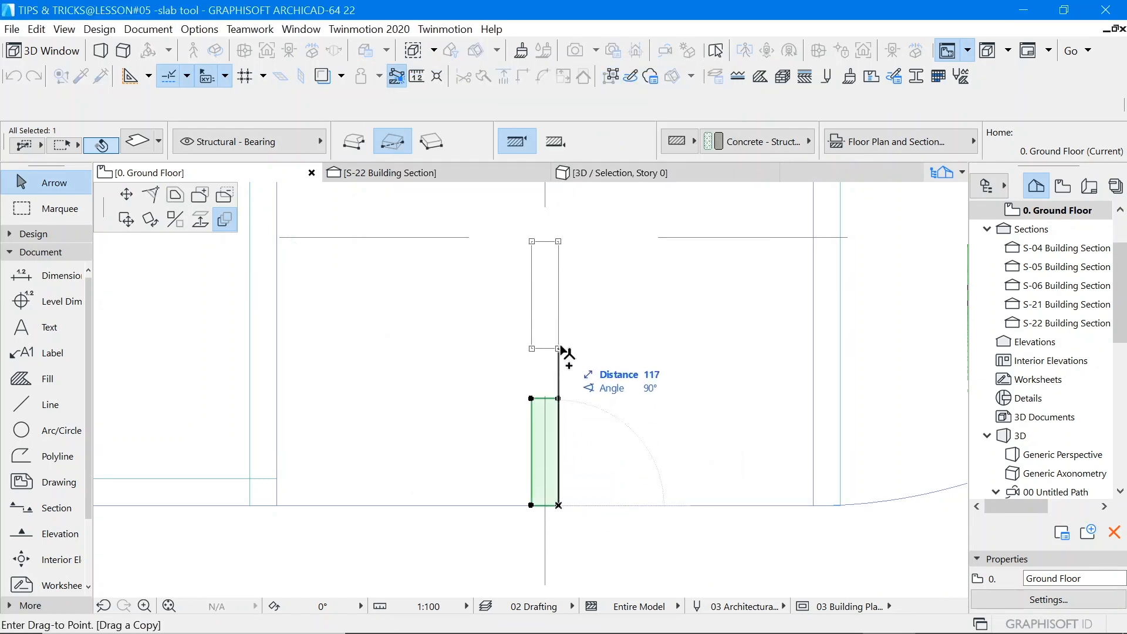
pyautogui.scroll(-3, 552, 329)
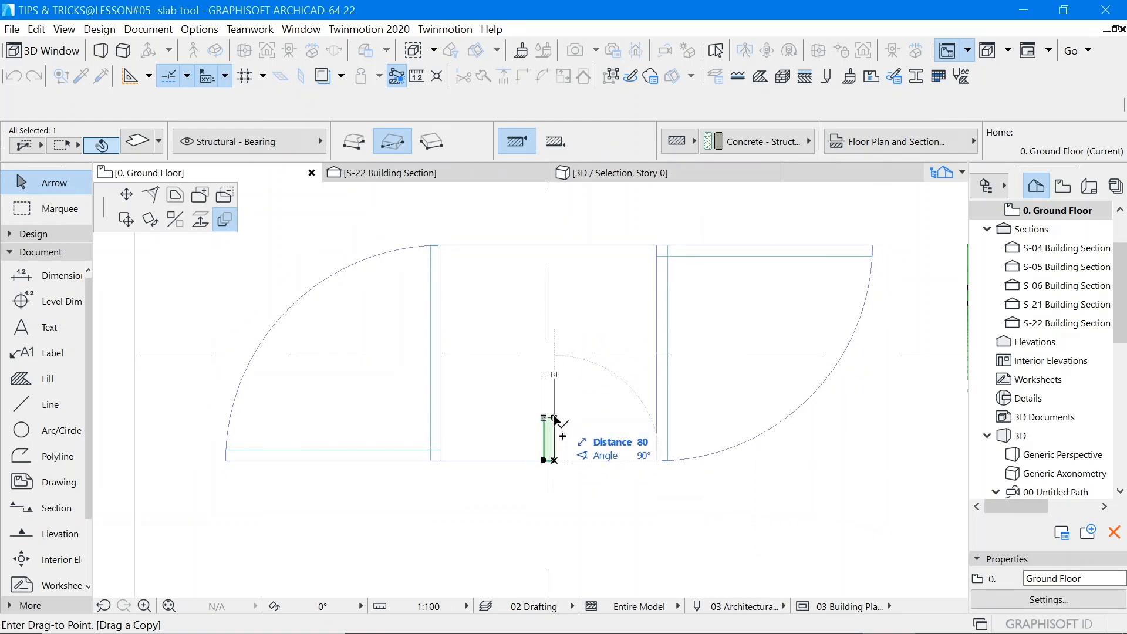
pyautogui.press('Escape')
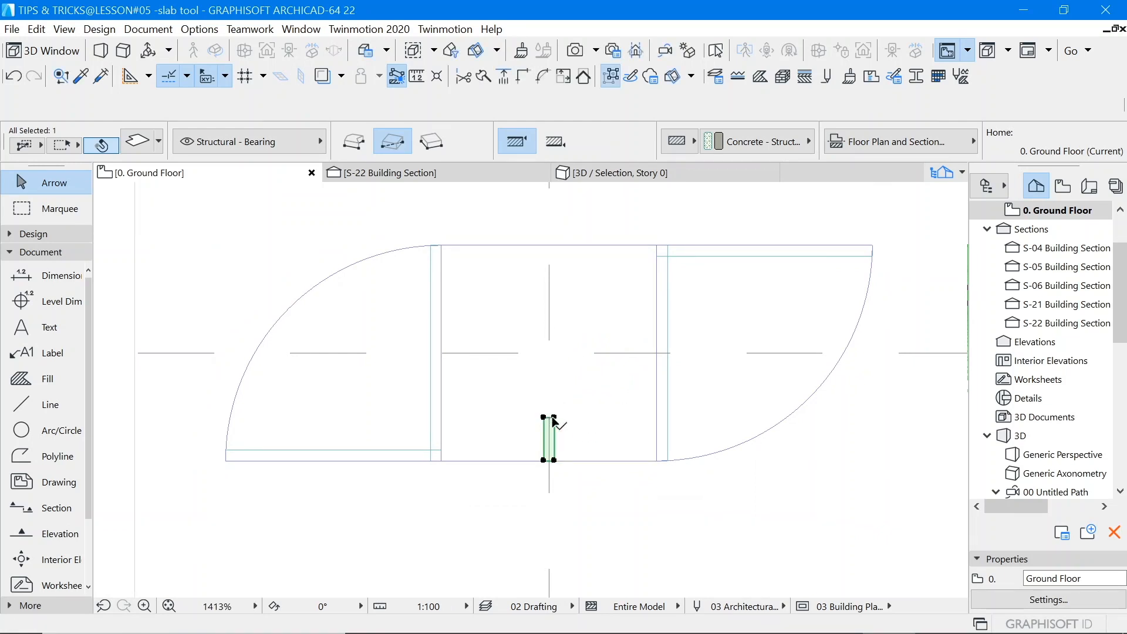
pyautogui.click(555, 460)
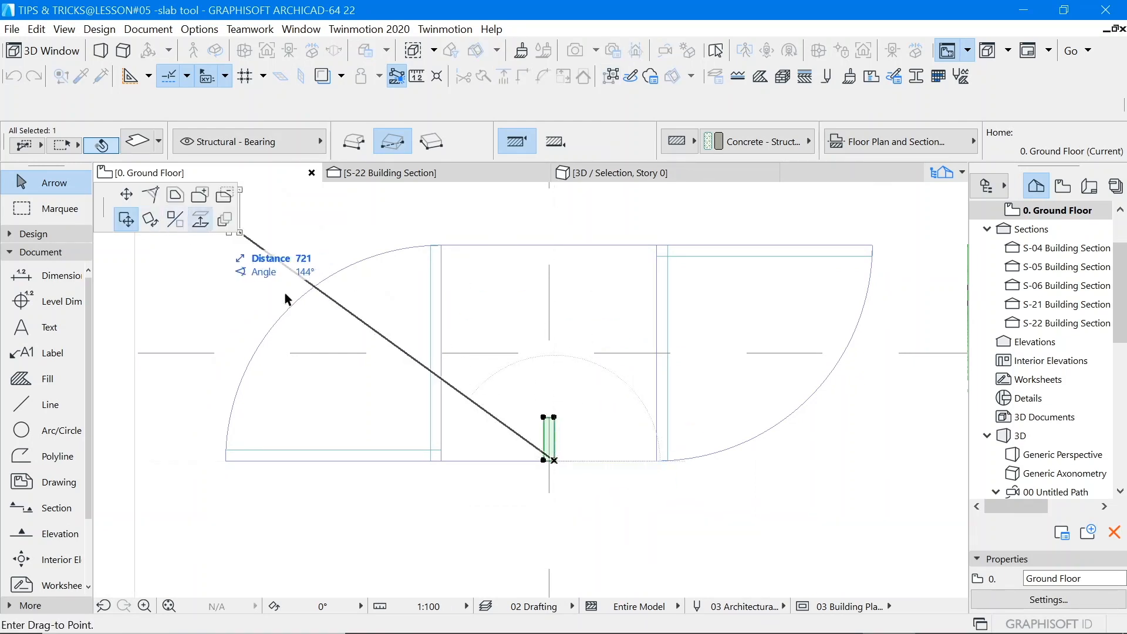
pyautogui.press('Escape')
# Step: Place two copies of the short central slab along the vertical centre line, 160 and 320 above the original
pyautogui.rightClick(555, 460)
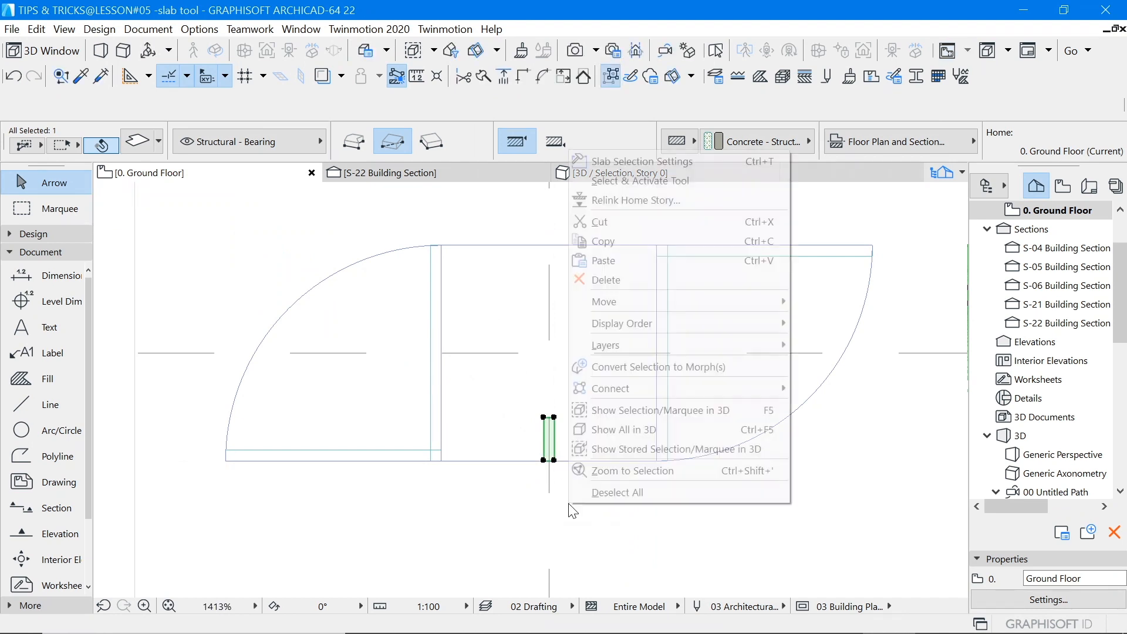
pyautogui.moveTo(701, 302)
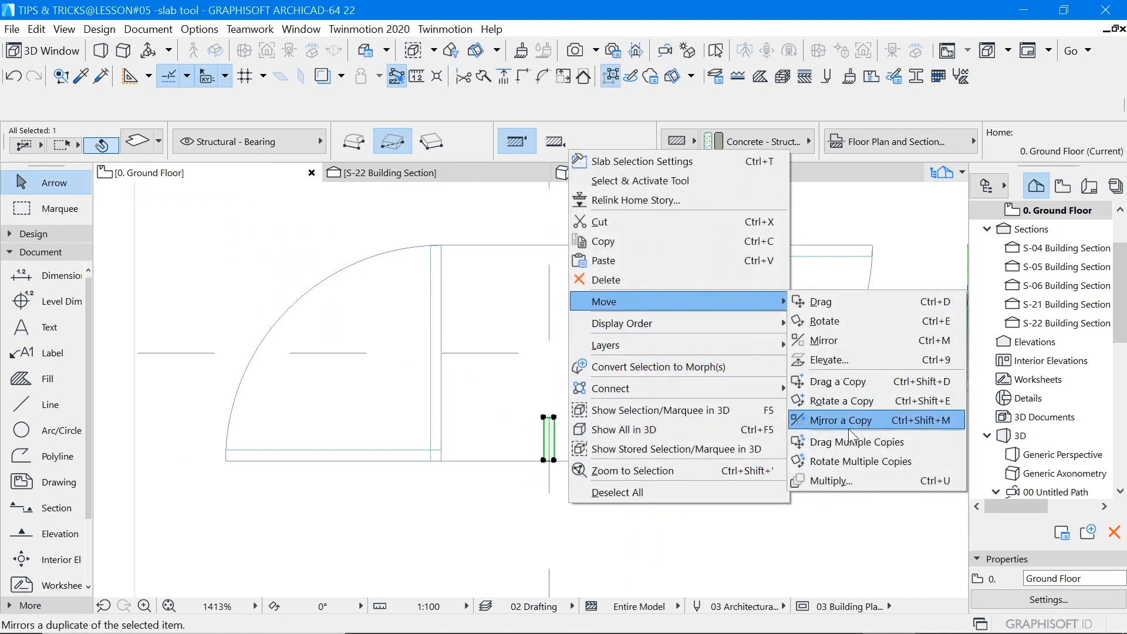
pyautogui.click(857, 443)
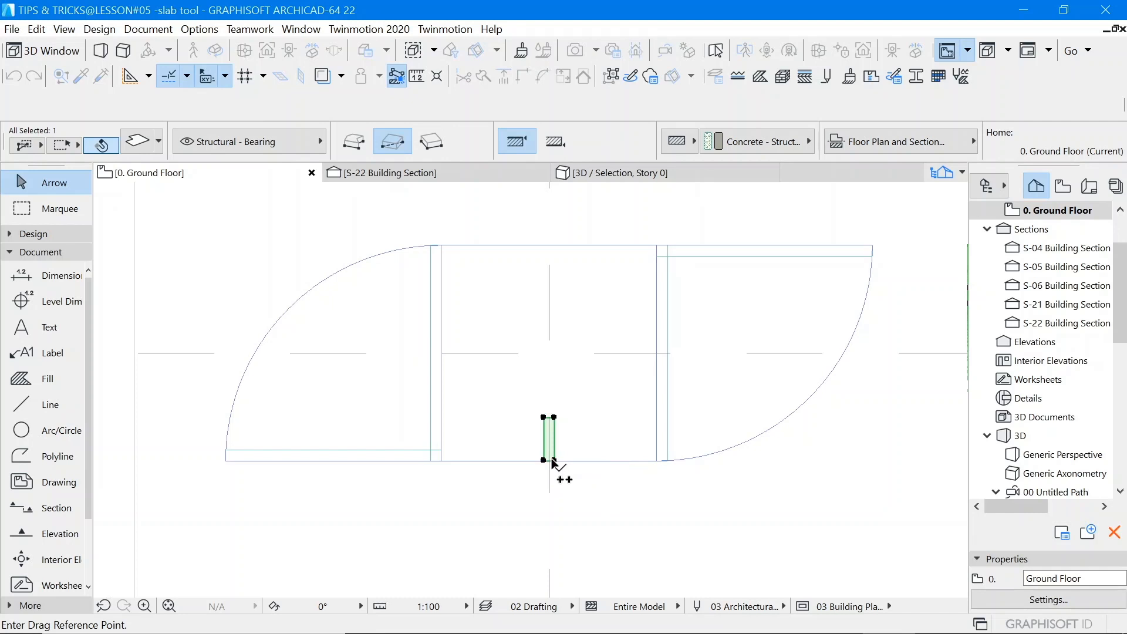
pyautogui.click(555, 461)
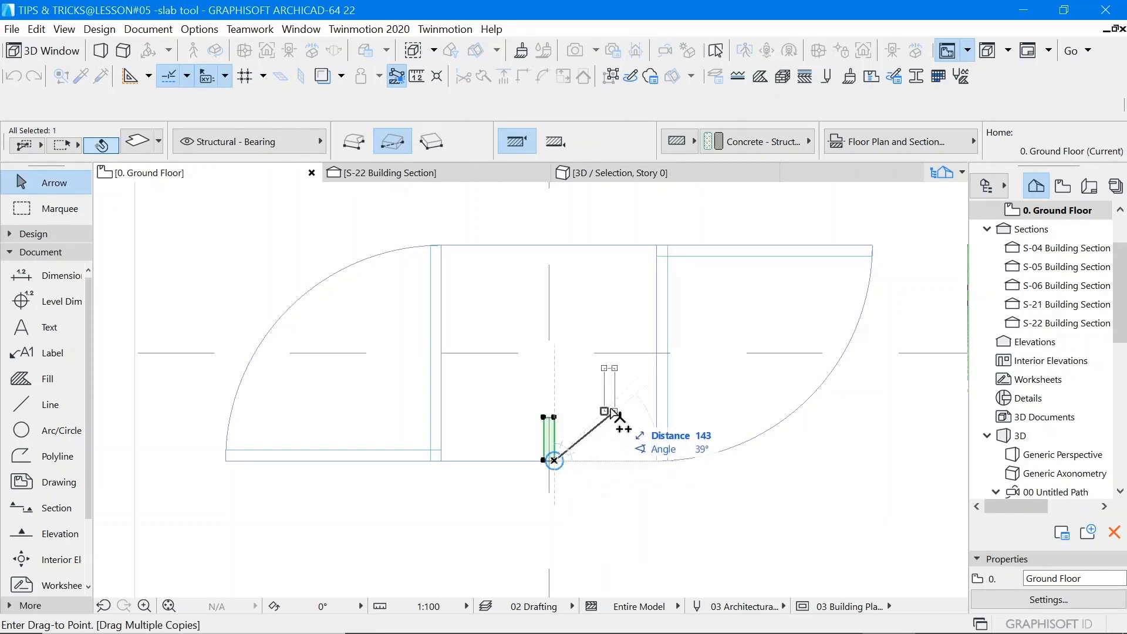
pyautogui.write('1')
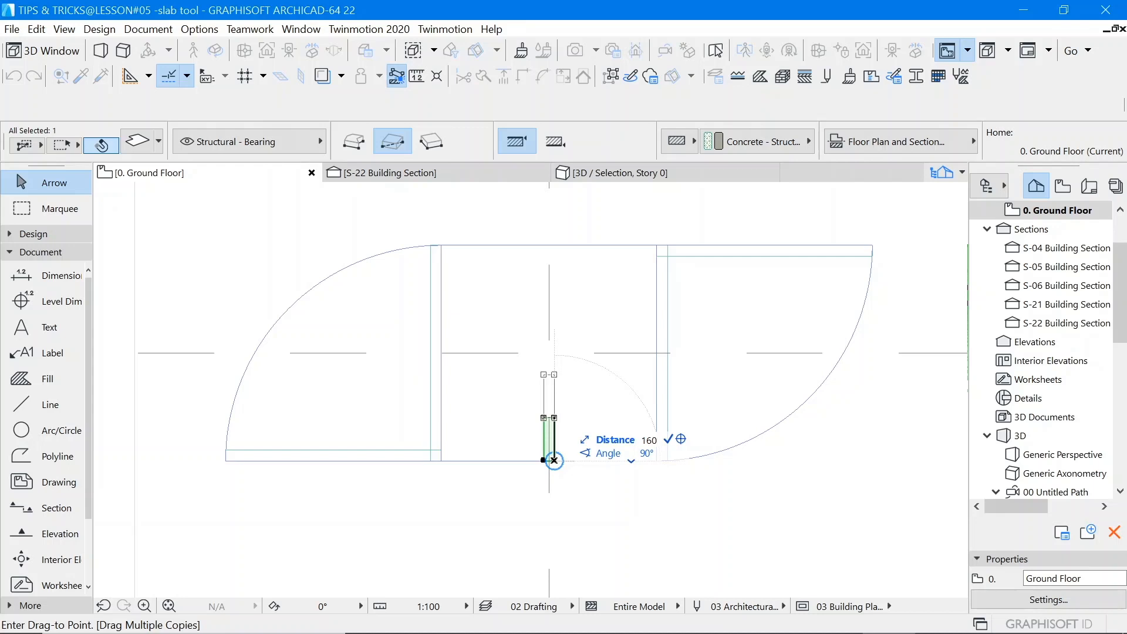
pyautogui.write('60')
pyautogui.press('Return')
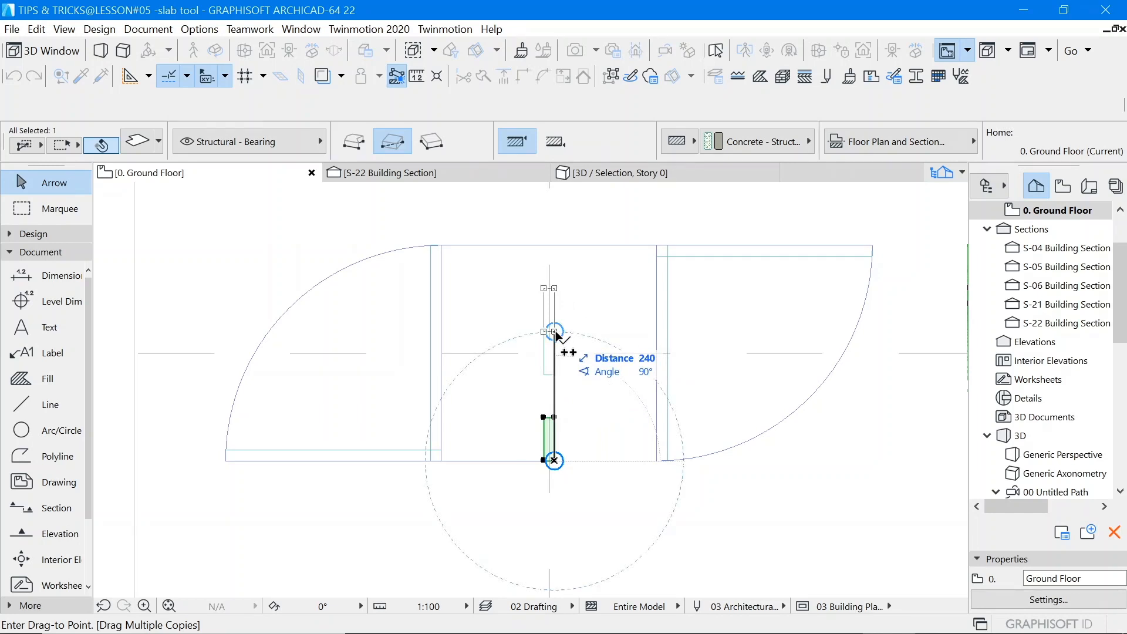
pyautogui.write('320')
pyautogui.press('Return')
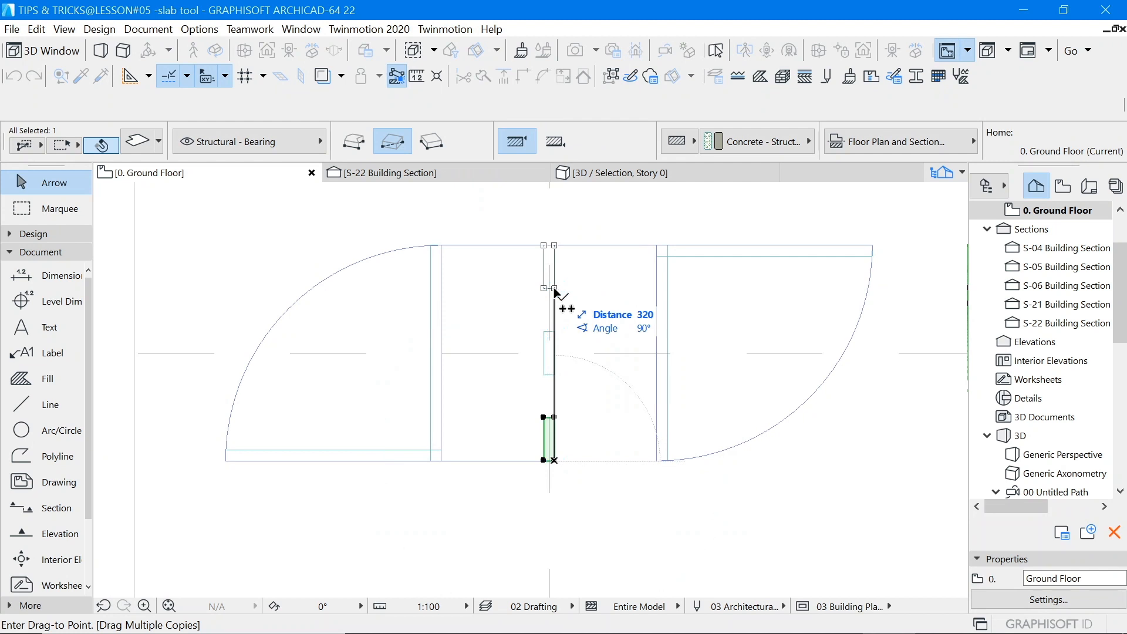
pyautogui.click(555, 289)
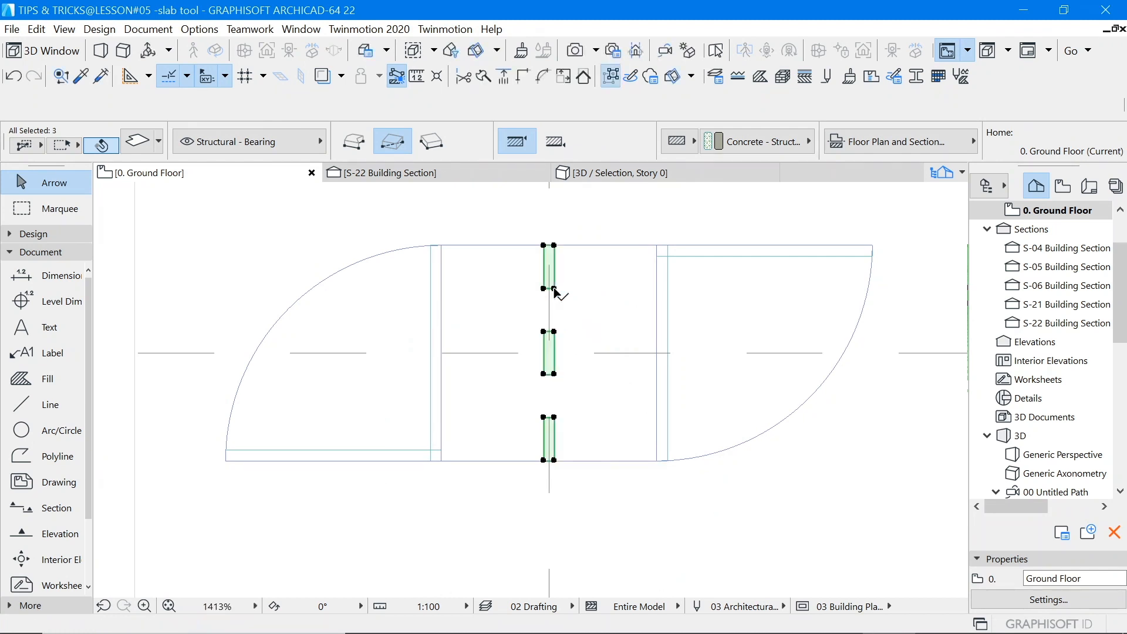
pyautogui.click(562, 225)
# Step: Enclose the whole bookshelf plan in a marquee and show its contents in 3D
pyautogui.scroll(-3, 552, 347)
pyautogui.scroll(4, 563, 345)
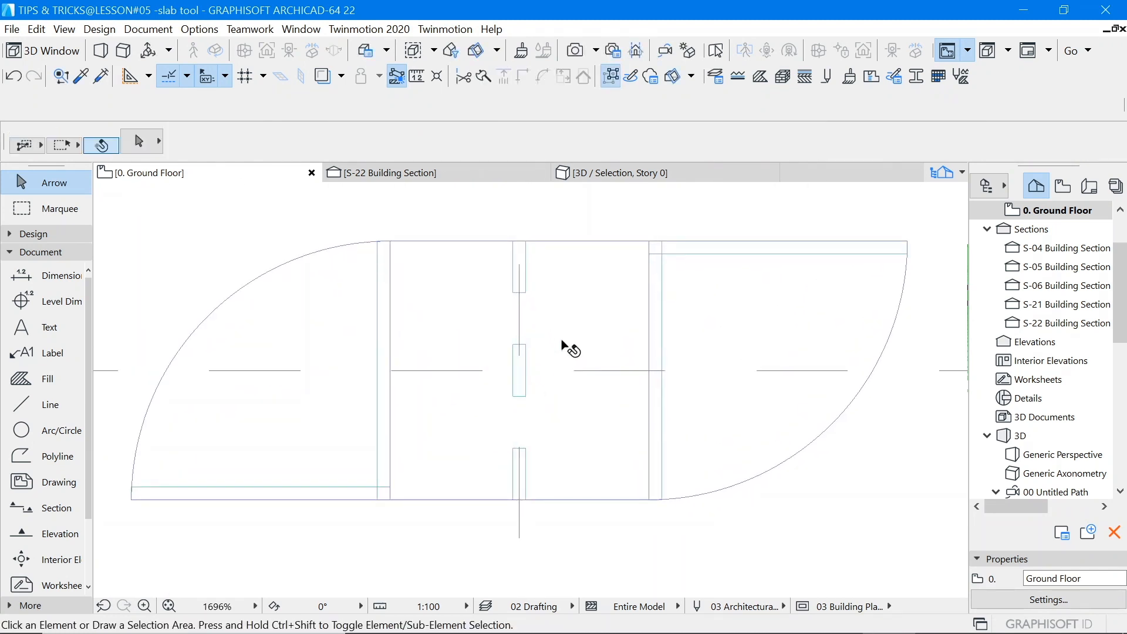
pyautogui.scroll(-5, 561, 347)
pyautogui.click(23, 210)
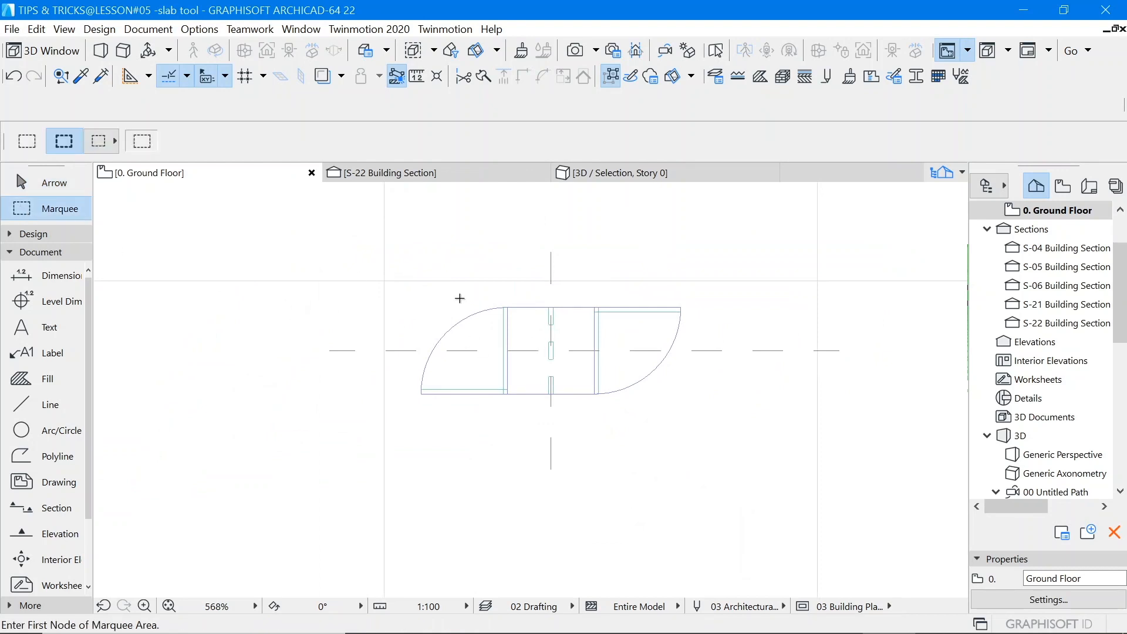
pyautogui.click(364, 254)
pyautogui.click(711, 442)
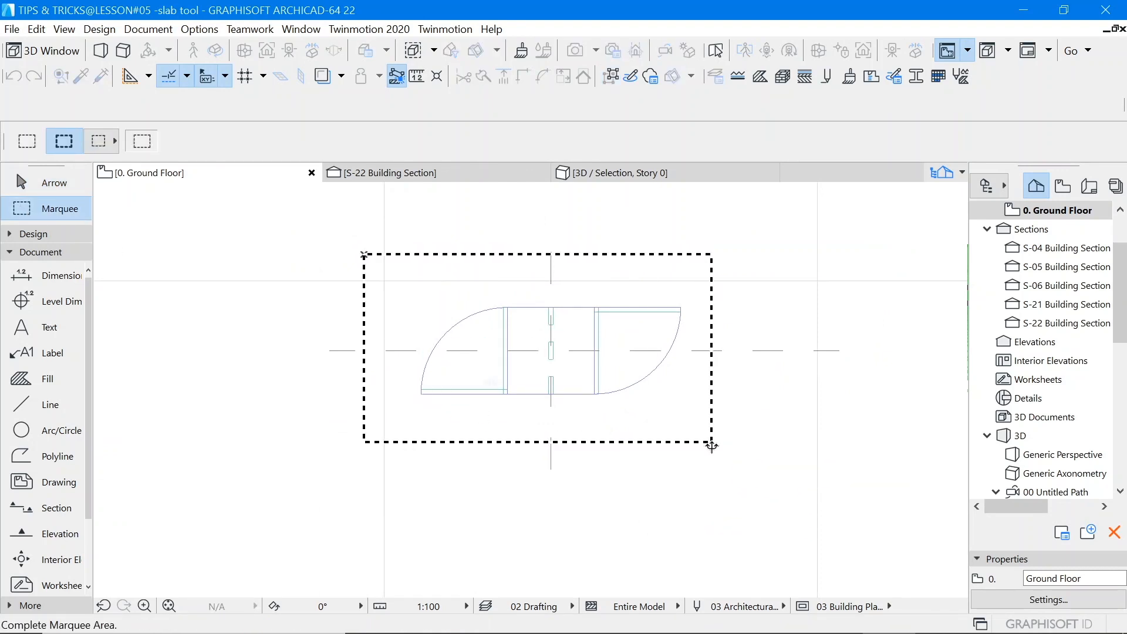
pyautogui.rightClick(779, 303)
pyautogui.click(832, 545)
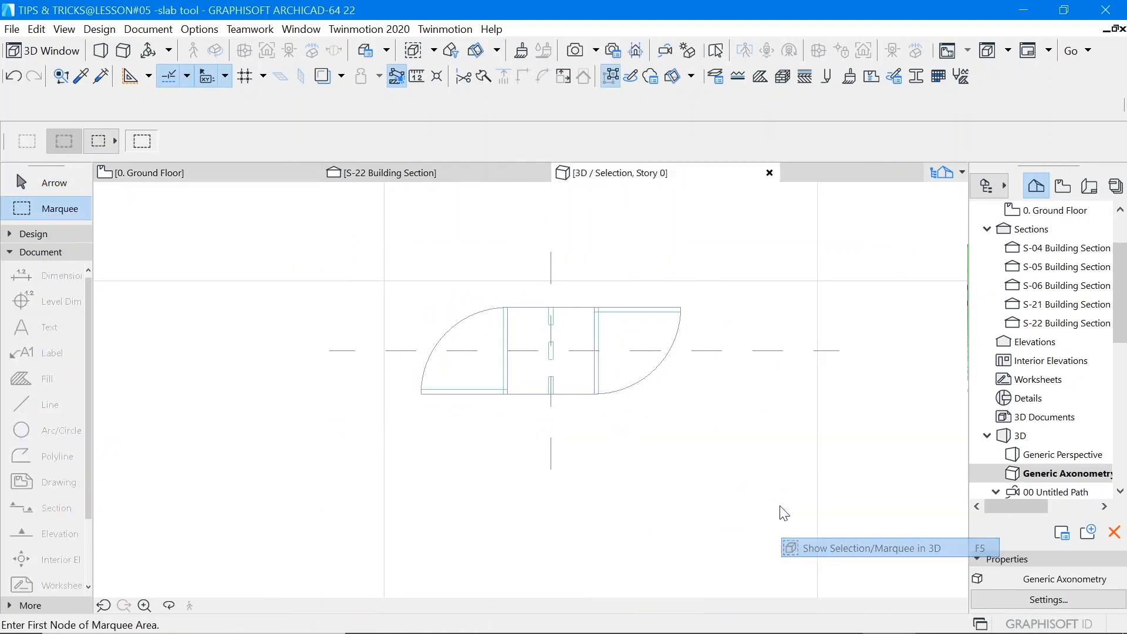
pyautogui.scroll(-5, 647, 352)
pyautogui.scroll(5, 476, 506)
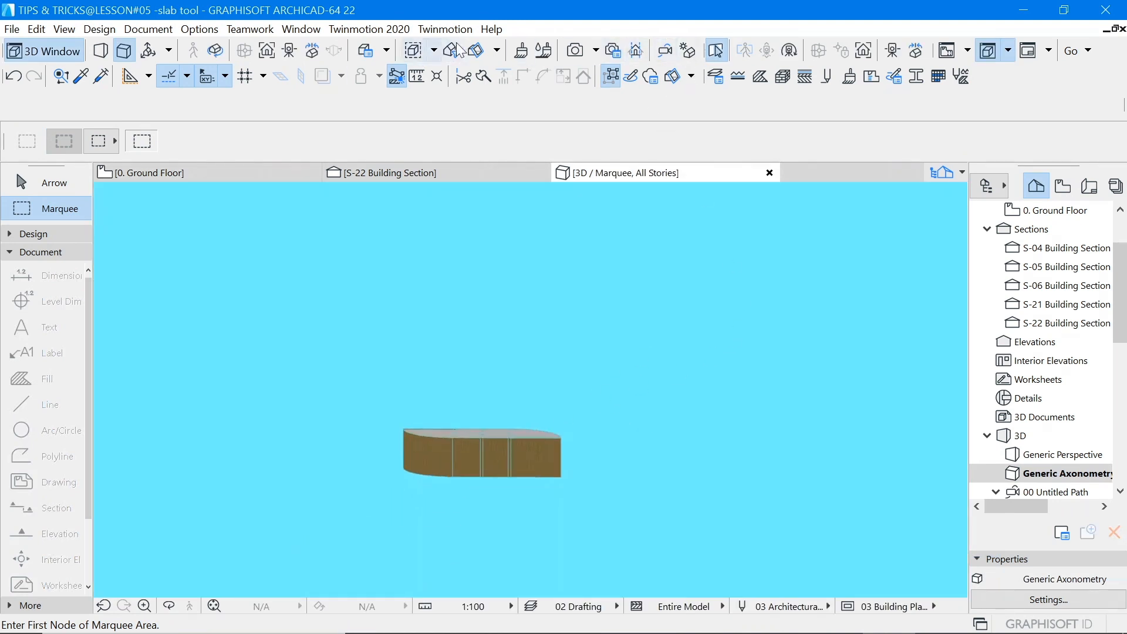
# Step: Examine the bookshelf block in 3D from an elevated angle
pyautogui.click(215, 51)
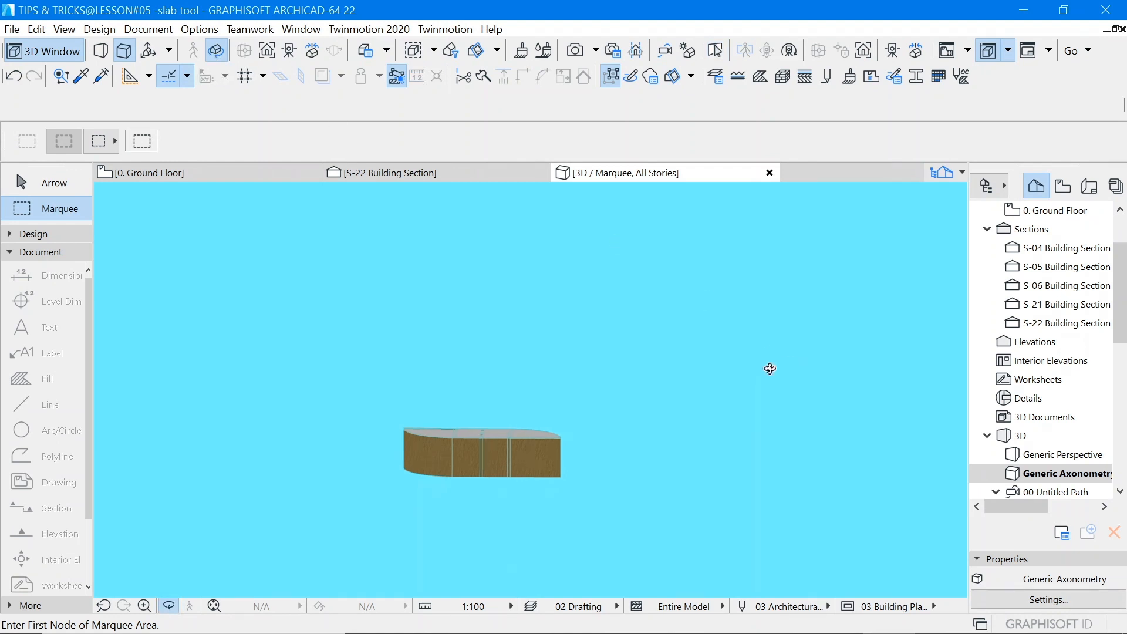
pyautogui.moveTo(769, 367); pyautogui.dragTo(493, 465)
pyautogui.scroll(3, 493, 465)
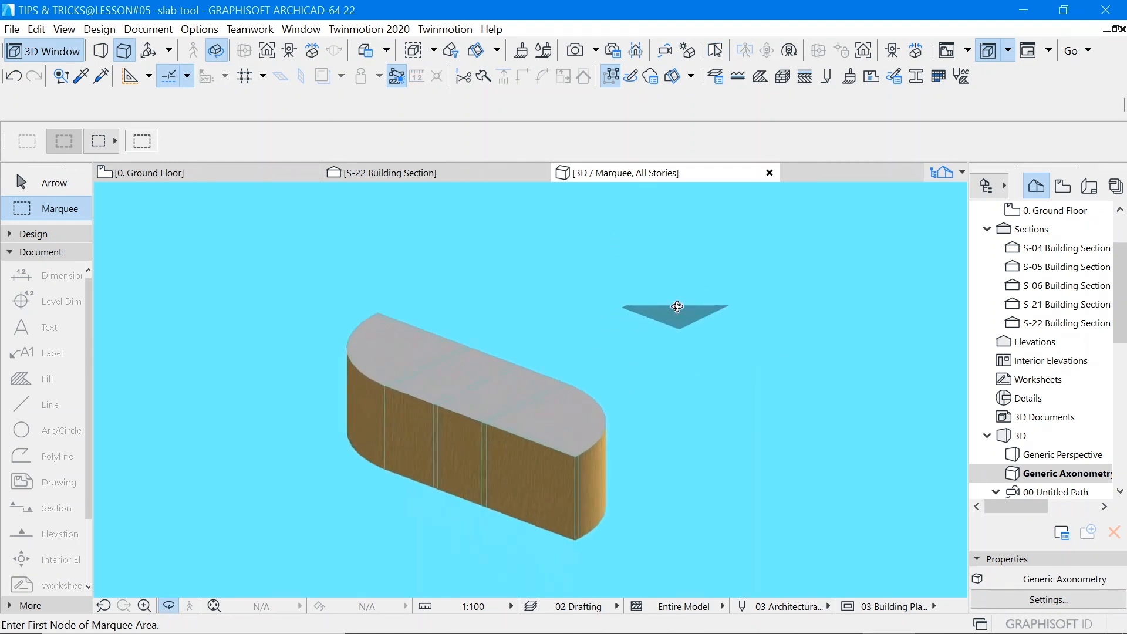
pyautogui.moveTo(685, 307); pyautogui.dragTo(751, 316)
pyautogui.scroll(-3, 740, 317)
pyautogui.scroll(2, 660, 382)
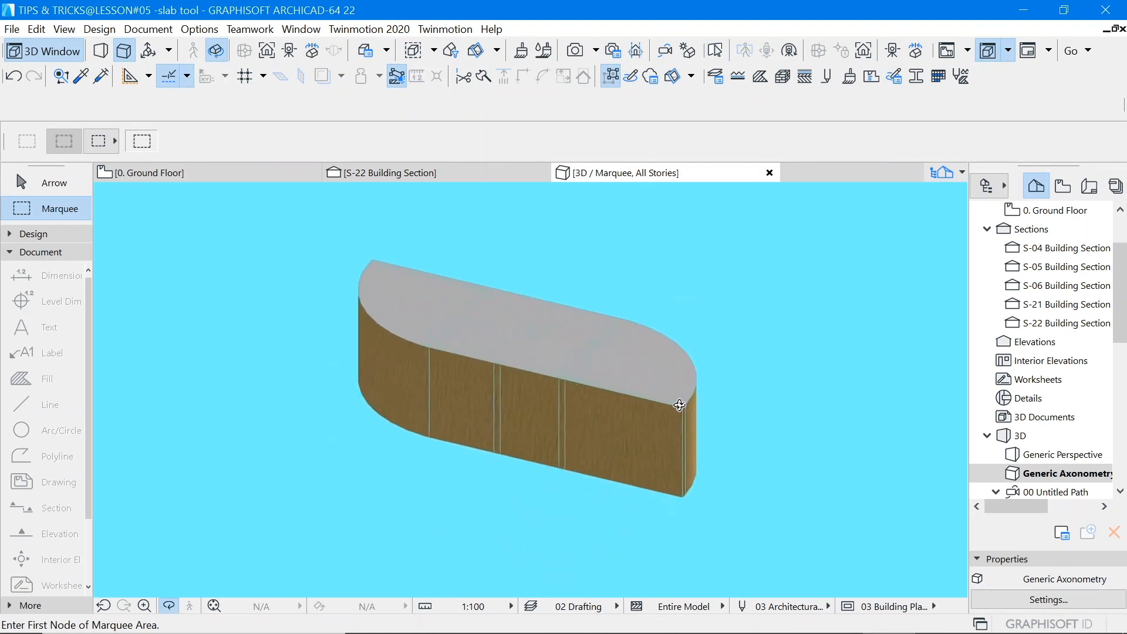
pyautogui.scroll(-2, 666, 376)
pyautogui.scroll(2, 616, 344)
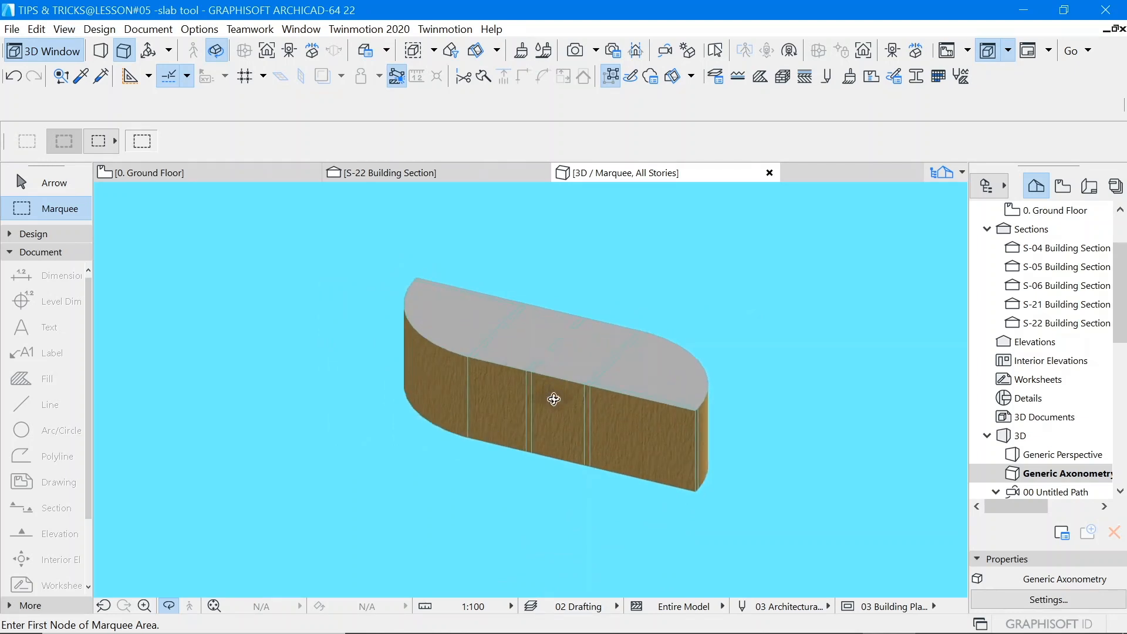
# Step: Set the thickness of the right rounded compartment's slab to 20
pyautogui.click(24, 183)
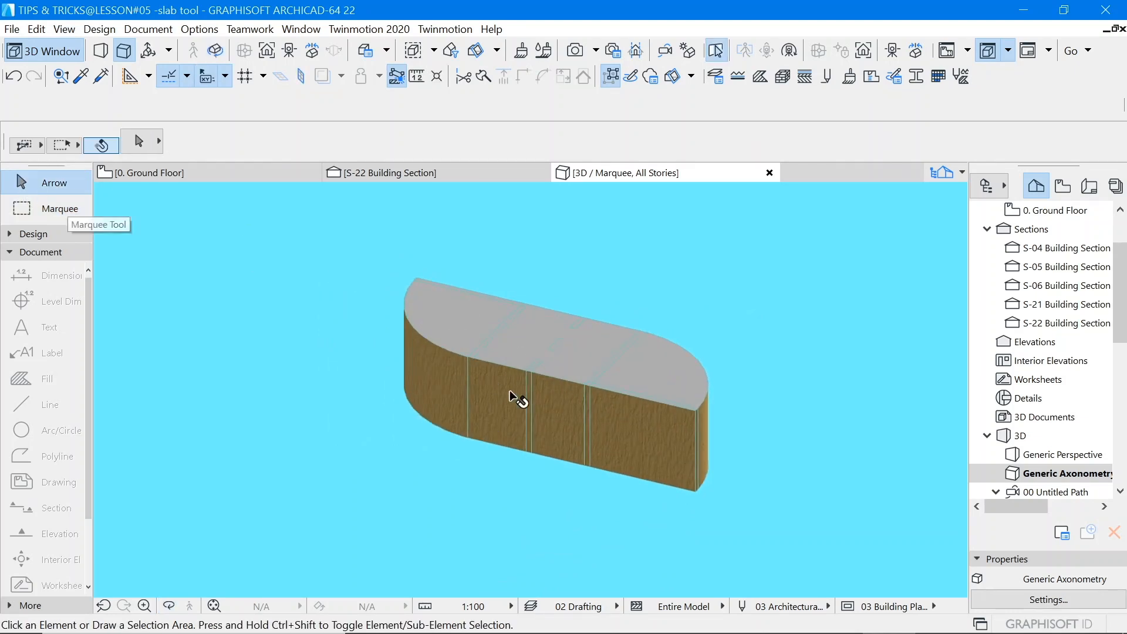
pyautogui.click(628, 371)
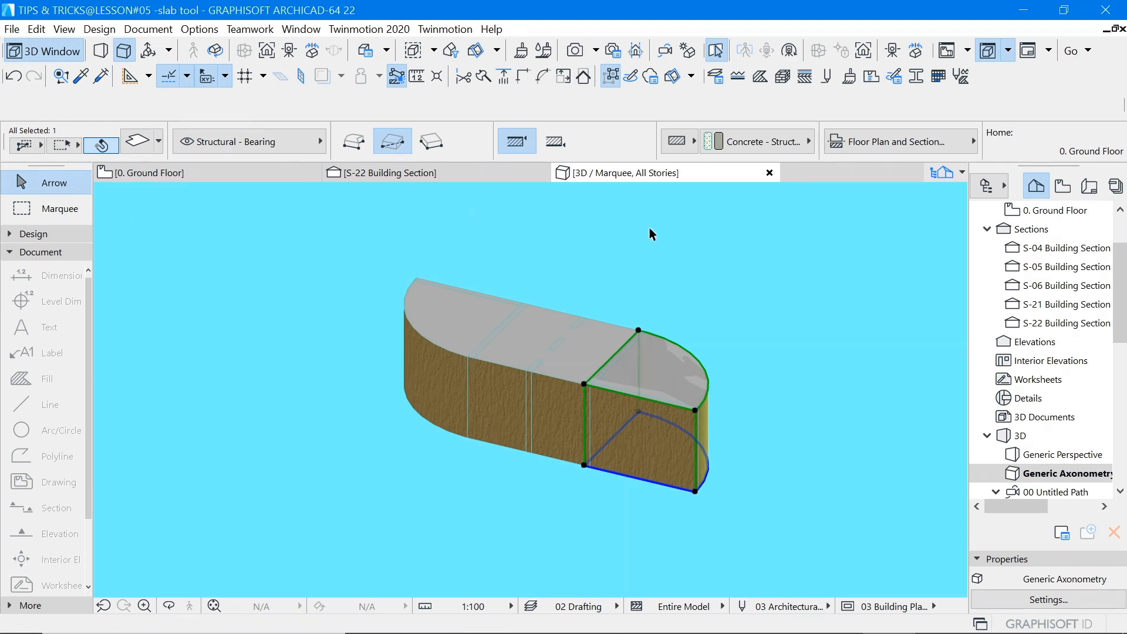
pyautogui.keyDown('shift'); pyautogui.moveTo(650, 428); pyautogui.dragTo(657, 427, button='middle'); pyautogui.keyUp('shift')
pyautogui.scroll(-5, 669, 147)
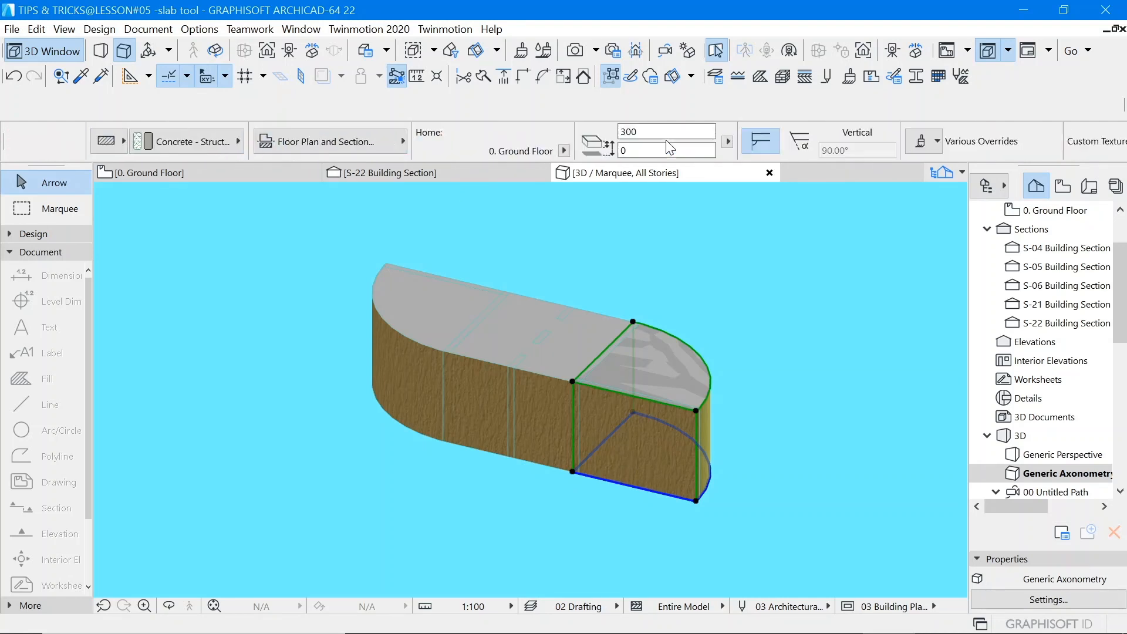
pyautogui.press('BackSpace')
pyautogui.press('BackSpace')
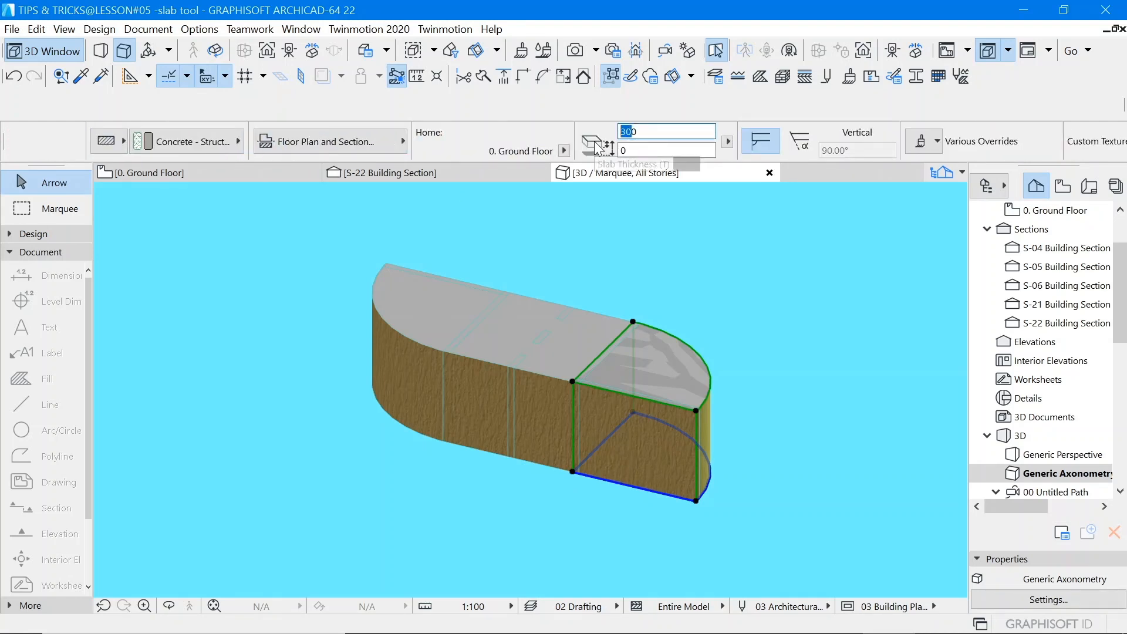
pyautogui.write('20')
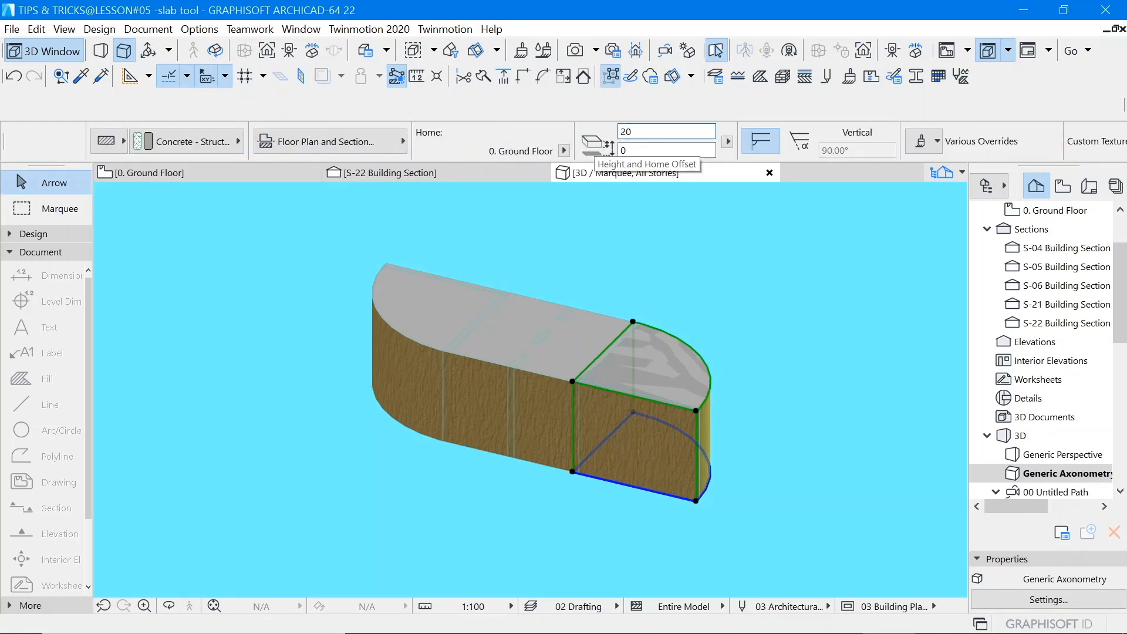
pyautogui.press('Return')
pyautogui.scroll(2, 756, 540)
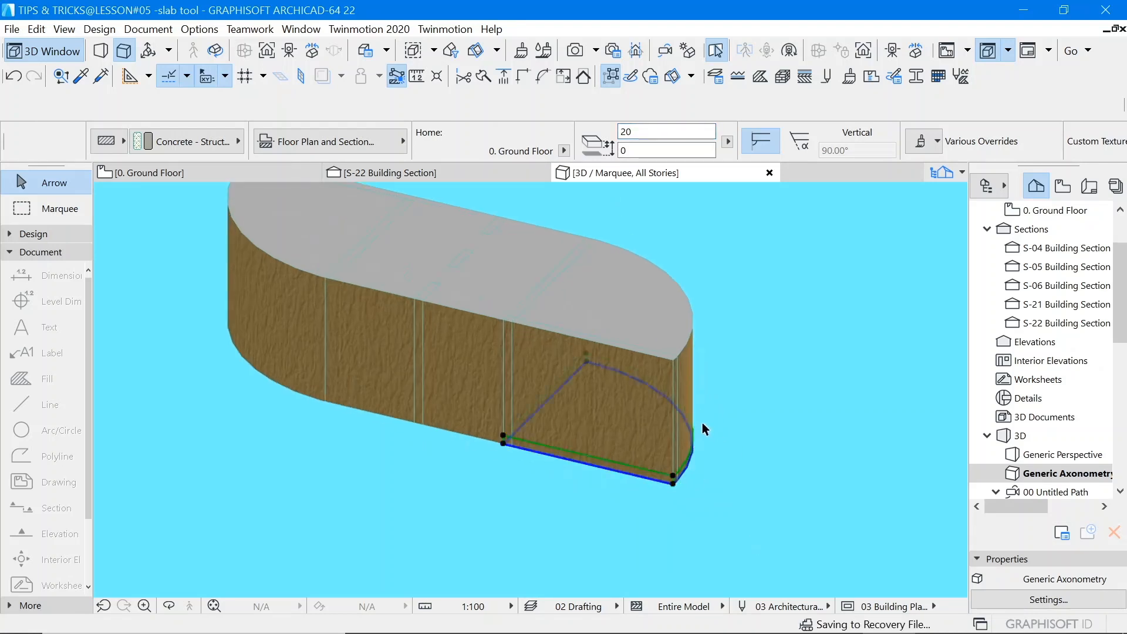
pyautogui.scroll(-2, 651, 414)
pyautogui.scroll(2, 648, 412)
pyautogui.scroll(1, 649, 412)
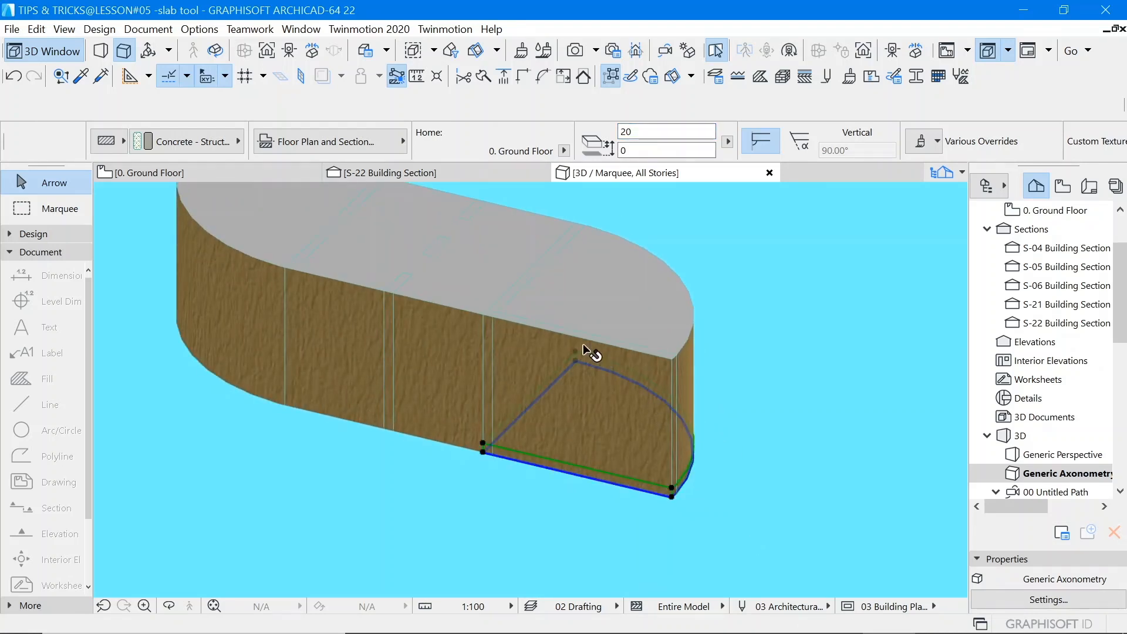
# Step: Set the thickness of the slab covering the whole rounded outline to 20
pyautogui.hotkey('ctrl', 'z')
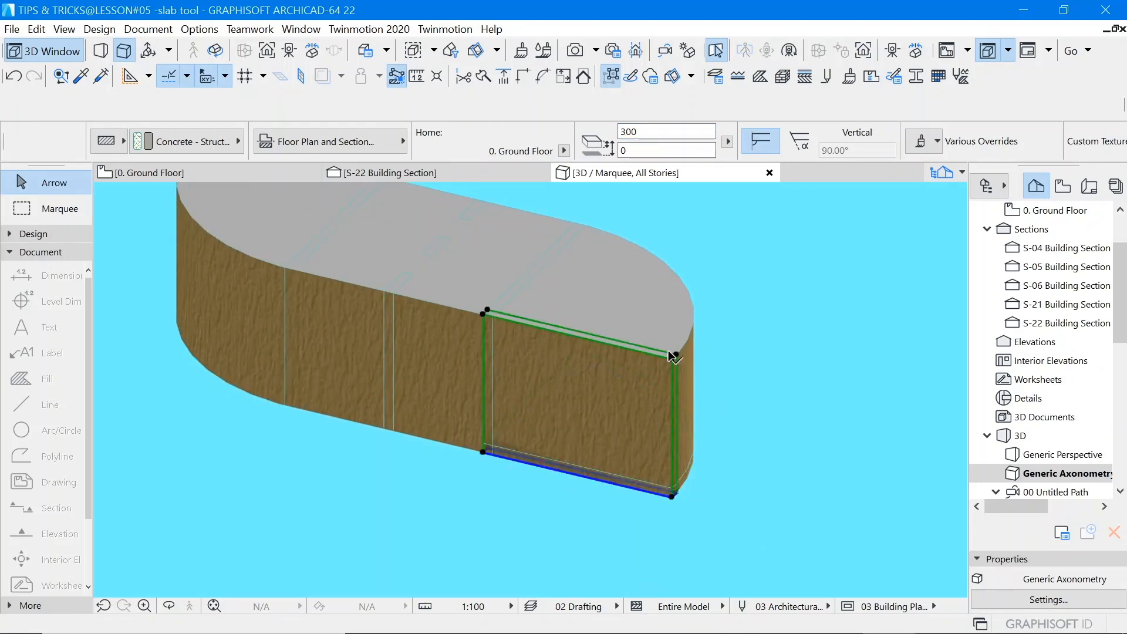
pyautogui.click(600, 302)
pyautogui.scroll(-2, 704, 421)
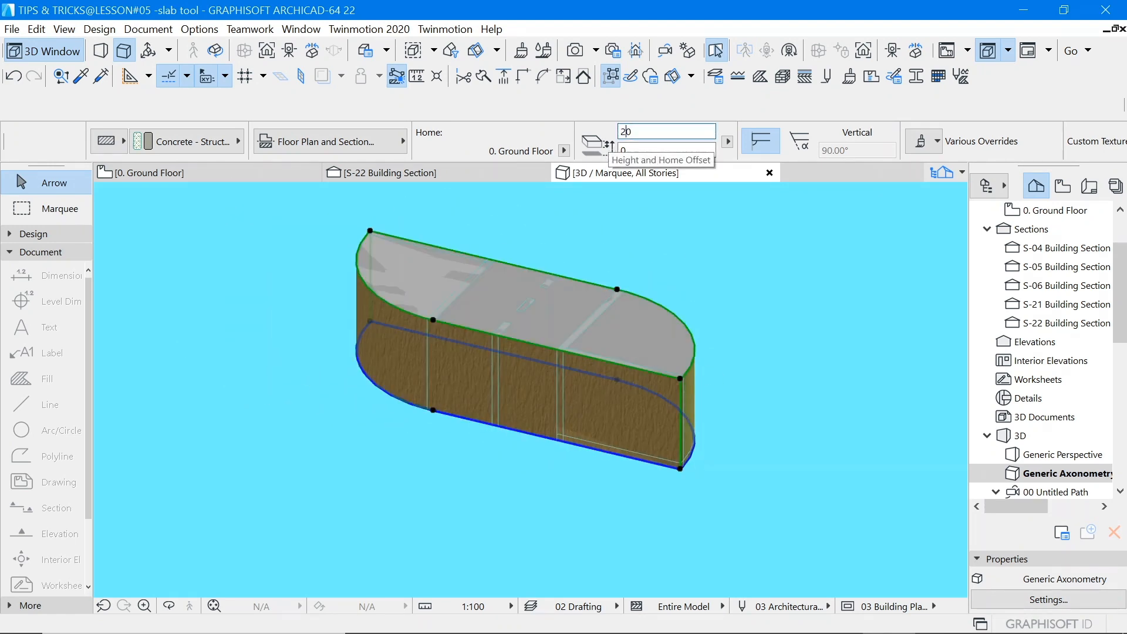
pyautogui.press('Return')
pyautogui.click(722, 373)
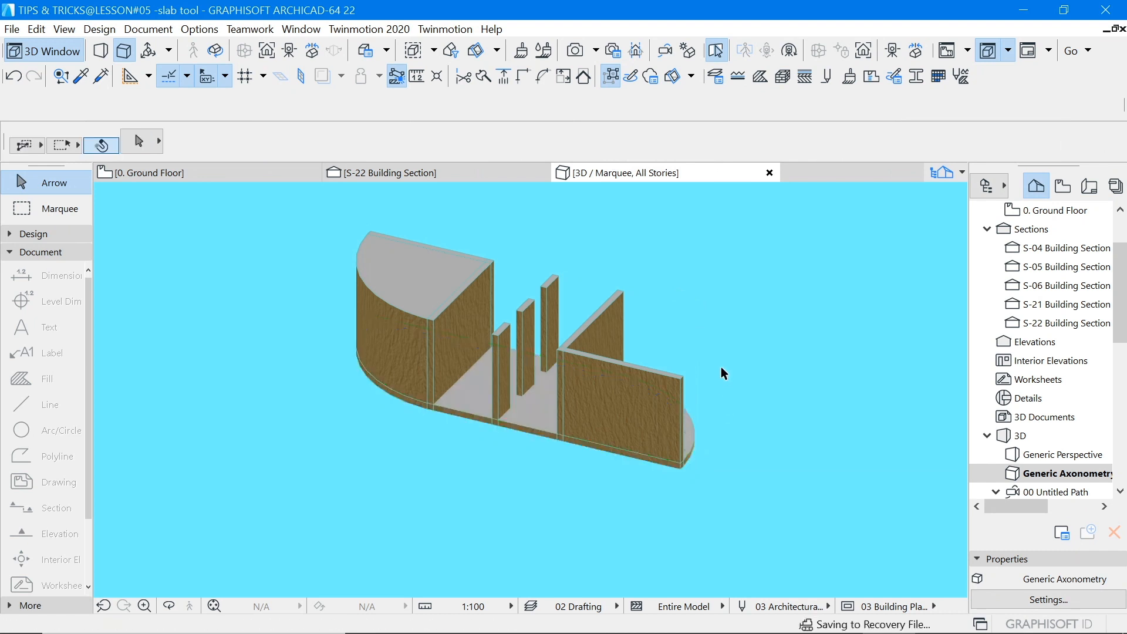
# Step: Pick up the settings of the 20-thick rounded base slab and transfer them to the left rounded compartment's slab
pyautogui.keyDown('alt'); pyautogui.click(702, 434); pyautogui.keyUp('alt')
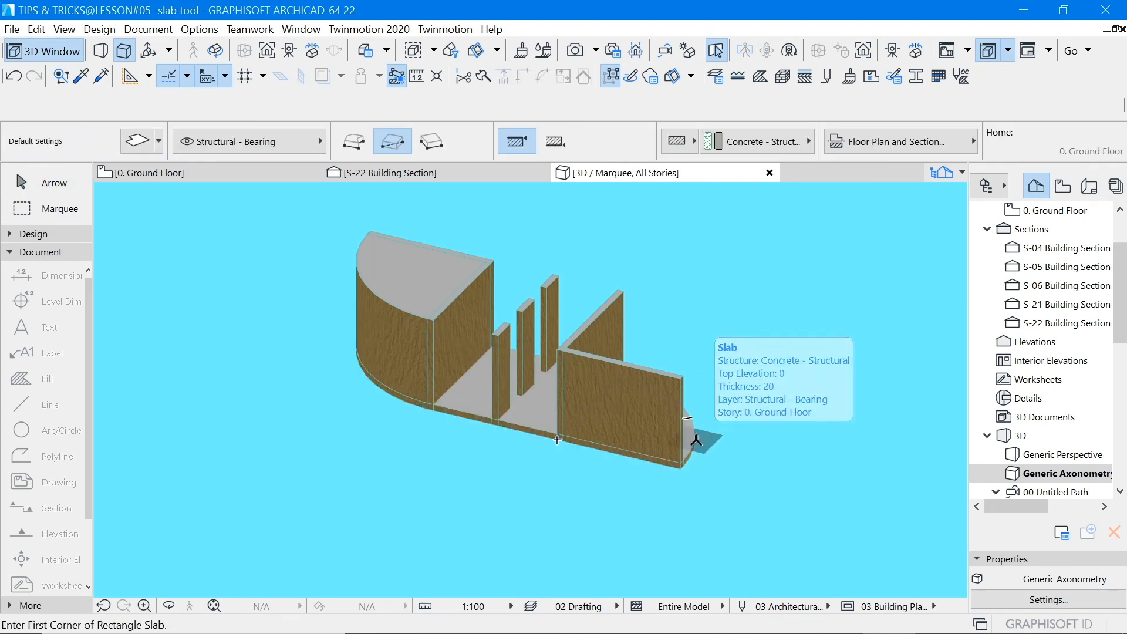
pyautogui.keyDown('ctrl'); pyautogui.click(439, 262); pyautogui.keyUp('ctrl')
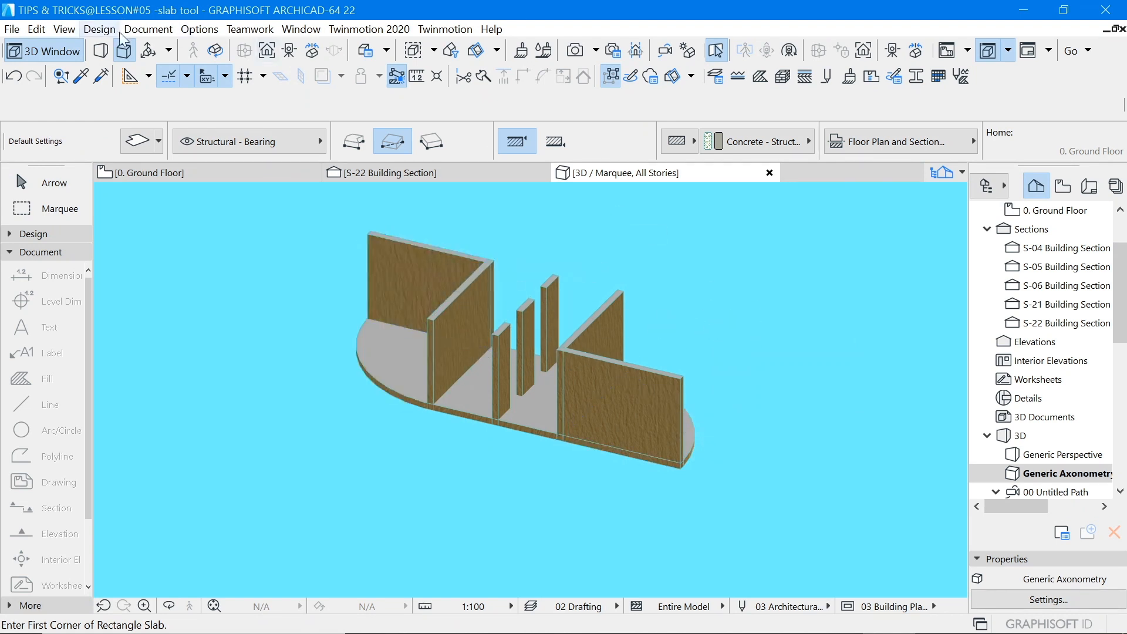
# Step: Trim the left divider slab's underside up to the top face of the base slab by changing its thickness
pyautogui.click(216, 55)
pyautogui.moveTo(438, 498); pyautogui.dragTo(583, 392)
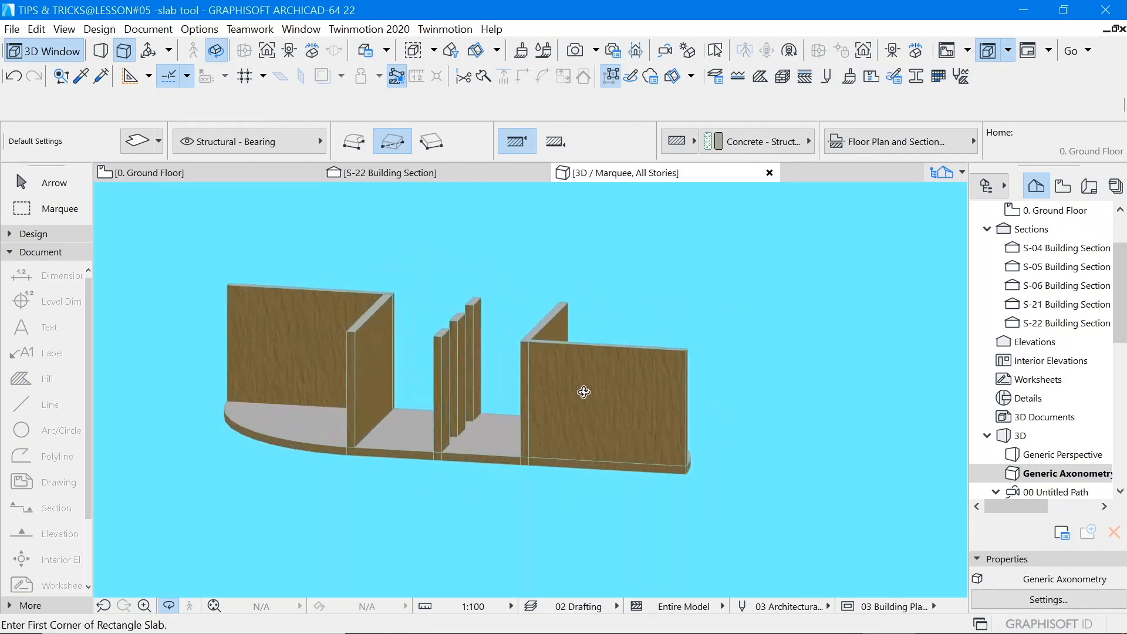
pyautogui.click(714, 52)
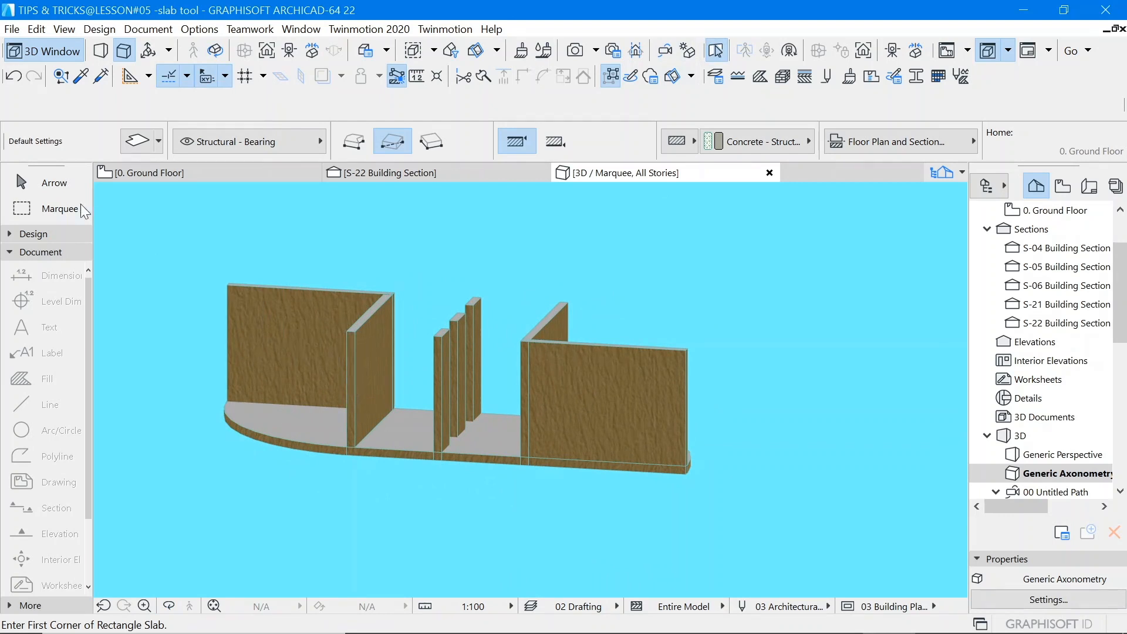
pyautogui.click(54, 183)
pyautogui.click(441, 401)
pyautogui.scroll(4, 466, 395)
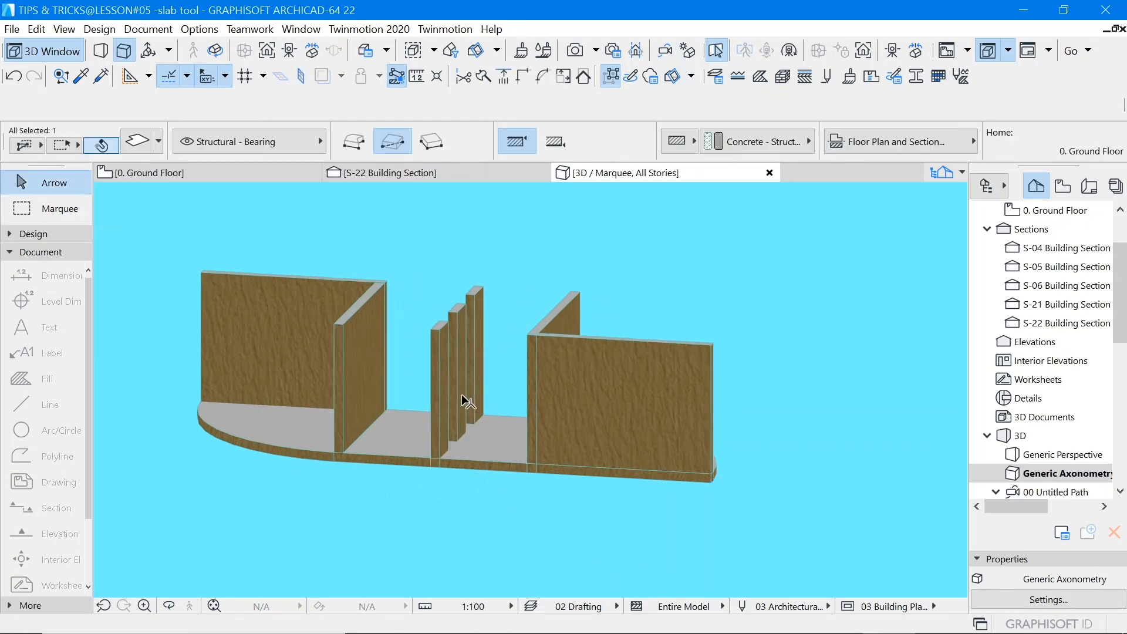
pyautogui.click(301, 407)
pyautogui.scroll(4, 292, 490)
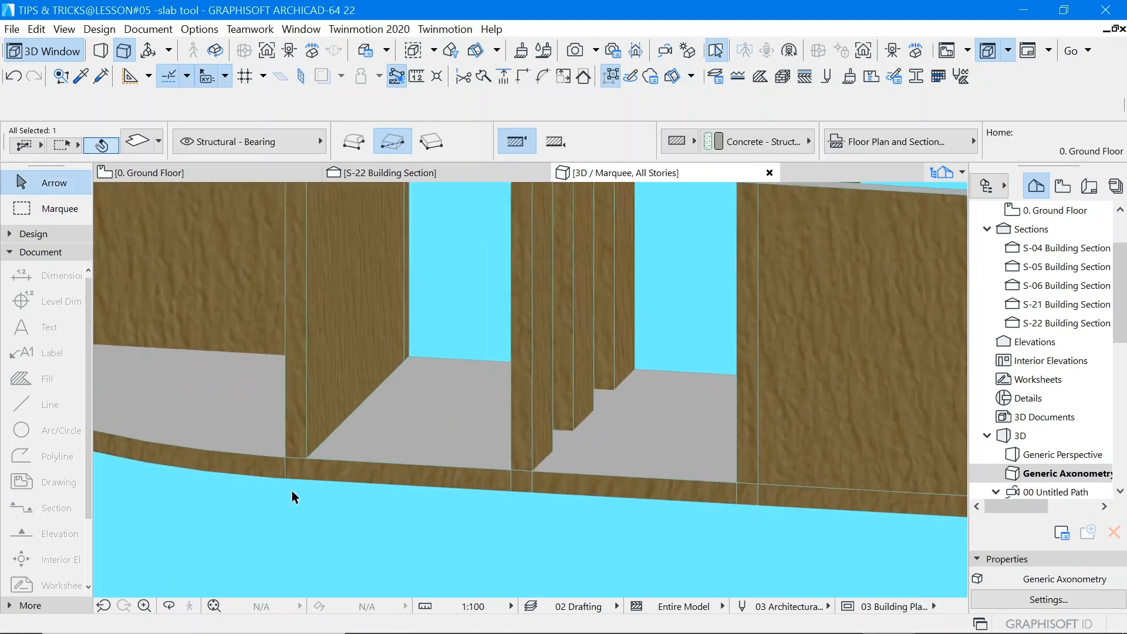
pyautogui.click(308, 478)
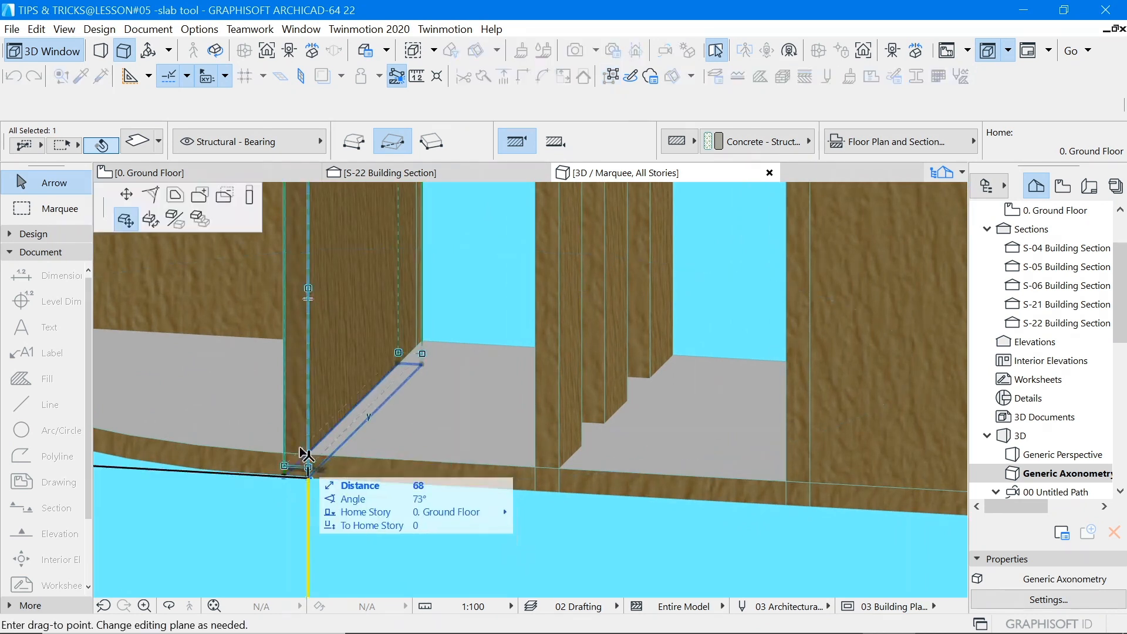
pyautogui.click(249, 197)
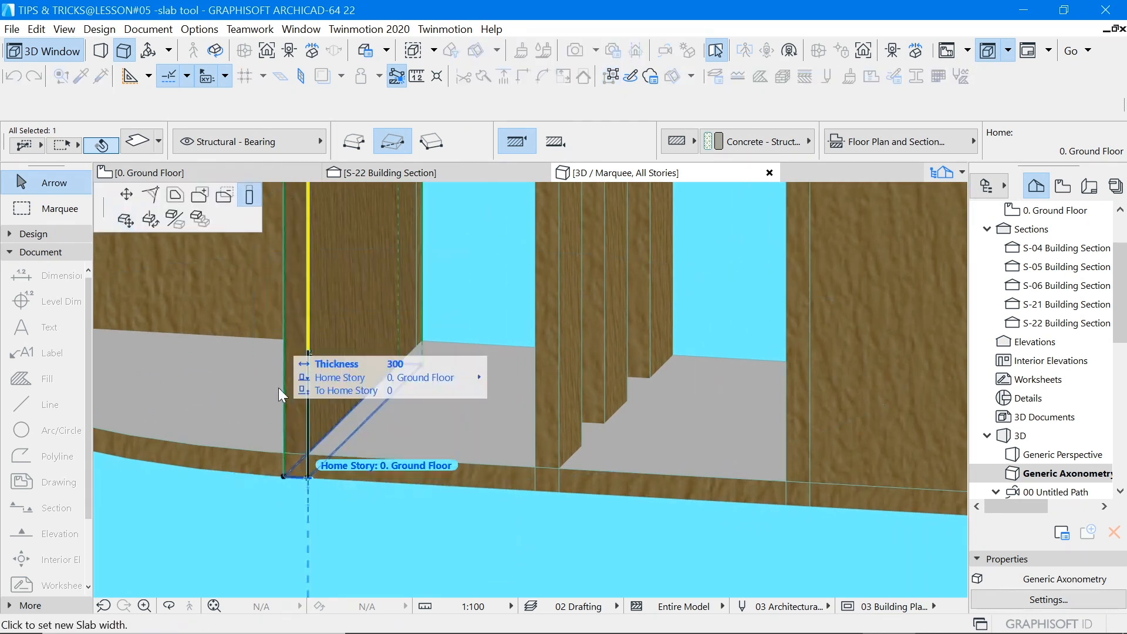
pyautogui.click(309, 451)
pyautogui.scroll(-6, 418, 456)
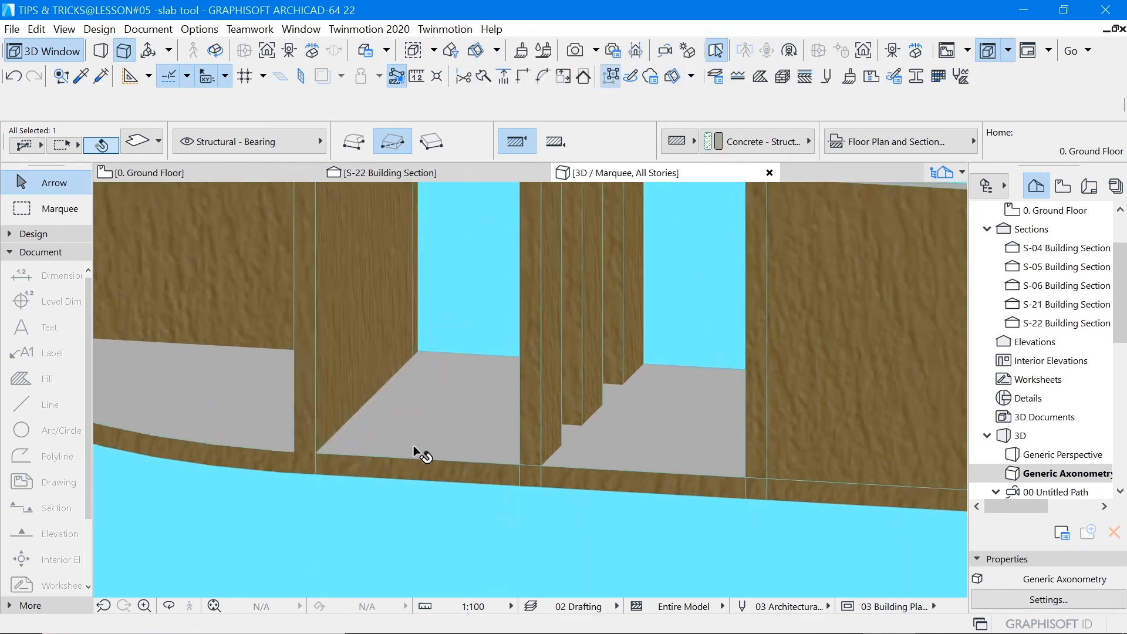
# Step: Pick up the trimmed left divider slab's settings and transfer them to the other upright slabs
pyautogui.keyDown('alt'); pyautogui.click(365, 364); pyautogui.keyUp('alt')
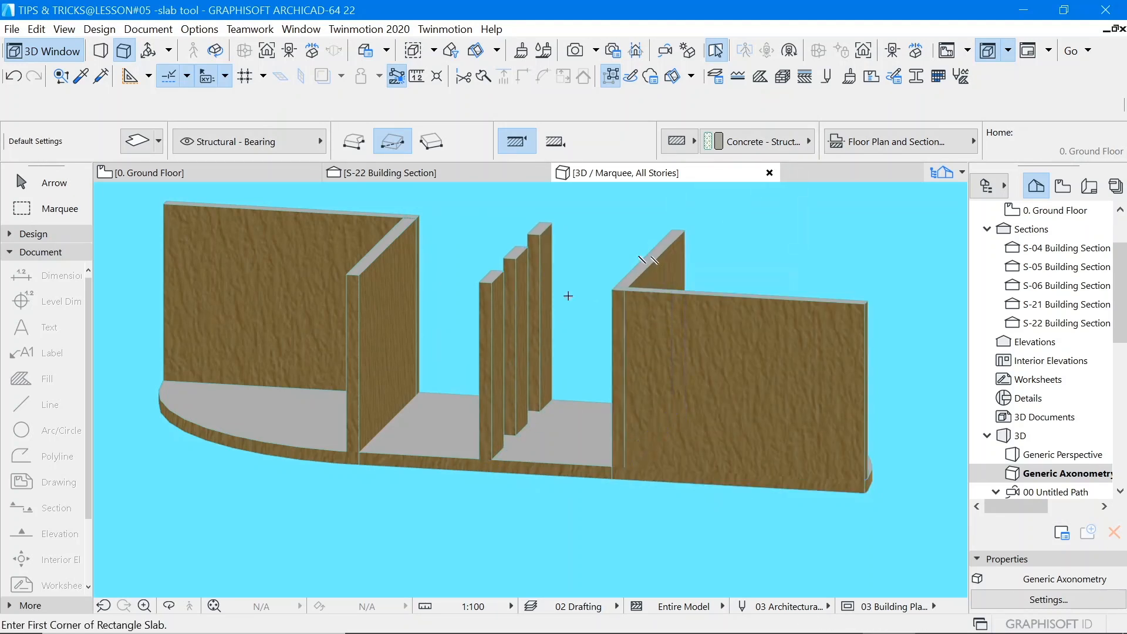
pyautogui.scroll(-2, 543, 360)
pyautogui.scroll(-1, 543, 361)
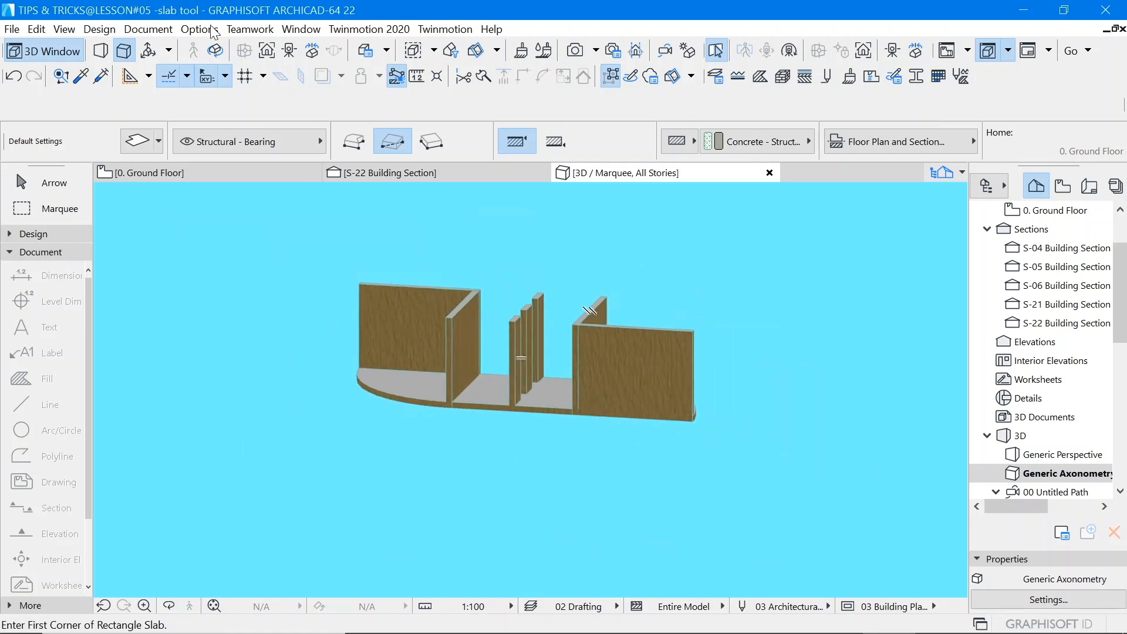
pyautogui.keyDown('shift'); pyautogui.moveTo(786, 405); pyautogui.dragTo(76, 221, button='middle'); pyautogui.keyUp('shift')
# Step: Examine the reference bookshelf image on the ground floor plan and compare it with the shelf block in 3D
pyautogui.click(165, 173)
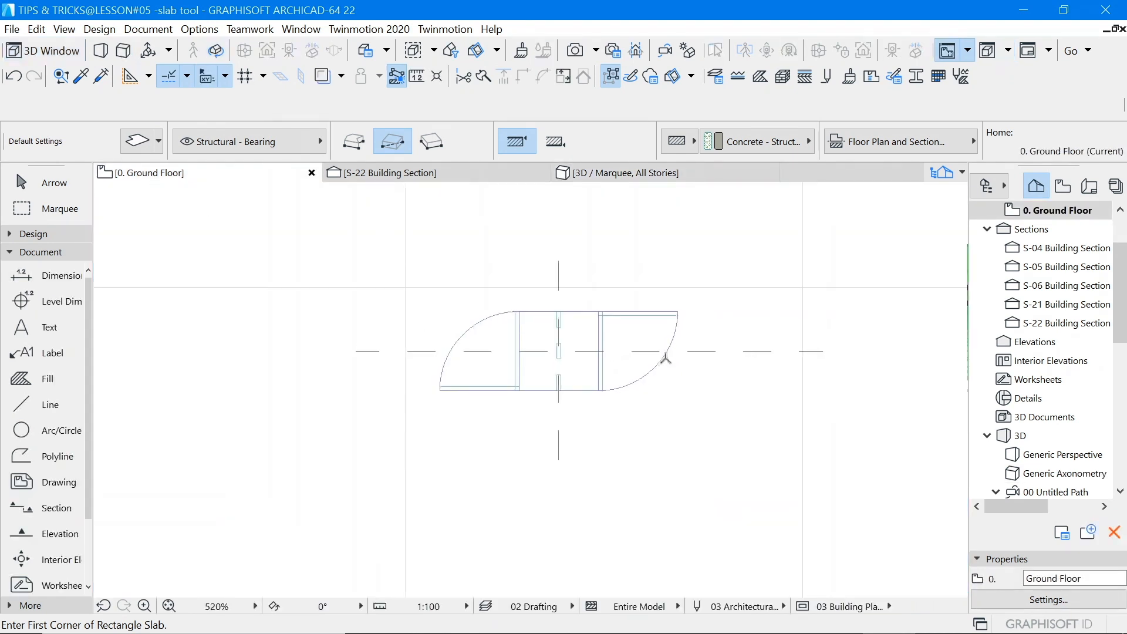
pyautogui.scroll(-10, 667, 358)
pyautogui.scroll(4, 475, 396)
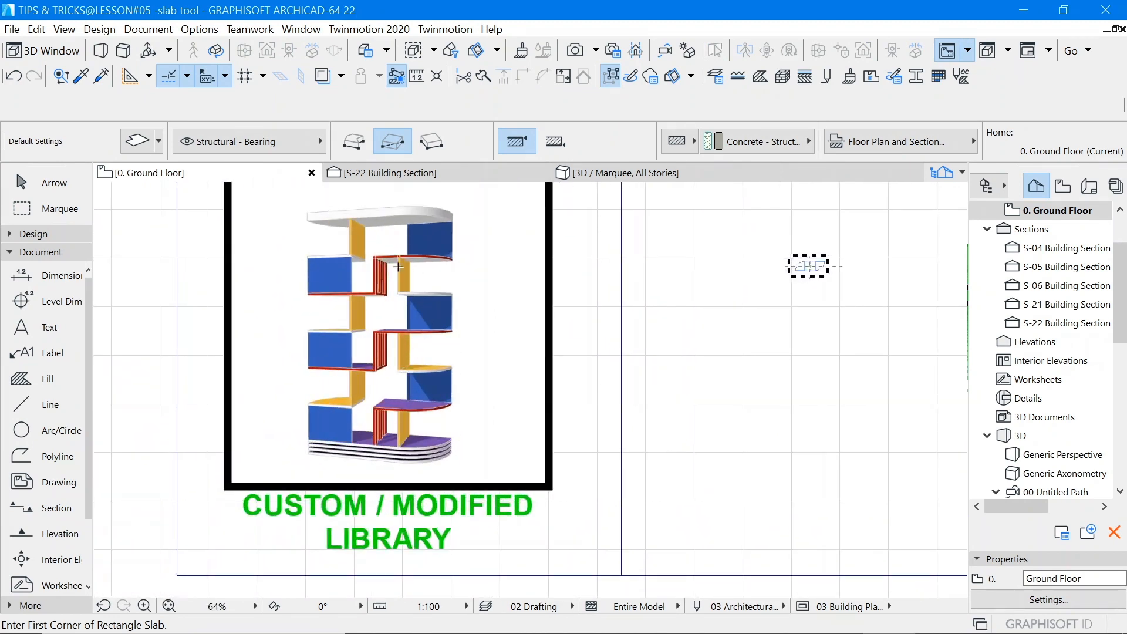
pyautogui.scroll(-9, 424, 296)
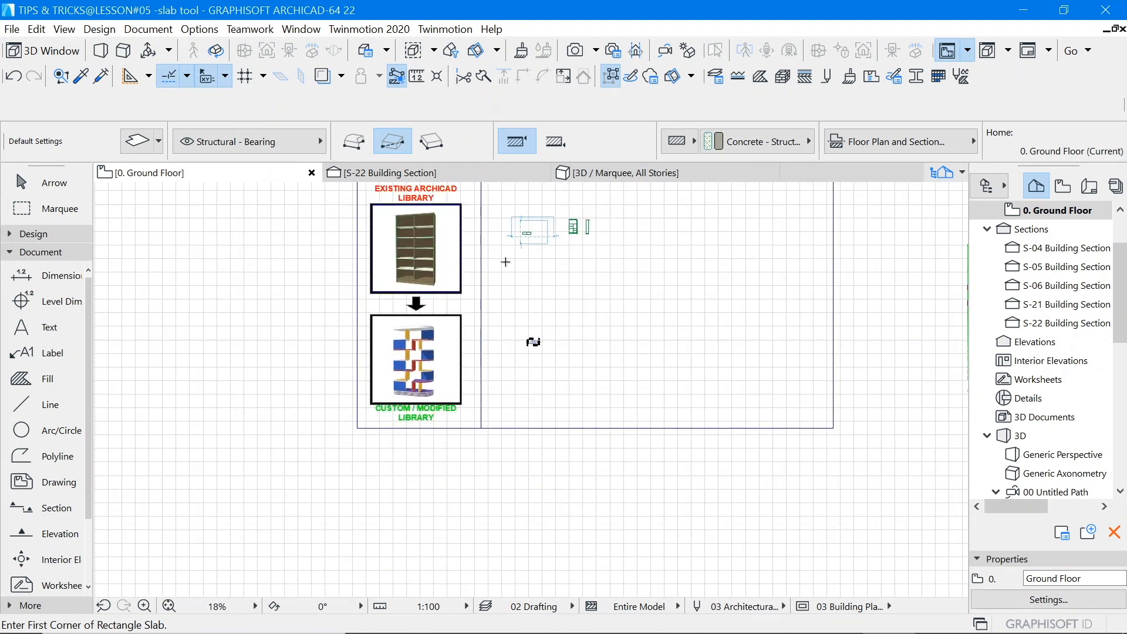
pyautogui.scroll(14, 533, 340)
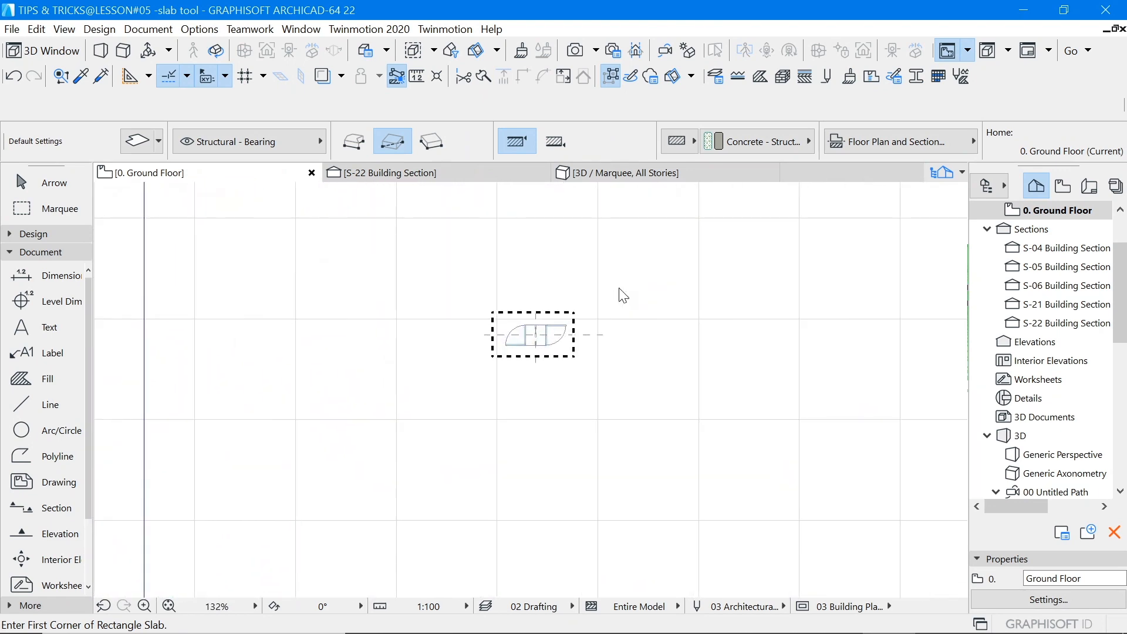
pyautogui.rightClick(623, 295)
pyautogui.click(707, 535)
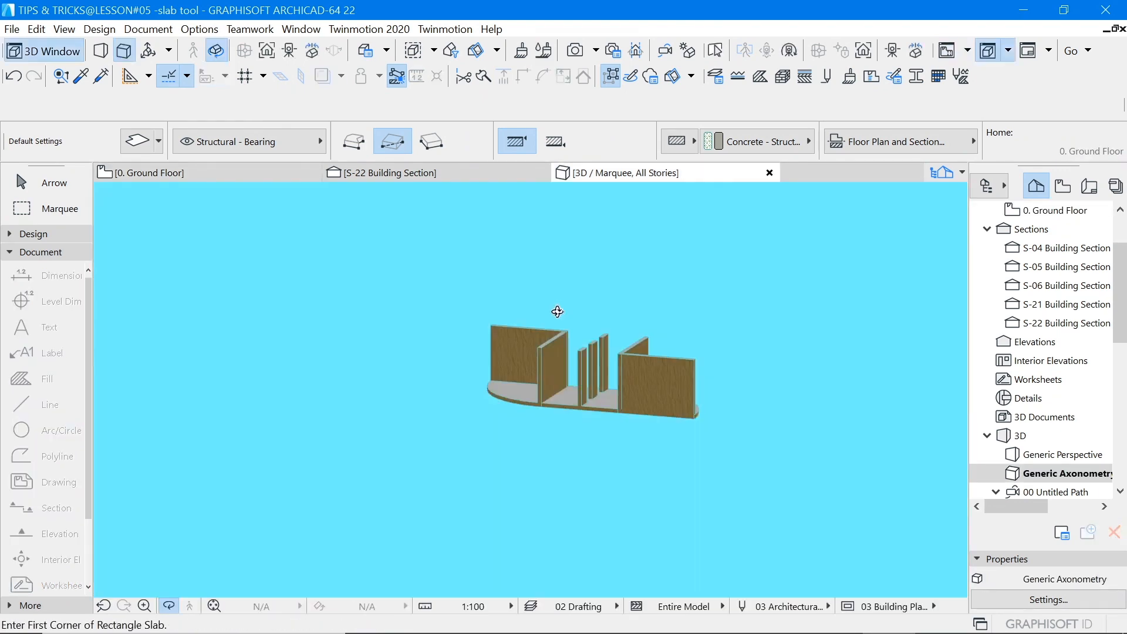
pyautogui.scroll(4, 607, 337)
pyautogui.scroll(-5, 259, 332)
pyautogui.scroll(-4, 507, 470)
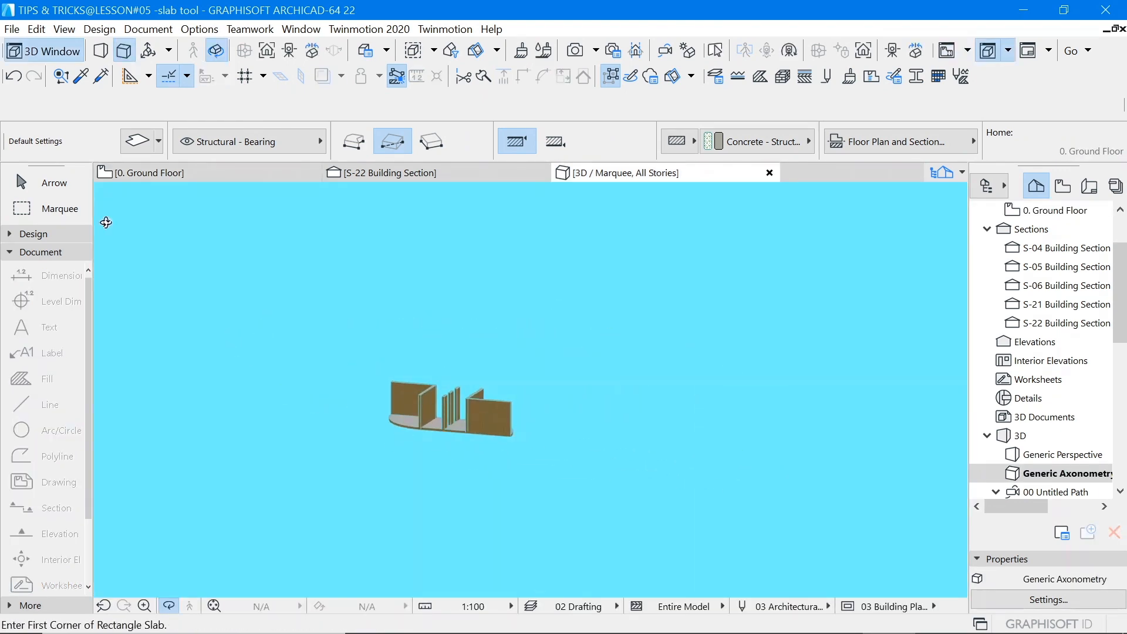
# Step: Select all the upright slabs and both rounded compartment slabs, excluding the base slab that covers the whole outline
pyautogui.click(51, 181)
pyautogui.scroll(3, 417, 400)
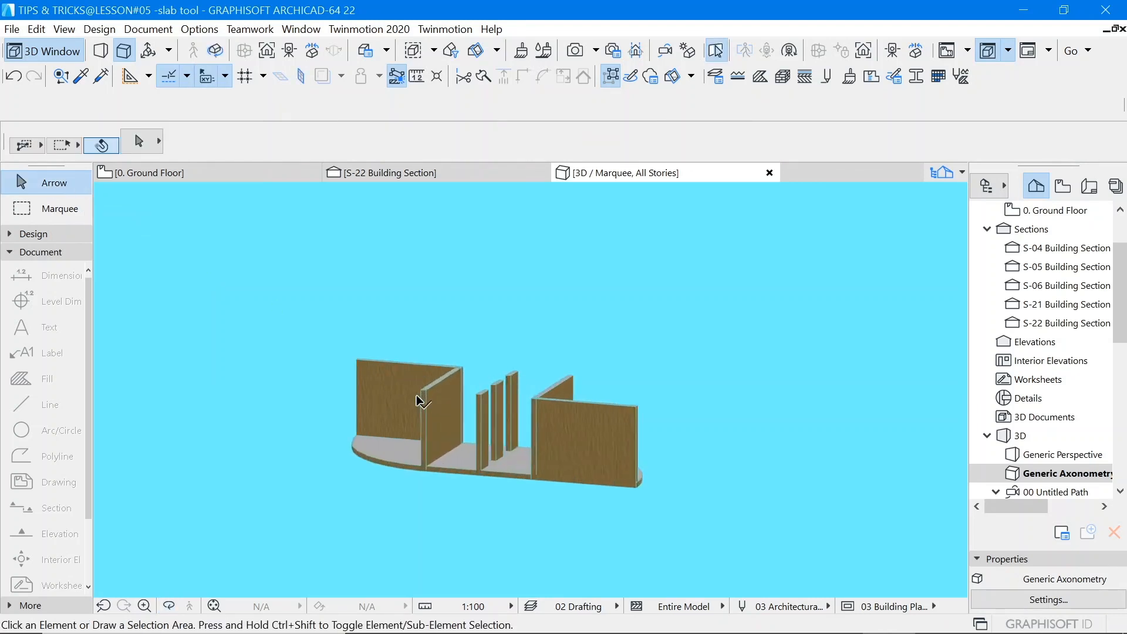
pyautogui.click(437, 427)
pyautogui.click(664, 473)
pyautogui.moveTo(748, 313); pyautogui.dragTo(357, 523)
pyautogui.click(275, 535)
pyautogui.scroll(-4, 426, 528)
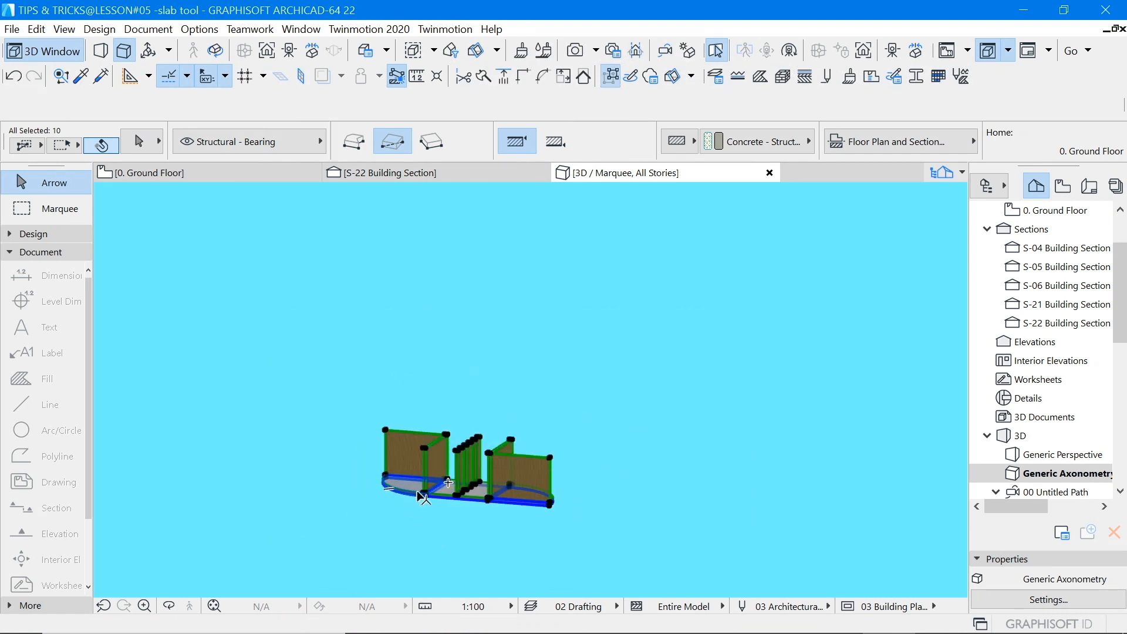
pyautogui.keyDown('shift'); pyautogui.click(441, 497); pyautogui.keyUp('shift')
pyautogui.scroll(3, 556, 495)
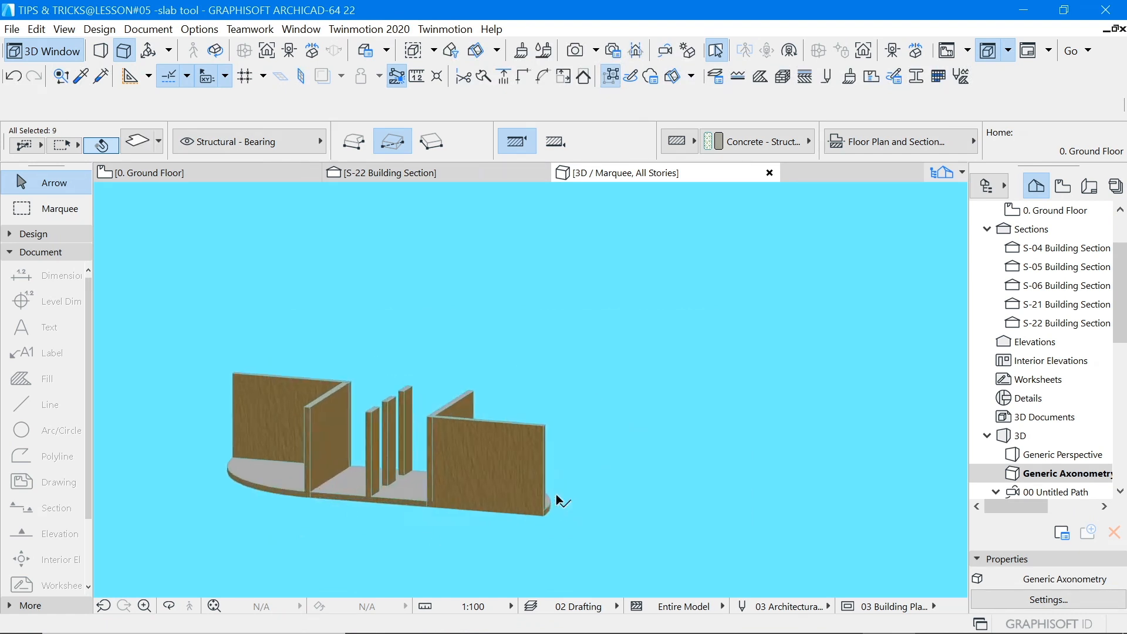
# Step: Try to stack elevated copies of the selected slabs using Multiply with the Elevate and Increment options
pyautogui.scroll(3, 545, 516)
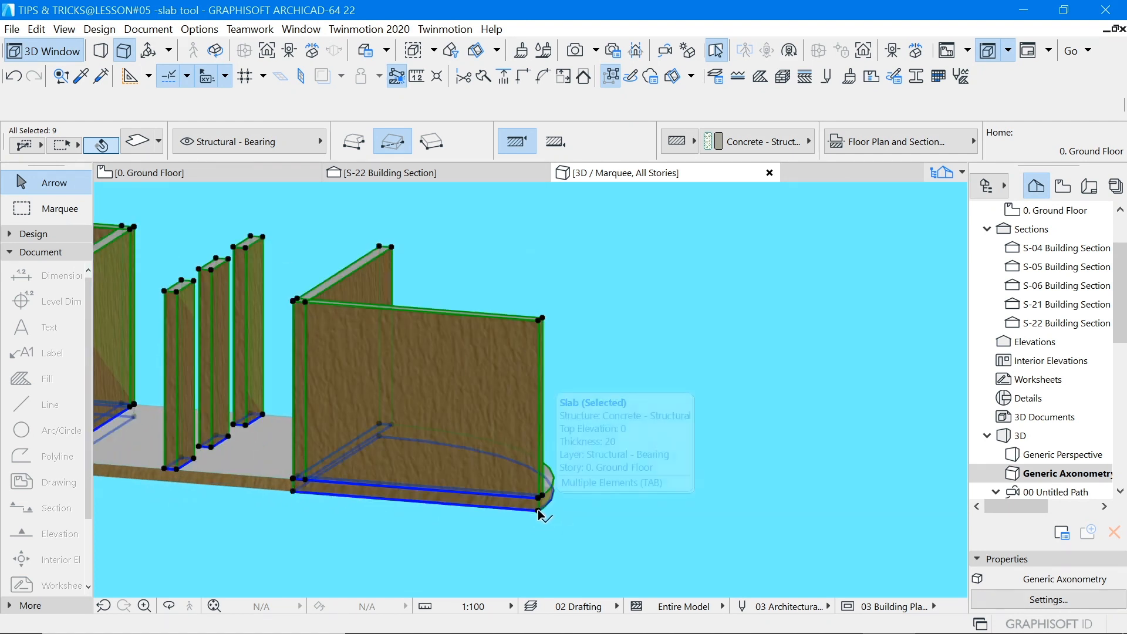
pyautogui.click(540, 514)
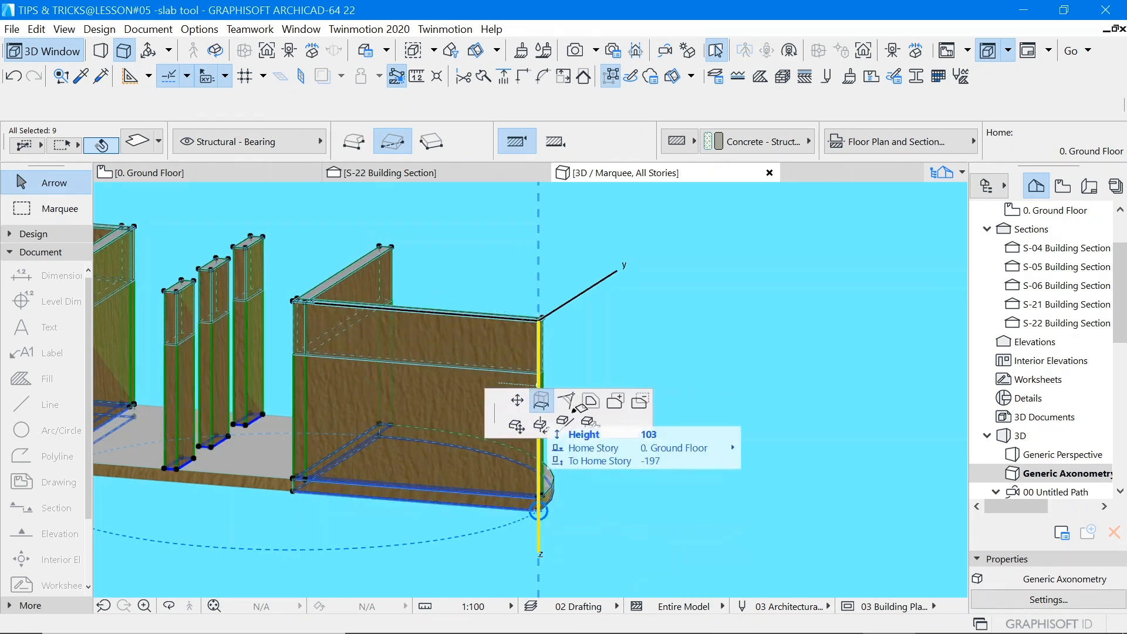
pyautogui.click(199, 218)
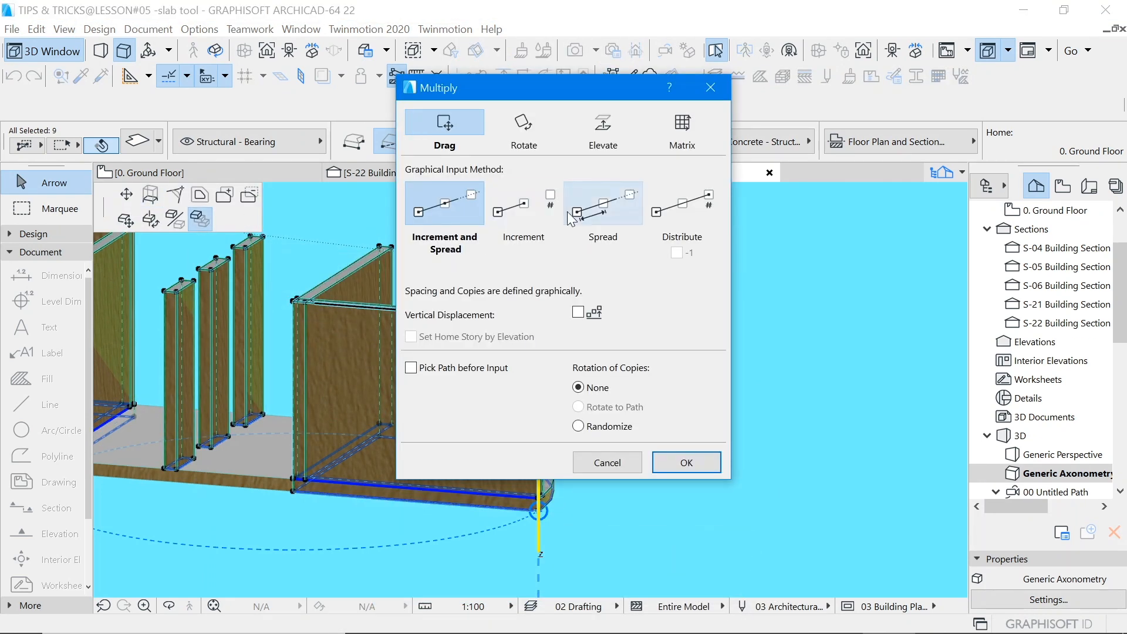
pyautogui.click(603, 147)
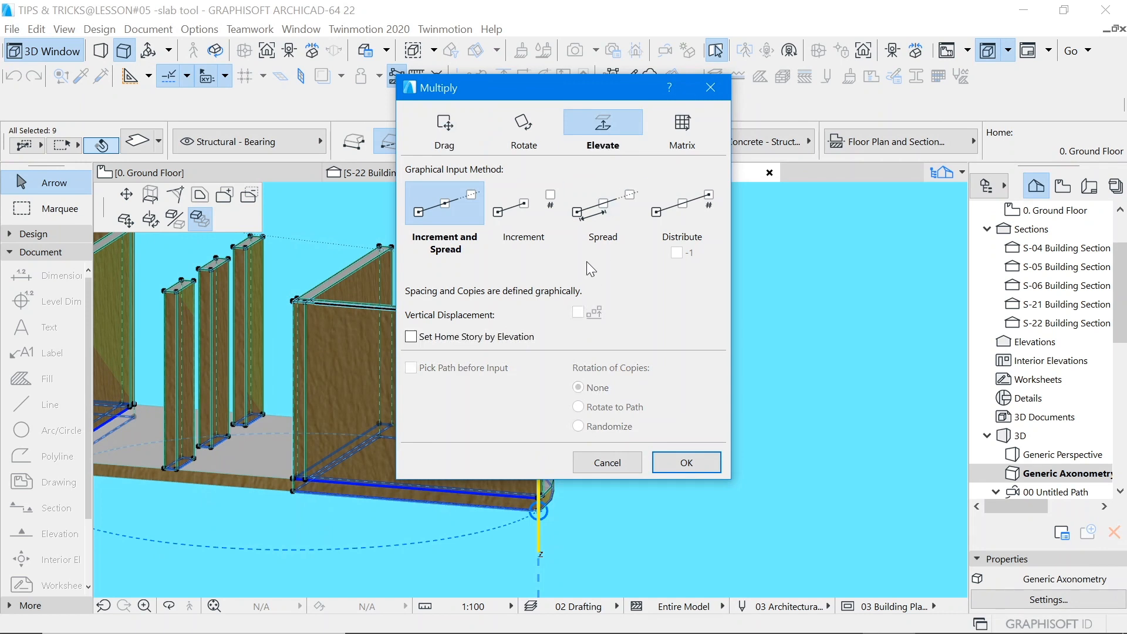
pyautogui.click(597, 220)
pyautogui.click(544, 207)
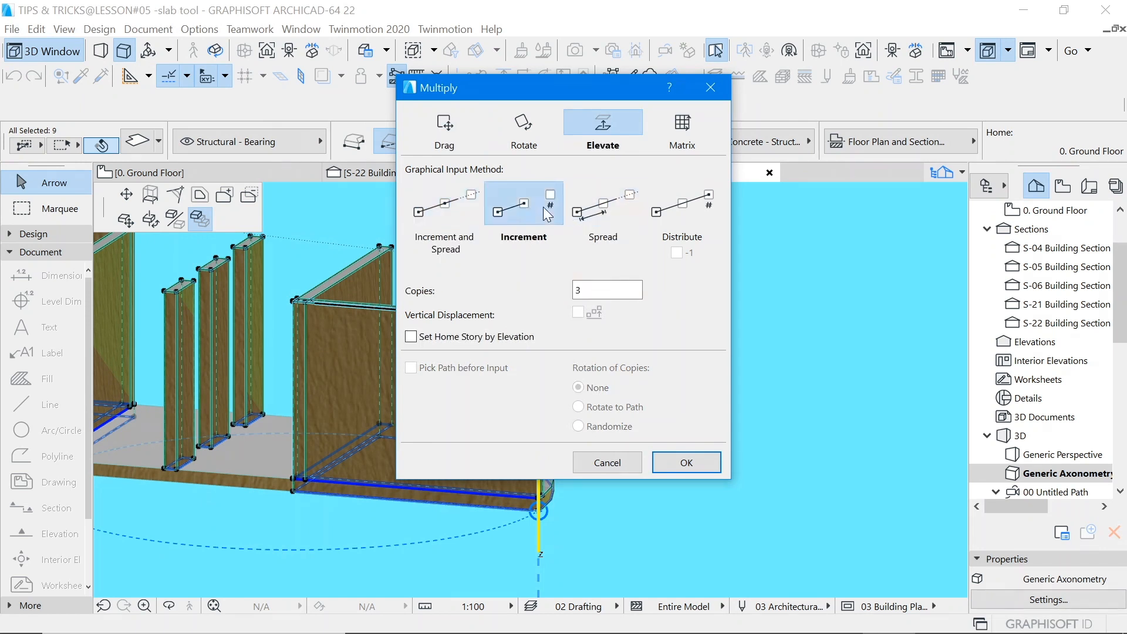
pyautogui.write('3')
pyautogui.click(682, 461)
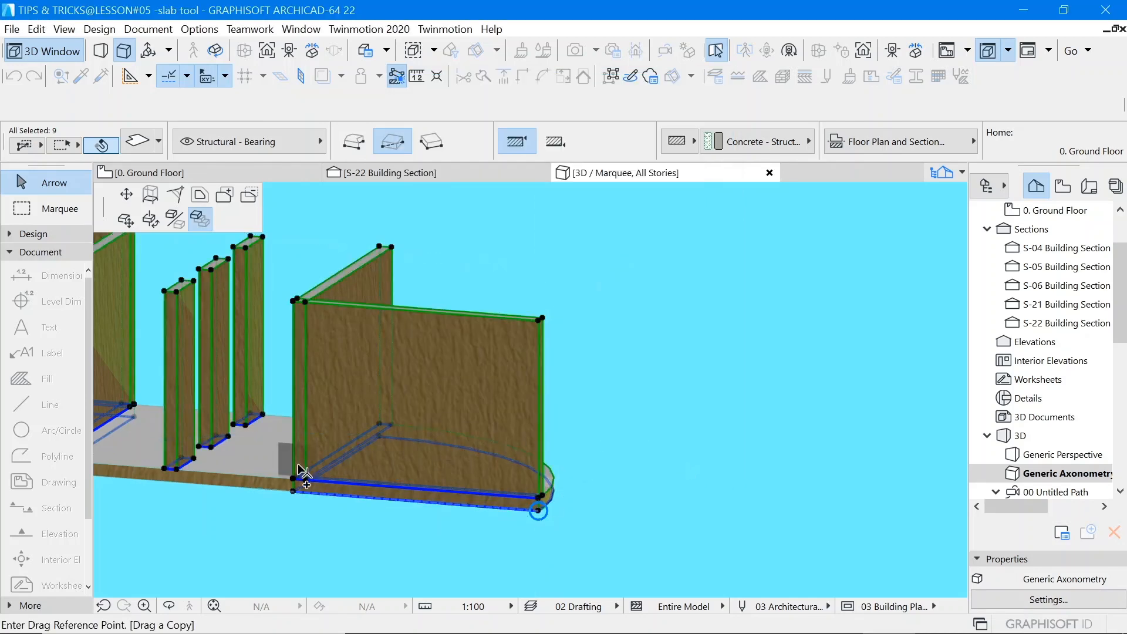
pyautogui.click(295, 491)
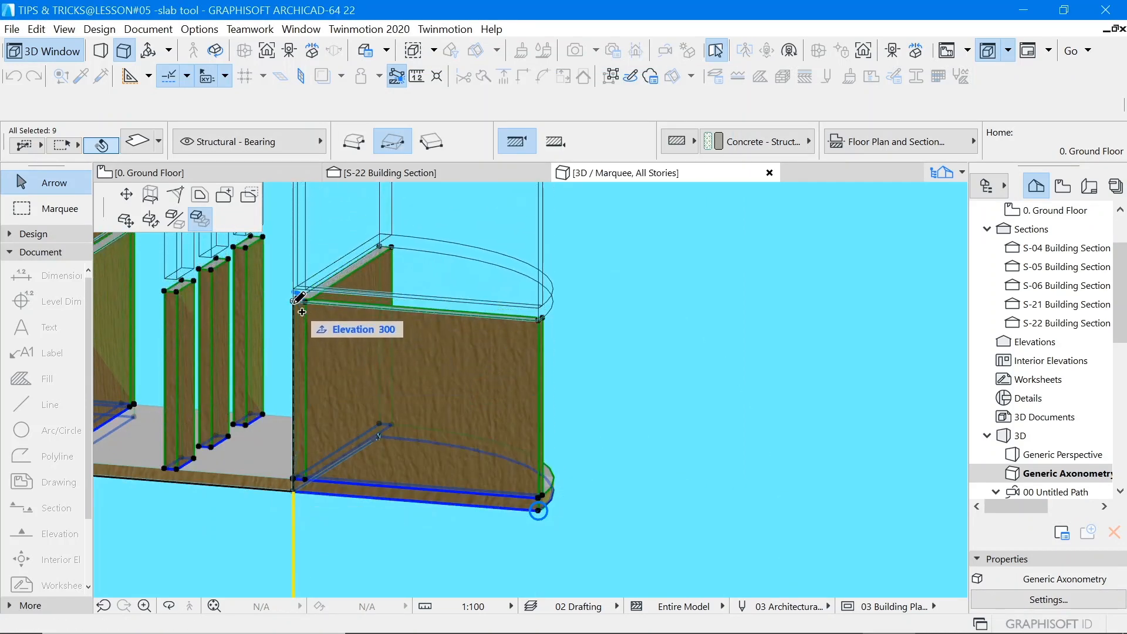
pyautogui.write('32')
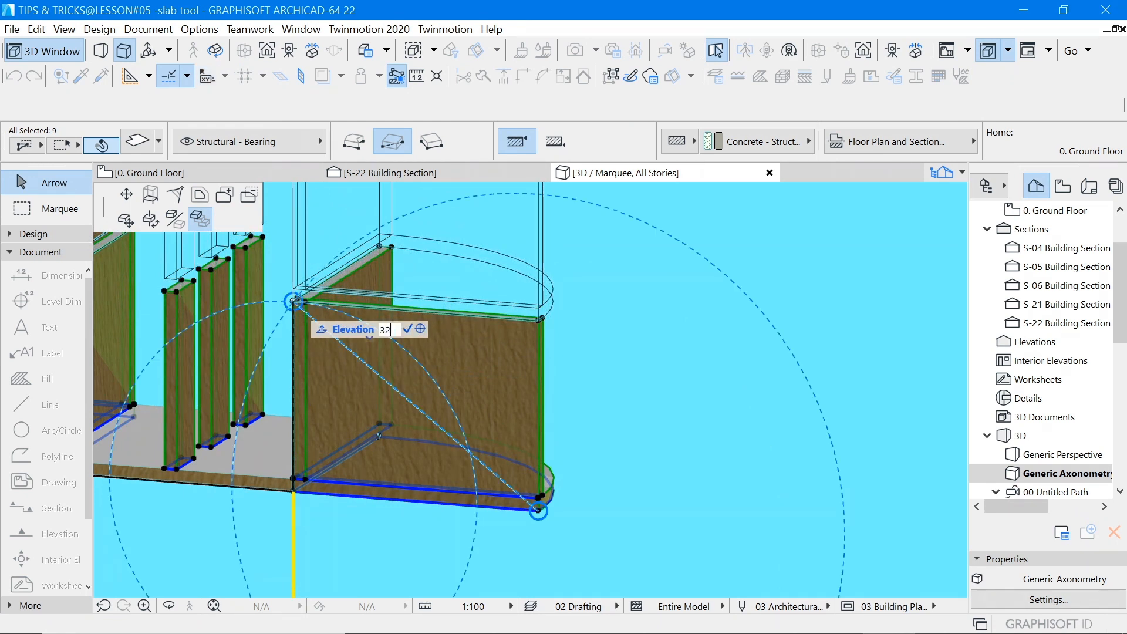
pyautogui.press('Return')
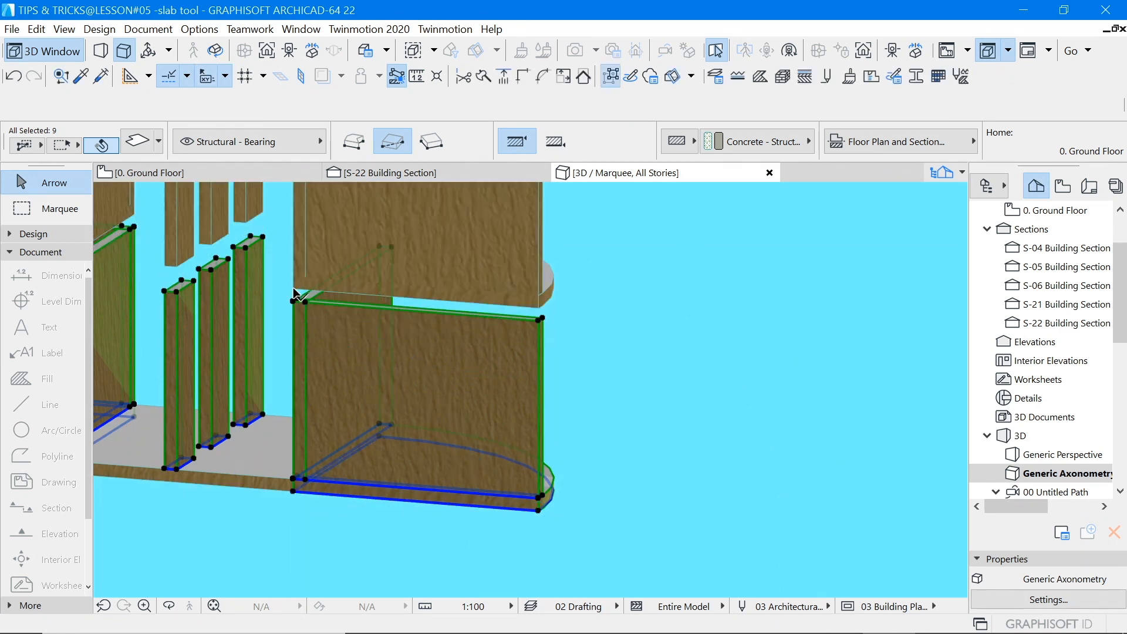
# Step: Inspect the stacked copies of the slabs and undo the elevated multiplication
pyautogui.scroll(-4, 443, 438)
pyautogui.scroll(-4, 623, 432)
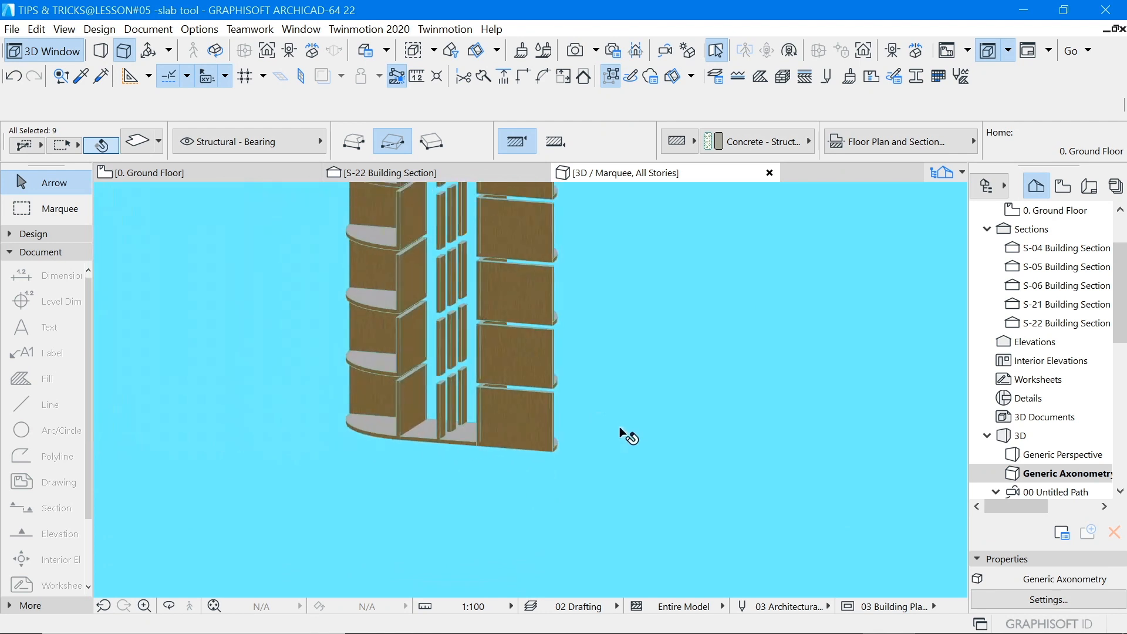
pyautogui.scroll(4, 574, 277)
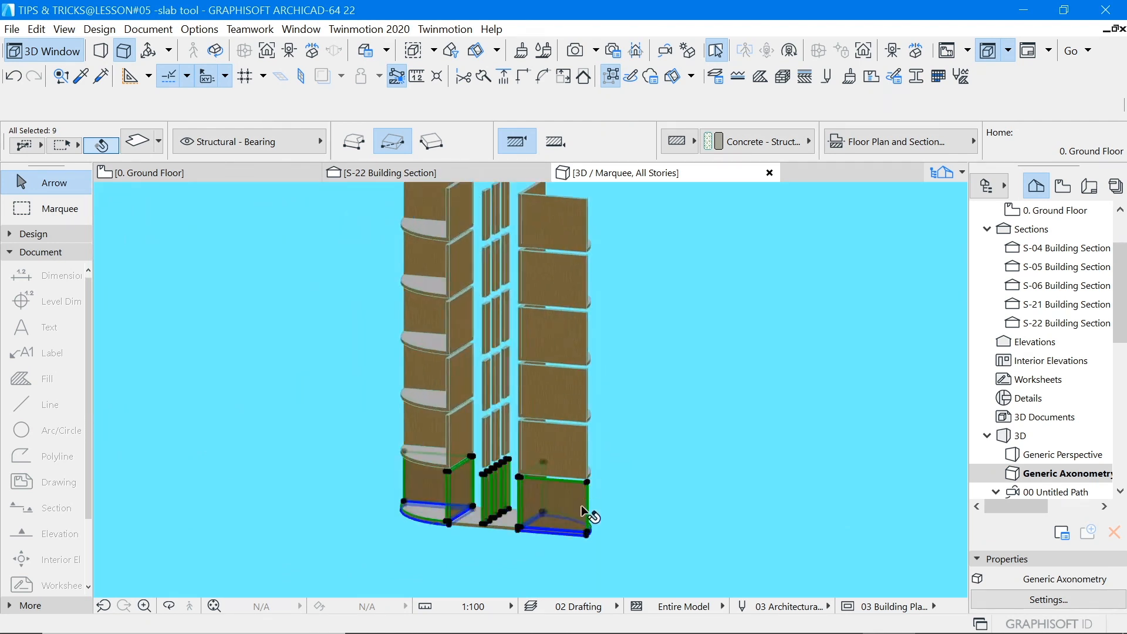
pyautogui.scroll(3, 584, 515)
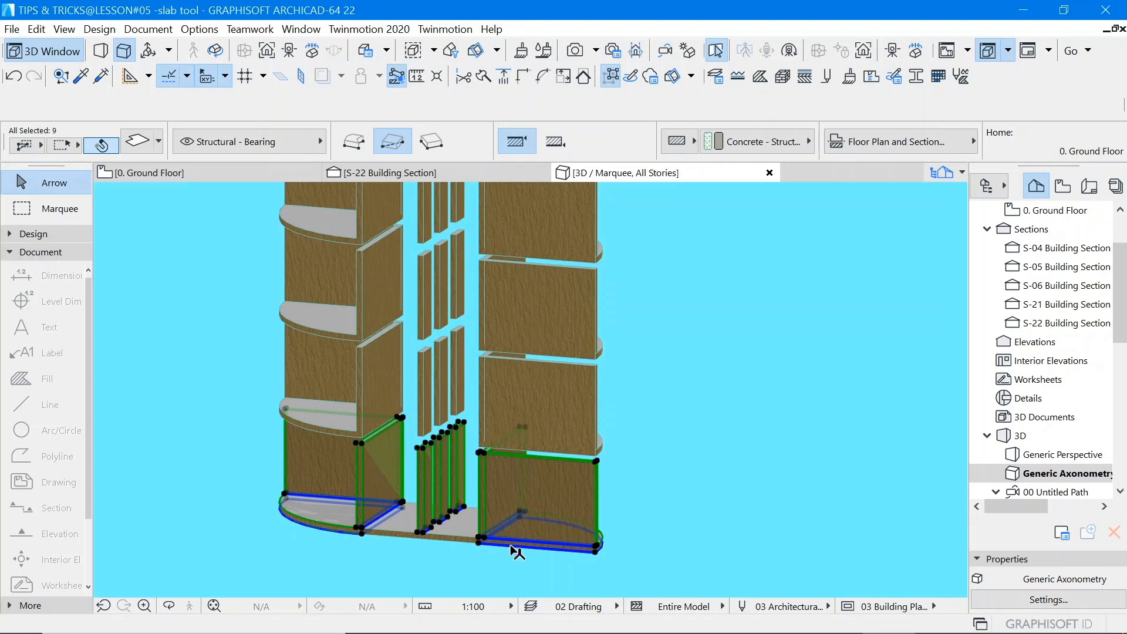
pyautogui.click(13, 76)
pyautogui.click(650, 395)
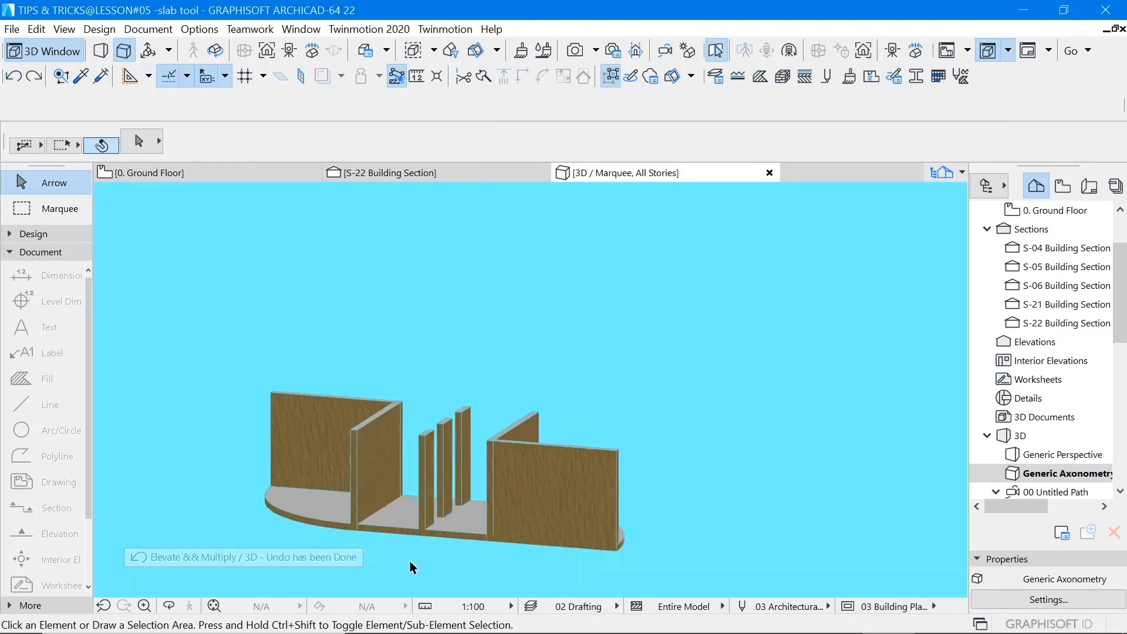
# Step: Examine the two rounded compartment slabs and the base slab by selecting them one after another
pyautogui.scroll(2, 409, 558)
pyautogui.click(308, 495)
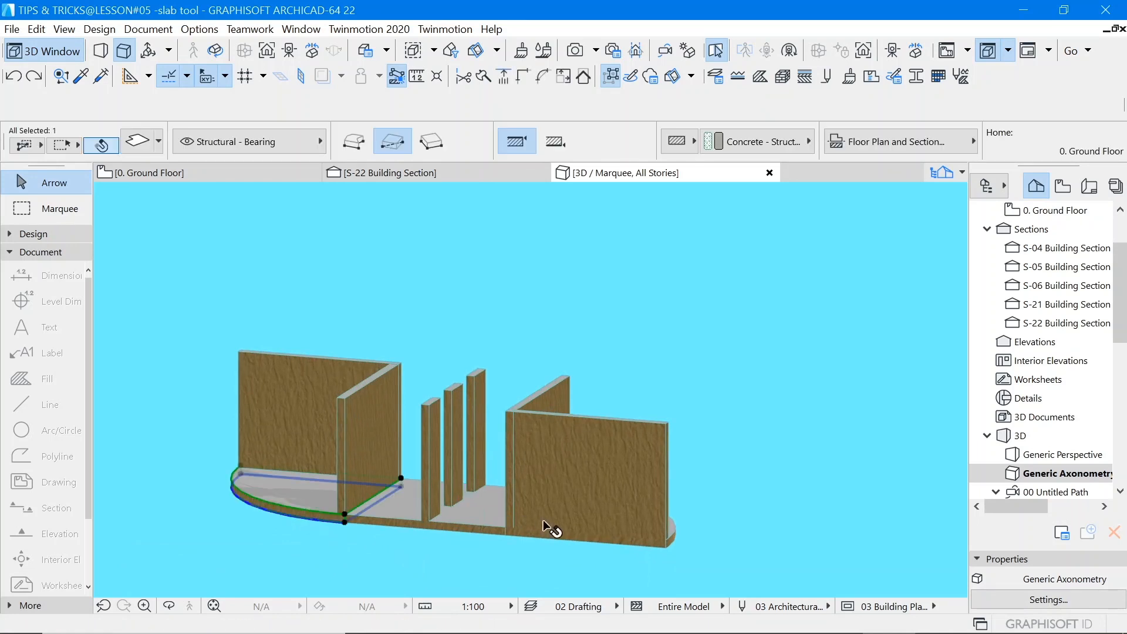
pyautogui.click(668, 540)
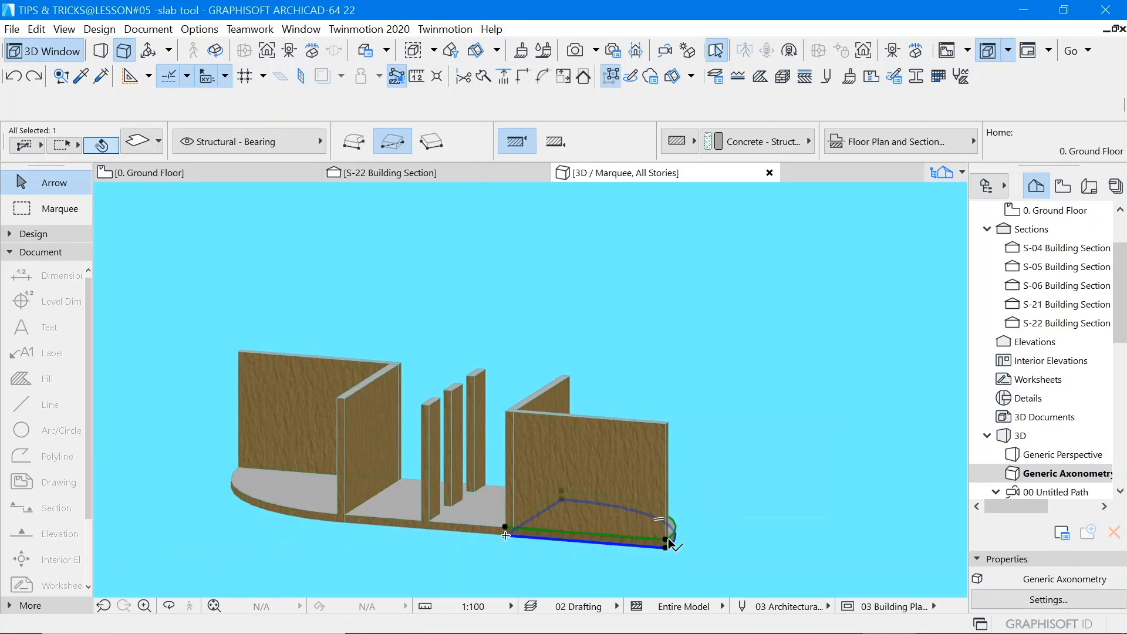
pyautogui.scroll(2, 524, 547)
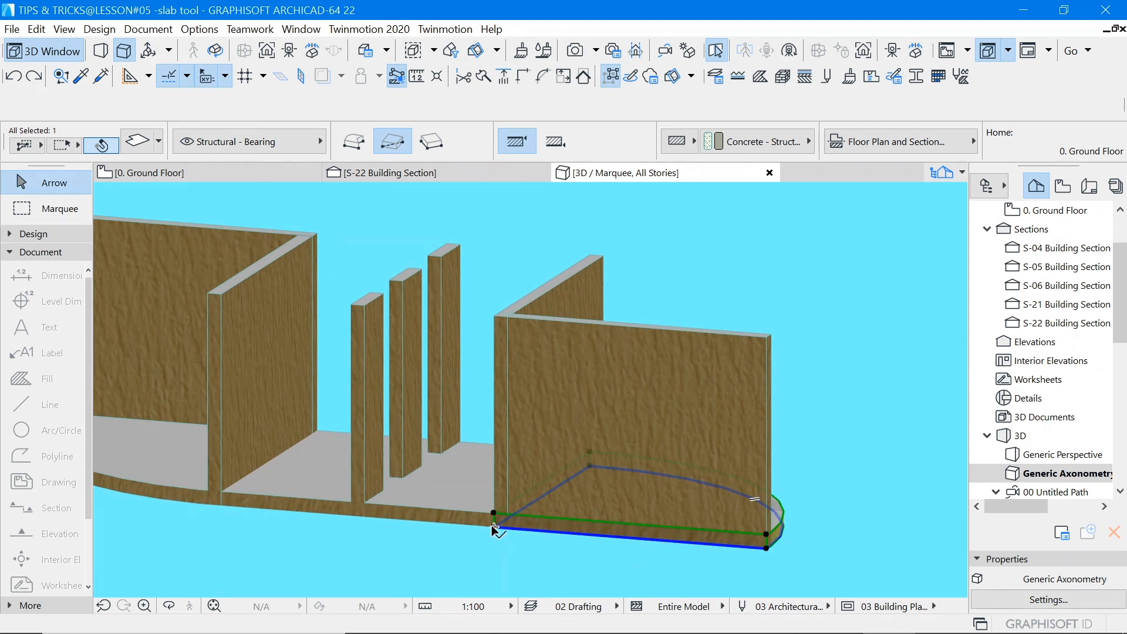
pyautogui.hotkey('ctrl', 'z')
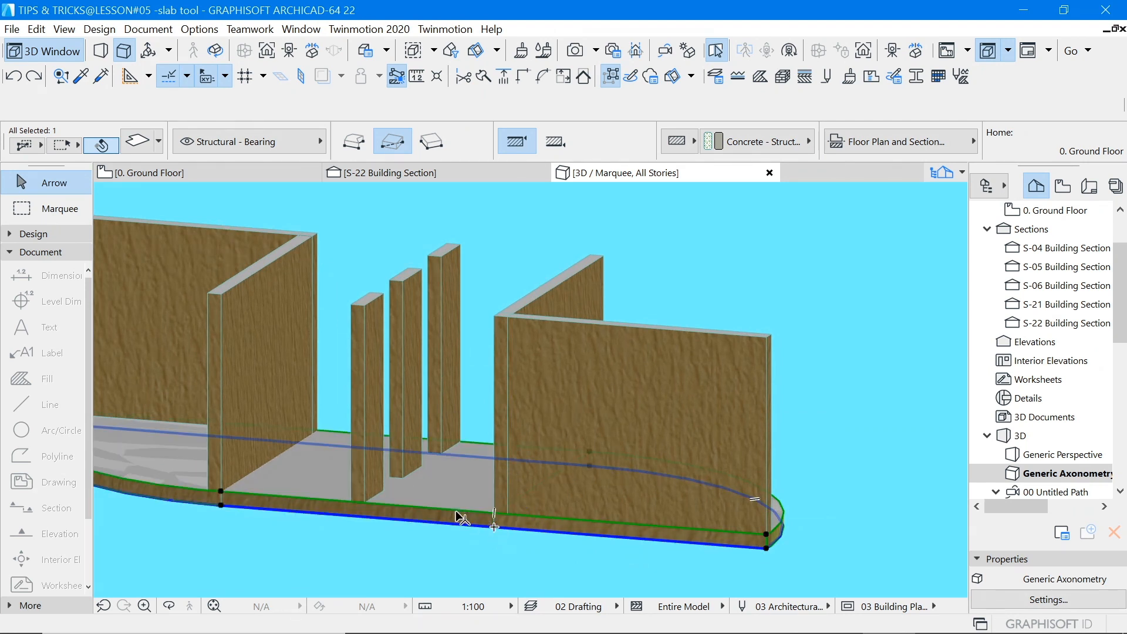
pyautogui.scroll(-2, 539, 480)
pyautogui.click(215, 51)
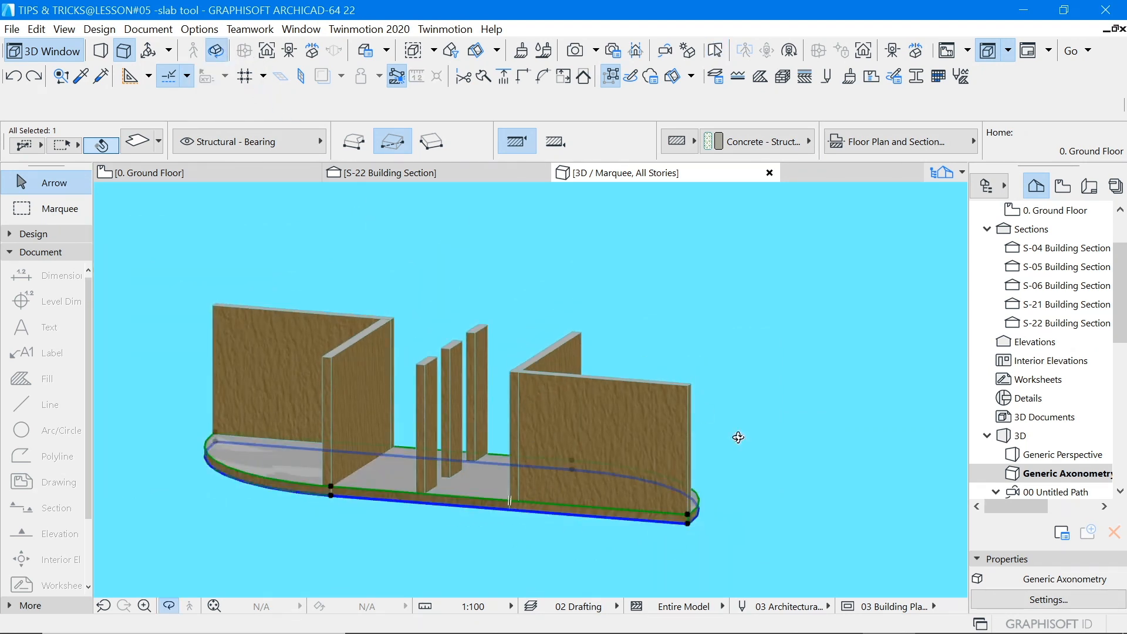
pyautogui.moveTo(737, 435); pyautogui.dragTo(766, 486)
pyautogui.click(719, 51)
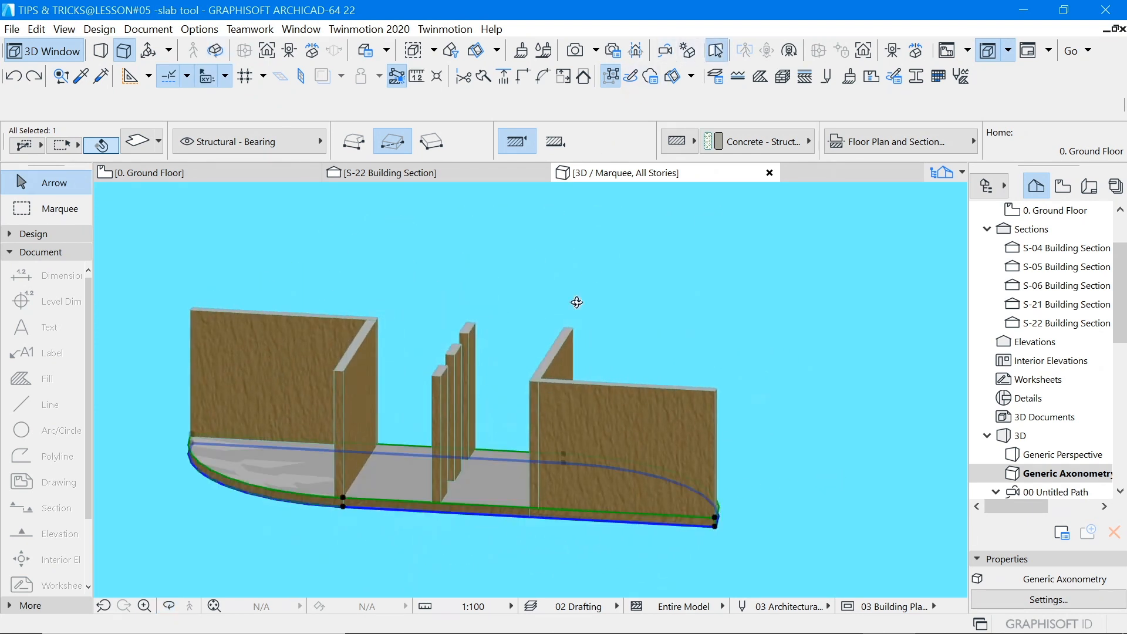
# Step: Check the upright slabs of the front compartment by selecting the front panel and its adjoining divider separately
pyautogui.click(579, 391)
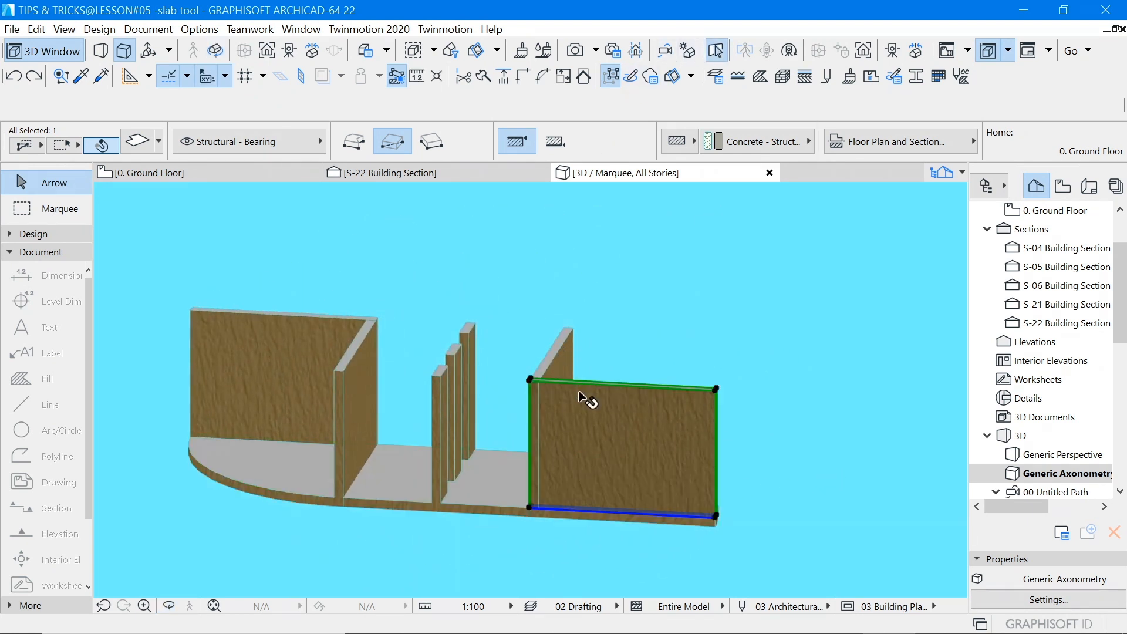
pyautogui.click(558, 365)
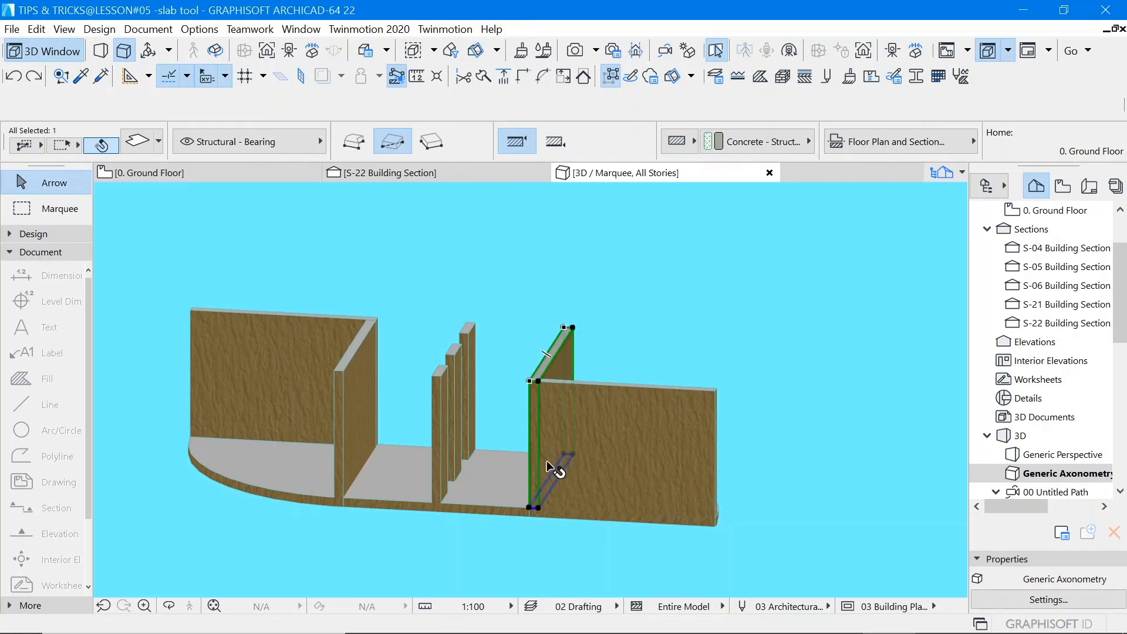
pyautogui.scroll(-5, 570, 147)
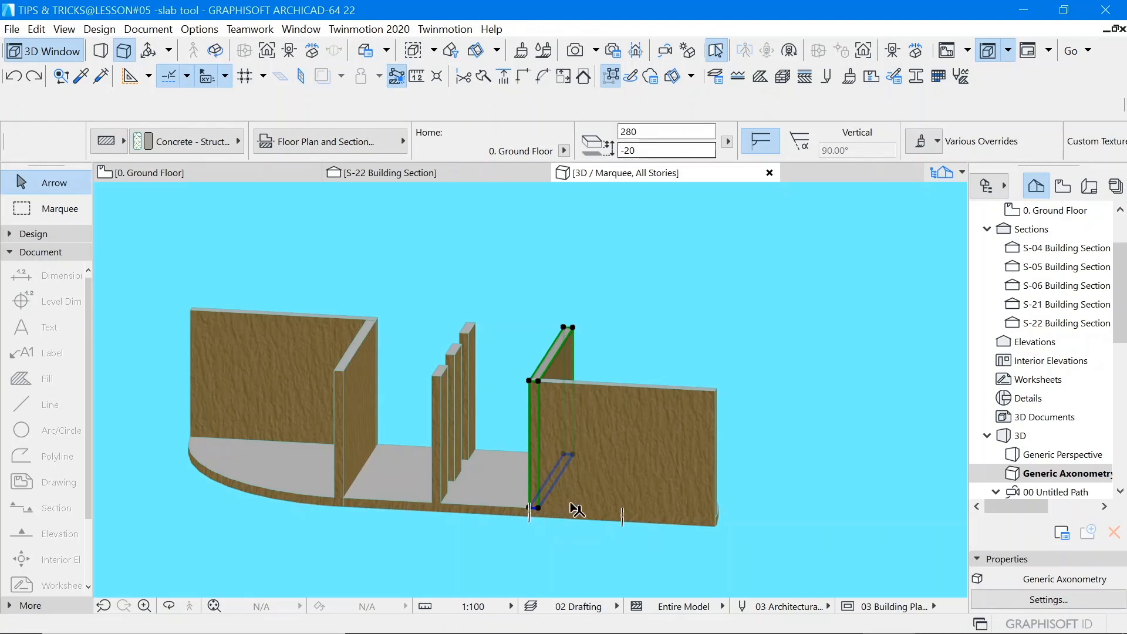
pyautogui.scroll(2, 572, 506)
pyautogui.scroll(-3, 660, 420)
pyautogui.click(515, 274)
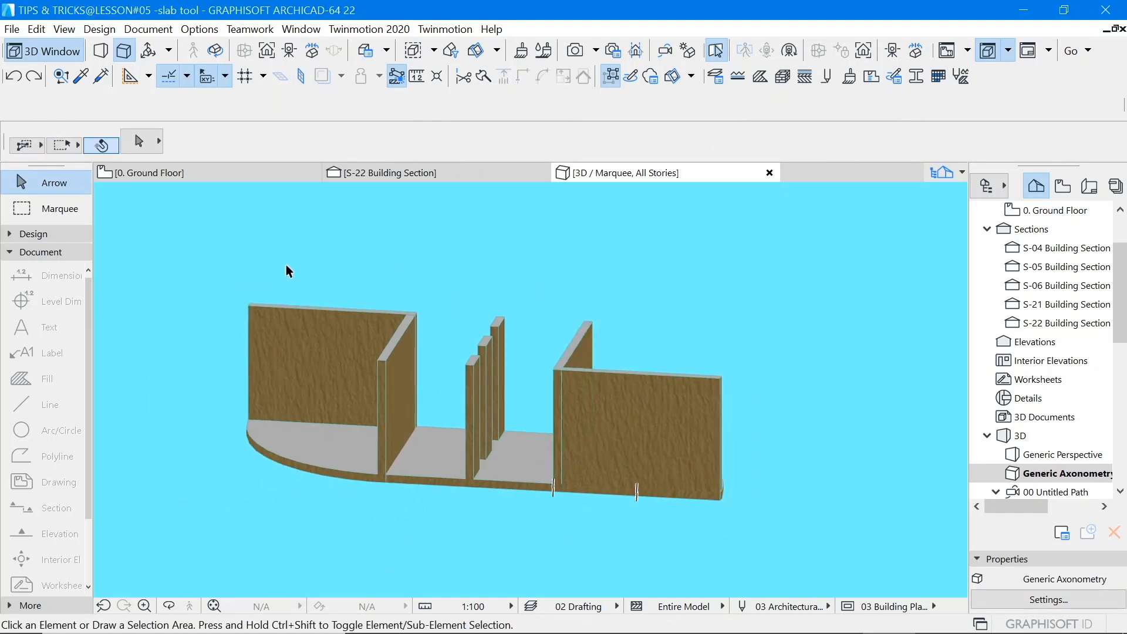
# Step: Select all the upright slabs together, including the three short central ones, and set their thickness to 300
pyautogui.moveTo(243, 266); pyautogui.dragTo(739, 392)
pyautogui.scroll(-3, 706, 148)
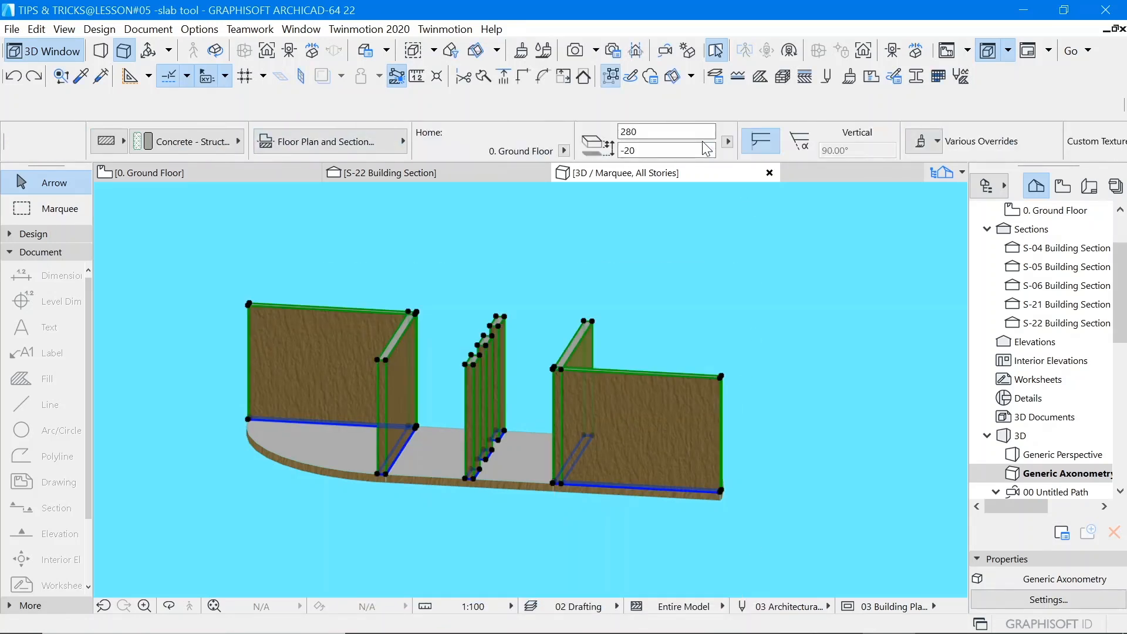
pyautogui.doubleClick(644, 132)
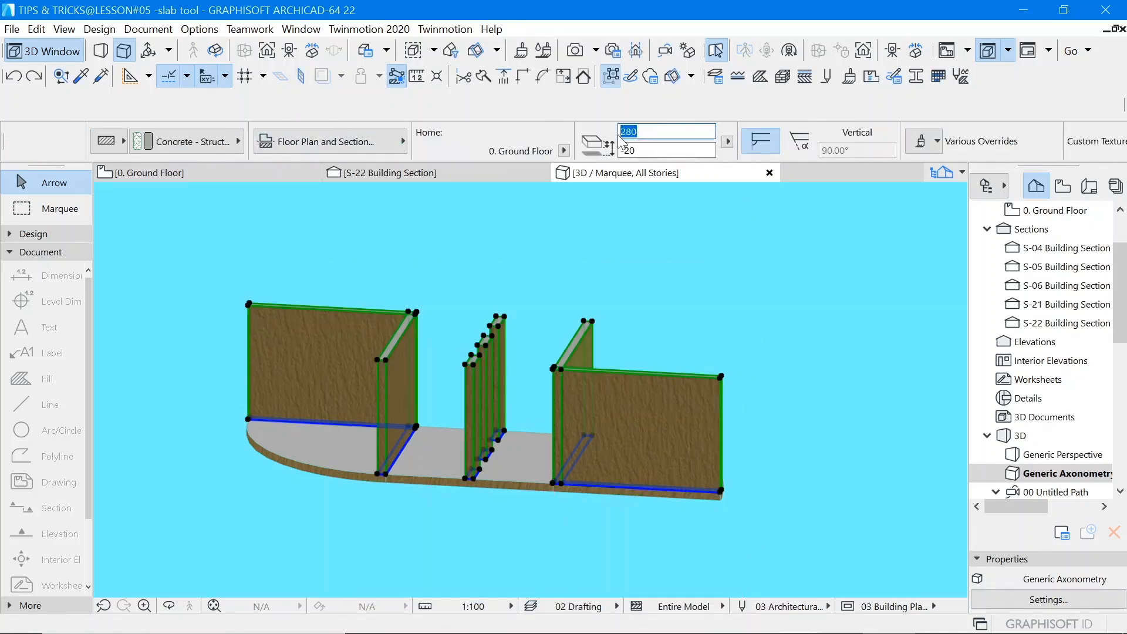
pyautogui.write('300')
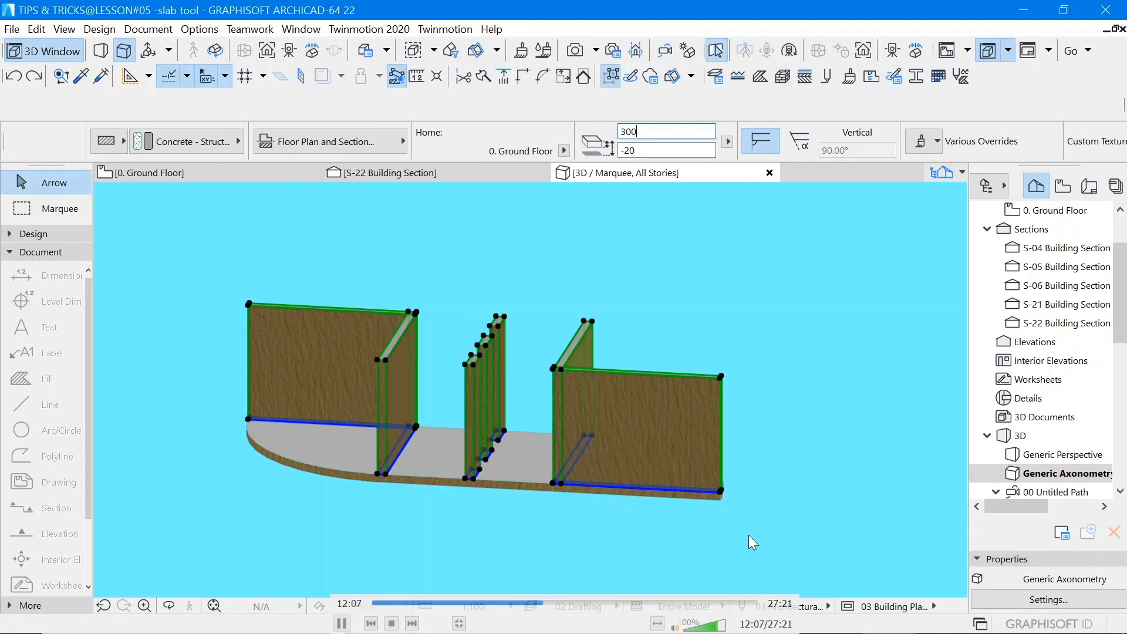
pyautogui.click(670, 332)
# Step: Raise the rounded slab of one compartment vertically by 320 onto the top edges of its upright slabs
pyautogui.click(530, 486)
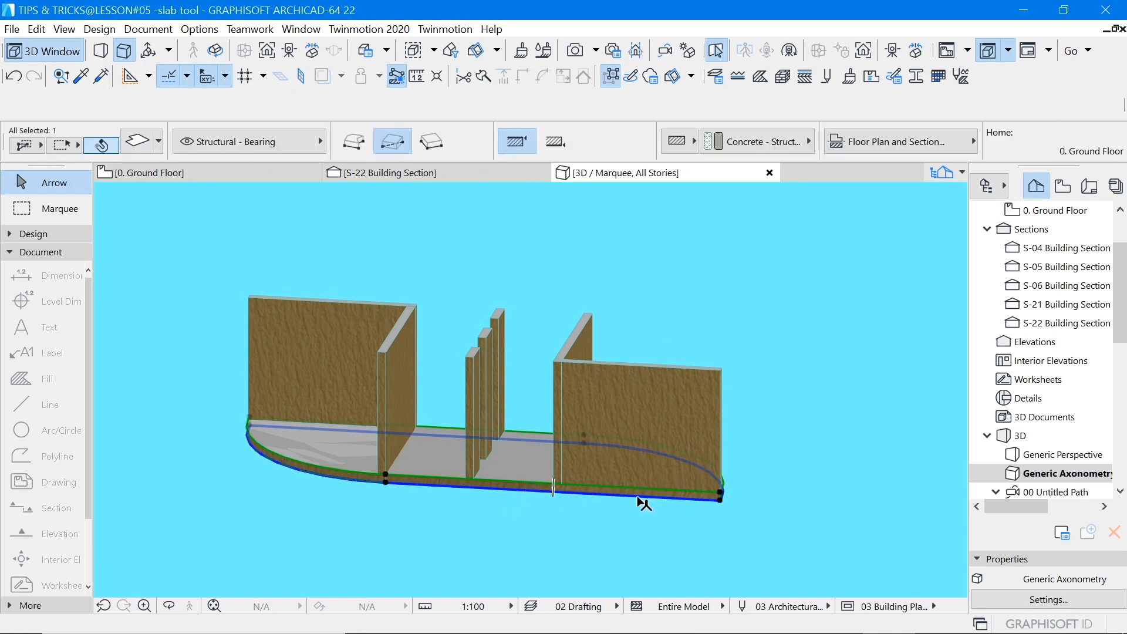
pyautogui.click(551, 510)
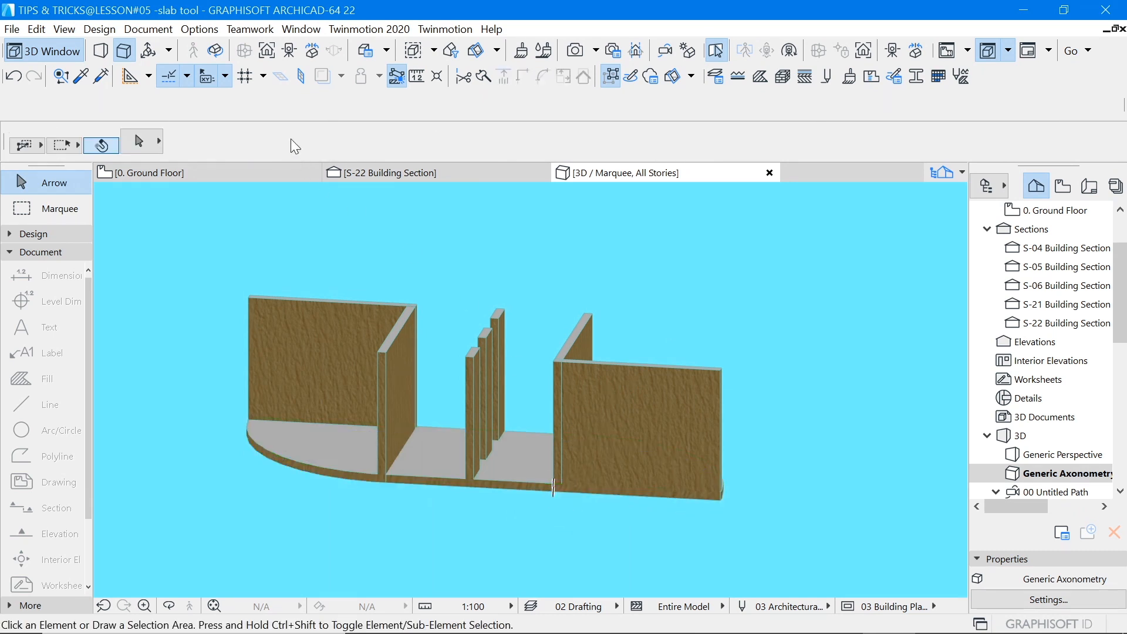
pyautogui.click(215, 51)
pyautogui.moveTo(780, 438); pyautogui.dragTo(565, 451)
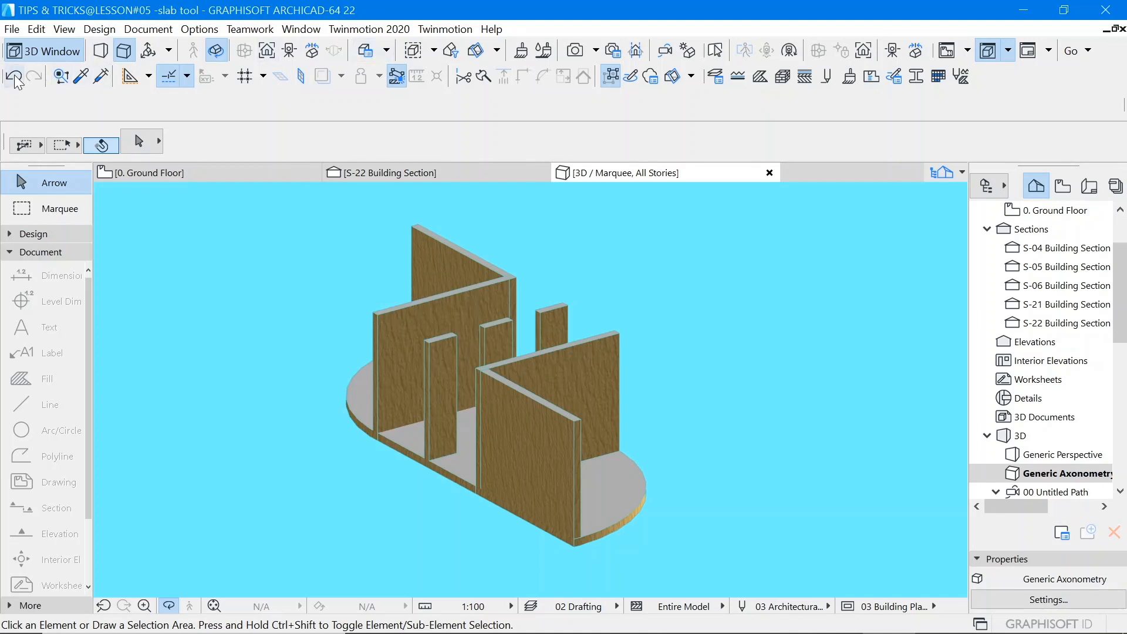
pyautogui.click(717, 51)
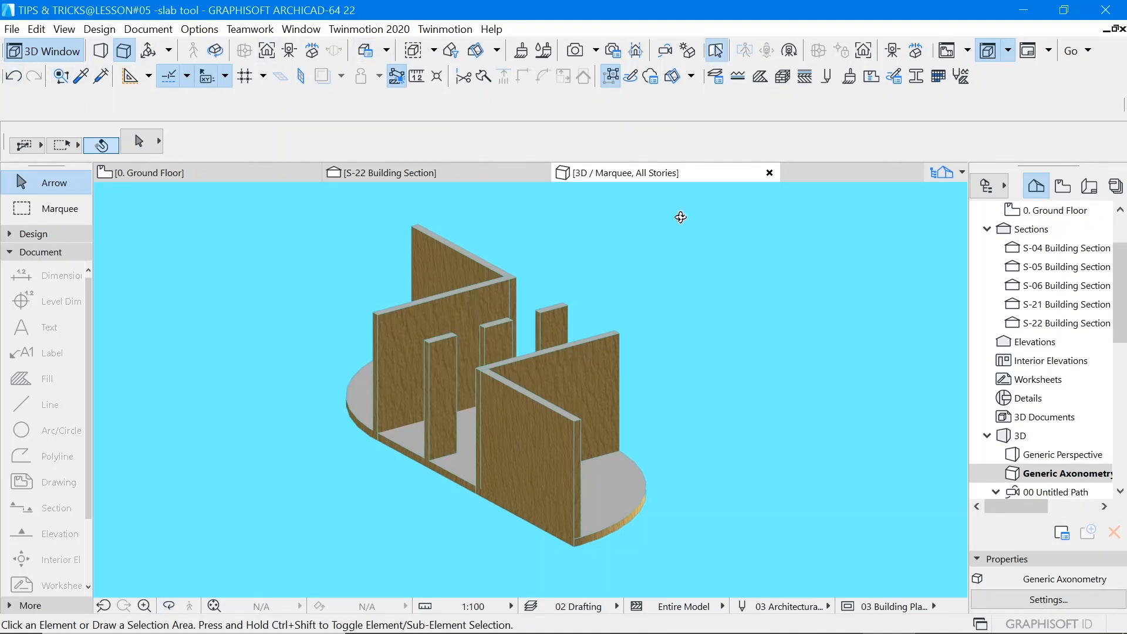
pyautogui.click(614, 523)
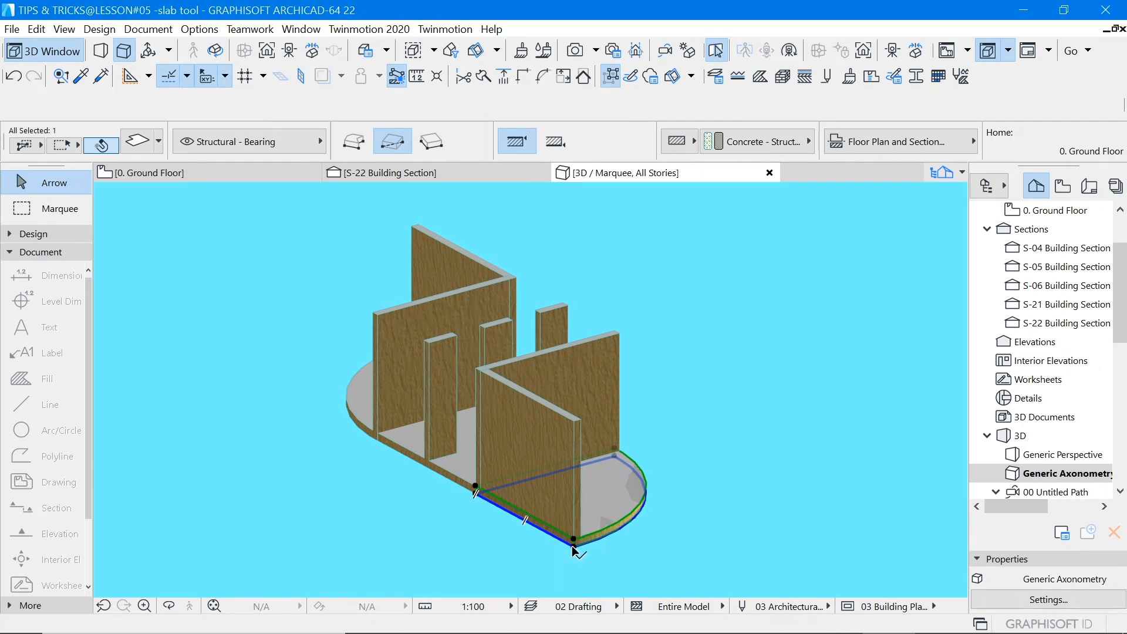
pyautogui.click(574, 540)
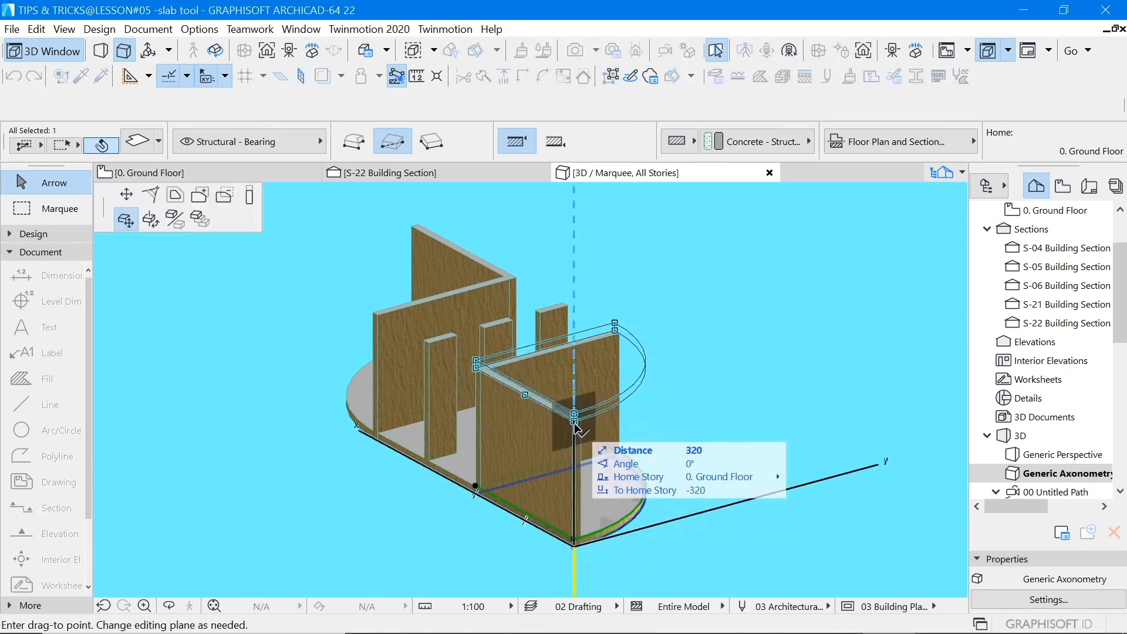
pyautogui.click(574, 422)
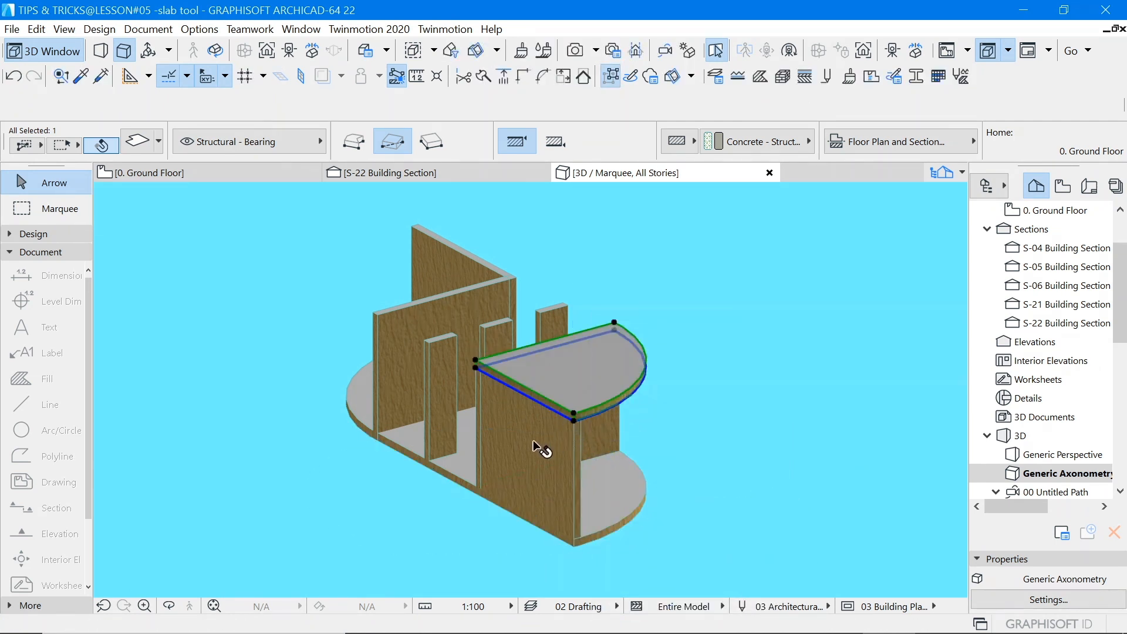
# Step: Try to raise the upright panel beneath the elevated rounded slab by 320 along its vertical edge
pyautogui.scroll(3, 473, 399)
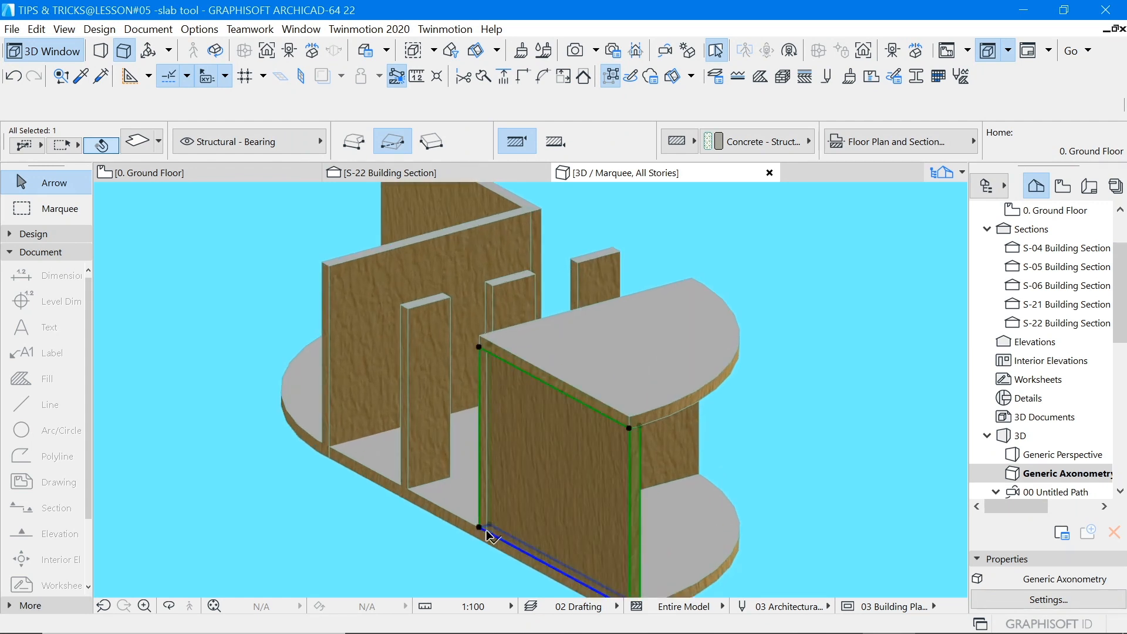
pyautogui.click(479, 528)
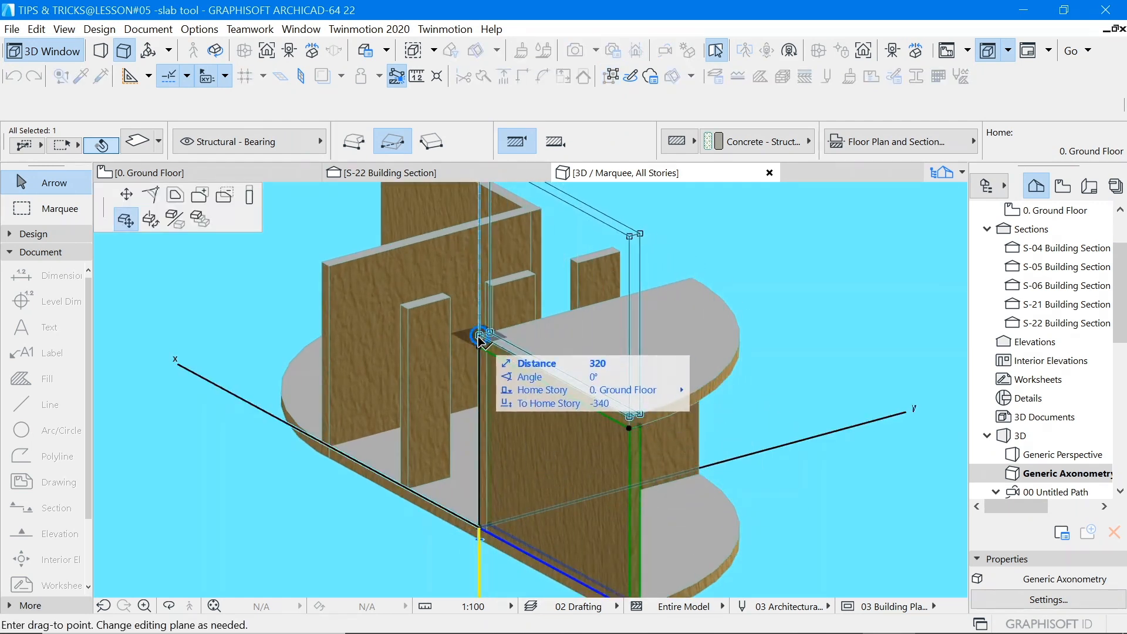
pyautogui.click(479, 340)
pyautogui.scroll(-3, 505, 316)
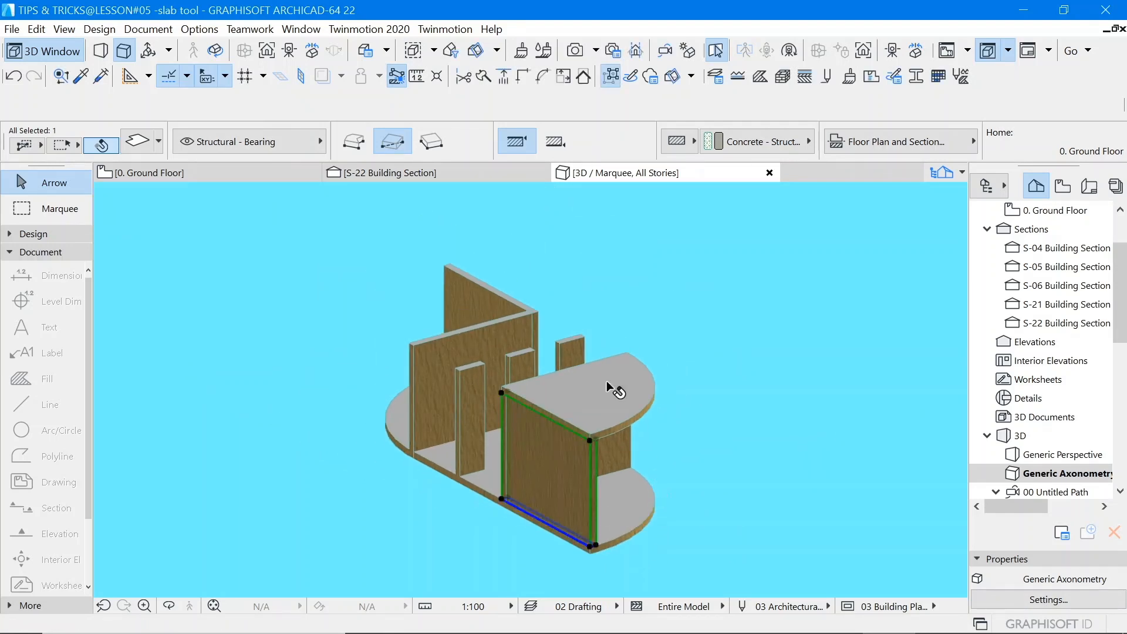
# Step: Transfer the raised rounded slab's settings to the opposite compartment's rounded slab so it sits at the same height
pyautogui.click(300, 188)
pyautogui.click(218, 57)
pyautogui.moveTo(810, 448); pyautogui.dragTo(280, 447)
pyautogui.moveTo(962, 481); pyautogui.dragTo(454, 469)
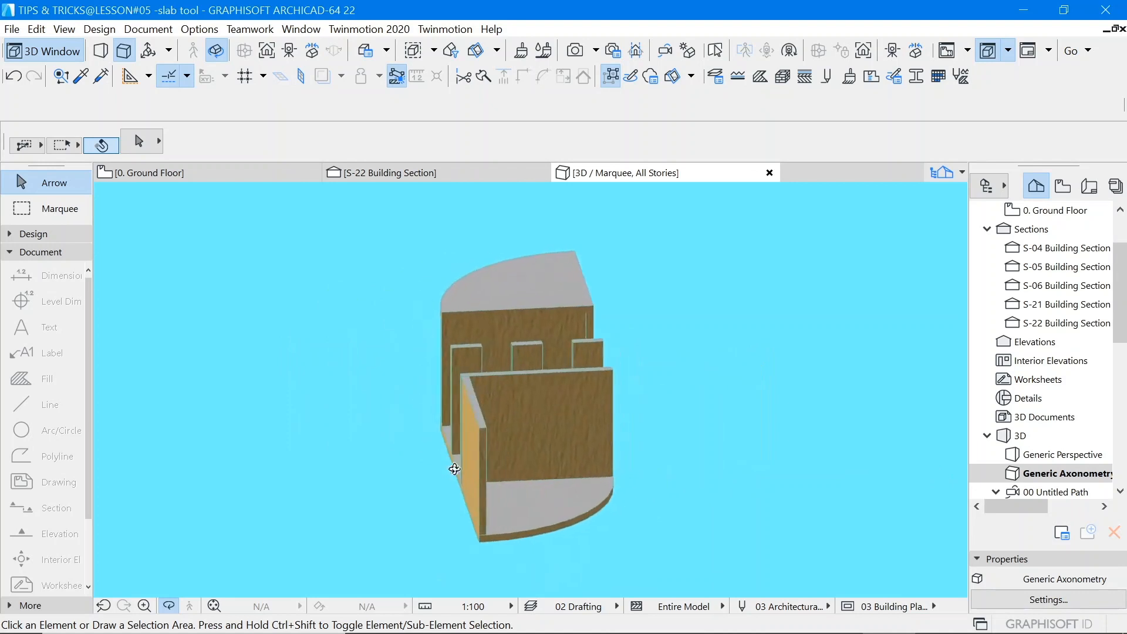
pyautogui.press('Escape')
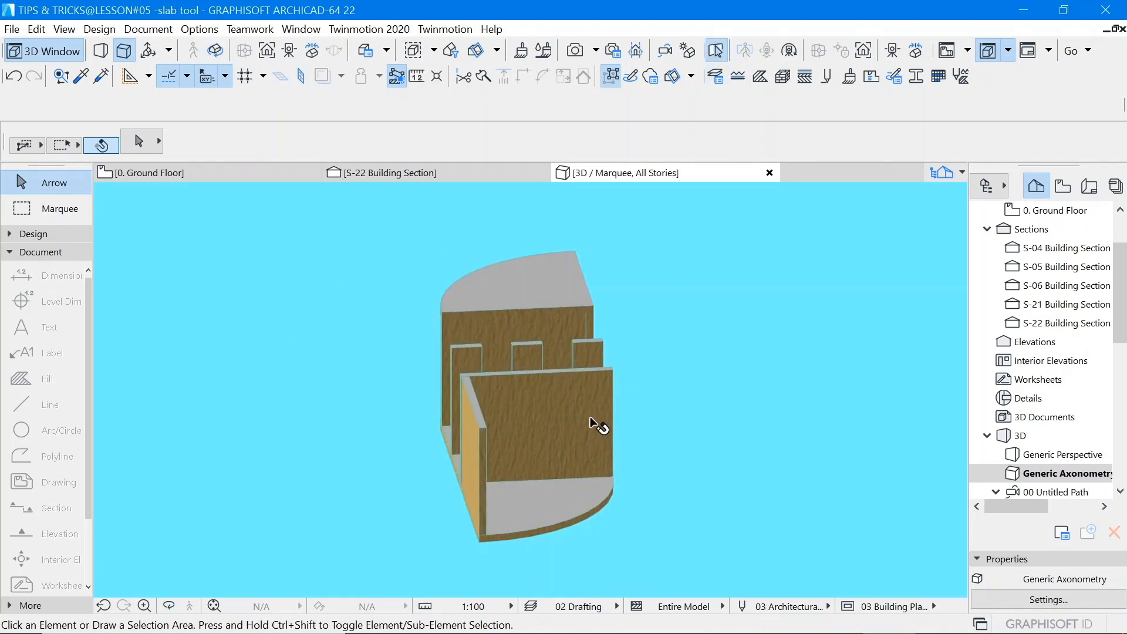
pyautogui.keyDown('alt'); pyautogui.click(583, 293); pyautogui.keyUp('alt')
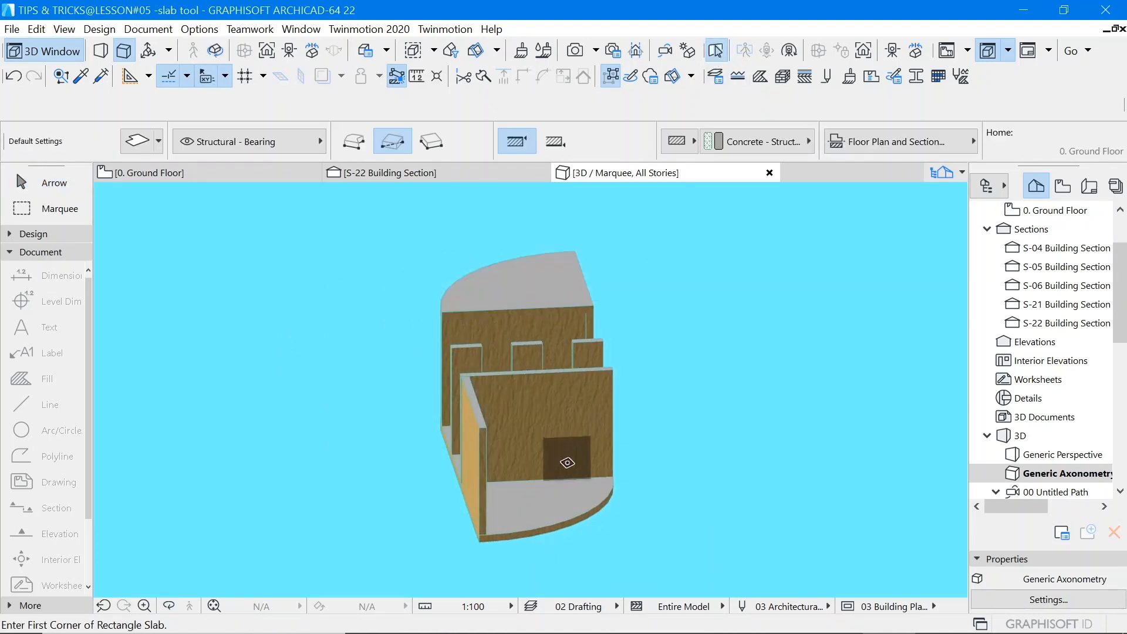
pyautogui.click(547, 512)
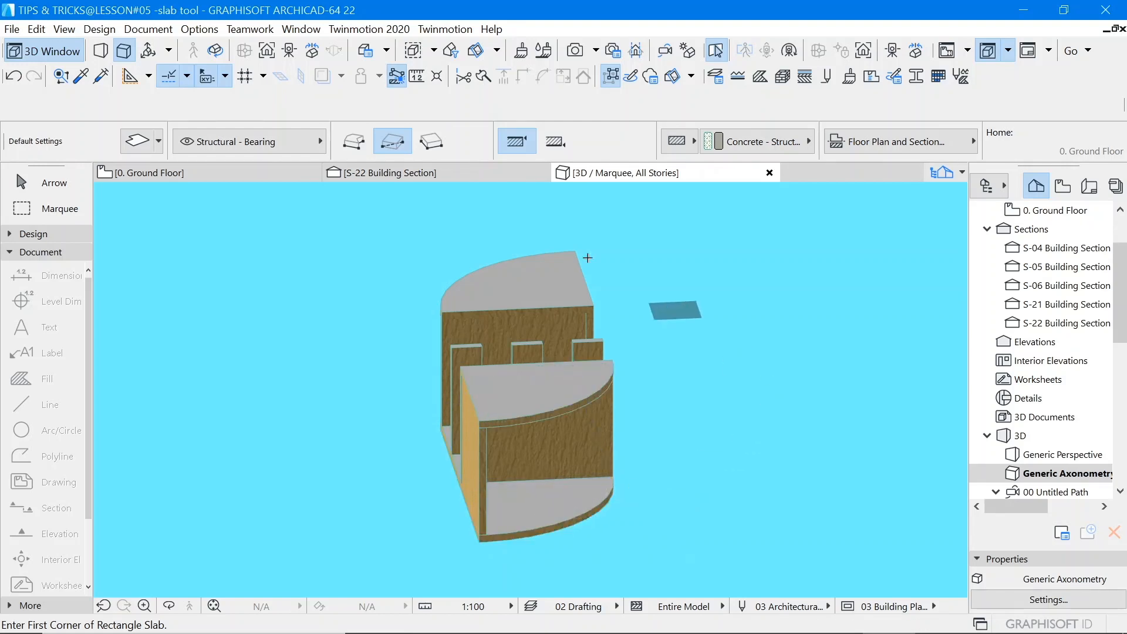
# Step: Select all the upright slabs and both raised rounded slabs, leaving the full-outline base slab out
pyautogui.click(215, 52)
pyautogui.moveTo(754, 411); pyautogui.dragTo(349, 403)
pyautogui.moveTo(758, 475); pyautogui.dragTo(466, 468)
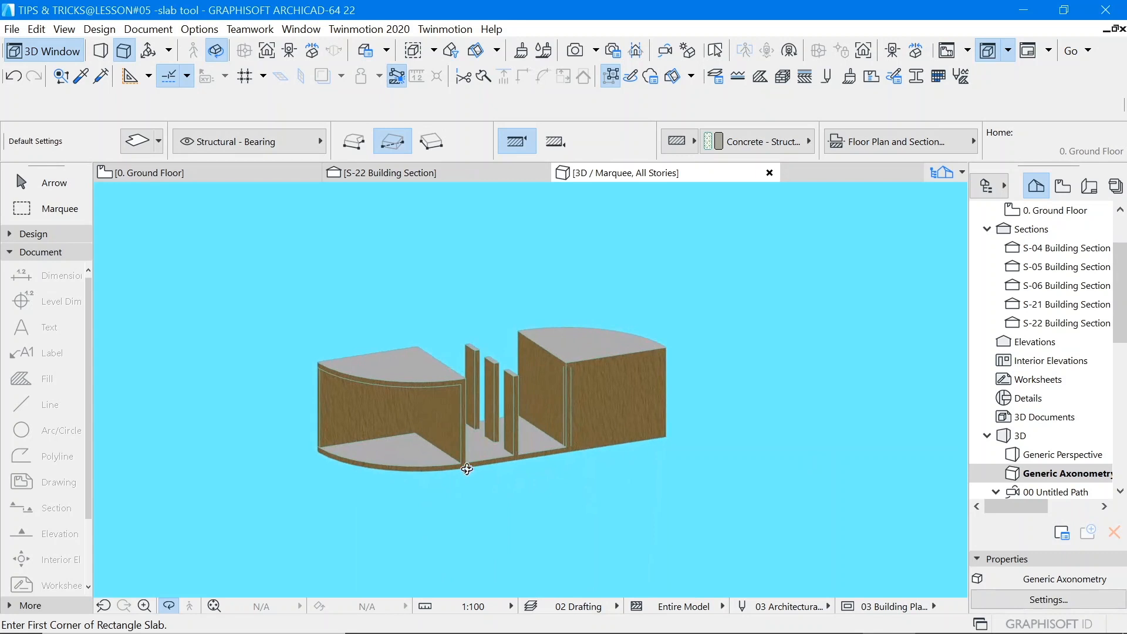
pyautogui.click(717, 52)
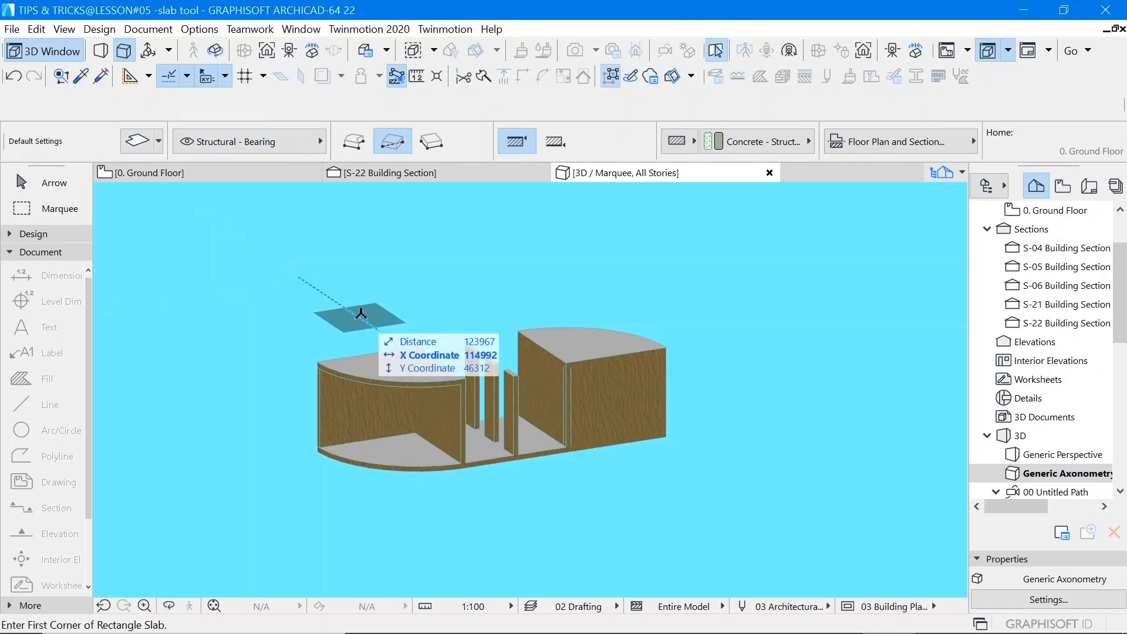
pyautogui.click(51, 185)
pyautogui.moveTo(288, 295); pyautogui.dragTo(738, 460)
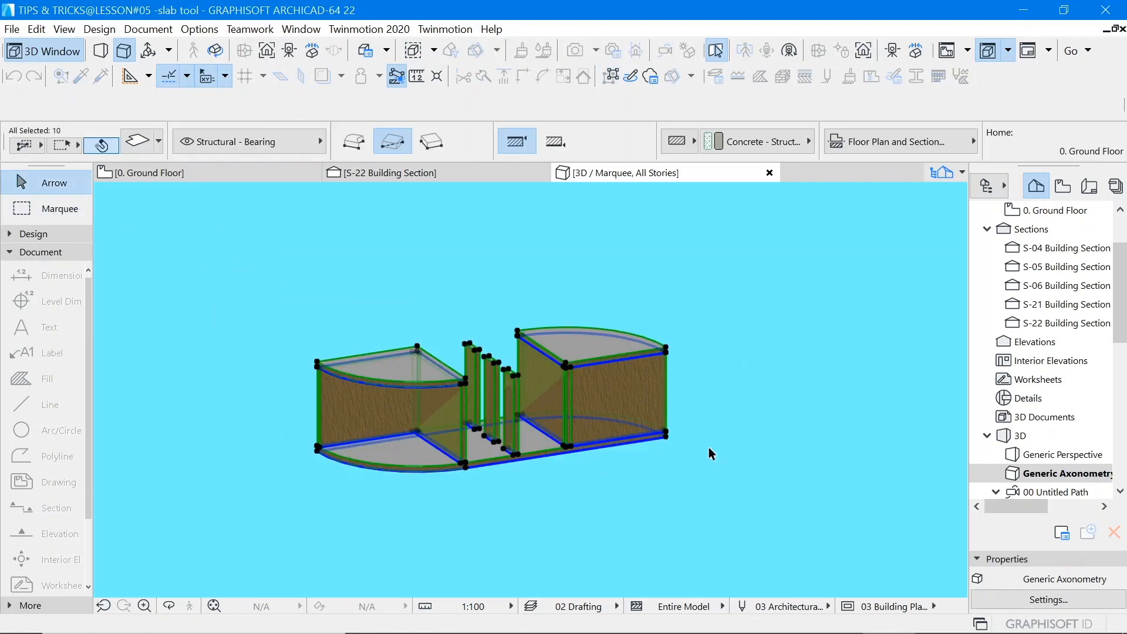
pyautogui.keyDown('shift'); pyautogui.click(421, 472); pyautogui.keyUp('shift')
pyautogui.scroll(4, 301, 444)
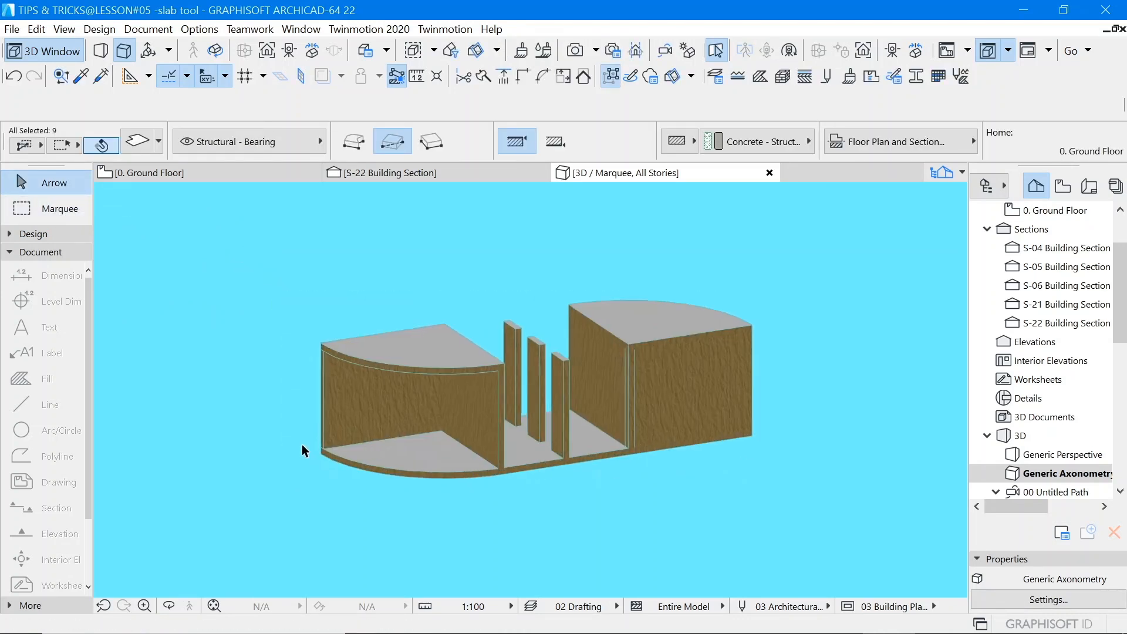
# Step: Multiply the selected slabs upward with the Elevate and Increment options, making 5 copies at an elevation step of 320
pyautogui.click(329, 451)
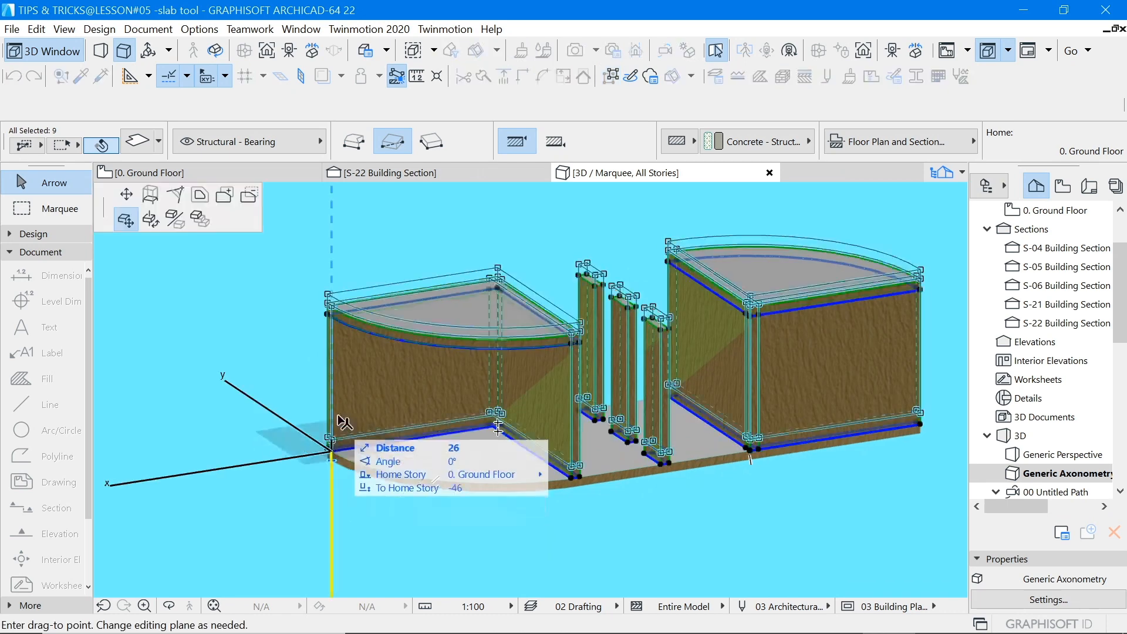
pyautogui.click(204, 218)
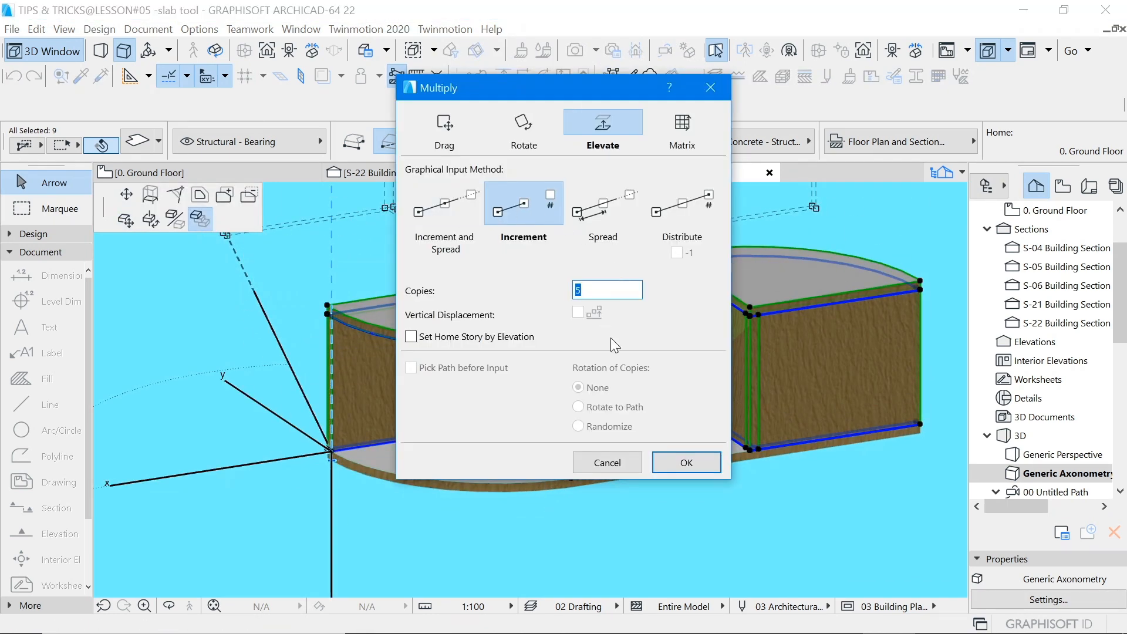
pyautogui.click(683, 462)
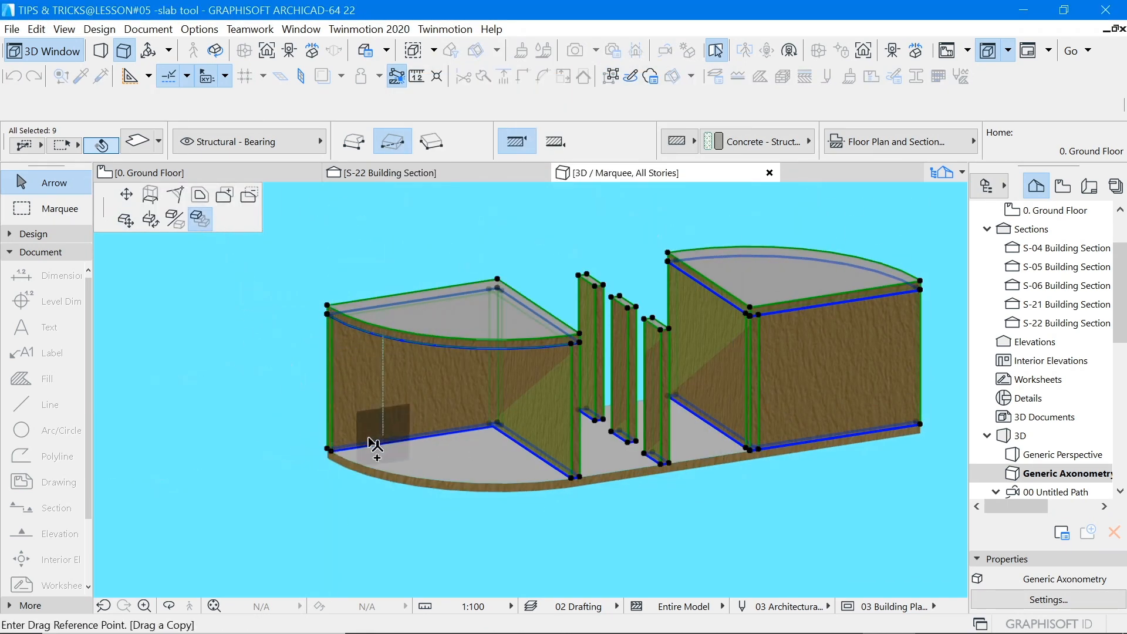
pyautogui.click(328, 450)
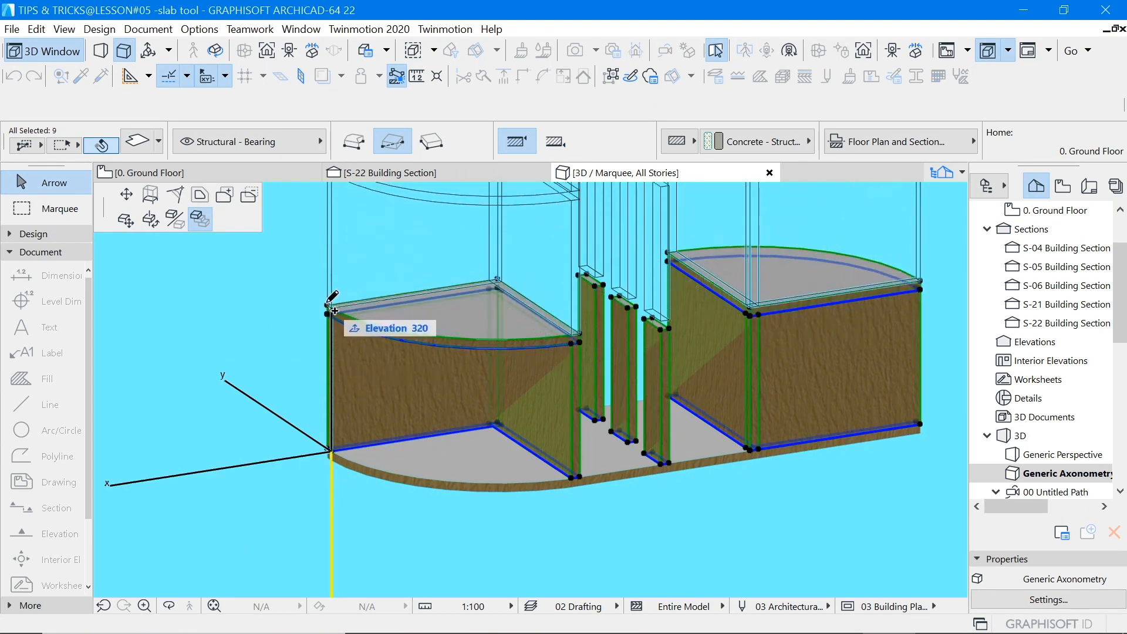
pyautogui.click(328, 305)
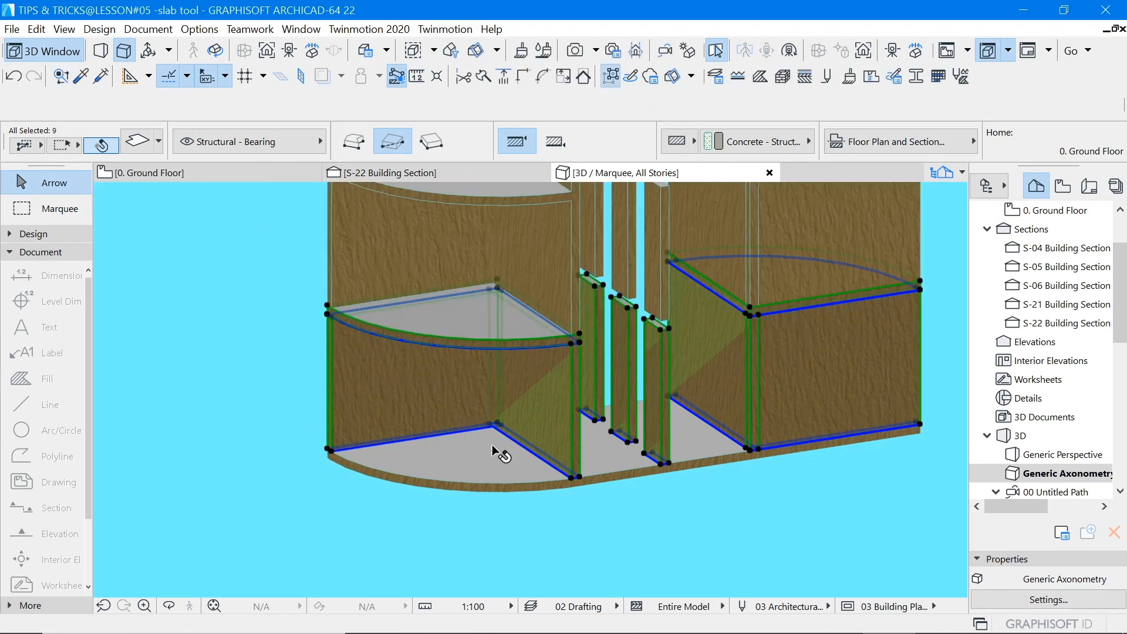
pyautogui.scroll(-10, 496, 455)
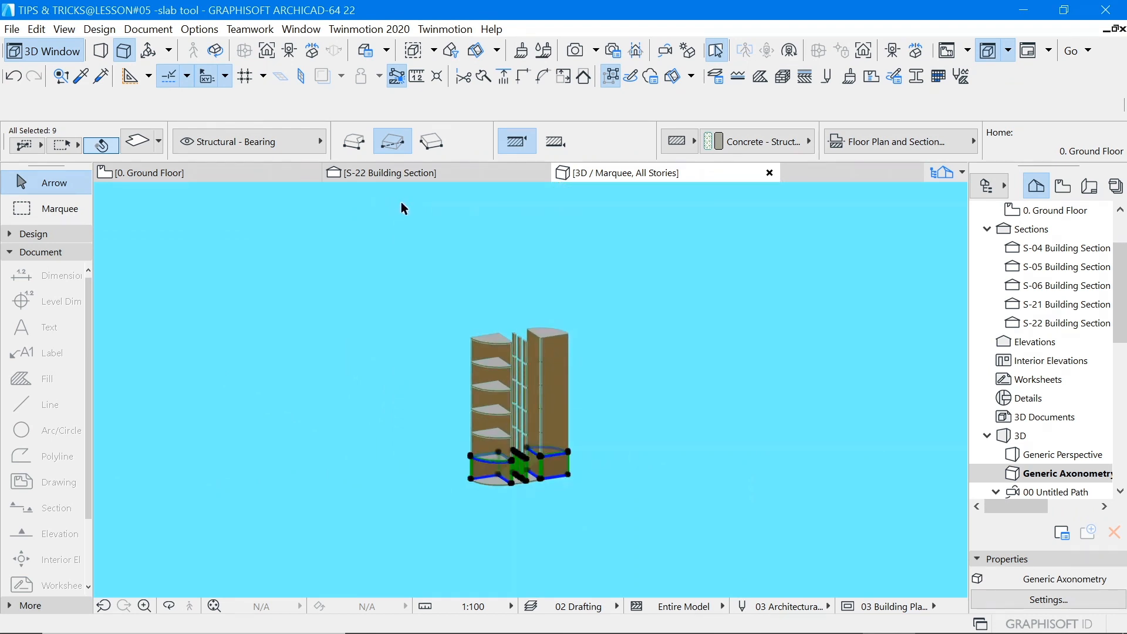
pyautogui.click(216, 51)
pyautogui.moveTo(728, 478); pyautogui.dragTo(287, 478)
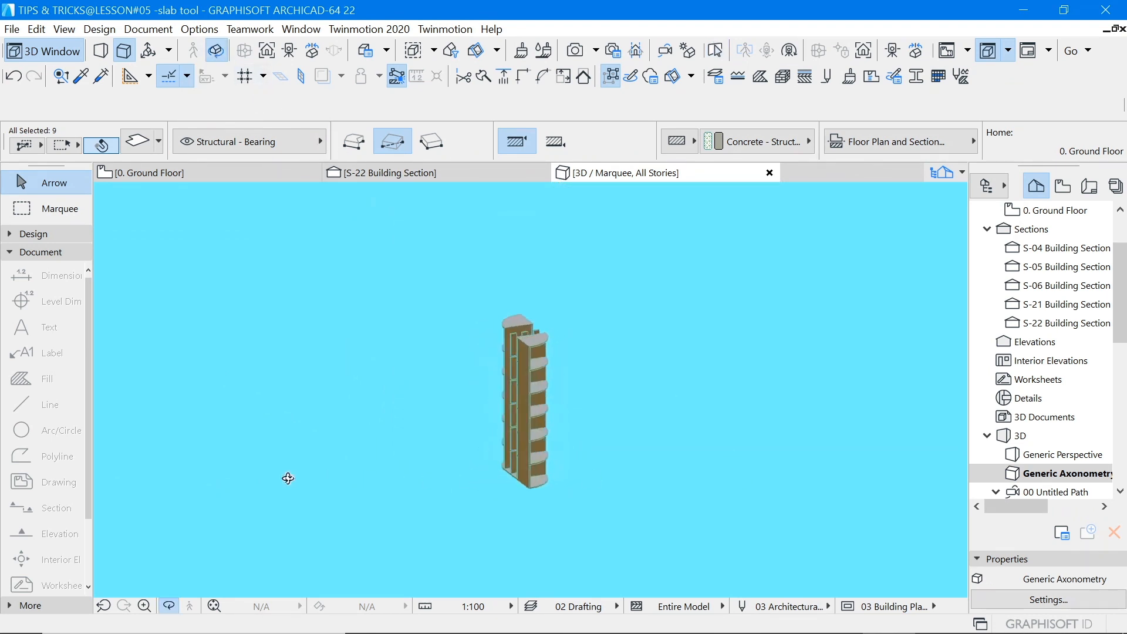
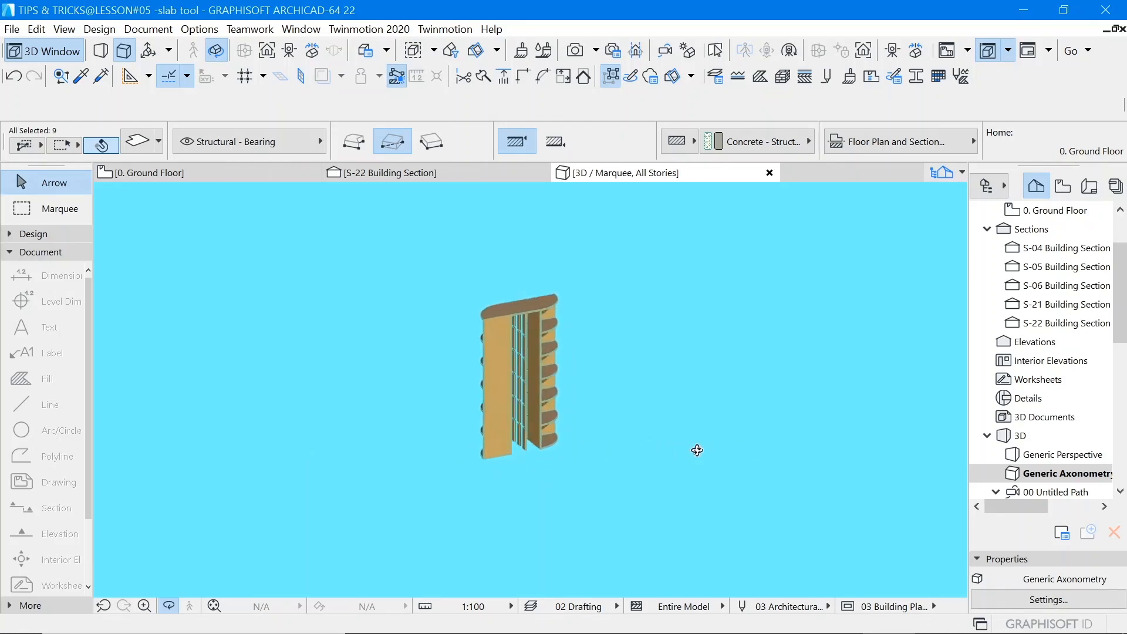
# Step: Clear the selection of the nine slabs in the 3D view of the shelf unit
pyautogui.scroll(3, 524, 407)
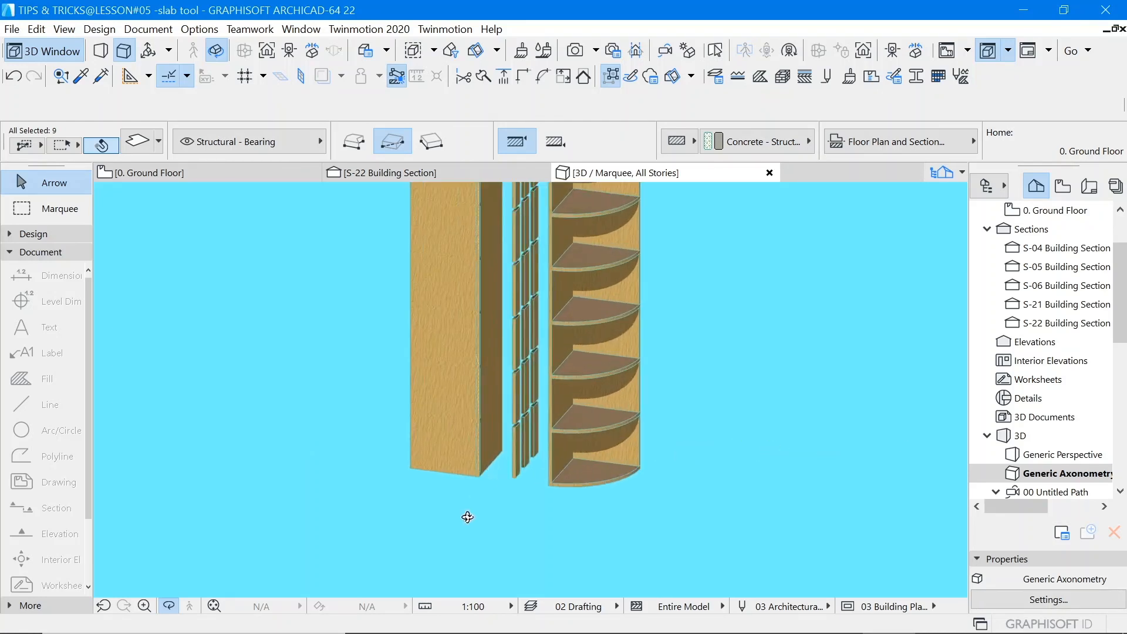
pyautogui.moveTo(466, 516); pyautogui.dragTo(498, 500)
pyautogui.scroll(-5, 497, 501)
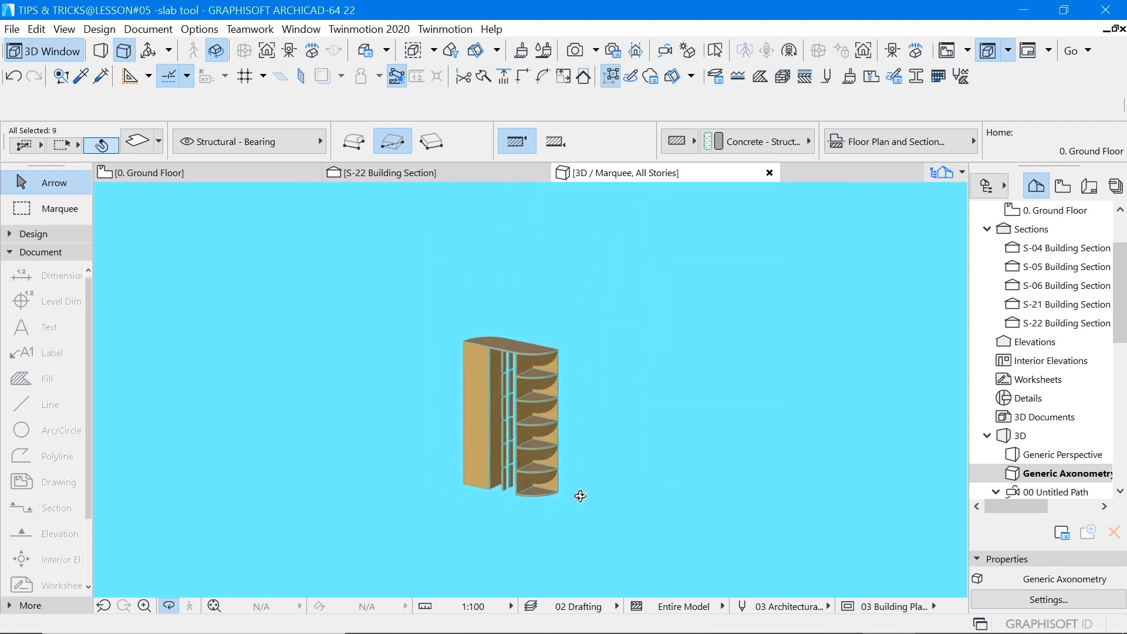
pyautogui.scroll(3, 536, 493)
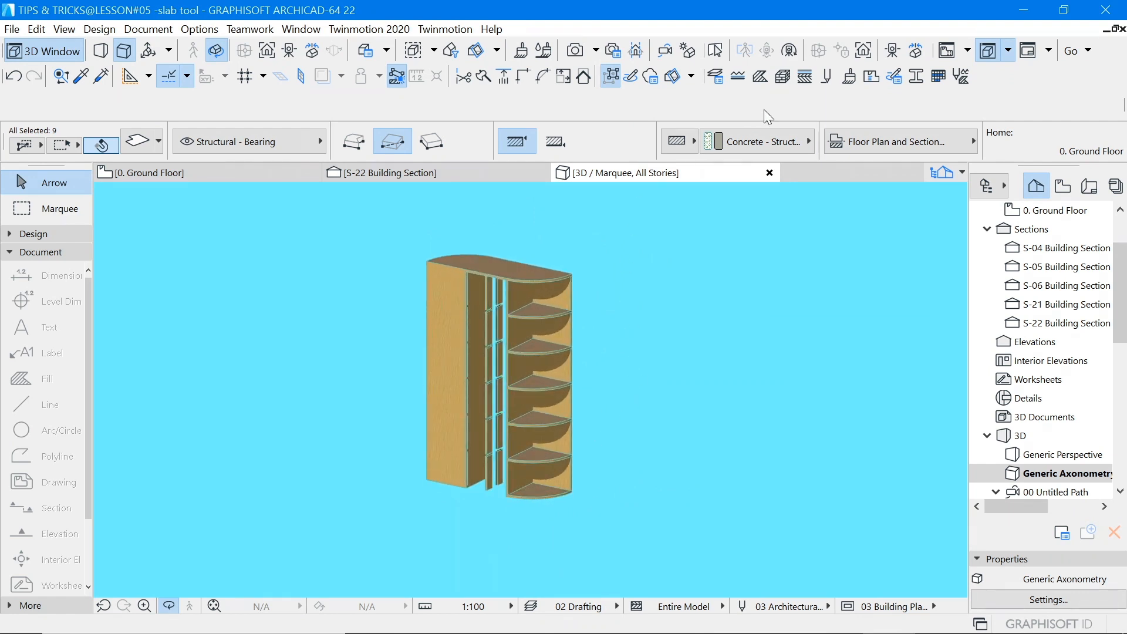
pyautogui.click(718, 52)
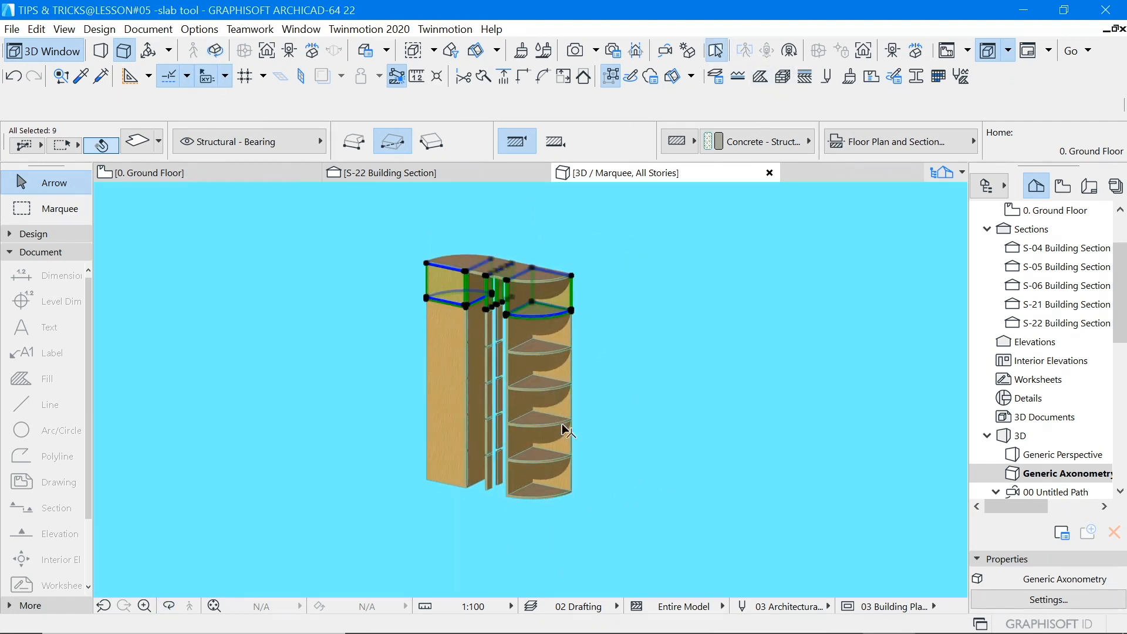
pyautogui.click(632, 422)
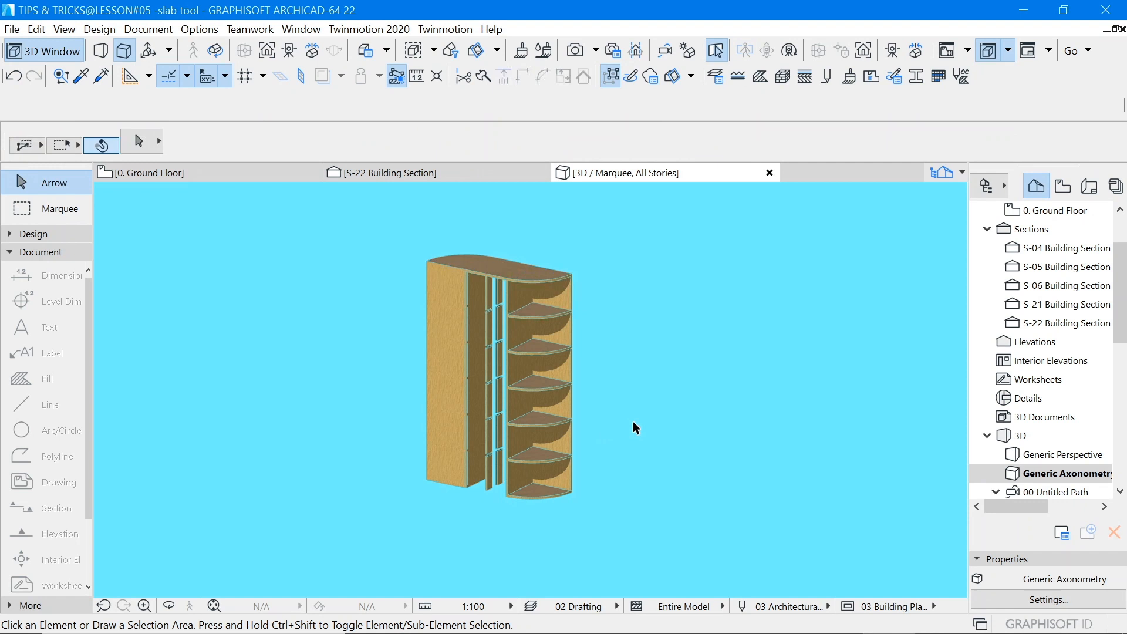
# Step: Go back to the Ground Floor plan and show its marquee area in 3D again
pyautogui.click(154, 171)
pyautogui.scroll(-3, 644, 357)
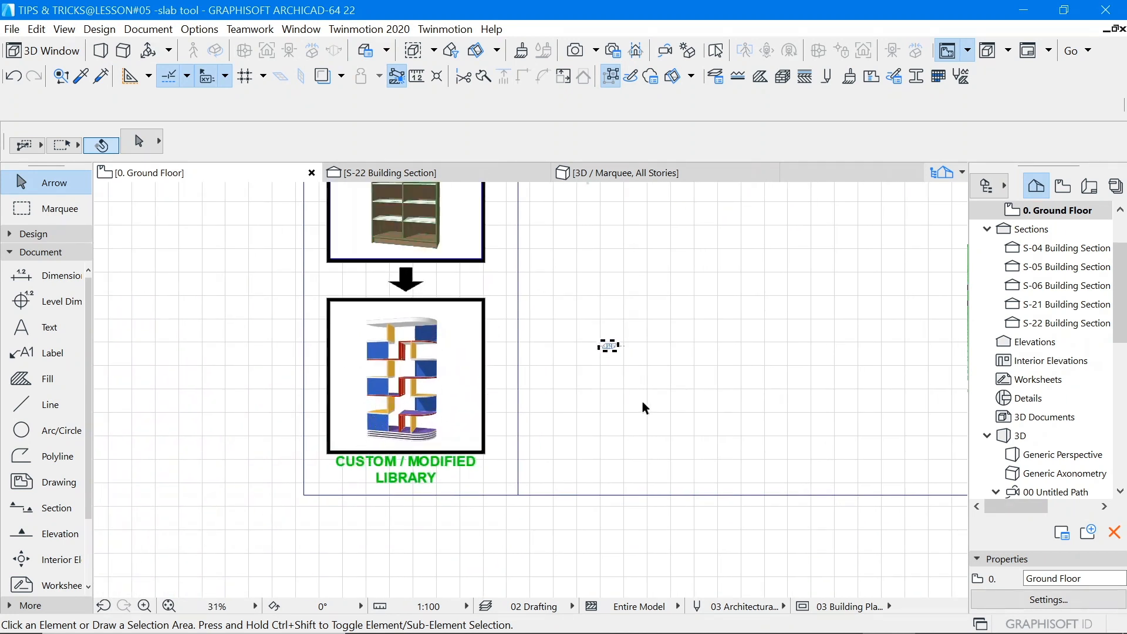
pyautogui.rightClick(677, 290)
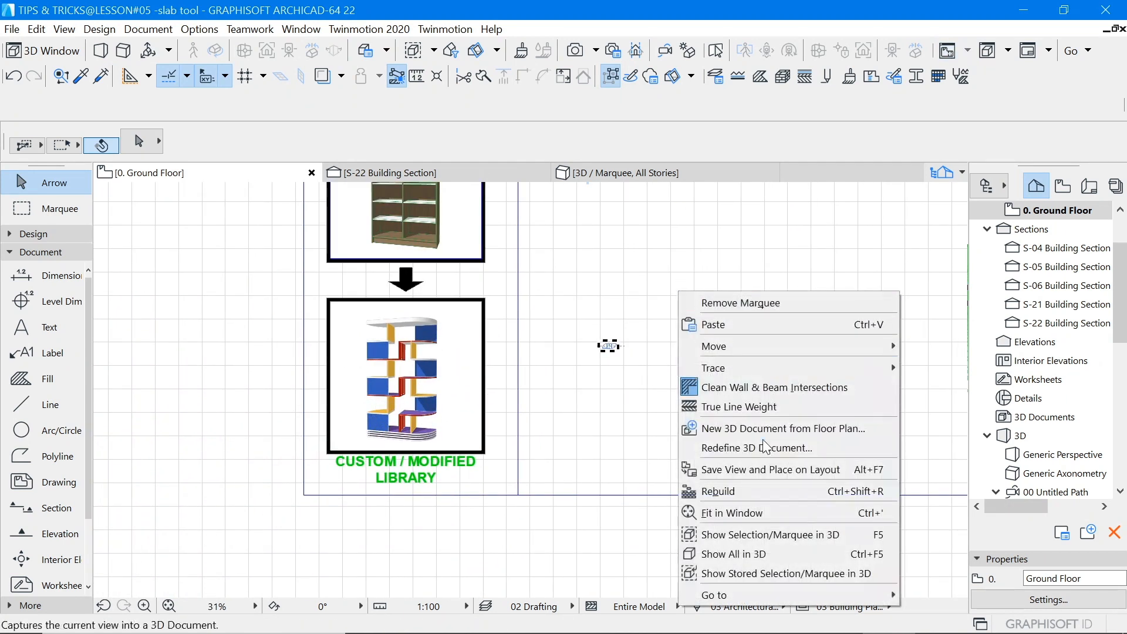
pyautogui.click(767, 534)
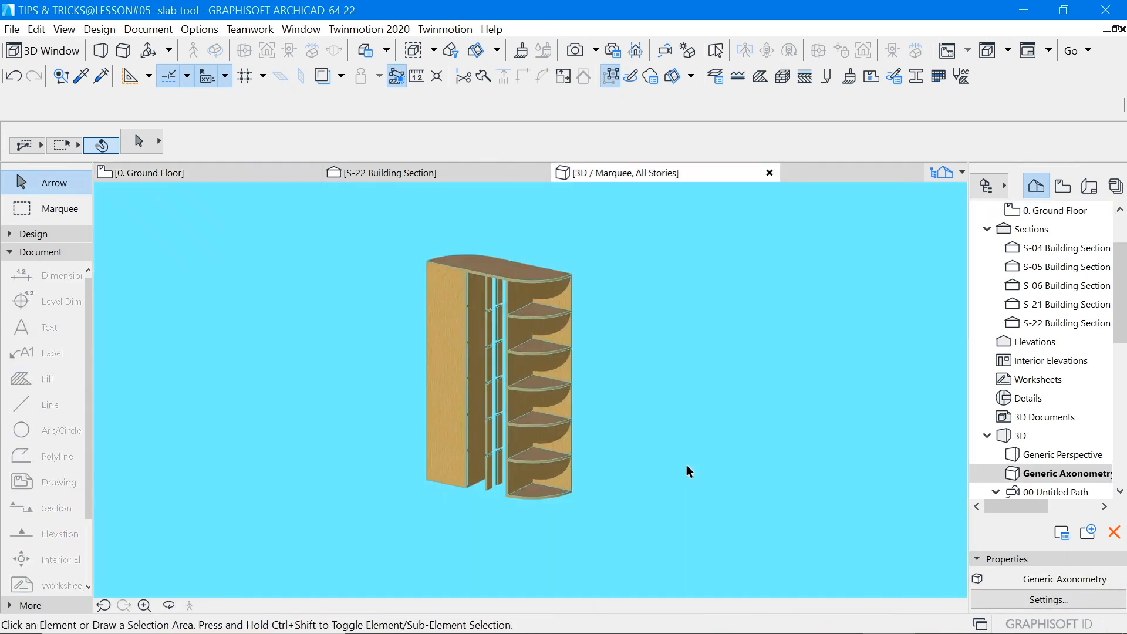
# Step: In the open quarter-round column, delete one vertical panel per level, alternating back and inner side panels from the lowest back panel up
pyautogui.click(563, 478)
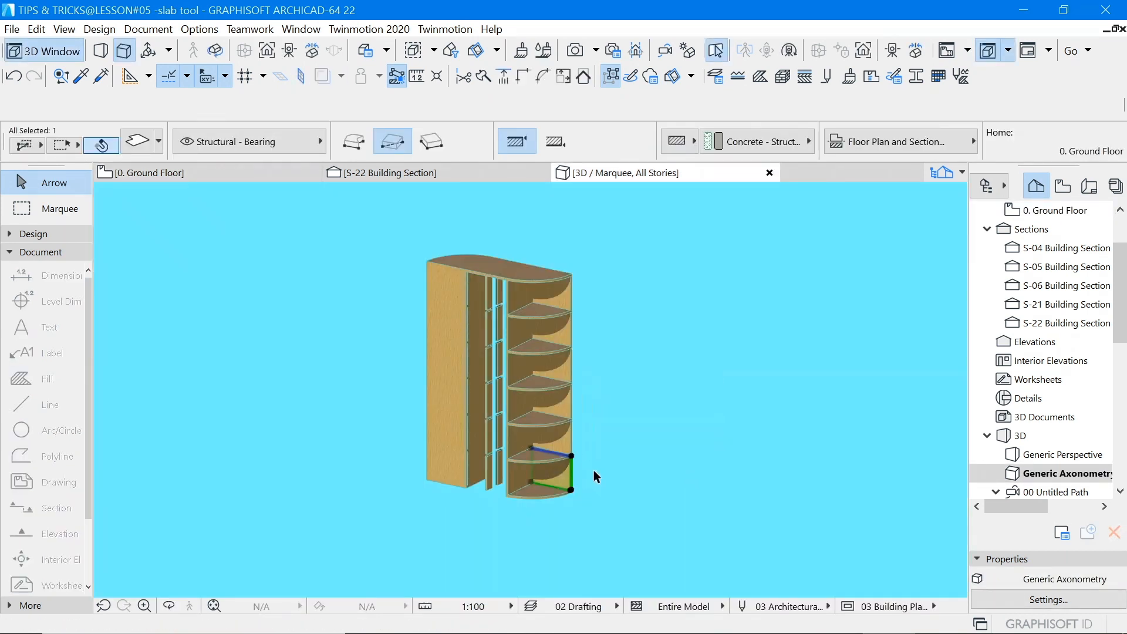
pyautogui.press('Delete')
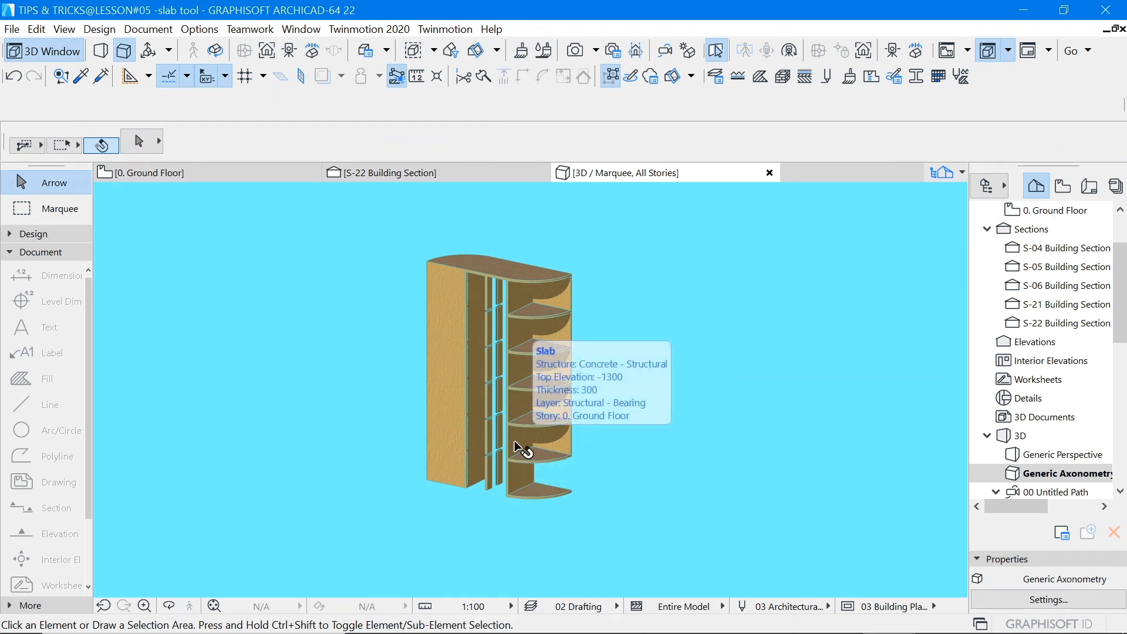
pyautogui.click(521, 450)
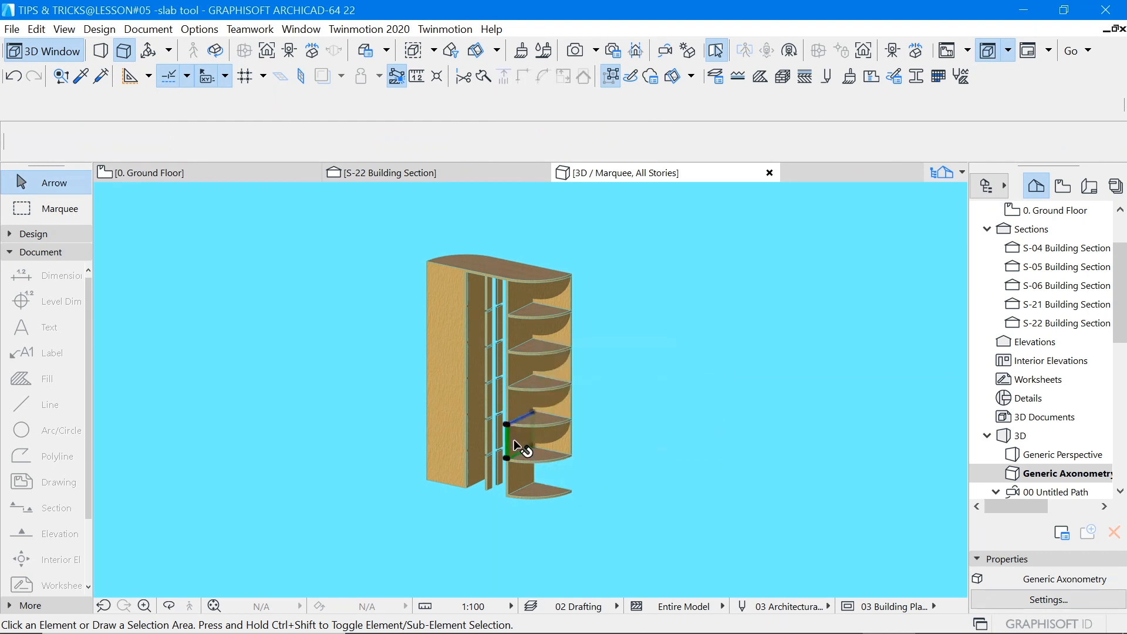
pyautogui.press('Delete')
pyautogui.click(566, 406)
pyautogui.press('Delete')
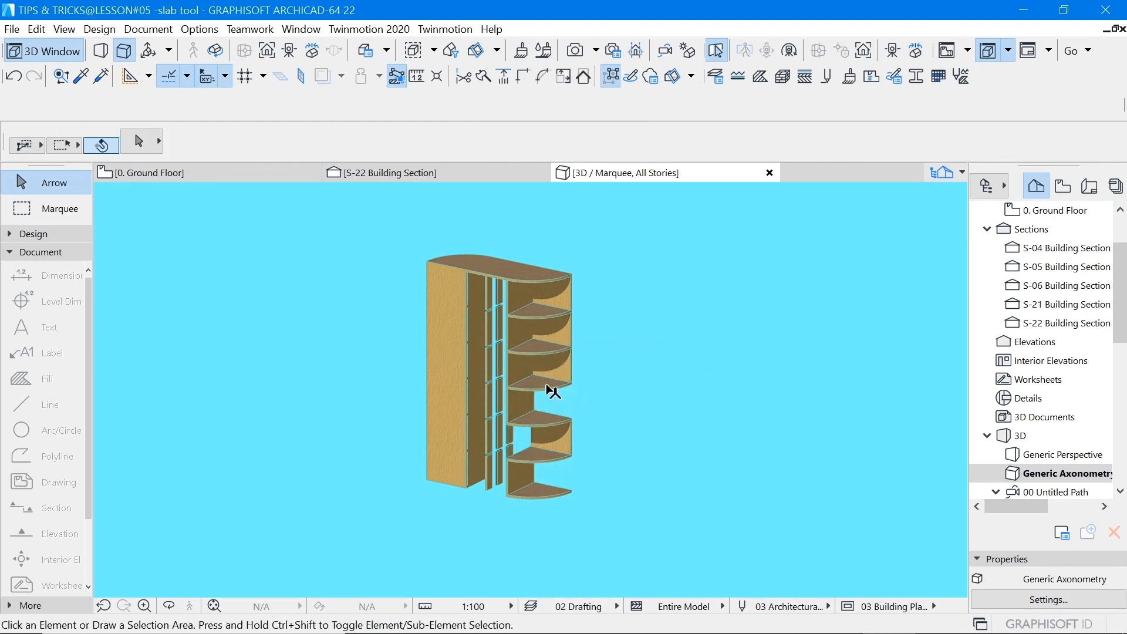
pyautogui.click(545, 369)
pyautogui.press('Delete')
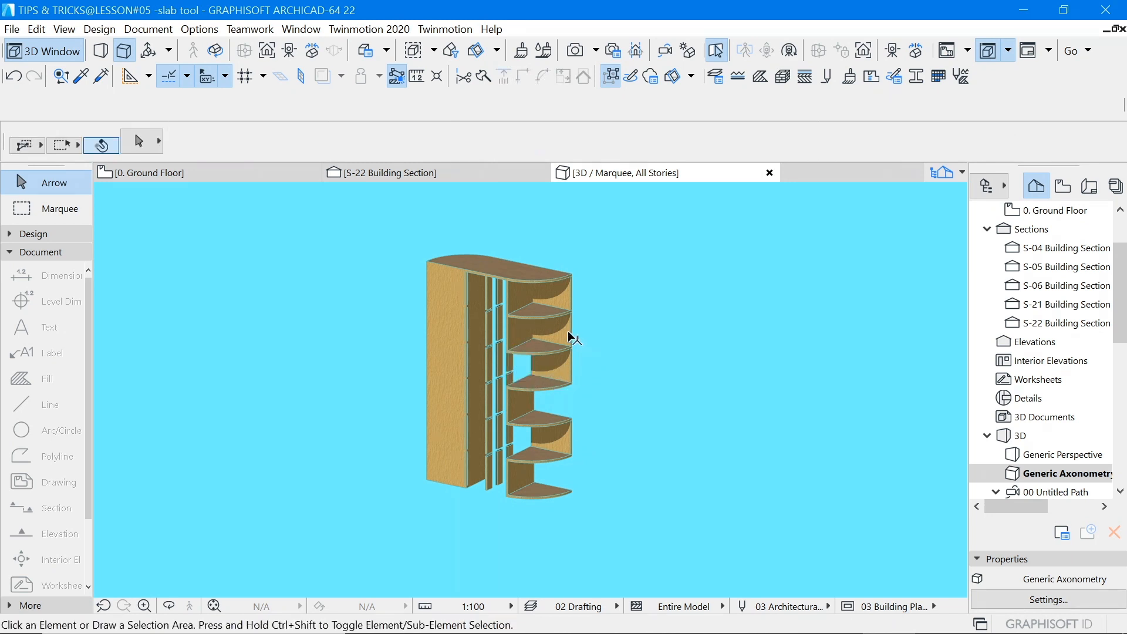
pyautogui.click(578, 332)
pyautogui.press('Delete')
pyautogui.click(518, 298)
pyautogui.press('Delete')
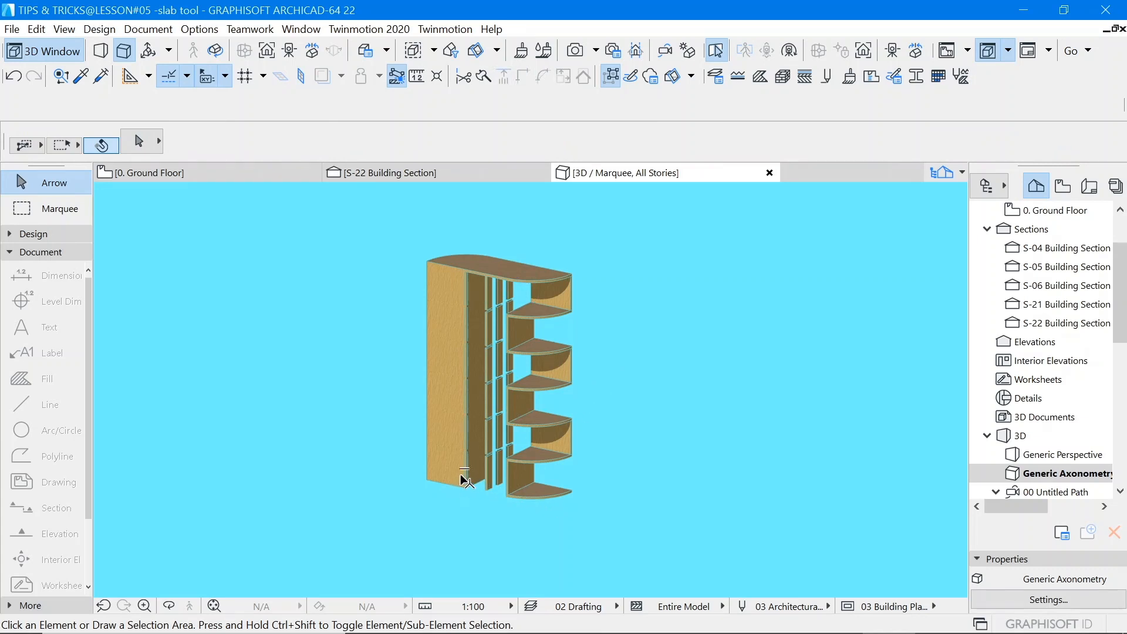
# Step: In the opposite closed column, delete one vertical panel per level, alternating inner side and flat outer panels from the lowest side panel up
pyautogui.click(92, 145)
pyautogui.click(454, 468)
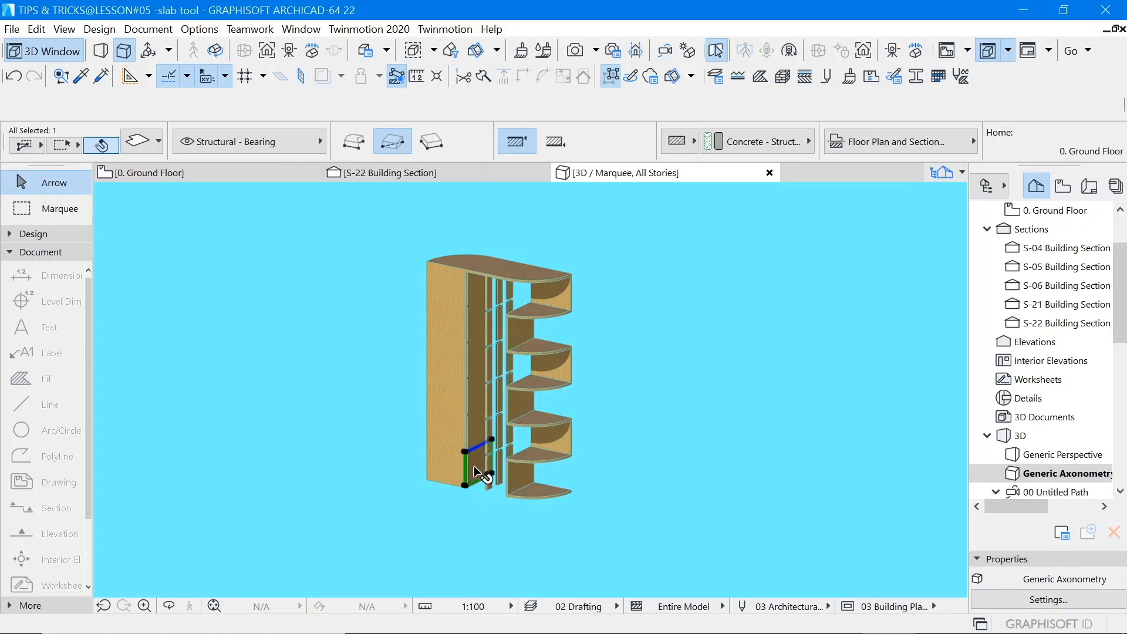
pyautogui.press('Delete')
pyautogui.click(453, 433)
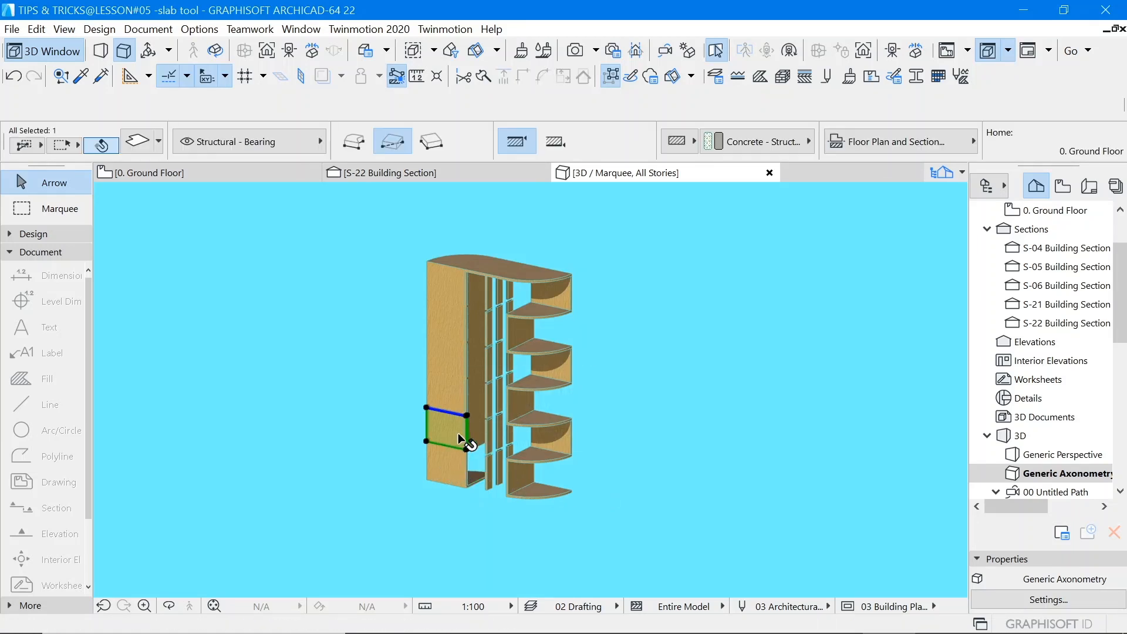
pyautogui.press('Delete')
pyautogui.click(476, 407)
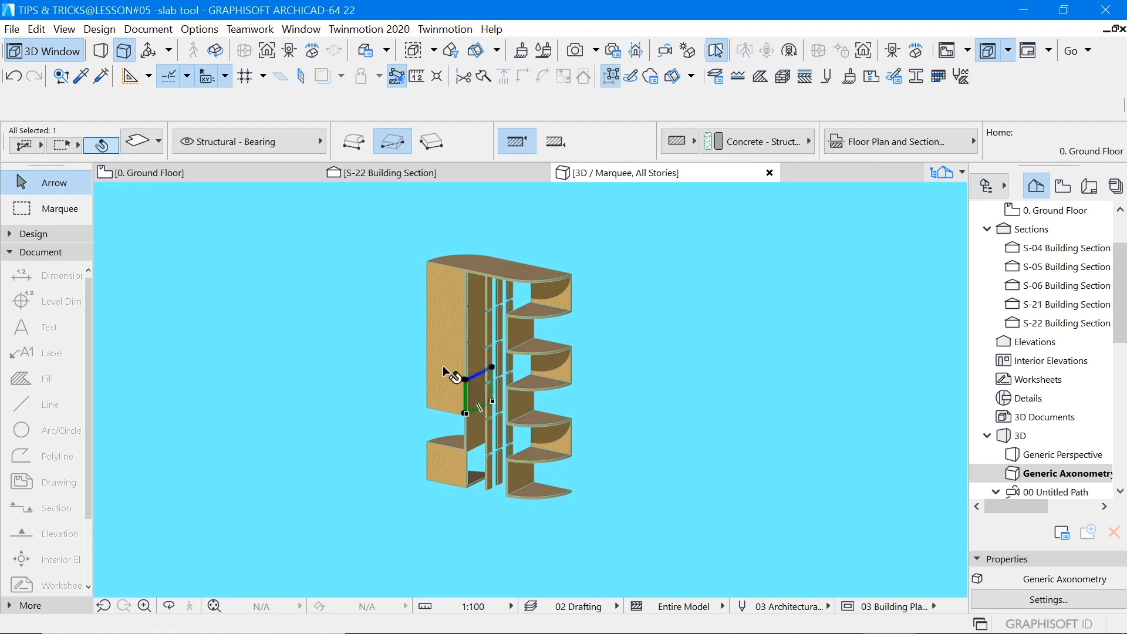
pyautogui.press('Delete')
pyautogui.click(463, 372)
pyautogui.press('Delete')
pyautogui.click(475, 329)
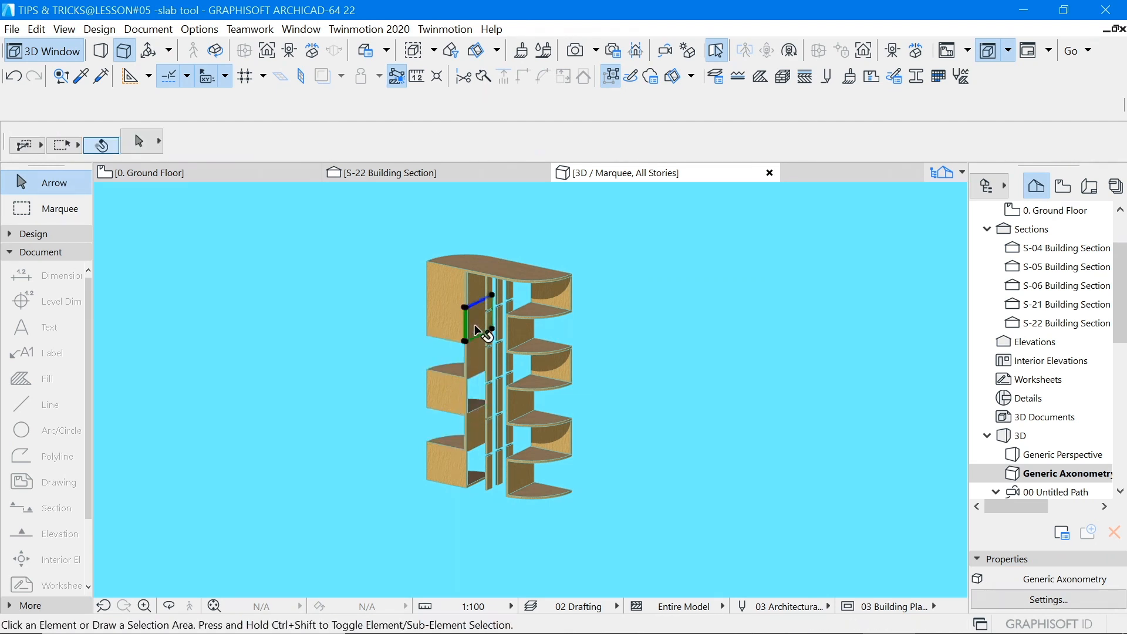
pyautogui.press('Delete')
pyautogui.click(445, 281)
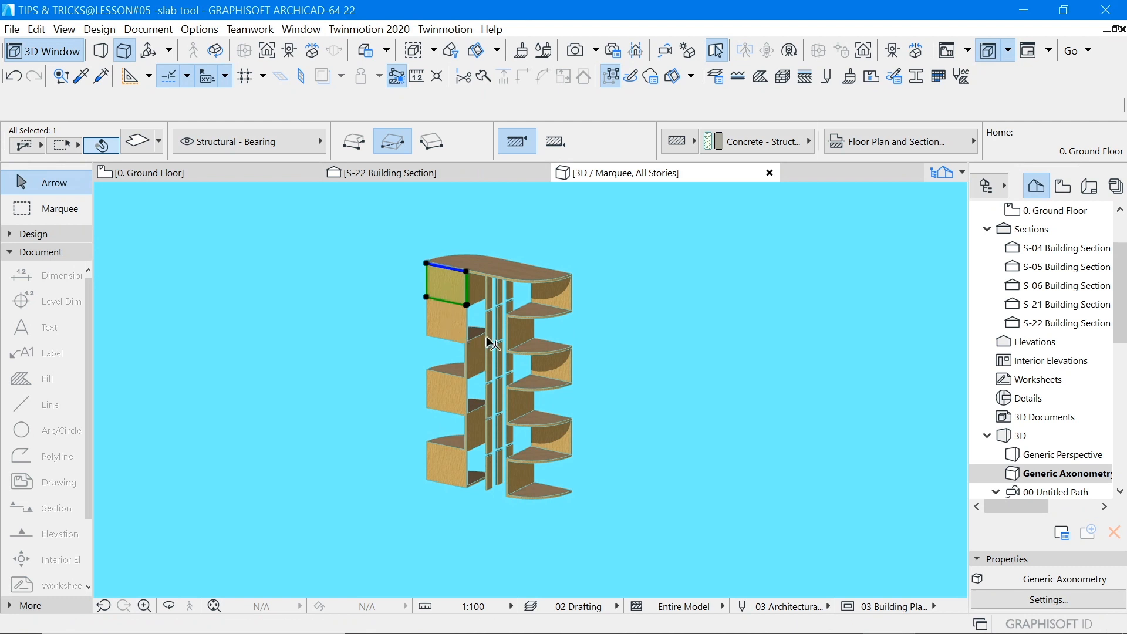
pyautogui.press('Delete')
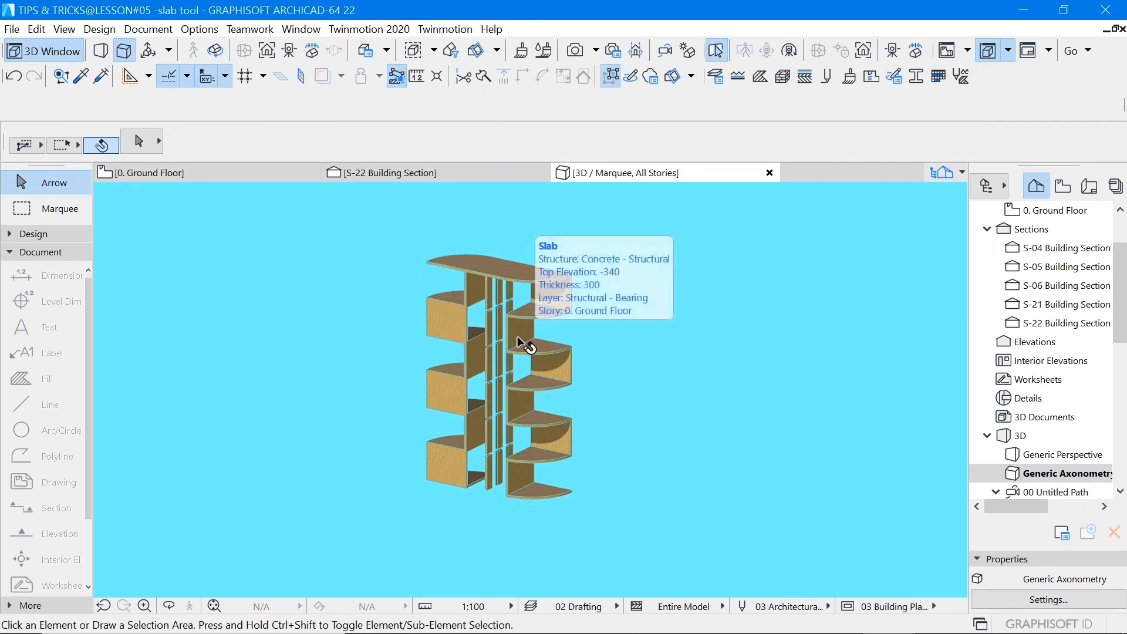
# Step: Multiply the curved top slab with Elevate and Increment, placing 1 copy at the base of the shelf unit
pyautogui.click(216, 51)
pyautogui.moveTo(398, 443); pyautogui.dragTo(432, 441)
pyautogui.scroll(3, 509, 464)
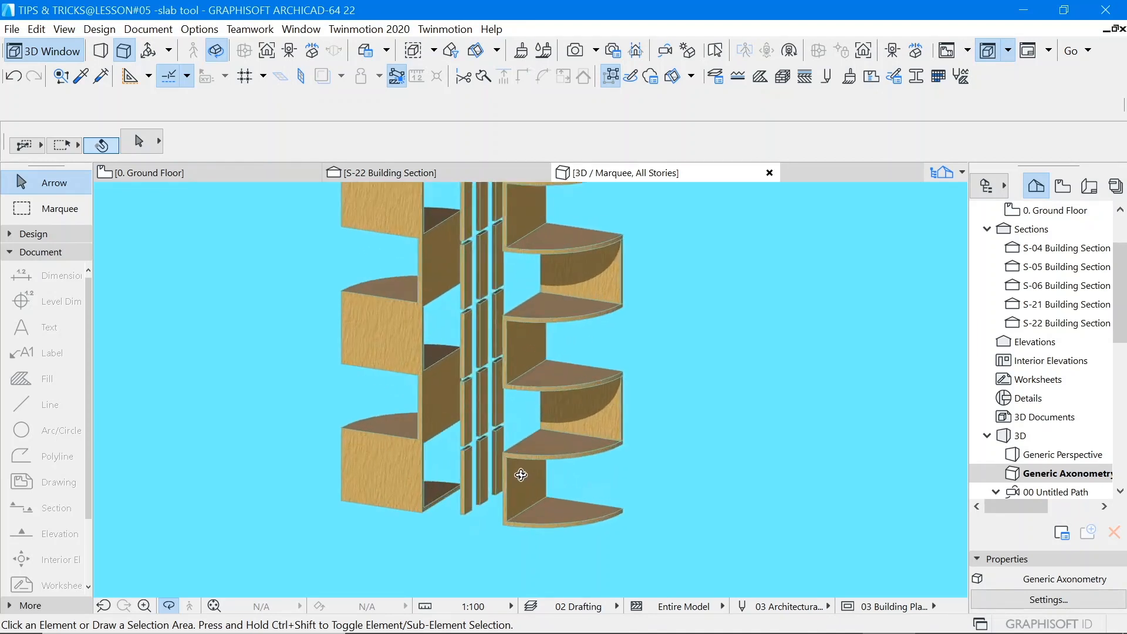
pyautogui.scroll(-3, 521, 474)
pyautogui.click(715, 51)
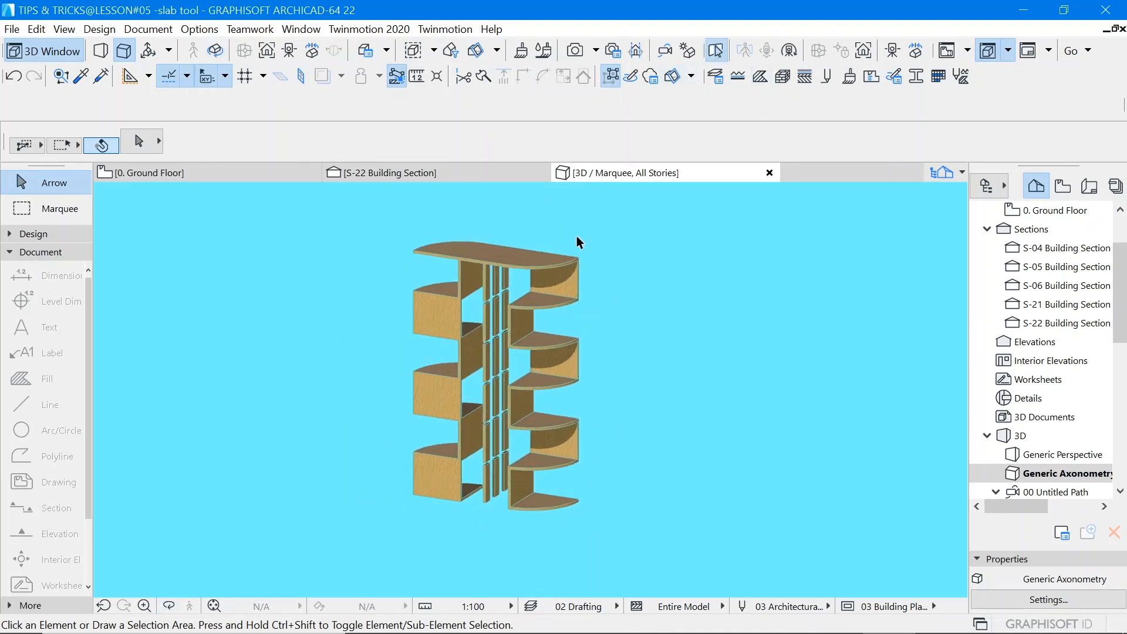
pyautogui.click(547, 264)
pyautogui.click(579, 259)
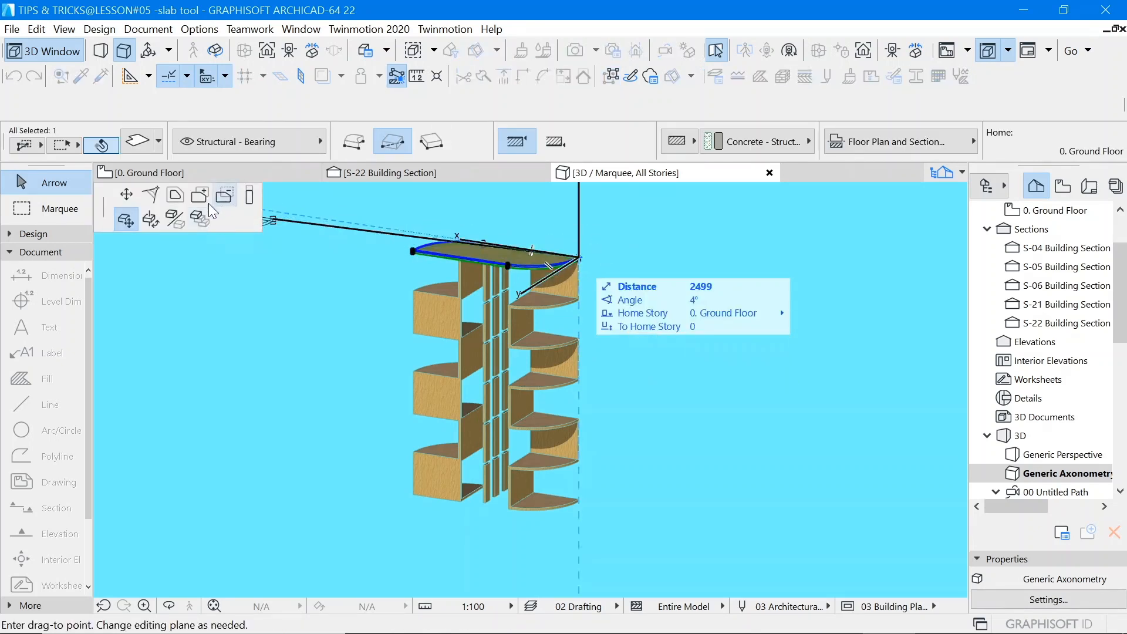
pyautogui.click(201, 220)
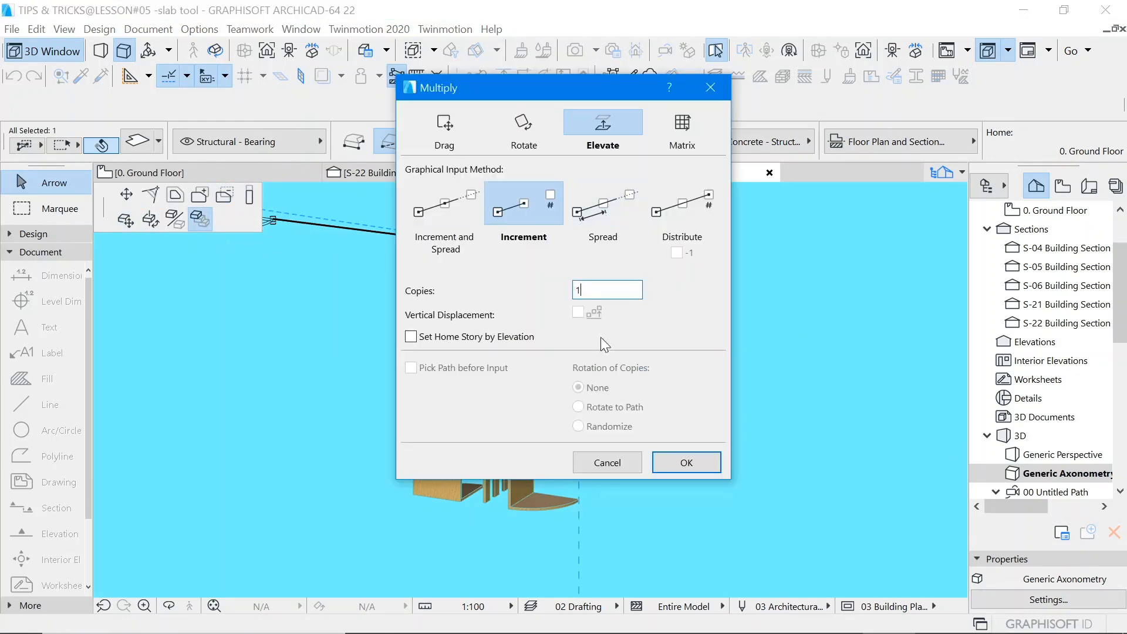
pyautogui.click(697, 470)
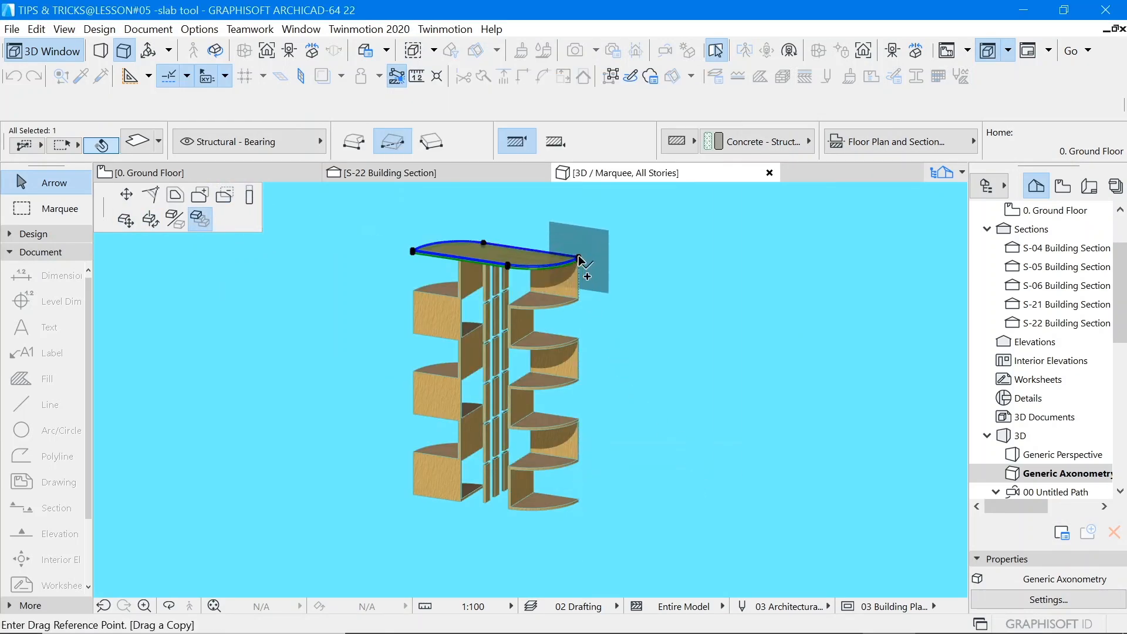
pyautogui.scroll(5, 589, 482)
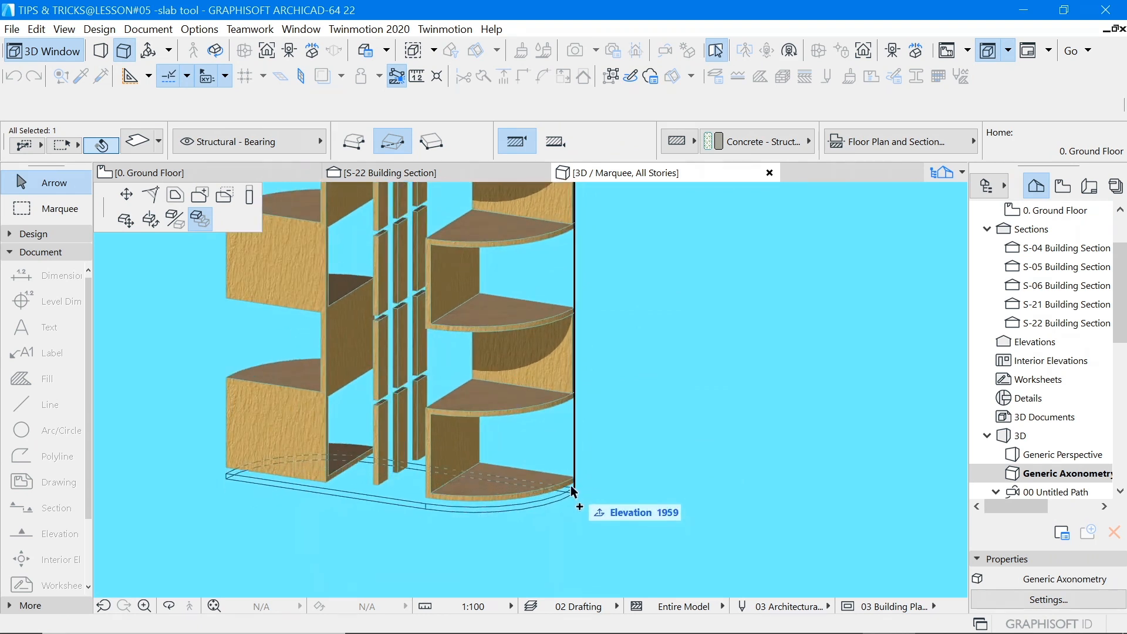
pyautogui.click(573, 478)
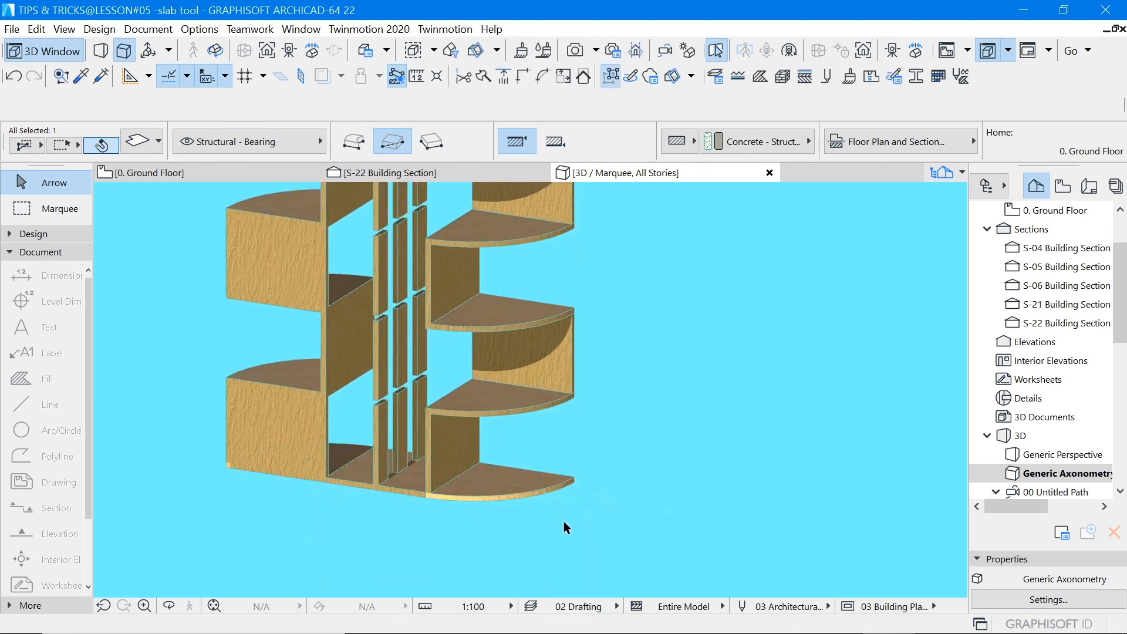
# Step: Delete the two quarter-round bottom shelves that overlap the full-length base slab
pyautogui.click(490, 477)
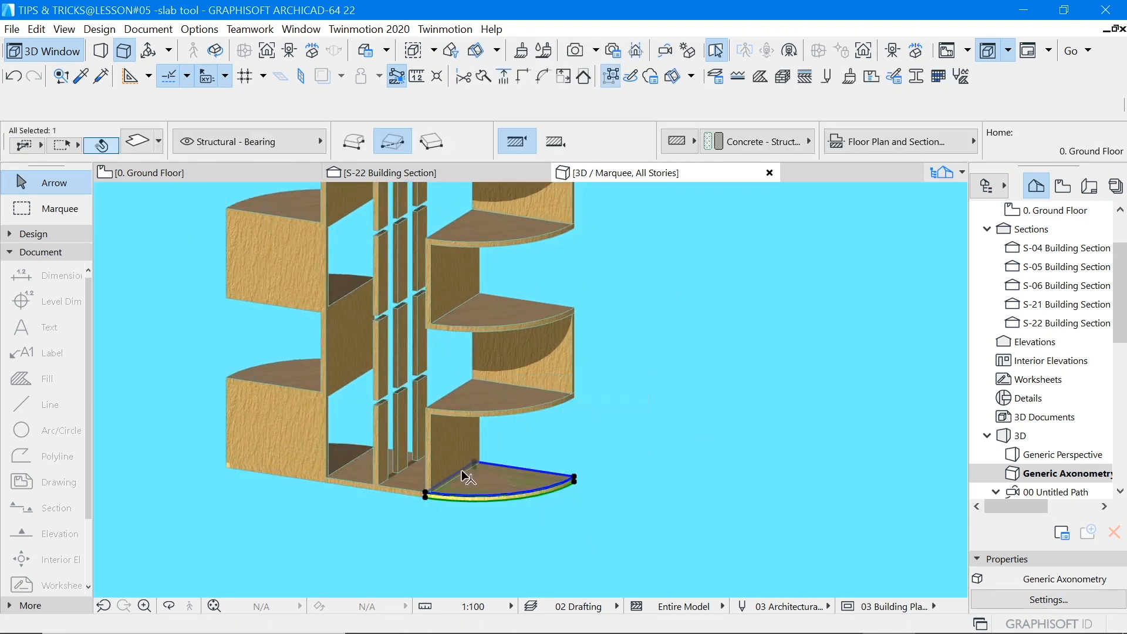
pyautogui.press('Escape')
pyautogui.click(342, 457)
pyautogui.press('Escape')
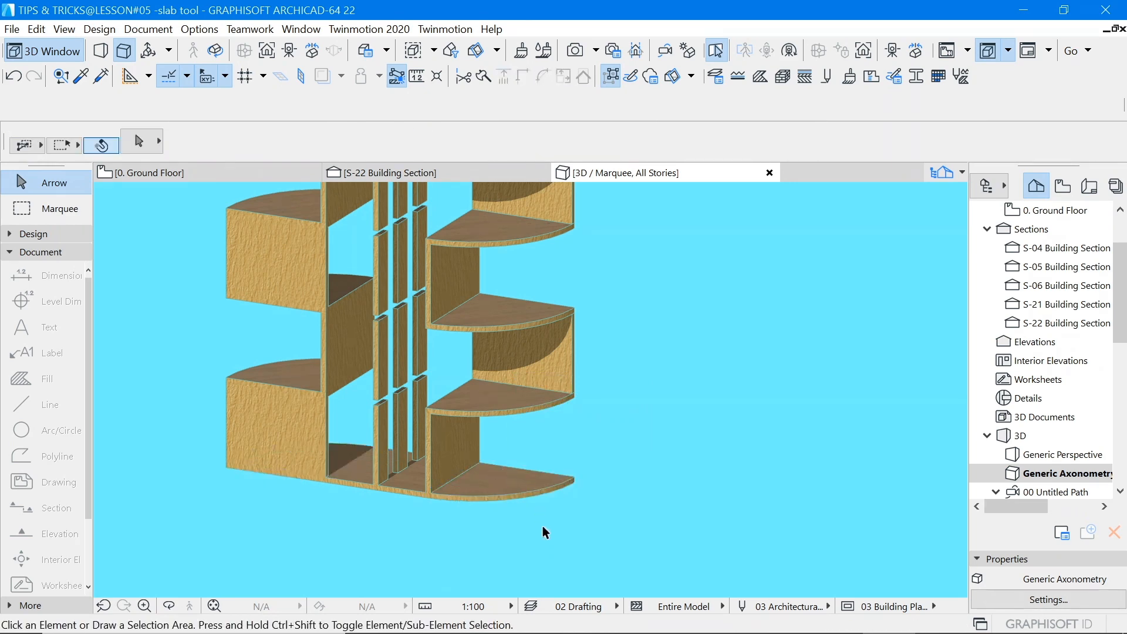
# Step: Delete the three narrow centre dividers on the second level above the base
pyautogui.moveTo(542, 525)
pyautogui.keyDown('shift'); pyautogui.mouseDown(button='middle')
pyautogui.moveTo(558, 515)
pyautogui.moveTo(551, 499)
pyautogui.moveTo(537, 518)
pyautogui.mouseUp(button='middle'); pyautogui.keyUp('shift')
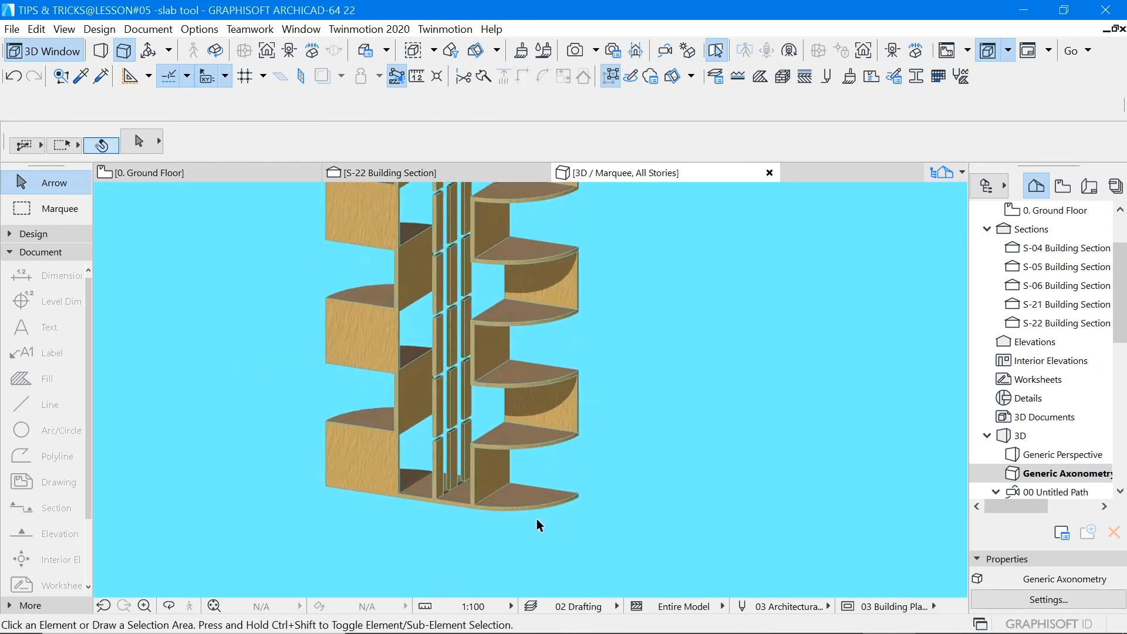
pyautogui.scroll(3, 485, 460)
pyautogui.scroll(-4, 480, 459)
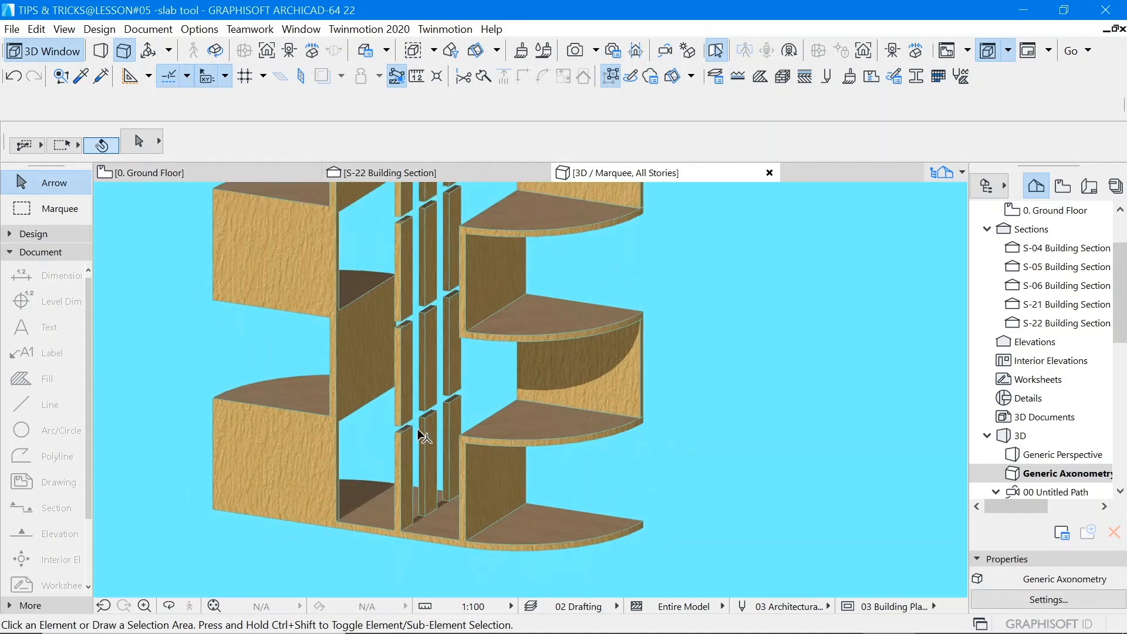
pyautogui.click(425, 402)
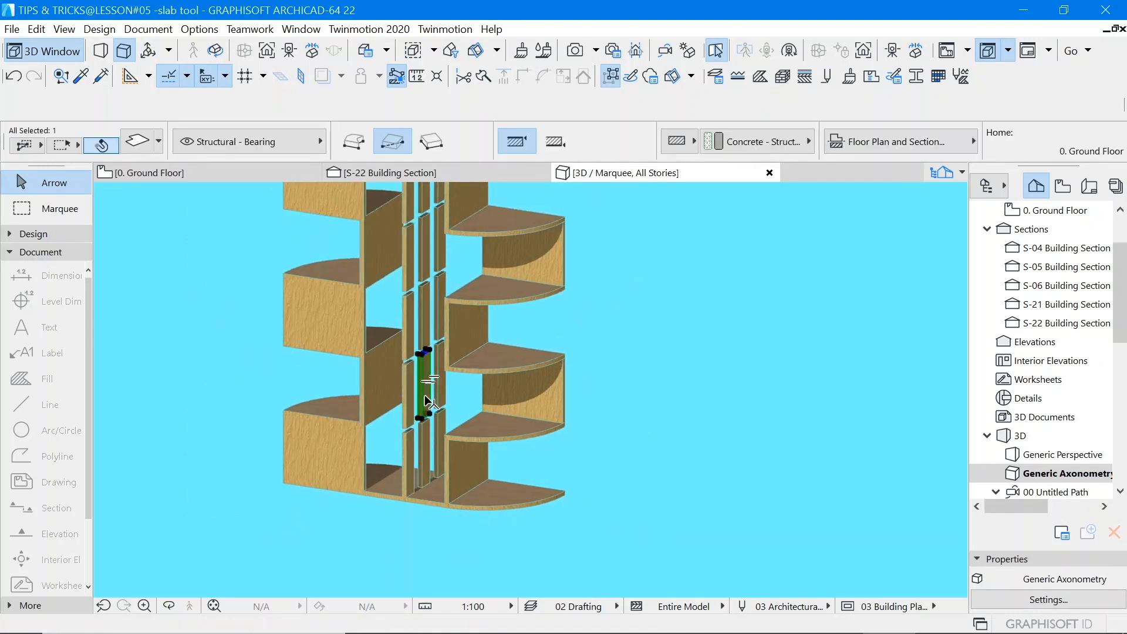
pyautogui.press('Delete')
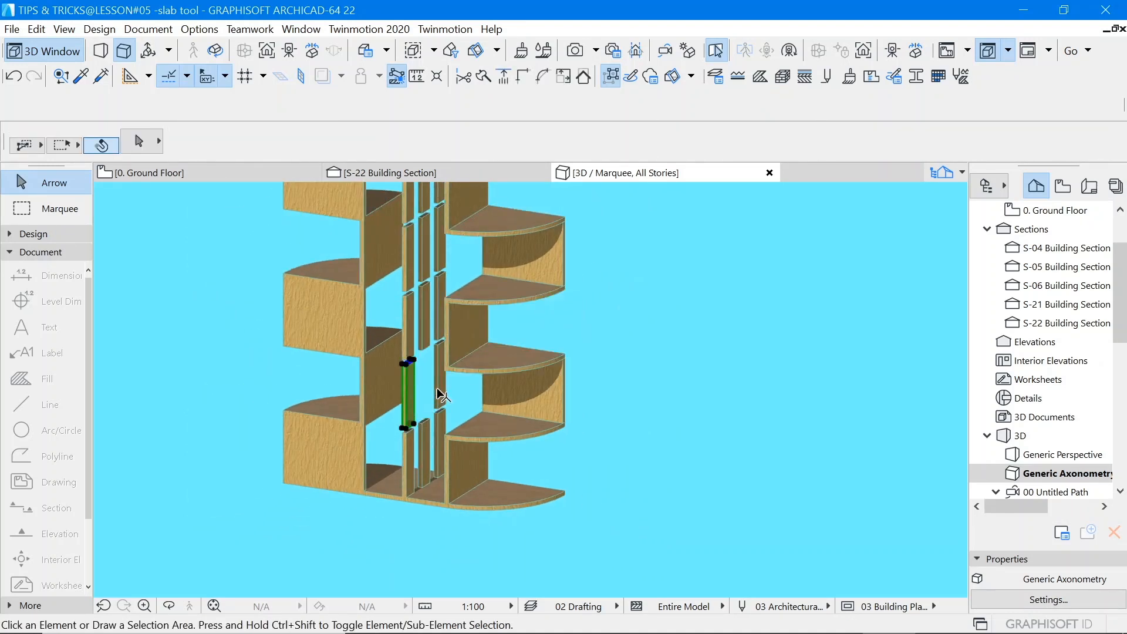
pyautogui.click(440, 392)
pyautogui.press('Delete')
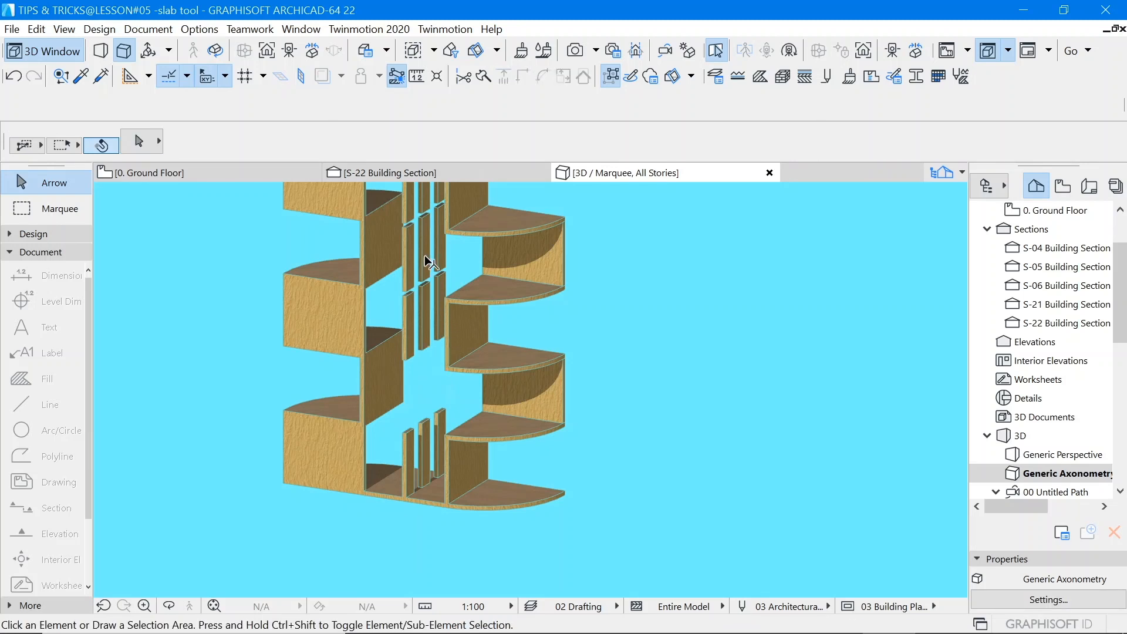
# Step: Delete the three narrow centre dividers on the fourth level above the base
pyautogui.click(410, 260)
pyautogui.press('Delete')
pyautogui.click(423, 258)
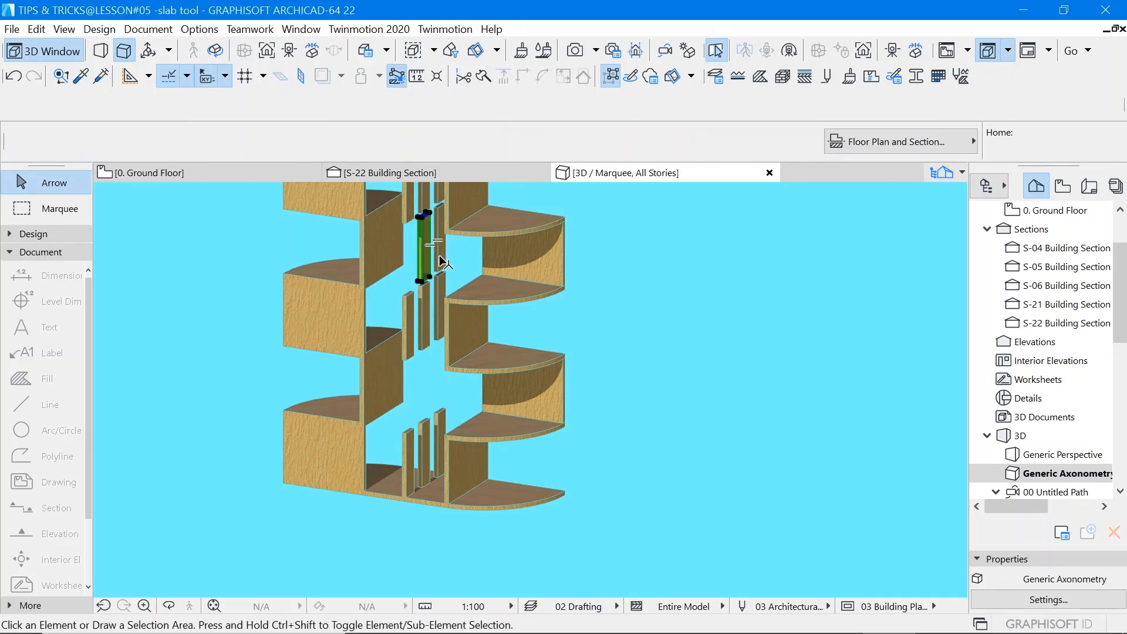
pyautogui.press('Delete')
pyautogui.click(446, 257)
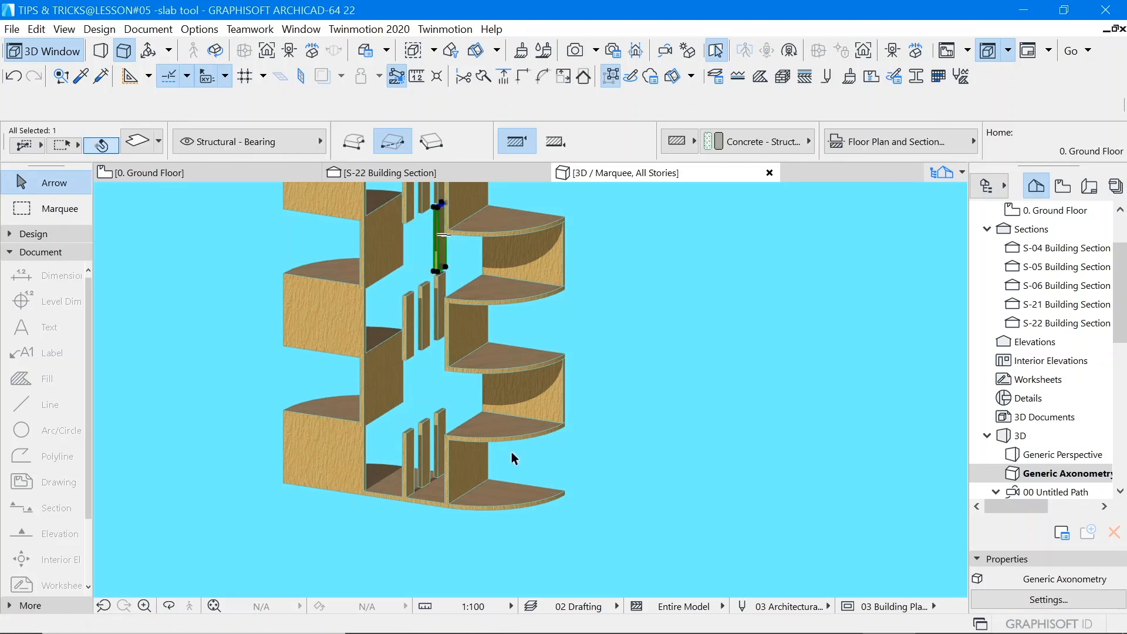
pyautogui.scroll(-3, 505, 488)
pyautogui.press('Delete')
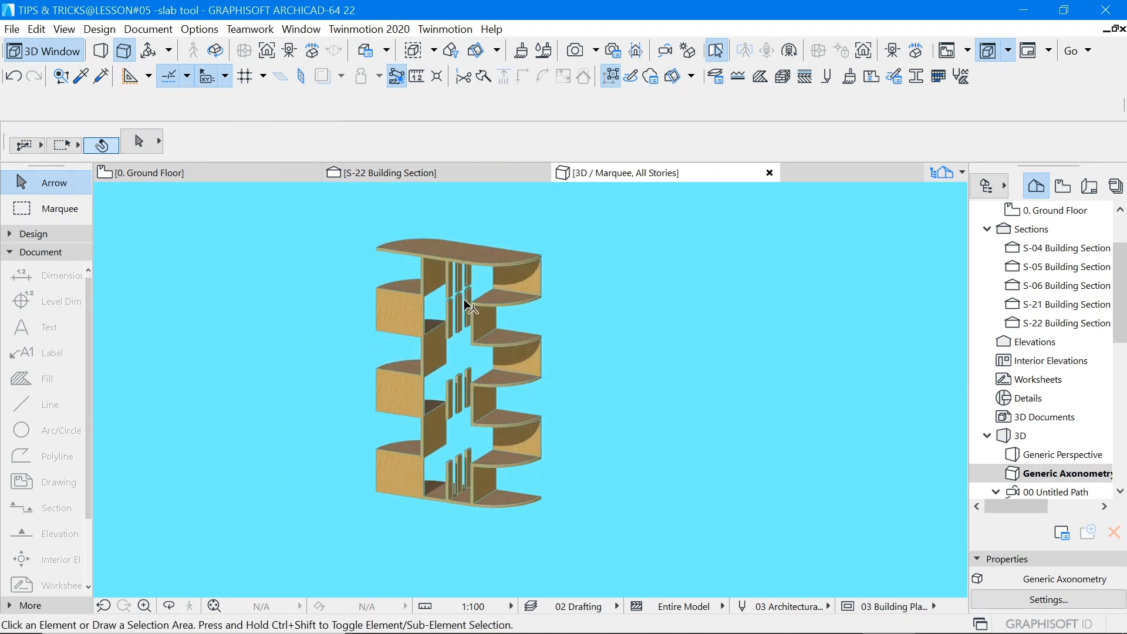
# Step: Delete the three narrow centre dividers on the top level, directly beneath the curved top slab
pyautogui.click(457, 279)
pyautogui.press('Delete')
pyautogui.click(447, 277)
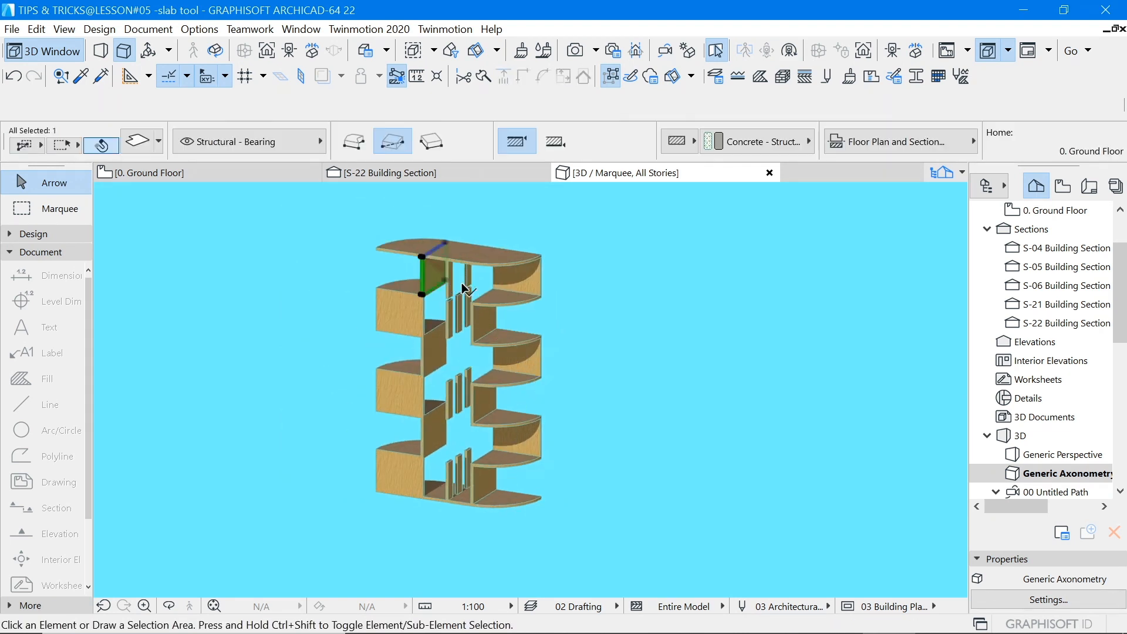
pyautogui.press('Escape')
pyautogui.click(450, 279)
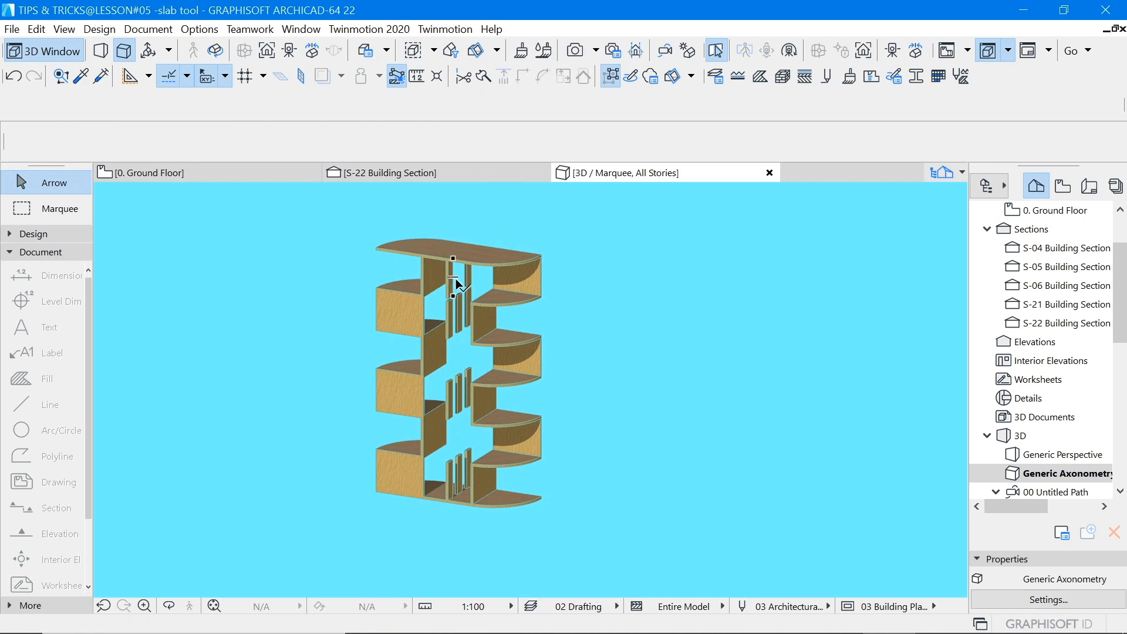
pyautogui.press('Delete')
pyautogui.click(467, 279)
pyautogui.press('Delete')
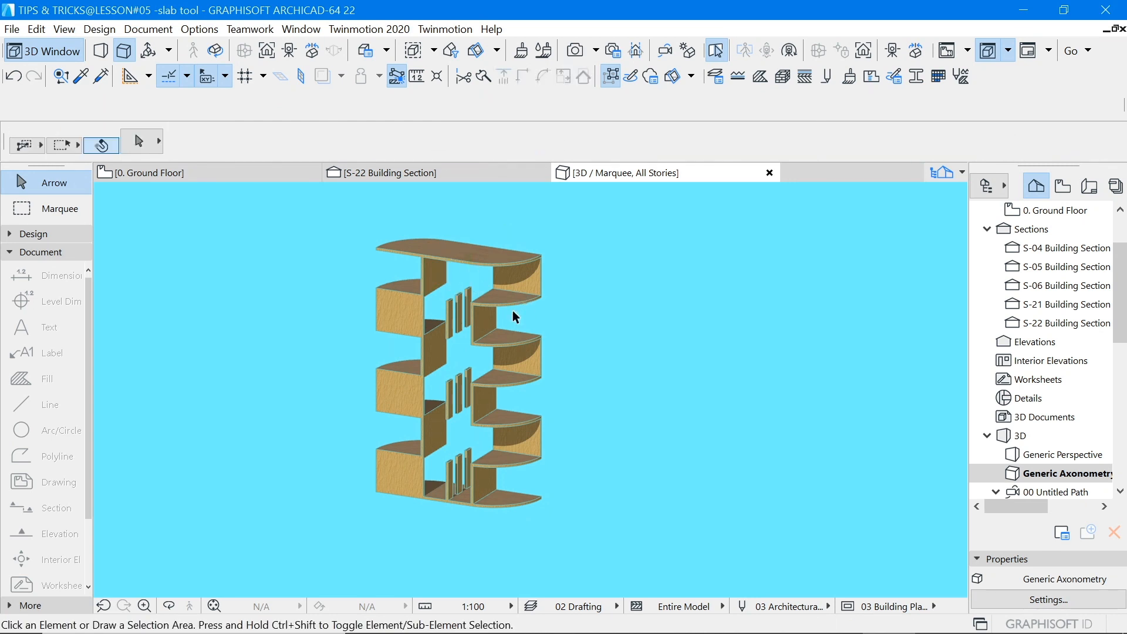
# Step: Add a 210 by 400 rectangle to the lowest raised open-side quarter-round shelf so that it covers the first-level dividers
pyautogui.scroll(3, 497, 478)
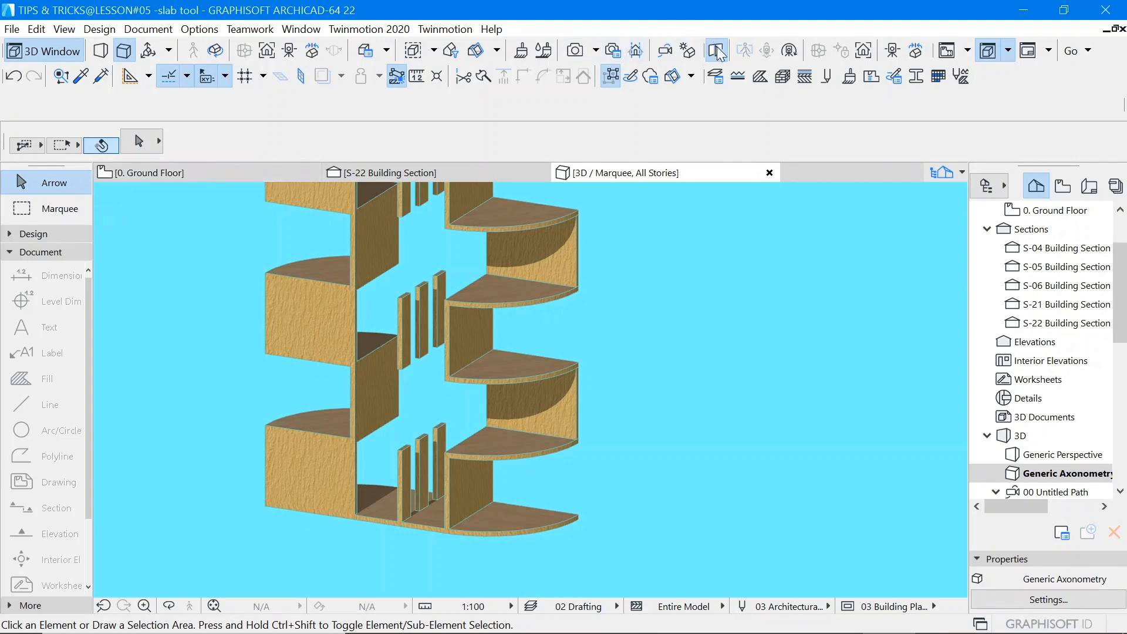
pyautogui.scroll(3, 472, 448)
pyautogui.click(495, 428)
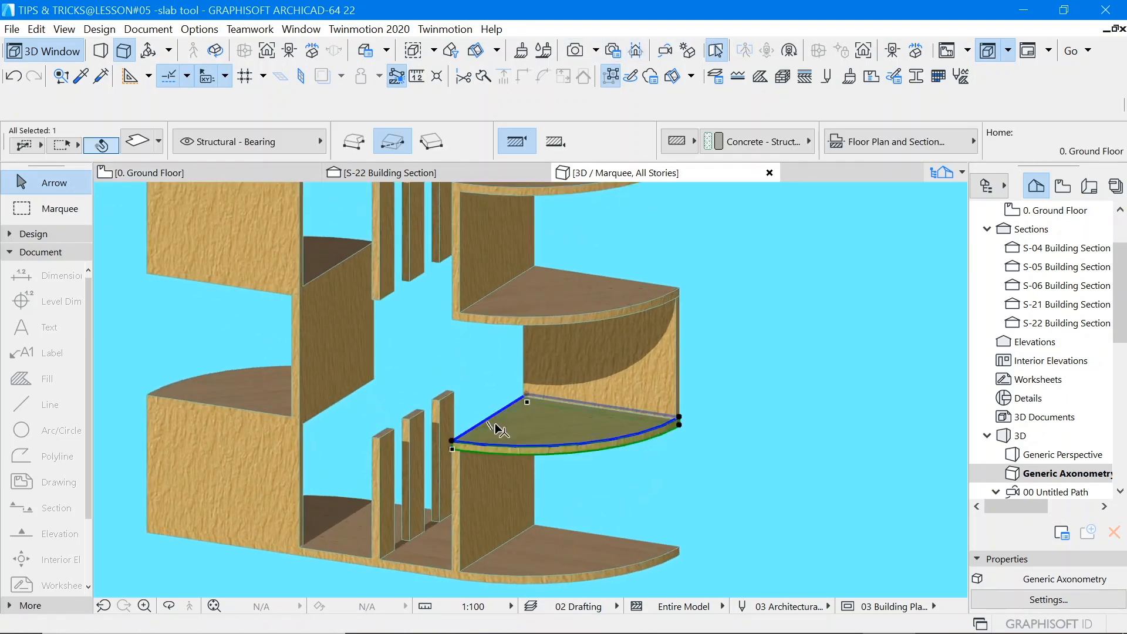
pyautogui.click(524, 399)
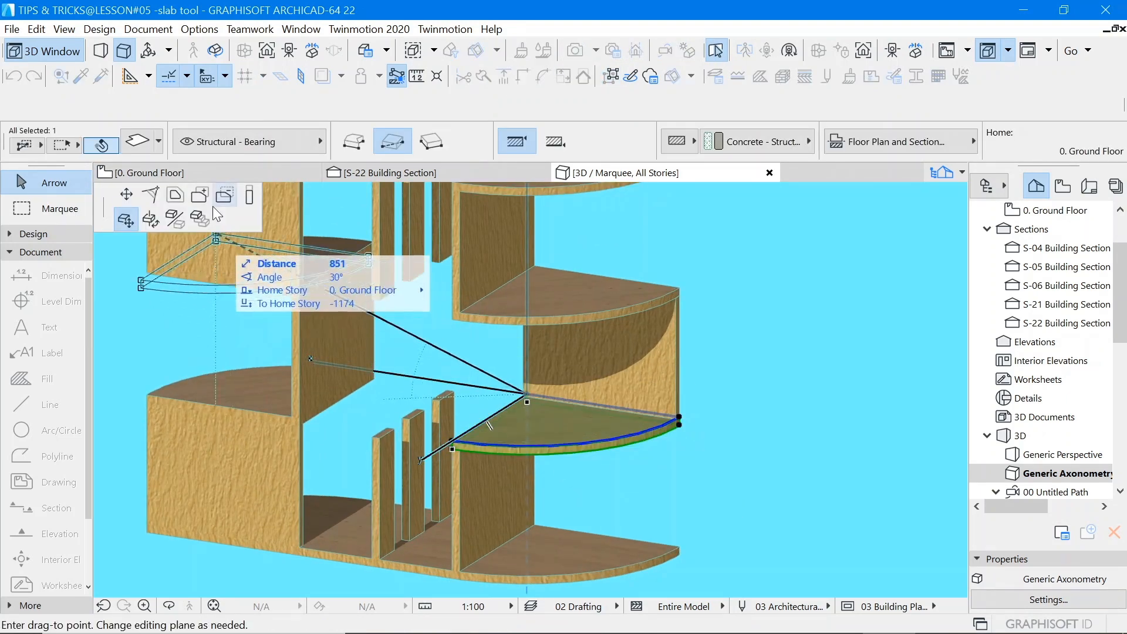
pyautogui.click(201, 194)
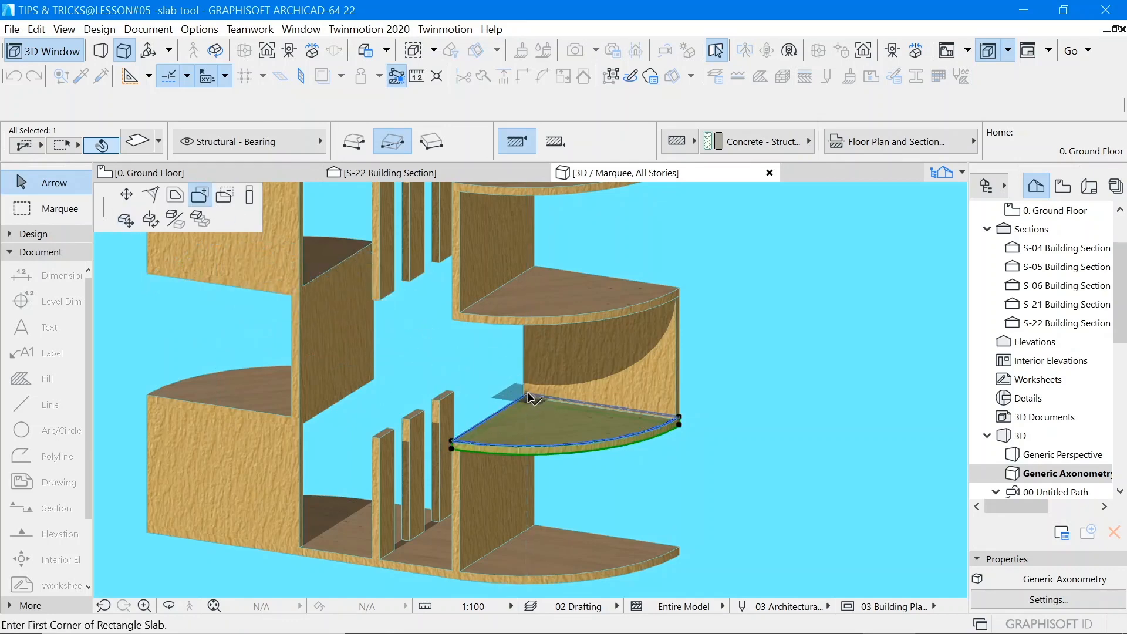
pyautogui.click(527, 399)
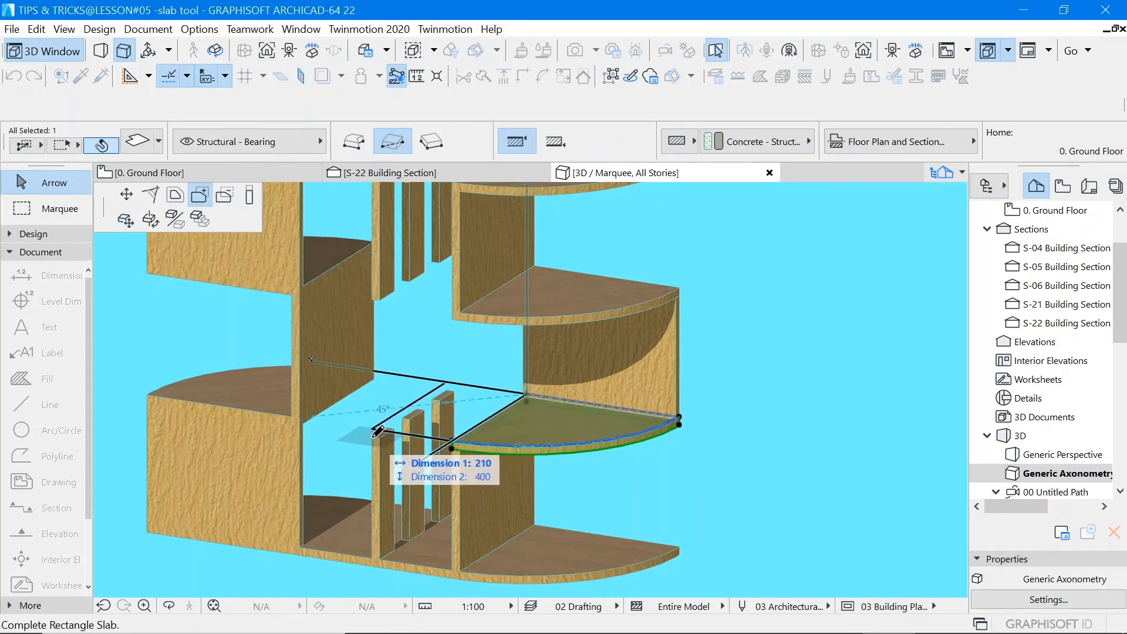
pyautogui.click(375, 432)
pyautogui.scroll(3, 390, 457)
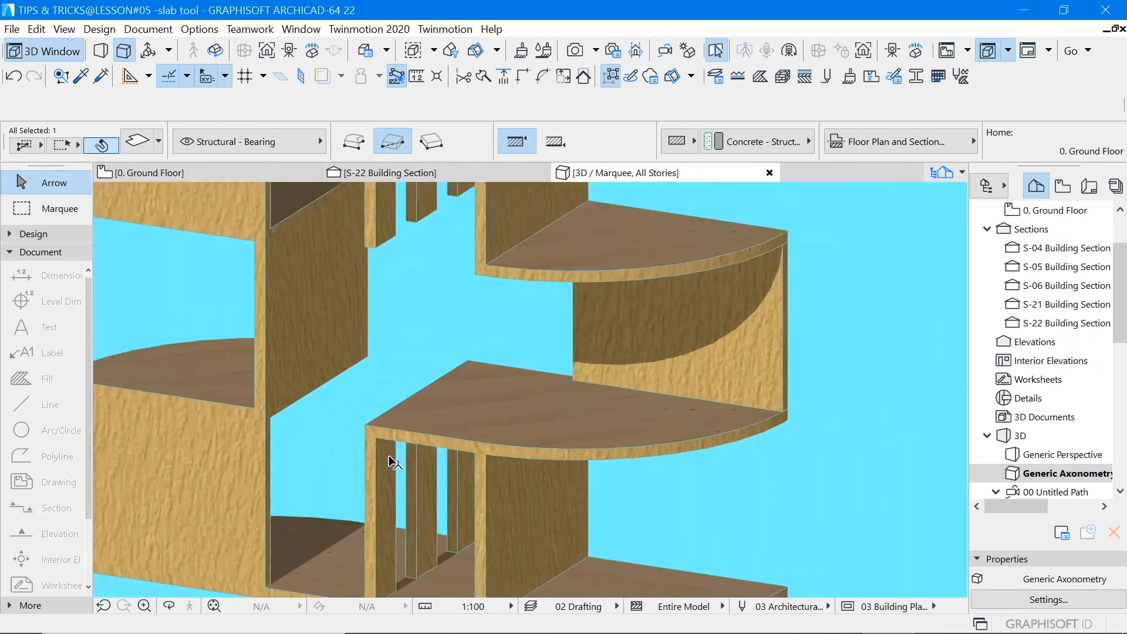
# Step: Add a rectangle to the opposite quarter-round shelf at the foot of the third-level dividers, extending it beneath all three
pyautogui.scroll(-4, 392, 461)
pyautogui.scroll(2, 386, 372)
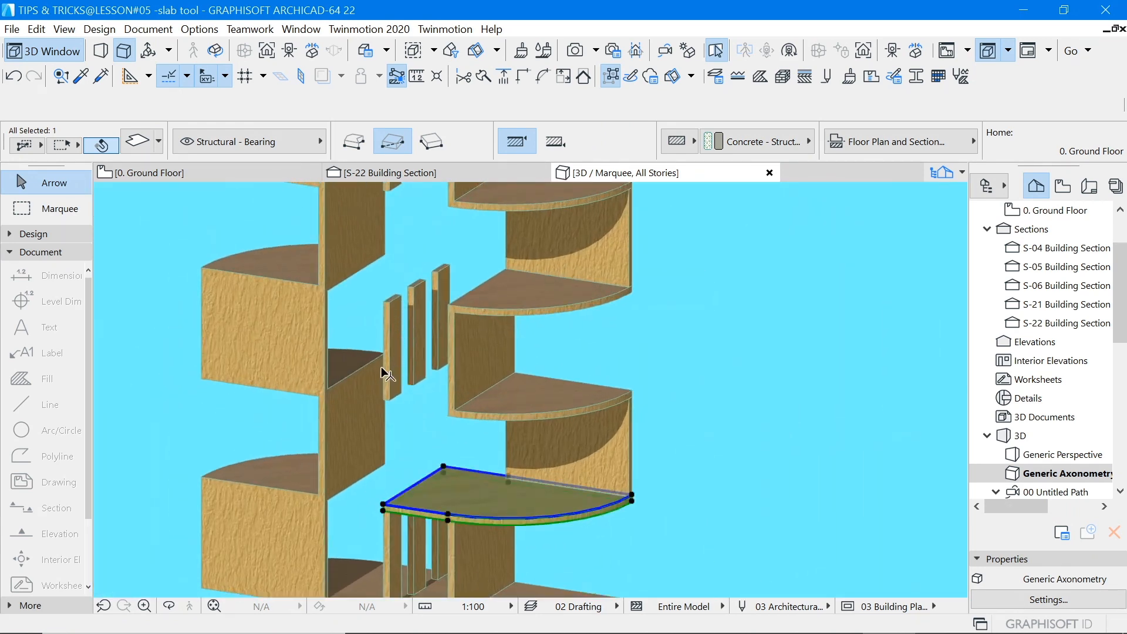
pyautogui.scroll(4, 335, 386)
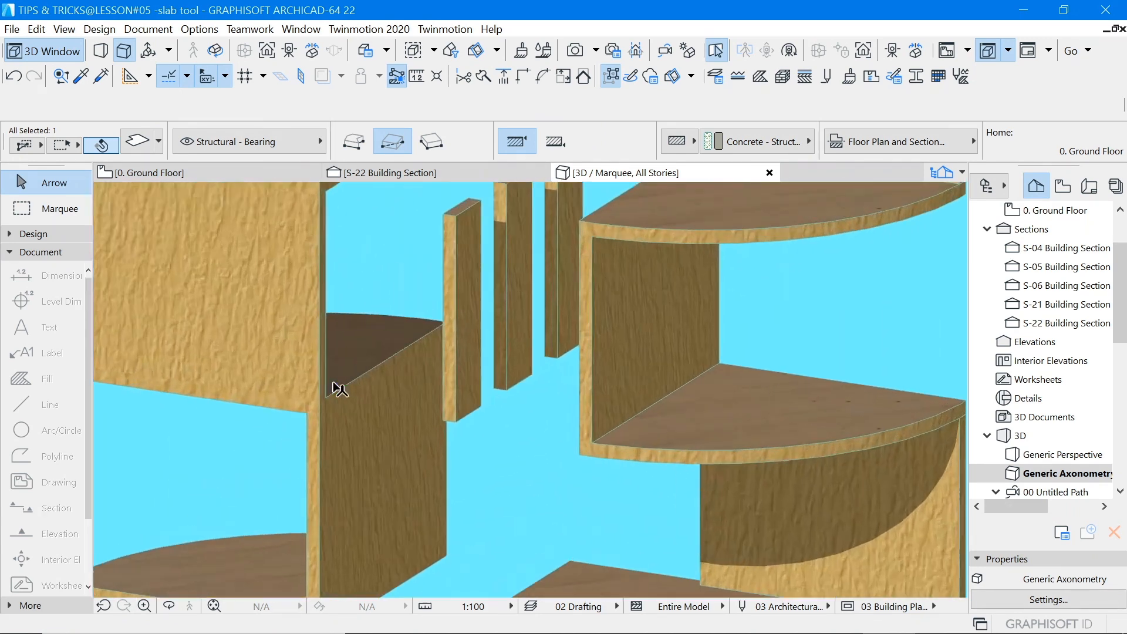
pyautogui.click(321, 417)
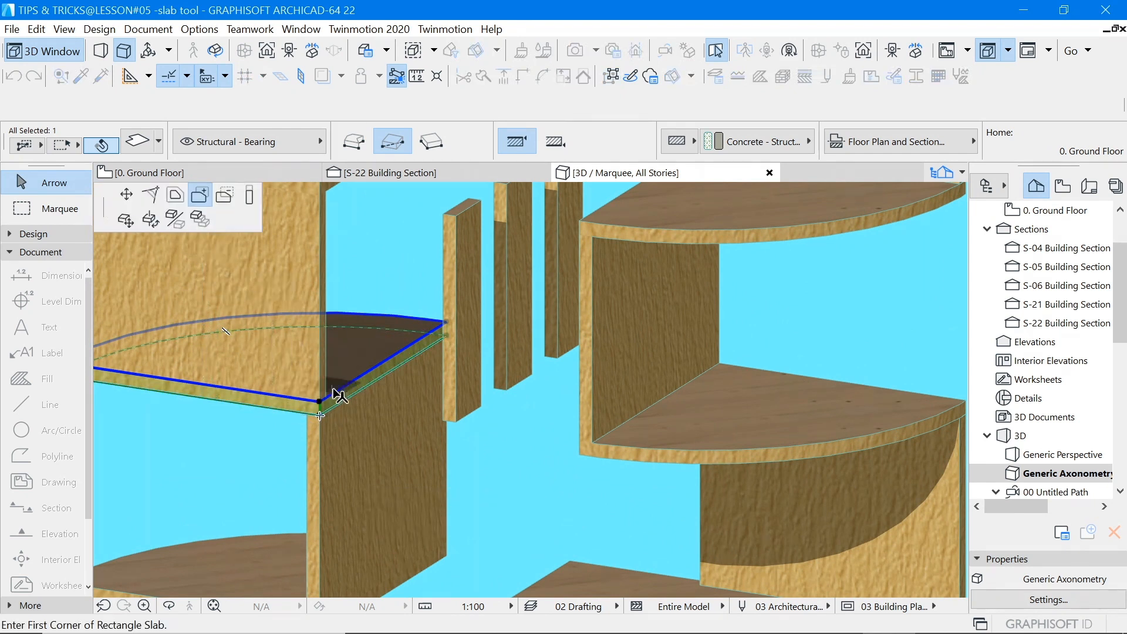
pyautogui.click(319, 415)
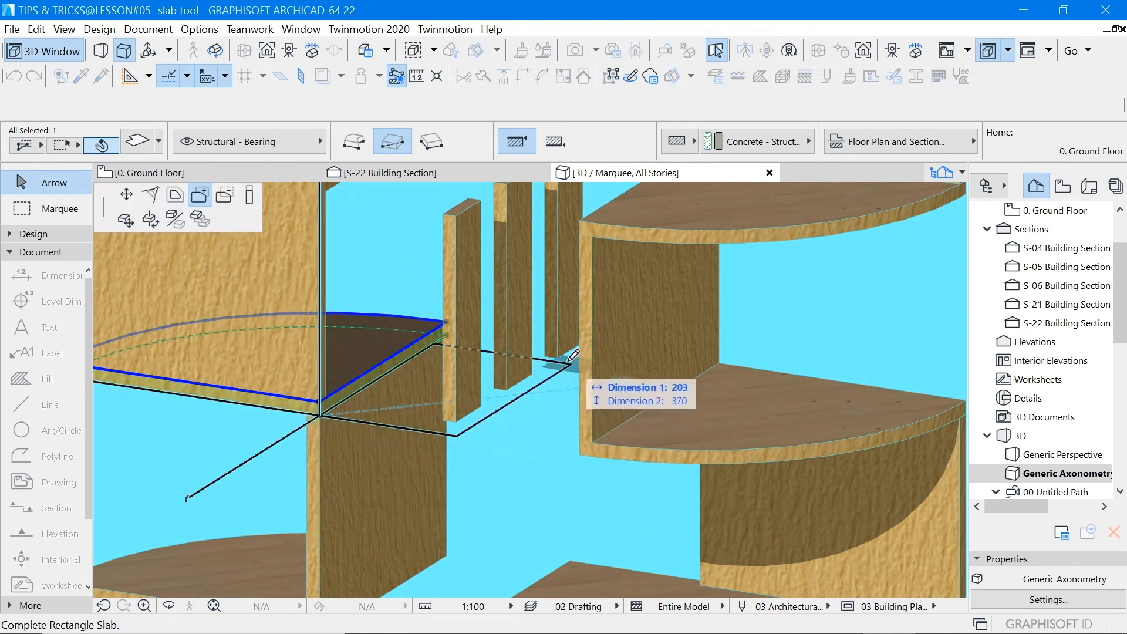
pyautogui.click(562, 351)
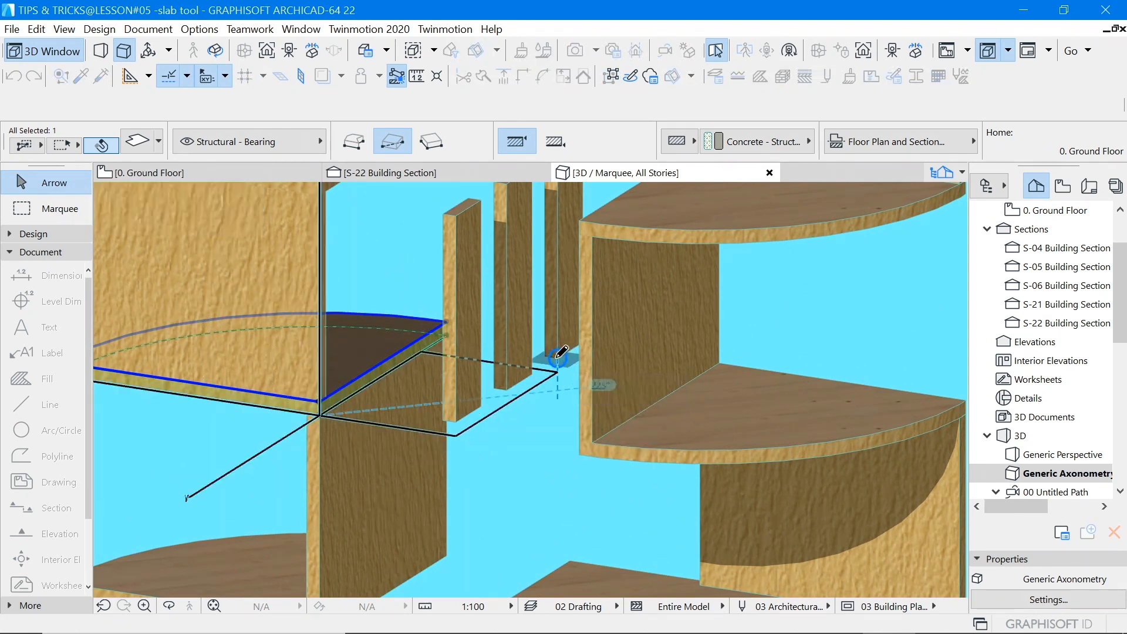
pyautogui.scroll(4, 558, 354)
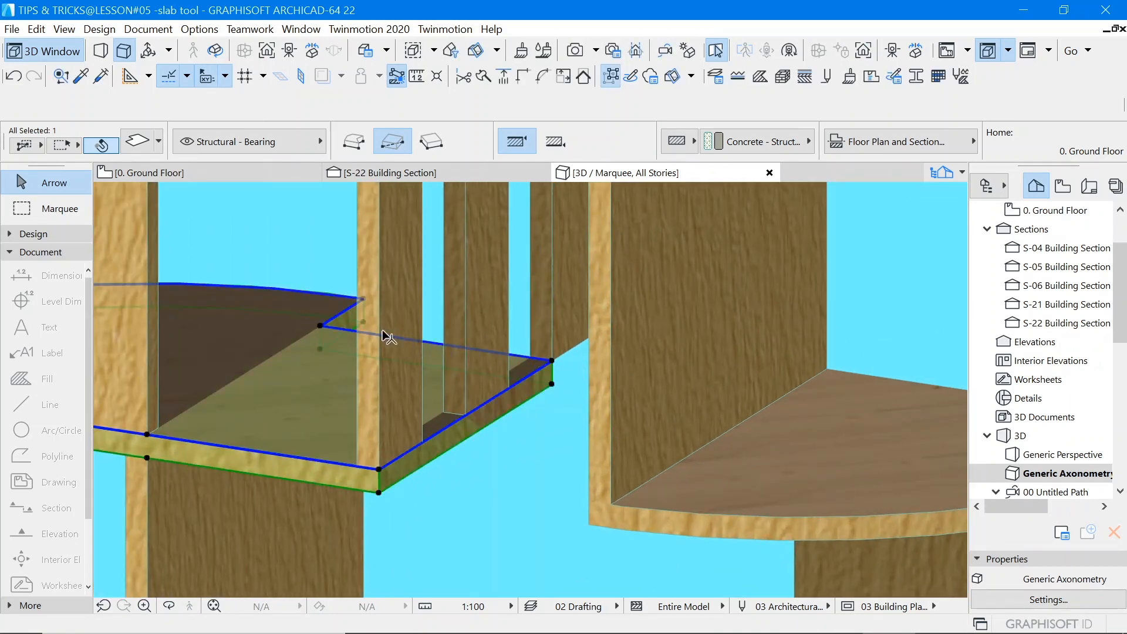
# Step: Offset the back edge of the extension beneath the third-level dividers to the quarter-round shelf's back corner
pyautogui.click(435, 344)
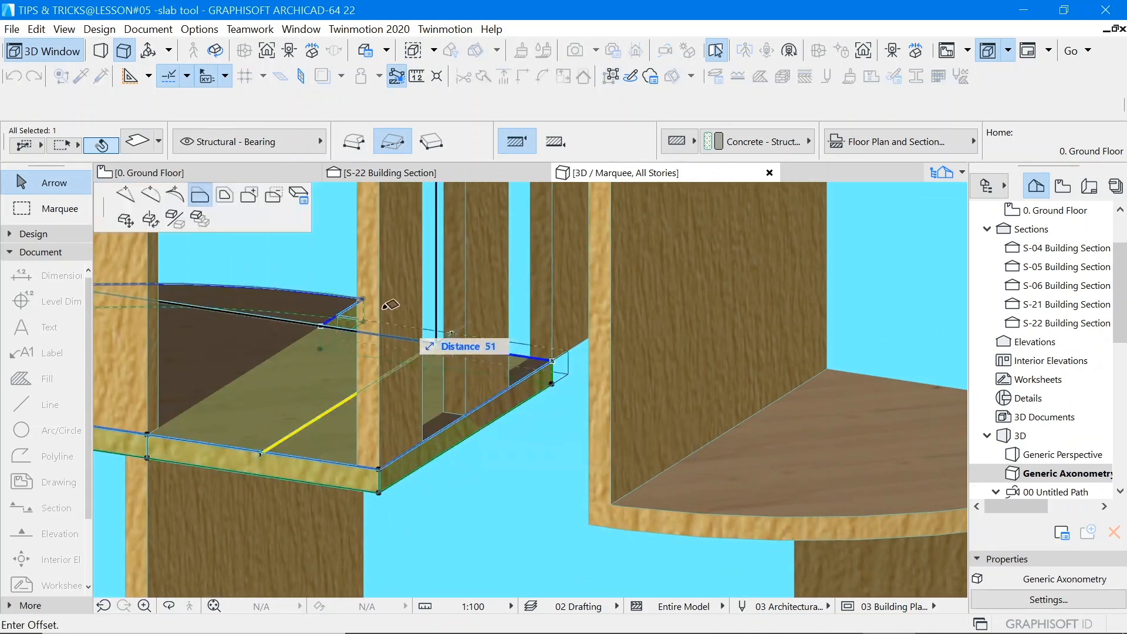
pyautogui.click(368, 292)
pyautogui.scroll(-8, 440, 415)
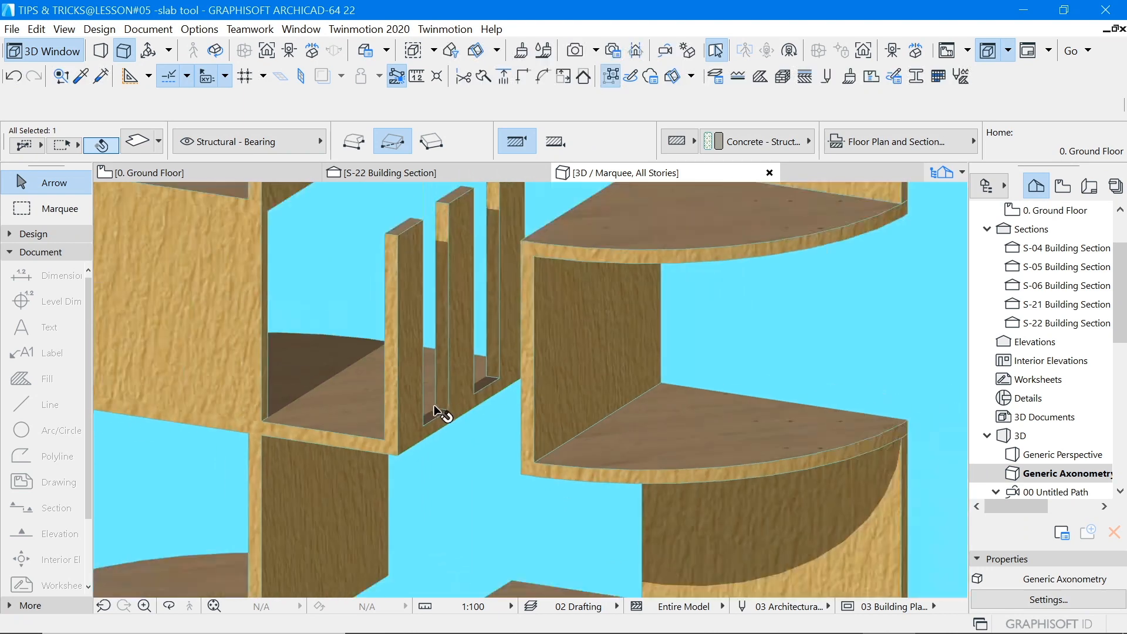
pyautogui.click(622, 362)
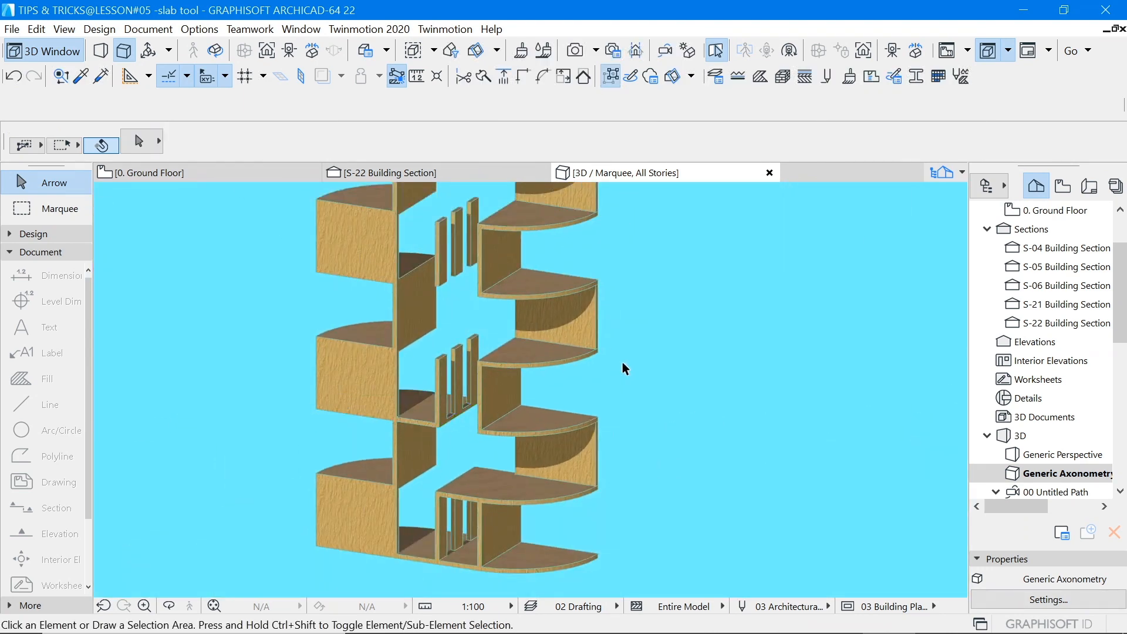
# Step: Add a rectangle to the quarter-round shelf level with the tops of the third-level dividers, extending it over all three
pyautogui.scroll(3, 482, 344)
pyautogui.click(517, 366)
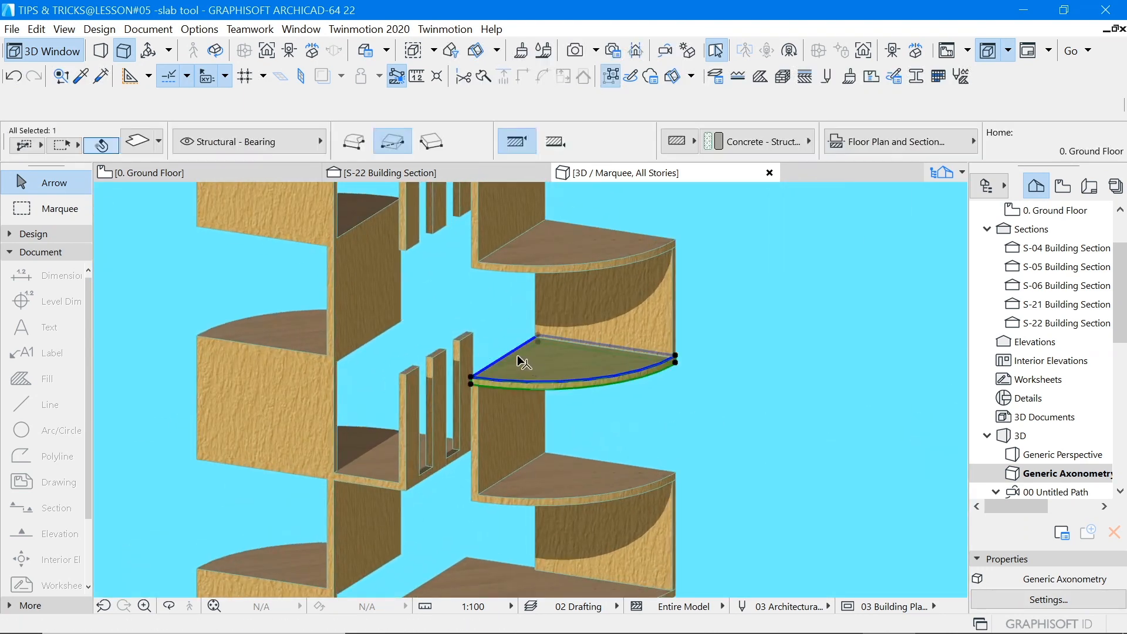
pyautogui.scroll(2, 484, 355)
pyautogui.click(463, 392)
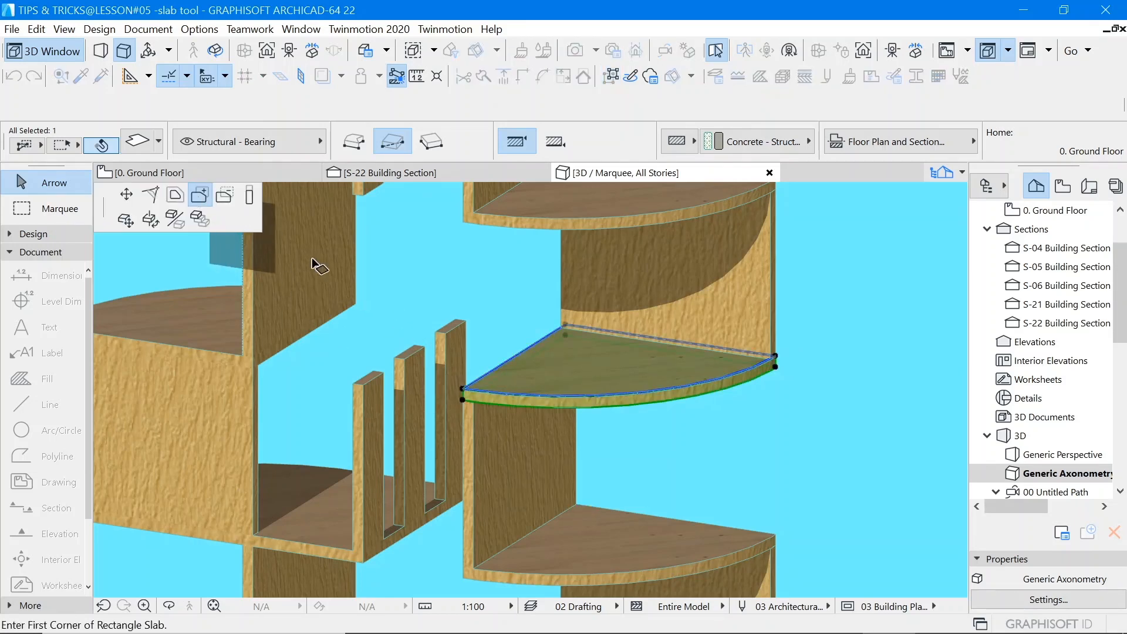
pyautogui.click(462, 392)
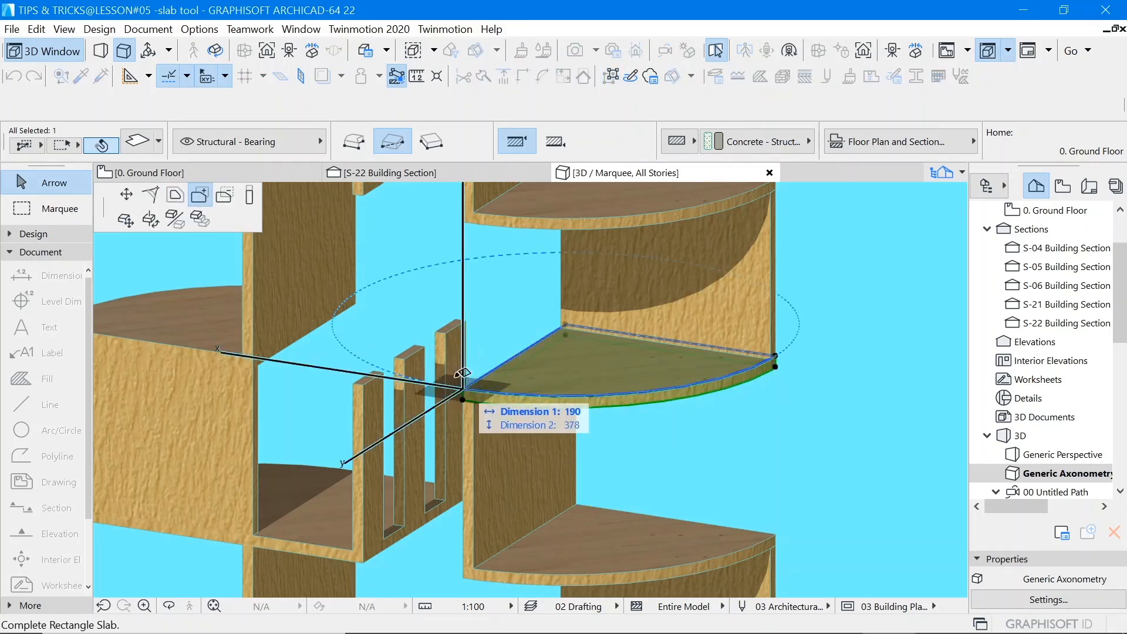
pyautogui.click(455, 317)
pyautogui.scroll(-10, 475, 413)
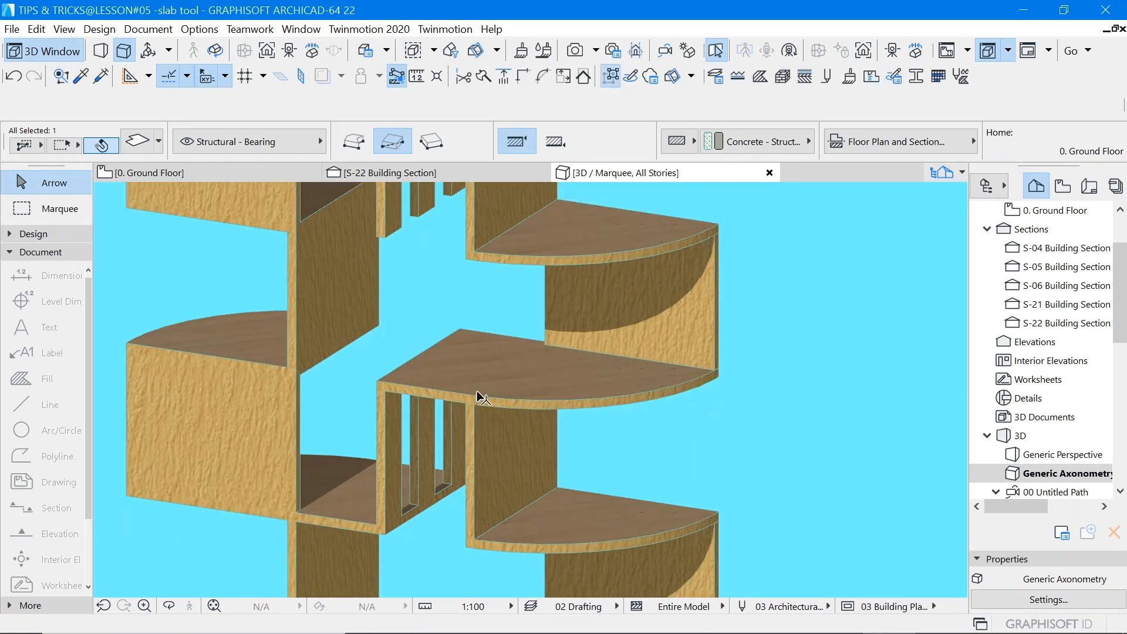
pyautogui.click(616, 403)
# Step: Add a rectangle to the opposite quarter-round shelf at the foot of the fifth-level dividers, extending it beneath all three
pyautogui.scroll(10, 468, 307)
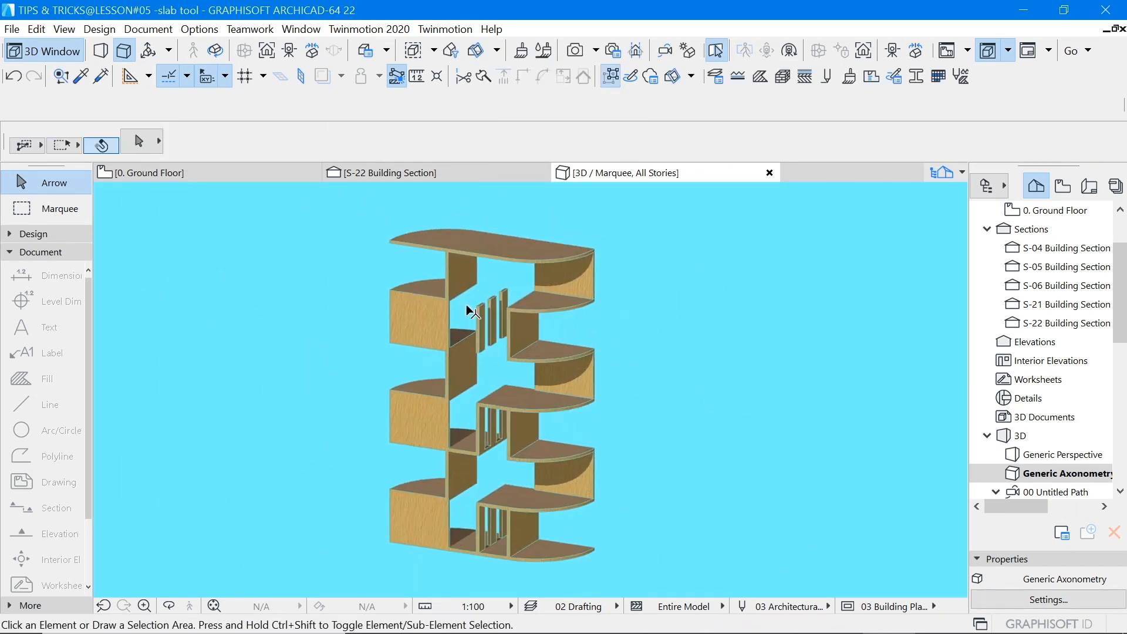
pyautogui.click(449, 357)
pyautogui.scroll(4, 449, 357)
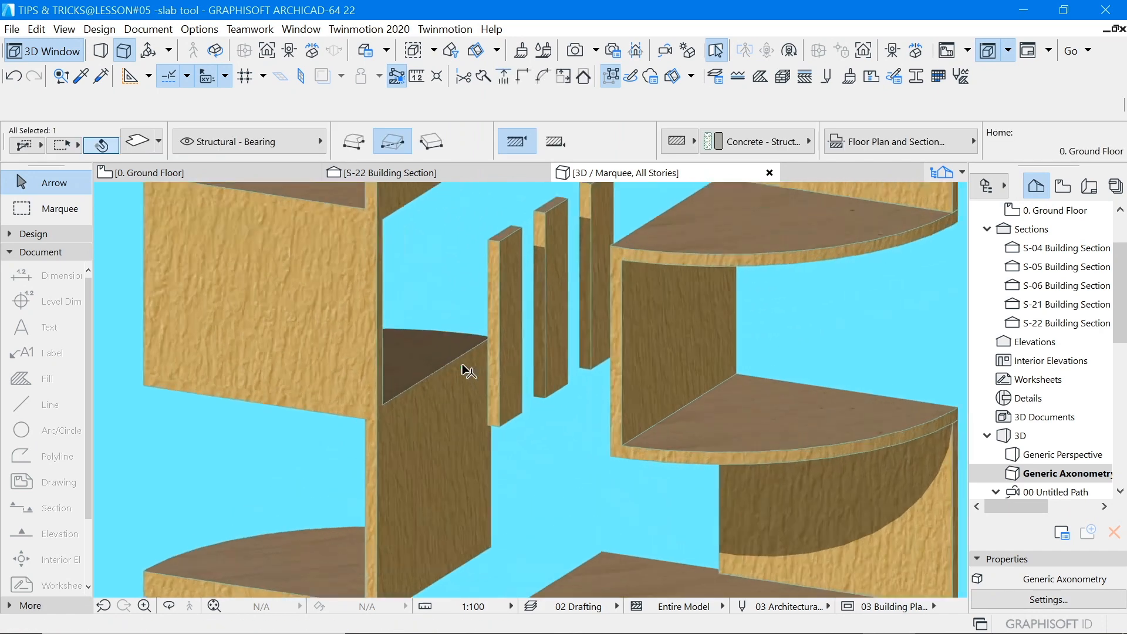
pyautogui.click(368, 429)
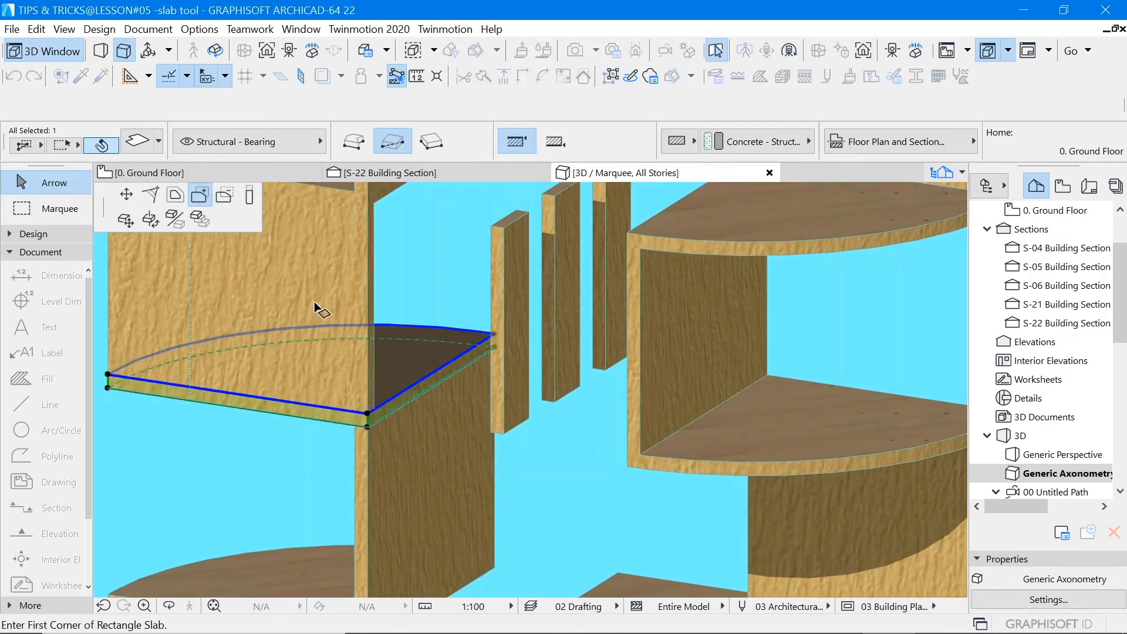
pyautogui.click(368, 429)
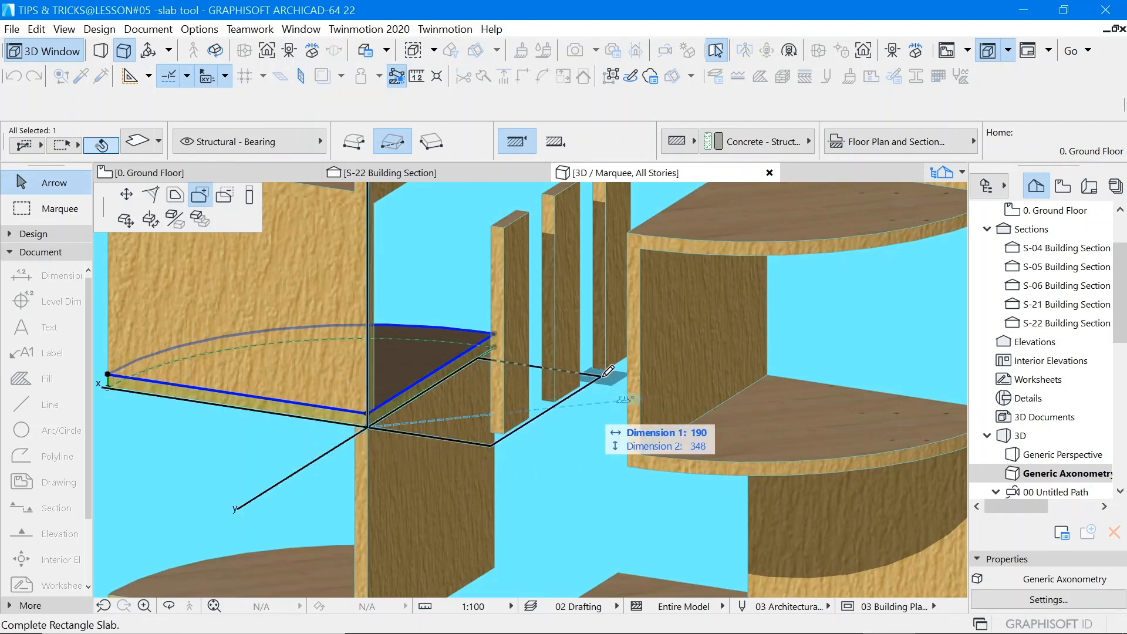
pyautogui.click(609, 361)
pyautogui.scroll(5, 508, 317)
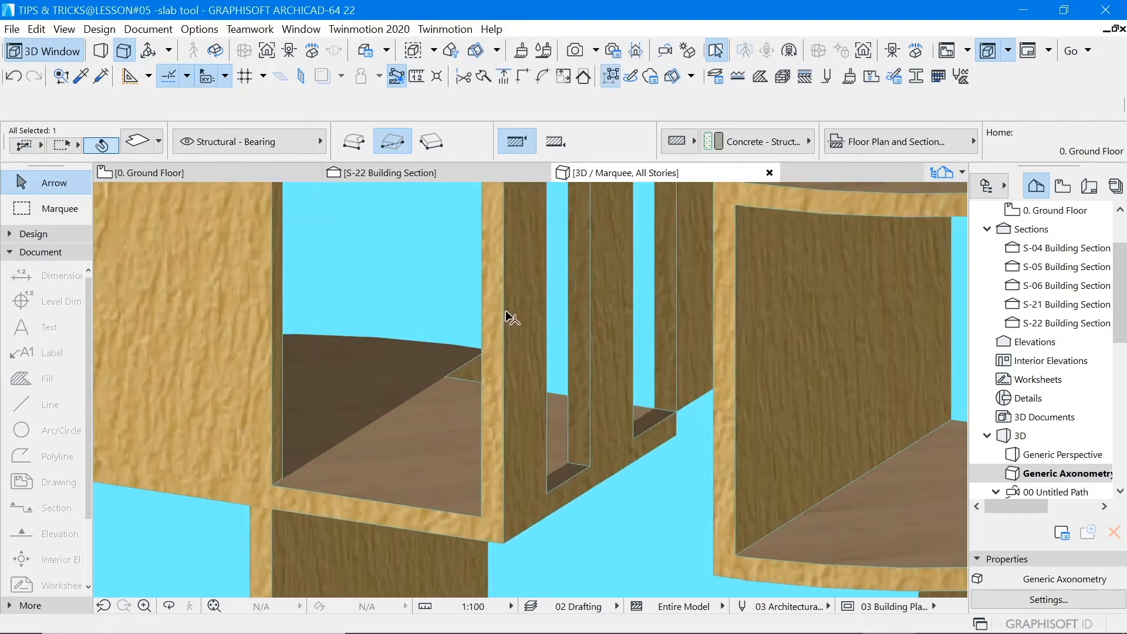
# Step: Offset the back edge of the extension beneath the fifth-level dividers to the quarter-round shelf's back corner
pyautogui.click(565, 399)
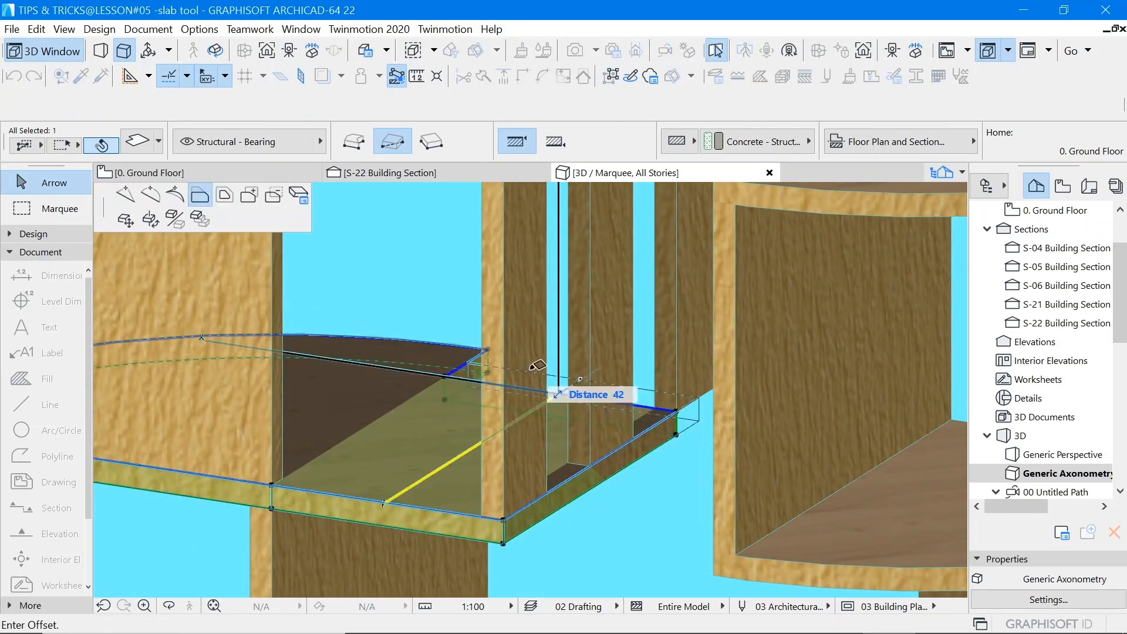
pyautogui.click(493, 354)
pyautogui.scroll(-10, 442, 387)
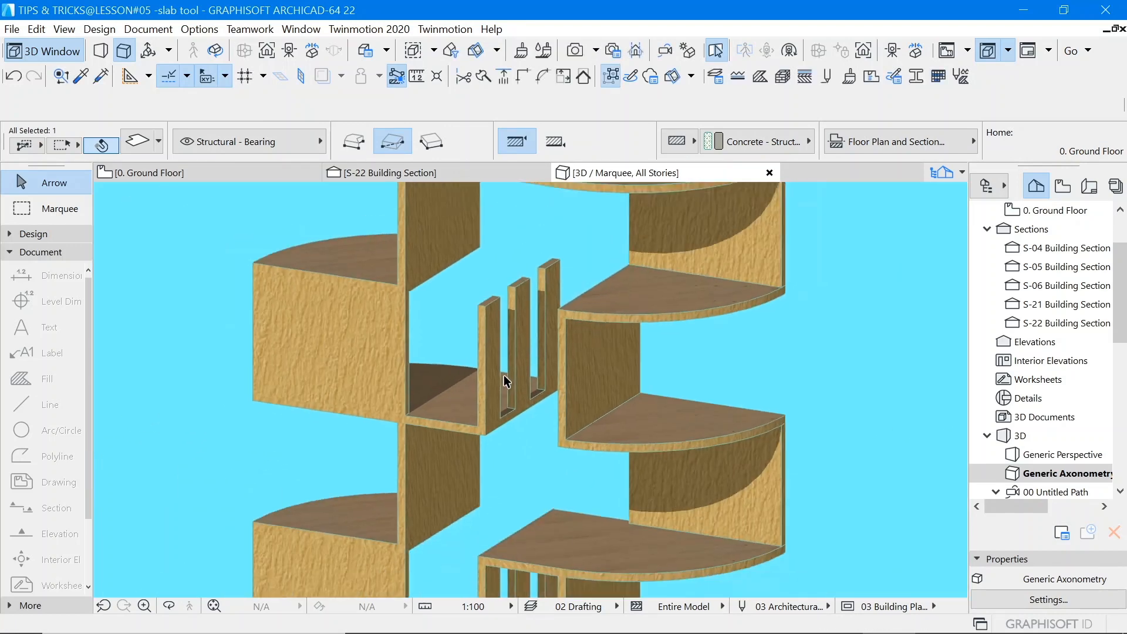
# Step: Add a rectangle to the uppermost quarter-round shelf, extending it over the three dividers beside it
pyautogui.scroll(5, 616, 340)
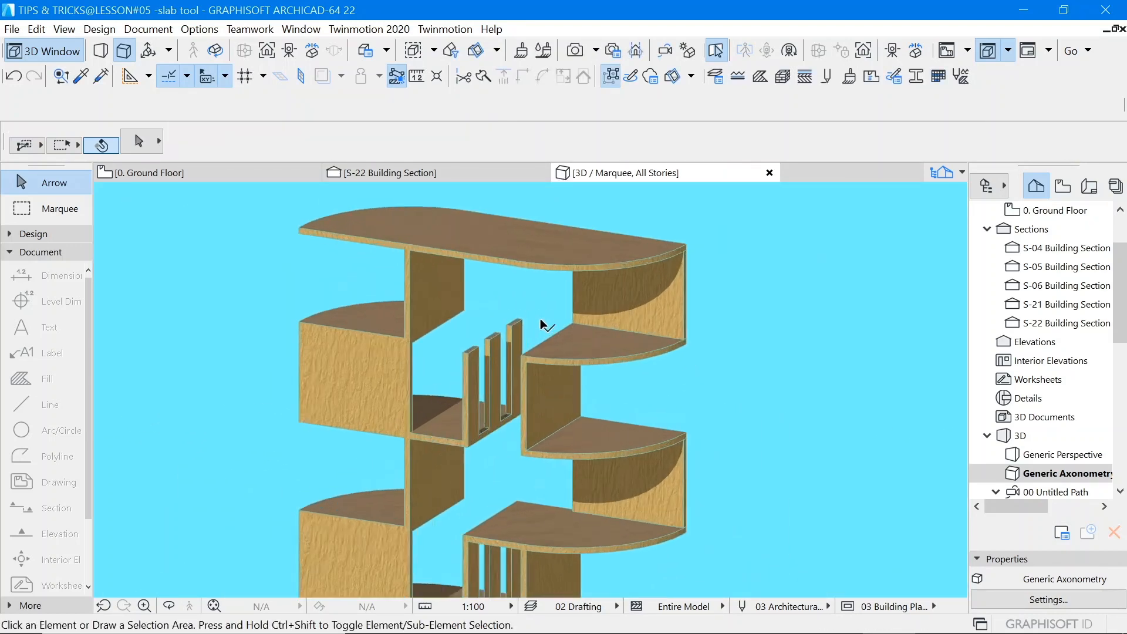
pyautogui.click(556, 357)
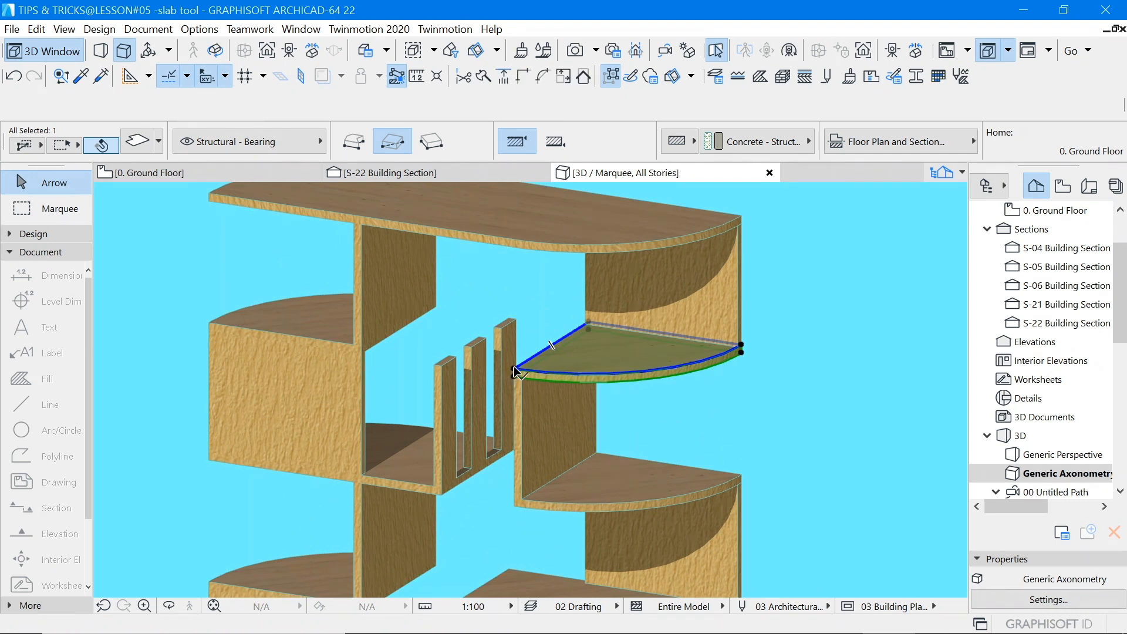
pyautogui.click(514, 371)
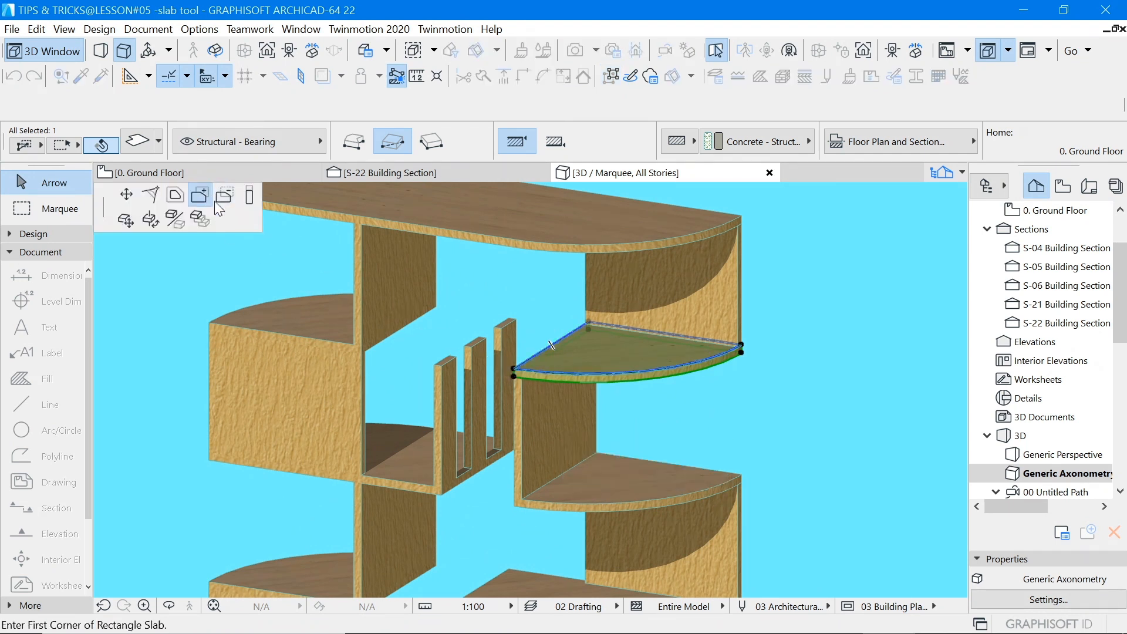
pyautogui.click(514, 370)
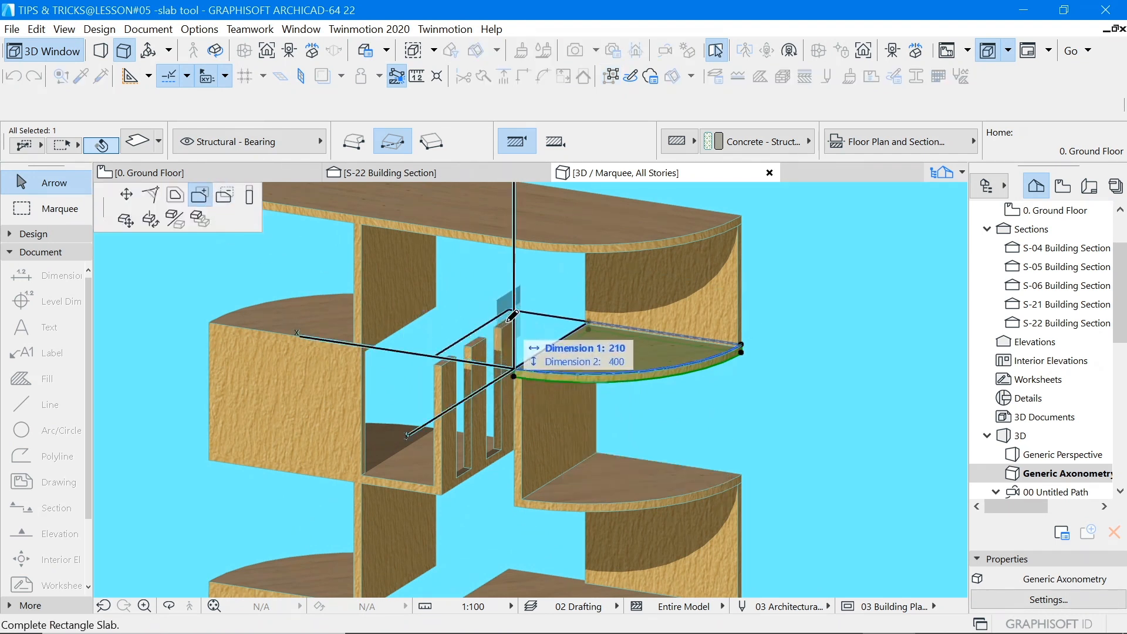
pyautogui.click(504, 320)
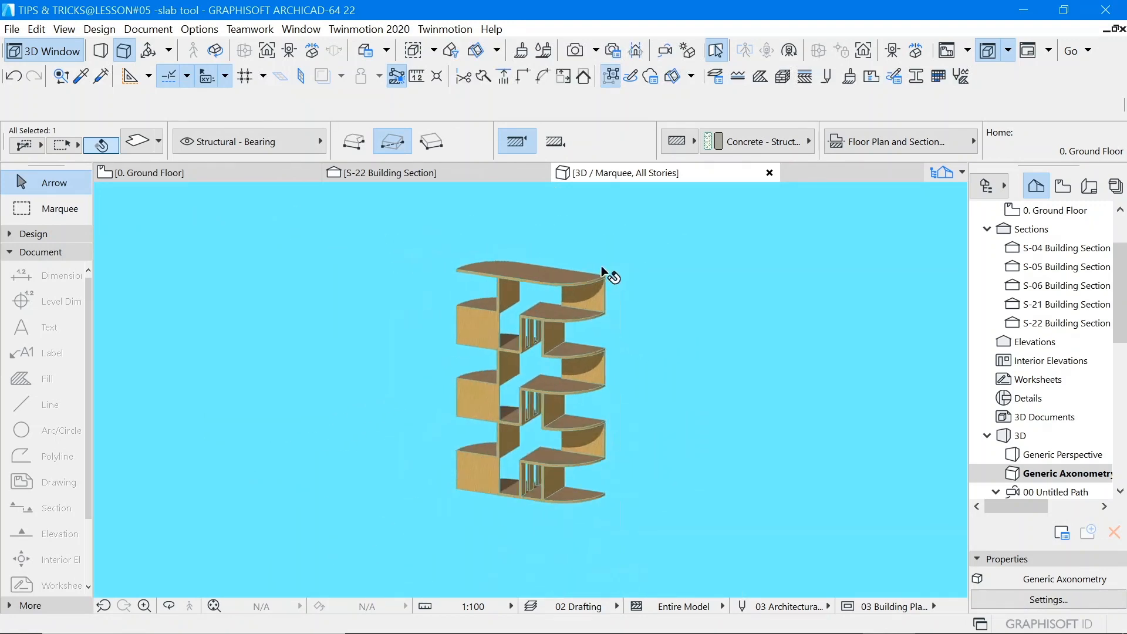
pyautogui.click(660, 282)
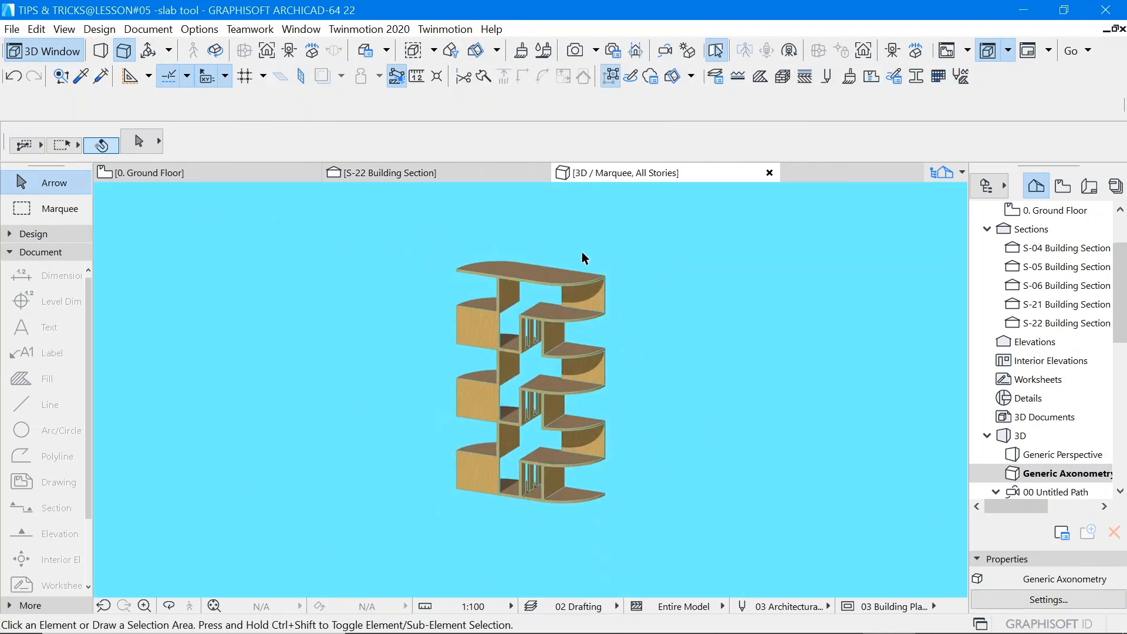
# Step: Set up a Multiply of the full-length base slab with the Elevate action, the Increment method and 3 copies
pyautogui.click(216, 51)
pyautogui.moveTo(405, 325); pyautogui.dragTo(655, 338)
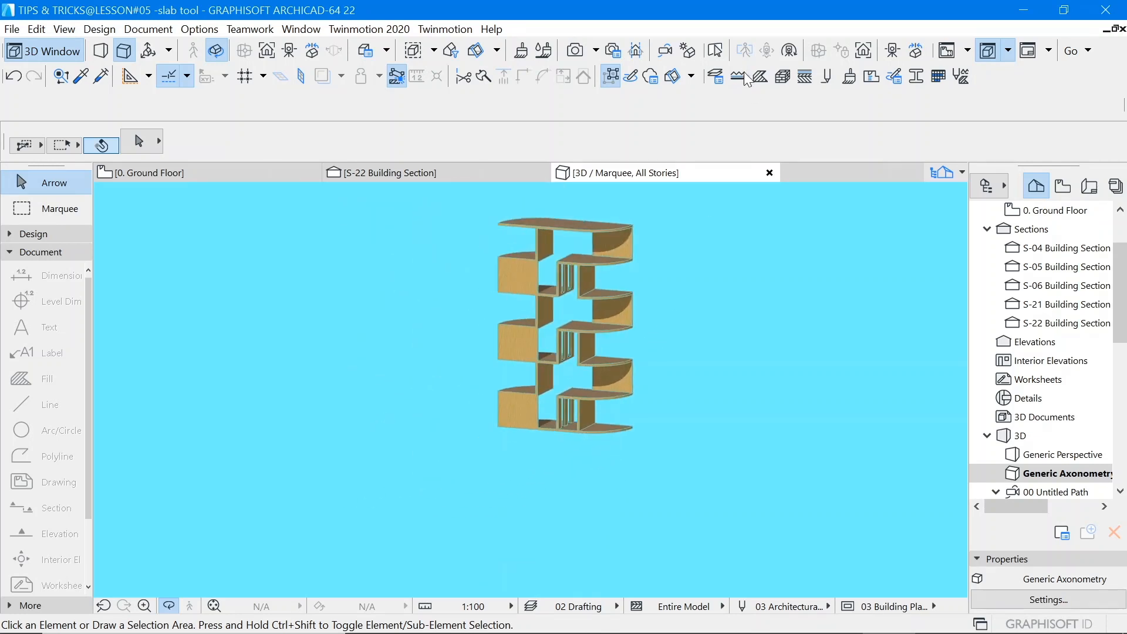
pyautogui.click(717, 49)
pyautogui.click(607, 418)
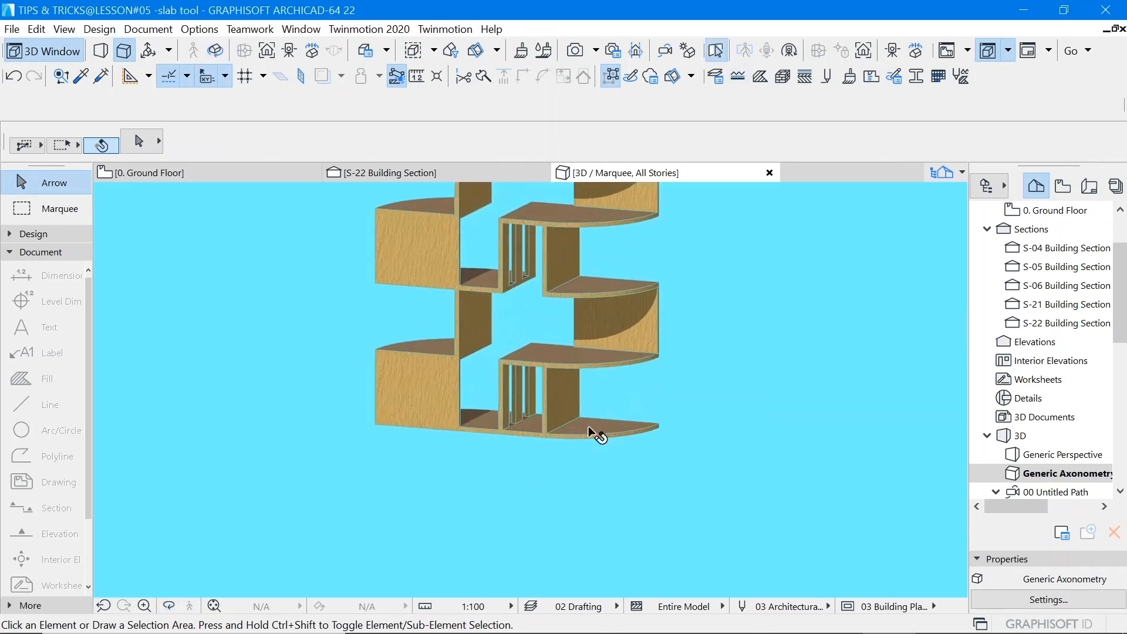
pyautogui.click(588, 425)
pyautogui.scroll(3, 660, 427)
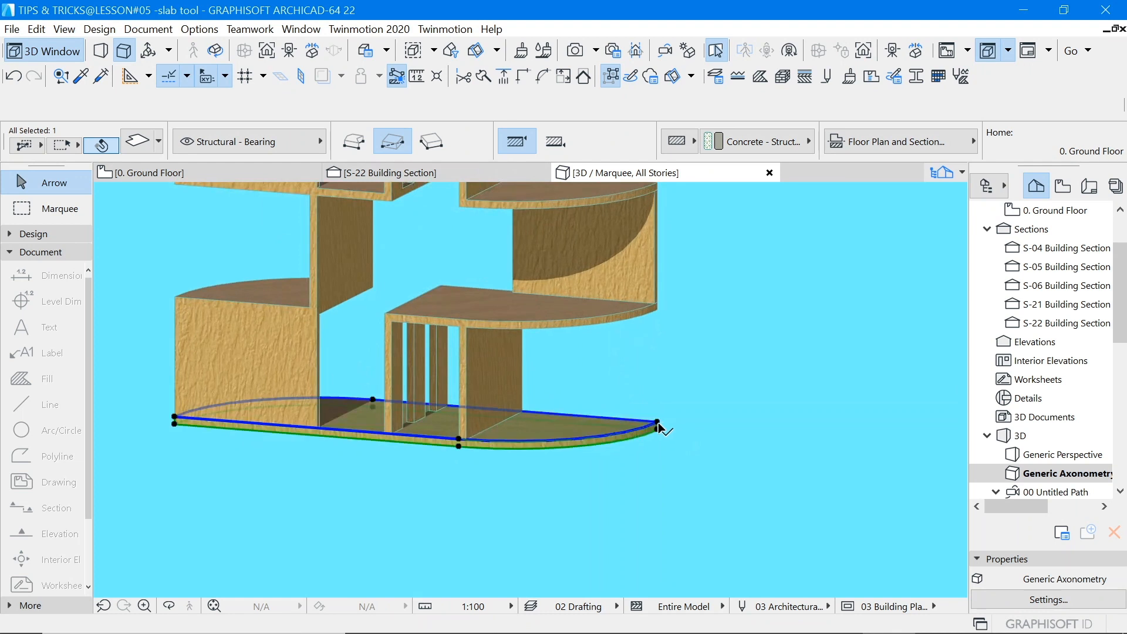
pyautogui.click(657, 422)
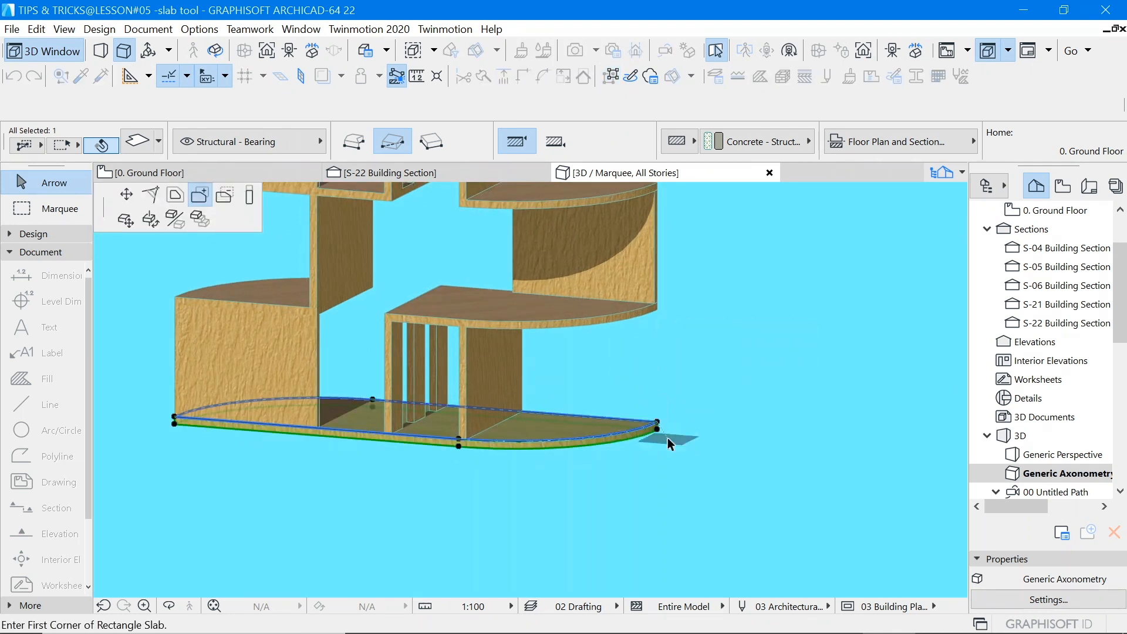
pyautogui.scroll(3, 666, 434)
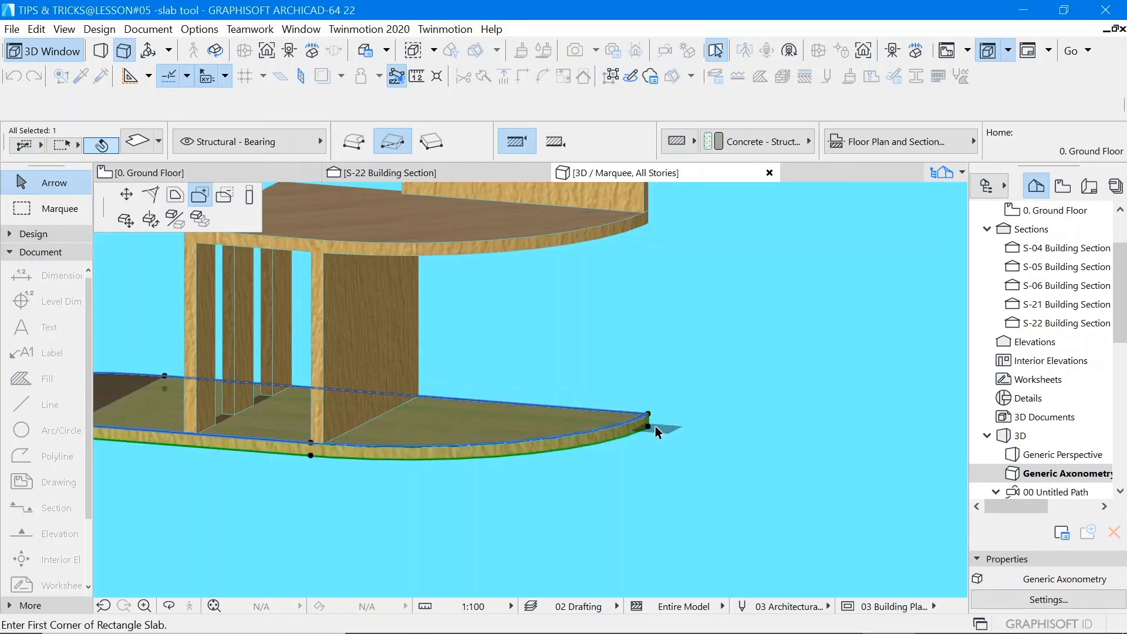
pyautogui.click(653, 423)
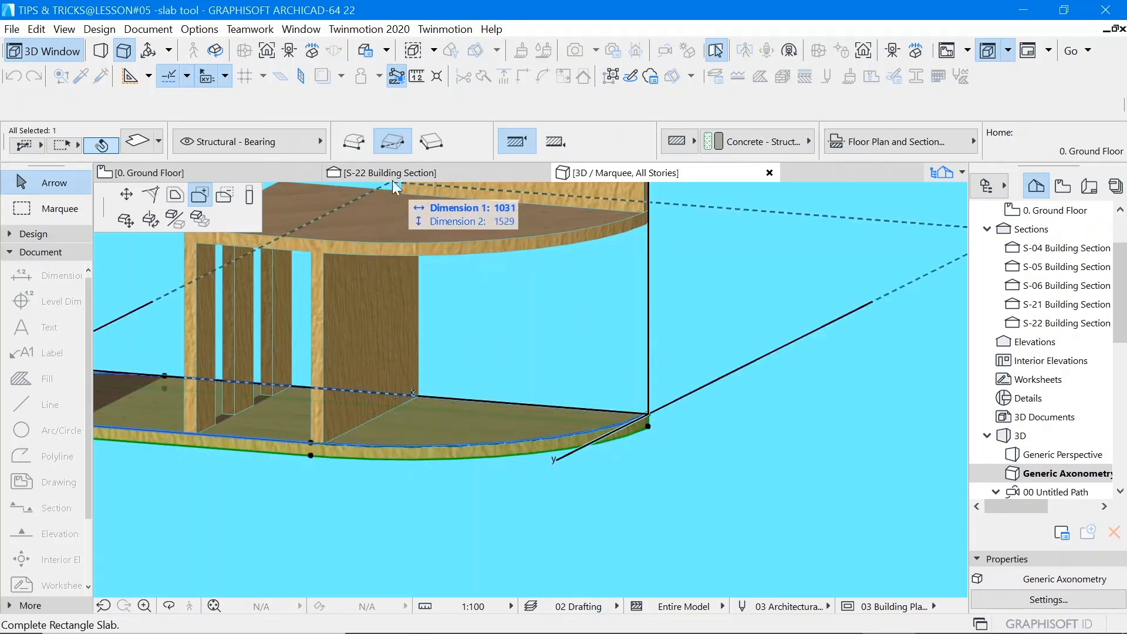
pyautogui.click(200, 219)
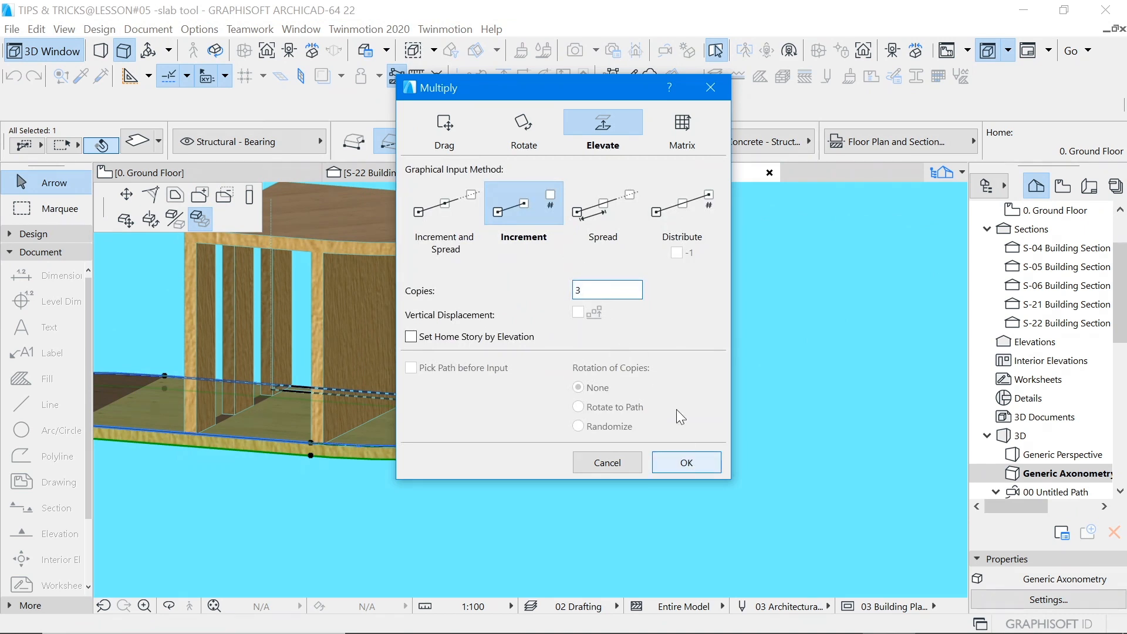
pyautogui.click(693, 469)
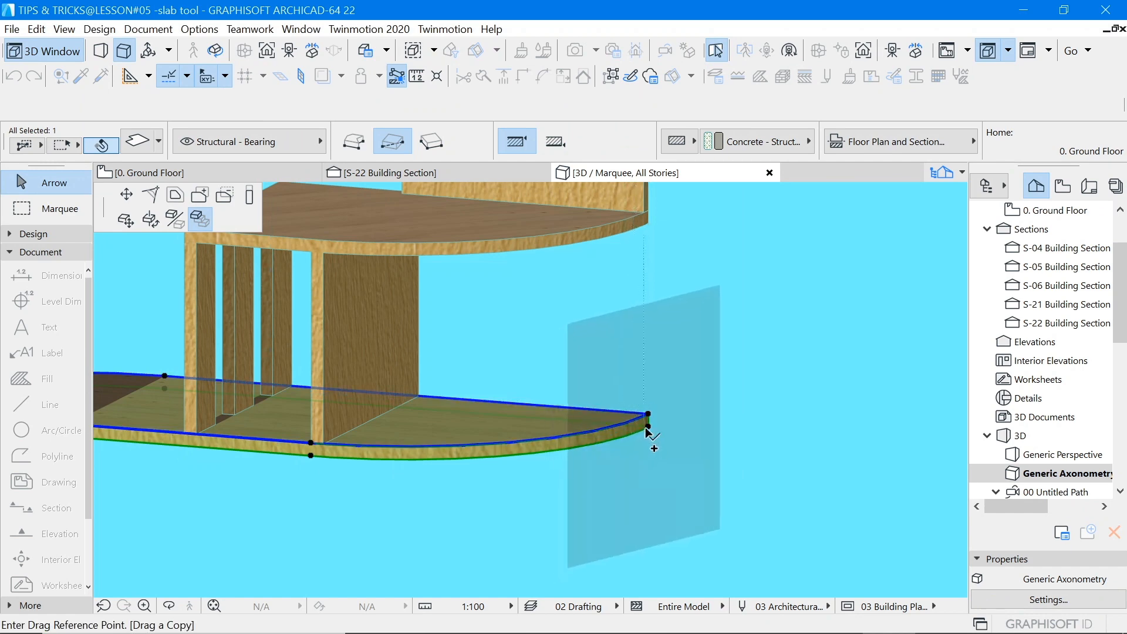
# Step: Place the base slab copies downward from its lower end corner at an elevation increment of 40
pyautogui.click(647, 428)
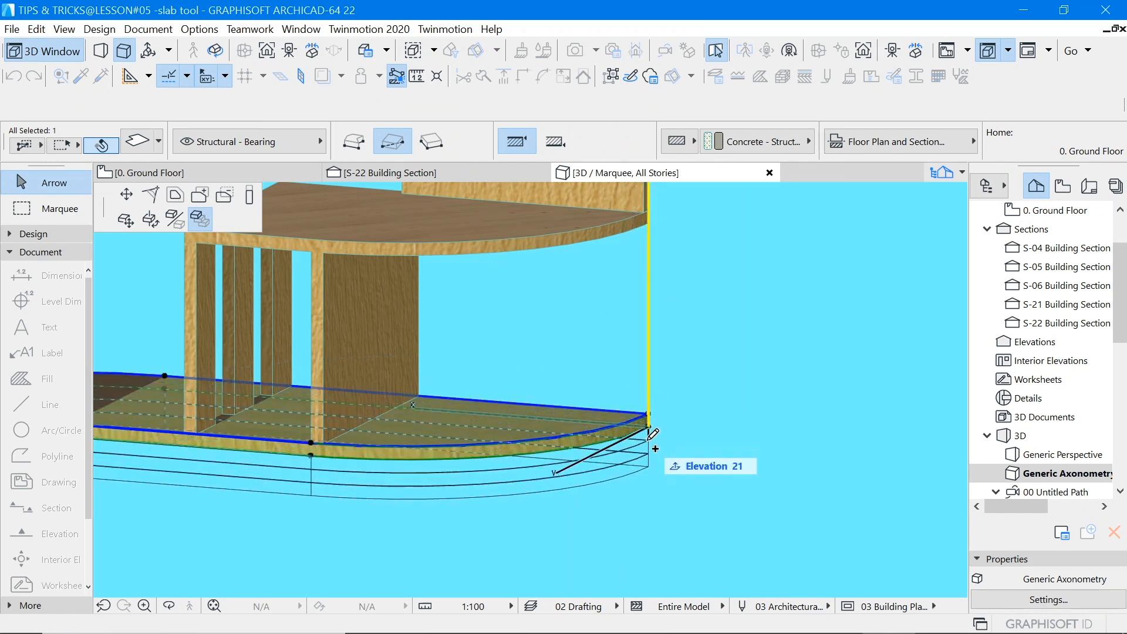
pyautogui.write('40')
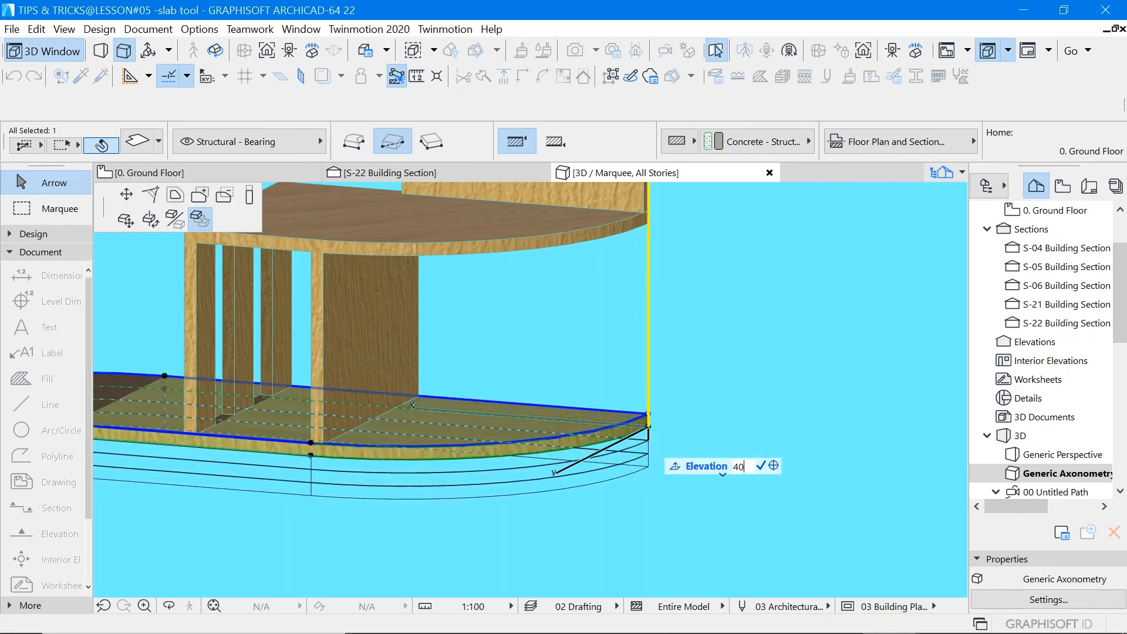
pyautogui.press('Return')
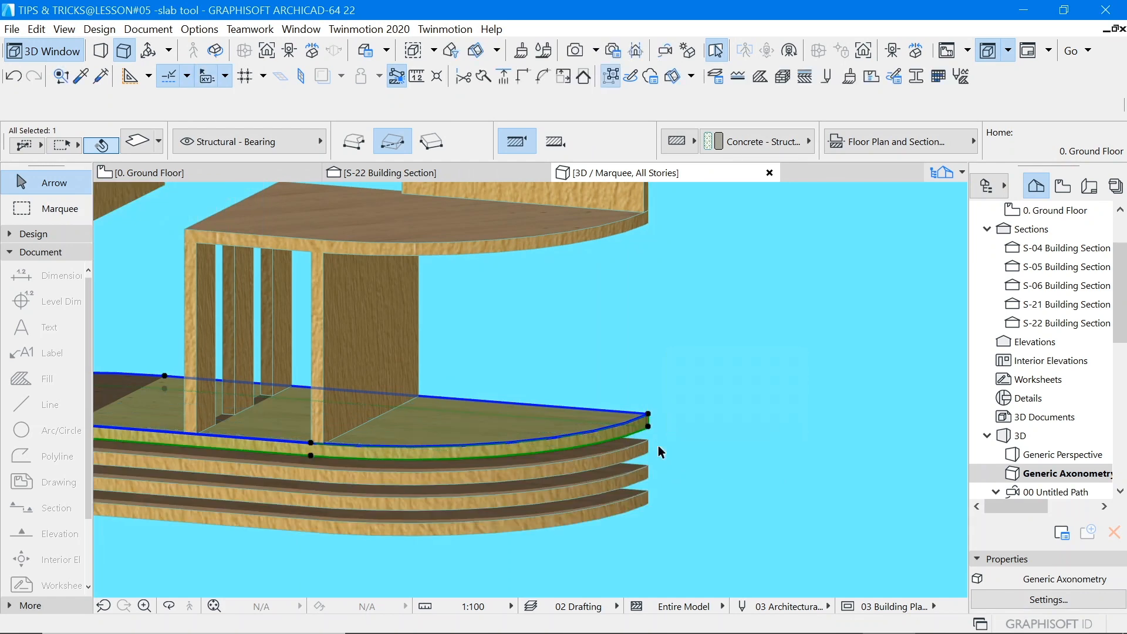
pyautogui.scroll(-2, 696, 410)
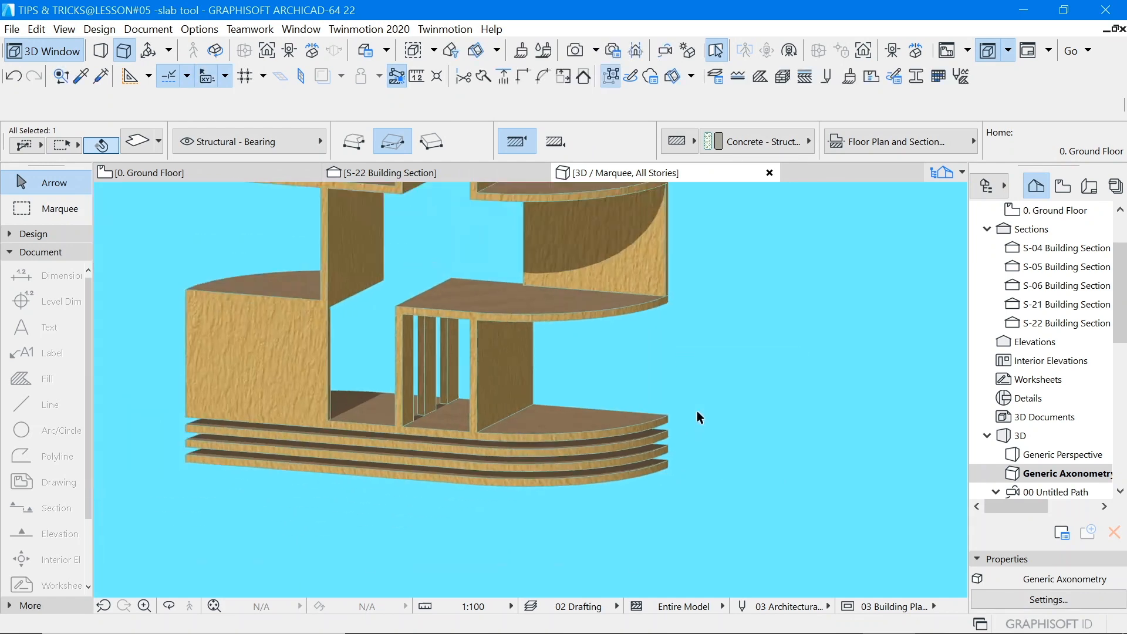
pyautogui.click(709, 447)
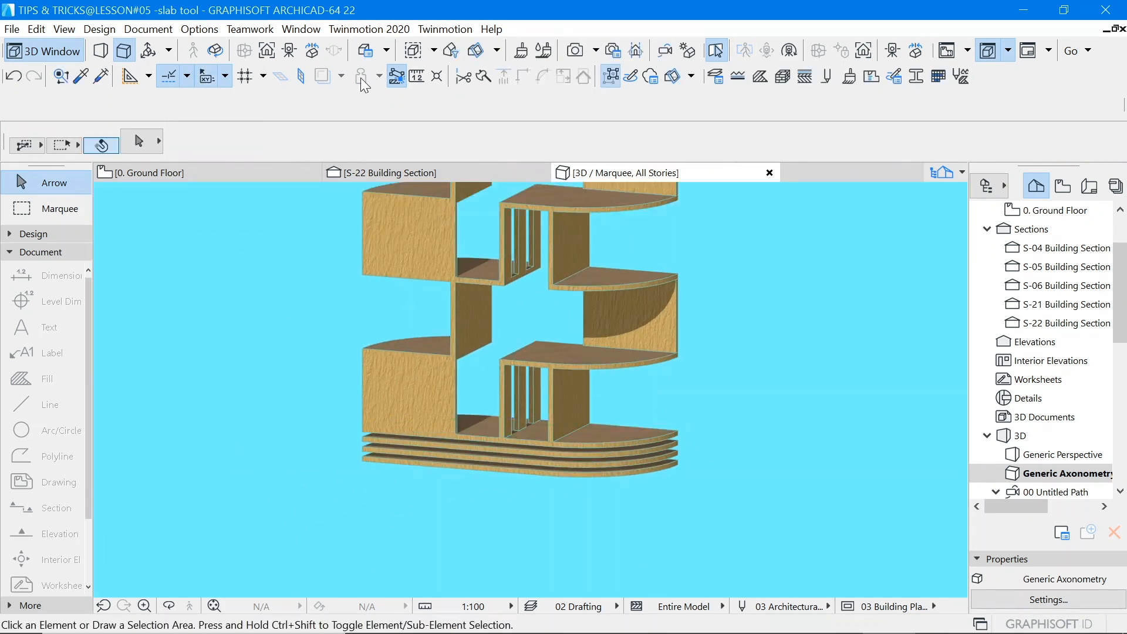
# Step: Create a copy of the full-length base slab with all its edges offset inward
pyautogui.click(216, 51)
pyautogui.moveTo(729, 452)
pyautogui.mouseDown()
pyautogui.moveTo(579, 485)
pyautogui.moveTo(665, 478)
pyautogui.moveTo(691, 420)
pyautogui.moveTo(710, 445)
pyautogui.mouseUp()
pyautogui.scroll(4, 710, 445)
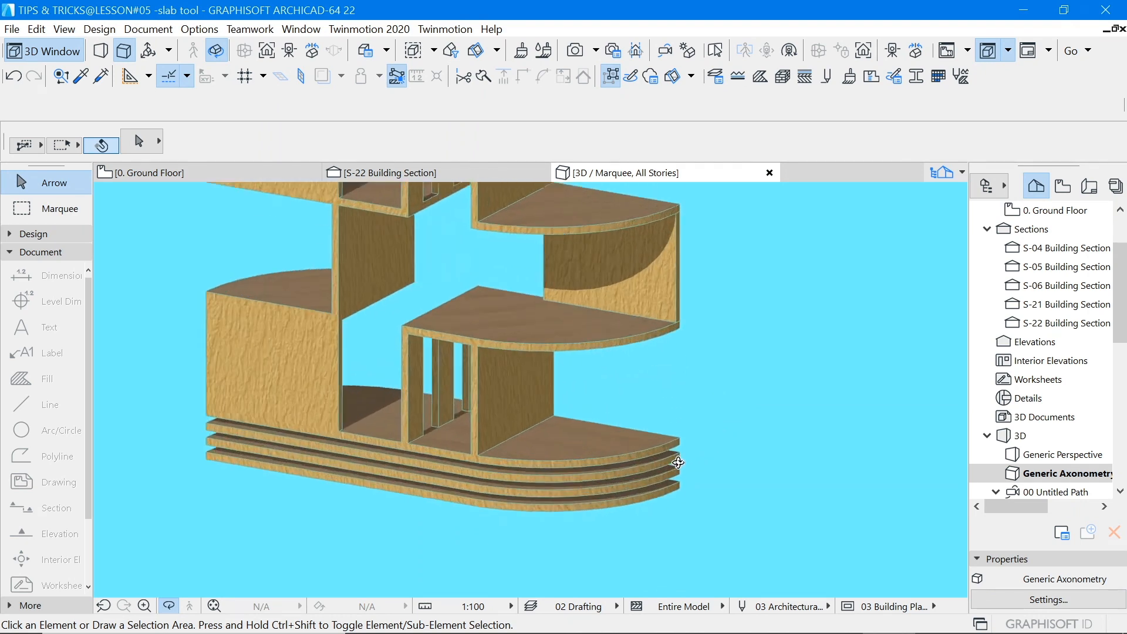
pyautogui.click(716, 52)
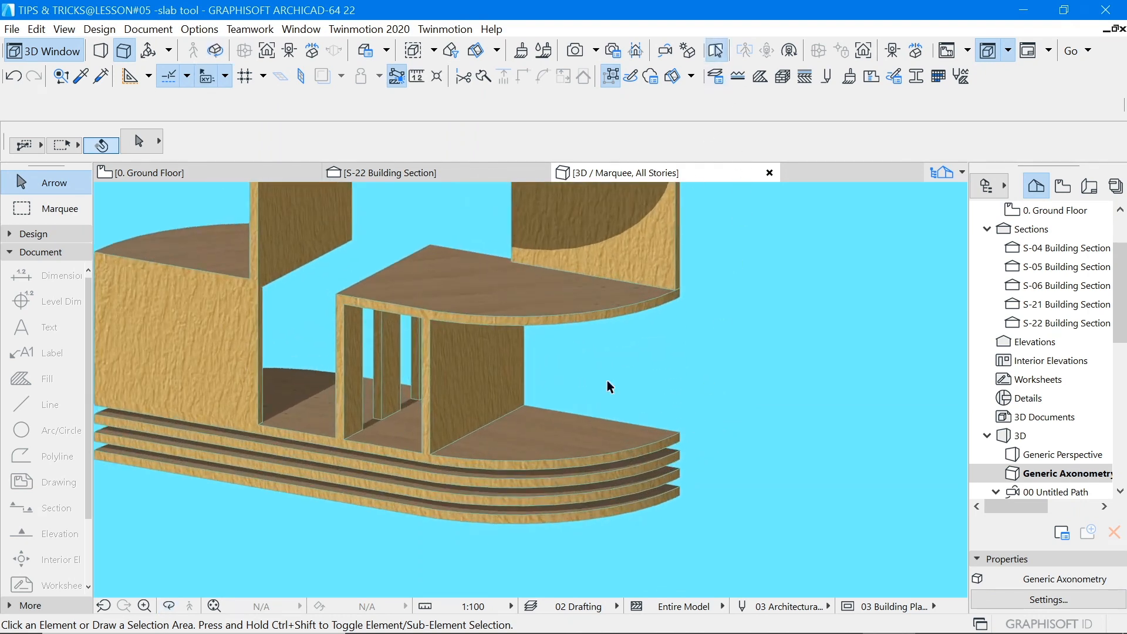
pyautogui.click(591, 455)
pyautogui.rightClick(741, 382)
pyautogui.moveTo(796, 163)
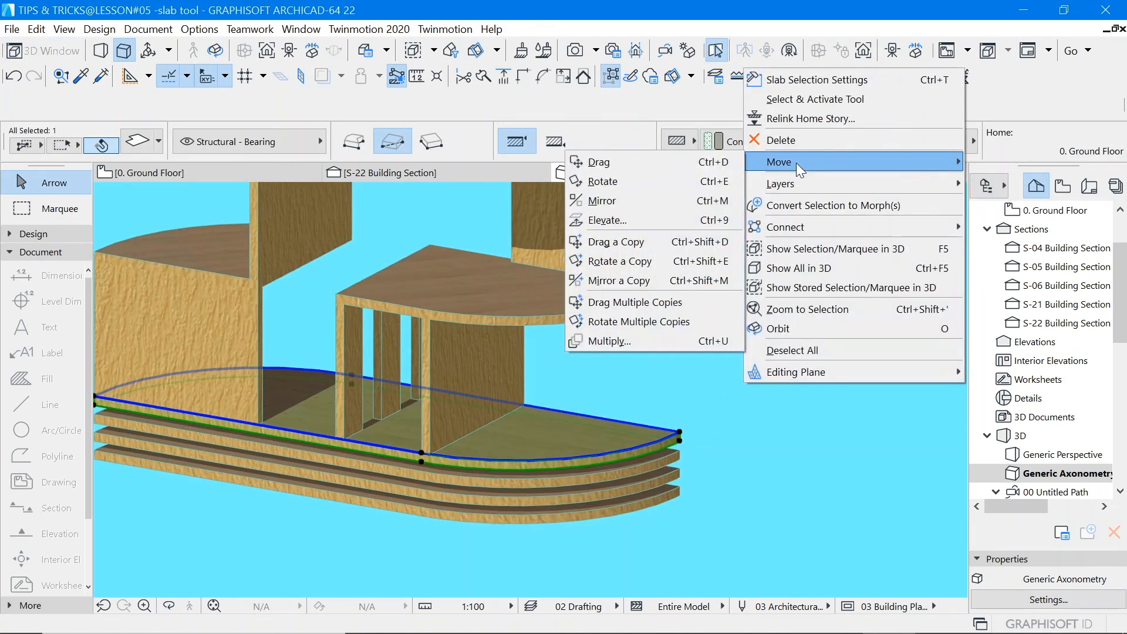
pyautogui.click(618, 239)
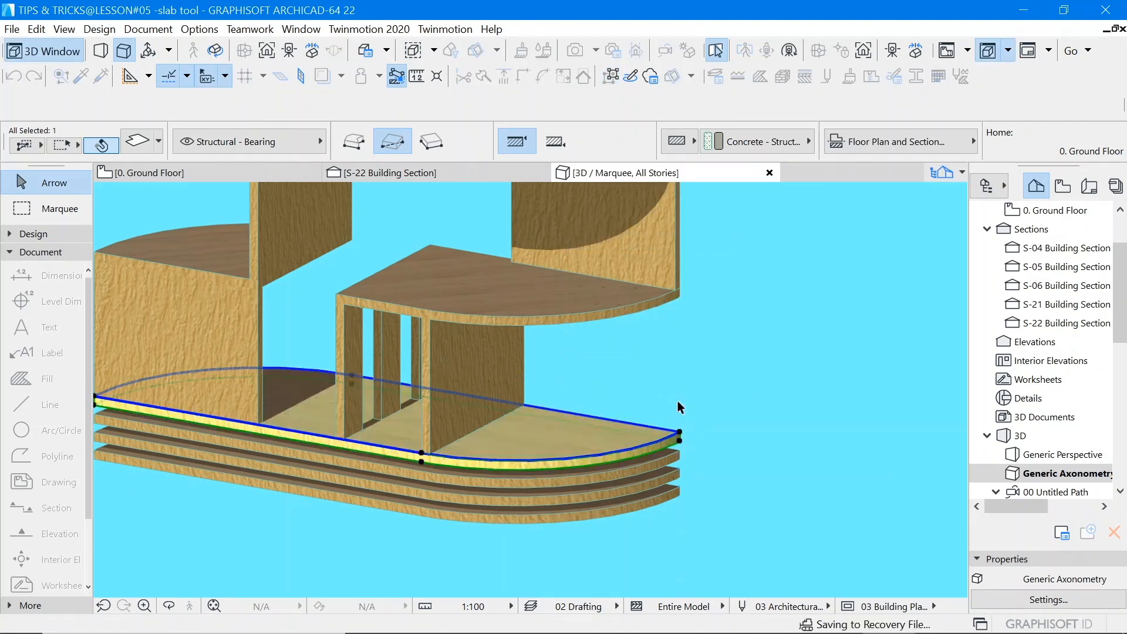
pyautogui.click(679, 431)
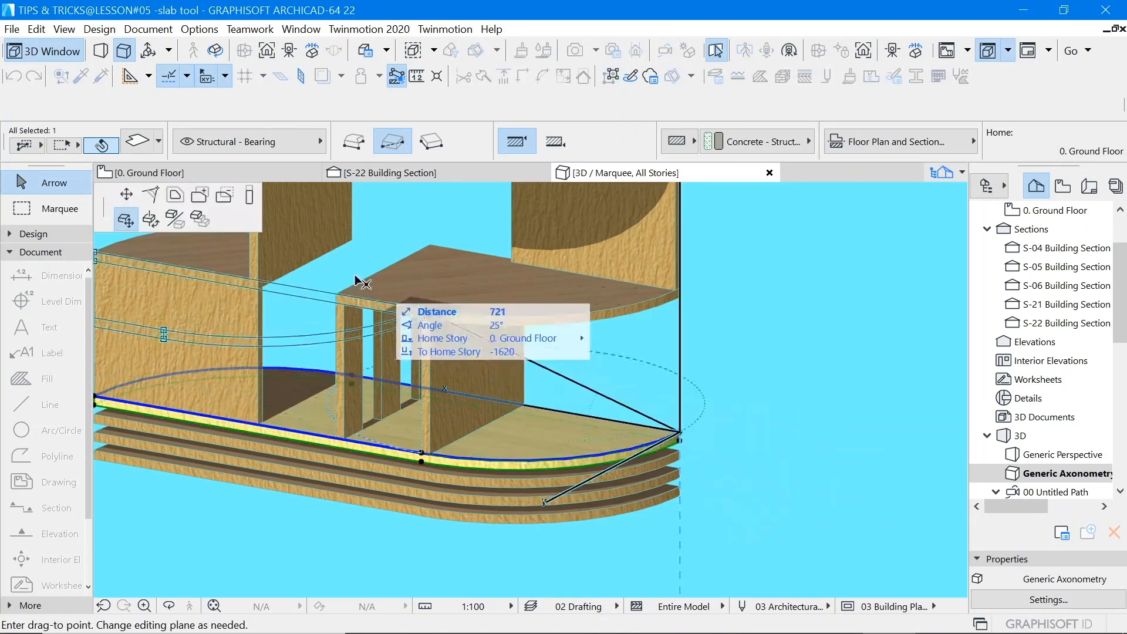
pyautogui.click(183, 195)
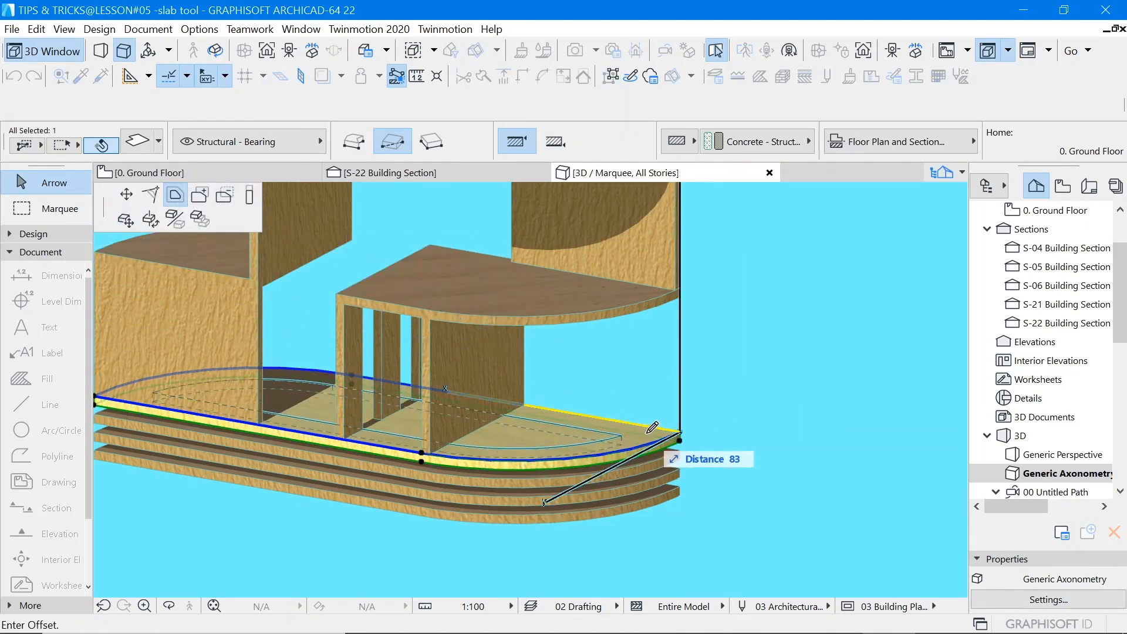
pyautogui.write('3')
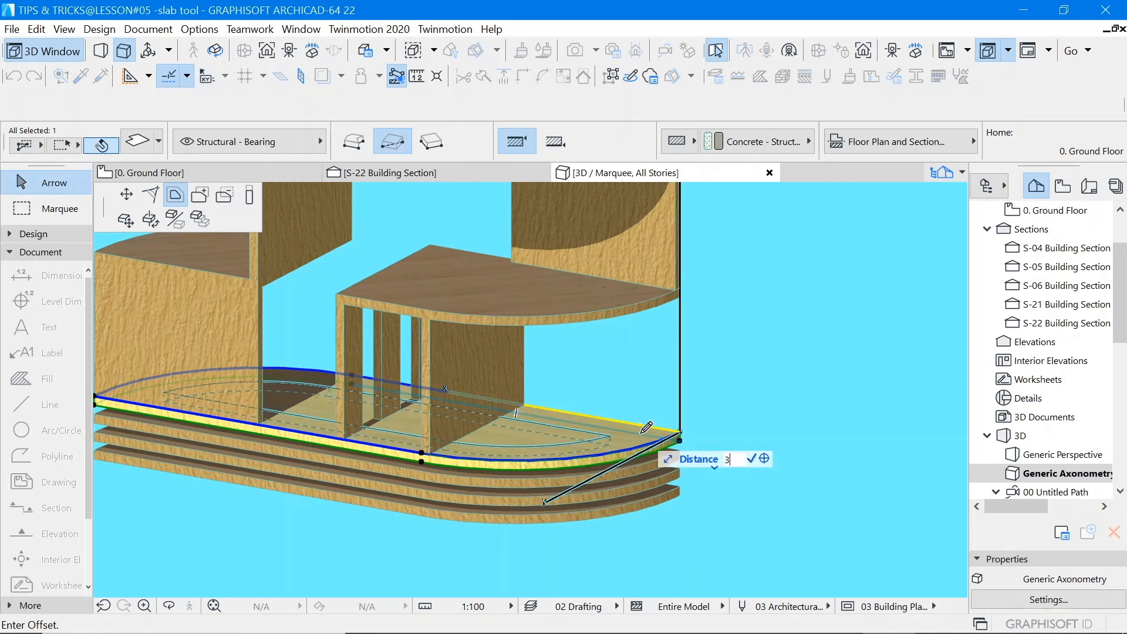
pyautogui.press('Return')
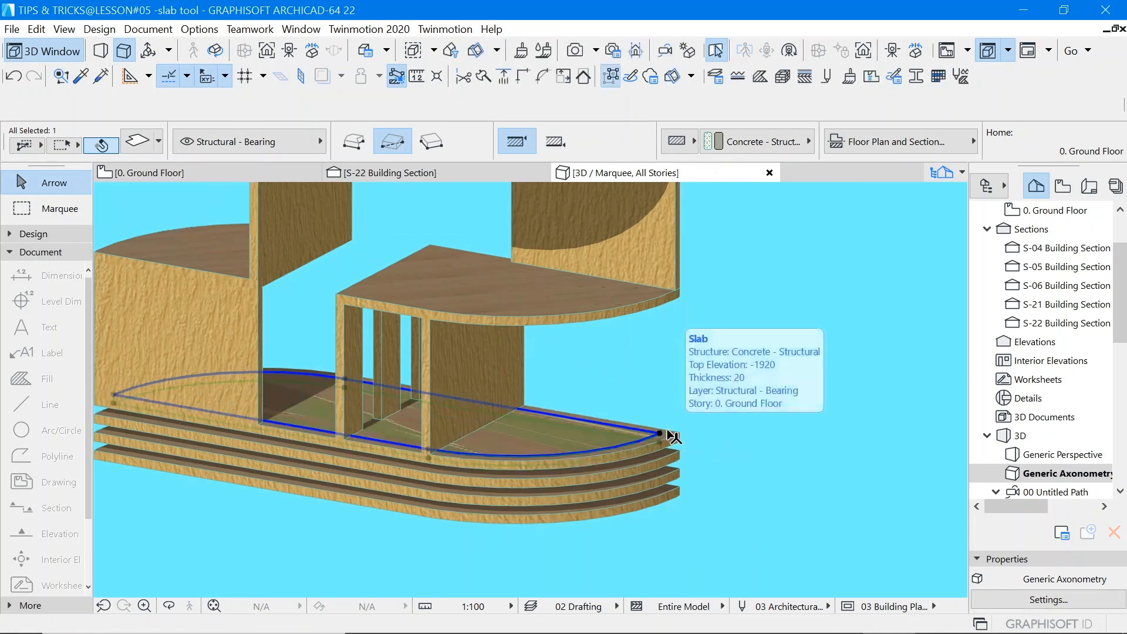
# Step: Stretch the inset slab's thickness down to the lowest plinth slab, making it 120 thick
pyautogui.click(662, 445)
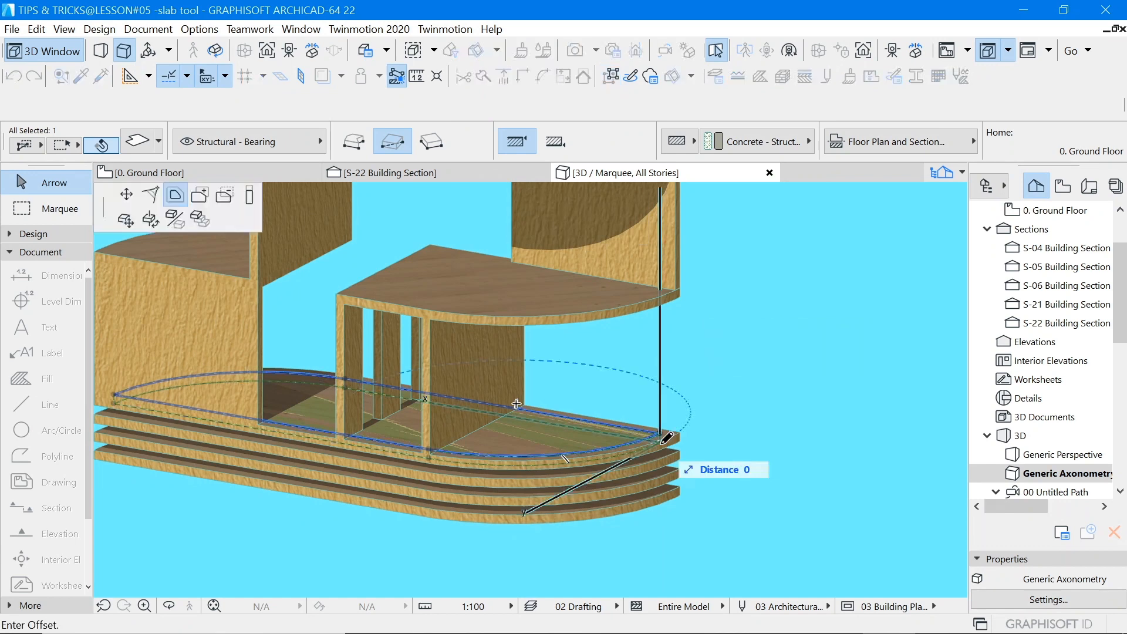
pyautogui.click(250, 197)
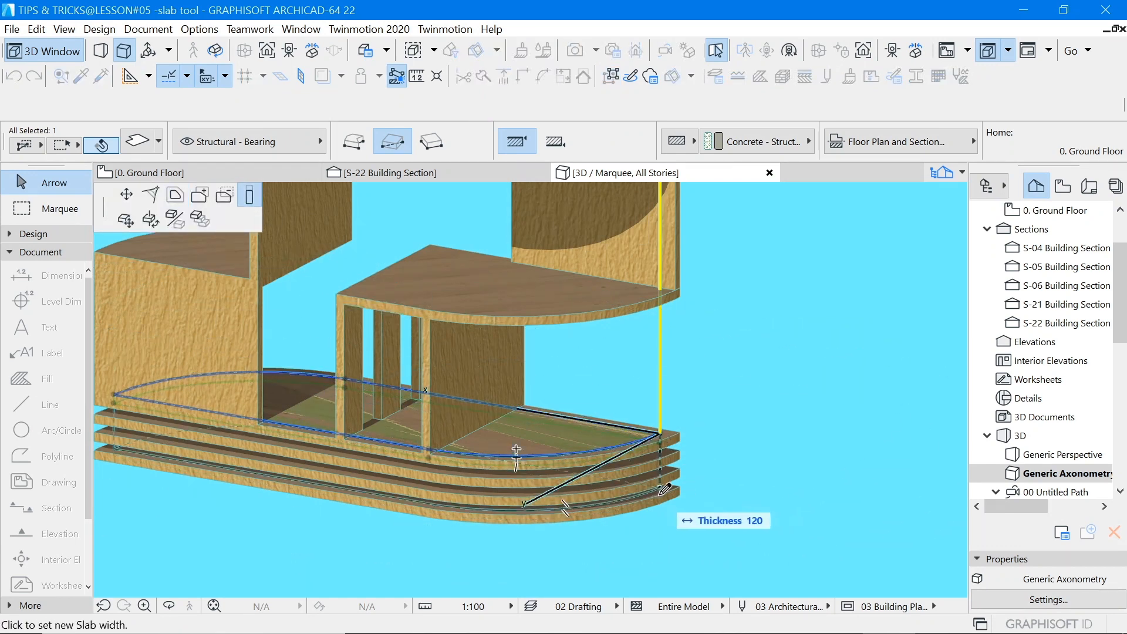
pyautogui.click(661, 495)
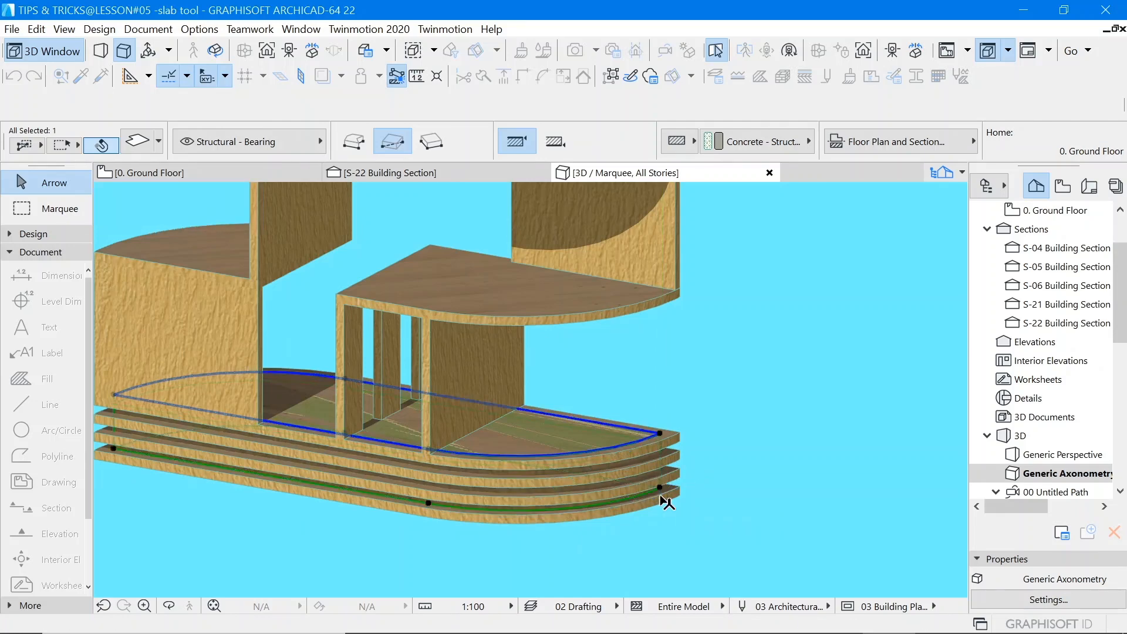
# Step: Lower the top of the inset core slab to the underside of the base slab by stretching its thickness
pyautogui.scroll(-4, 737, 462)
pyautogui.scroll(1, 811, 492)
pyautogui.scroll(5, 811, 491)
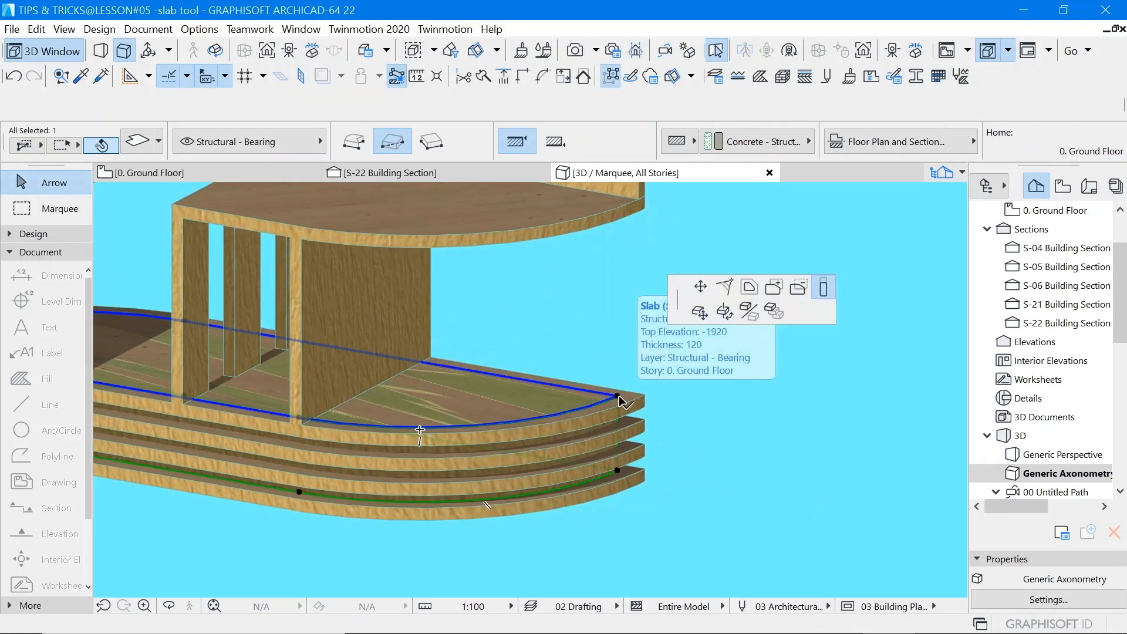
pyautogui.click(618, 399)
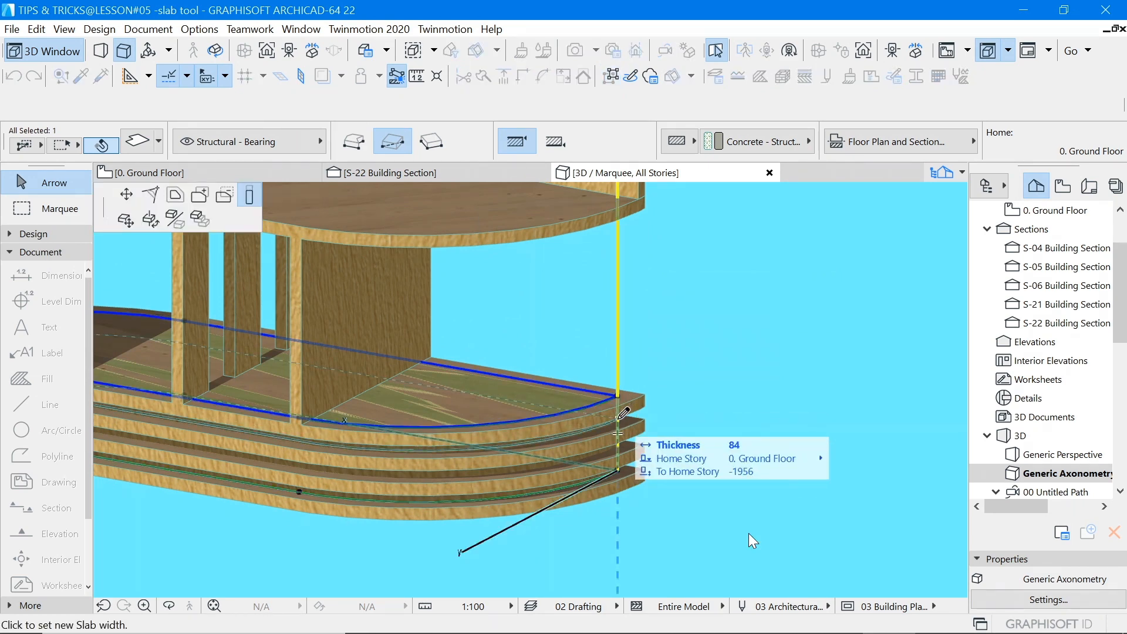
pyautogui.click(618, 418)
pyautogui.scroll(-3, 650, 423)
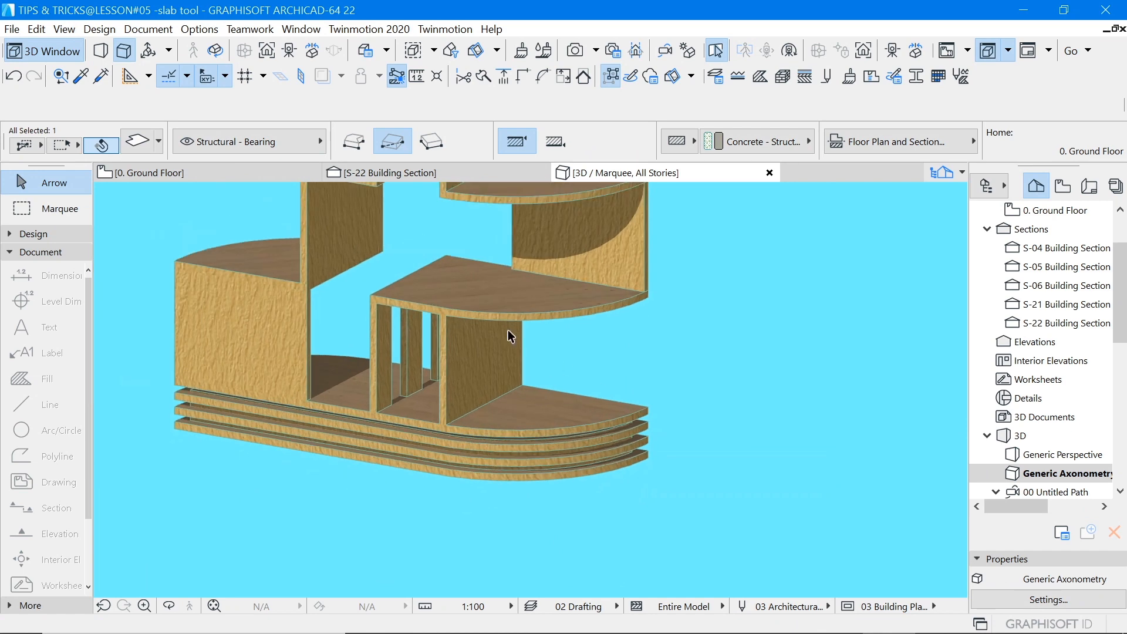
pyautogui.click(638, 341)
pyautogui.scroll(-3, 631, 434)
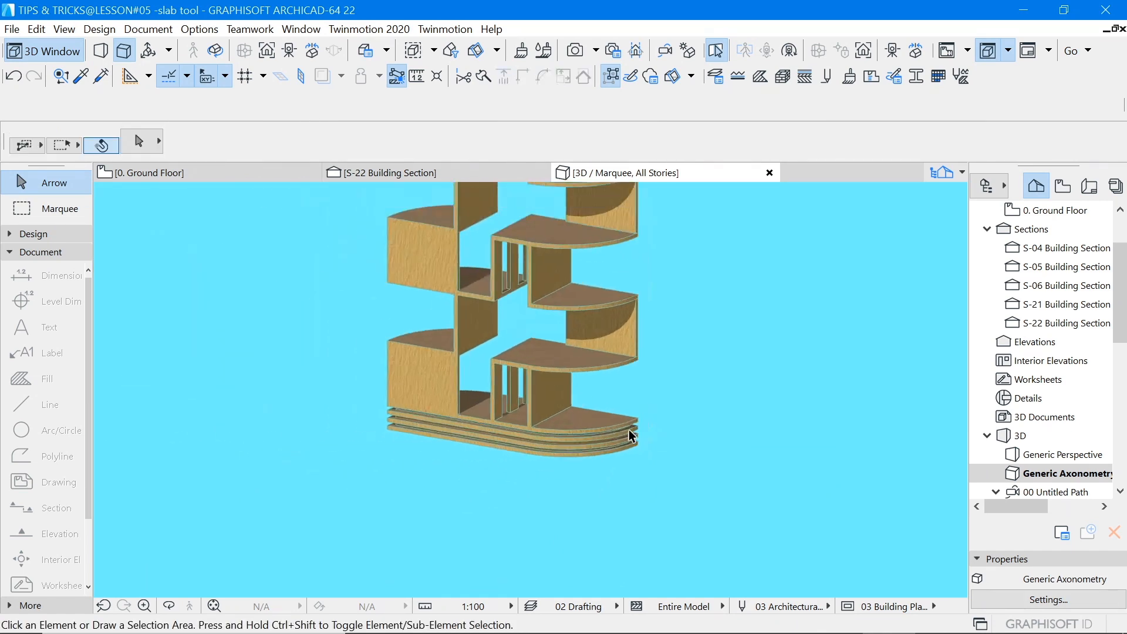
# Step: On the ground floor plan, copy the S-21 and S-22 section markers down so they enclose the curved shelf unit
pyautogui.click(163, 172)
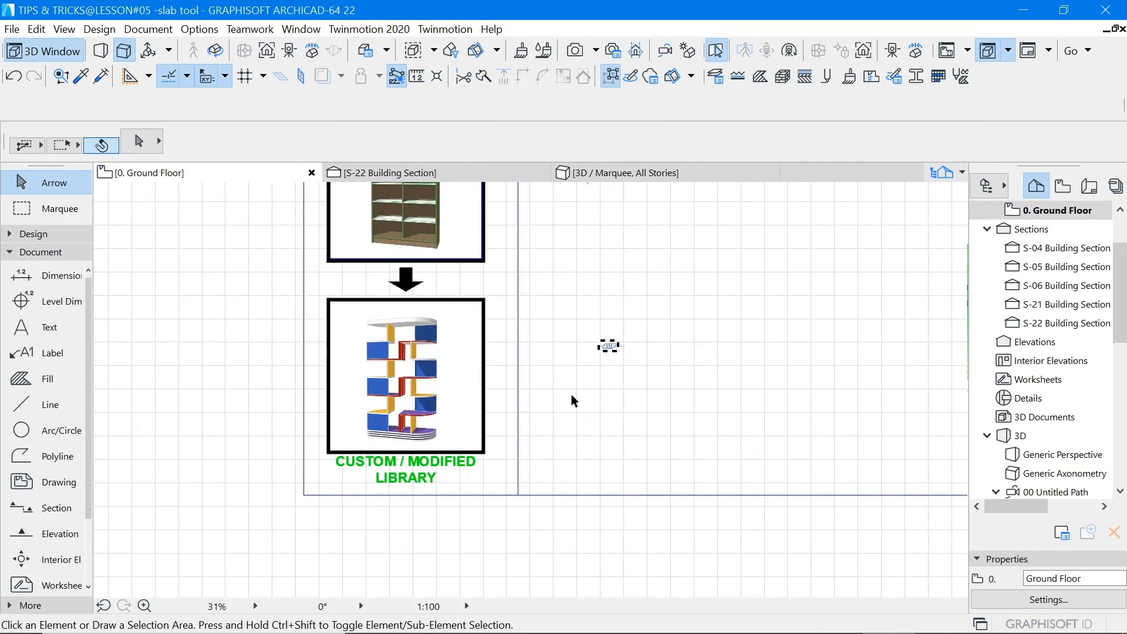
pyautogui.scroll(5, 627, 328)
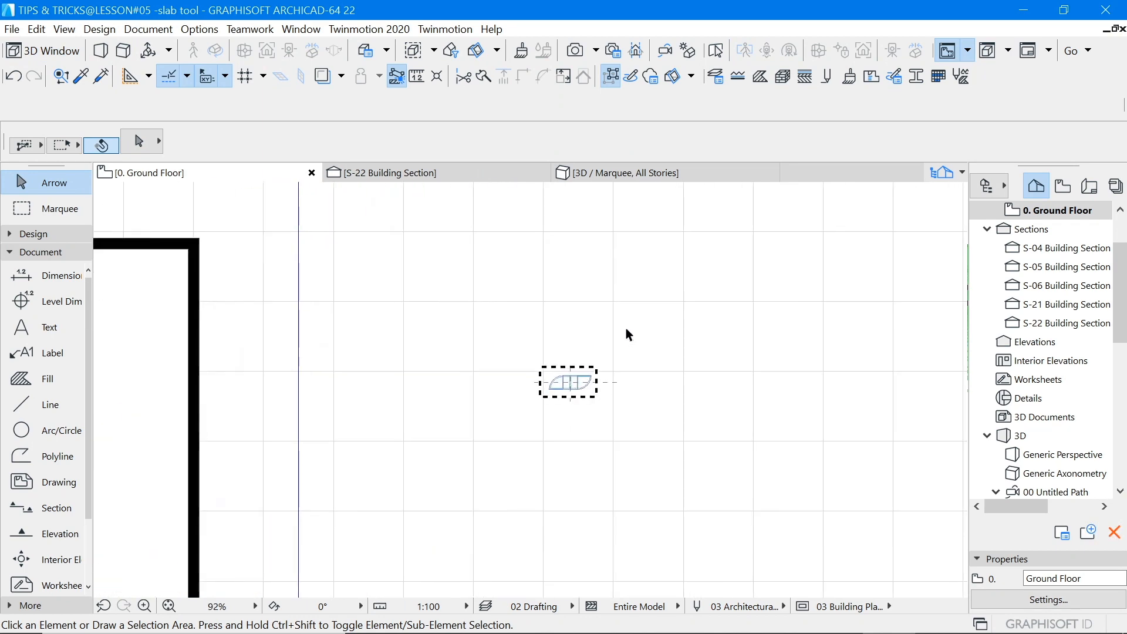
pyautogui.scroll(-5, 558, 413)
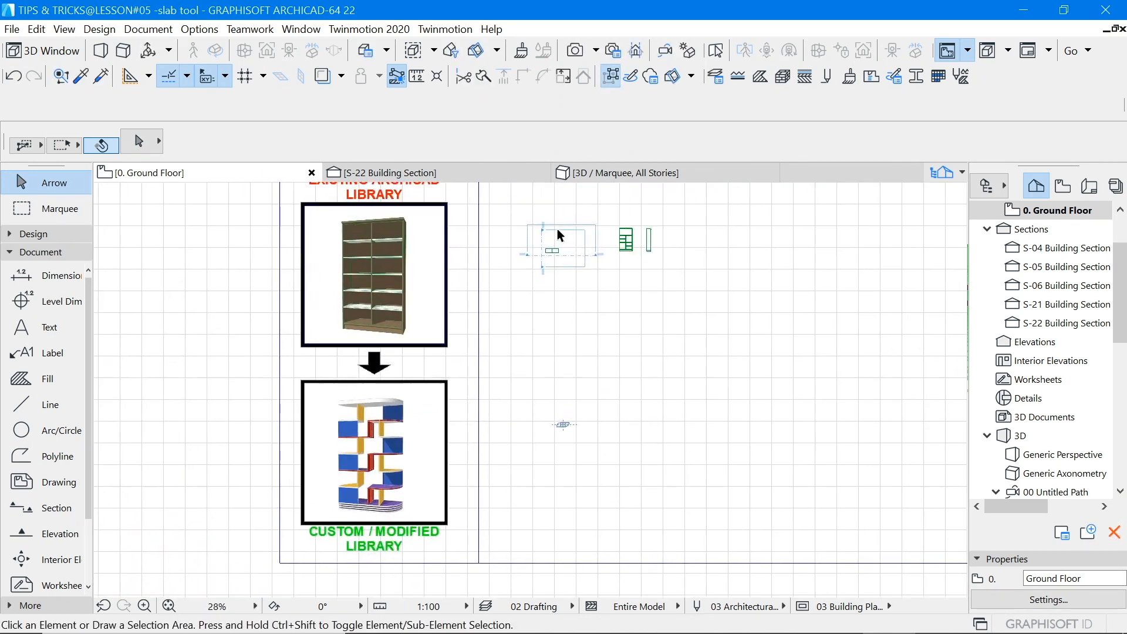
pyautogui.scroll(3, 558, 235)
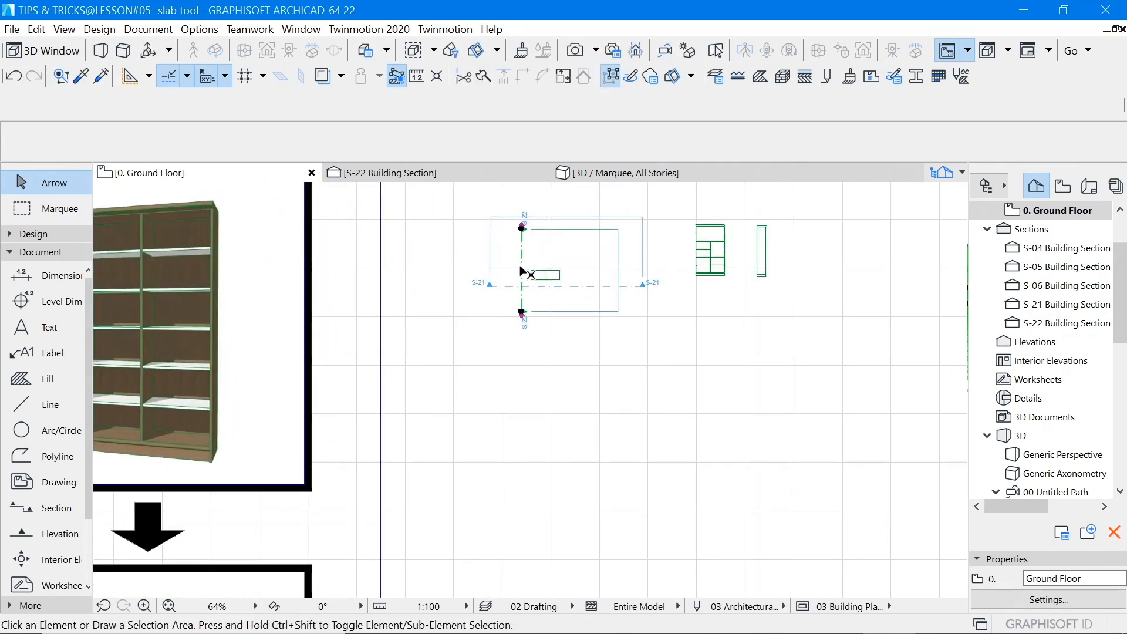
pyautogui.click(573, 285)
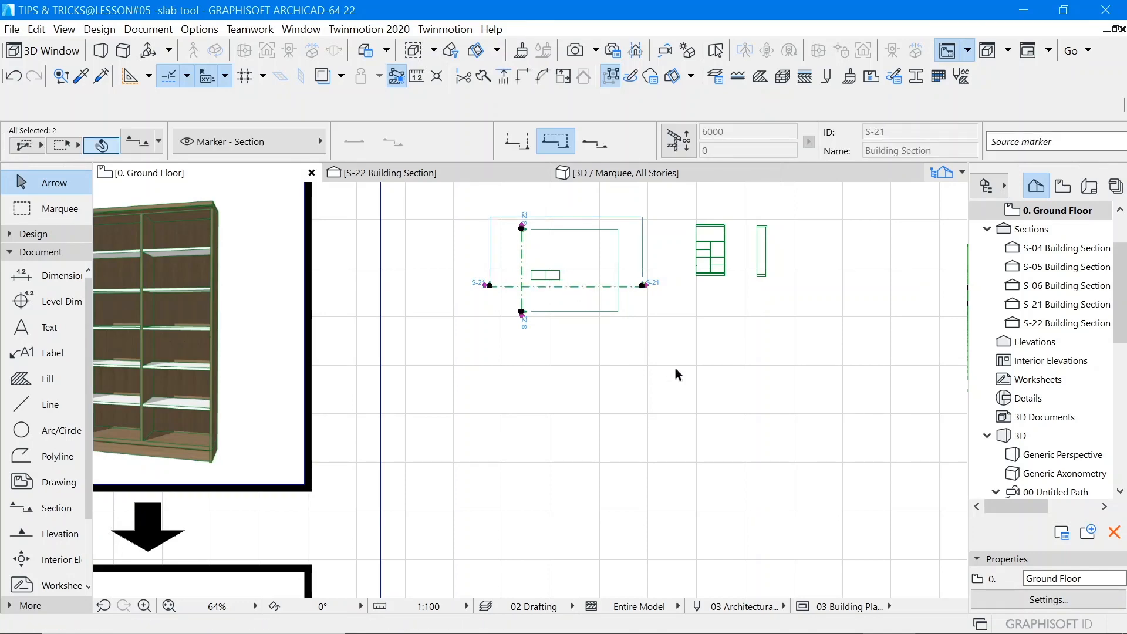
pyautogui.rightClick(675, 367)
pyautogui.moveTo(730, 453)
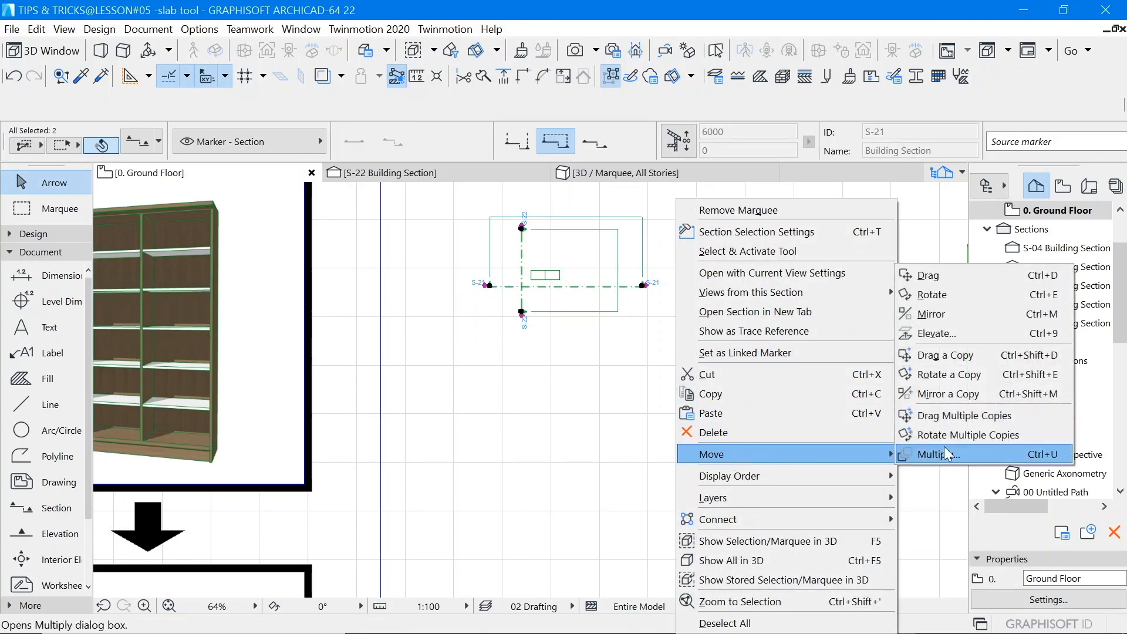
pyautogui.click(946, 363)
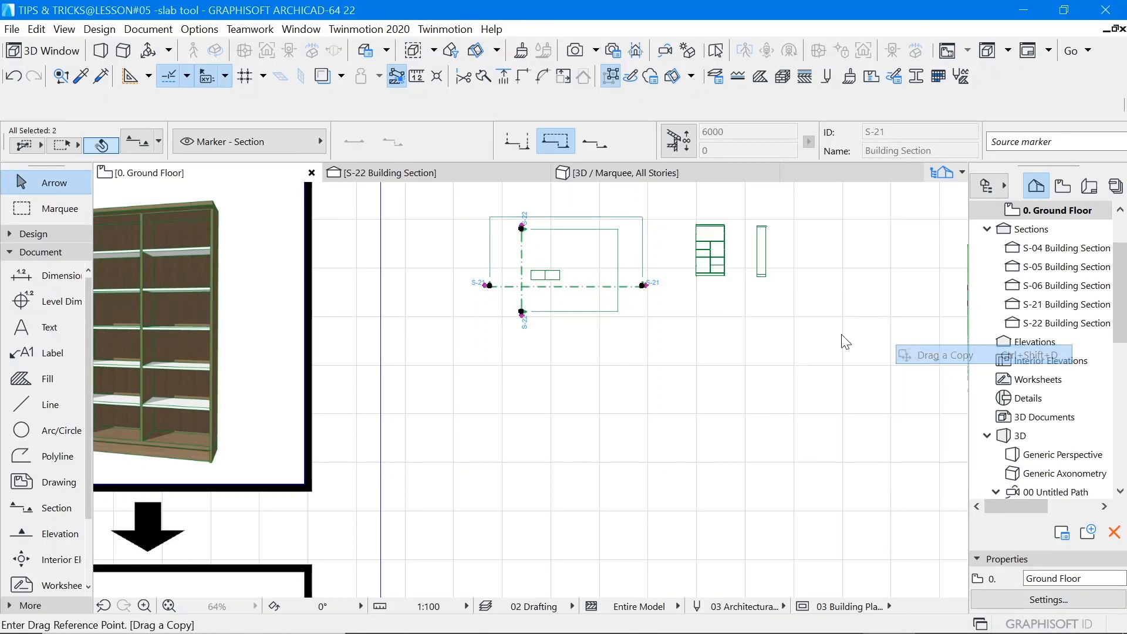
pyautogui.click(522, 287)
pyautogui.scroll(-3, 583, 253)
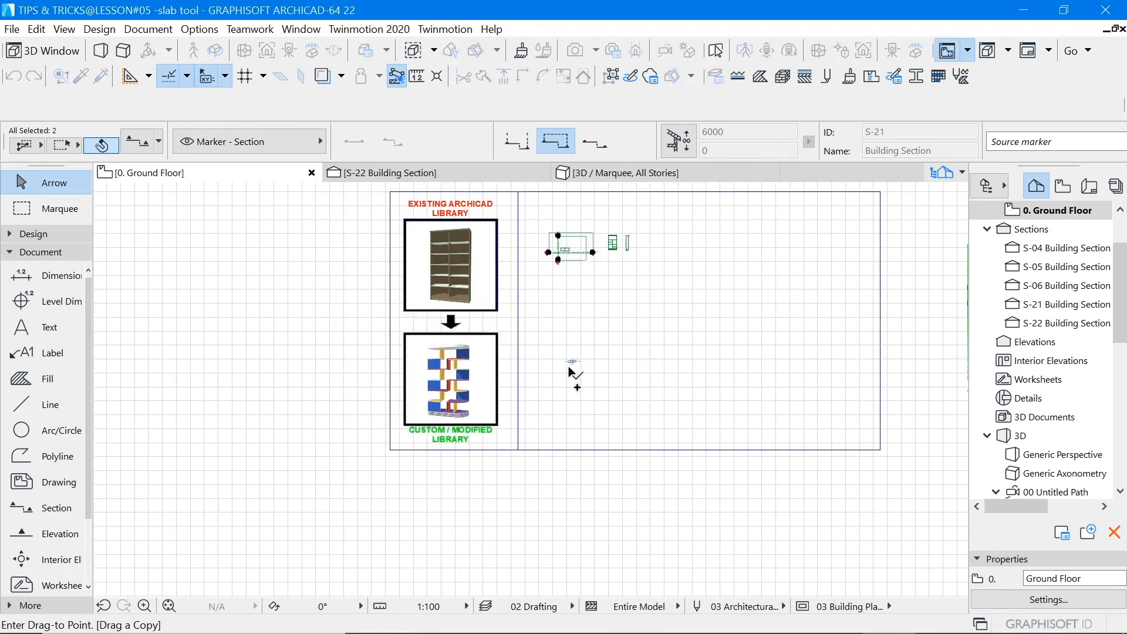
pyautogui.scroll(5, 572, 372)
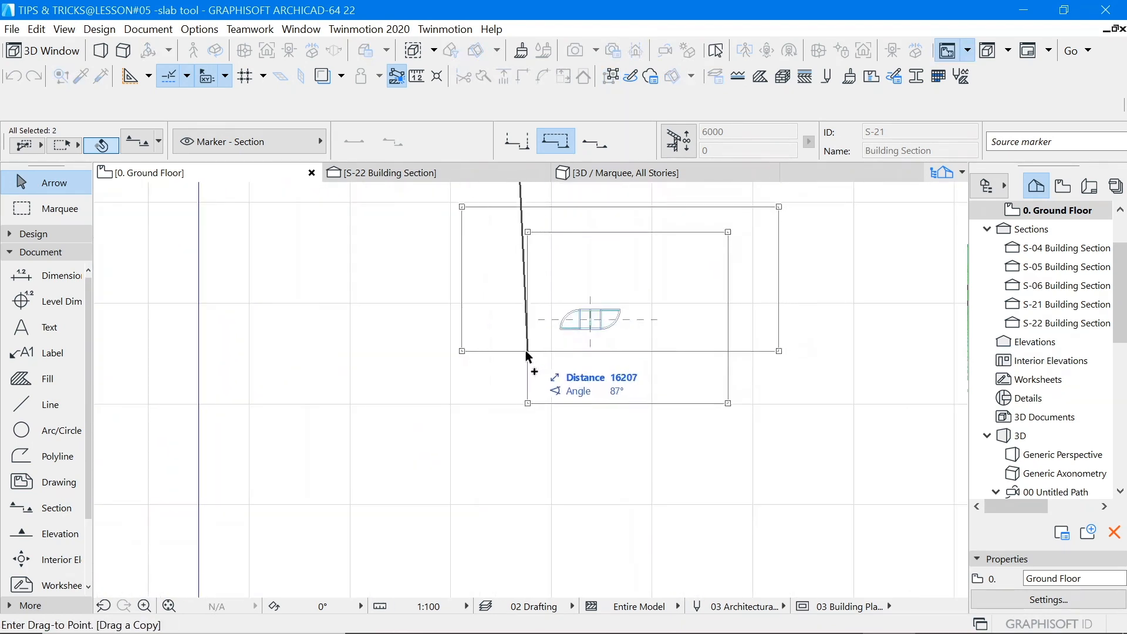
pyautogui.click(516, 368)
pyautogui.press('Escape')
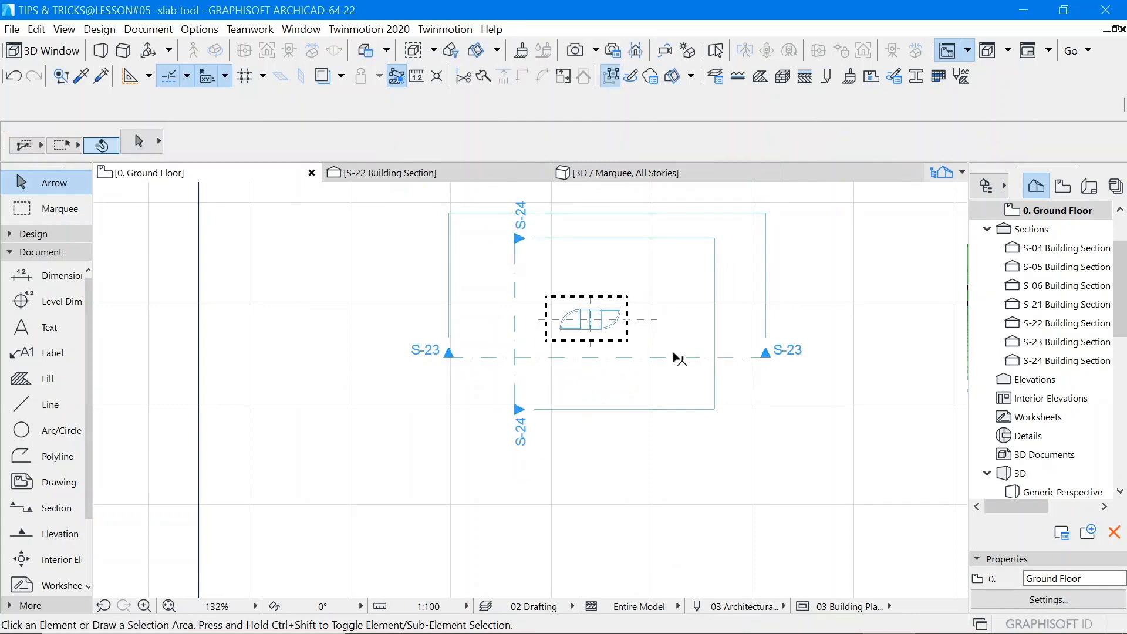
# Step: Open the copied S-23 section with current view settings and inspect the shelf unit against the ground floor level
pyautogui.click(670, 357)
pyautogui.rightClick(837, 276)
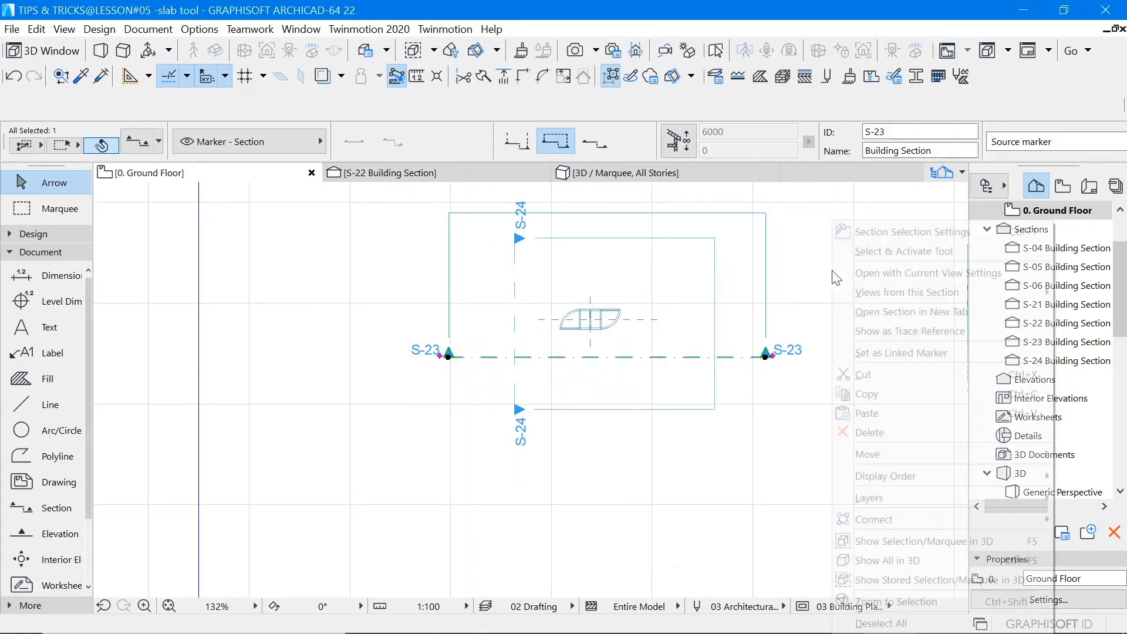
pyautogui.click(890, 275)
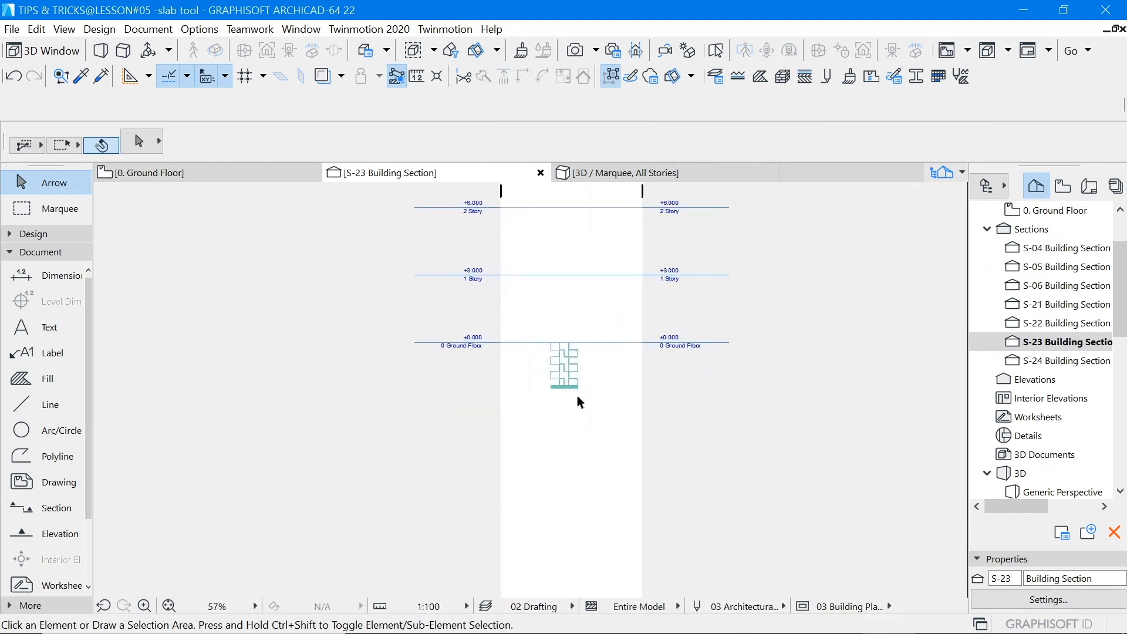
pyautogui.scroll(8, 576, 395)
pyautogui.scroll(-3, 558, 344)
pyautogui.scroll(-1, 574, 401)
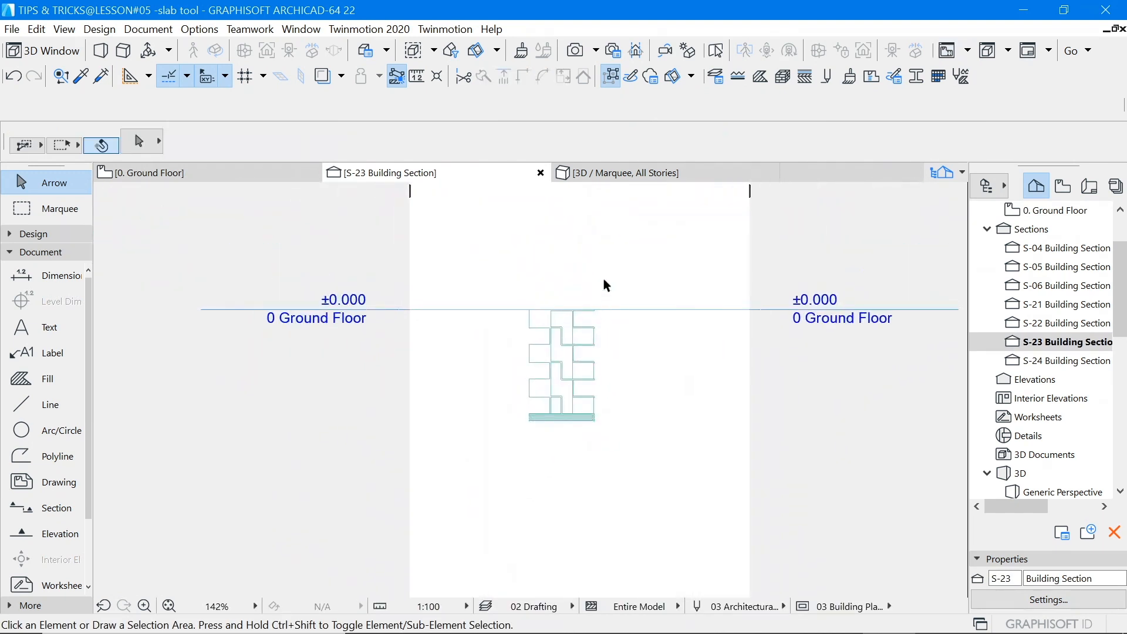
pyautogui.scroll(3, 603, 314)
pyautogui.scroll(-3, 591, 316)
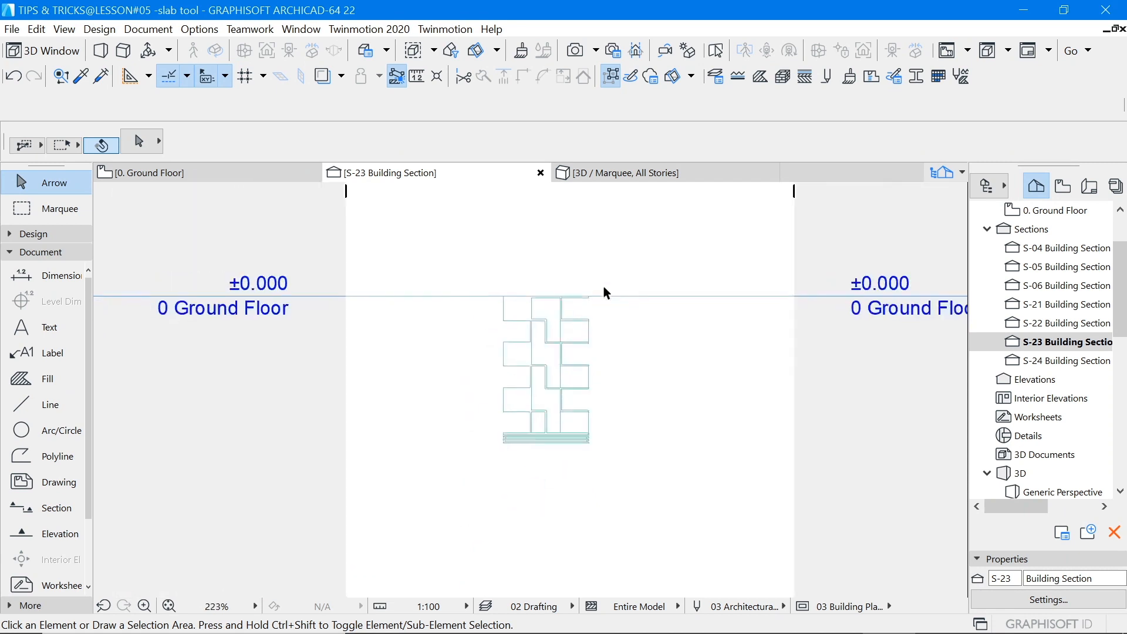
# Step: On the ground floor plan, draw a marquee around the curved shelf unit and show it in 3D
pyautogui.click(165, 174)
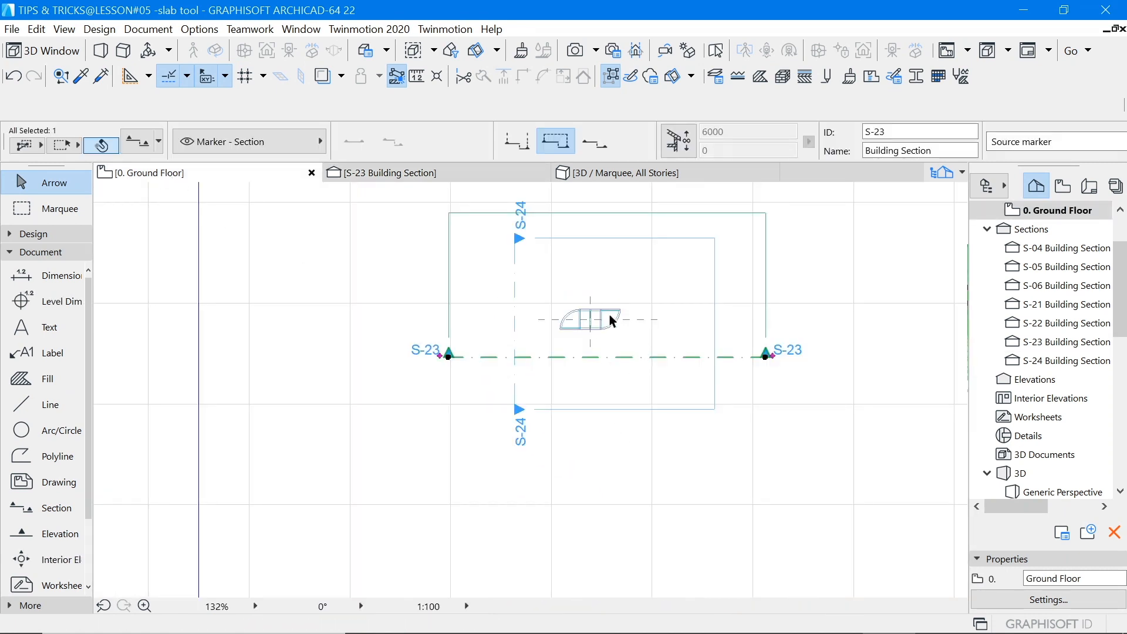
pyautogui.click(628, 301)
pyautogui.scroll(3, 628, 301)
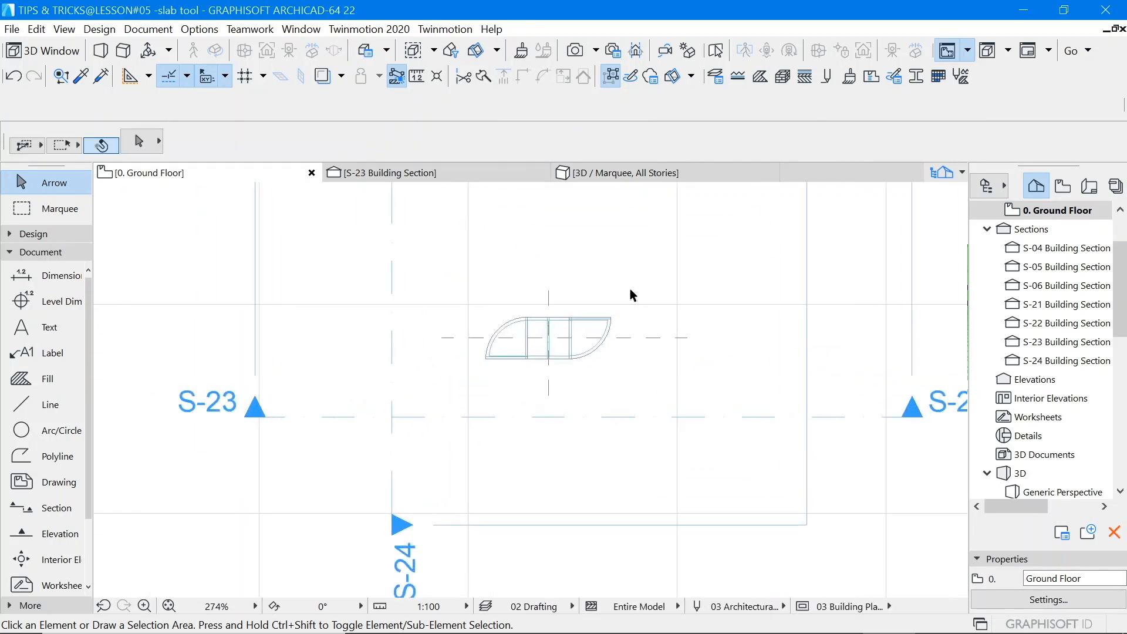
pyautogui.click(78, 214)
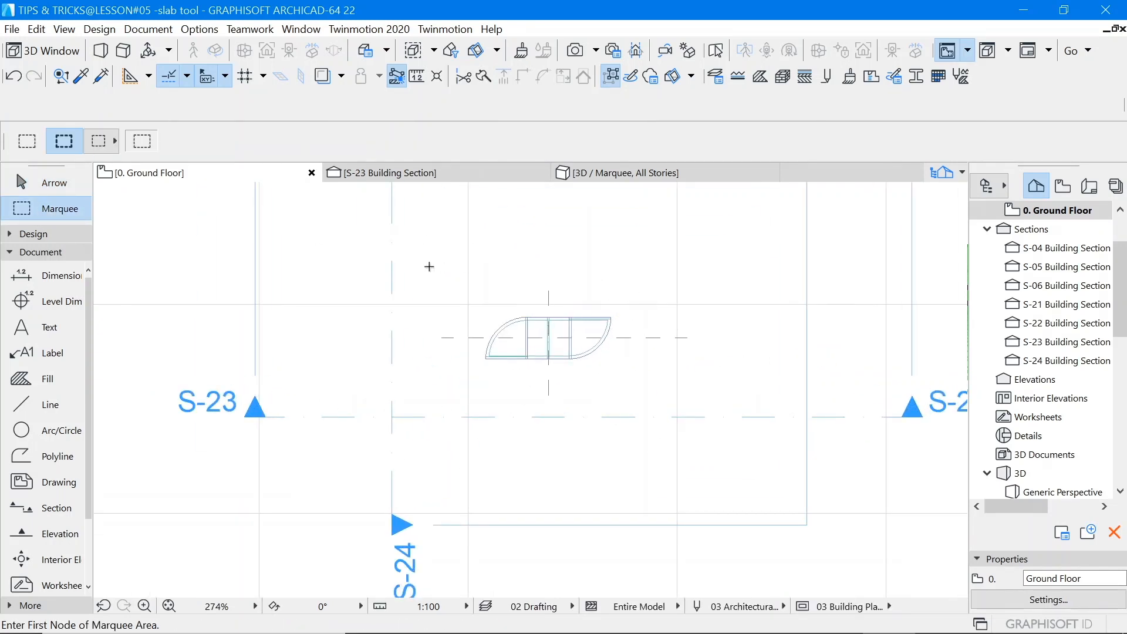
pyautogui.click(429, 267)
pyautogui.click(689, 390)
pyautogui.rightClick(763, 326)
pyautogui.click(829, 559)
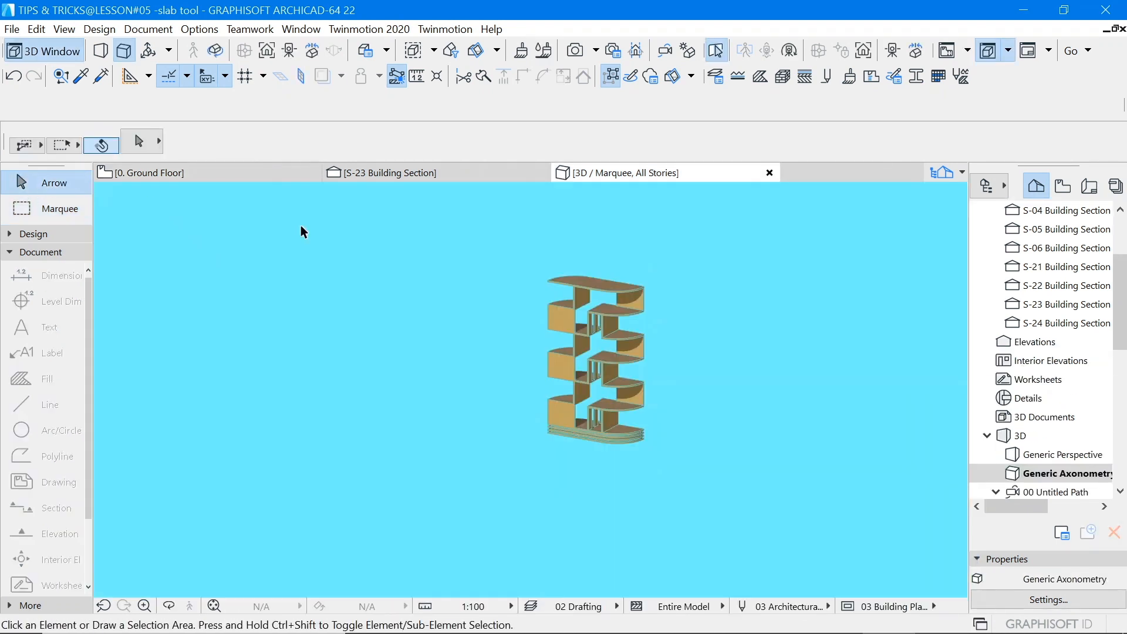
# Step: Select all the shelf unit's slabs in 3D and group them
pyautogui.moveTo(521, 256); pyautogui.dragTo(679, 472)
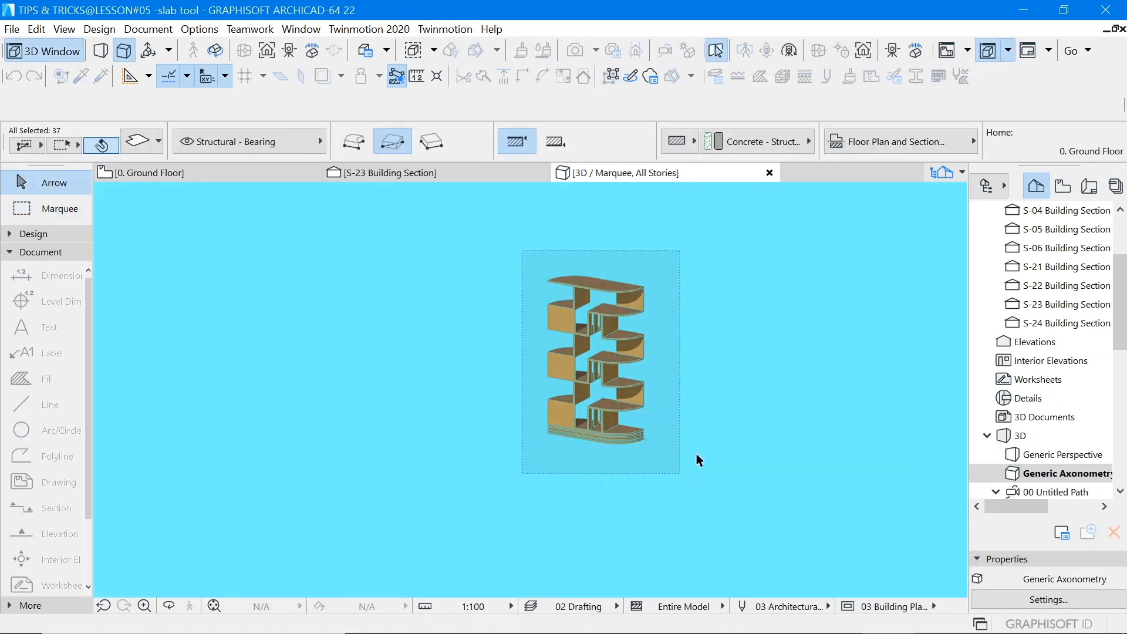
pyautogui.click(37, 29)
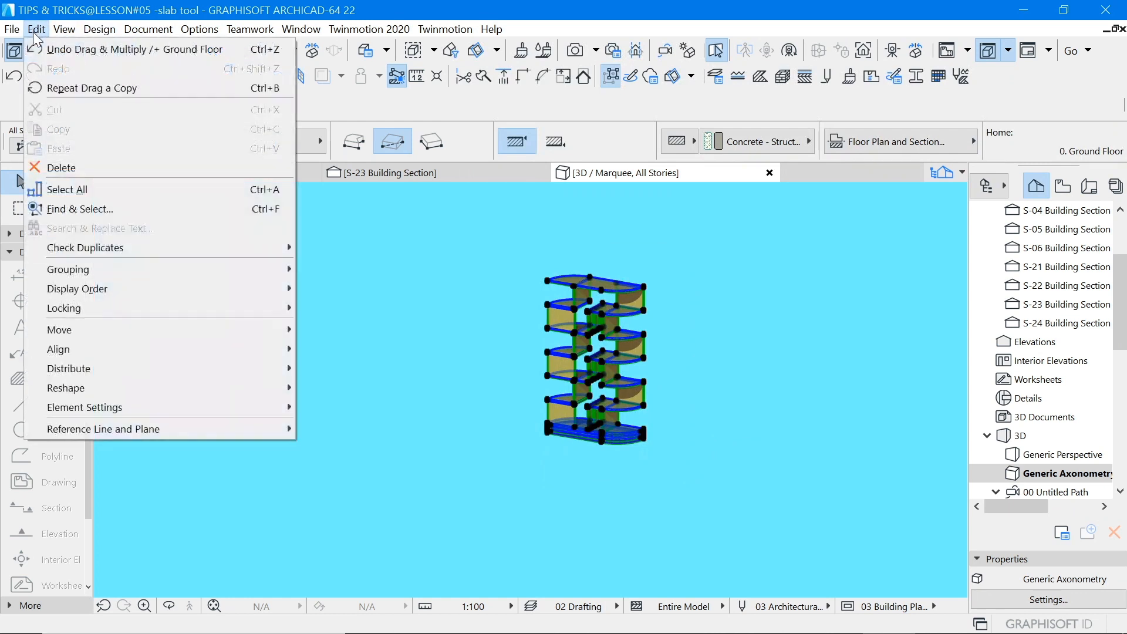
pyautogui.moveTo(88, 268)
pyautogui.click(338, 269)
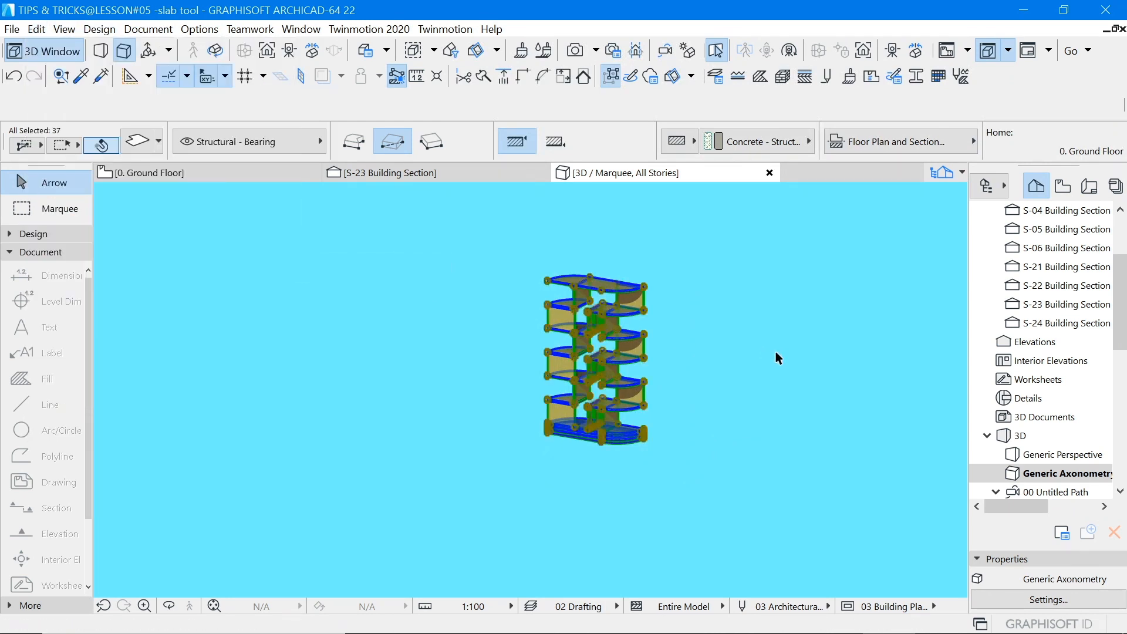
pyautogui.press('Escape')
# Step: Reopen section S-23 from its marker on the ground floor plan with current view settings
pyautogui.click(150, 173)
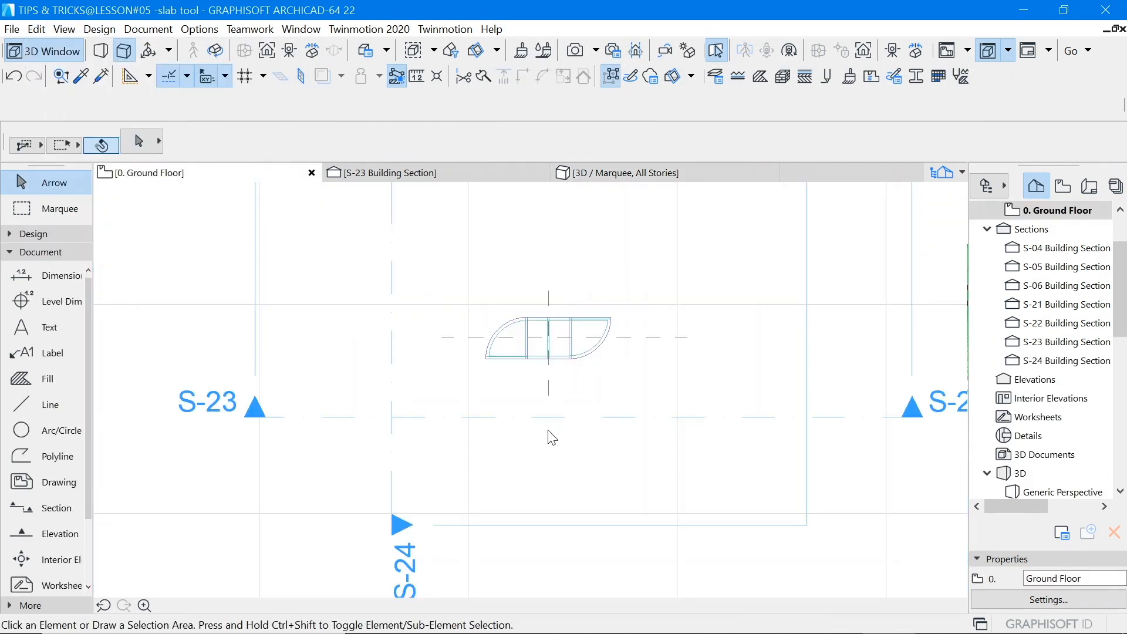
pyautogui.click(550, 417)
pyautogui.rightClick(743, 256)
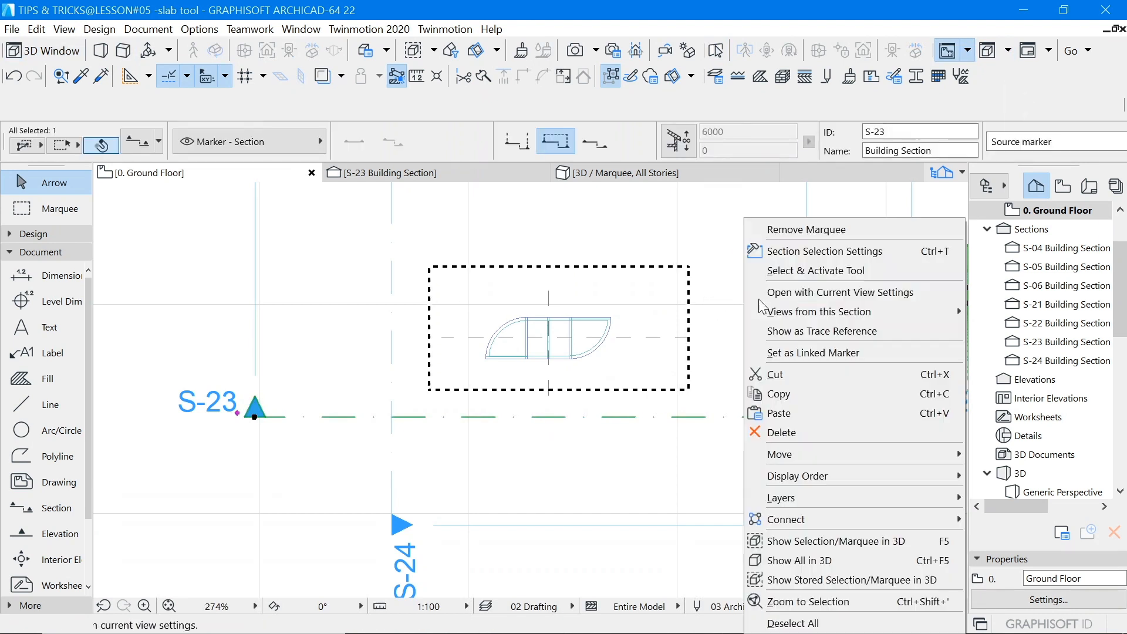
pyautogui.click(801, 292)
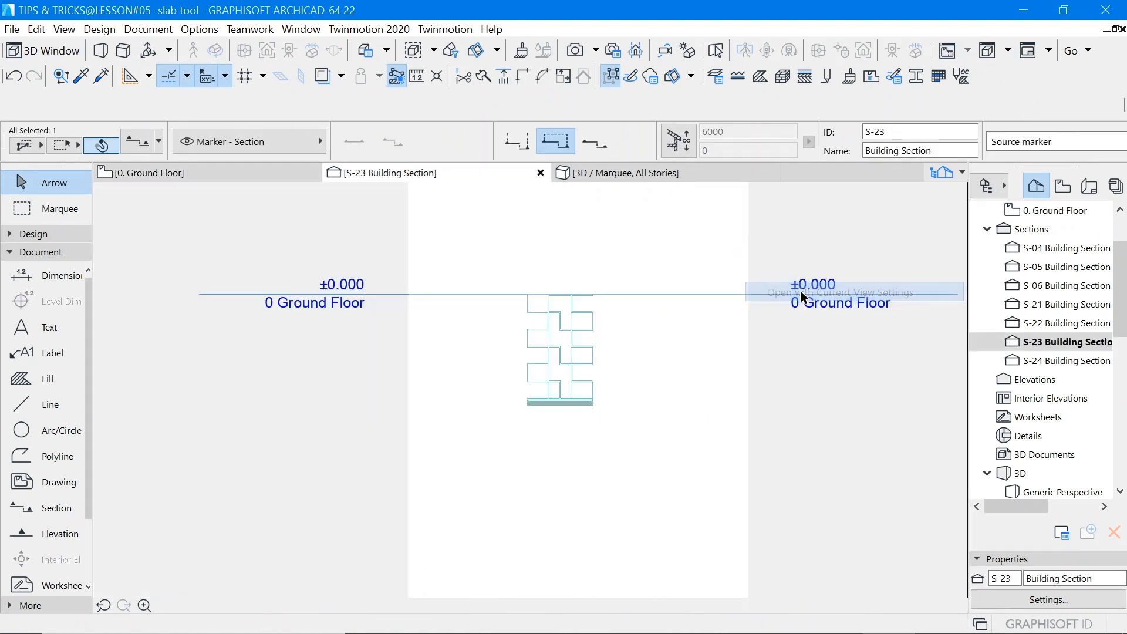
# Step: Turn off group suspension and move the whole shelf group up so the plinth's bottom corner sits on the ground floor line
pyautogui.click(585, 315)
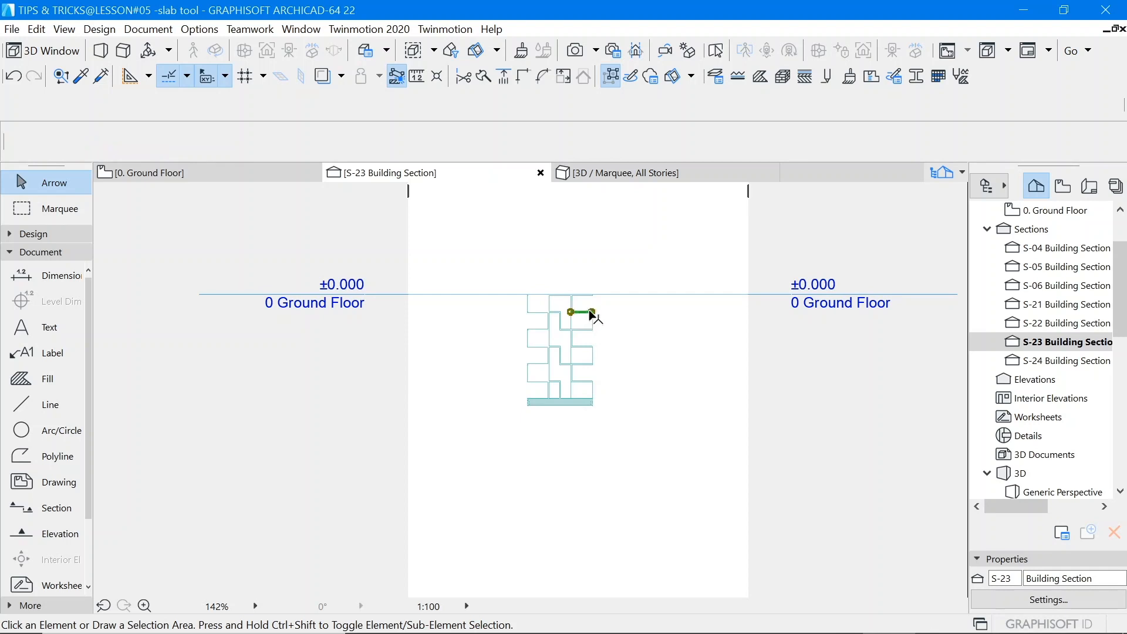
pyautogui.click(611, 76)
pyautogui.scroll(10, 597, 396)
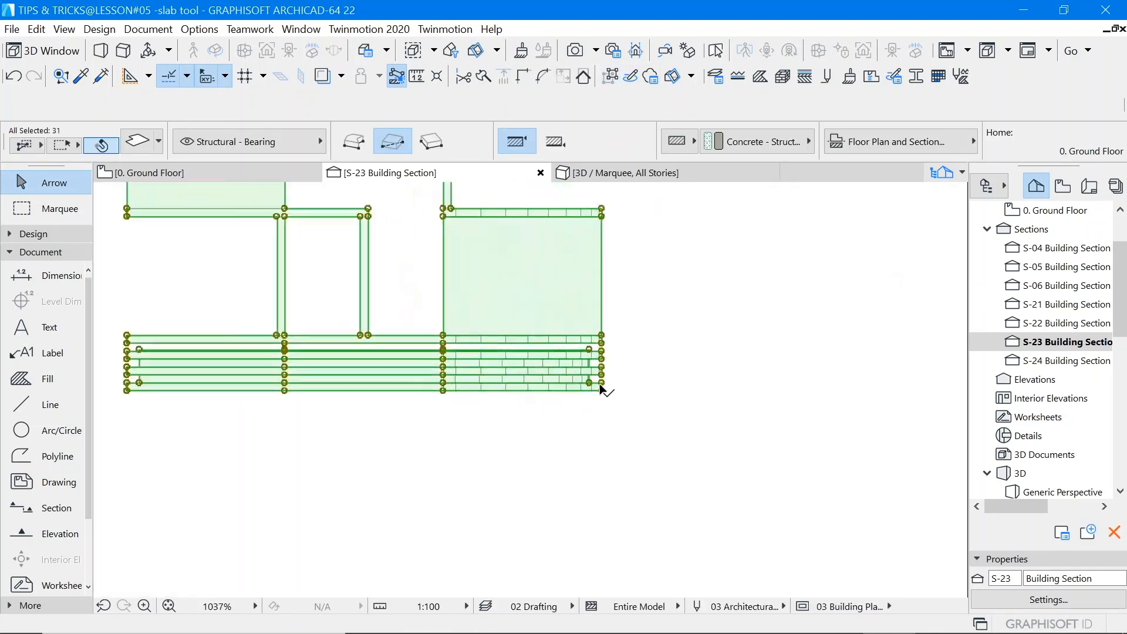
pyautogui.click(603, 392)
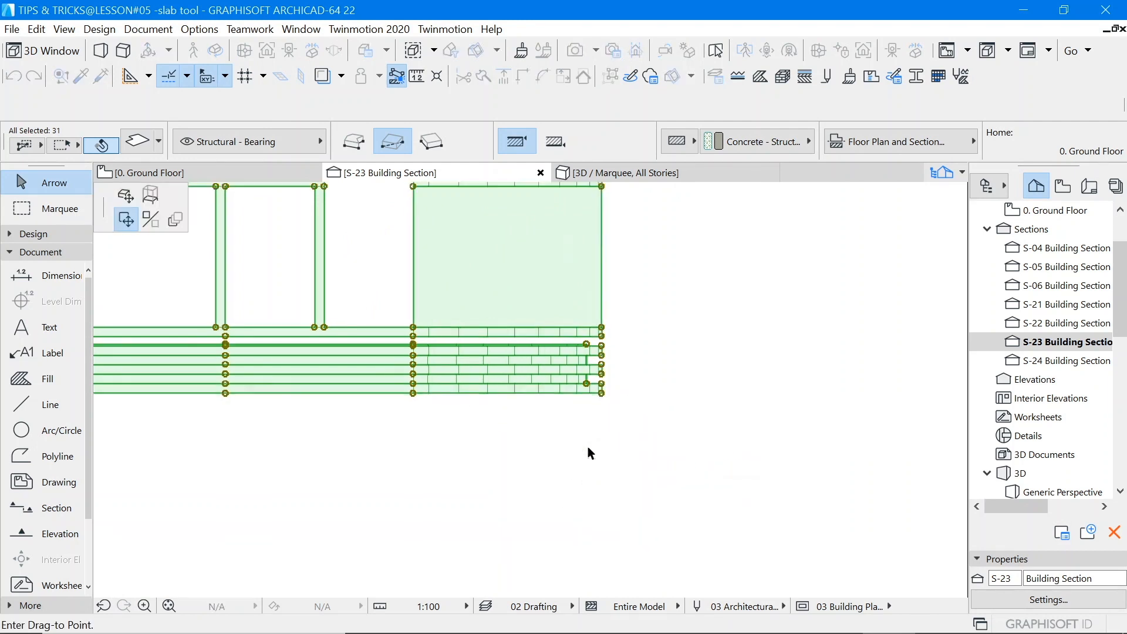
pyautogui.scroll(-5, 587, 446)
pyautogui.scroll(-2, 603, 235)
pyautogui.scroll(8, 587, 313)
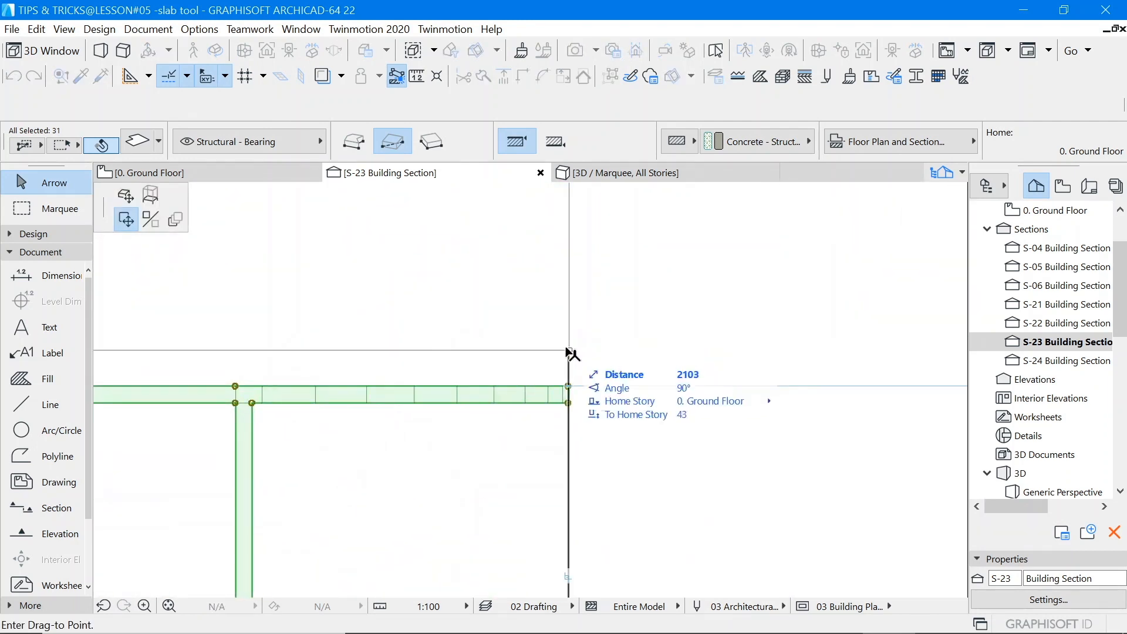
pyautogui.click(568, 388)
# Step: Suspend groups and stretch the inset core slab's top up to the underside of the base slab, making it 100 thick
pyautogui.scroll(-8, 570, 394)
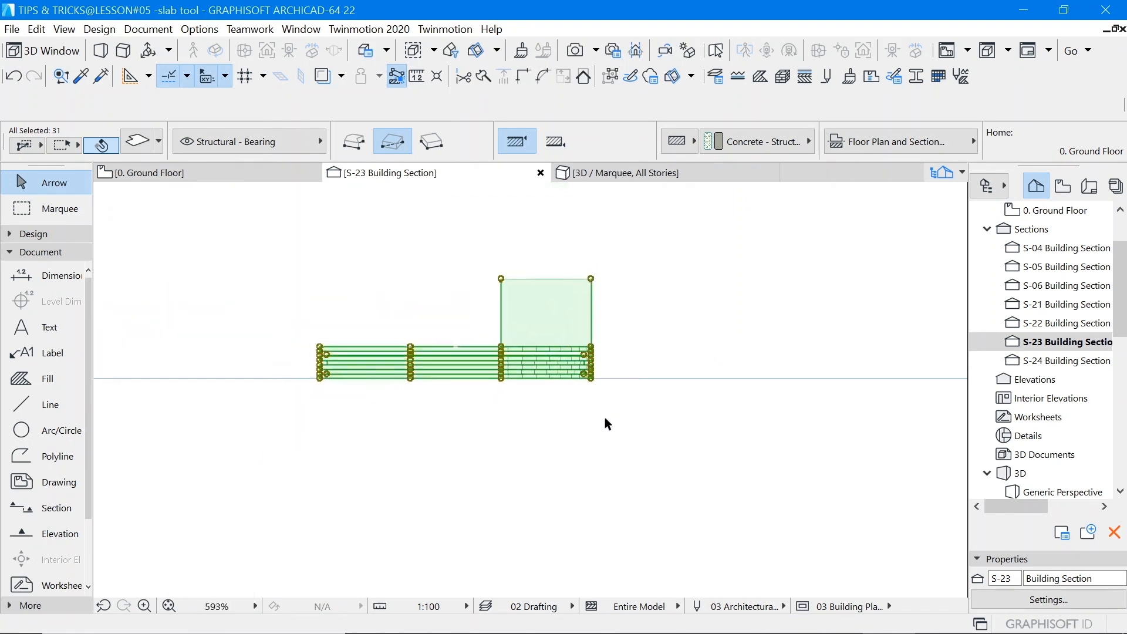
pyautogui.scroll(5, 608, 404)
pyautogui.scroll(4, 589, 415)
pyautogui.click(541, 411)
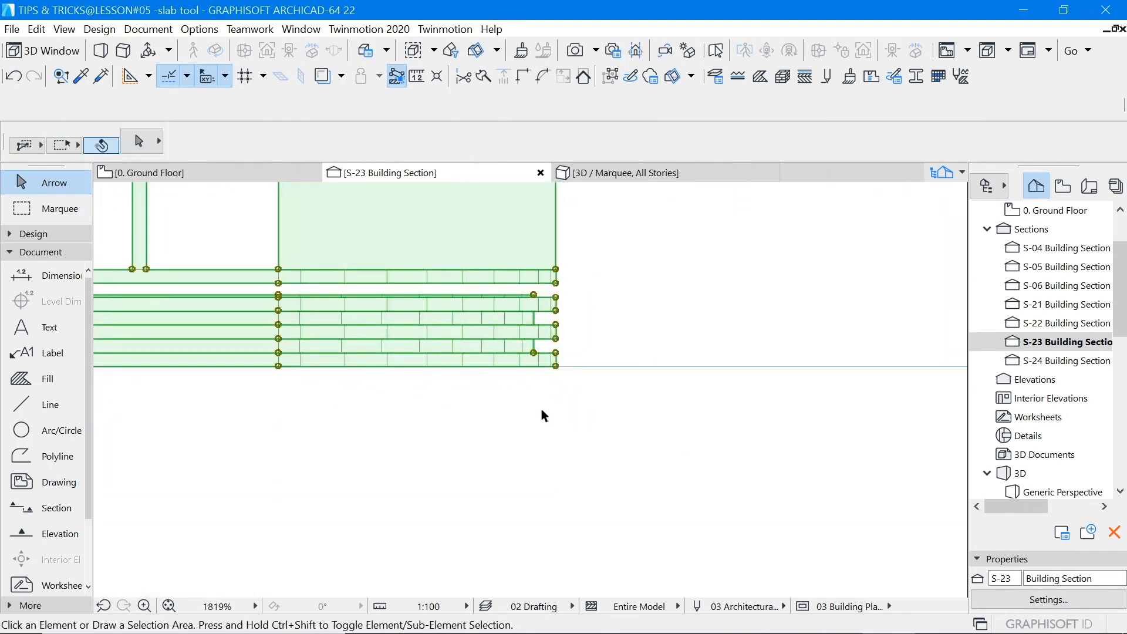
pyautogui.scroll(5, 535, 309)
pyautogui.click(536, 276)
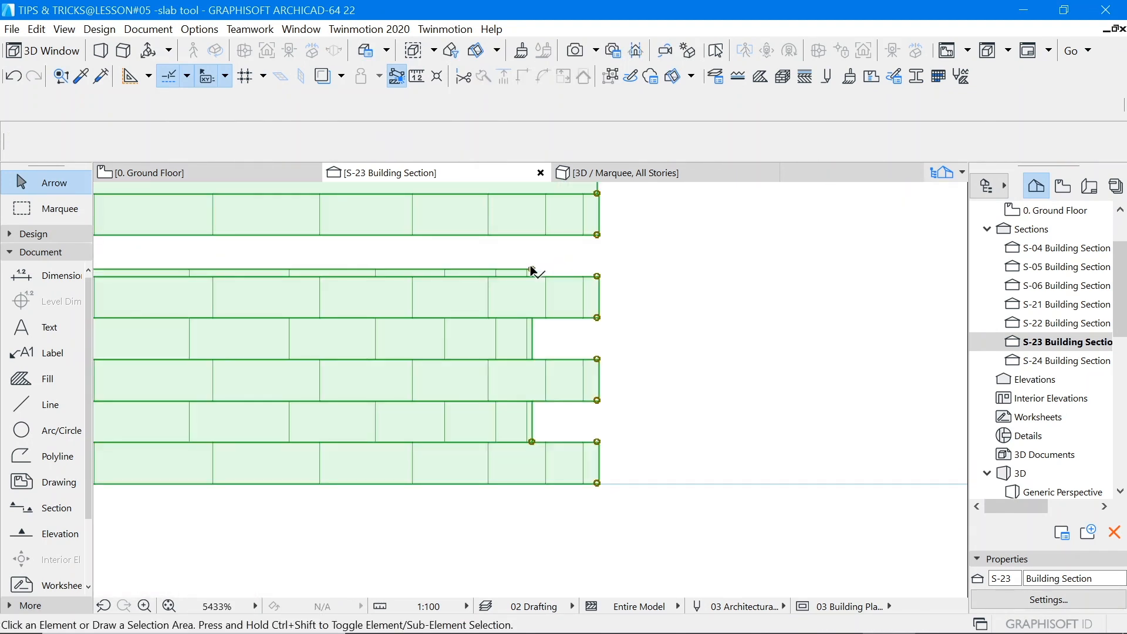
pyautogui.click(660, 278)
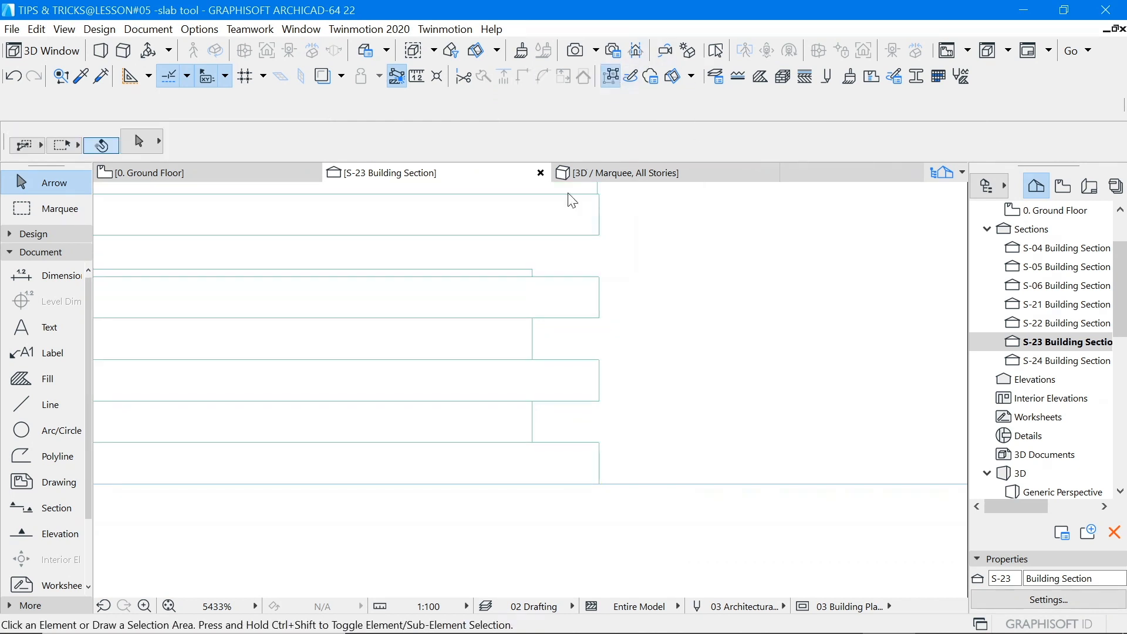
pyautogui.click(534, 274)
pyautogui.click(534, 274)
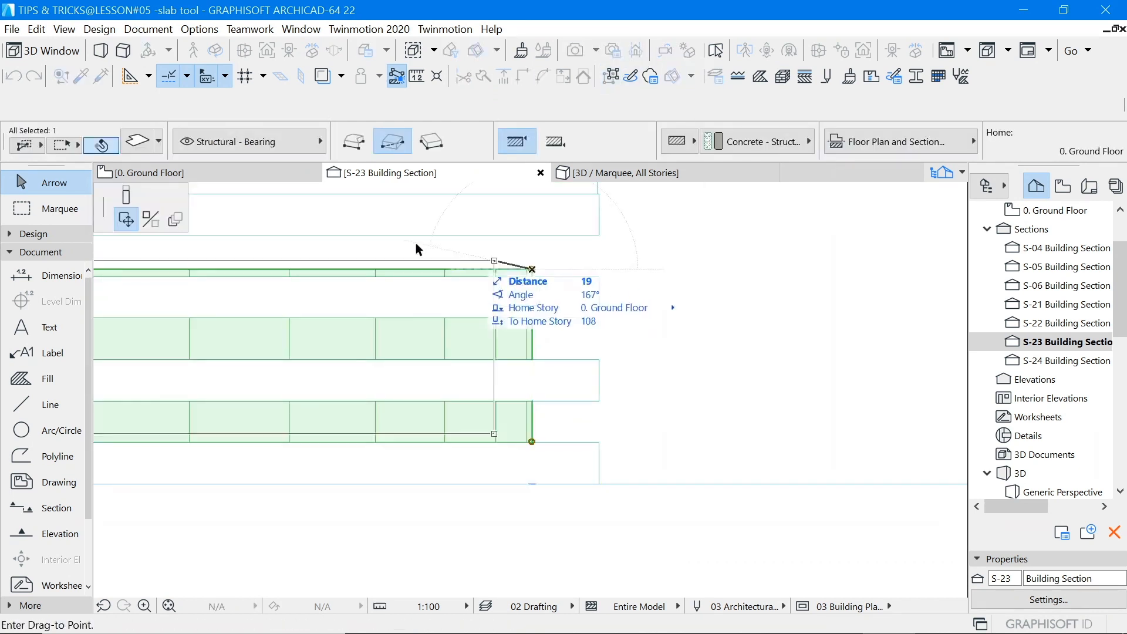
pyautogui.click(125, 198)
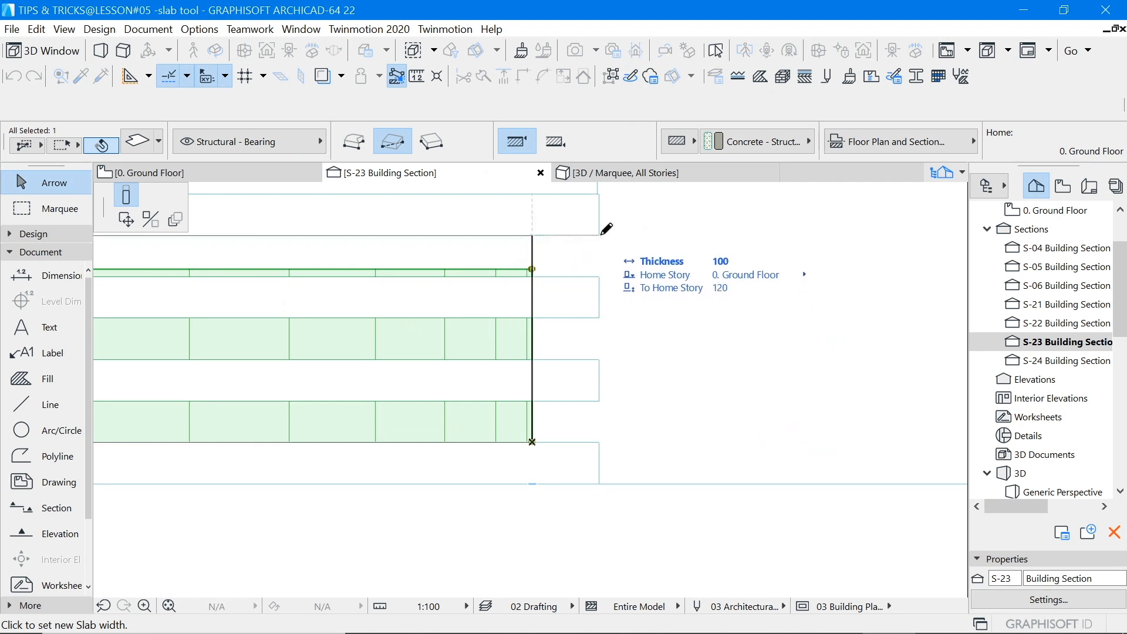
pyautogui.click(600, 235)
pyautogui.scroll(-6, 689, 384)
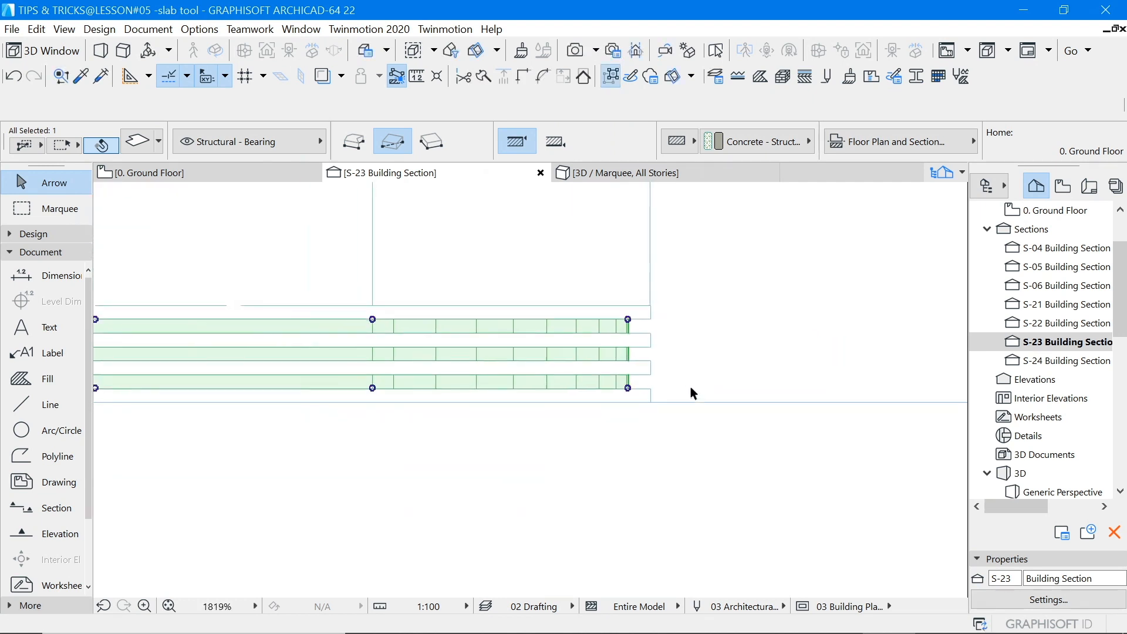
# Step: Draw a dashed rectangular polyline 1650 wide and 2100 high around the shelf unit, starting on the ground floor line
pyautogui.scroll(8, 666, 388)
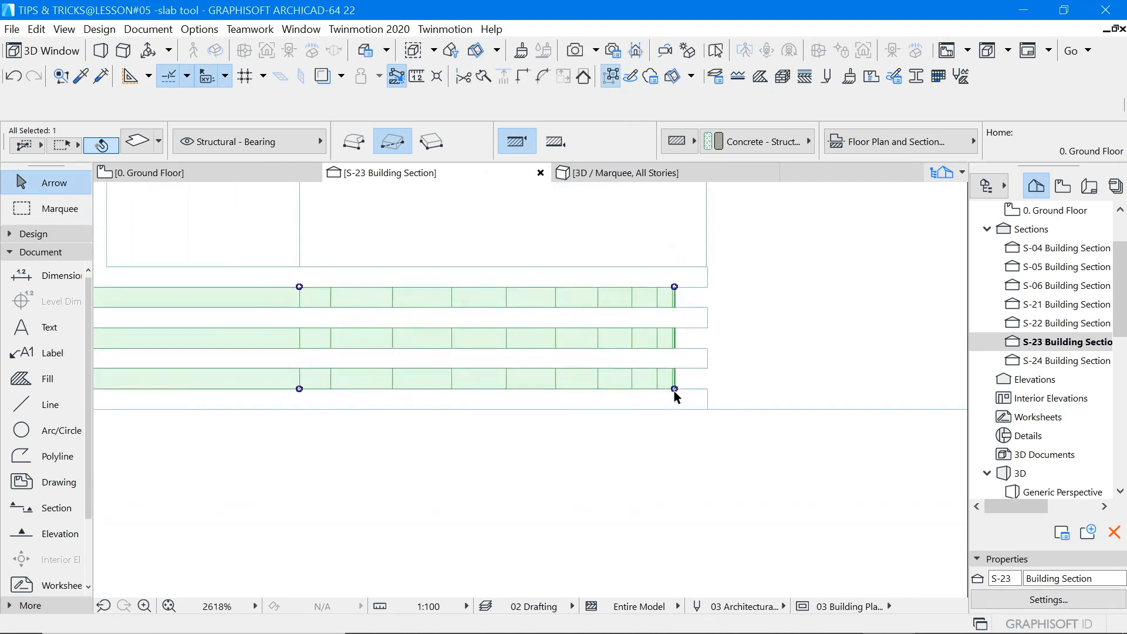
pyautogui.scroll(-15, 675, 390)
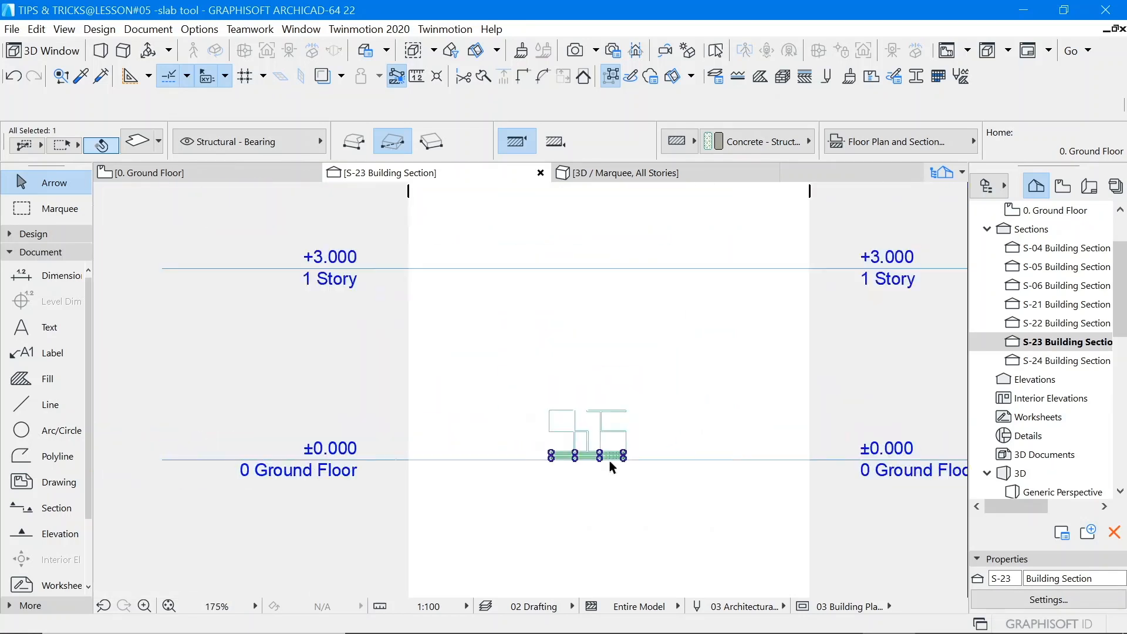
pyautogui.click(654, 414)
pyautogui.scroll(5, 636, 426)
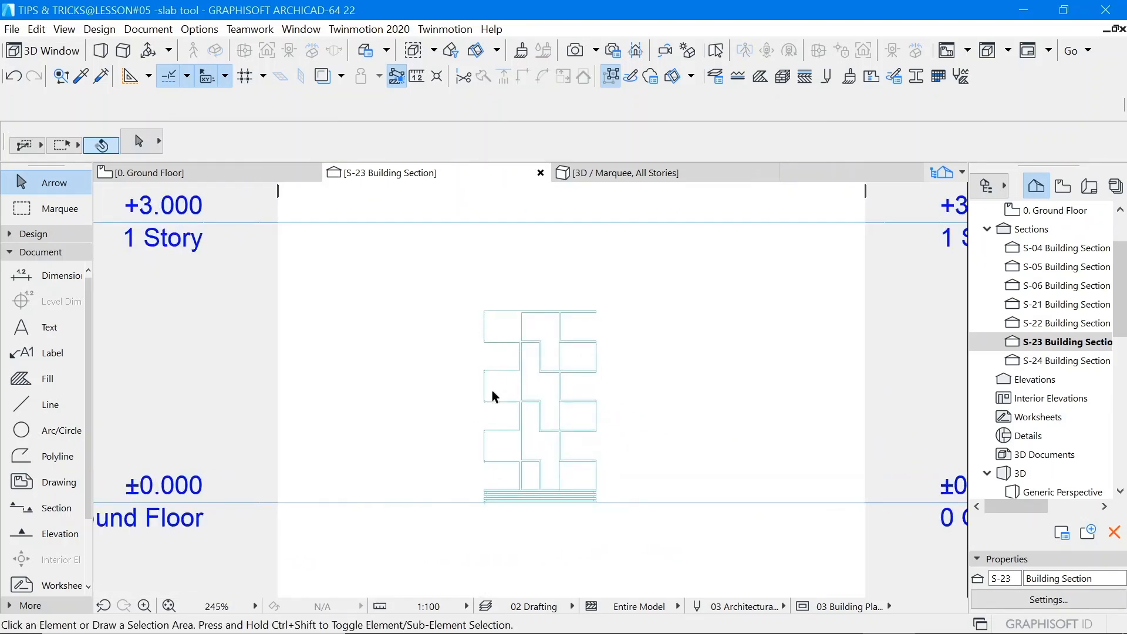
pyautogui.click(43, 456)
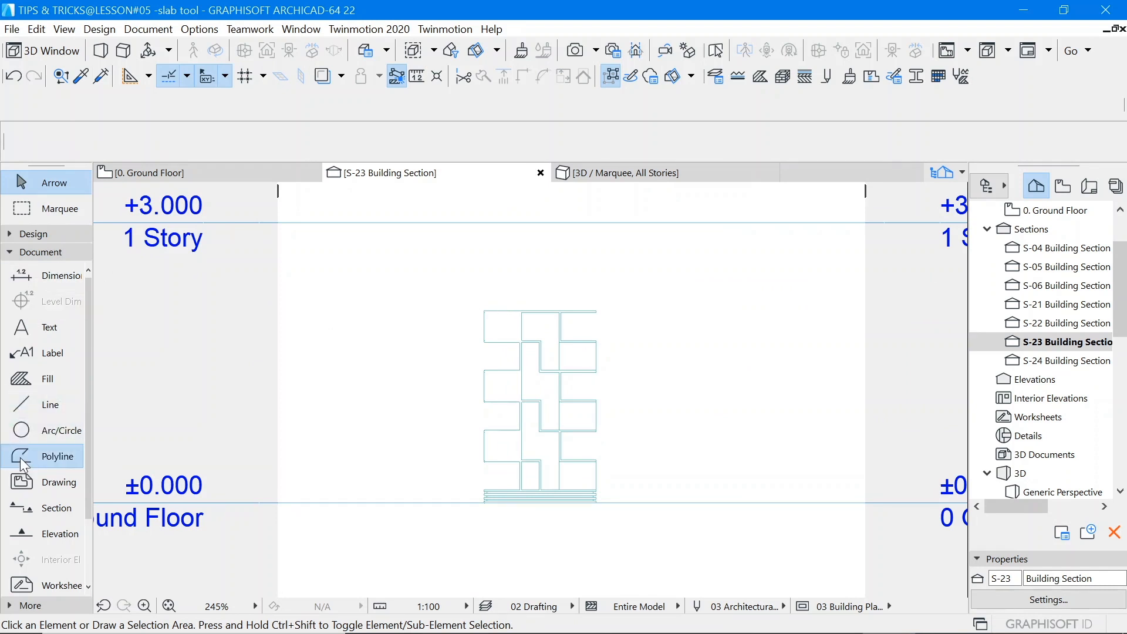
pyautogui.click(463, 501)
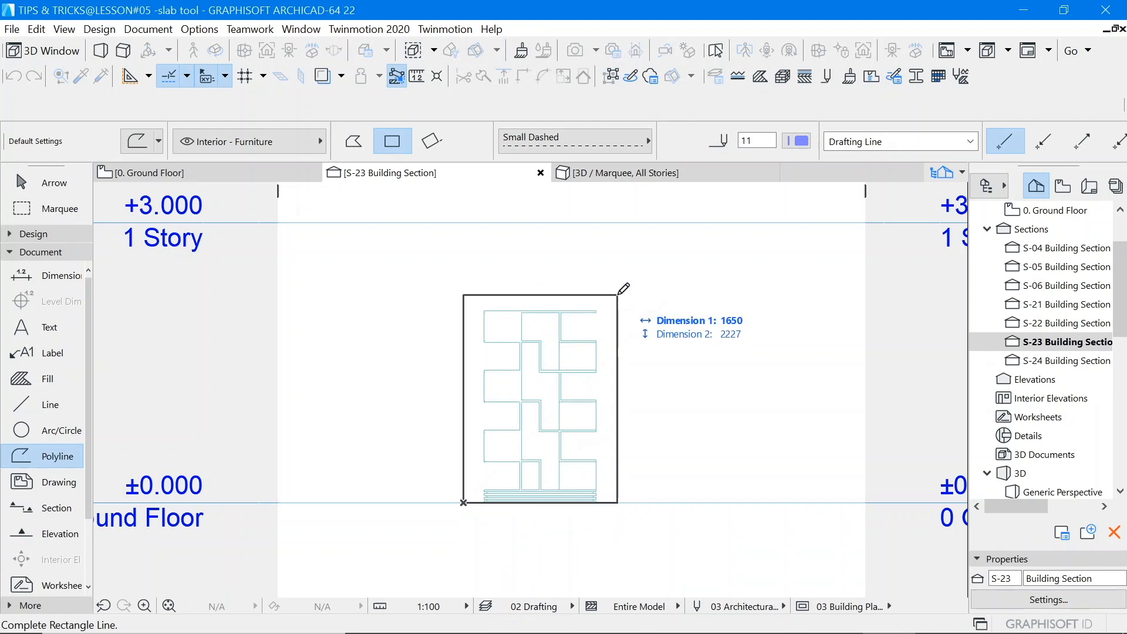
pyautogui.press('Tab')
pyautogui.write('1650')
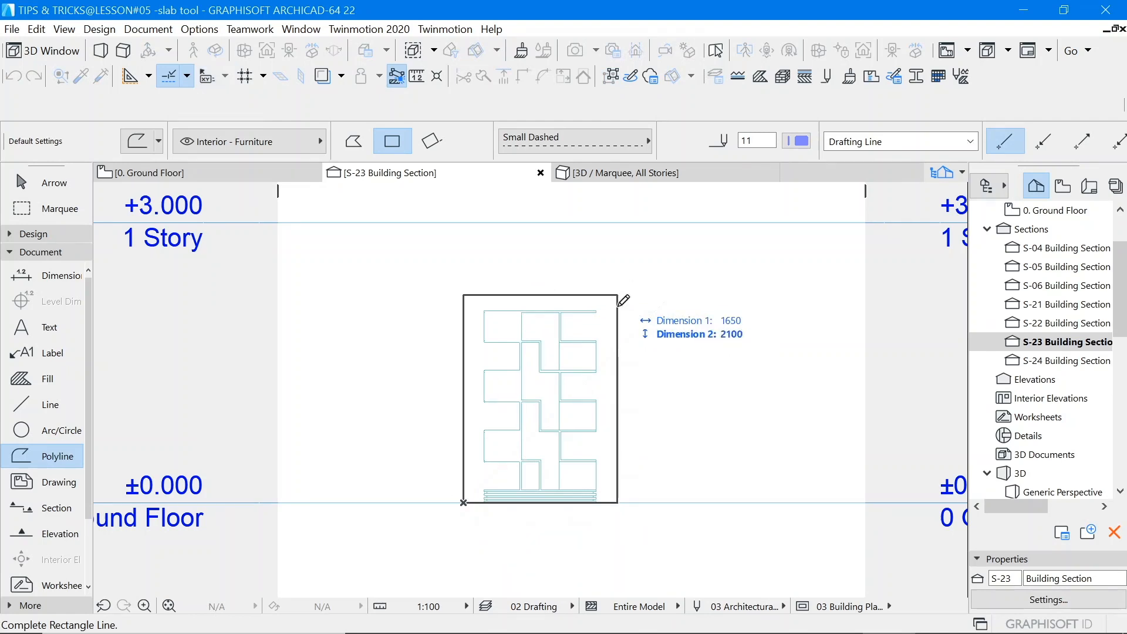
pyautogui.press('Return')
pyautogui.click(58, 182)
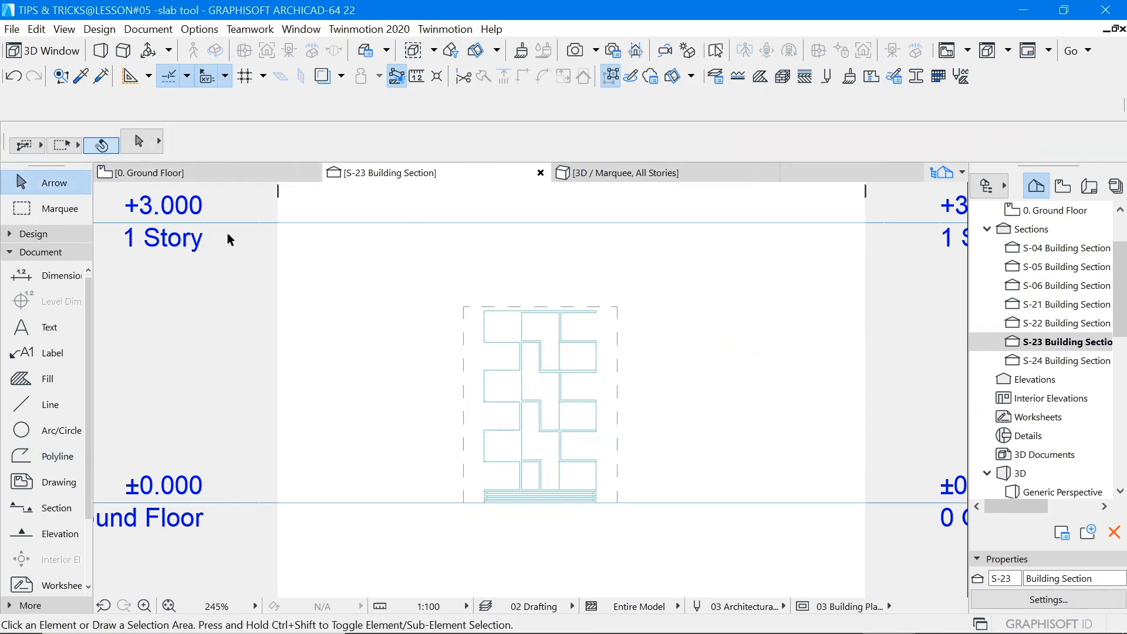
# Step: Stretch the top slab's upper face to the top edge of the dashed rectangle, making the slab 60 thick
pyautogui.scroll(7, 519, 276)
pyautogui.click(441, 353)
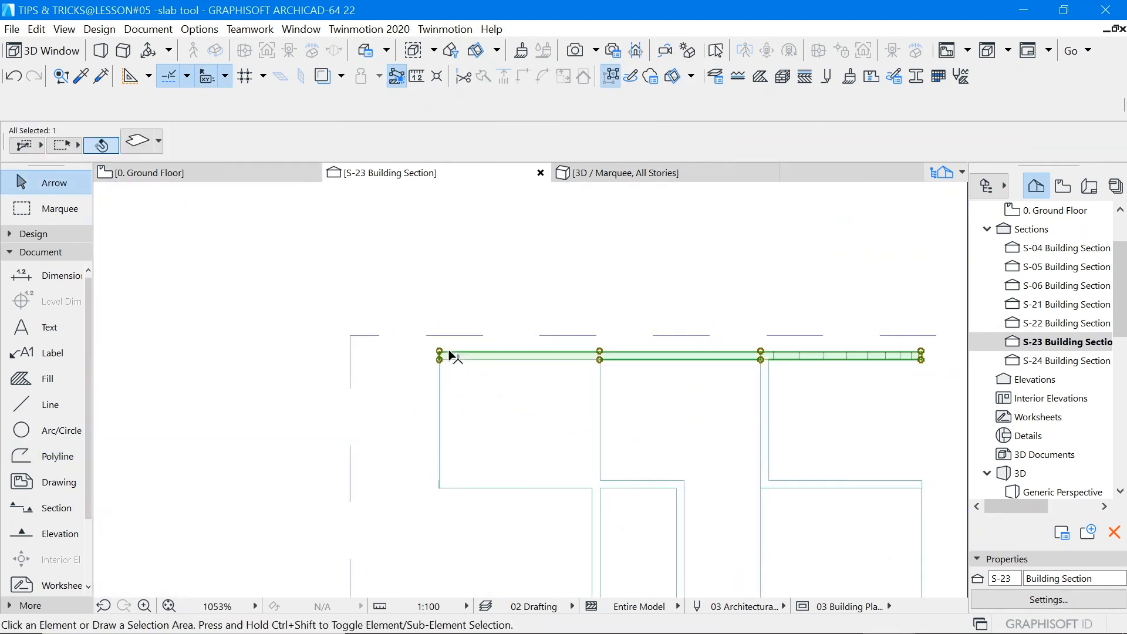
pyautogui.scroll(5, 440, 352)
pyautogui.click(428, 360)
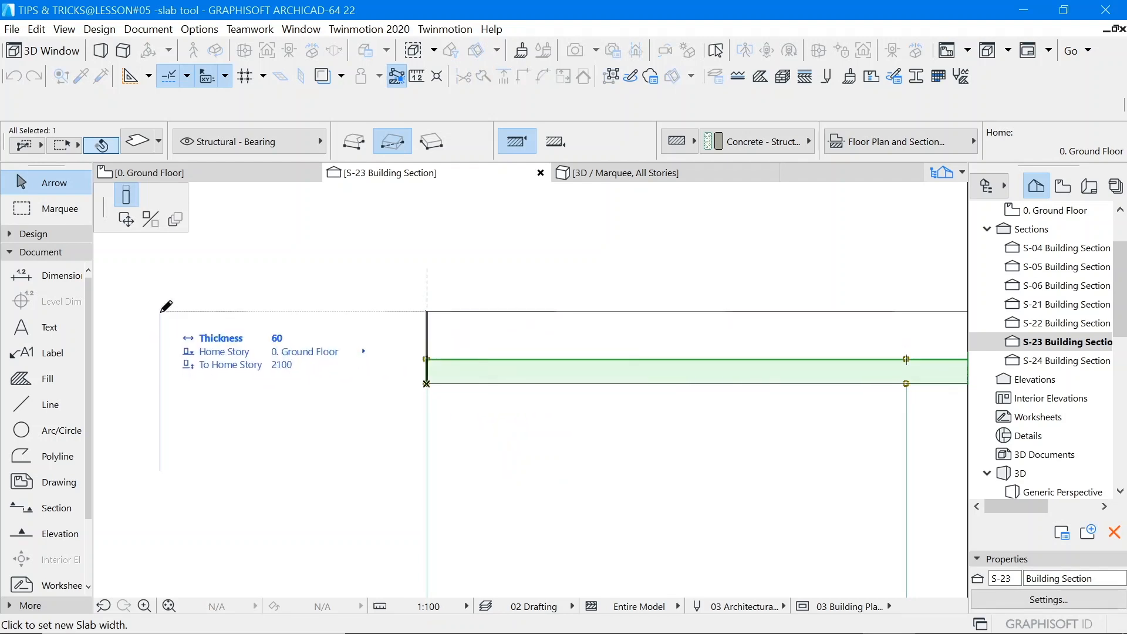
pyautogui.click(163, 310)
pyautogui.scroll(-1, 301, 279)
pyautogui.scroll(-8, 301, 279)
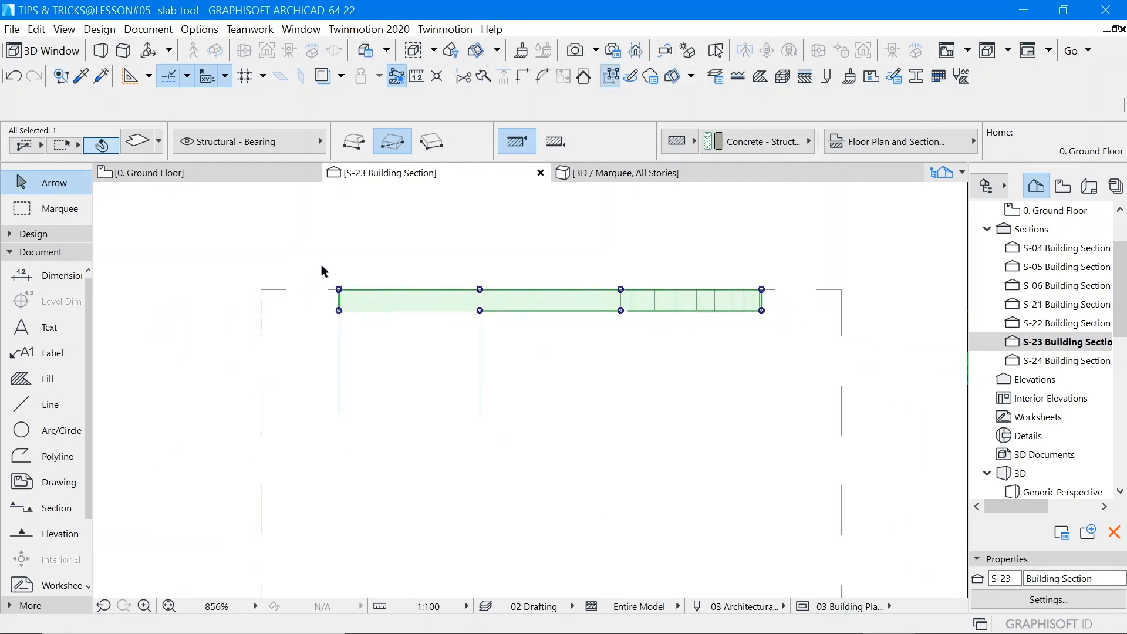
pyautogui.click(593, 276)
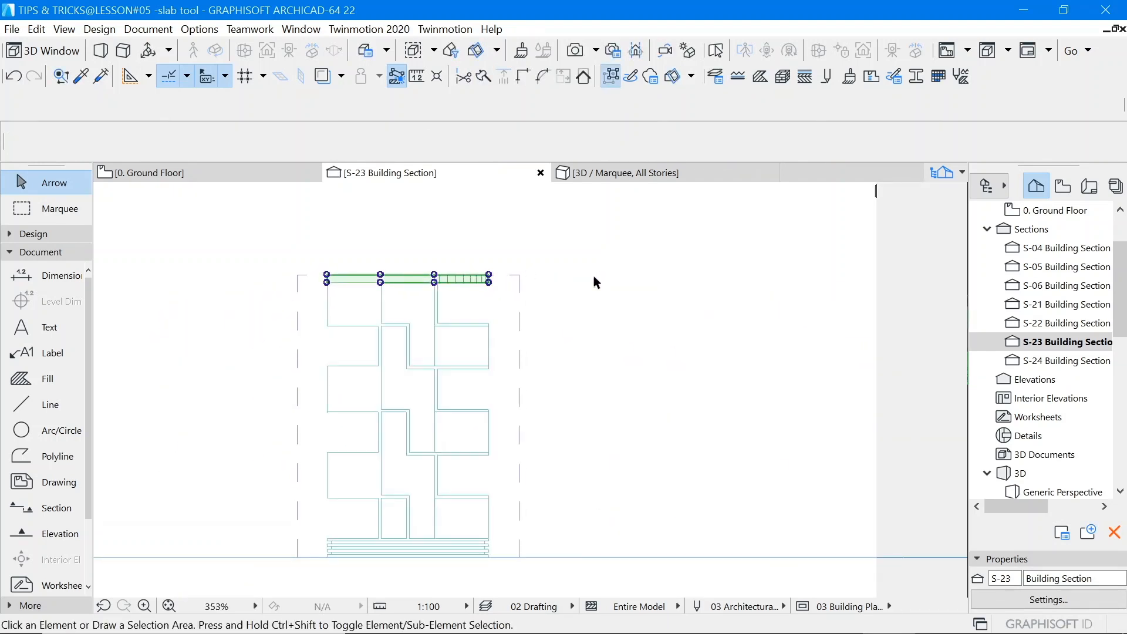
# Step: From the ground floor plan, show the marquee area in 3D and orbit around the shelf unit to check its top slab
pyautogui.click(151, 179)
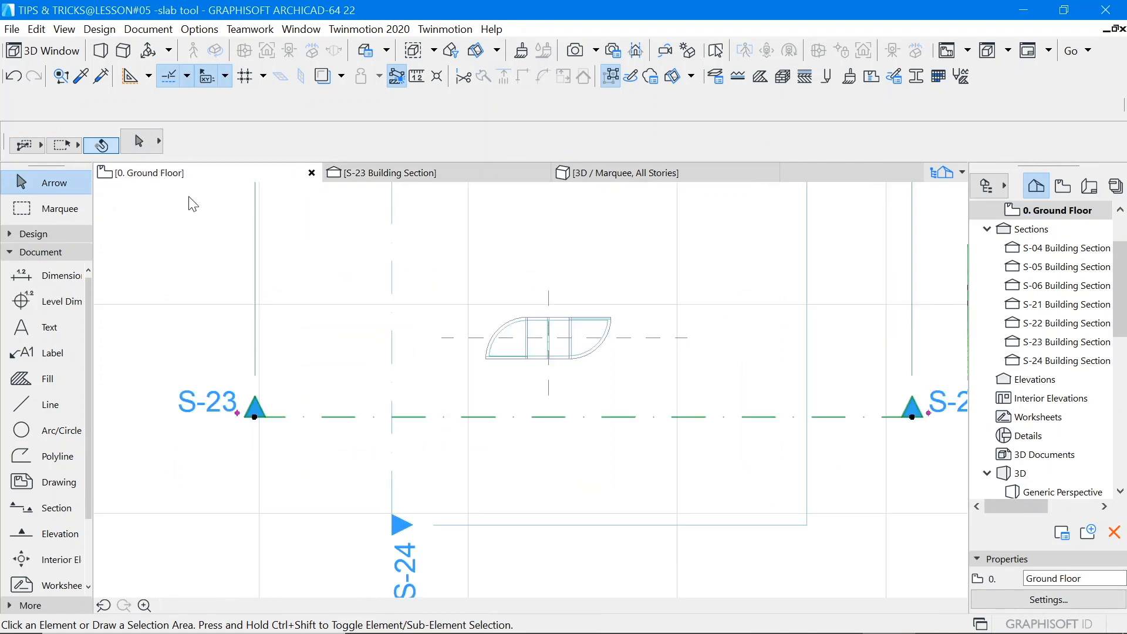
pyautogui.click(759, 340)
pyautogui.rightClick(758, 340)
pyautogui.press('Escape')
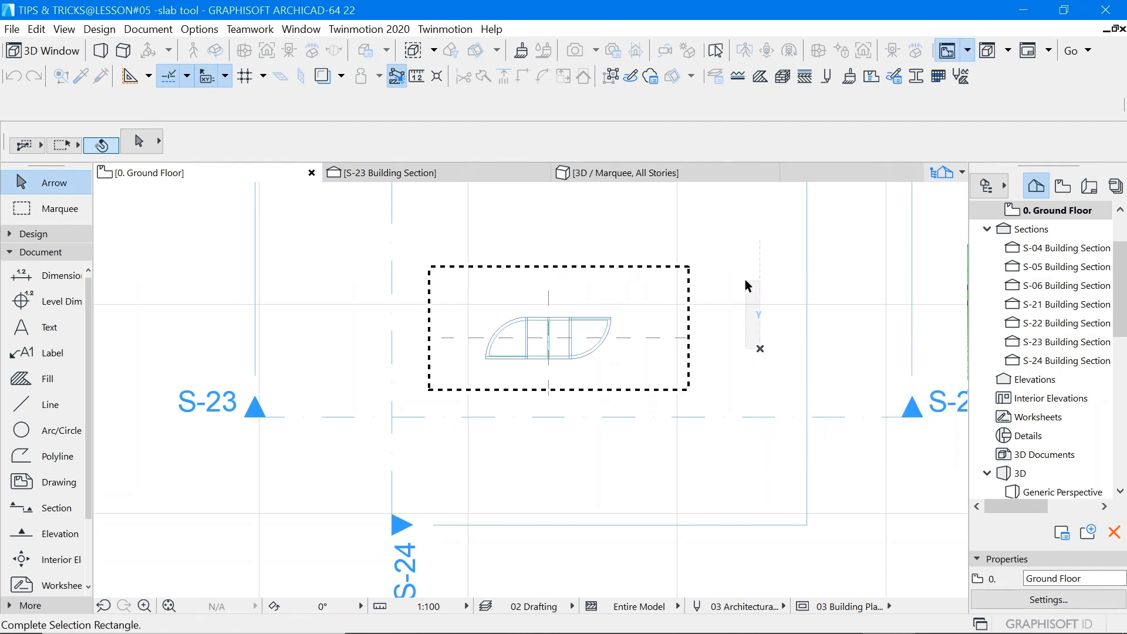
pyautogui.rightClick(752, 252)
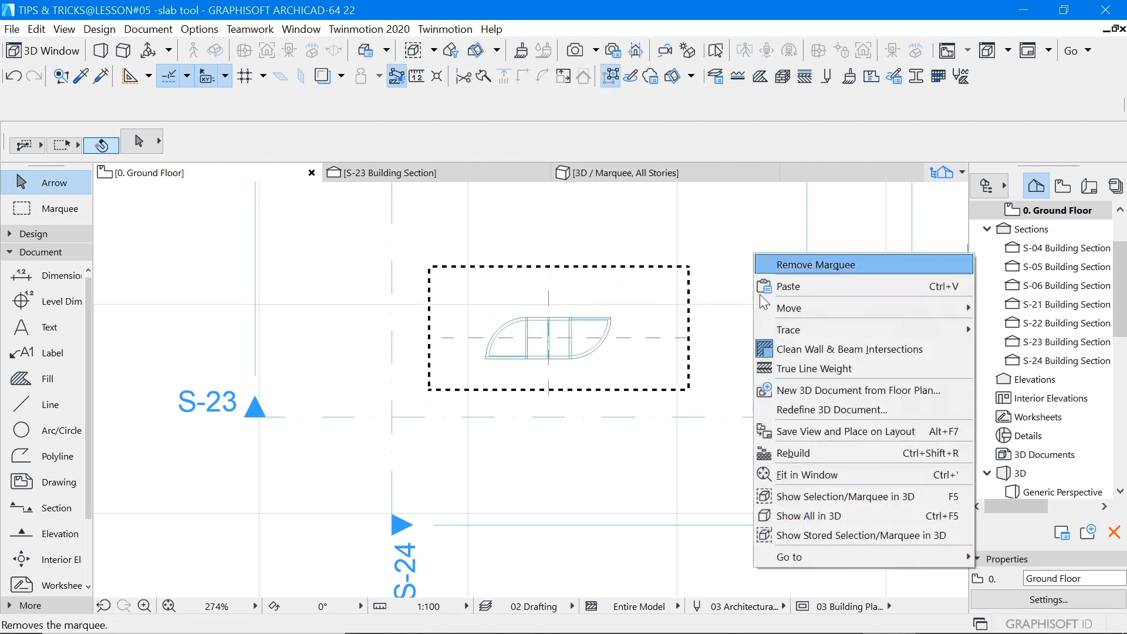
pyautogui.click(787, 495)
pyautogui.scroll(-5, 593, 420)
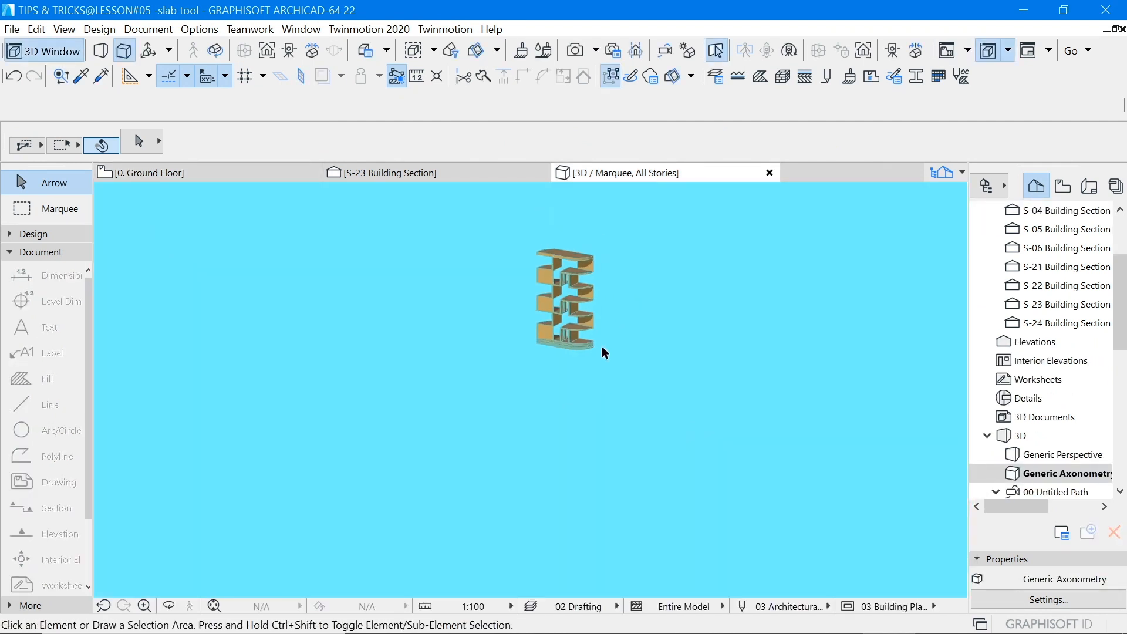
pyautogui.scroll(7, 573, 276)
pyautogui.scroll(-6, 557, 401)
pyautogui.scroll(1, 539, 287)
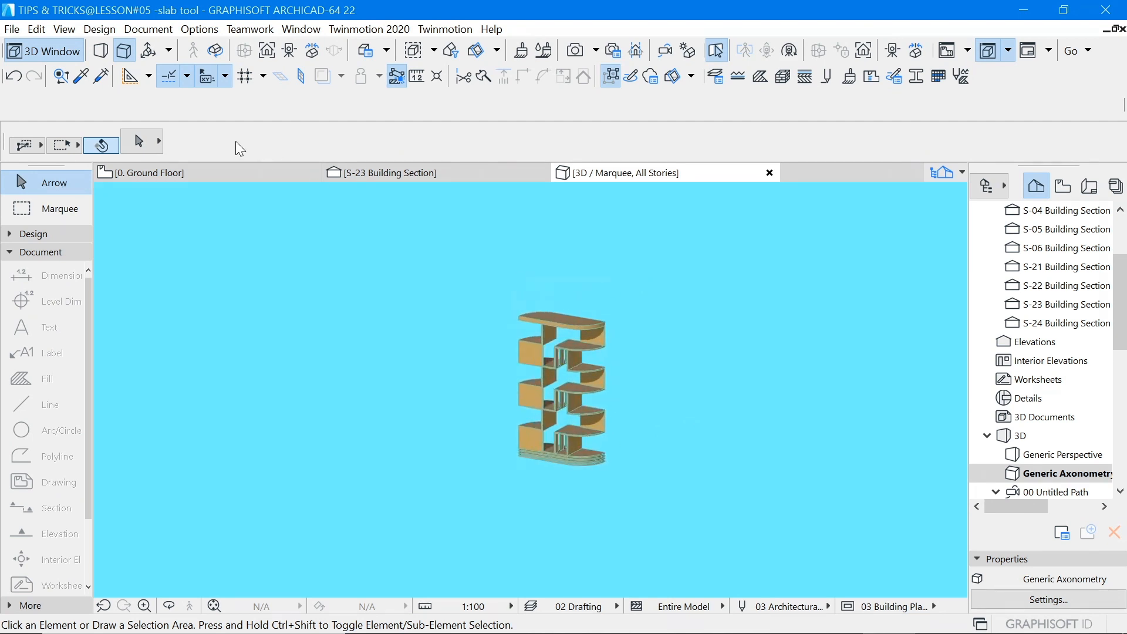
pyautogui.click(215, 51)
pyautogui.moveTo(714, 445); pyautogui.dragTo(545, 503)
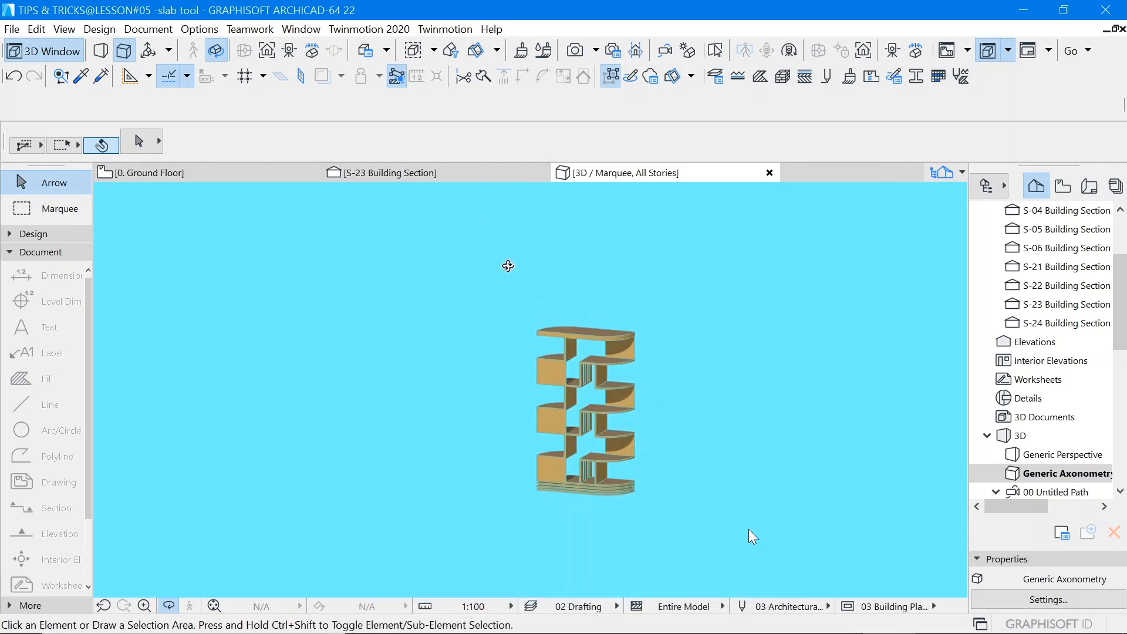
# Step: Examine the coloured reference picture of the shelf unit on the ground floor plan
pyautogui.click(188, 176)
pyautogui.scroll(-9, 703, 353)
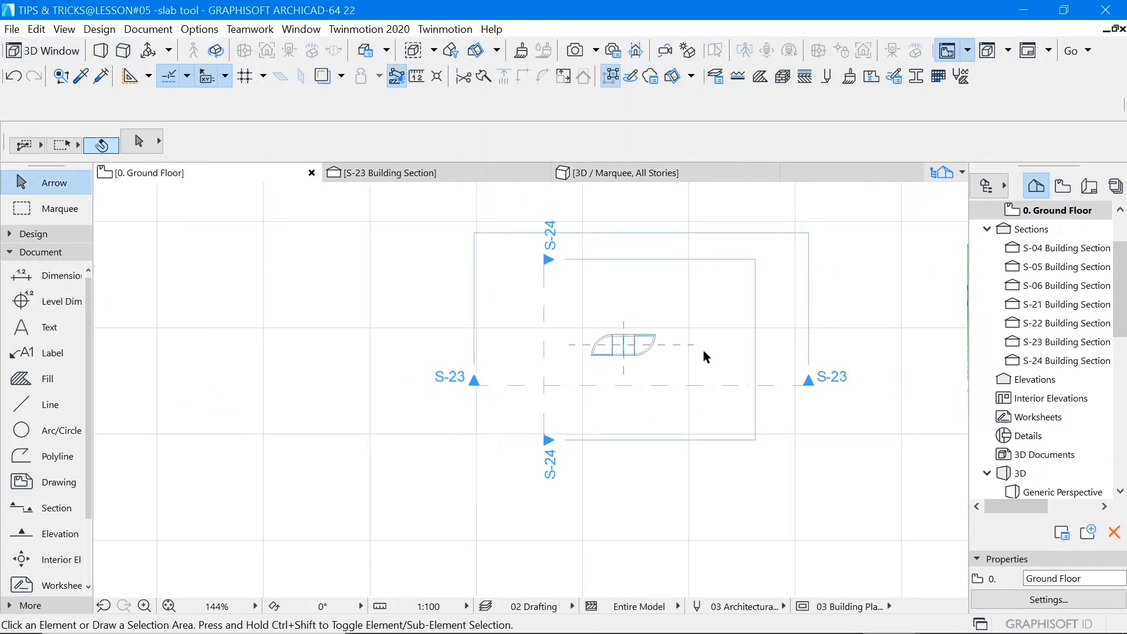
pyautogui.scroll(-1, 463, 374)
pyautogui.scroll(5, 339, 474)
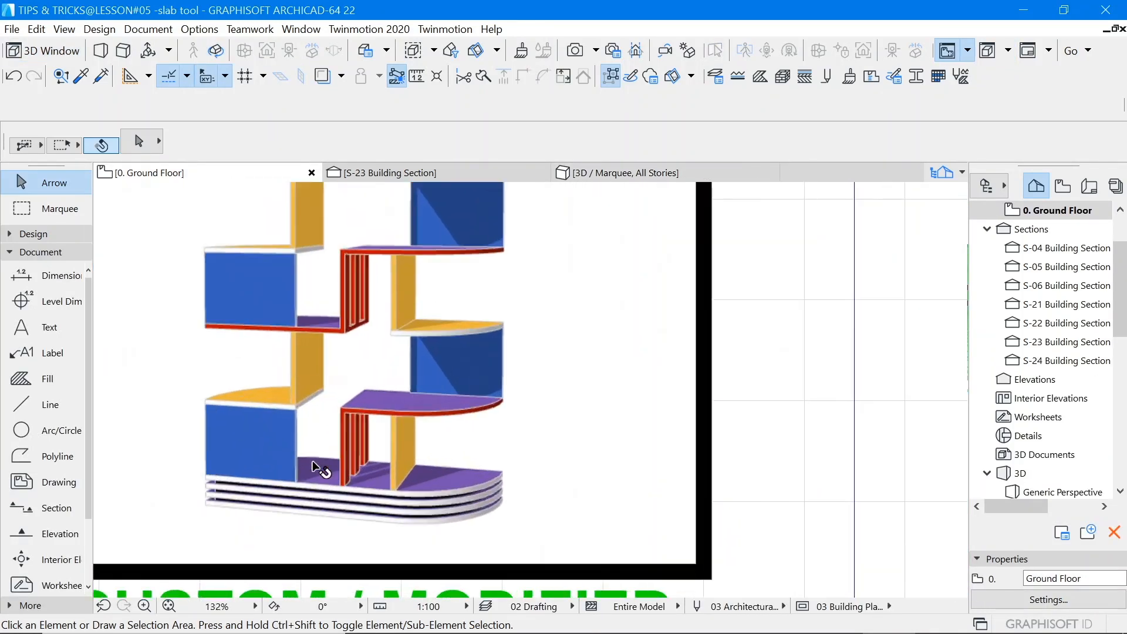
pyautogui.scroll(-2, 287, 457)
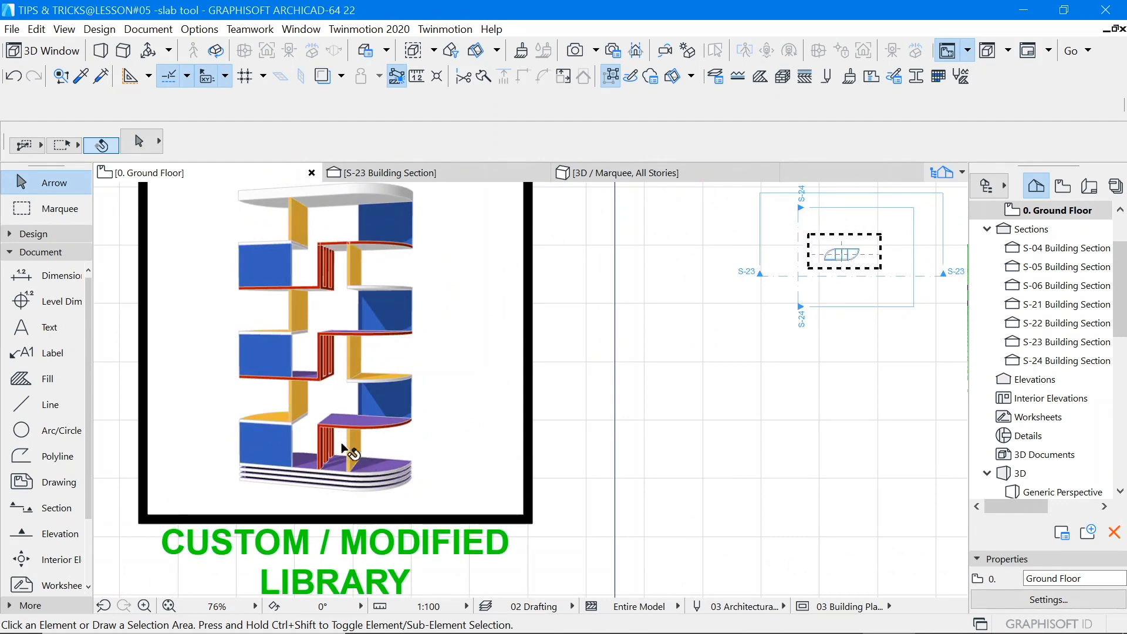
pyautogui.scroll(-2, 488, 423)
pyautogui.scroll(6, 661, 352)
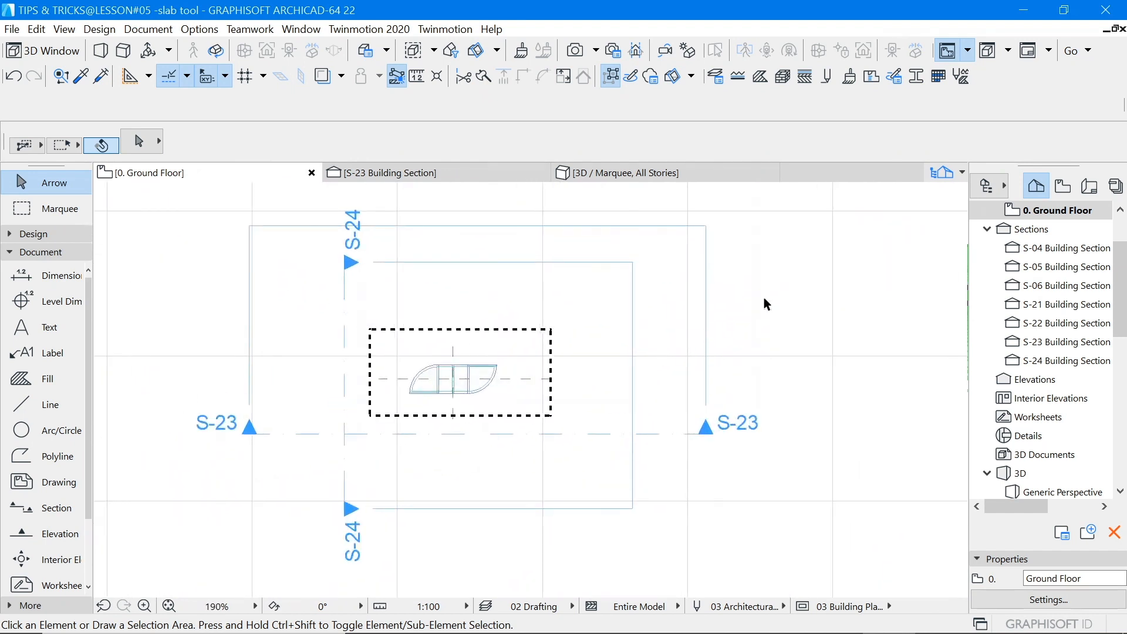
# Step: Show the marqueed shelf unit in 3D again and frame the whole unit
pyautogui.rightClick(765, 300)
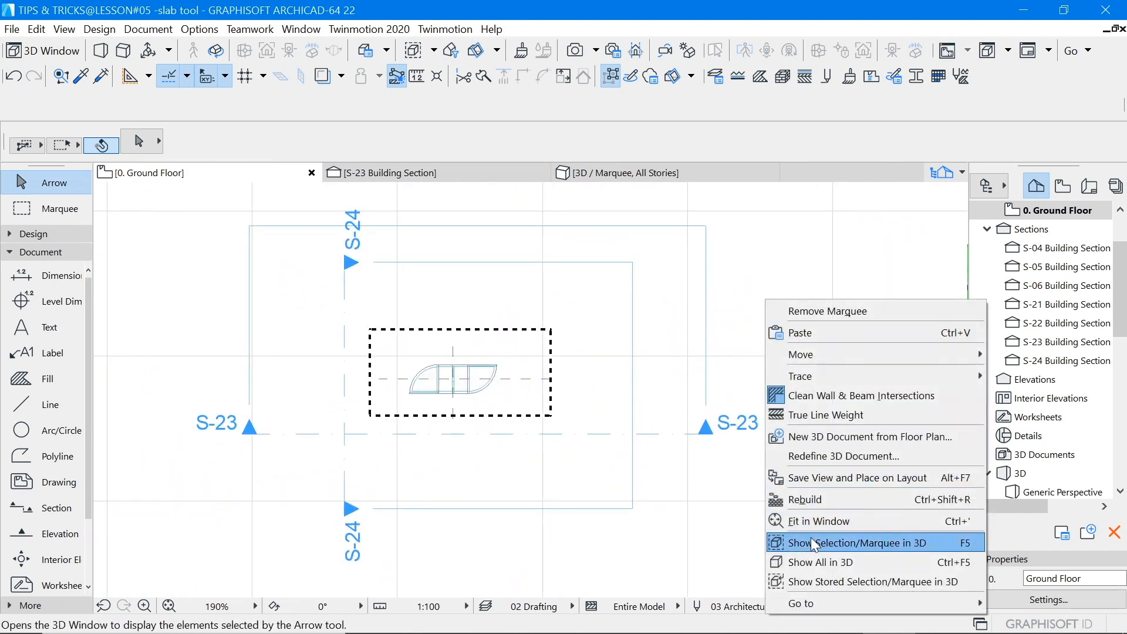
pyautogui.click(811, 537)
pyautogui.scroll(3, 608, 487)
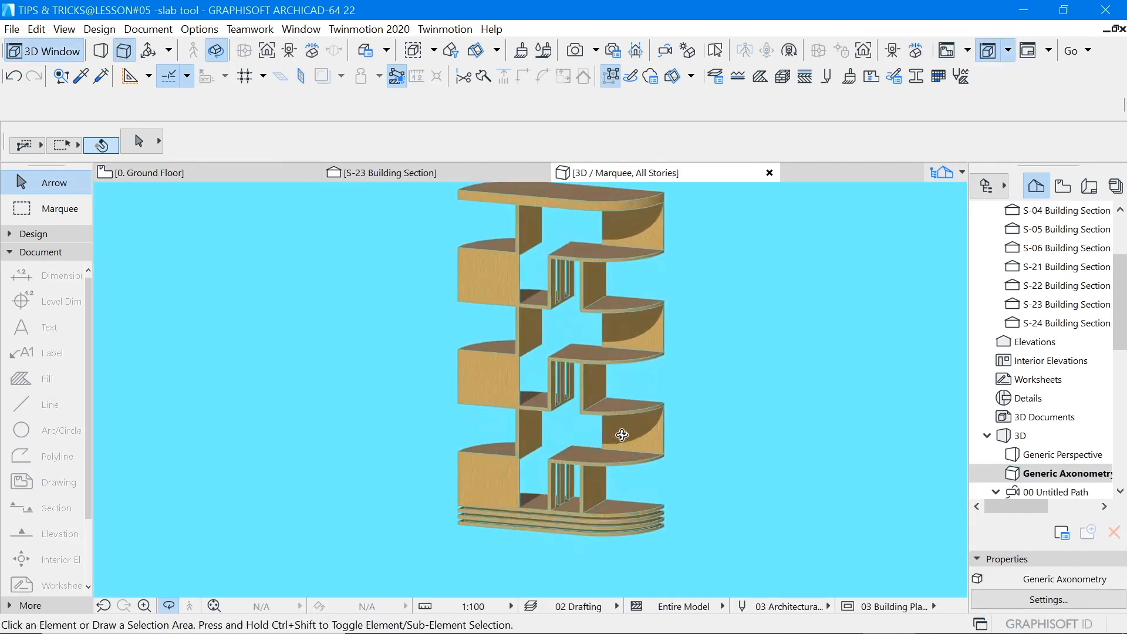
pyautogui.scroll(-3, 622, 434)
pyautogui.scroll(3, 578, 433)
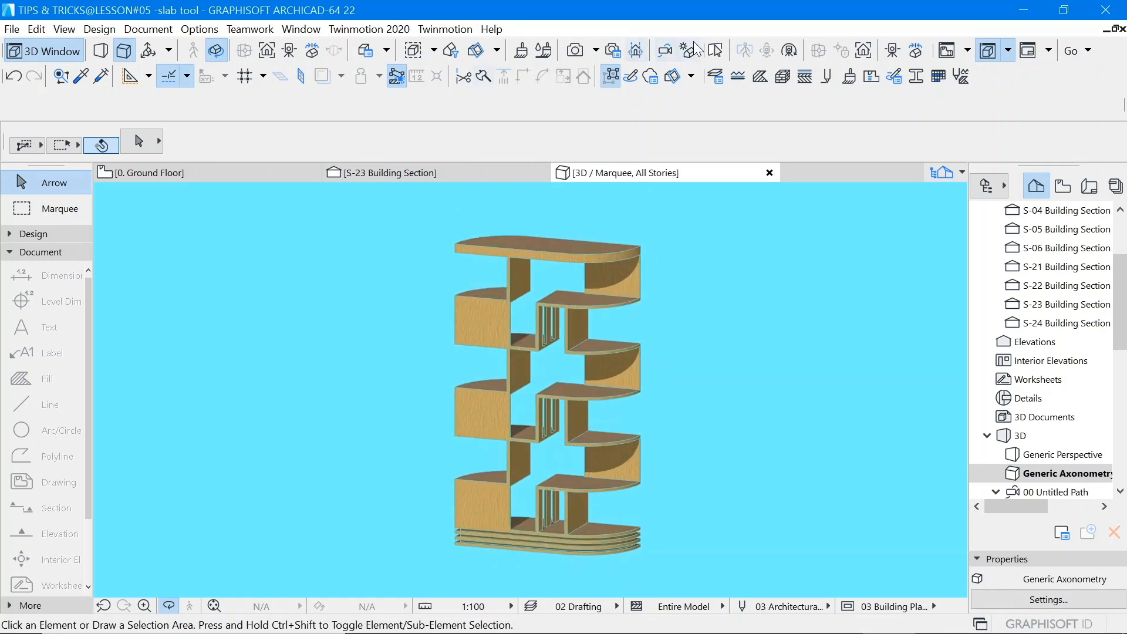
# Step: Override all surfaces of the nine vertical slat slabs across the three tiers with linked Paint - Vermilion
pyautogui.click(714, 51)
pyautogui.scroll(3, 614, 525)
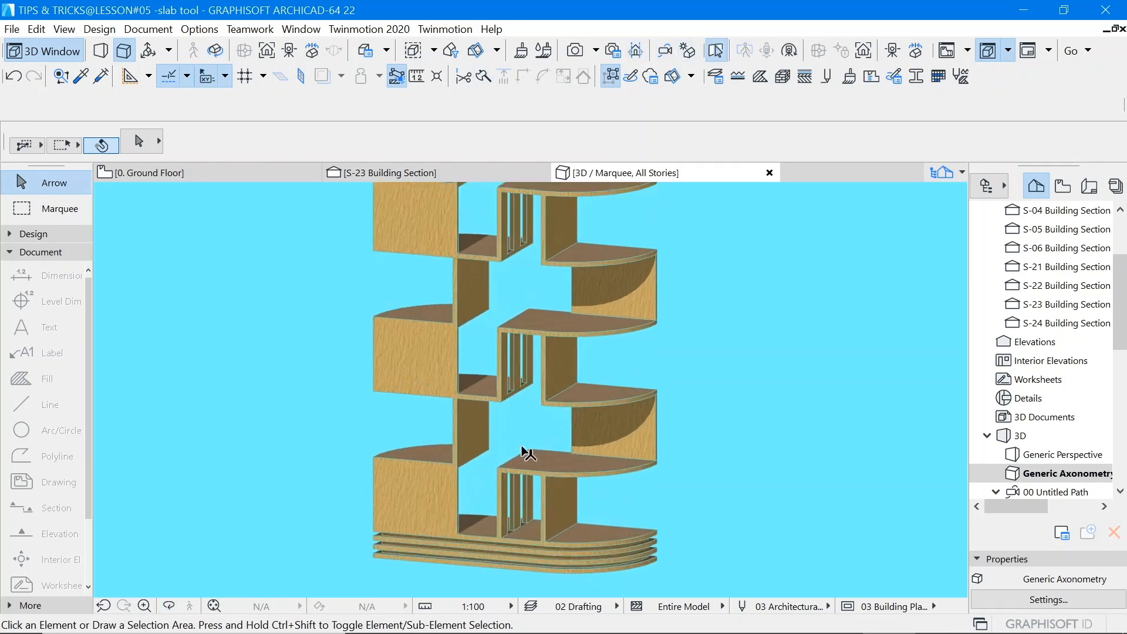
pyautogui.click(502, 495)
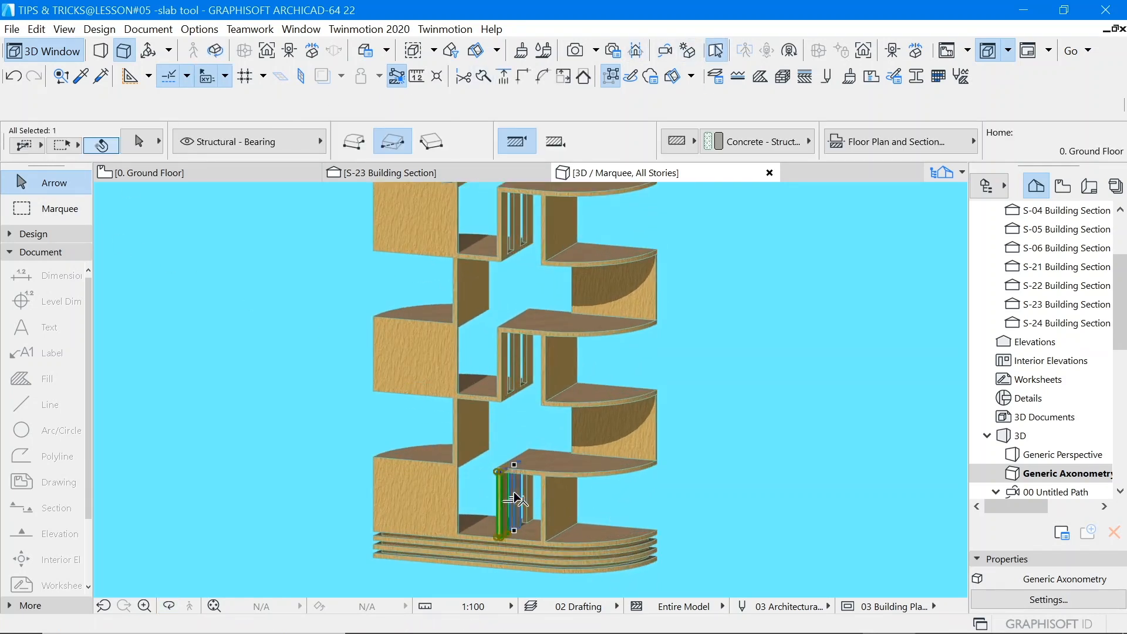
pyautogui.keyDown('shift'); pyautogui.click(531, 496); pyautogui.keyUp('shift')
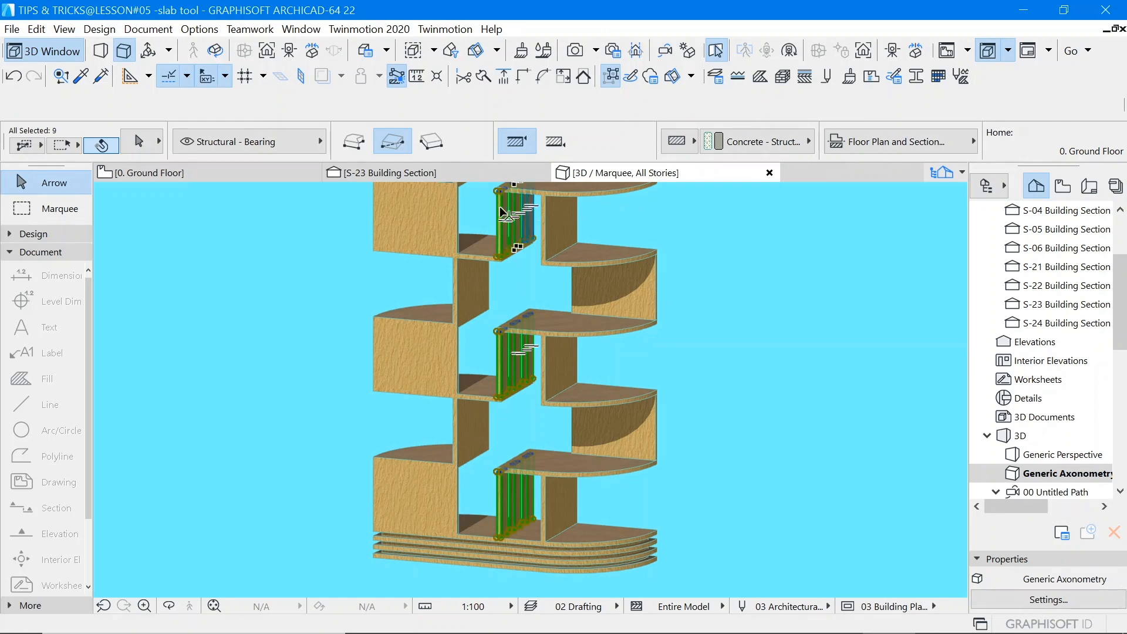
pyautogui.hotkey('ctrl', 't')
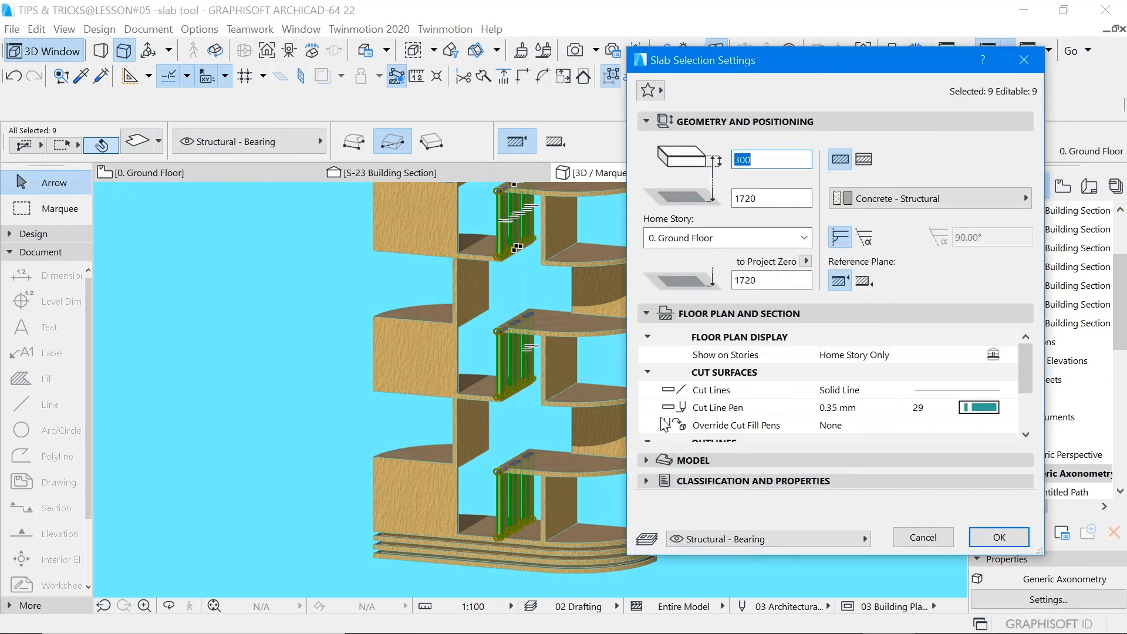
pyautogui.click(710, 460)
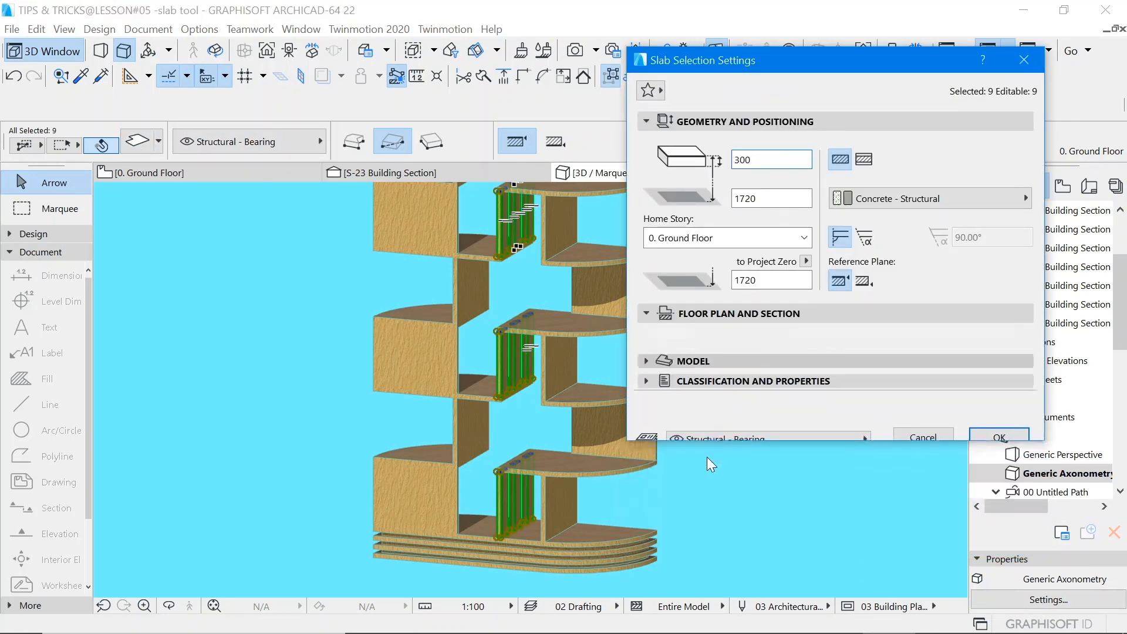
pyautogui.click(716, 405)
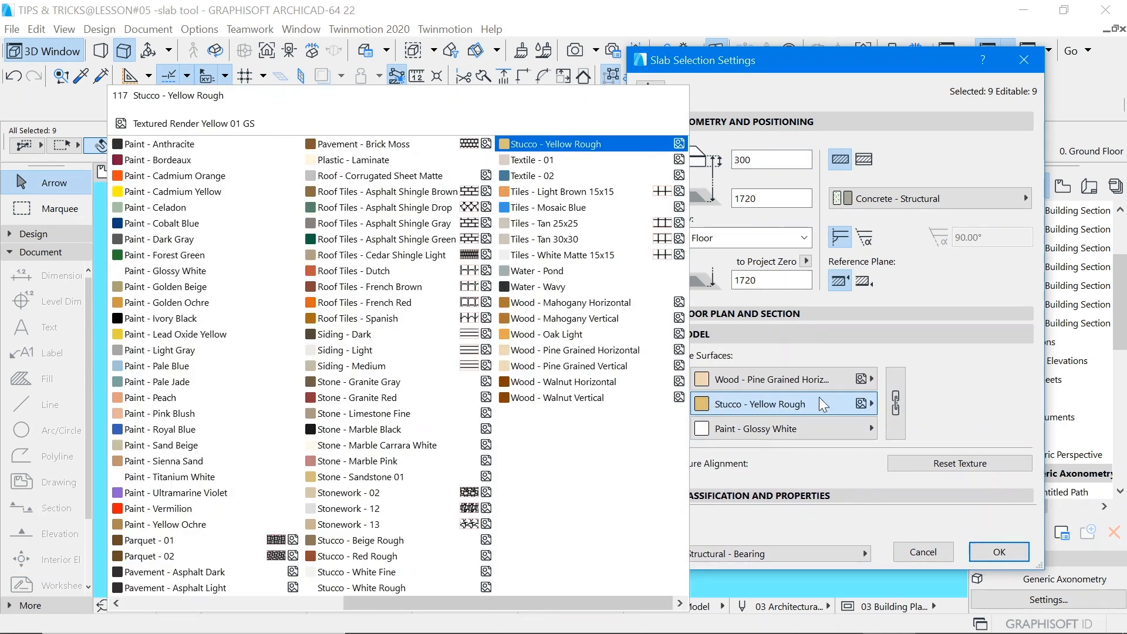
pyautogui.click(158, 508)
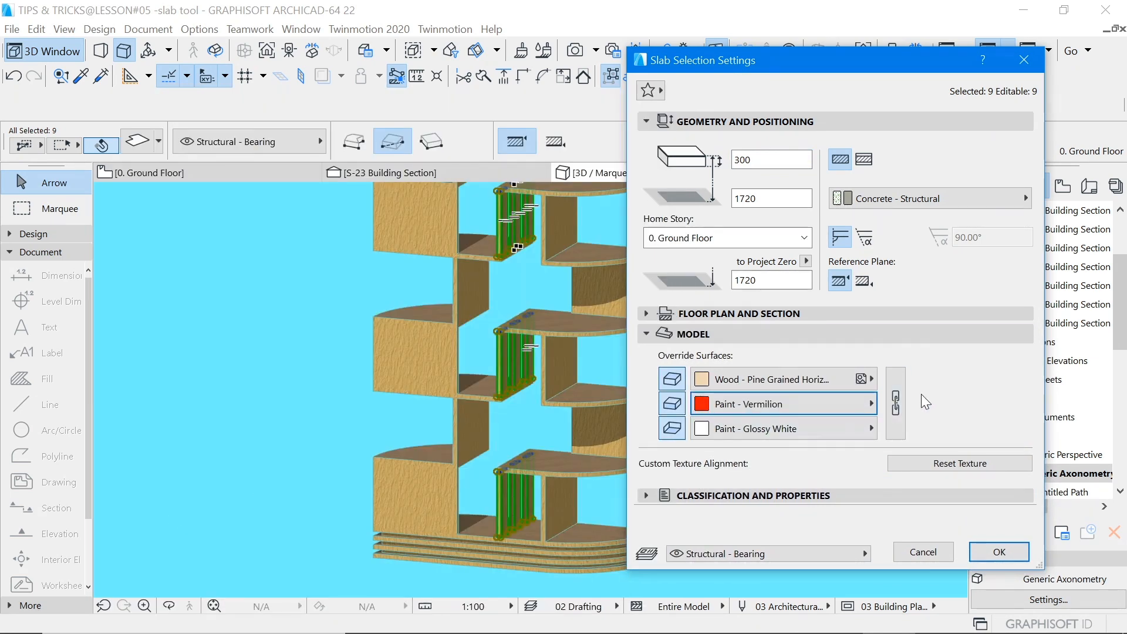
pyautogui.click(899, 408)
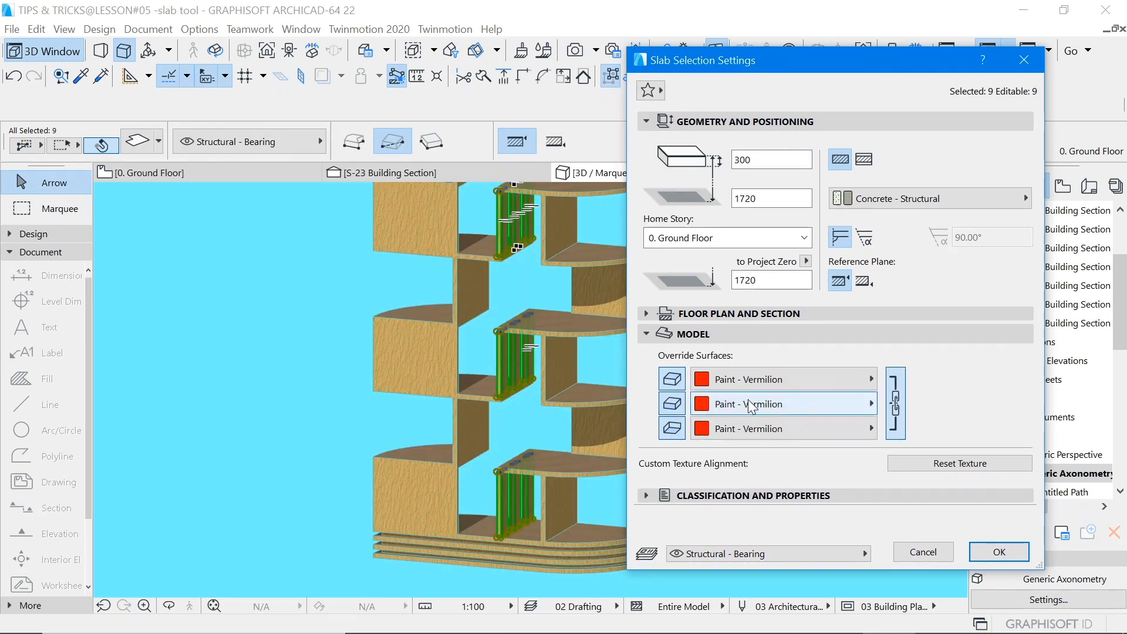
pyautogui.click(997, 551)
pyautogui.click(731, 428)
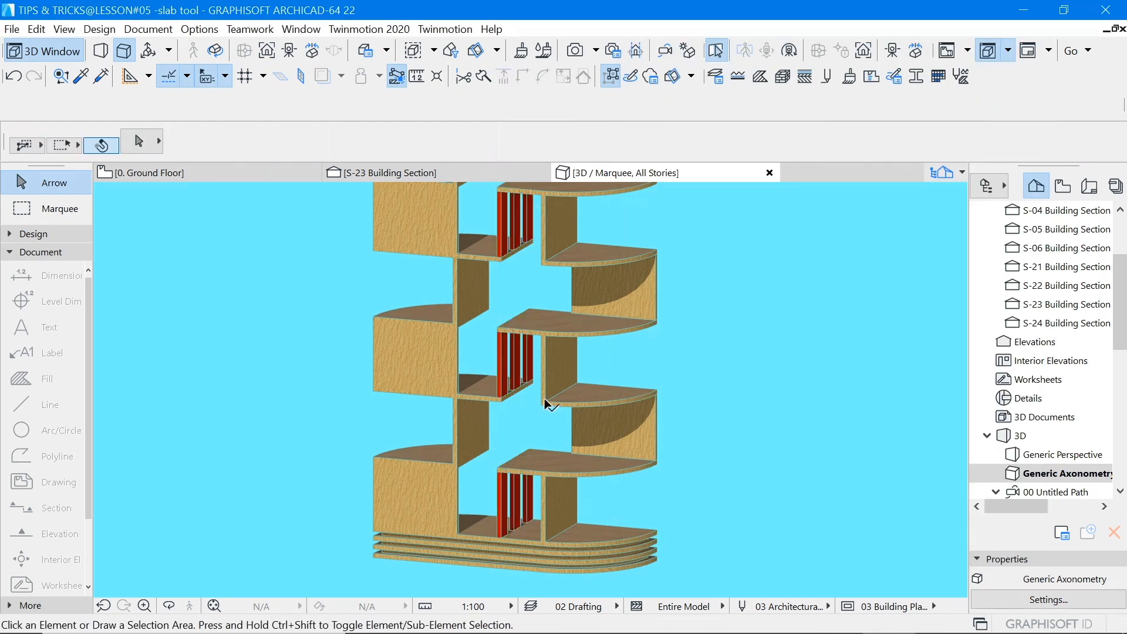
# Step: Override all surfaces of the six upright curved-bay panels, three on each side of the shelf unit, with linked Paint - Royal Blue
pyautogui.keyDown('shift'); pyautogui.moveTo(551, 423); pyautogui.dragTo(547, 403, button='middle'); pyautogui.keyUp('shift')
pyautogui.scroll(-2, 487, 395)
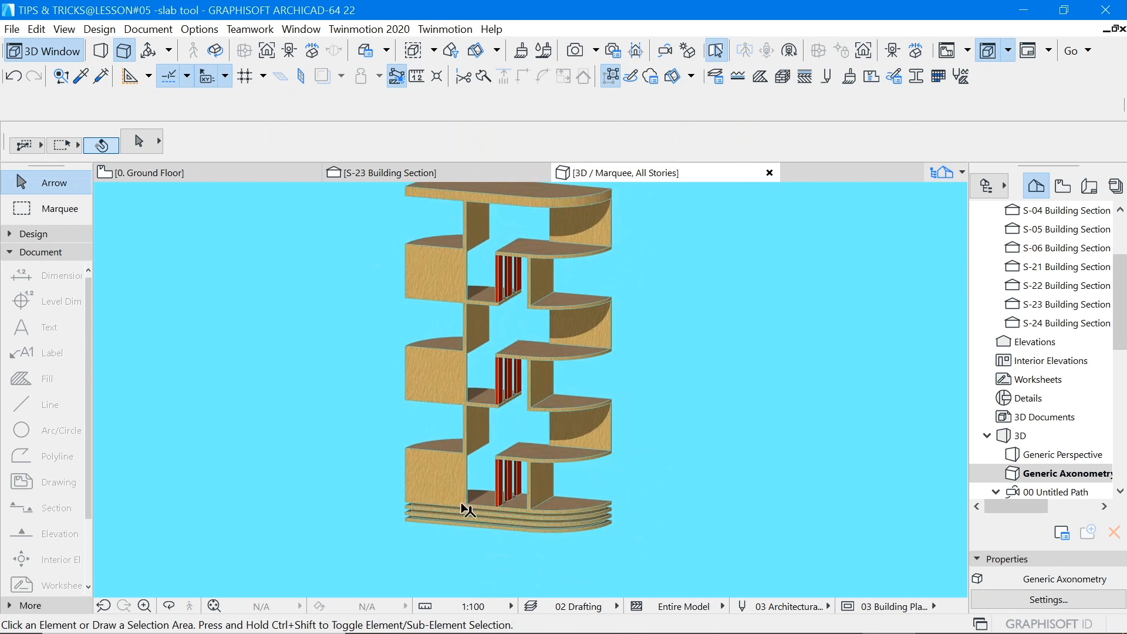
pyautogui.click(444, 480)
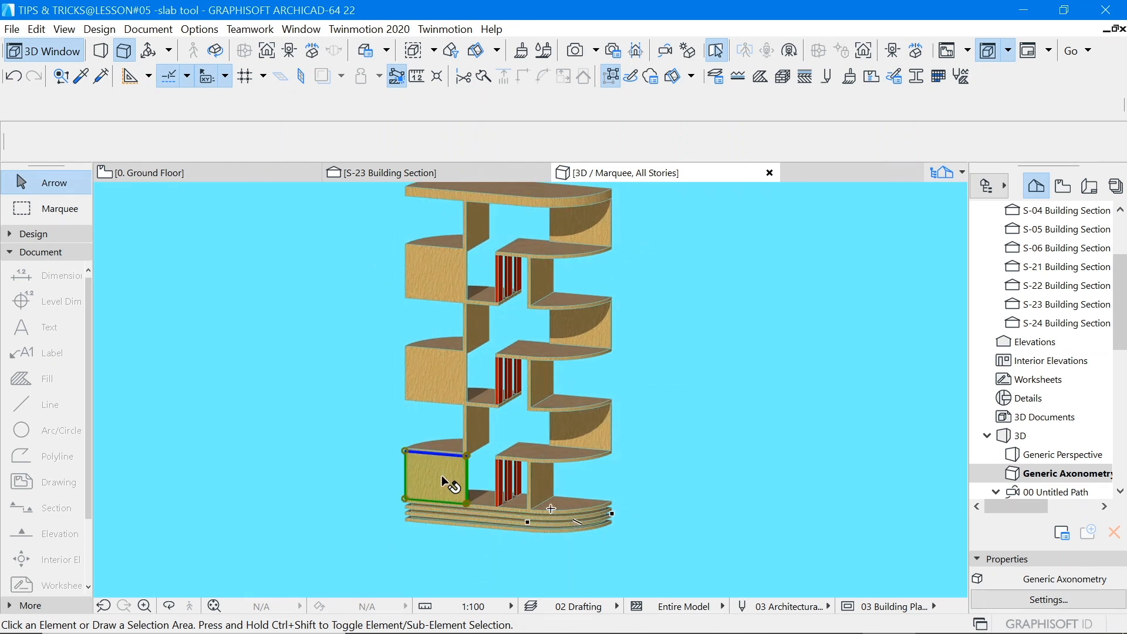
pyautogui.keyDown('shift'); pyautogui.click(431, 380); pyautogui.keyUp('shift')
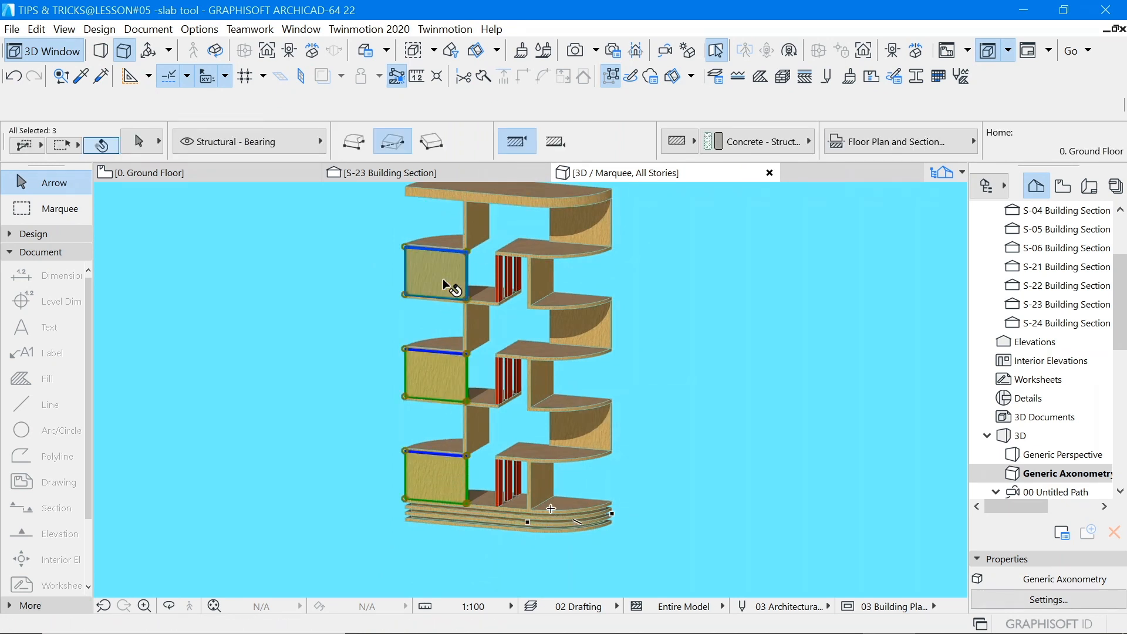
pyautogui.keyDown('shift'); pyautogui.click(443, 281); pyautogui.keyUp('shift')
pyautogui.keyDown('shift'); pyautogui.click(590, 318); pyautogui.keyUp('shift')
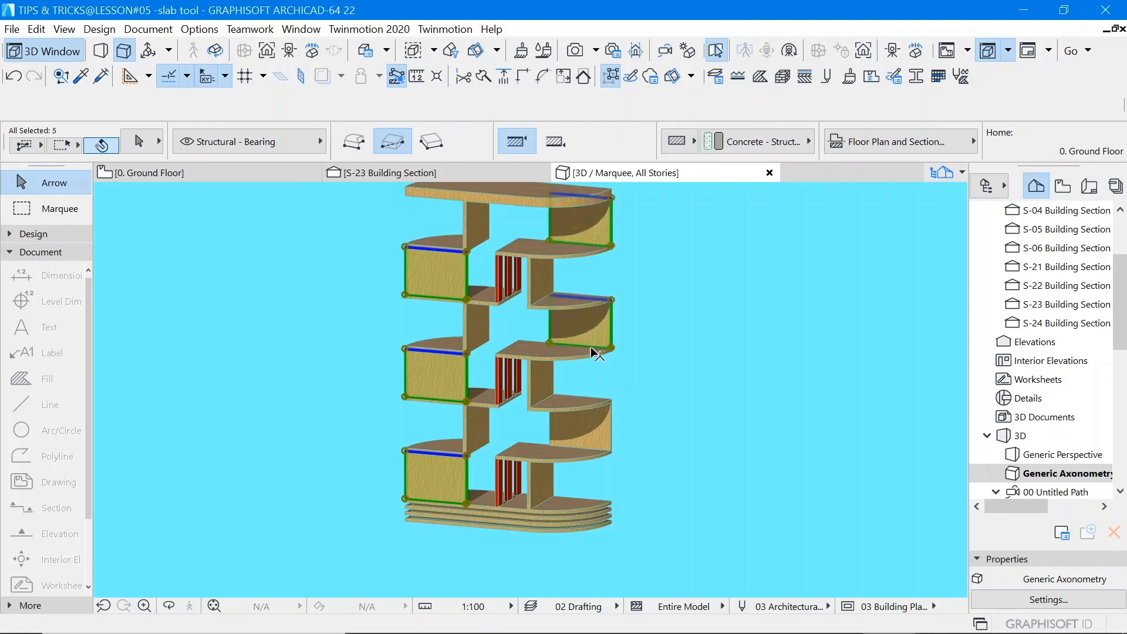
pyautogui.keyDown('shift'); pyautogui.click(590, 429); pyautogui.keyUp('shift')
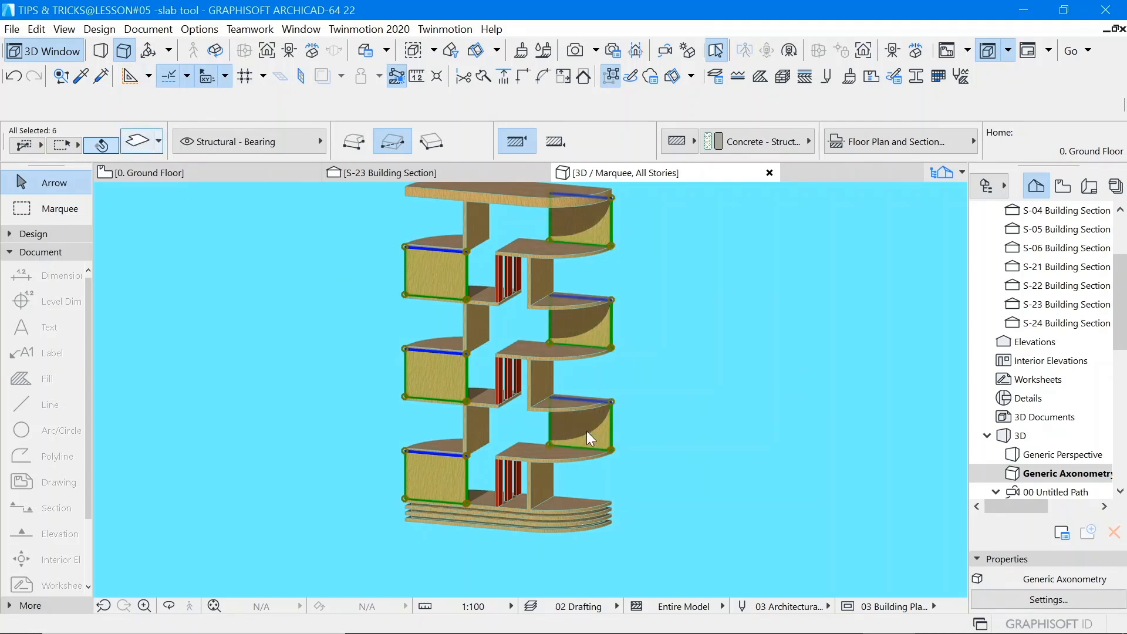
pyautogui.hotkey('ctrl', 't')
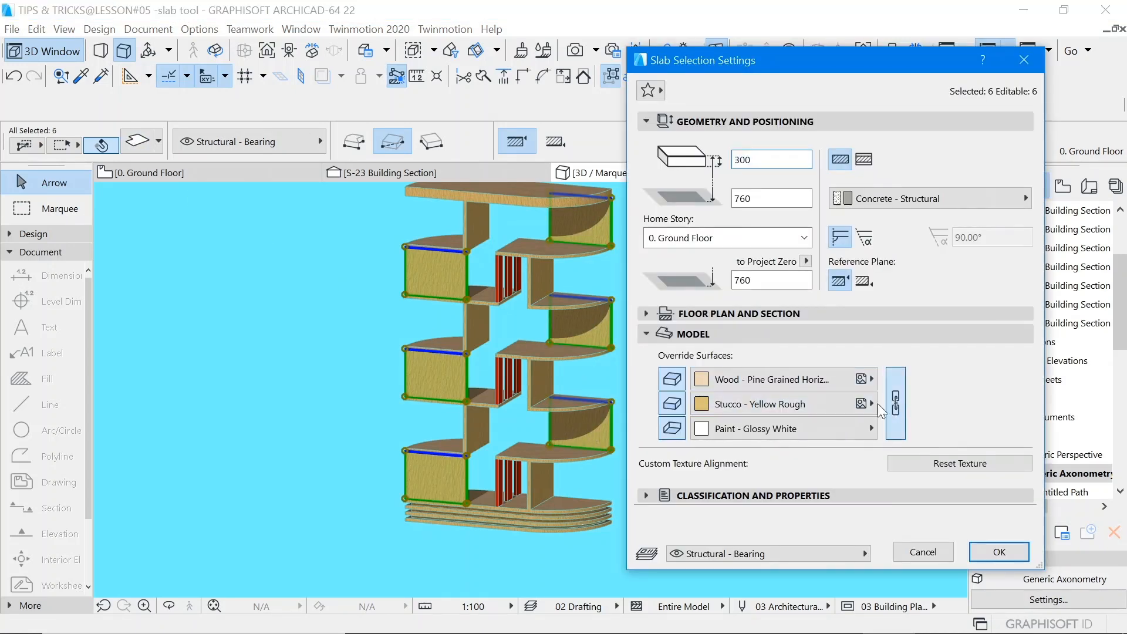
pyautogui.click(895, 403)
pyautogui.click(772, 379)
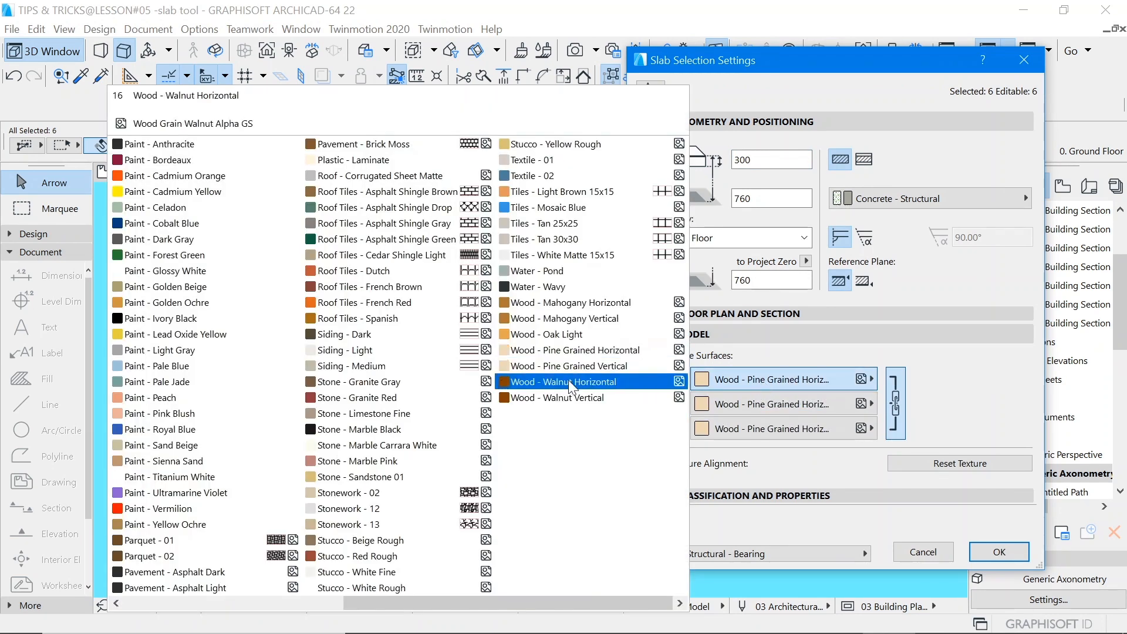
pyautogui.click(176, 432)
pyautogui.click(992, 551)
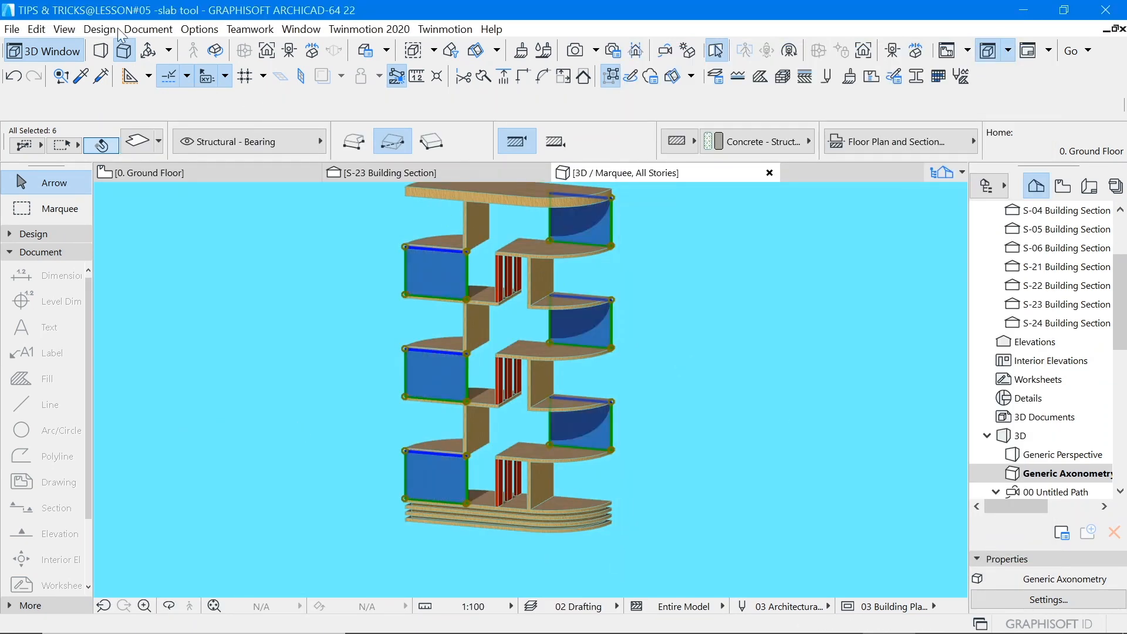
# Step: Group the six blue panels and clear the selection
pyautogui.click(38, 29)
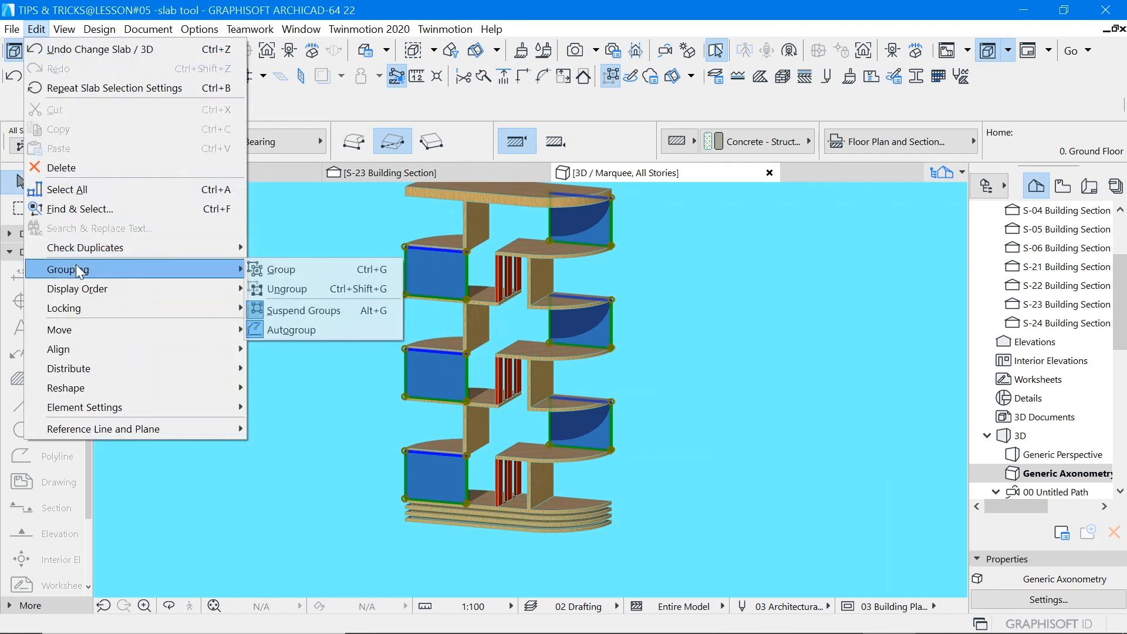
pyautogui.moveTo(161, 268)
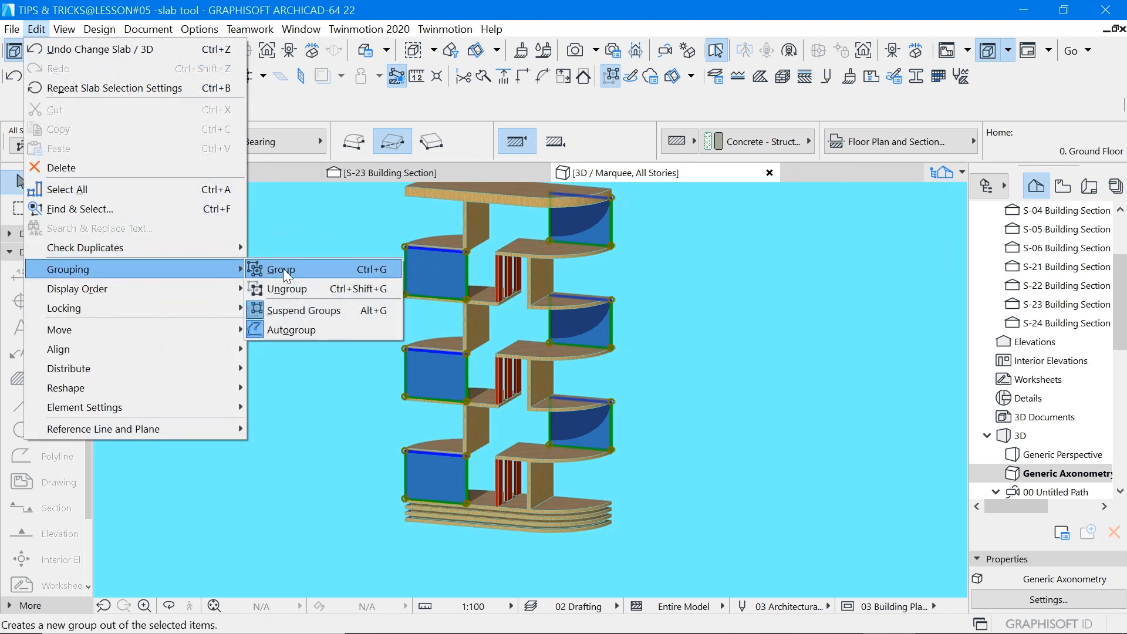
pyautogui.click(283, 268)
pyautogui.click(693, 344)
# Step: Select the six upright divider slabs and the five small curved shelves joined to them, and group these eleven slabs
pyautogui.scroll(-6, 546, 431)
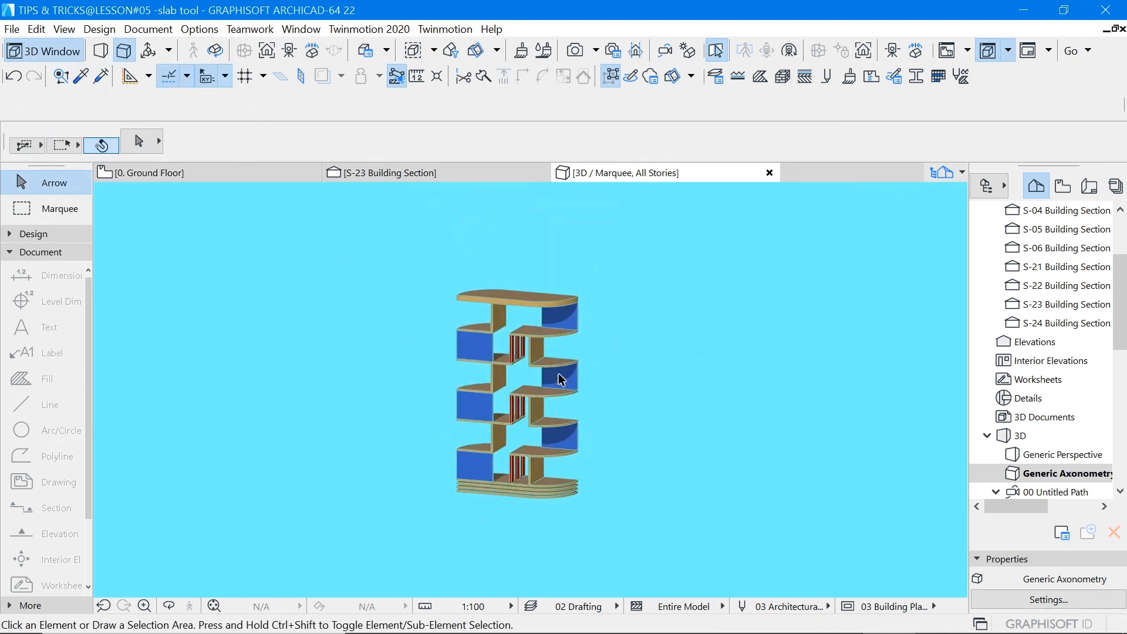
pyautogui.scroll(7, 560, 355)
pyautogui.scroll(2, 434, 300)
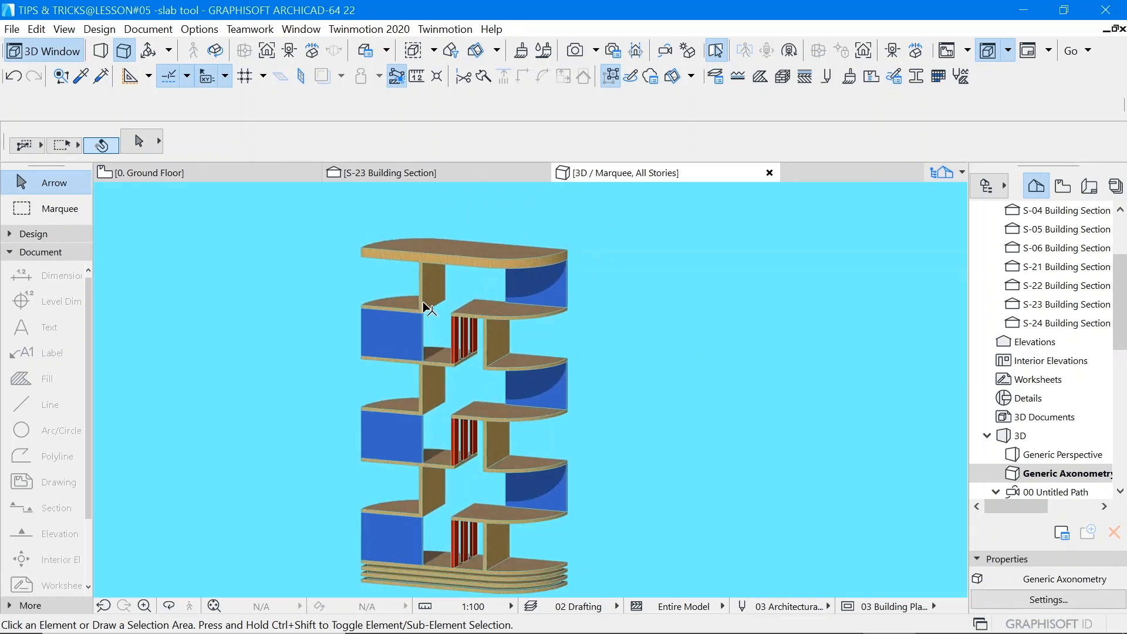
pyautogui.click(437, 292)
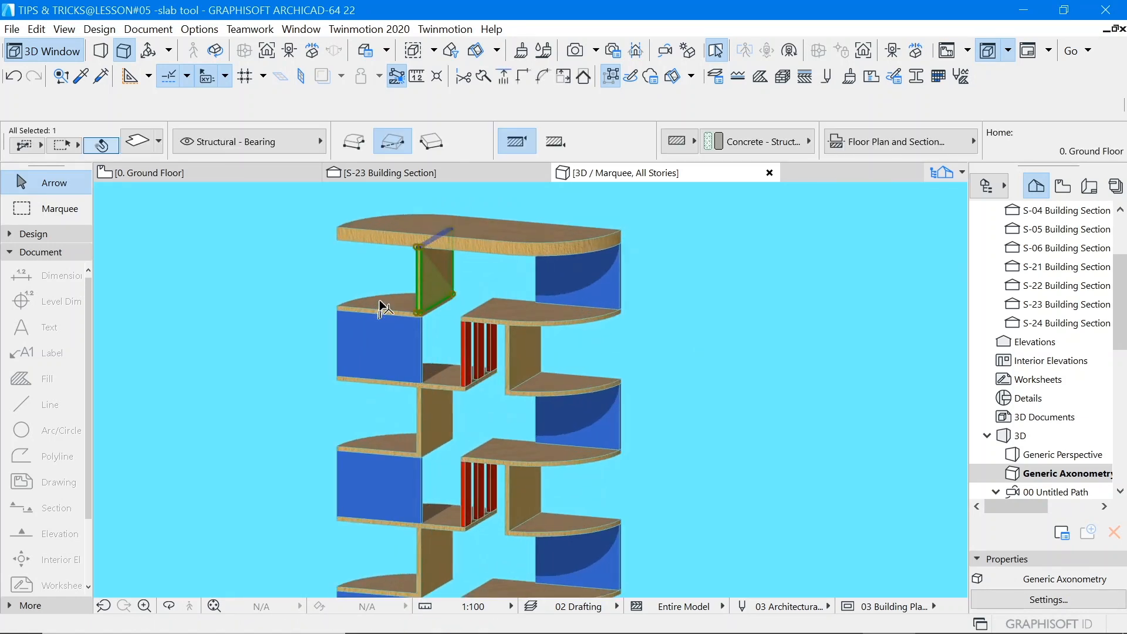
pyautogui.keyDown('shift'); pyautogui.click(382, 307); pyautogui.keyUp('shift')
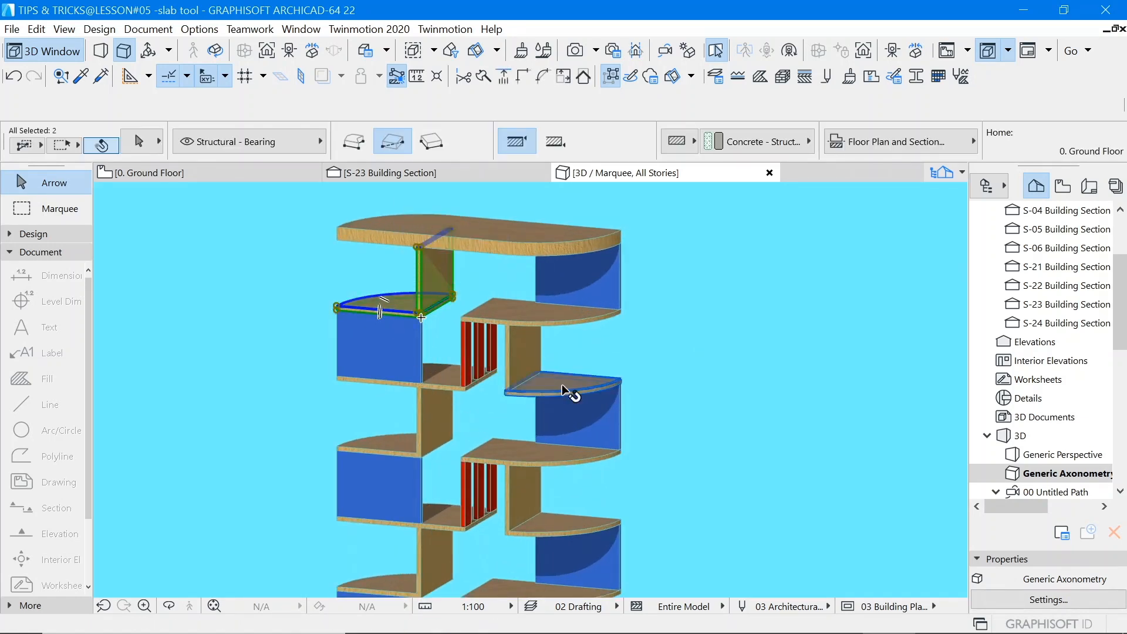
pyautogui.keyDown('shift'); pyautogui.click(435, 440); pyautogui.keyUp('shift')
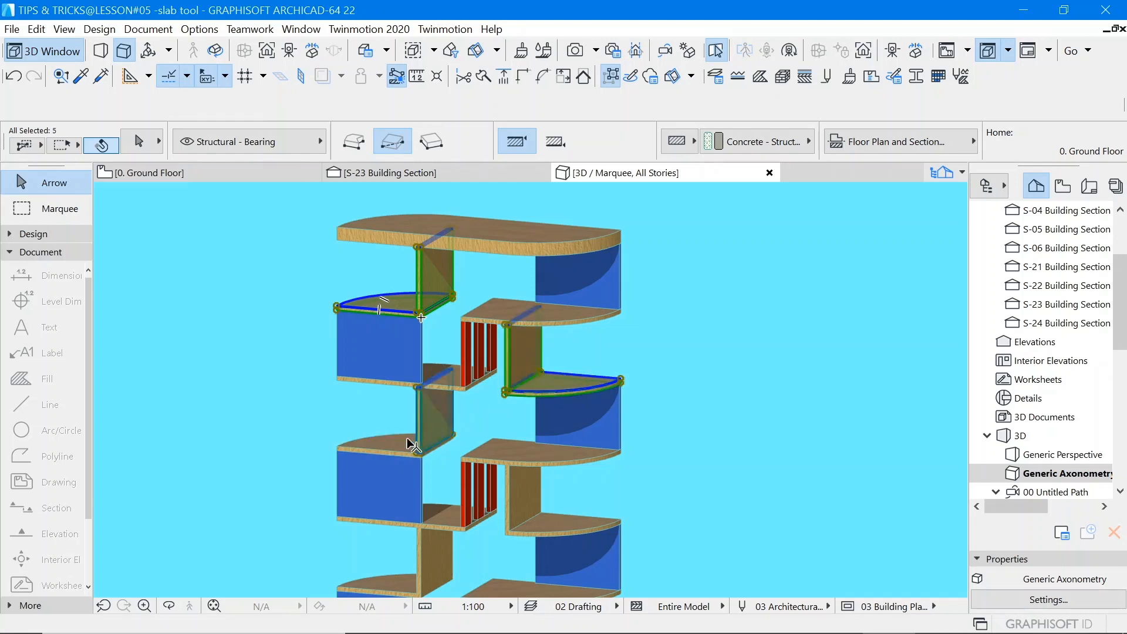
pyautogui.scroll(-4, 429, 407)
pyautogui.scroll(5, 494, 491)
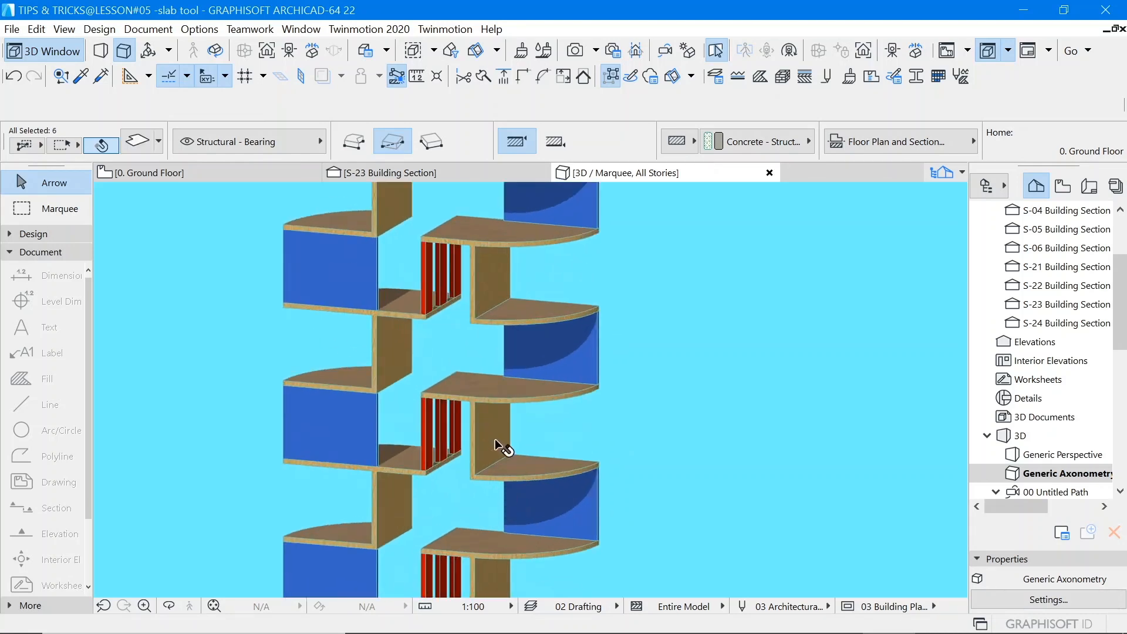
pyautogui.keyDown('shift'); pyautogui.click(493, 434); pyautogui.keyUp('shift')
pyautogui.keyDown('shift'); pyautogui.click(538, 466); pyautogui.keyUp('shift')
pyautogui.scroll(-4, 588, 342)
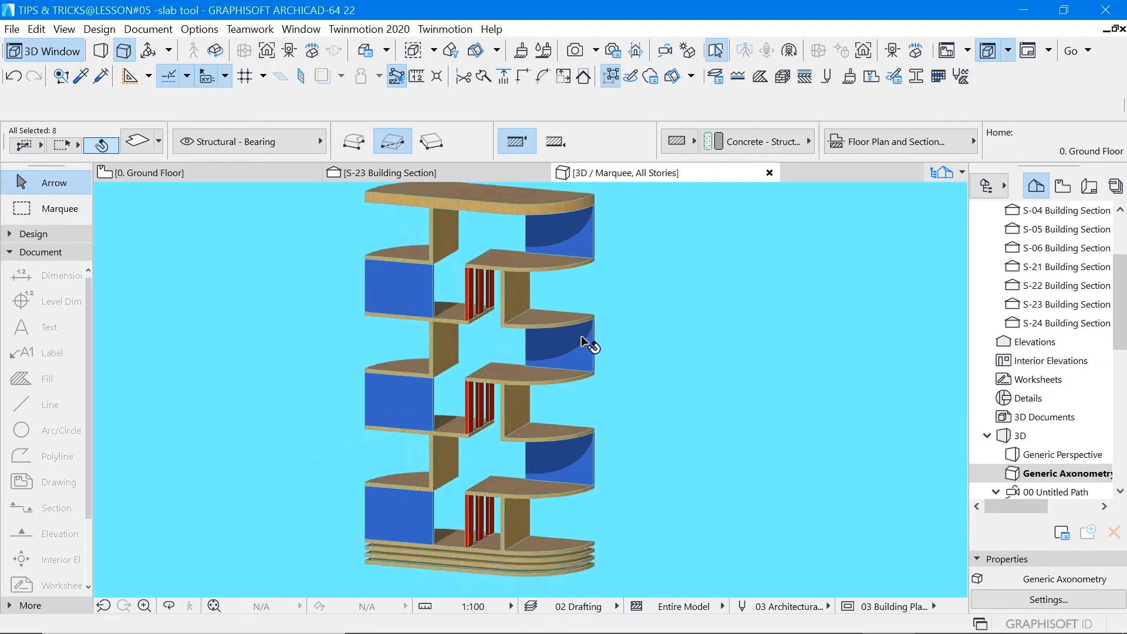
pyautogui.scroll(4, 541, 511)
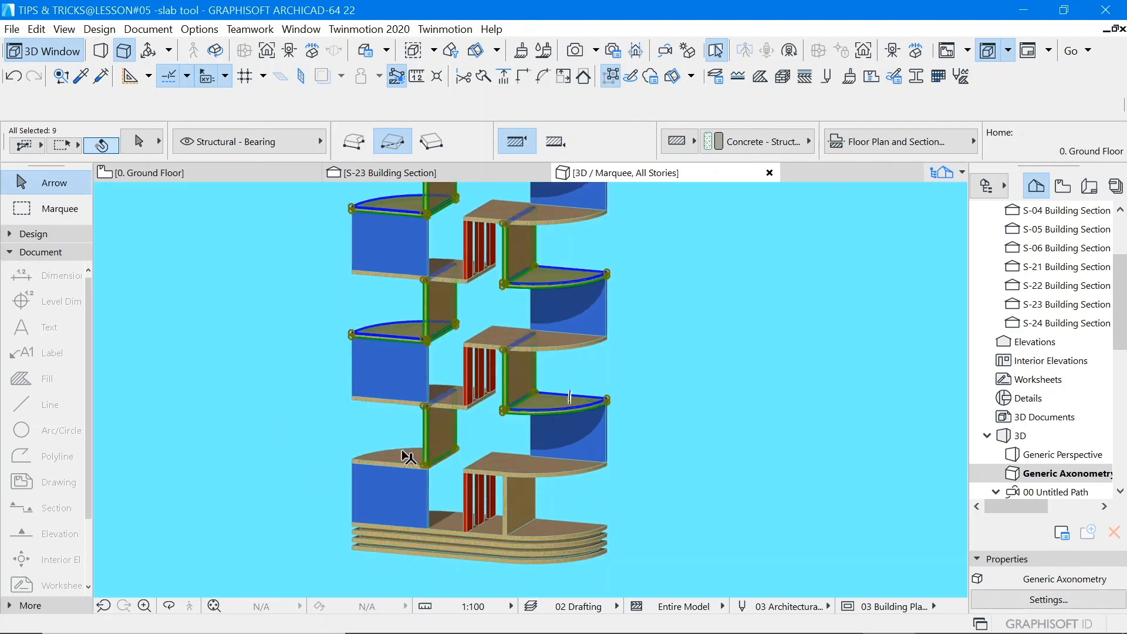
pyautogui.keyDown('shift'); pyautogui.click(405, 456); pyautogui.keyUp('shift')
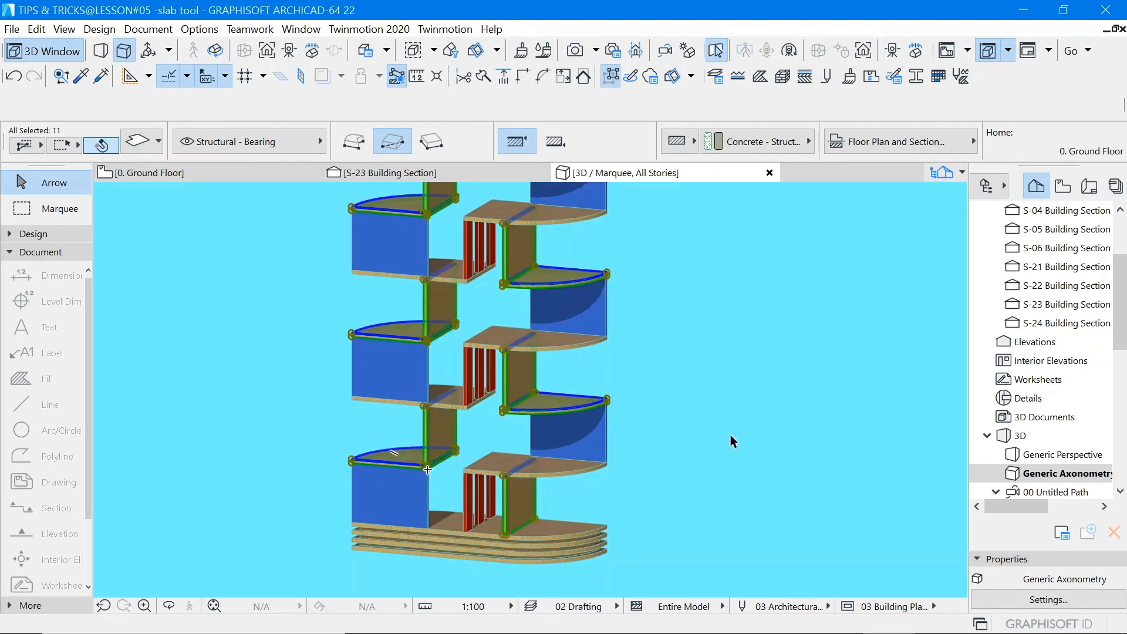
pyautogui.click(38, 29)
pyautogui.moveTo(83, 269)
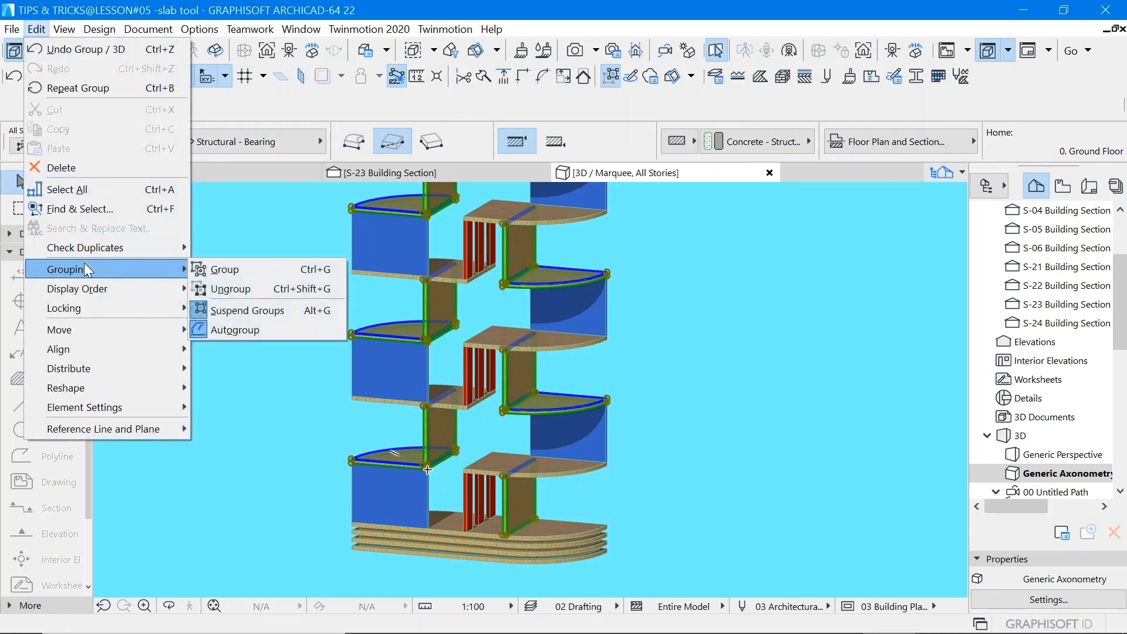
pyautogui.click(239, 268)
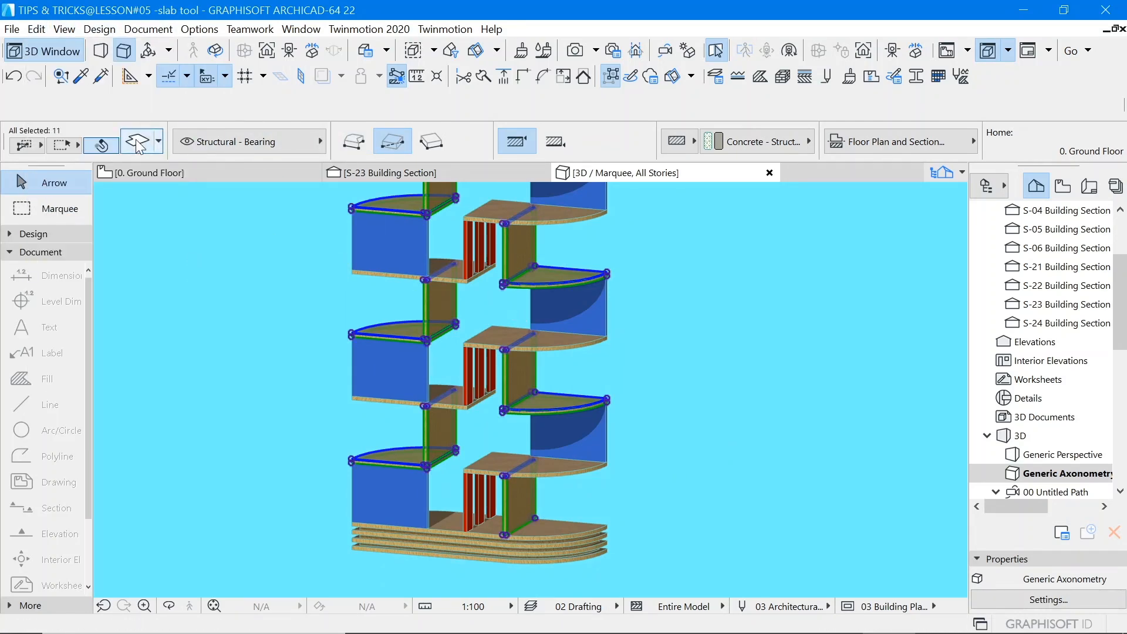
# Step: Override all surfaces of the eleven grouped divider and shelf slabs with linked Metal - Gold and clear the selection
pyautogui.hotkey('ctrl', 't')
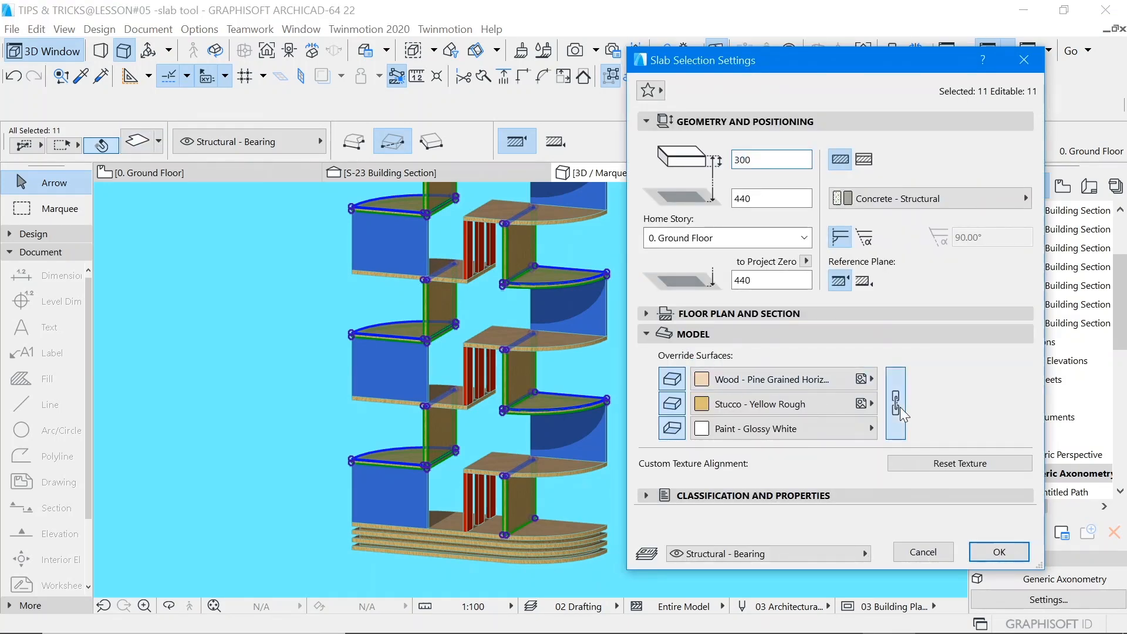
pyautogui.click(771, 380)
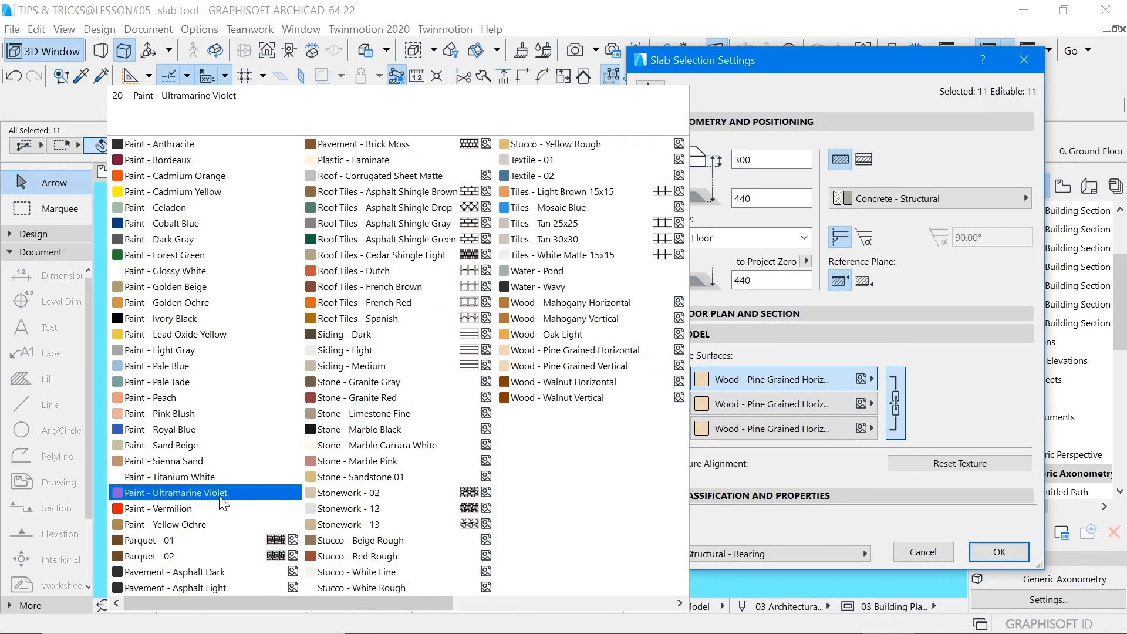
pyautogui.hscroll(-2, 223, 503)
pyautogui.click(352, 476)
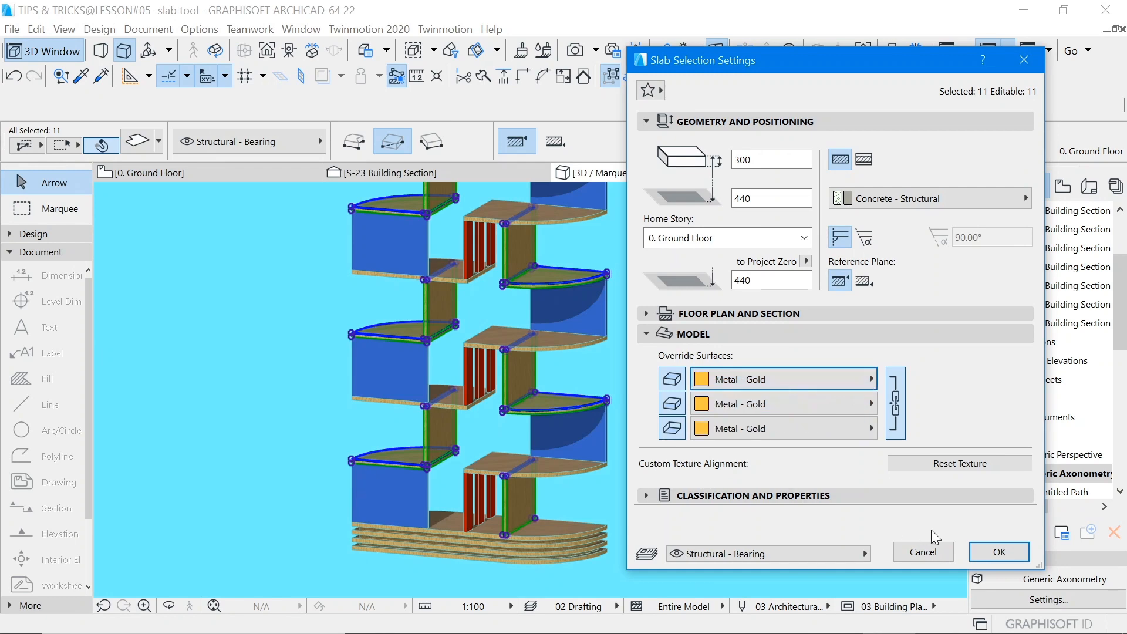
pyautogui.click(985, 551)
pyautogui.click(731, 465)
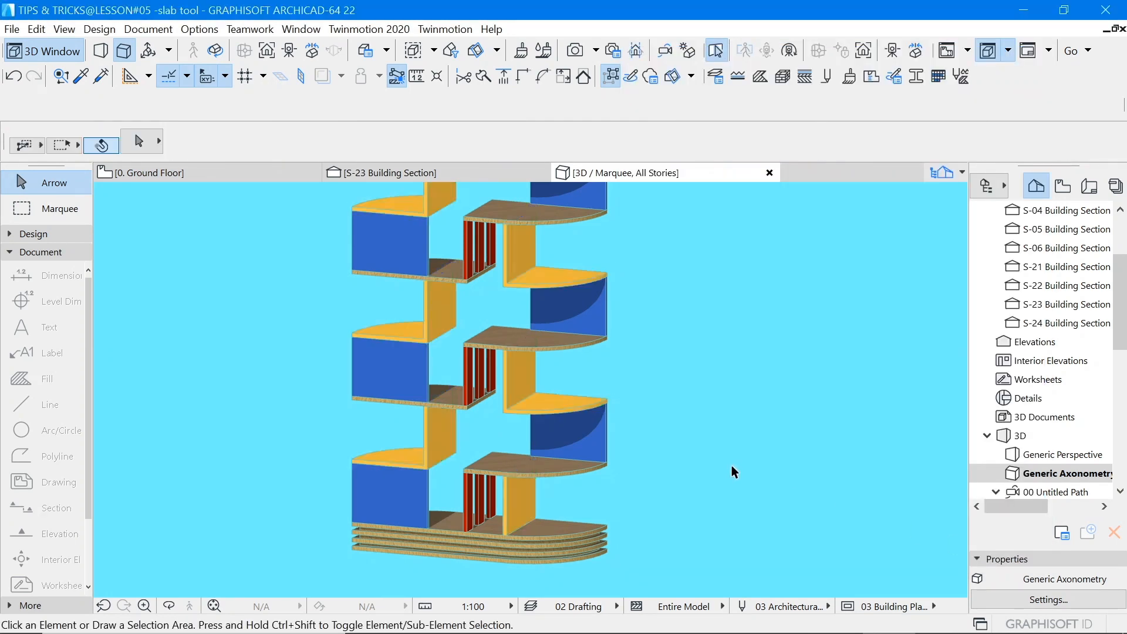
# Step: Select the five brown curved shelves and the four stacked base plates, leaving the recessed base core out of the selection
pyautogui.keyDown('shift'); pyautogui.moveTo(642, 502); pyautogui.dragTo(505, 494, button='middle'); pyautogui.keyUp('shift')
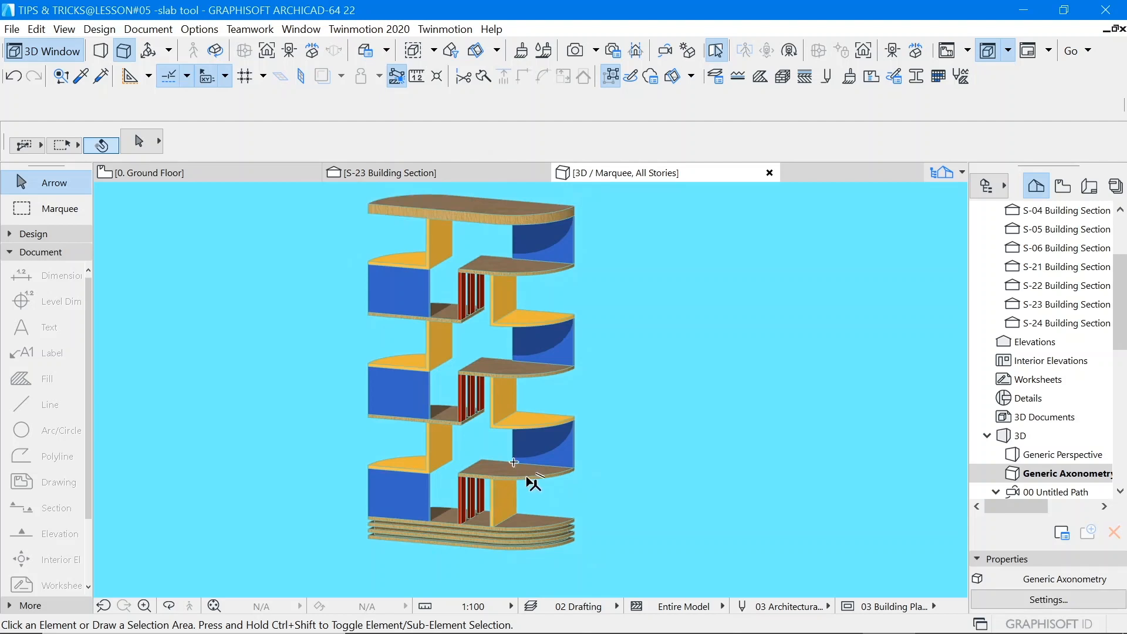
pyautogui.click(527, 477)
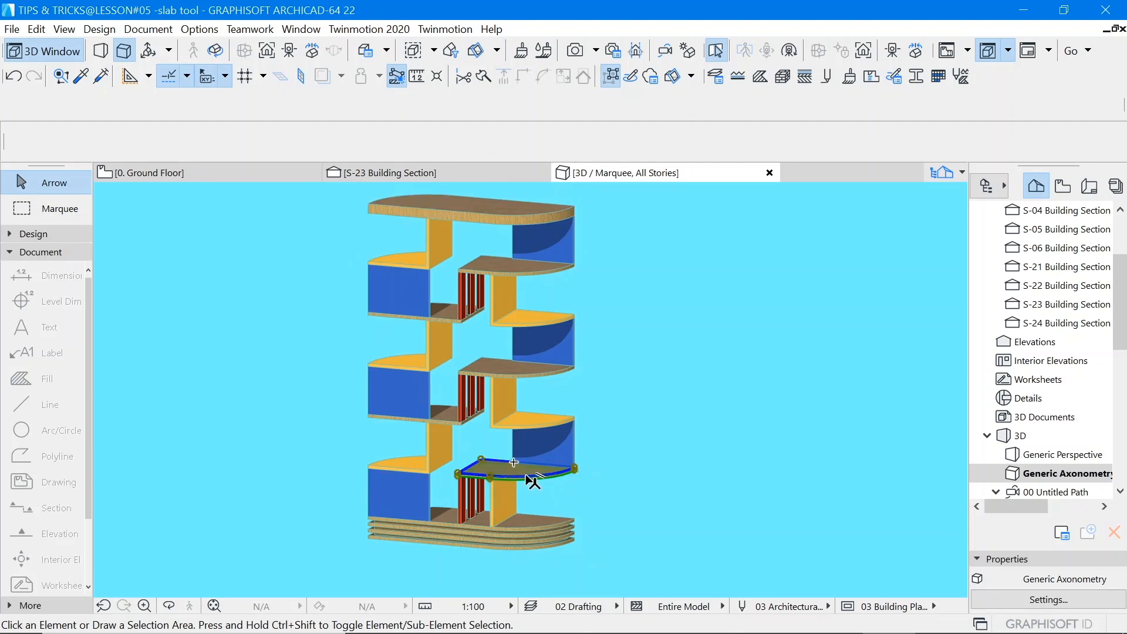
pyautogui.keyDown('shift'); pyautogui.click(455, 423); pyautogui.keyUp('shift')
pyautogui.keyDown('shift'); pyautogui.click(512, 380); pyautogui.keyUp('shift')
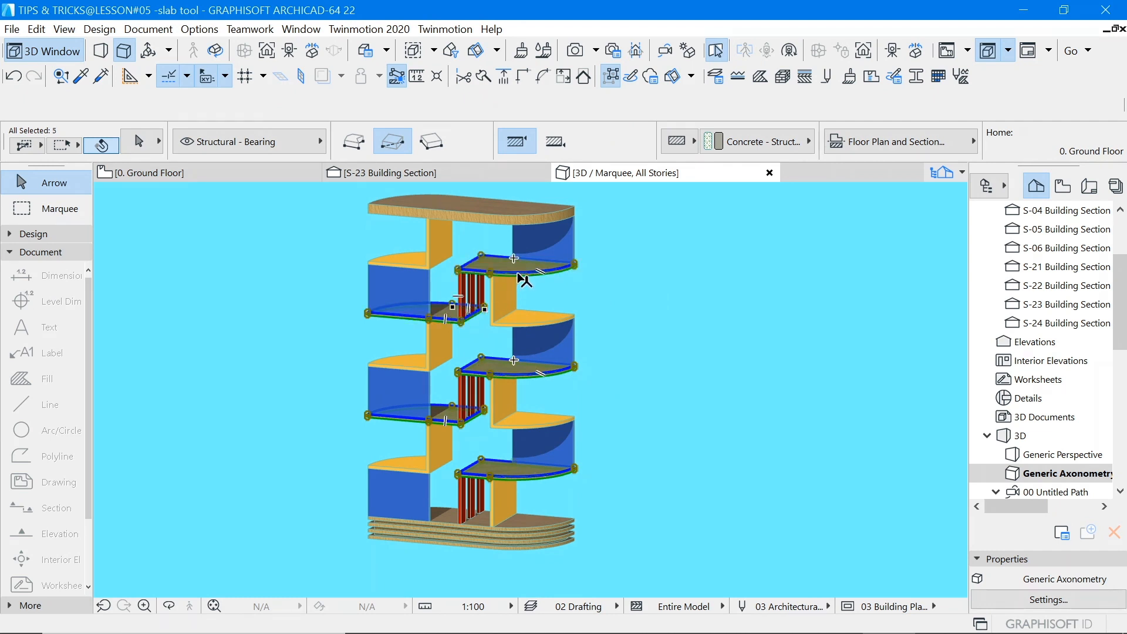
pyautogui.keyDown('shift'); pyautogui.moveTo(591, 502); pyautogui.dragTo(553, 551); pyautogui.keyUp('shift')
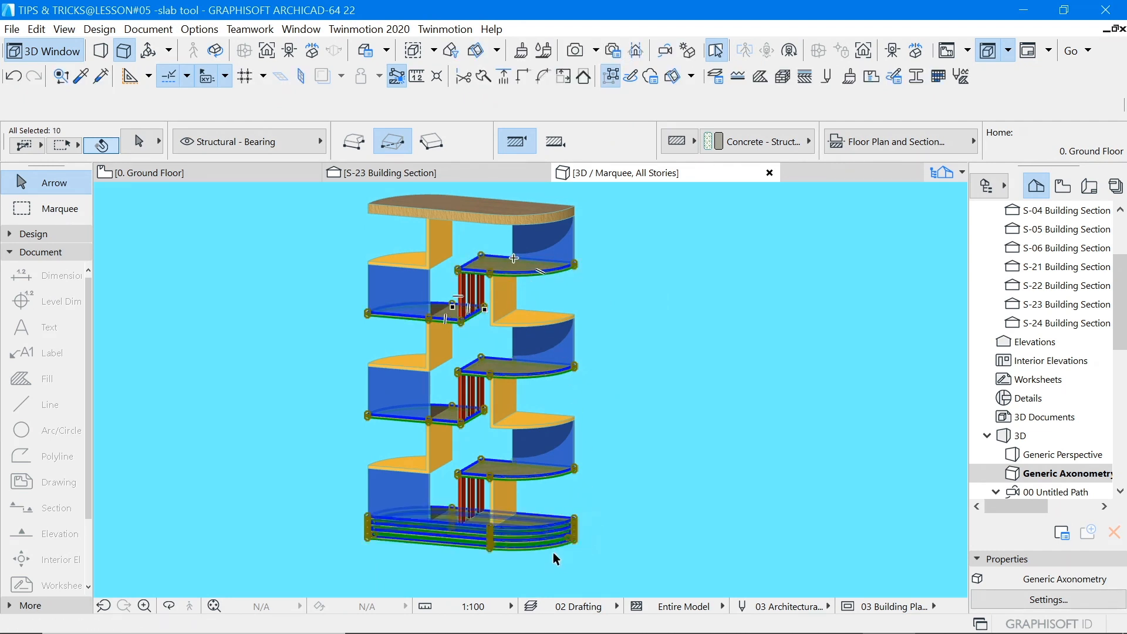
pyautogui.scroll(5, 570, 546)
pyautogui.scroll(3, 567, 535)
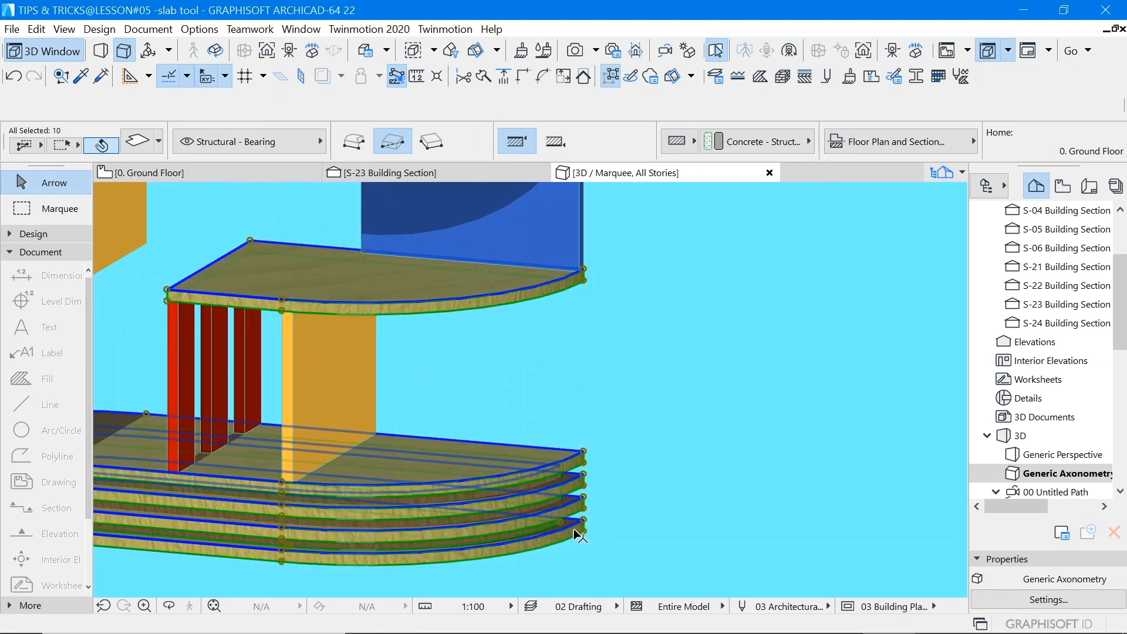
pyautogui.keyDown('shift'); pyautogui.click(562, 524); pyautogui.keyUp('shift')
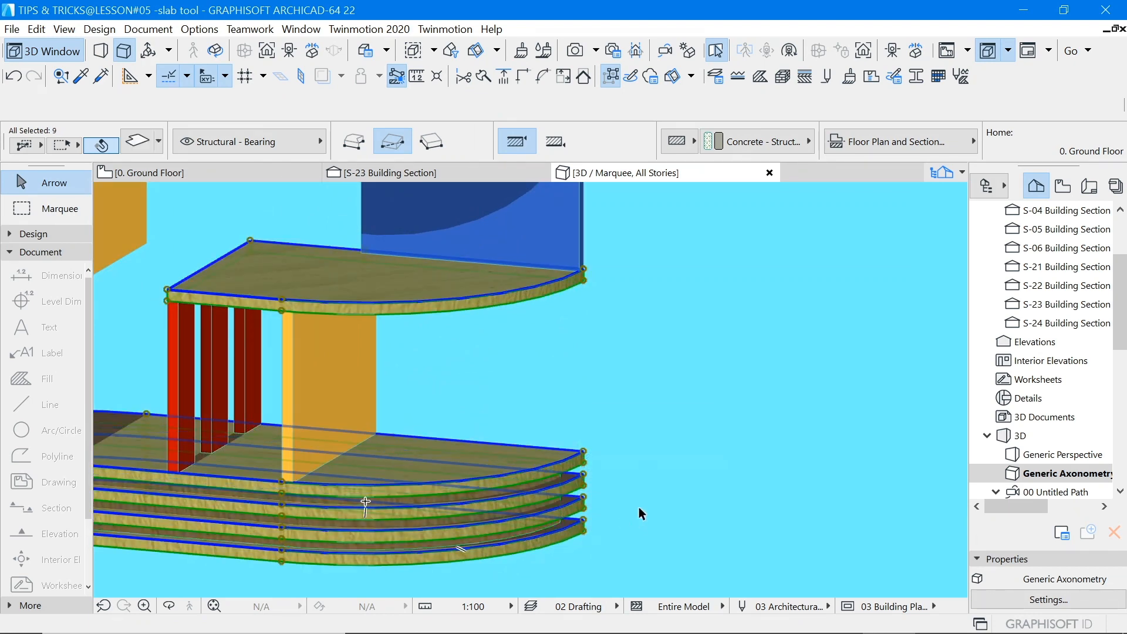
pyautogui.scroll(-5, 657, 490)
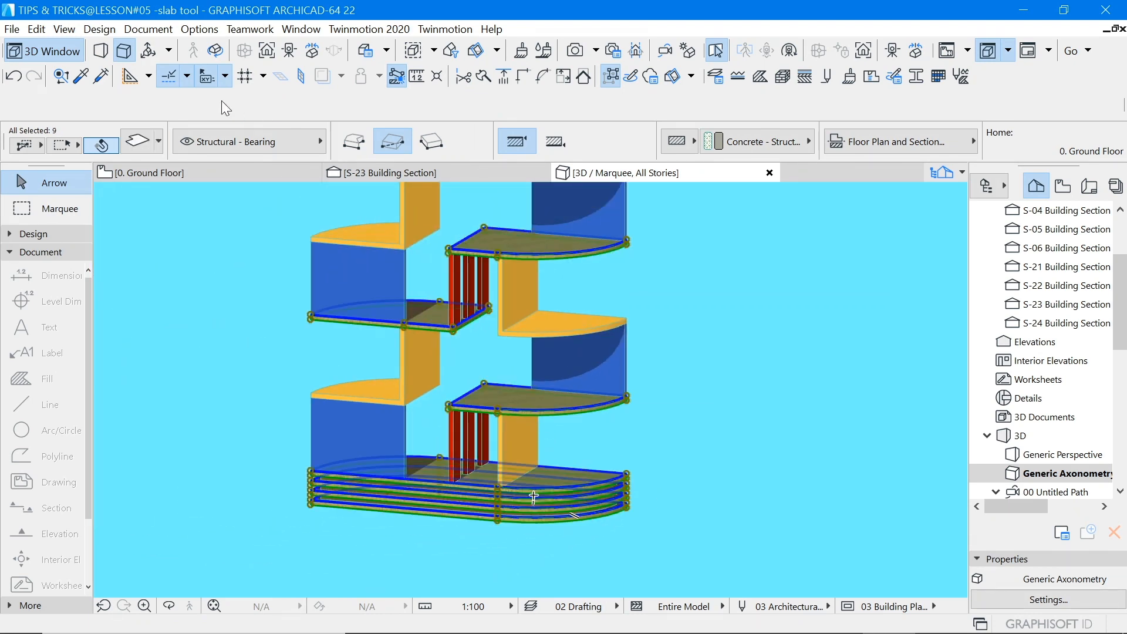
# Step: Override the nine selected slabs' top surface with Paint - Ultramarine Violet and edge surface with Paint - Vermilion, and clear the selection
pyautogui.hotkey('ctrl', 't')
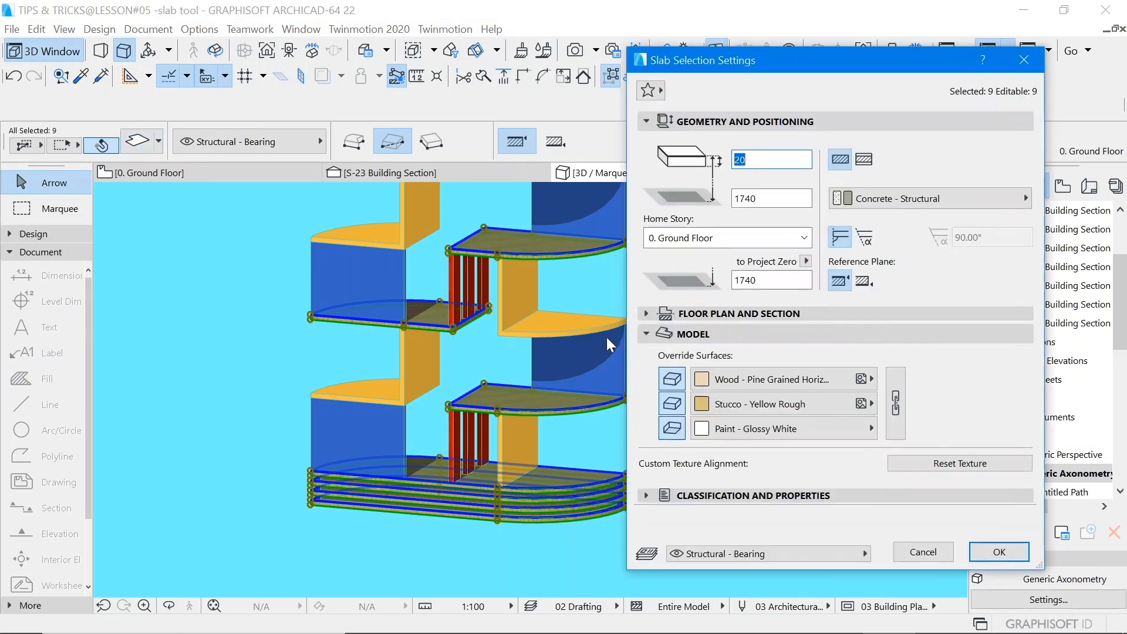
pyautogui.click(741, 382)
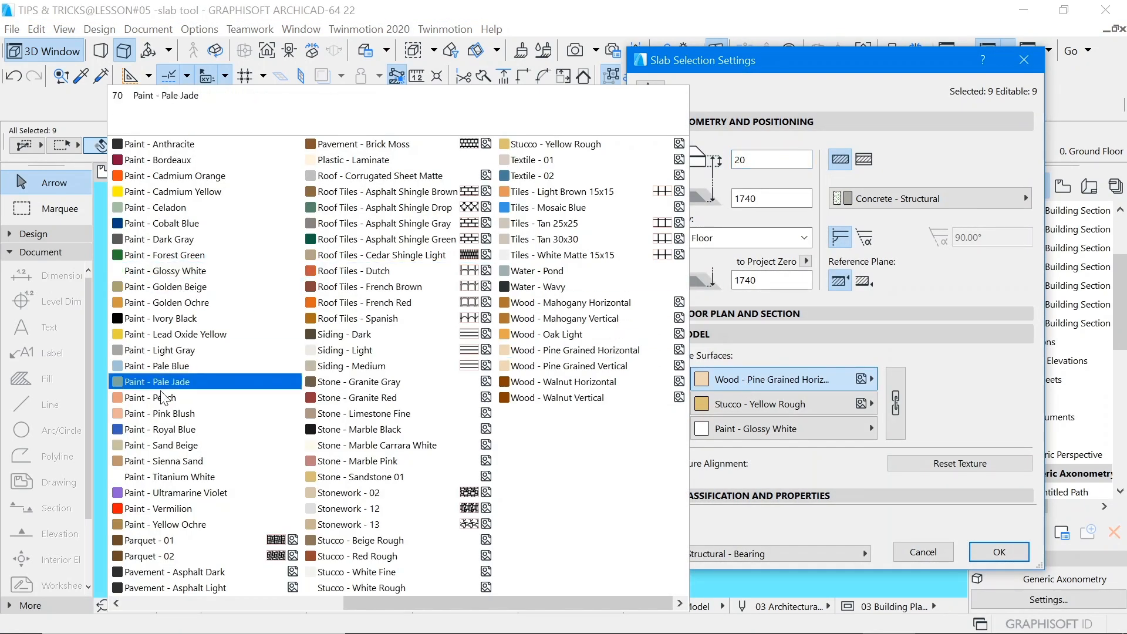
pyautogui.hscroll(-5, 213, 503)
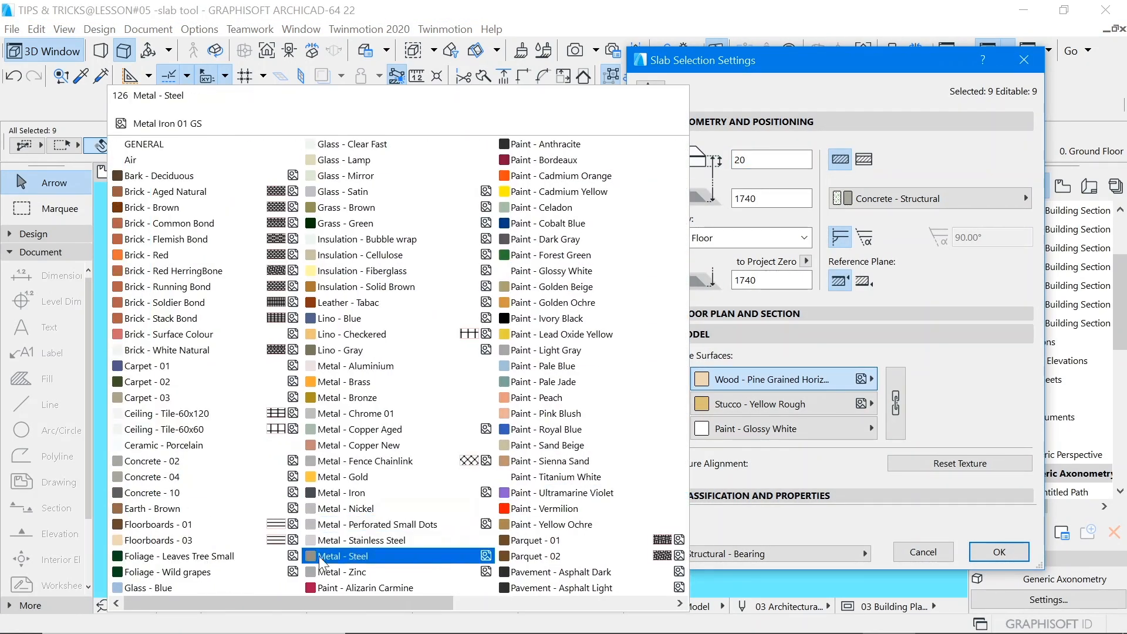
pyautogui.click(573, 493)
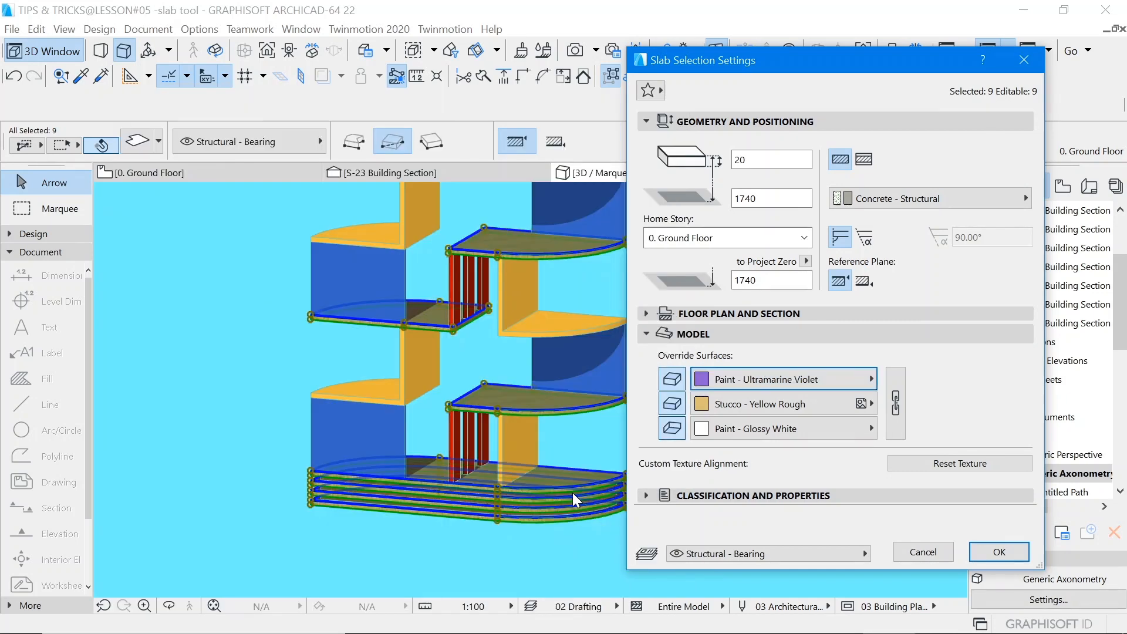
pyautogui.click(757, 404)
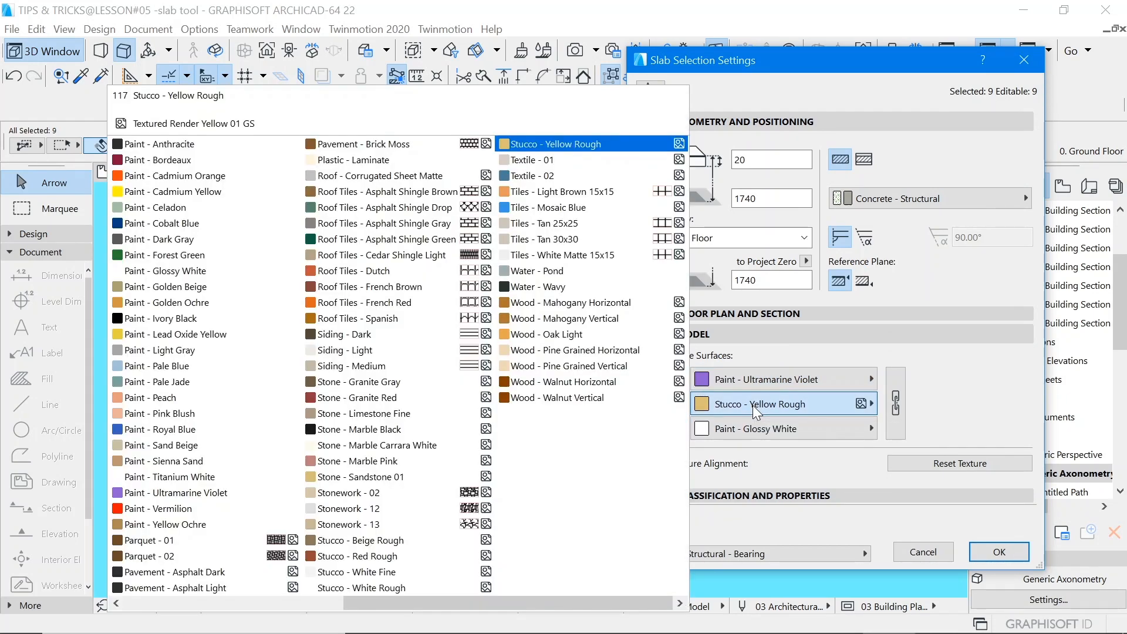
pyautogui.click(169, 508)
pyautogui.click(1009, 556)
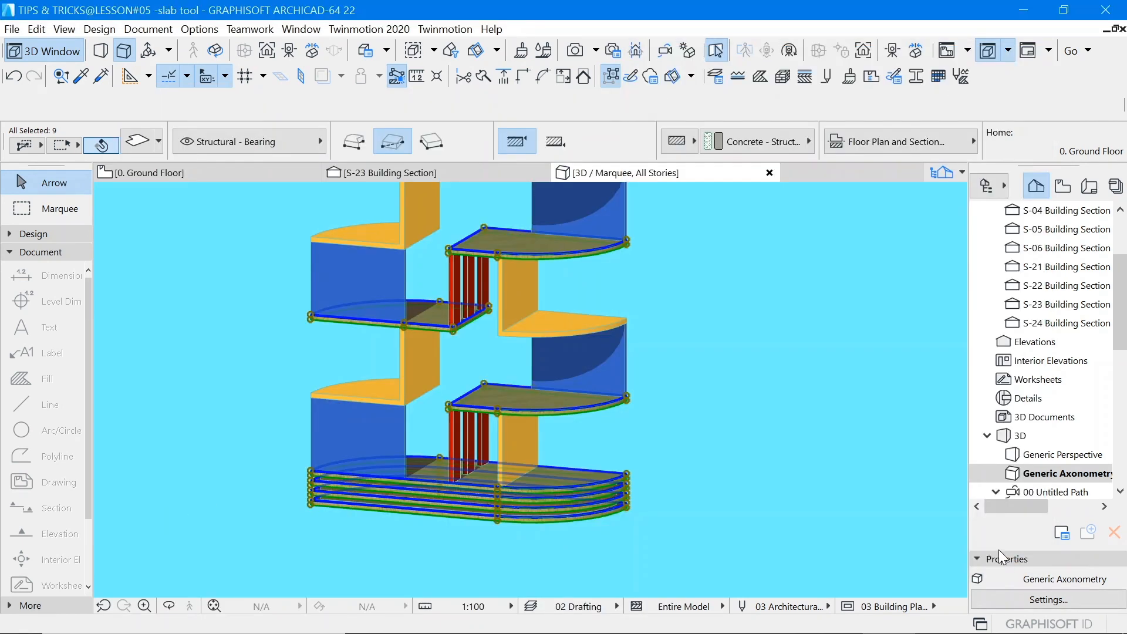
pyautogui.click(688, 452)
# Step: Select the four stacked base plates, override their edge surface with Paint - Titanium White, and clear the selection
pyautogui.scroll(-3, 397, 514)
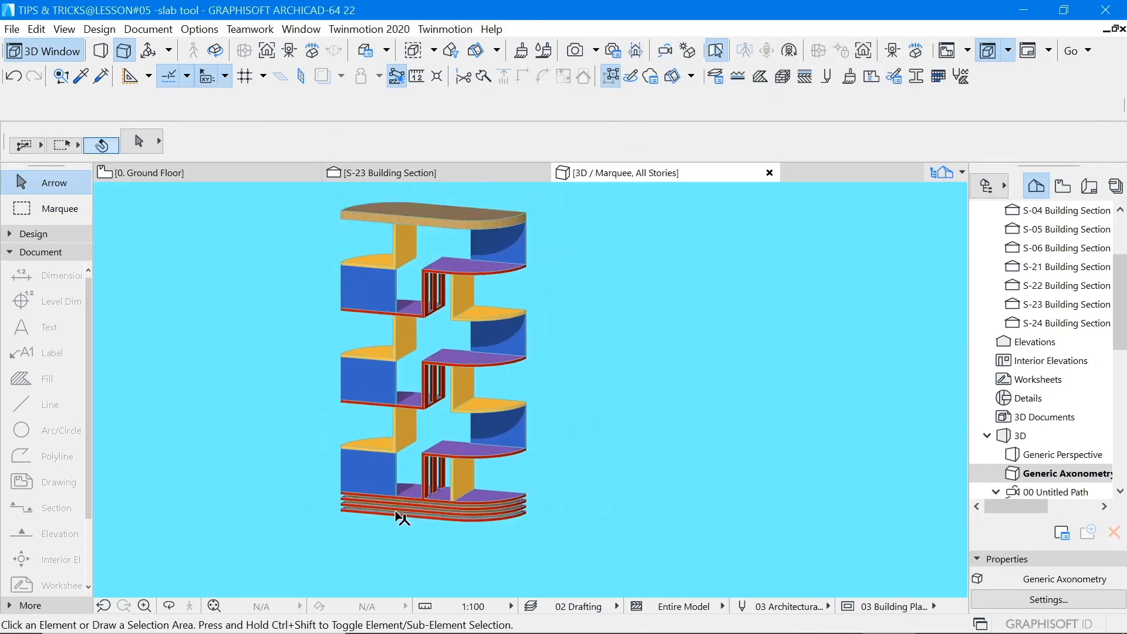
pyautogui.scroll(5, 528, 521)
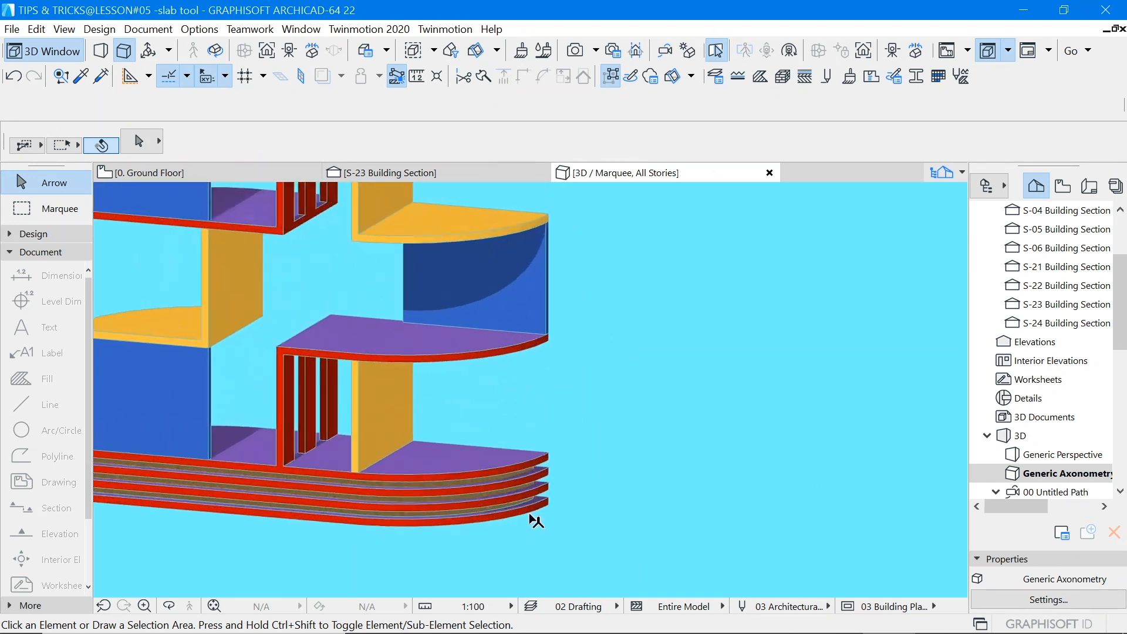
pyautogui.click(552, 452)
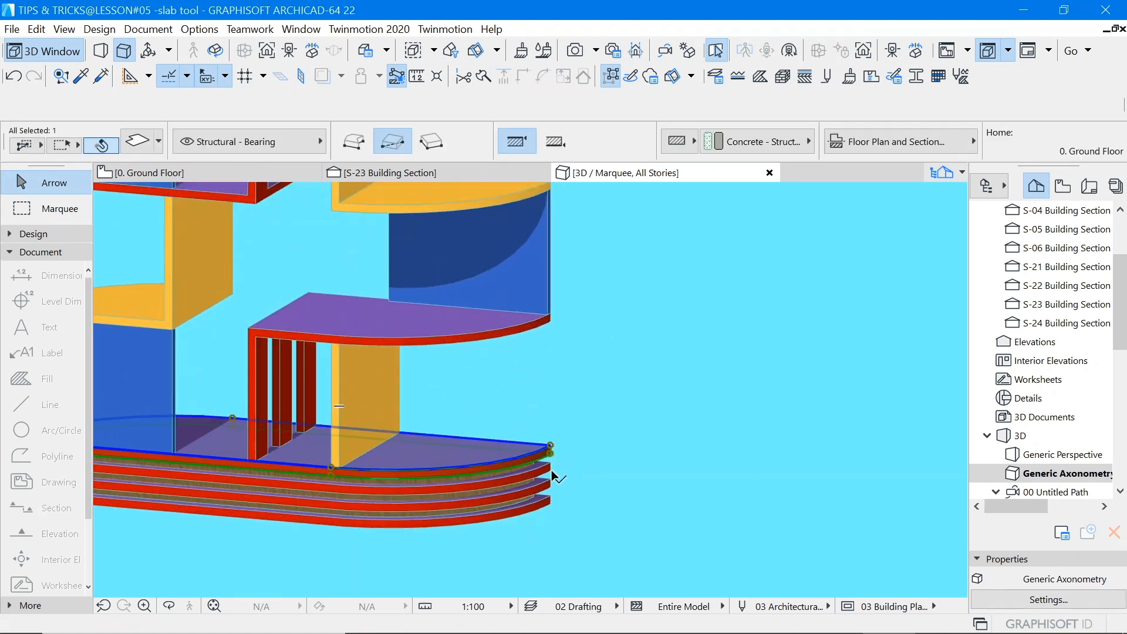
pyautogui.keyDown('shift'); pyautogui.click(557, 508); pyautogui.keyUp('shift')
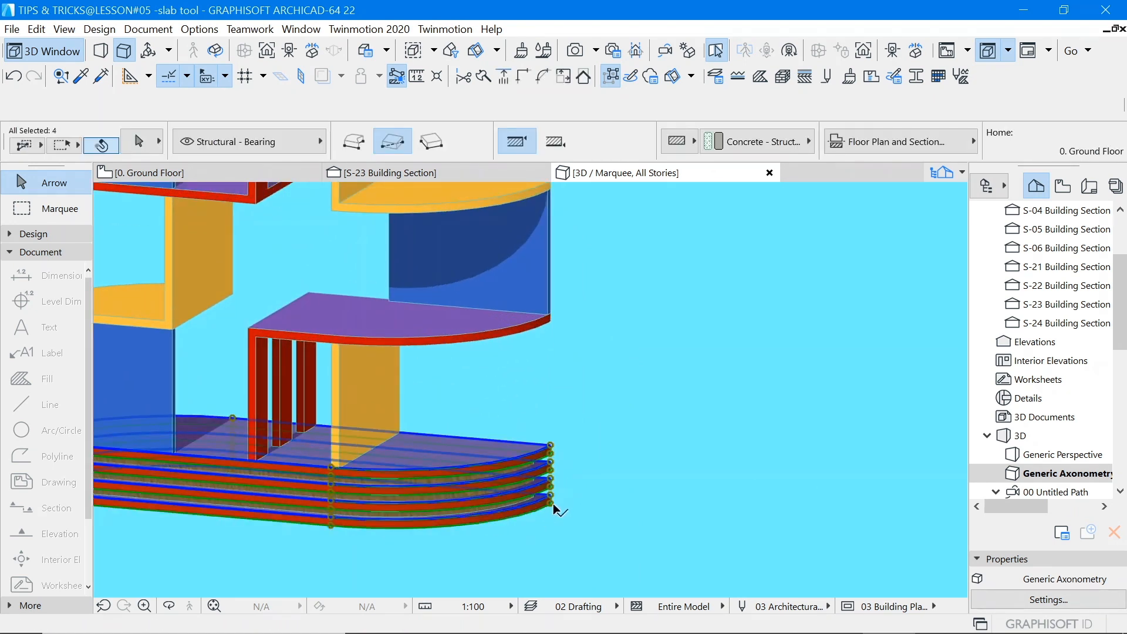
pyautogui.click(147, 146)
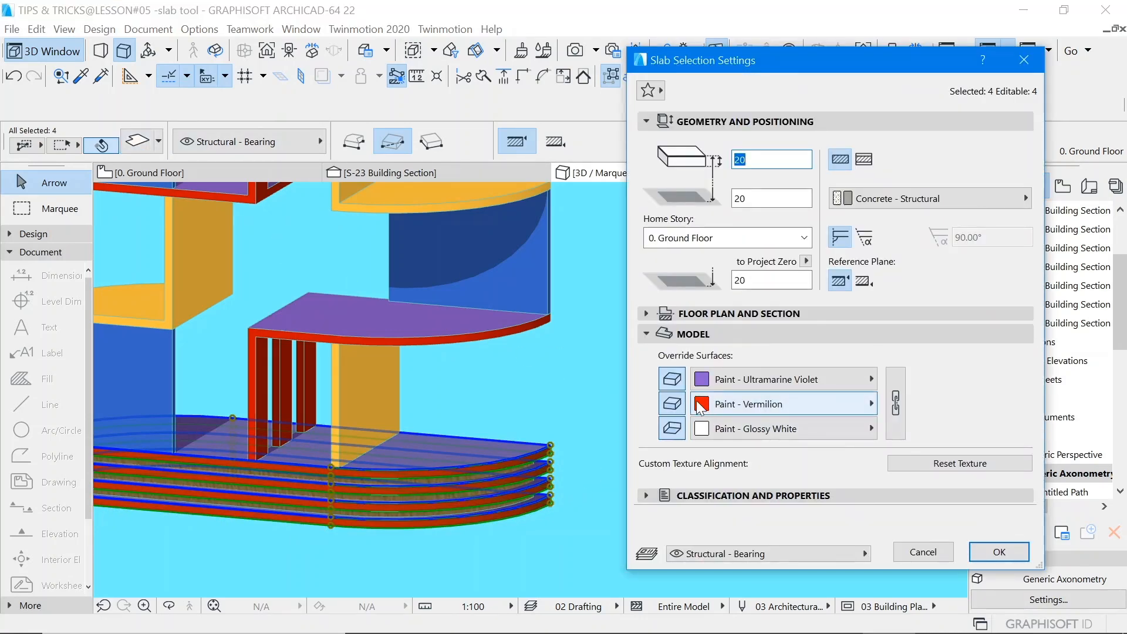
pyautogui.click(740, 404)
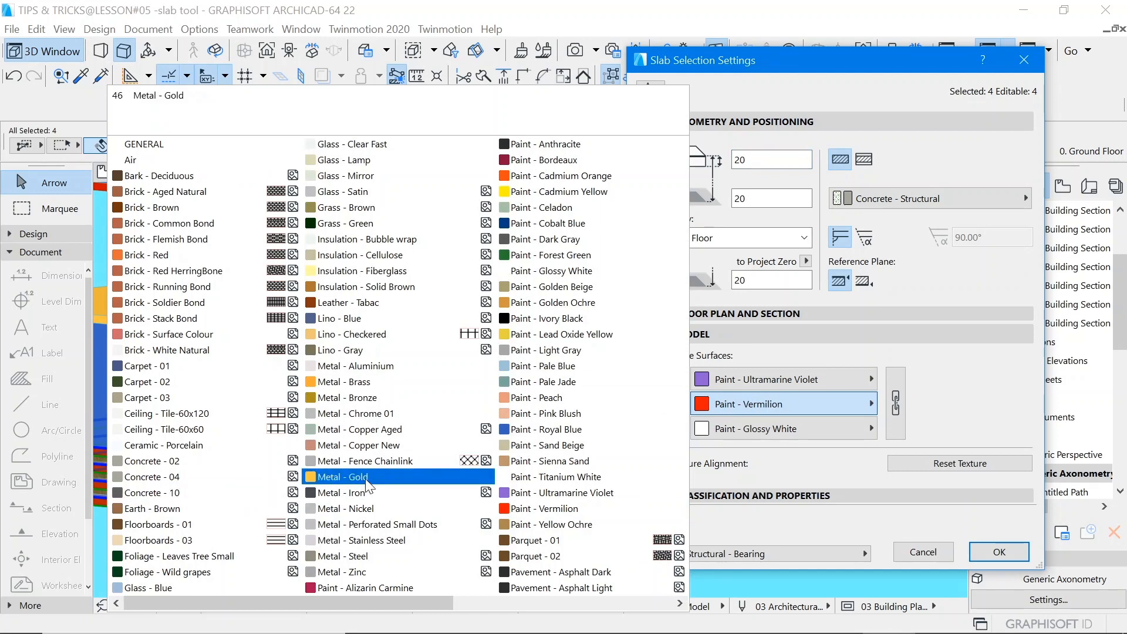
pyautogui.hscroll(2, 401, 484)
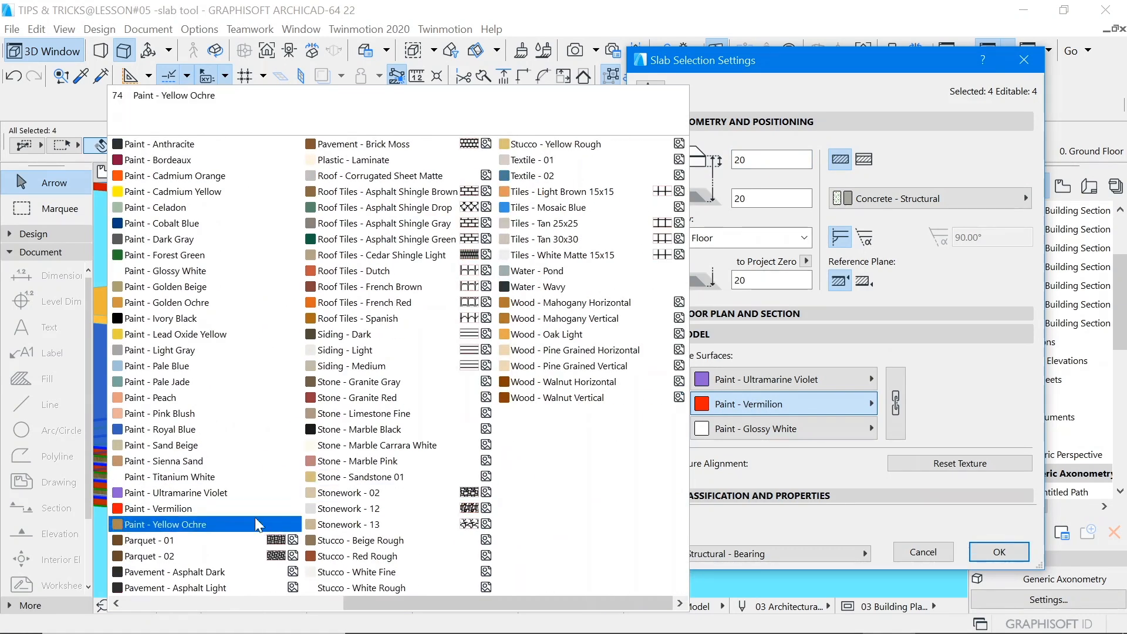
pyautogui.click(249, 478)
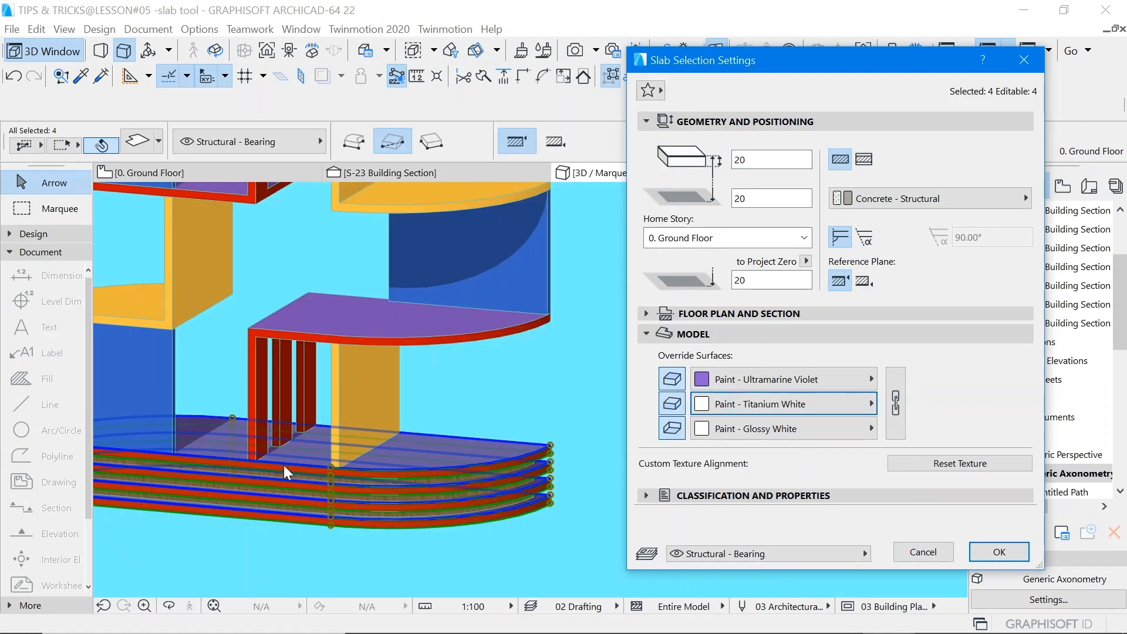
pyautogui.click(999, 551)
pyautogui.click(705, 480)
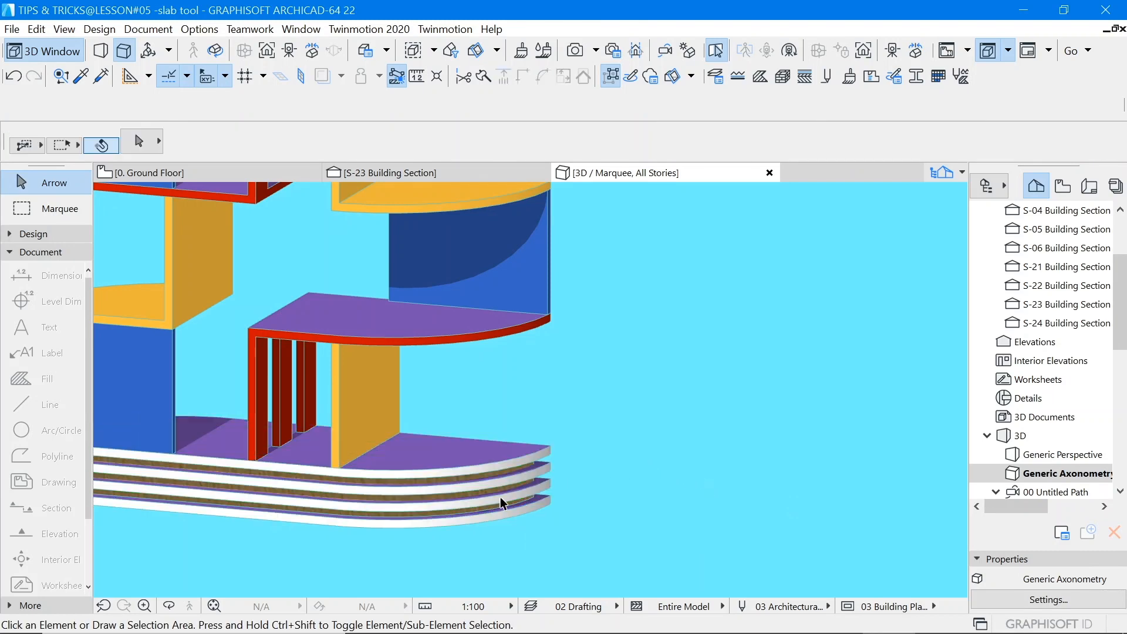
# Step: Override the edge surface of the recessed core slab between the base plates with Paint - Anthracite and clear the selection
pyautogui.scroll(3, 500, 501)
pyautogui.scroll(1, 499, 497)
pyautogui.click(497, 466)
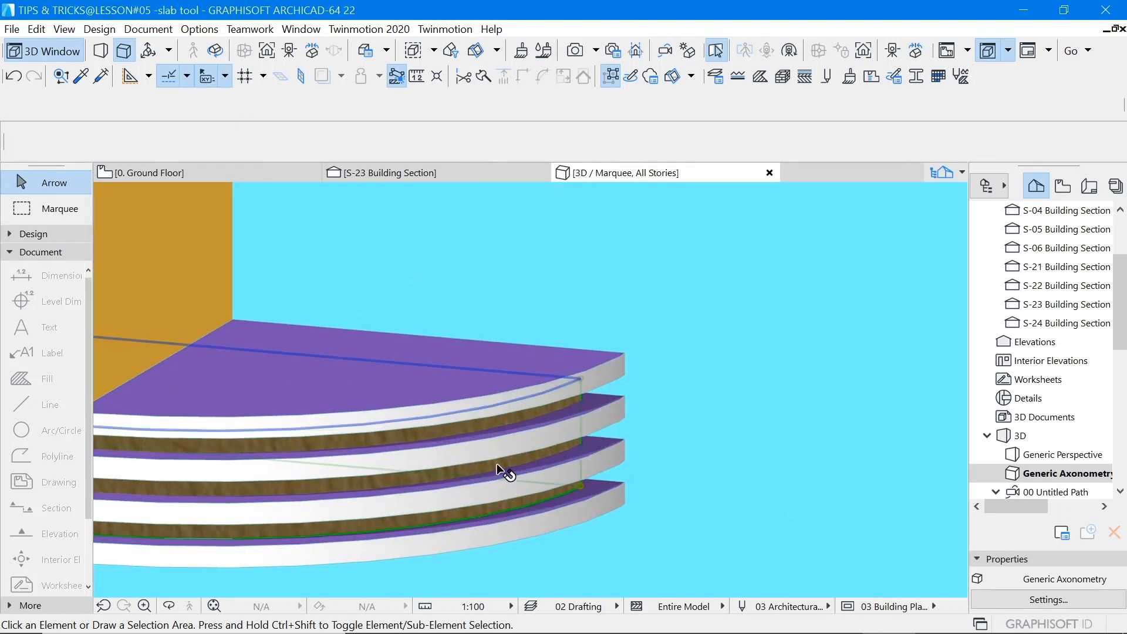
pyautogui.hotkey('ctrl', 't')
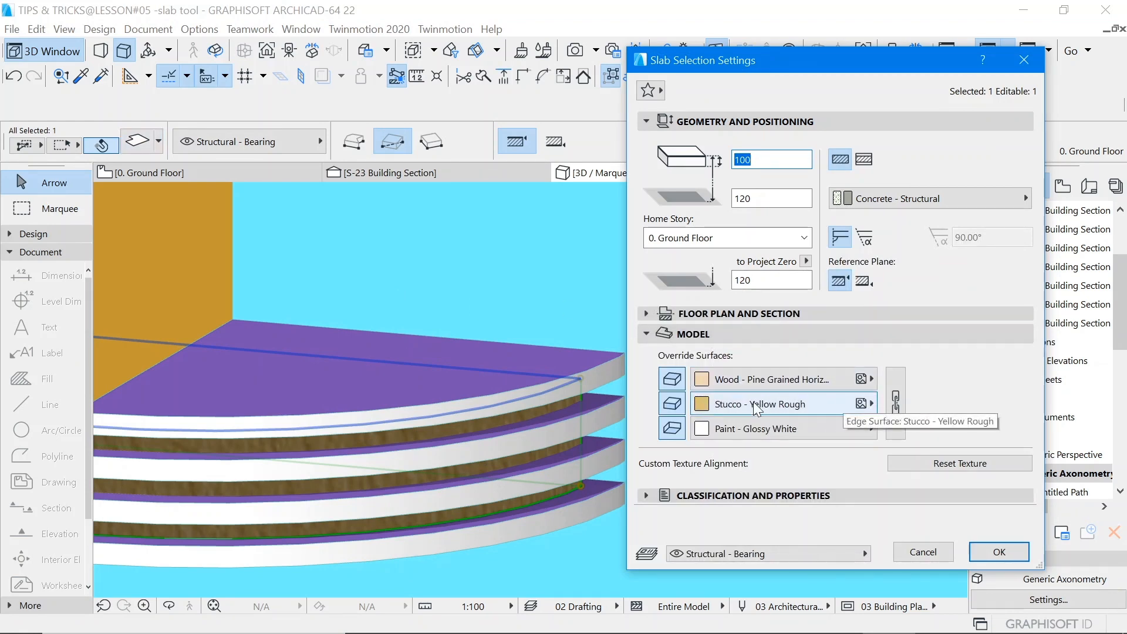
pyautogui.click(873, 405)
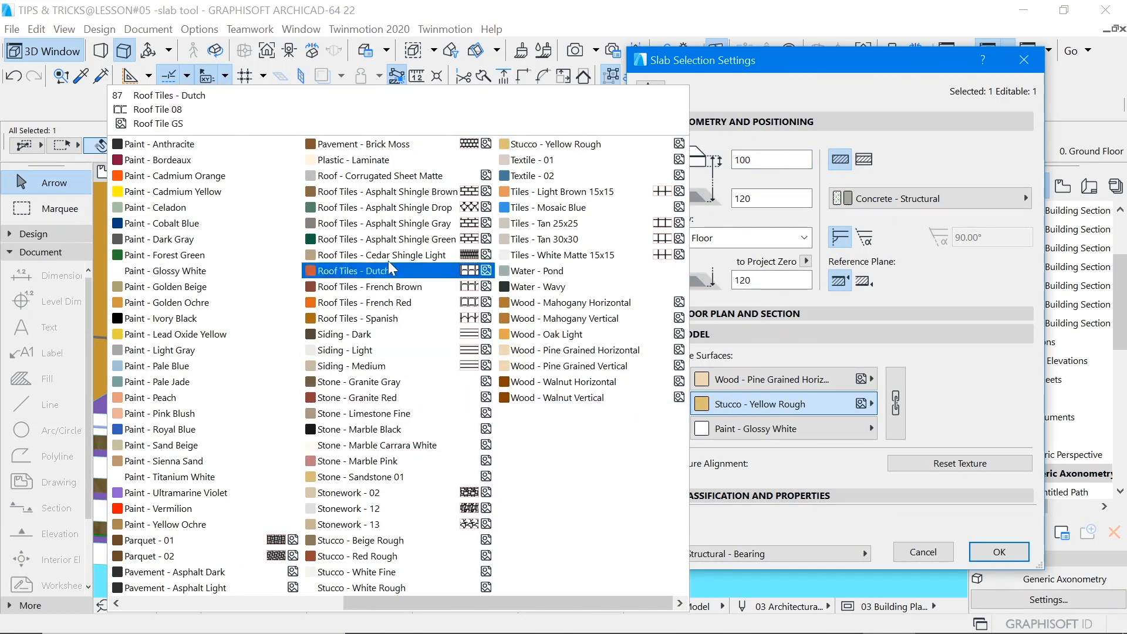
pyautogui.click(170, 144)
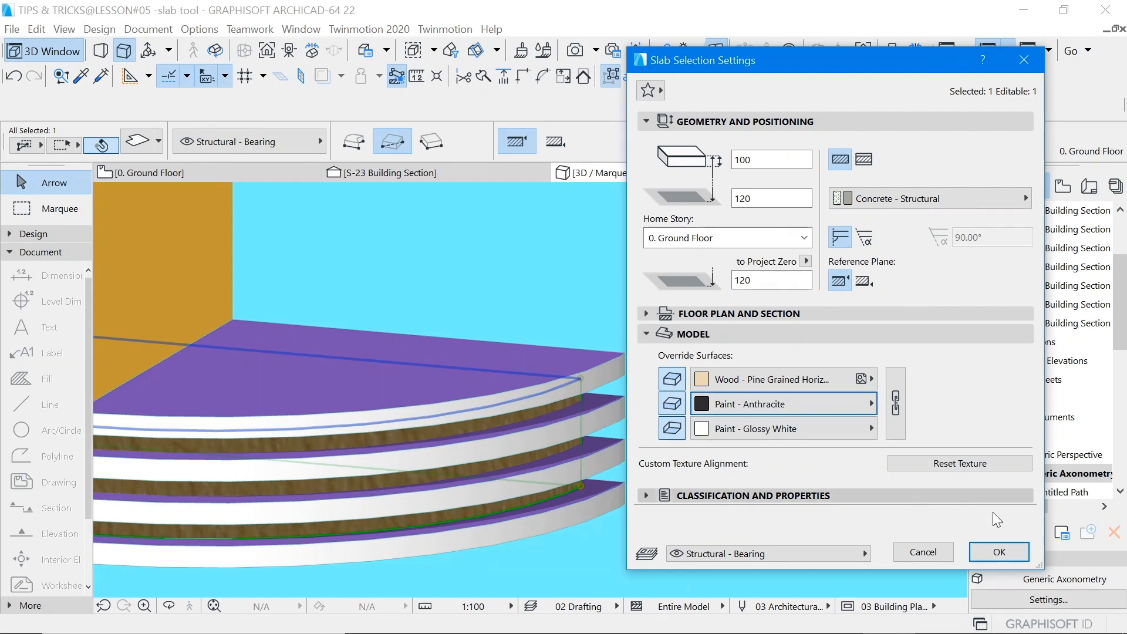
pyautogui.click(999, 550)
pyautogui.click(747, 441)
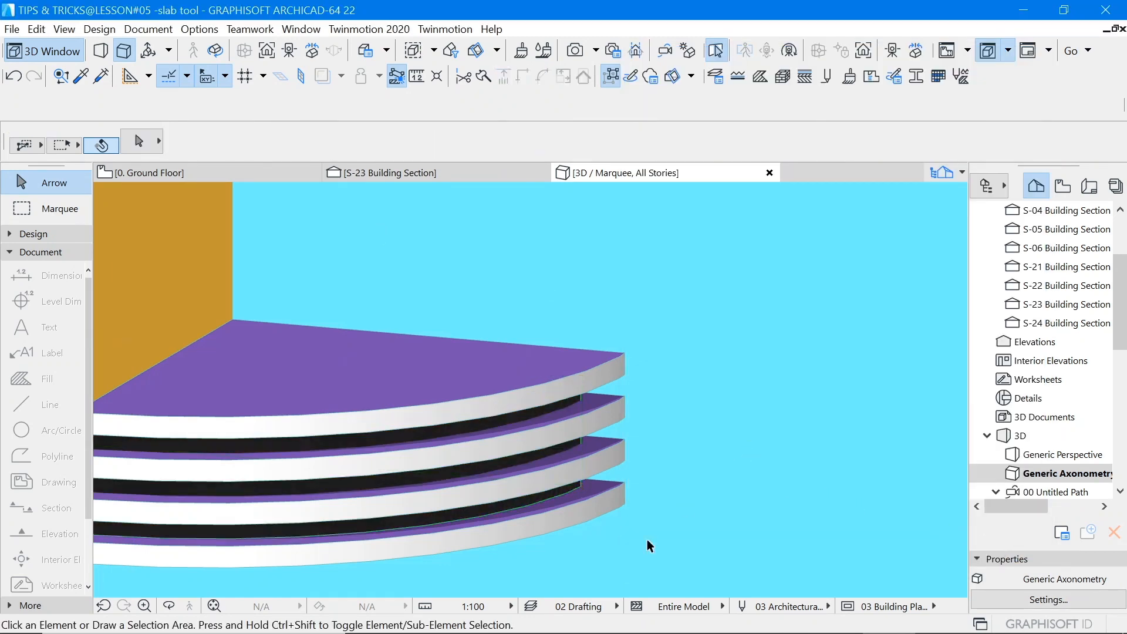
# Step: Override all surfaces of the shelf unit's topmost slab with linked Paint - Titanium White and clear the selection
pyautogui.scroll(-8, 646, 539)
pyautogui.scroll(-5, 548, 486)
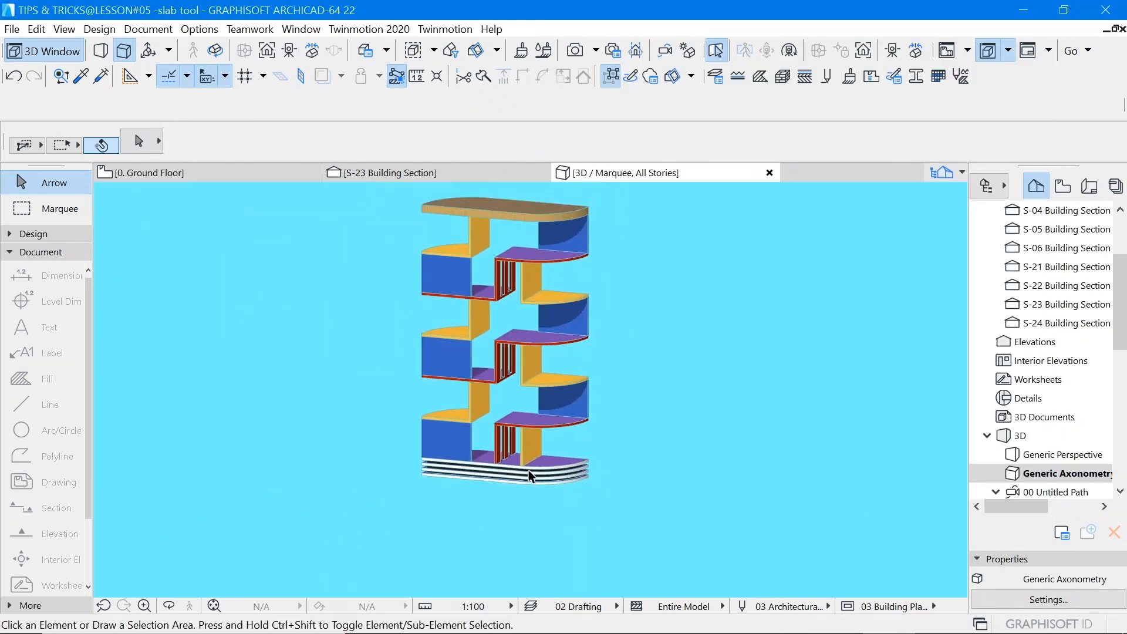
pyautogui.scroll(3, 516, 287)
pyautogui.click(511, 290)
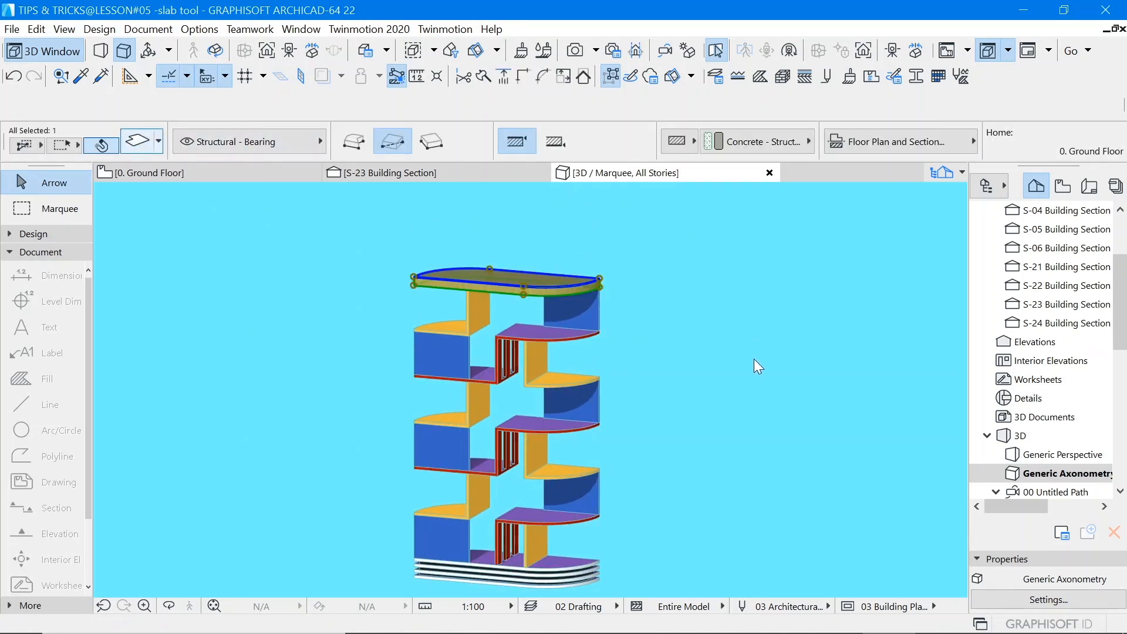
pyautogui.hotkey('ctrl', 't')
pyautogui.click(895, 404)
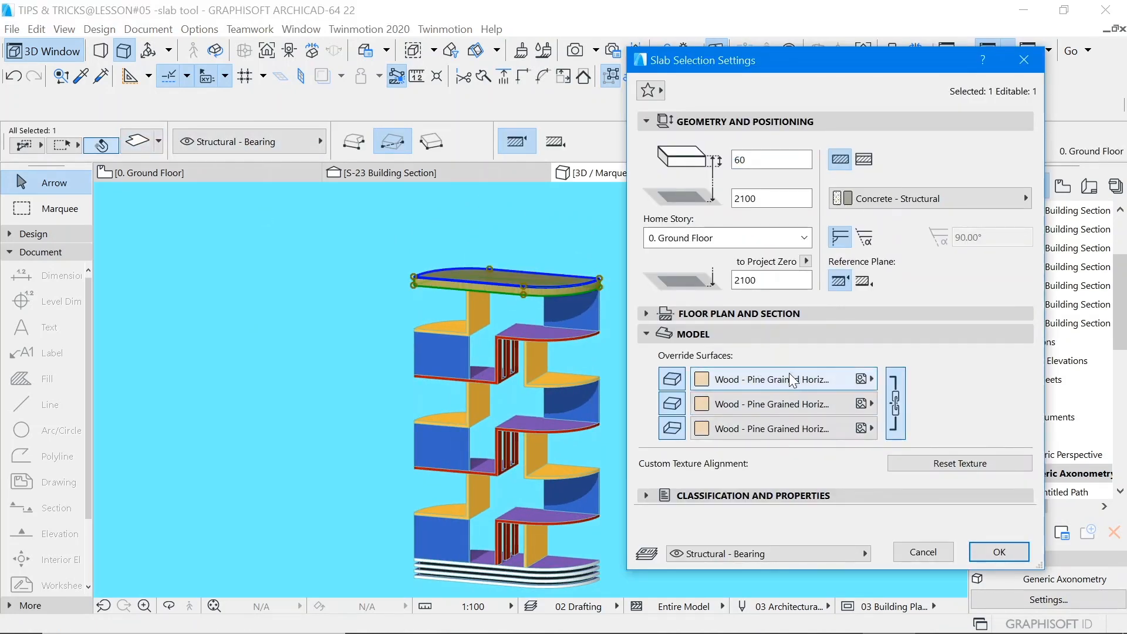
pyautogui.click(792, 380)
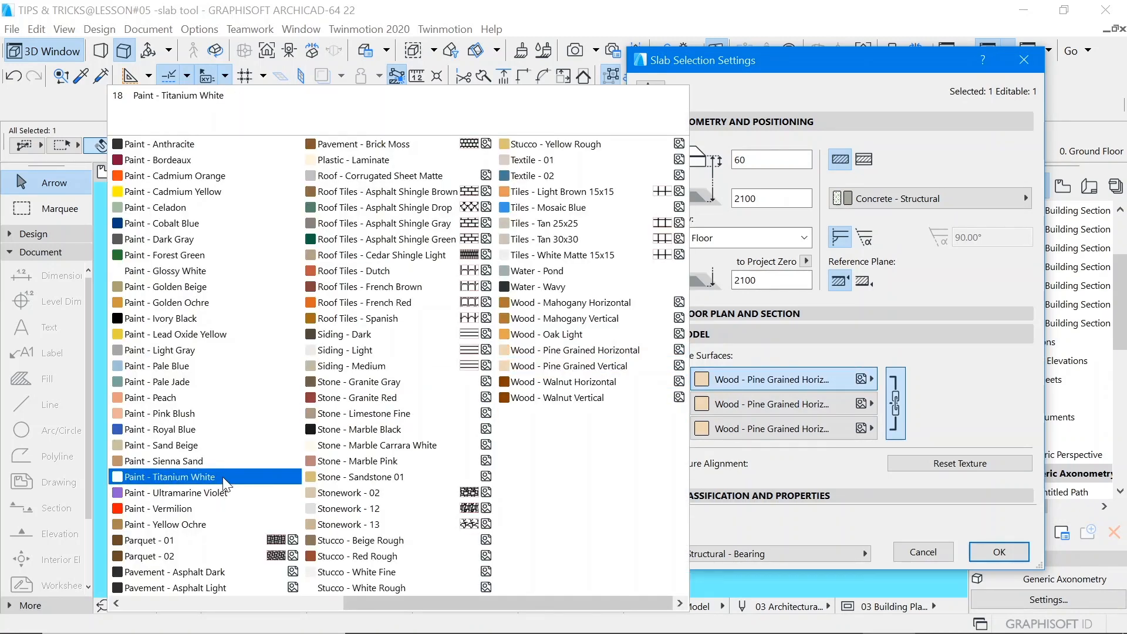
pyautogui.click(170, 476)
pyautogui.click(997, 551)
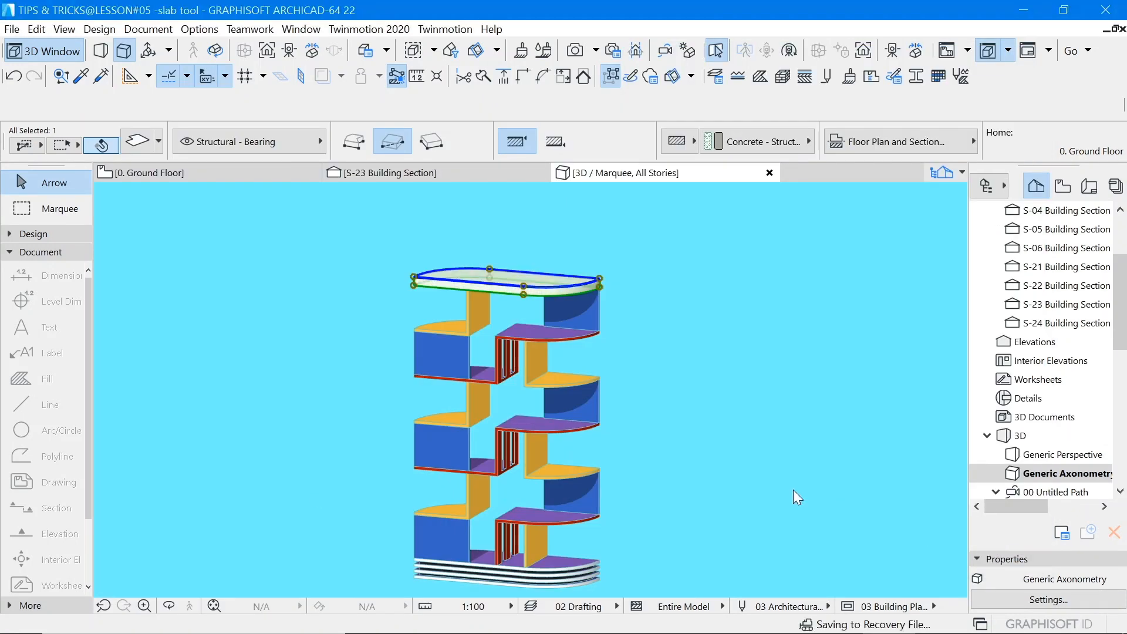
pyautogui.click(650, 442)
pyautogui.scroll(-2, 465, 296)
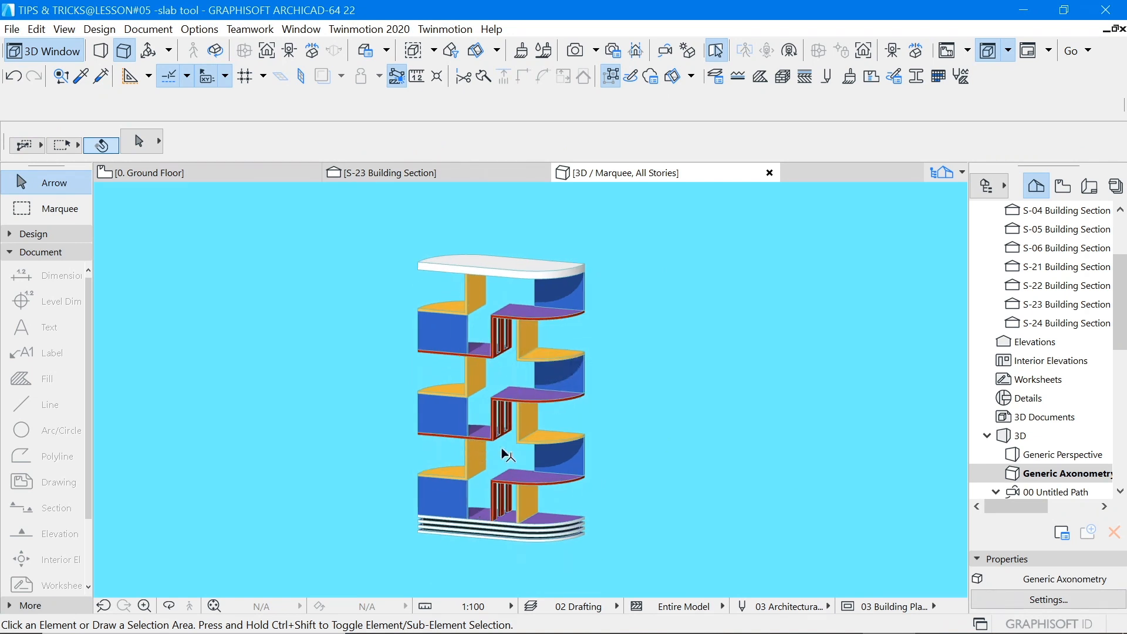
pyautogui.scroll(4, 522, 460)
pyautogui.scroll(4, 365, 422)
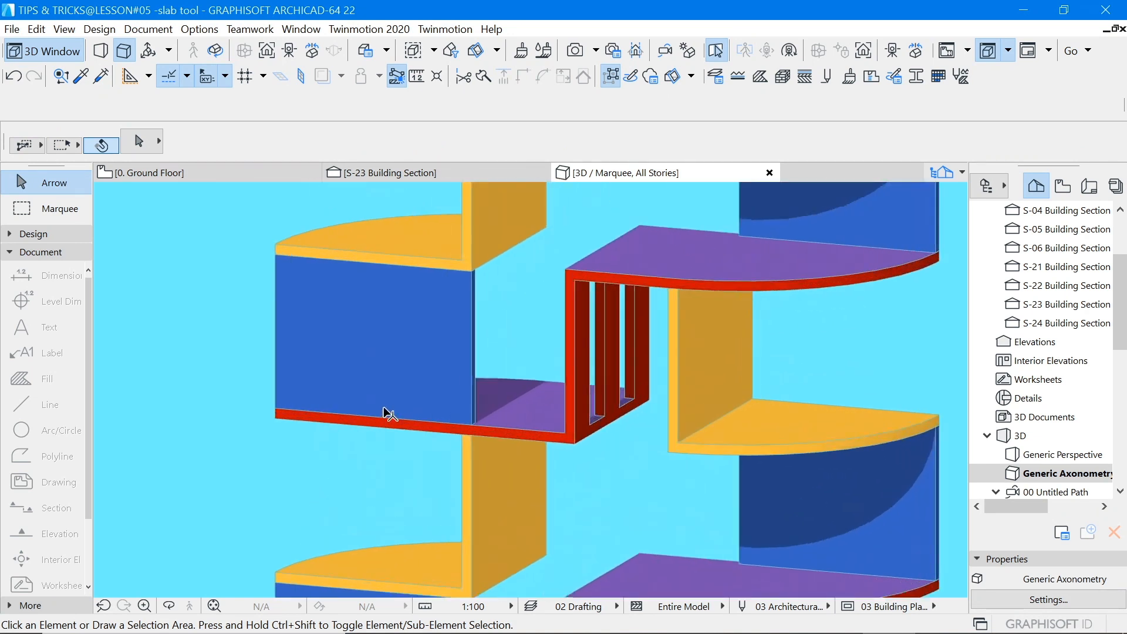
pyautogui.scroll(-15, 474, 411)
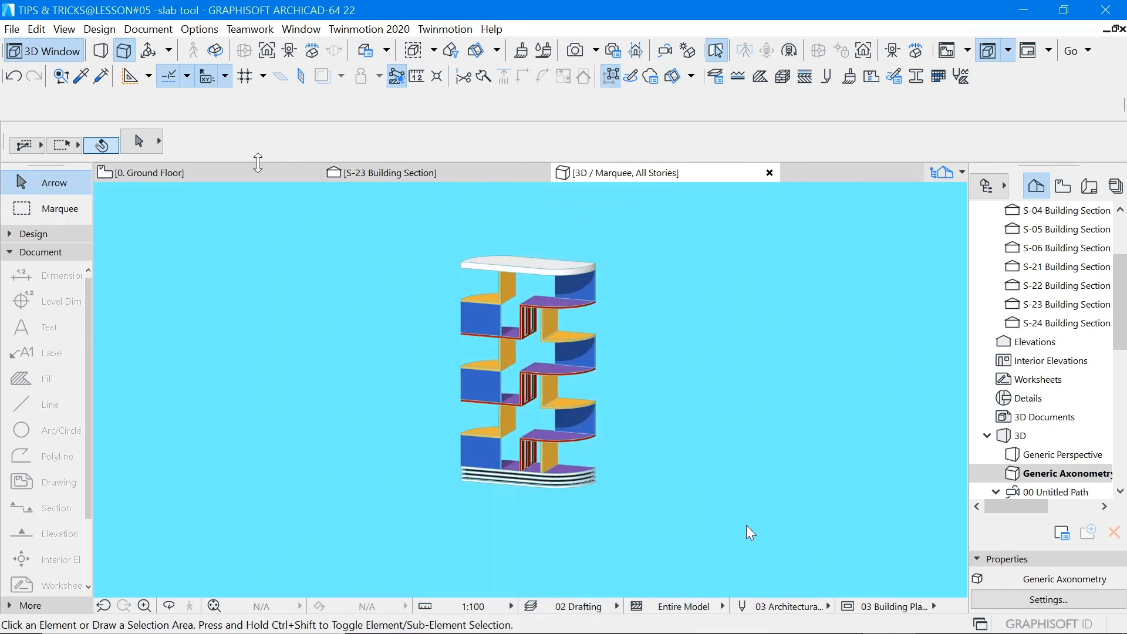
# Step: Select all slabs of the shelf unit, set their cut and uncut line pens to 102, and clear the selection
pyautogui.moveTo(413, 235); pyautogui.dragTo(669, 500)
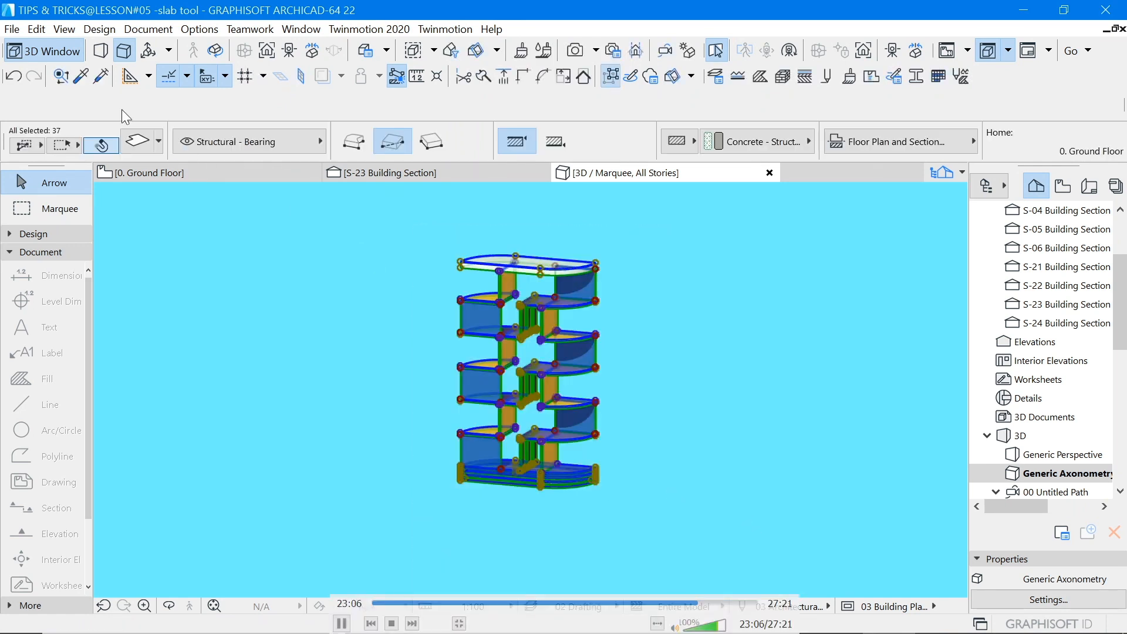
pyautogui.hotkey('ctrl', 't')
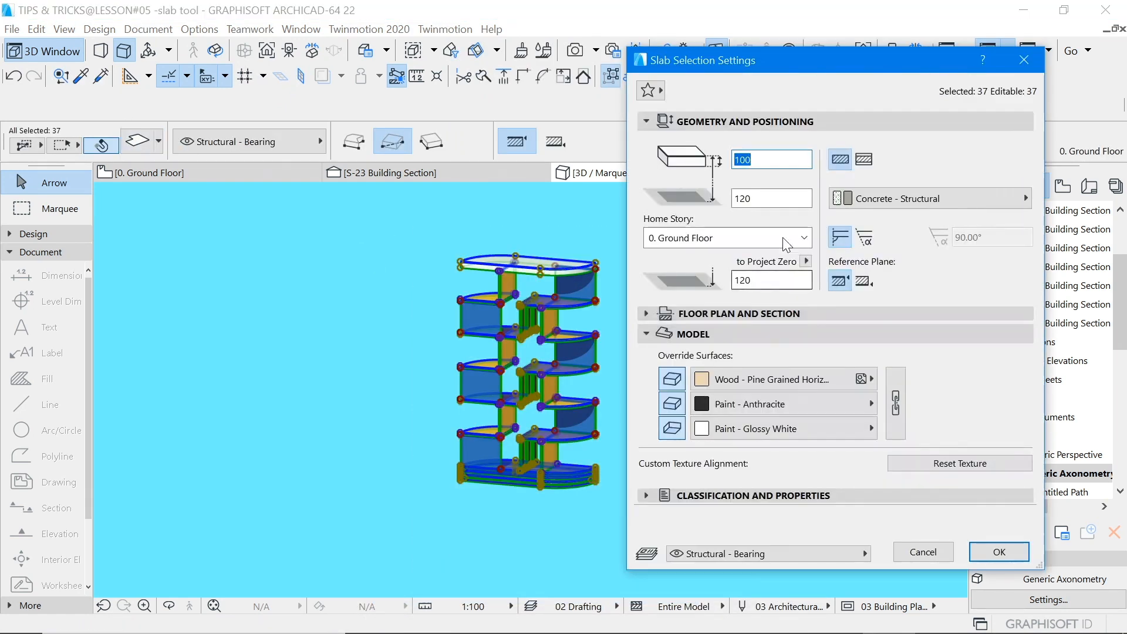
pyautogui.click(737, 311)
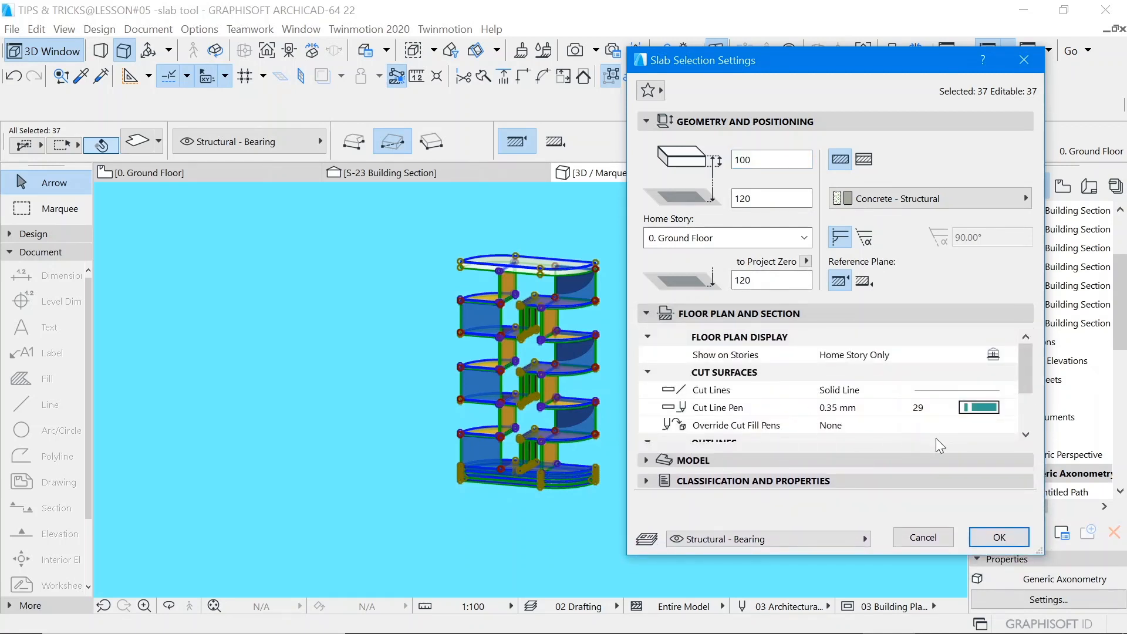
pyautogui.click(996, 412)
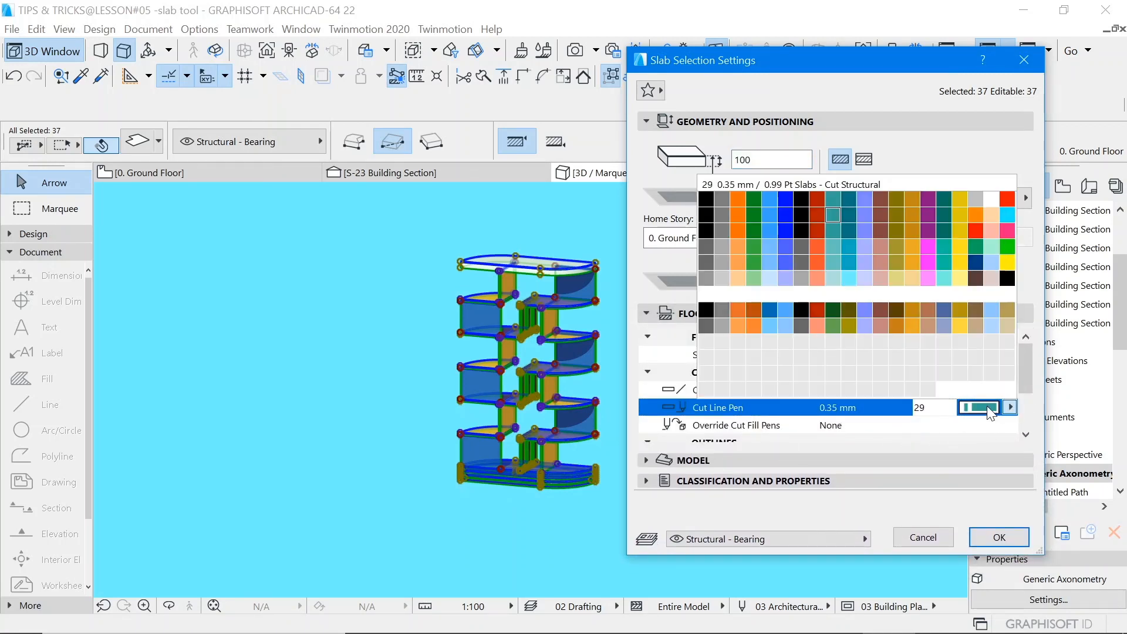
pyautogui.click(722, 277)
pyautogui.scroll(-4, 944, 371)
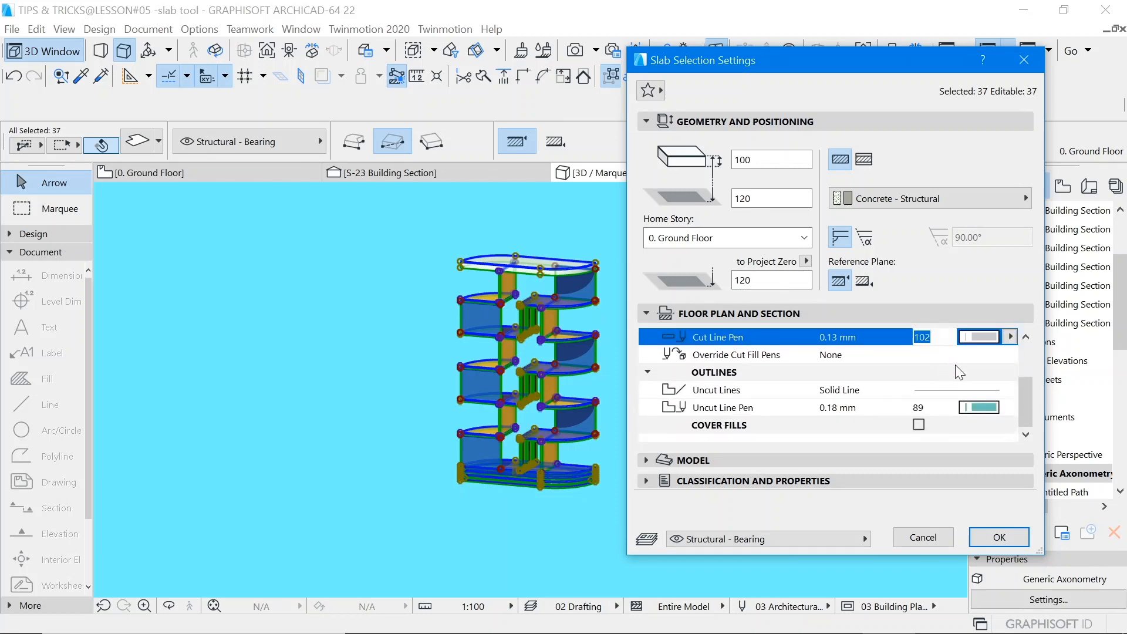
pyautogui.click(979, 407)
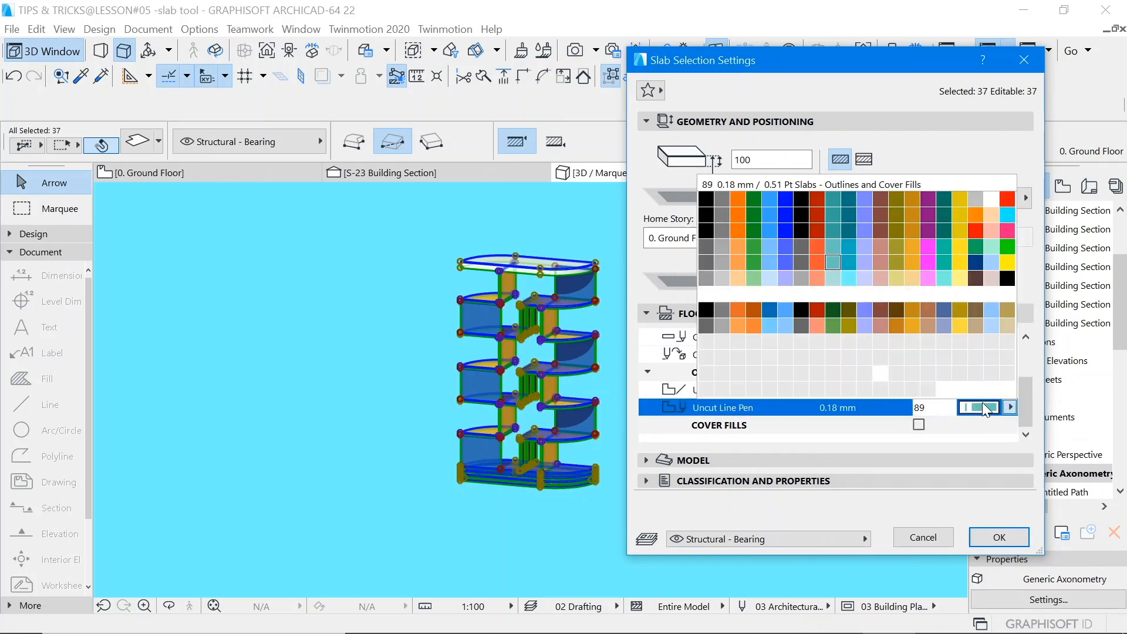
pyautogui.click(722, 278)
pyautogui.click(999, 538)
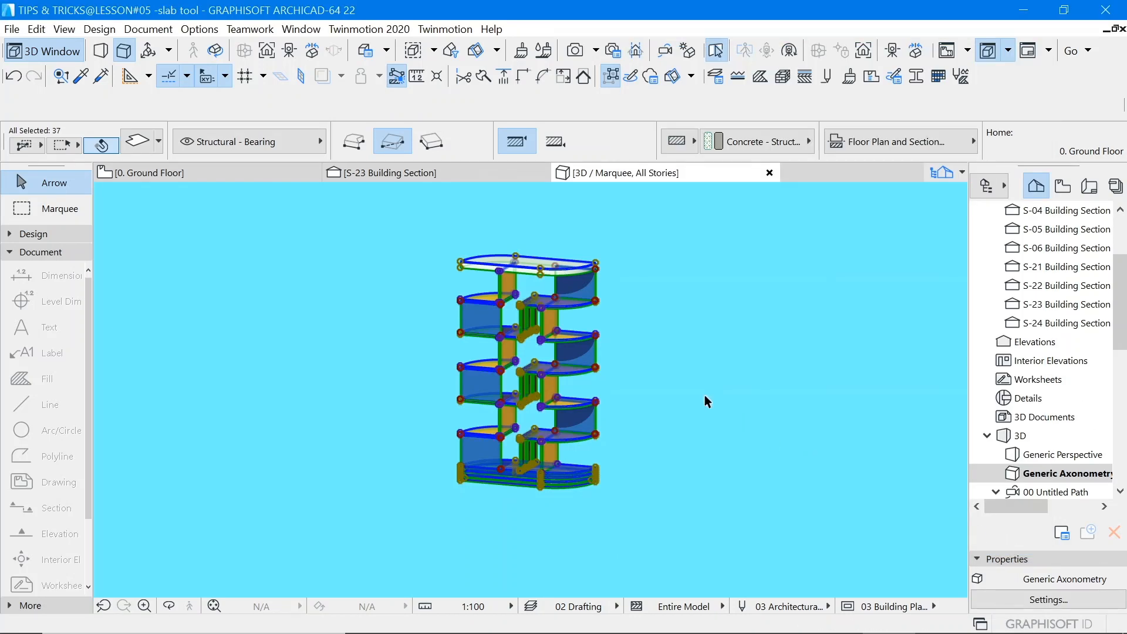
pyautogui.click(671, 370)
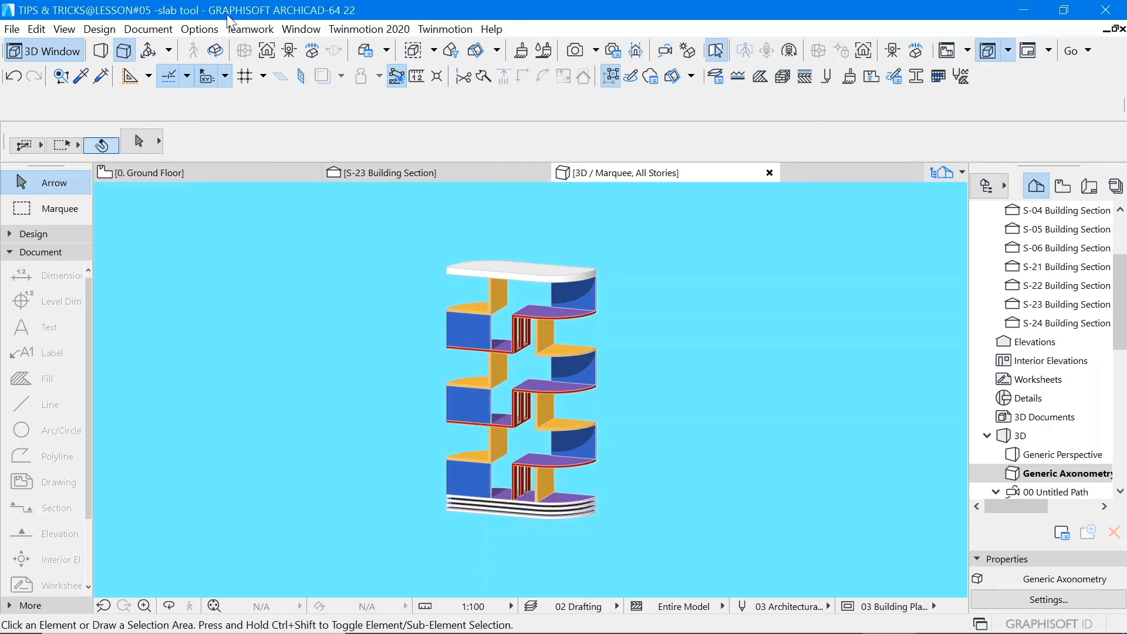
# Step: Examine the shelf unit's coloured surfaces and outlines from all sides
pyautogui.click(216, 51)
pyautogui.moveTo(339, 414); pyautogui.dragTo(749, 415)
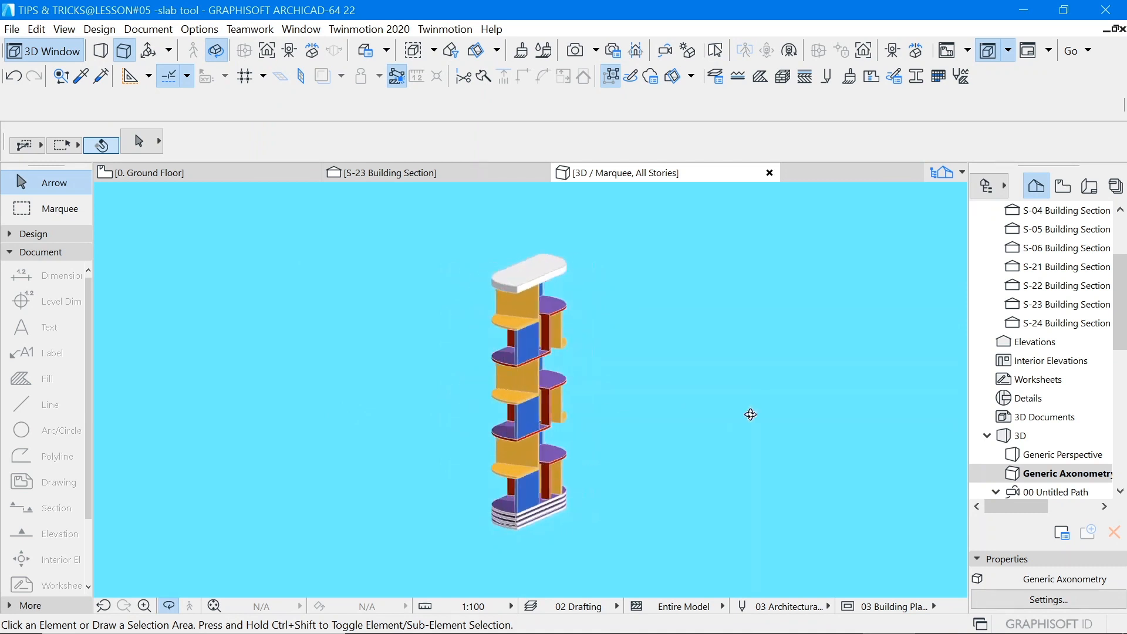
pyautogui.moveTo(370, 417); pyautogui.dragTo(573, 410)
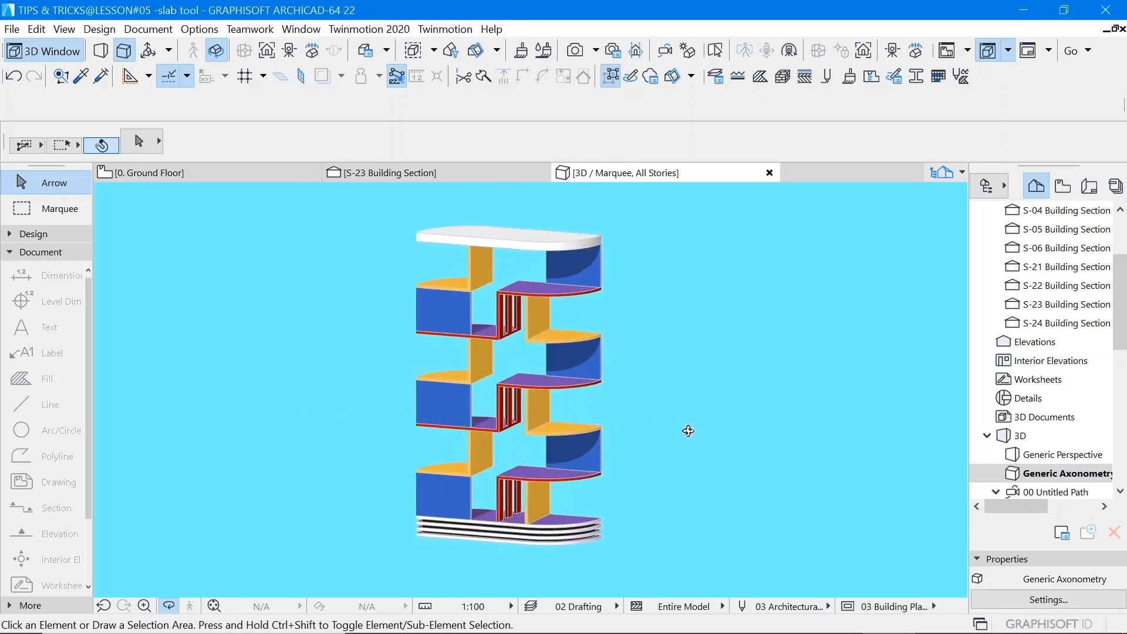
pyautogui.moveTo(688, 430)
pyautogui.mouseDown()
pyautogui.moveTo(395, 422)
pyautogui.moveTo(737, 423)
pyautogui.moveTo(335, 417)
pyautogui.moveTo(777, 420)
pyautogui.moveTo(709, 438)
pyautogui.mouseUp()
pyautogui.moveTo(777, 450); pyautogui.dragTo(588, 435)
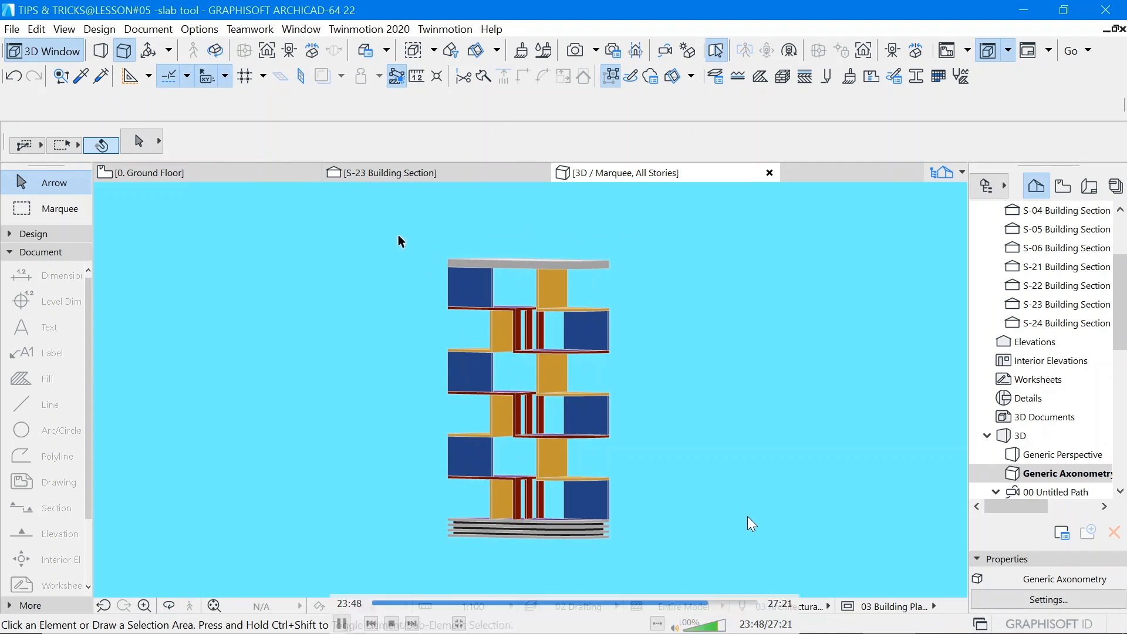
# Step: Select all slabs of the shelf unit and set the 3D parallel projection to Top view with a camera azimuth of 90°
pyautogui.moveTo(399, 233); pyautogui.dragTo(505, 351)
pyautogui.moveTo(751, 524); pyautogui.dragTo(649, 545)
pyautogui.click(663, 555)
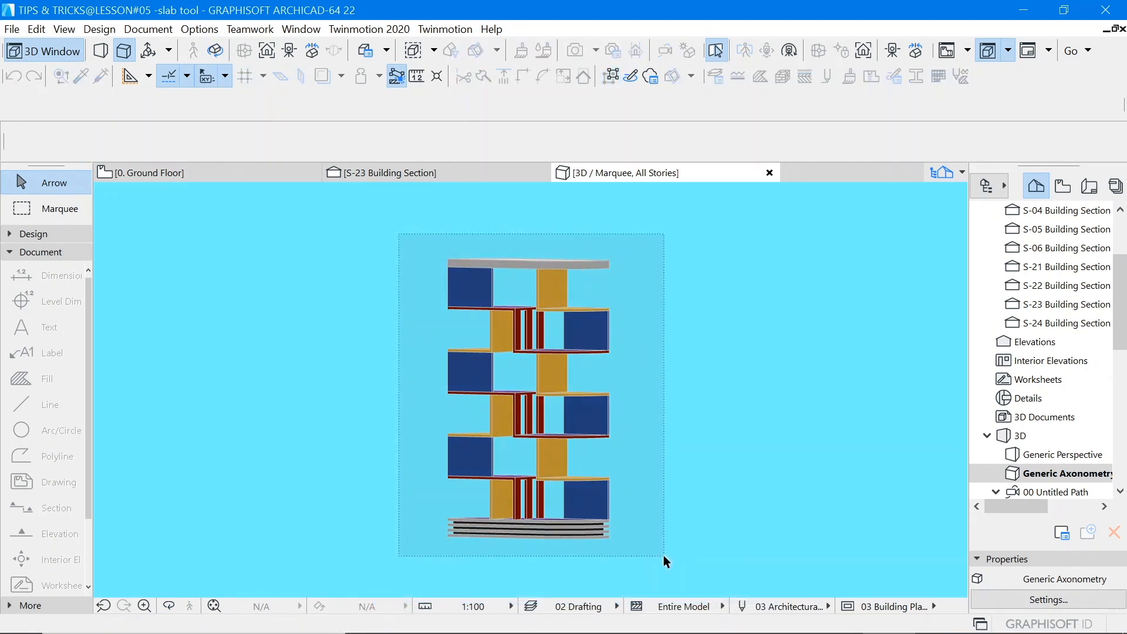
pyautogui.click(147, 52)
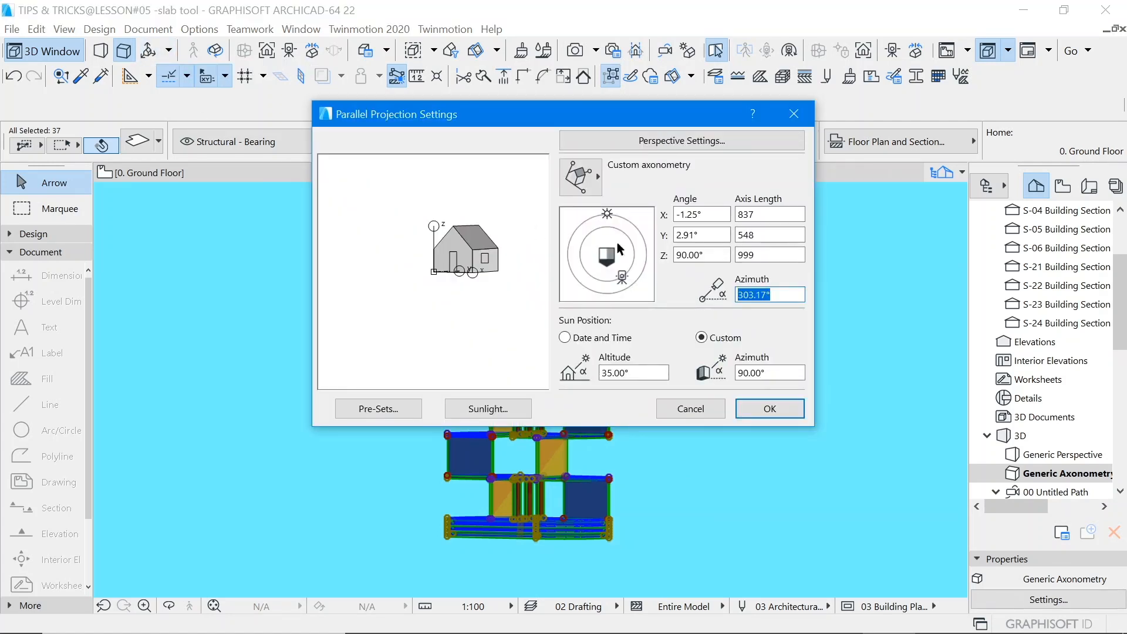
pyautogui.click(686, 143)
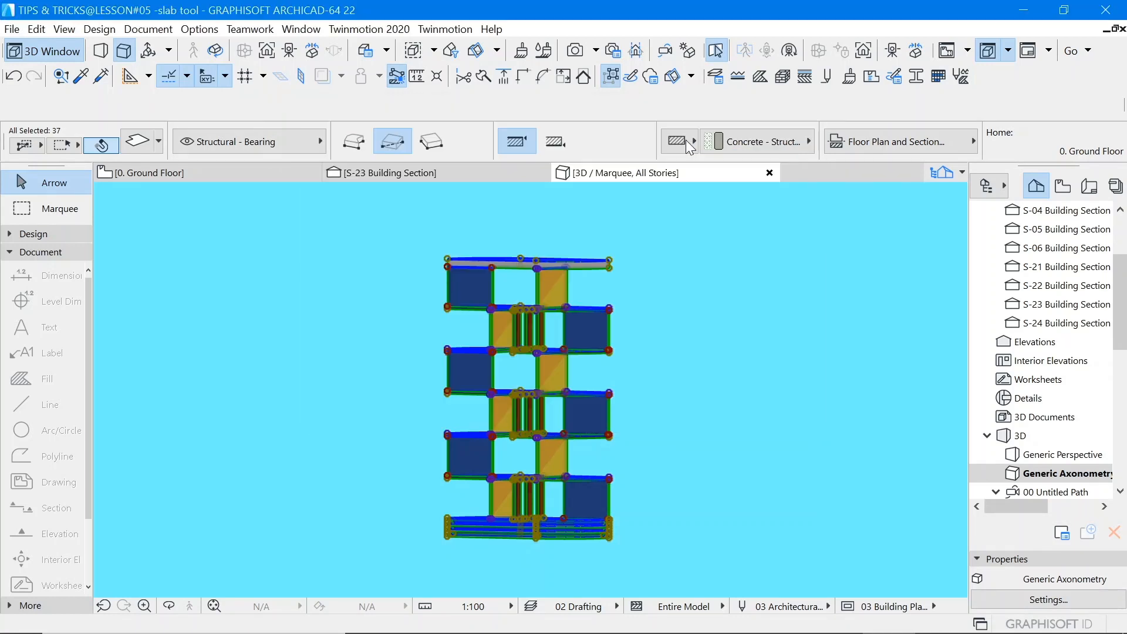
pyautogui.click(671, 139)
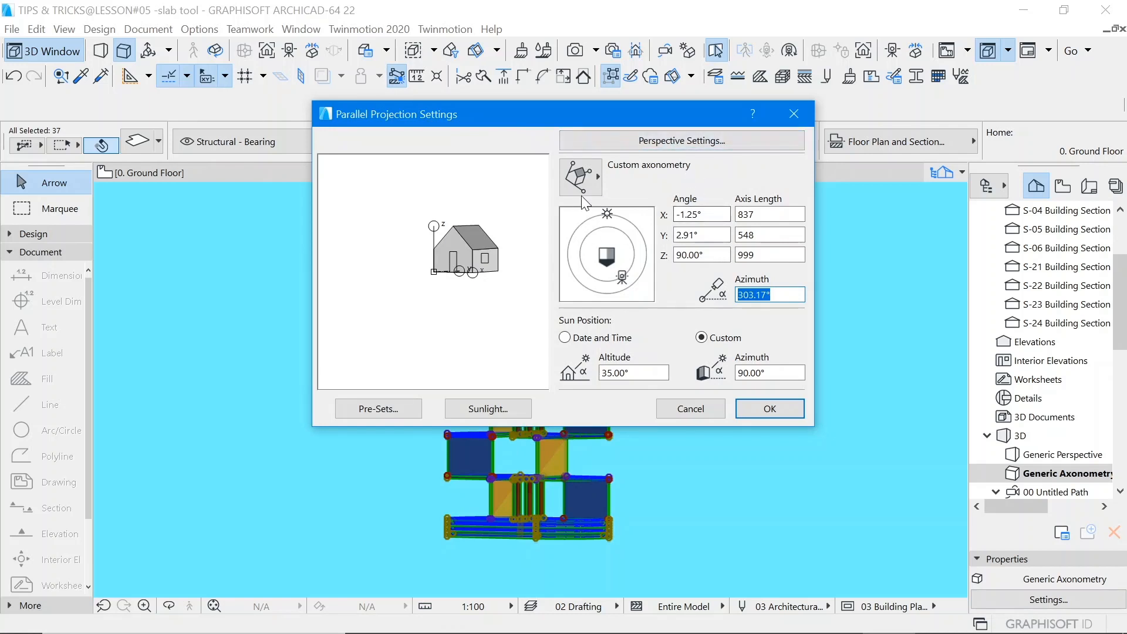
pyautogui.click(583, 176)
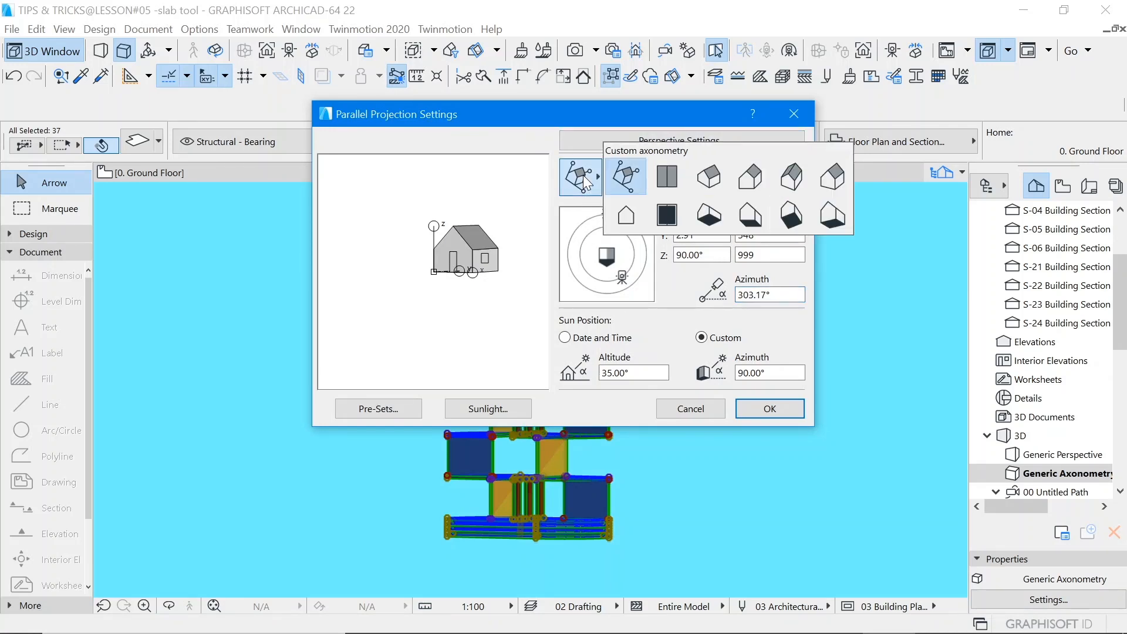
pyautogui.click(668, 177)
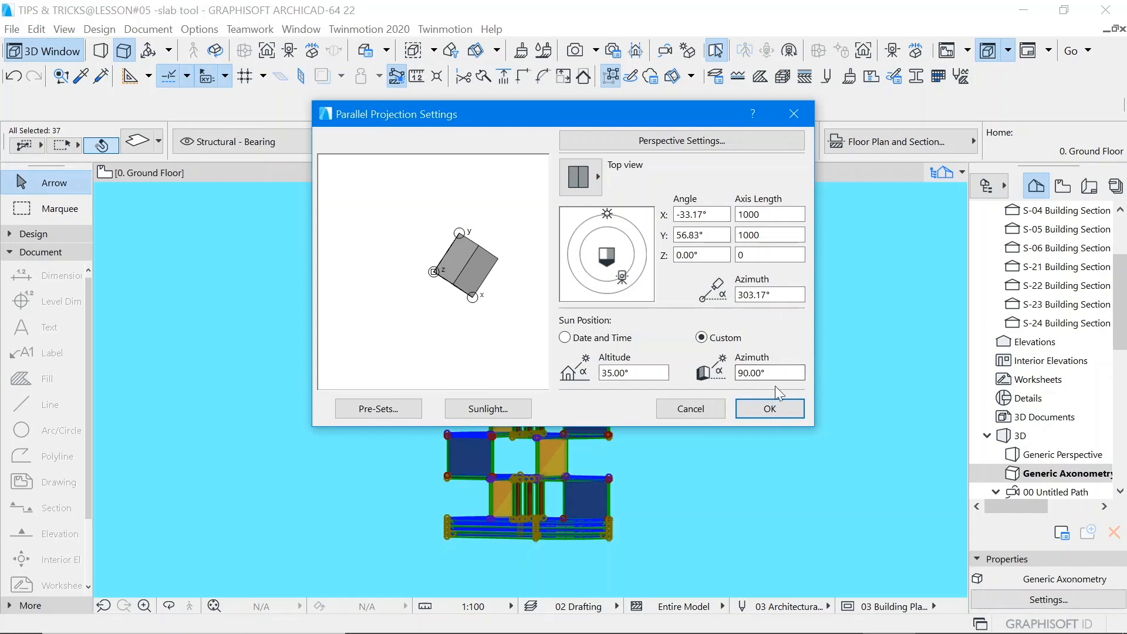
pyautogui.doubleClick(757, 295)
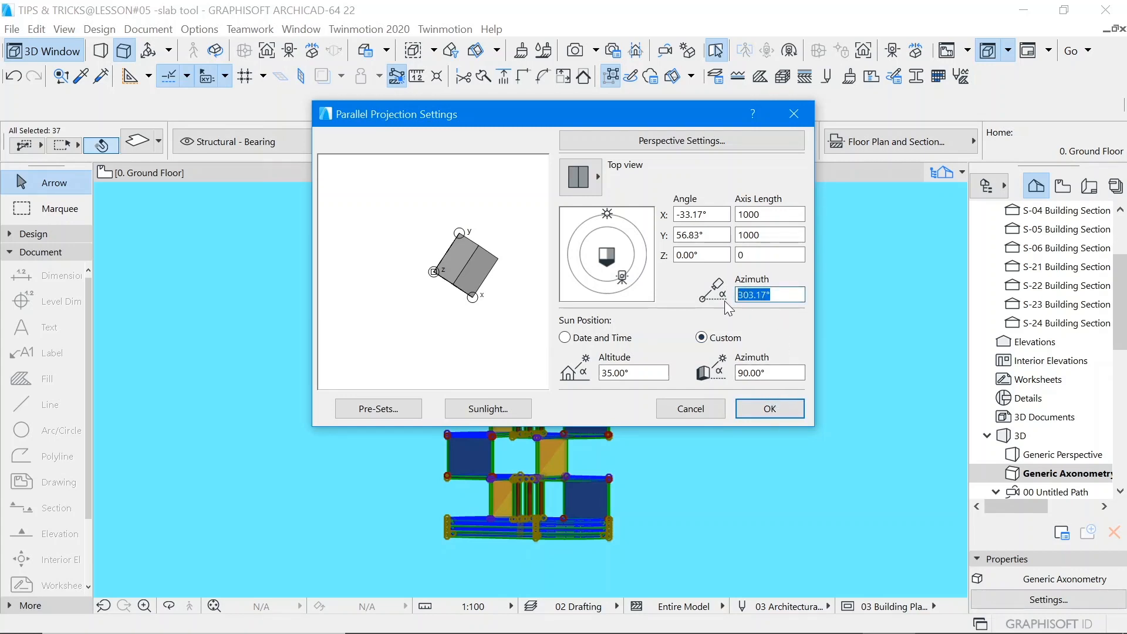
pyautogui.write('90')
pyautogui.click(768, 408)
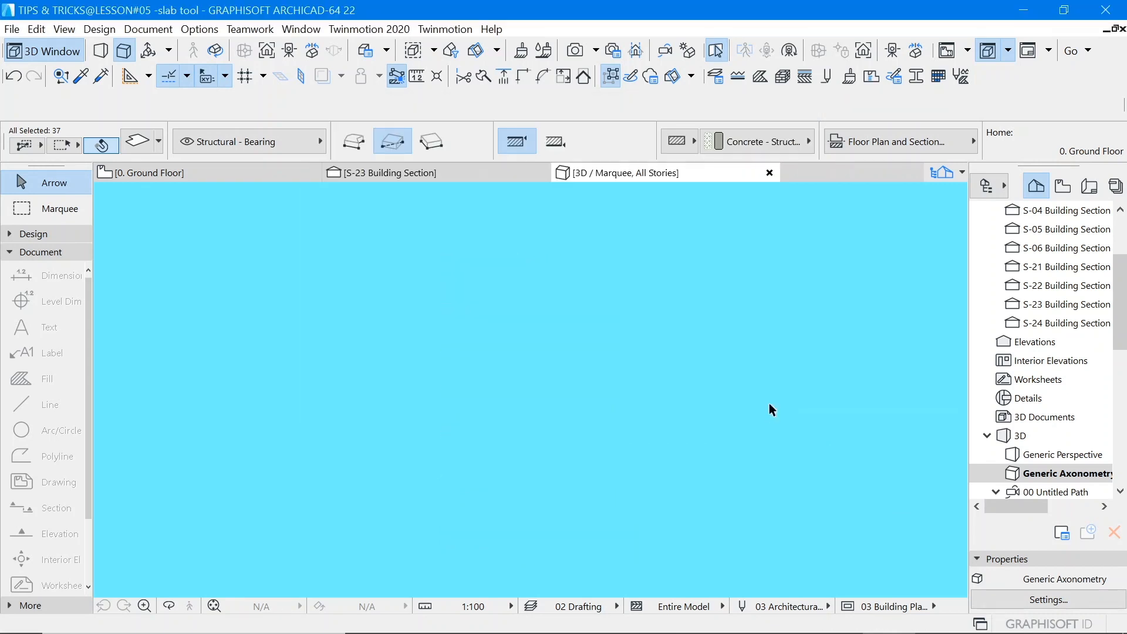
# Step: Try to zoom the 3D top view to the selected slabs
pyautogui.rightClick(543, 313)
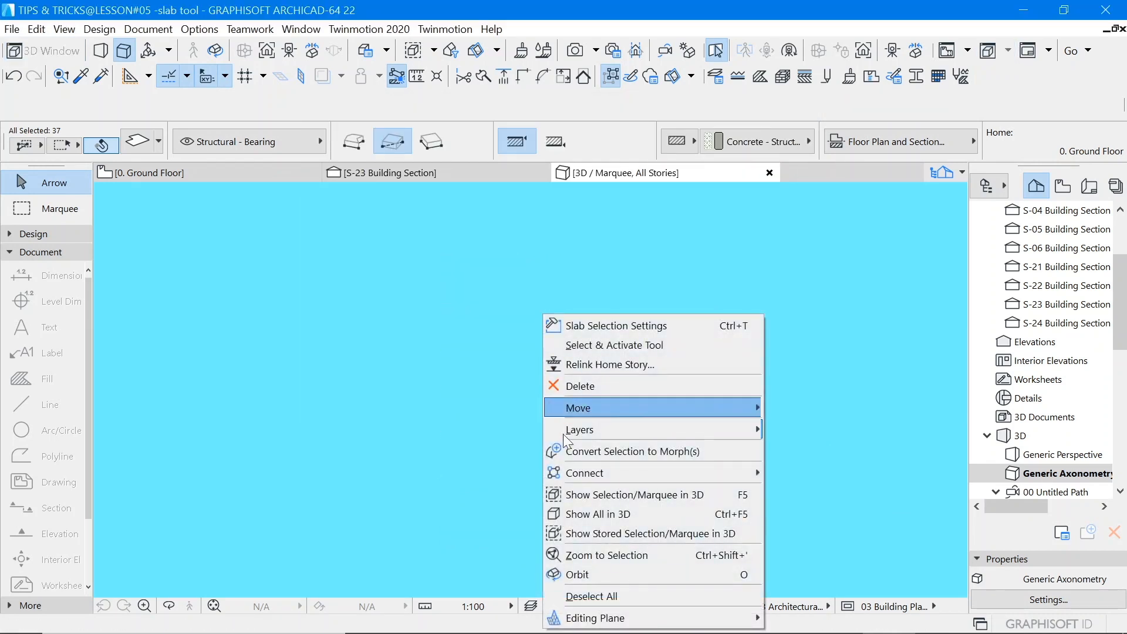
pyautogui.click(590, 552)
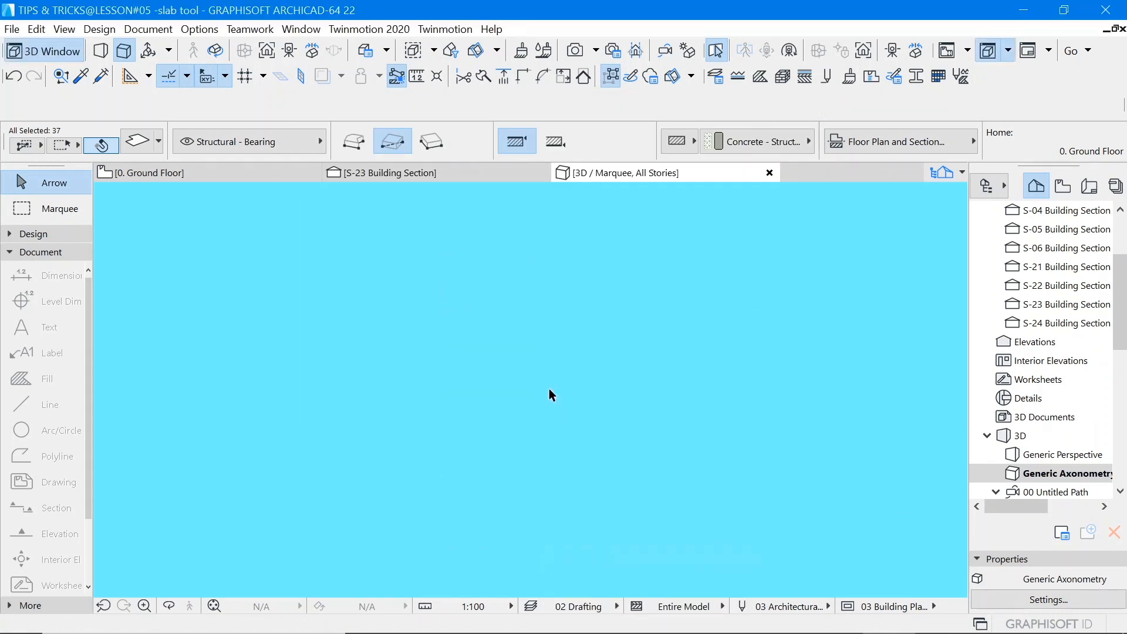
pyautogui.rightClick(542, 358)
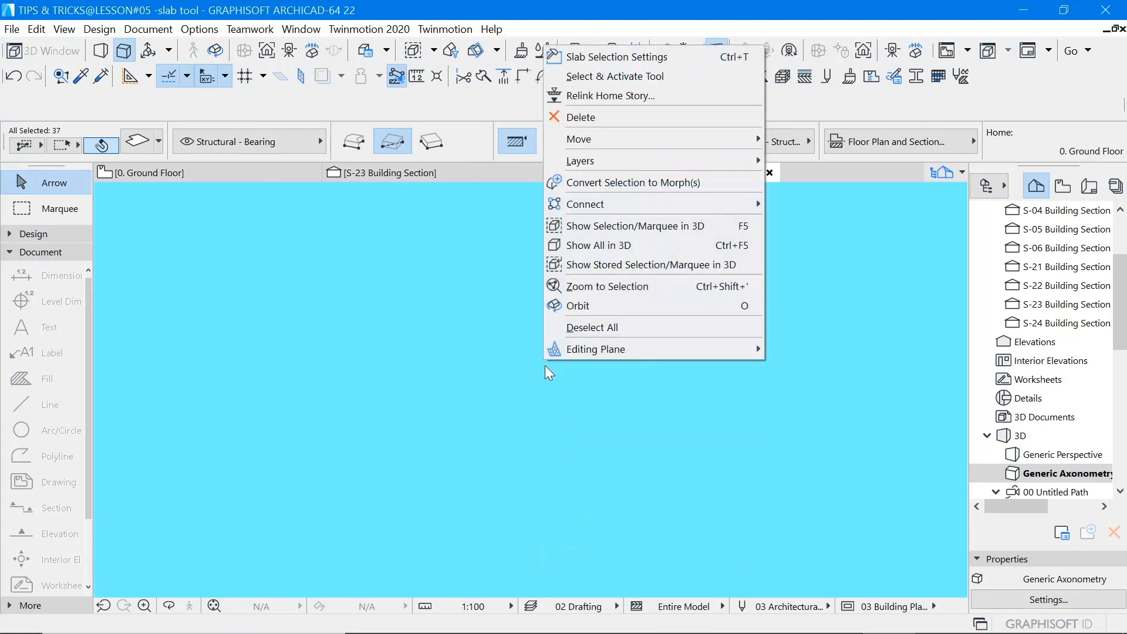
pyautogui.click(600, 286)
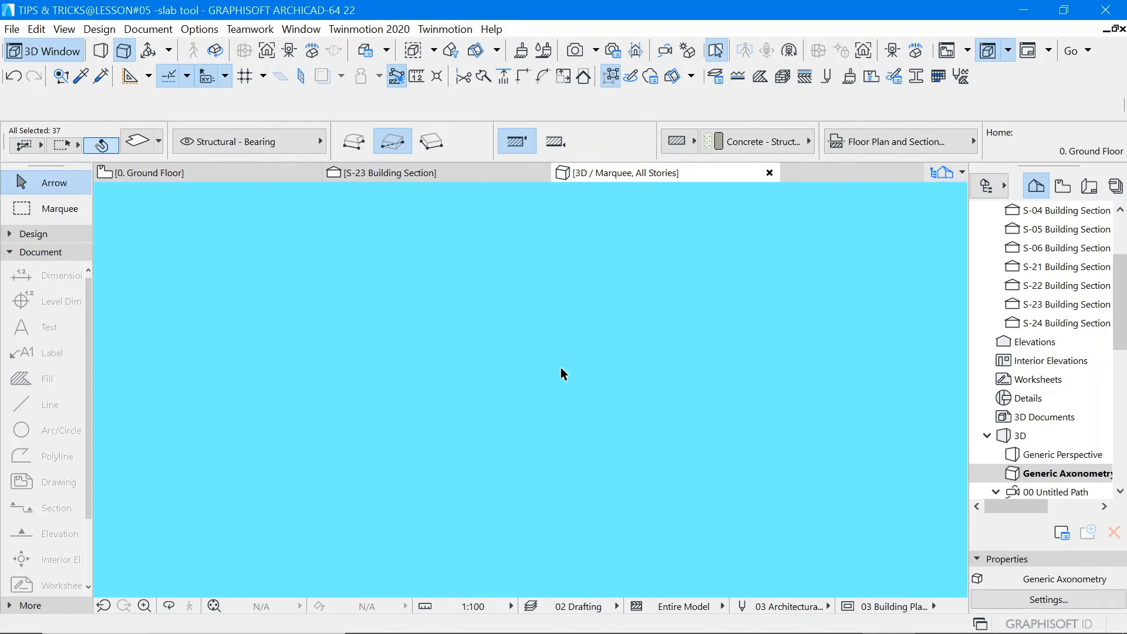
# Step: Replace the Ground Floor plan's marquee with a tighter one around the shelf unit and show it in 3D, fitted to the window
pyautogui.click(188, 172)
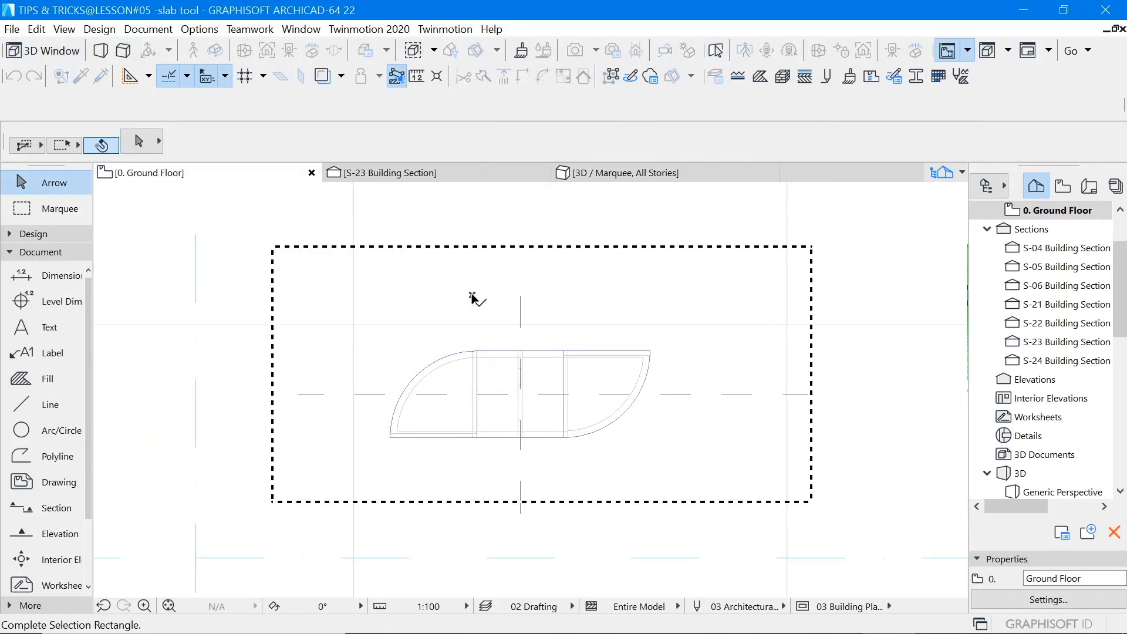
pyautogui.press('Escape')
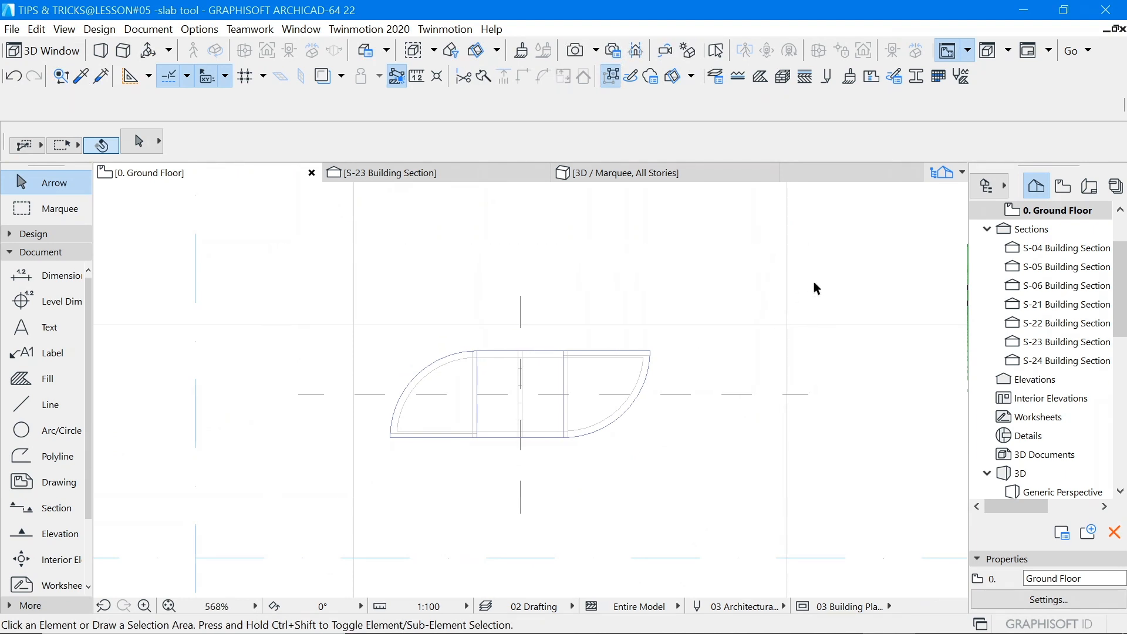
pyautogui.click(23, 209)
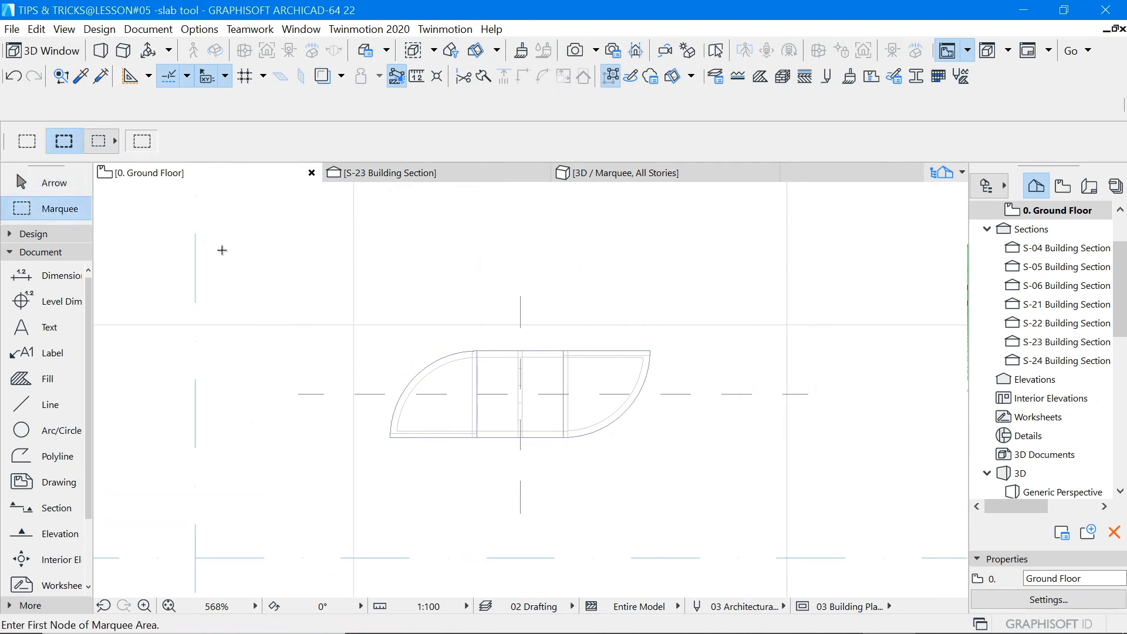
pyautogui.click(327, 282)
pyautogui.click(706, 485)
pyautogui.rightClick(875, 253)
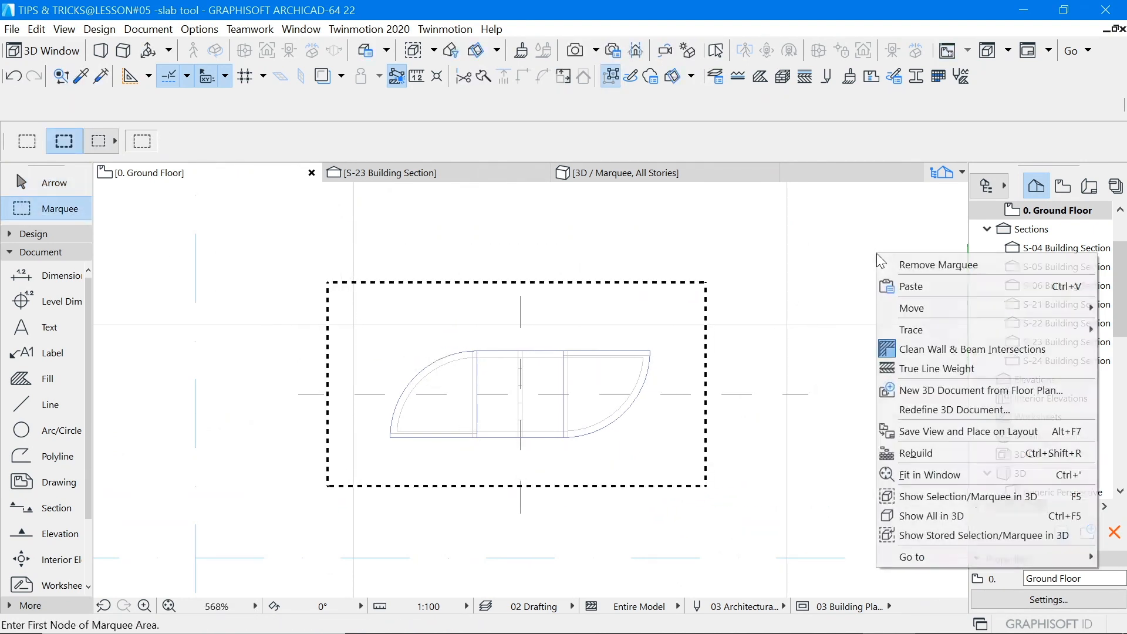
pyautogui.click(959, 496)
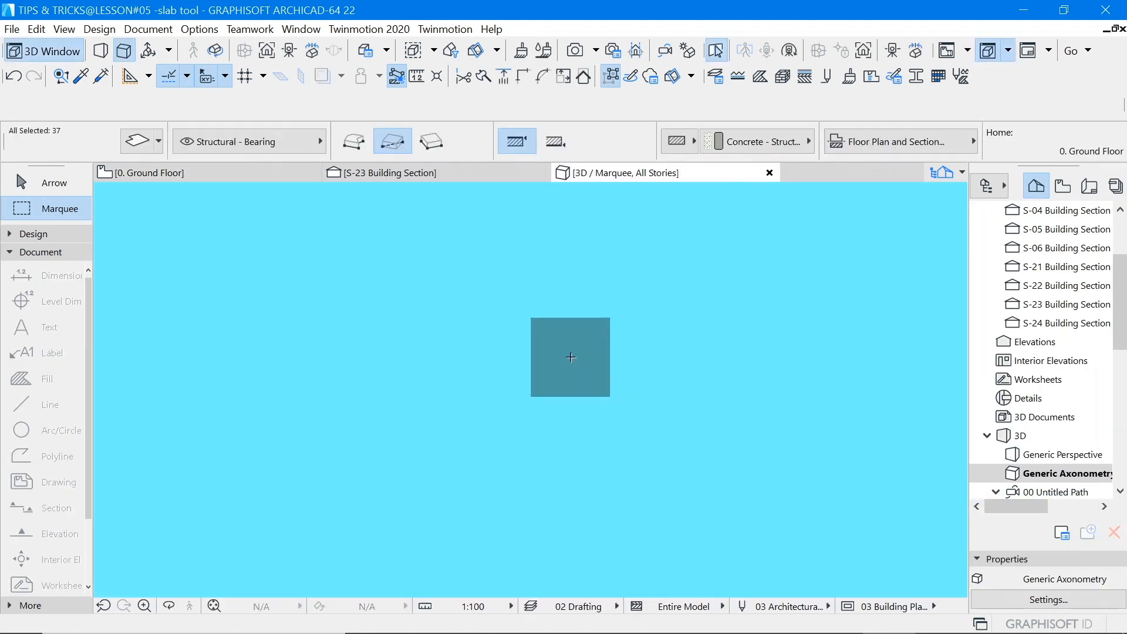
pyautogui.rightClick(571, 357)
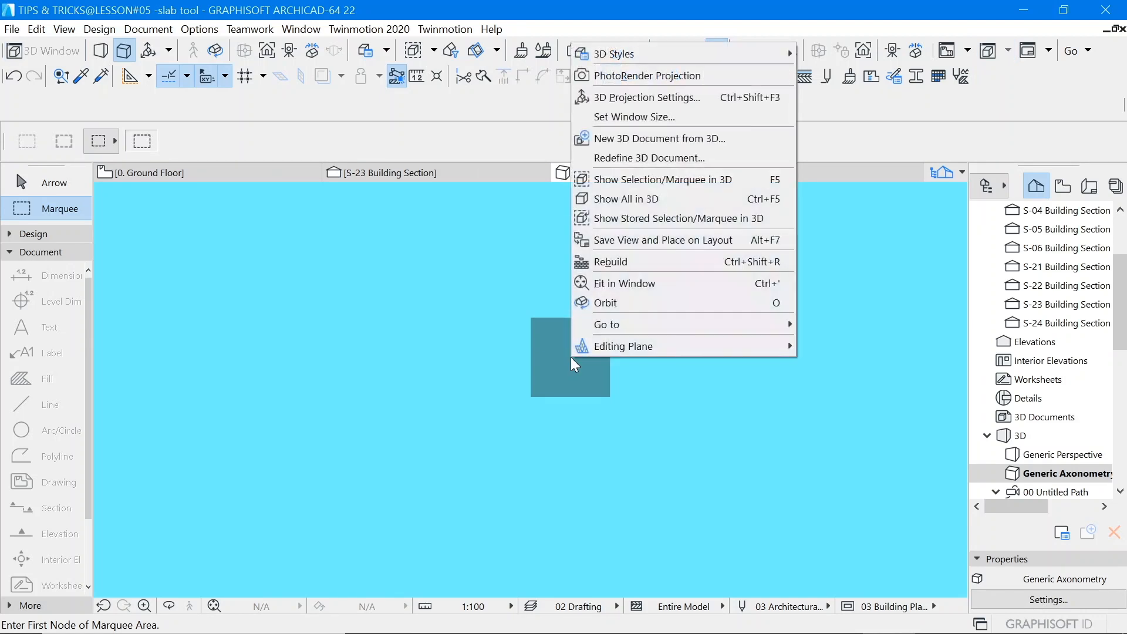
pyautogui.click(611, 281)
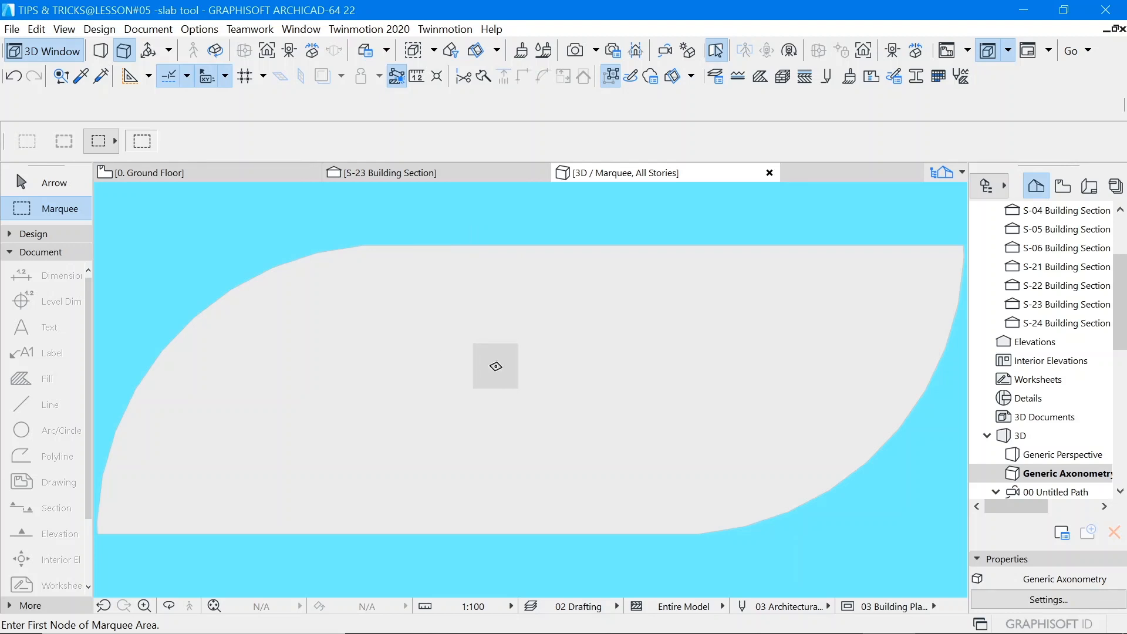
pyautogui.scroll(-1, 495, 368)
pyautogui.scroll(-1, 494, 369)
# Step: Select all the shelf unit's slabs in the 3D top view and start saving the selection as a library object, accepting the current floor plan view
pyautogui.click(50, 183)
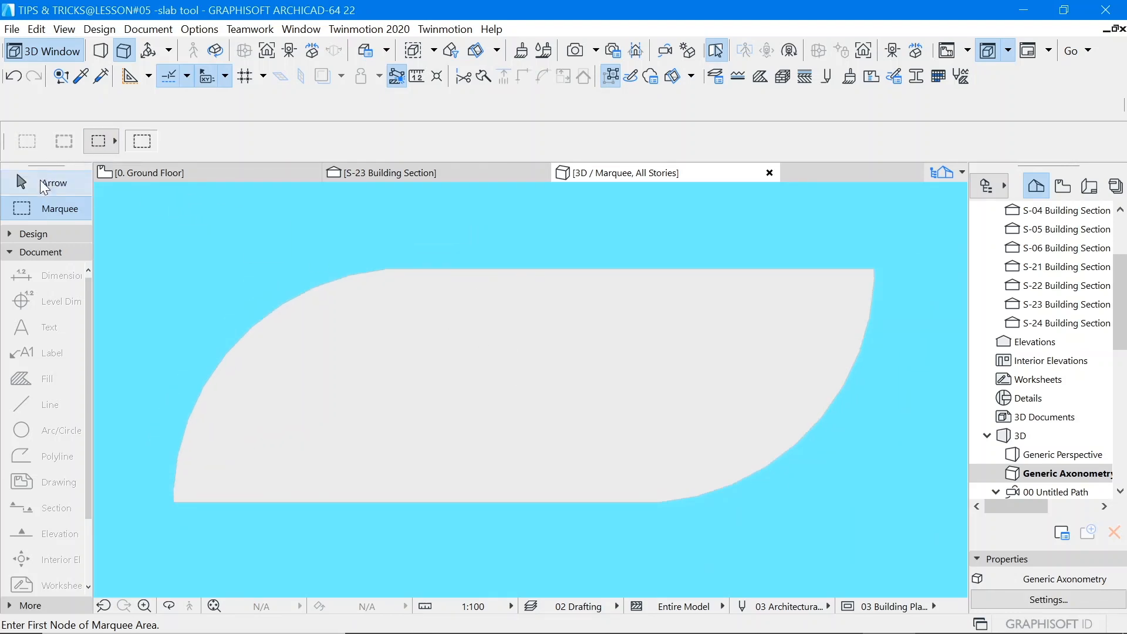
pyautogui.click(162, 232)
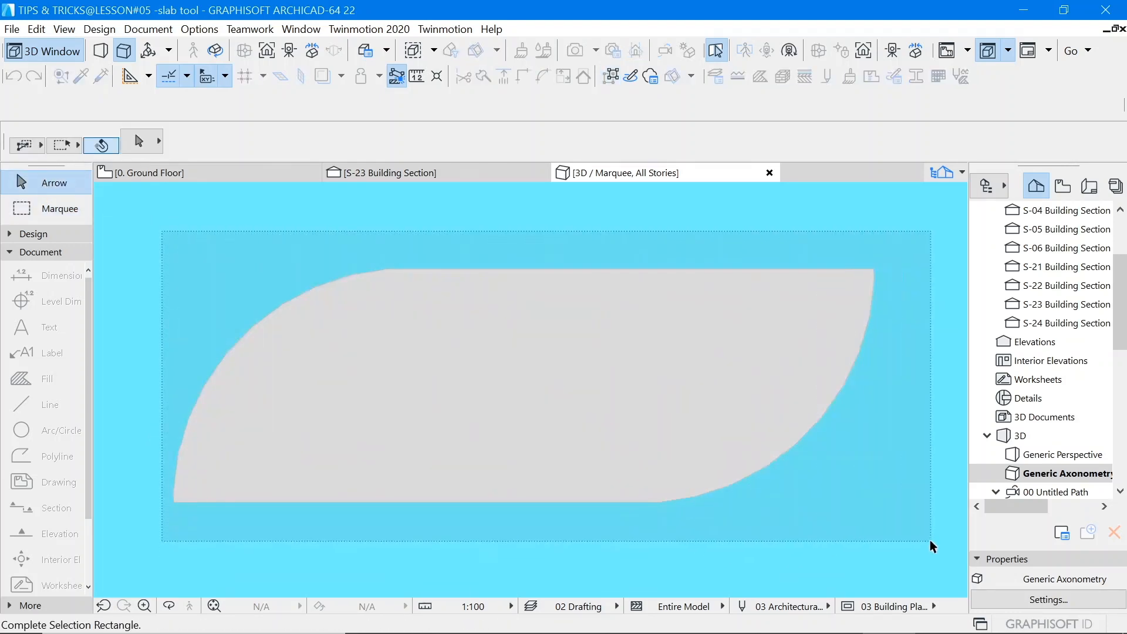
pyautogui.click(922, 545)
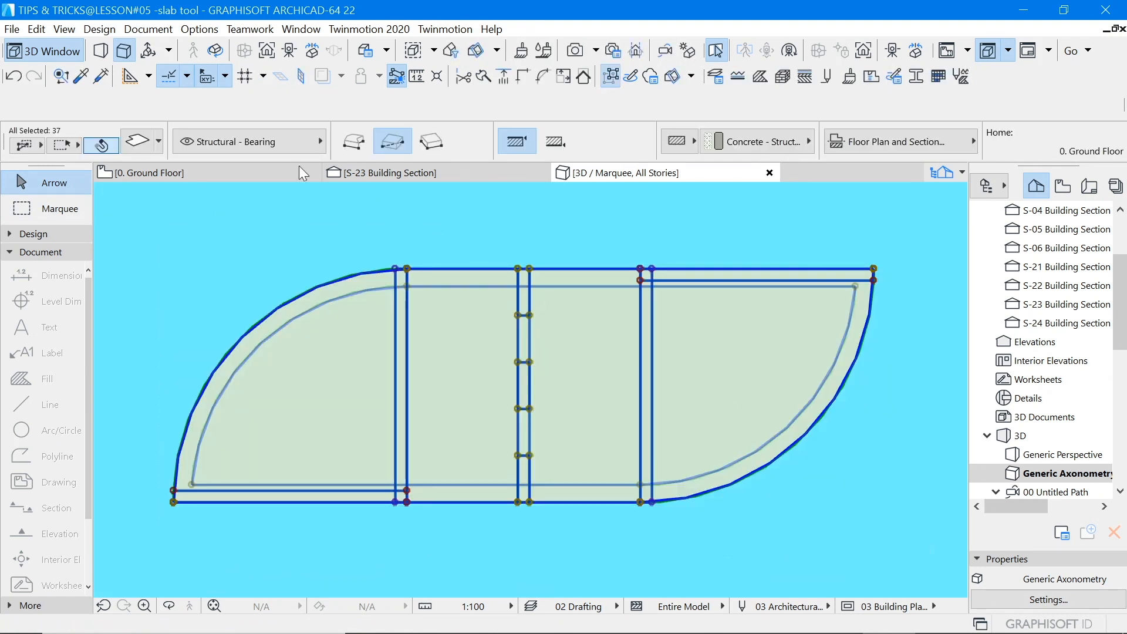
pyautogui.click(12, 29)
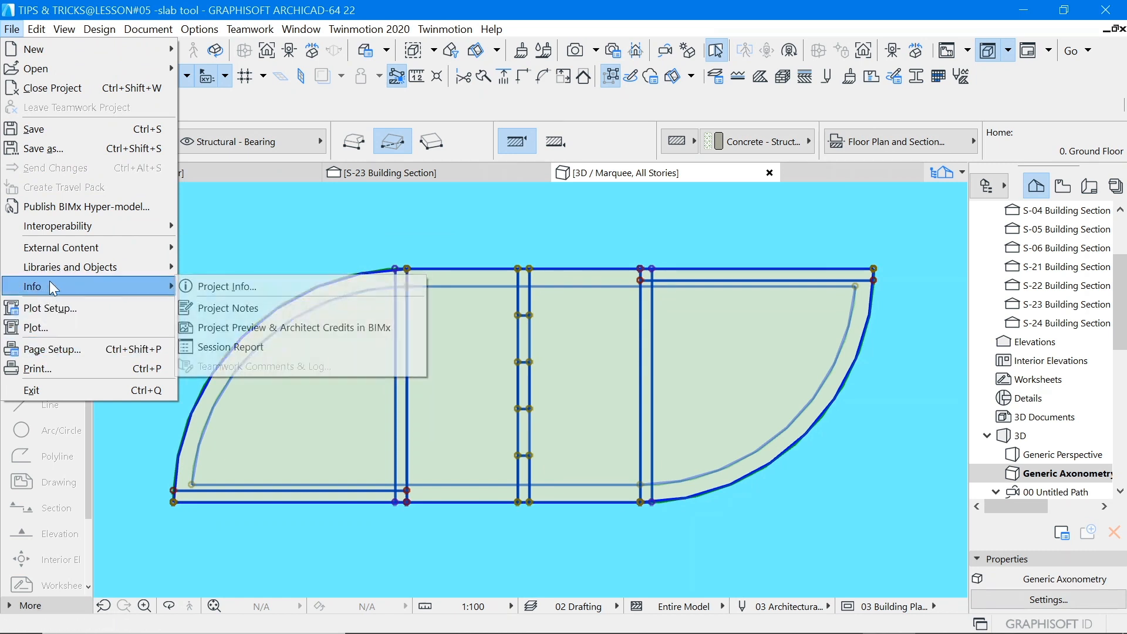
pyautogui.moveTo(51, 272)
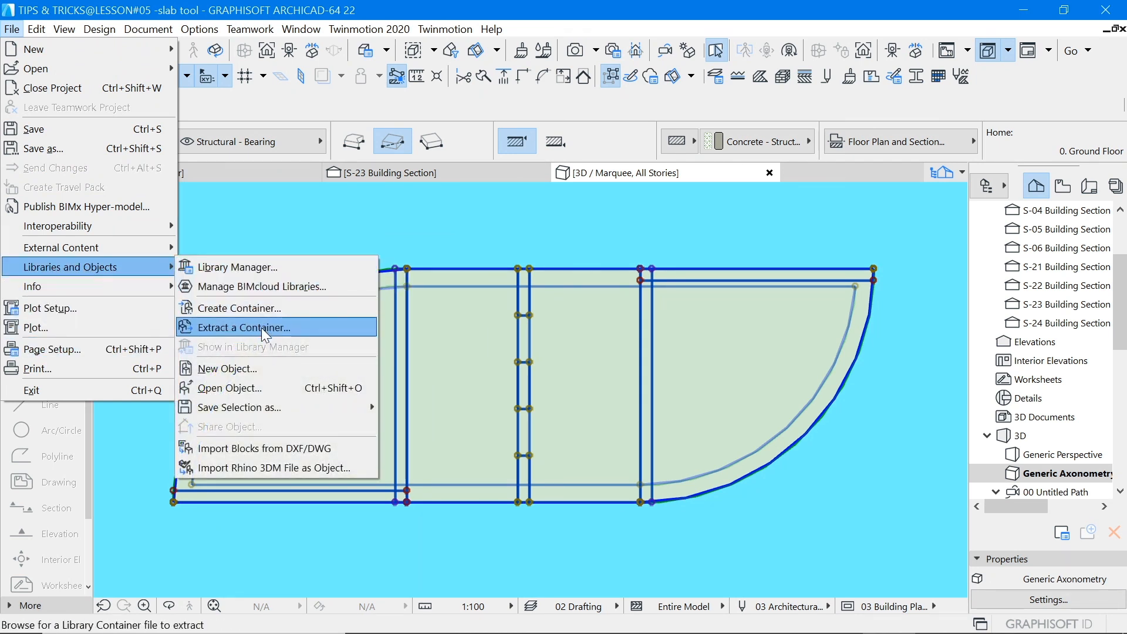
pyautogui.moveTo(270, 411)
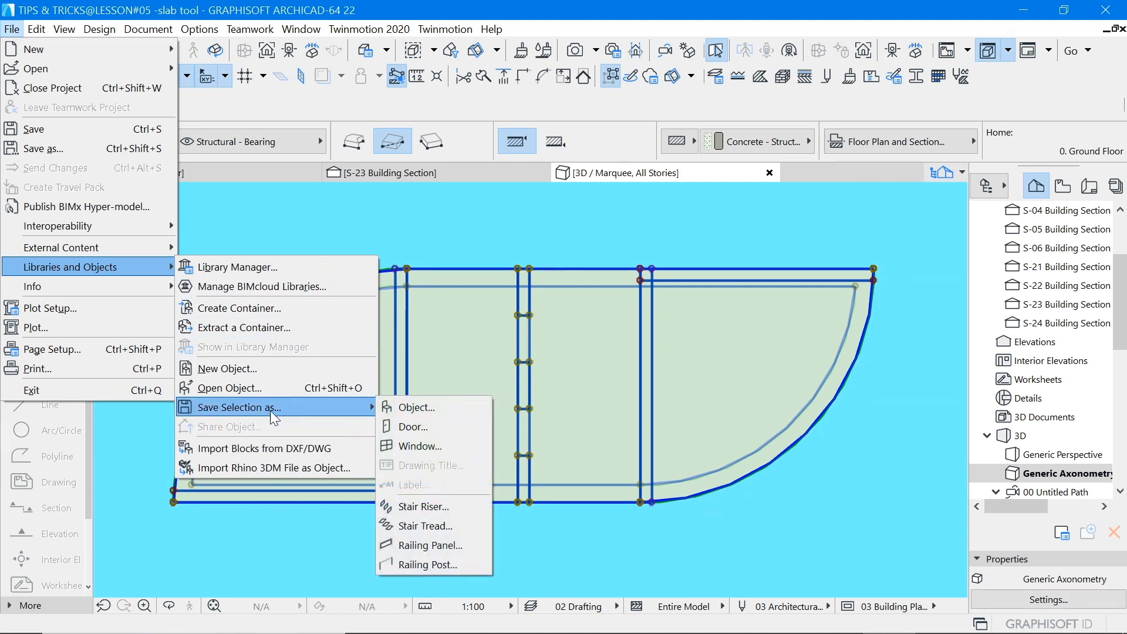
pyautogui.click(439, 406)
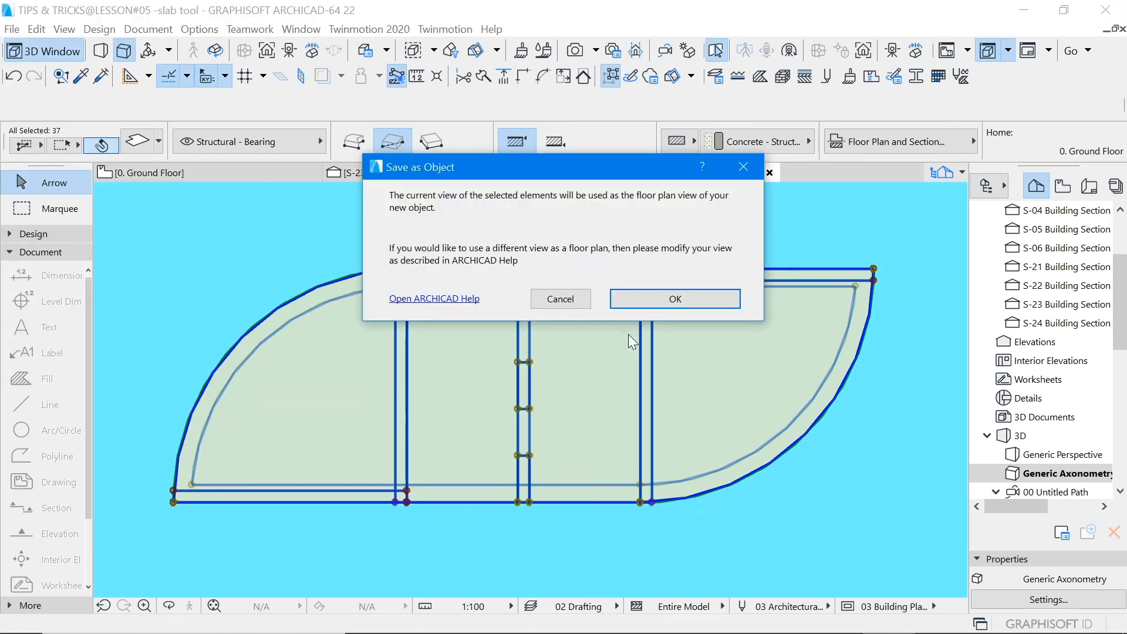
pyautogui.click(697, 298)
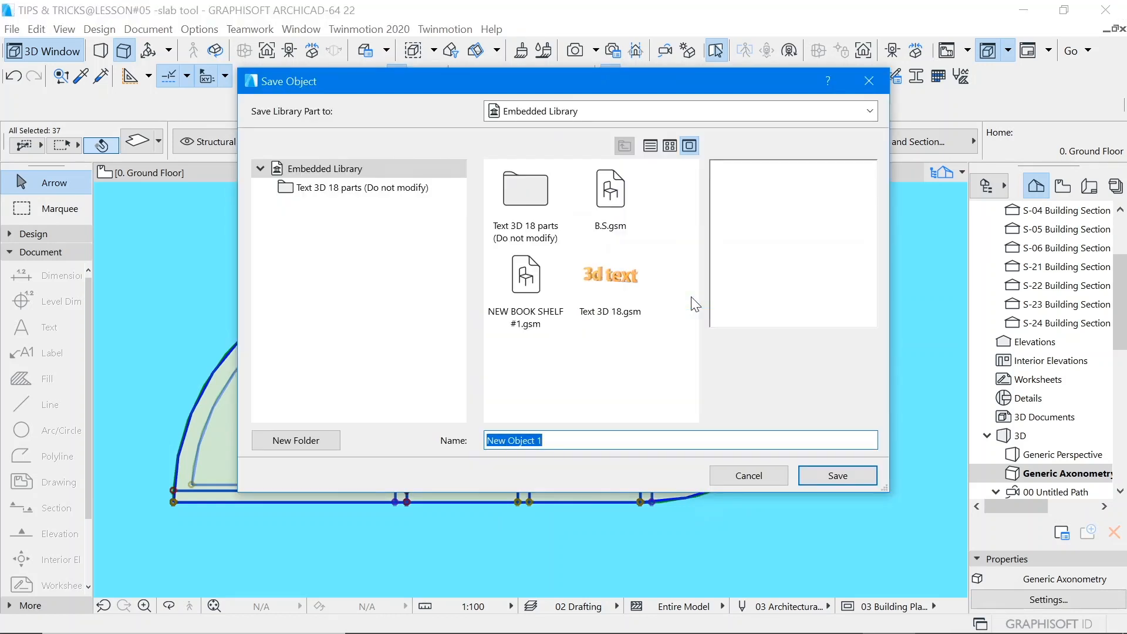
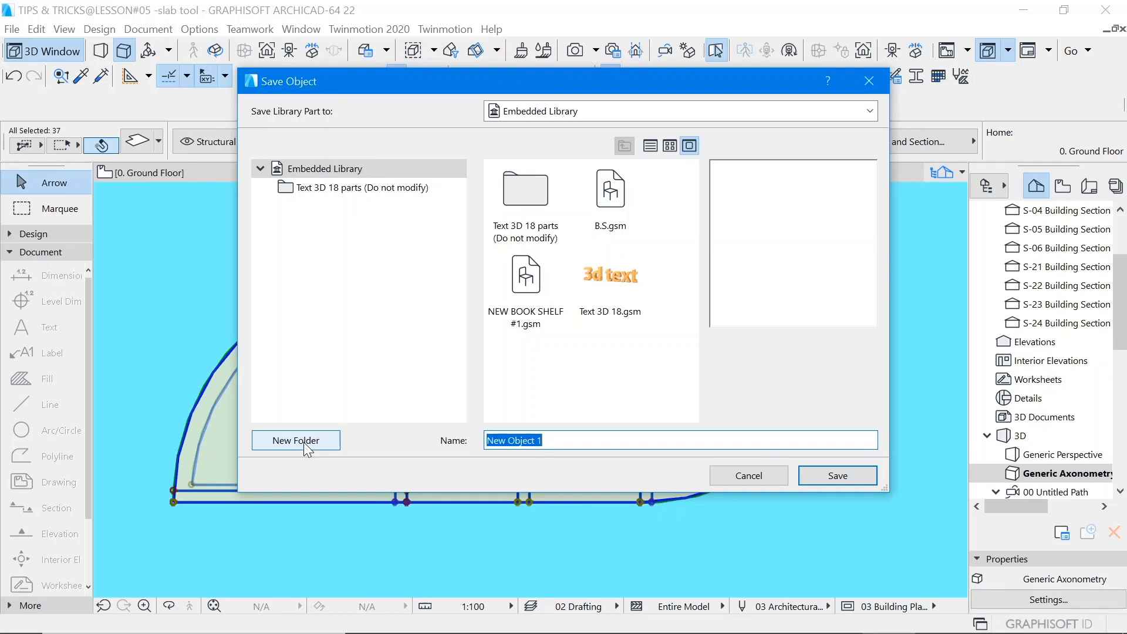
# Step: Save the object as b-shelf in the Embedded Library, keeping its basic surface, line, pen and building material settings
pyautogui.write('n')
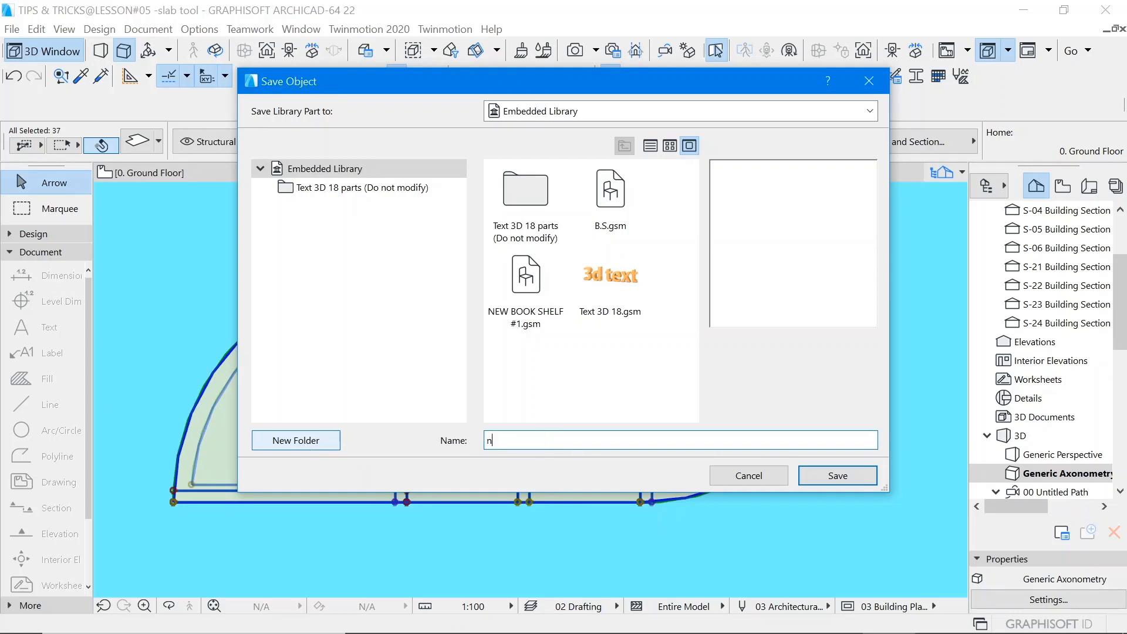
pyautogui.press('BackSpace')
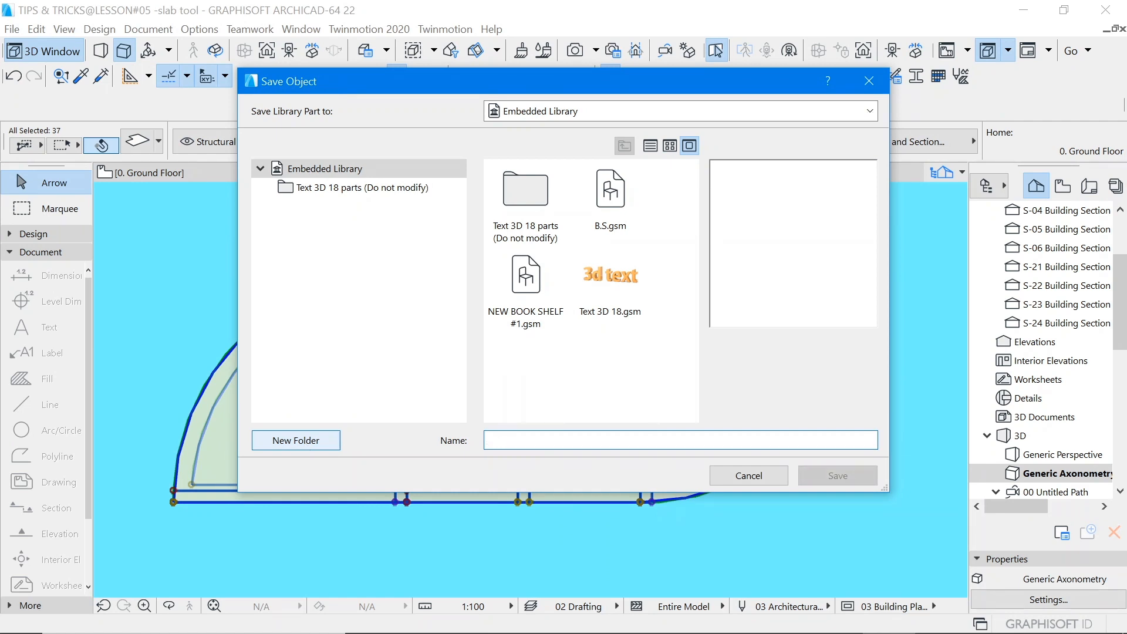
pyautogui.write('b-')
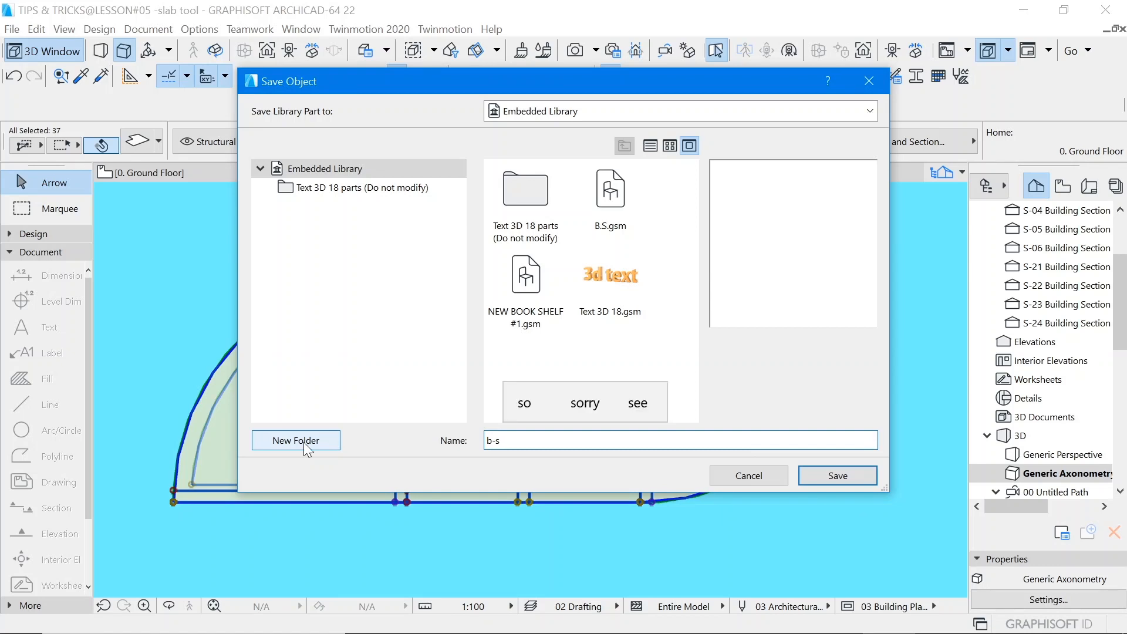
pyautogui.write('shelf')
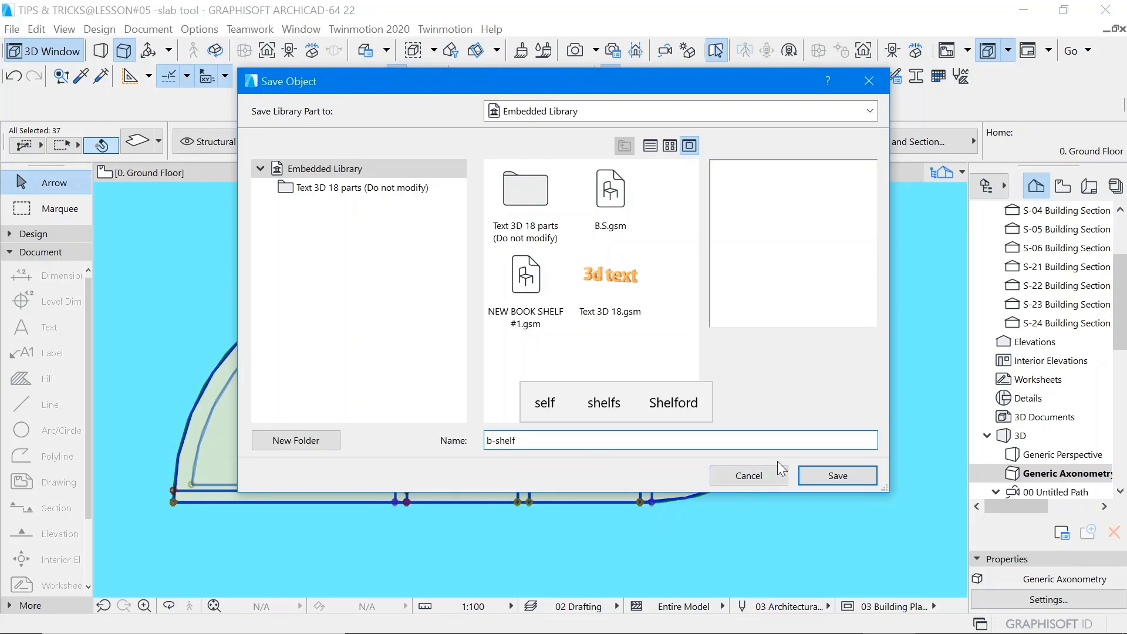
pyautogui.click(848, 474)
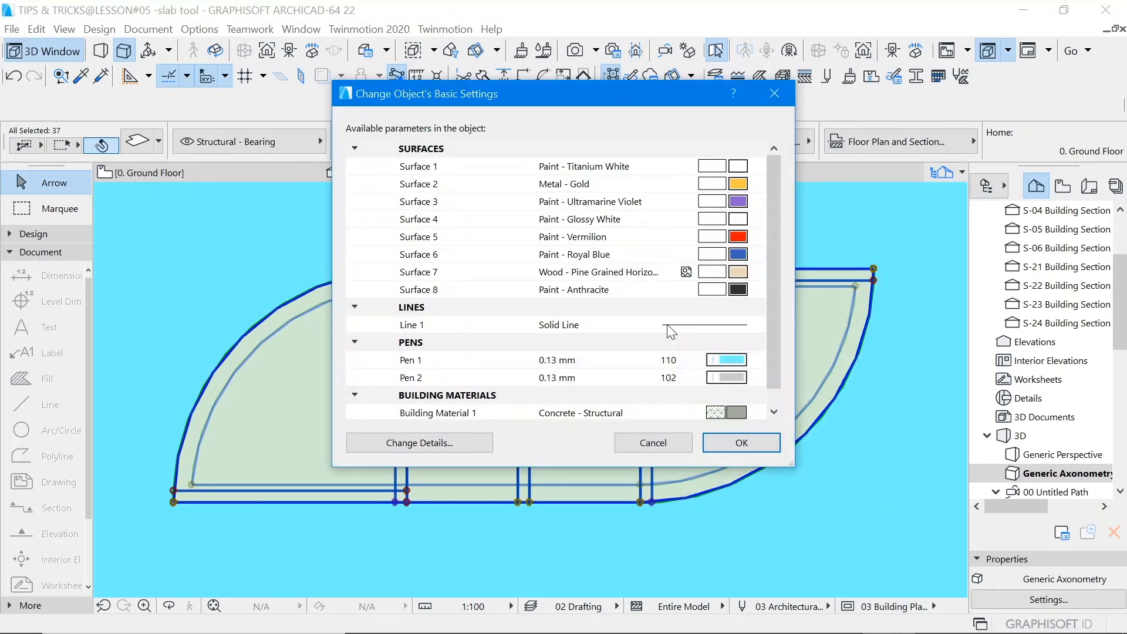
pyautogui.scroll(-1, 777, 178)
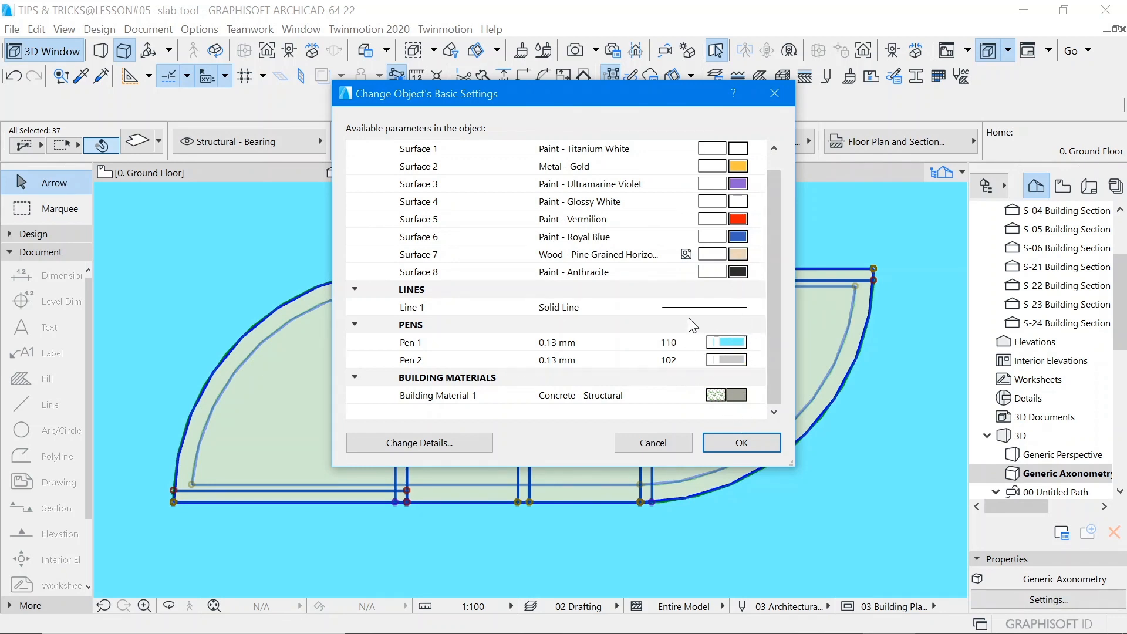
pyautogui.scroll(1, 693, 311)
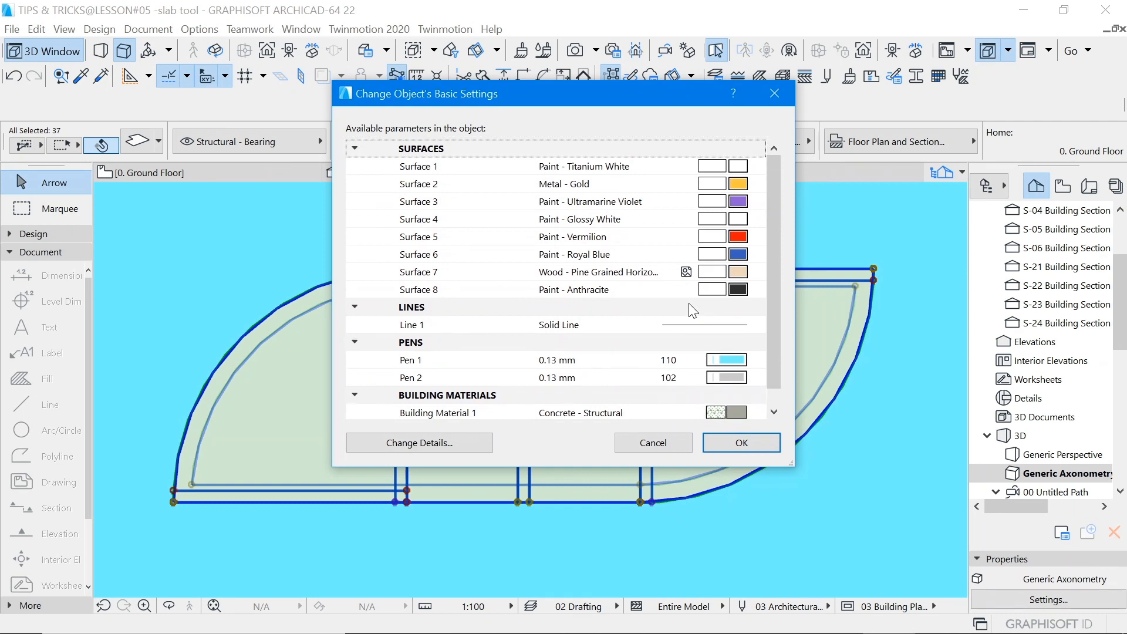
pyautogui.click(741, 444)
pyautogui.click(770, 485)
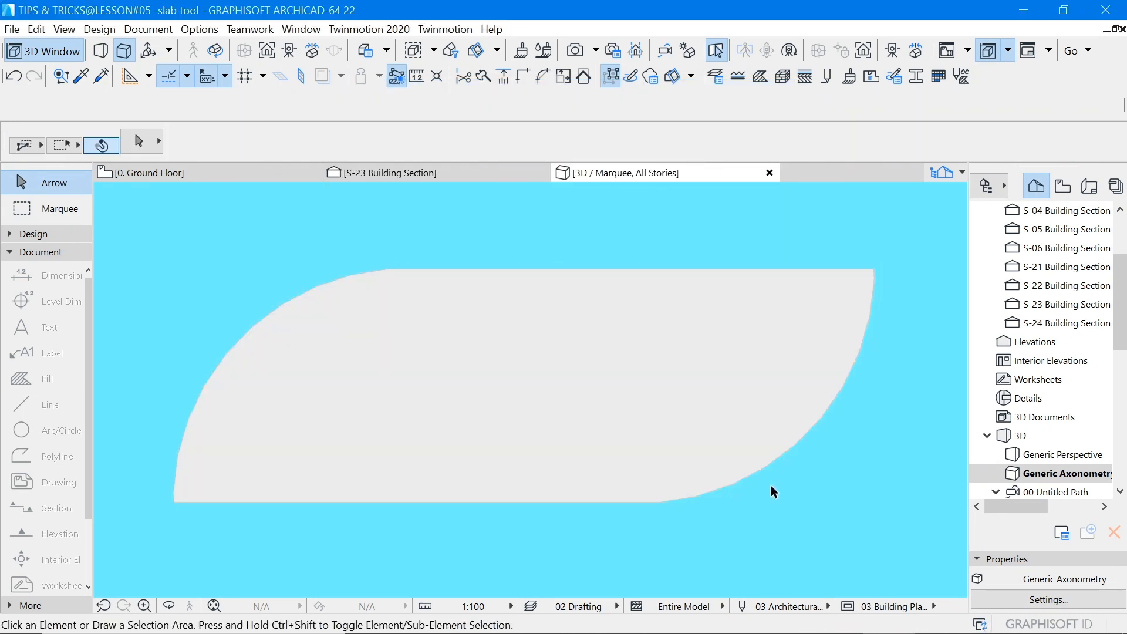
# Step: Place the b-shelf object on the Ground Floor plan, just below the original slab-built shelf unit and its section markers
pyautogui.click(148, 175)
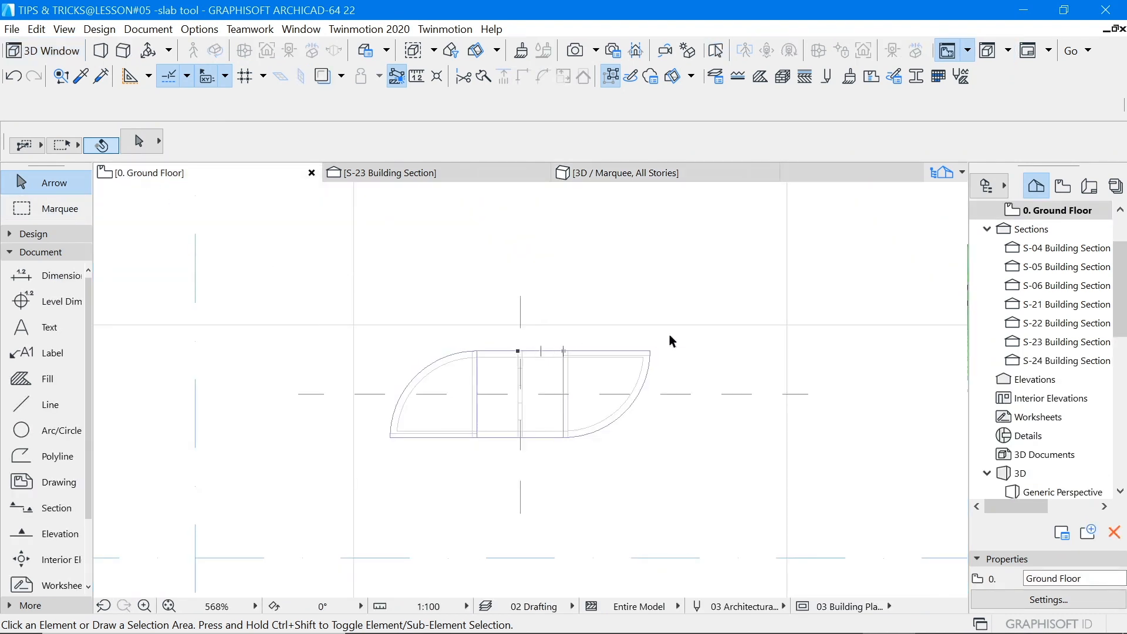
pyautogui.scroll(-10, 669, 333)
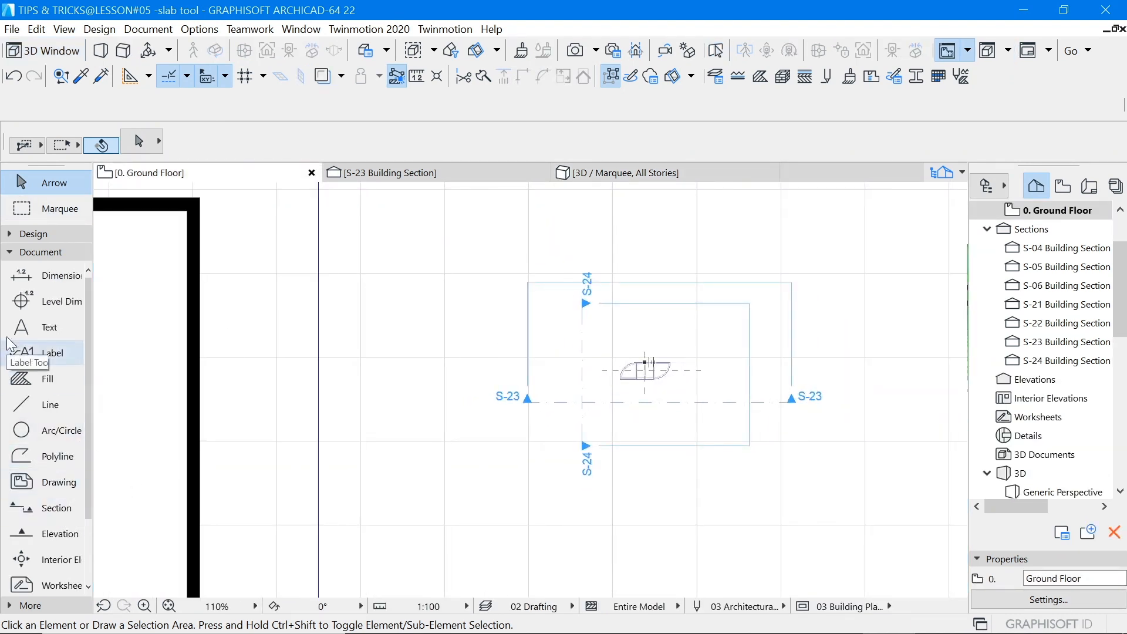
pyautogui.click(23, 233)
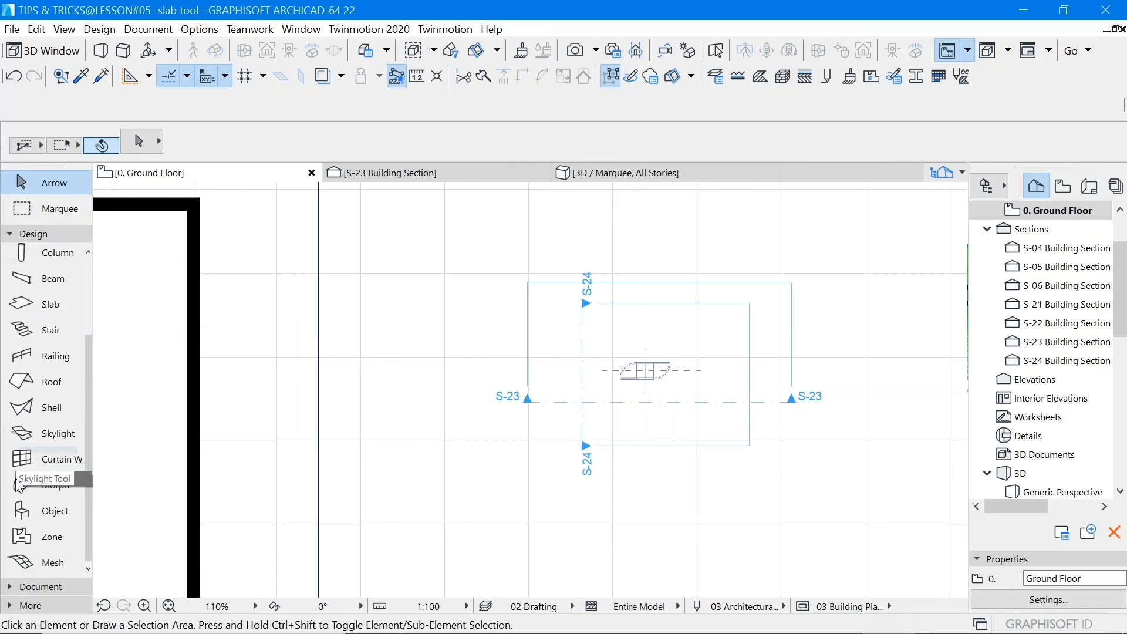
pyautogui.click(35, 511)
pyautogui.scroll(-6, 504, 384)
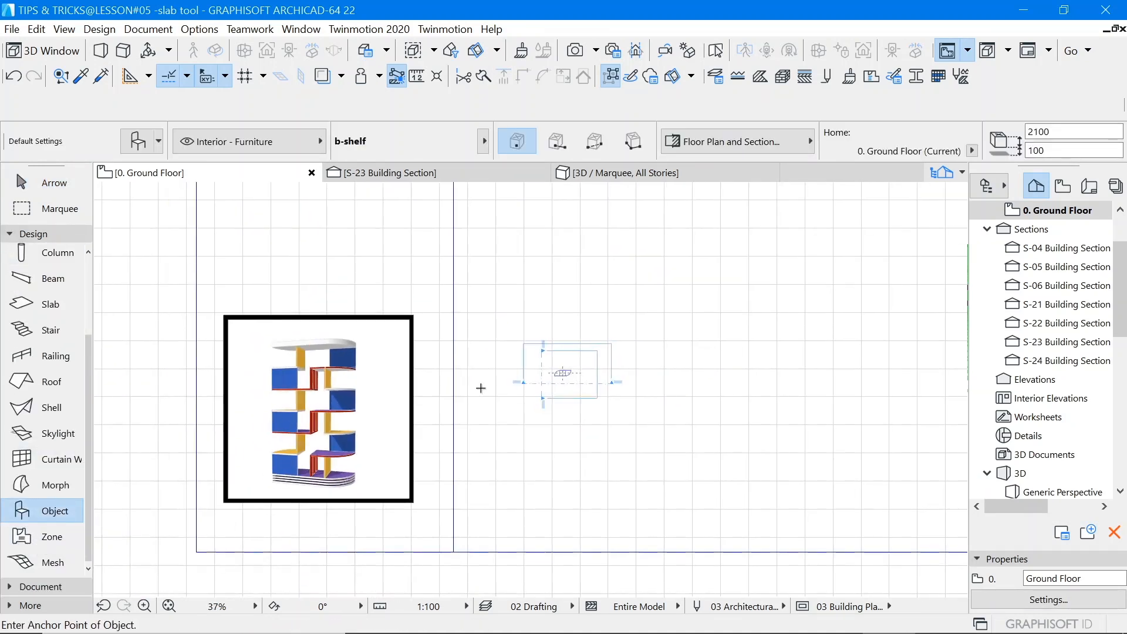
pyautogui.scroll(1, 571, 443)
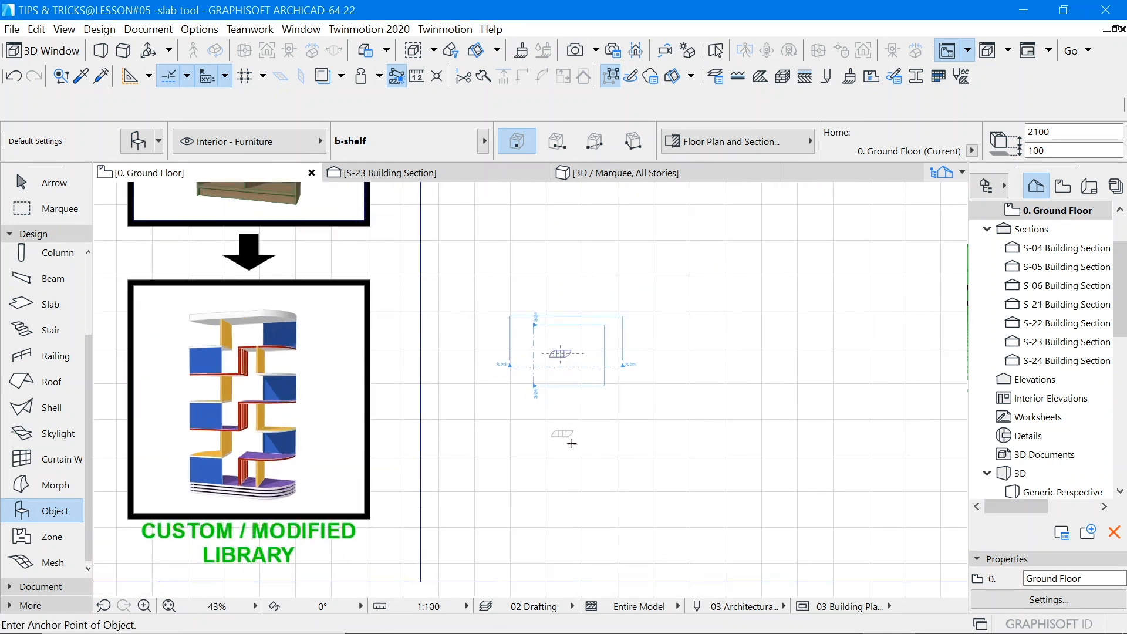
pyautogui.scroll(10, 559, 425)
pyautogui.scroll(5, 570, 392)
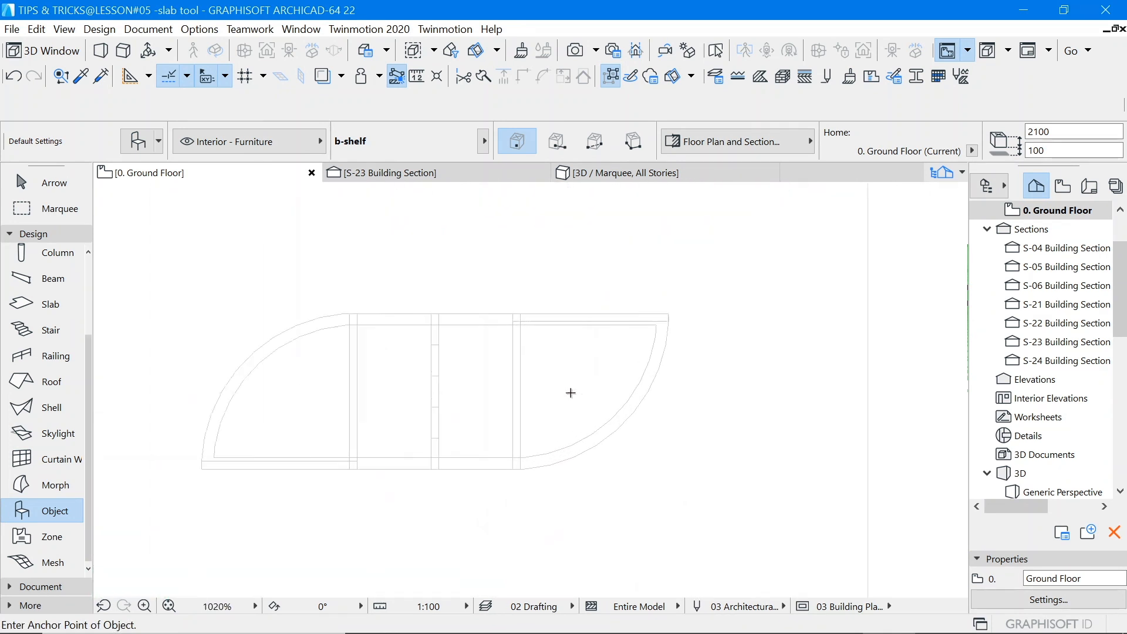
pyautogui.scroll(-5, 571, 389)
# Step: Select the placed b-shelf object on the plan and show only it in 3D, fitted to the window
pyautogui.click(67, 186)
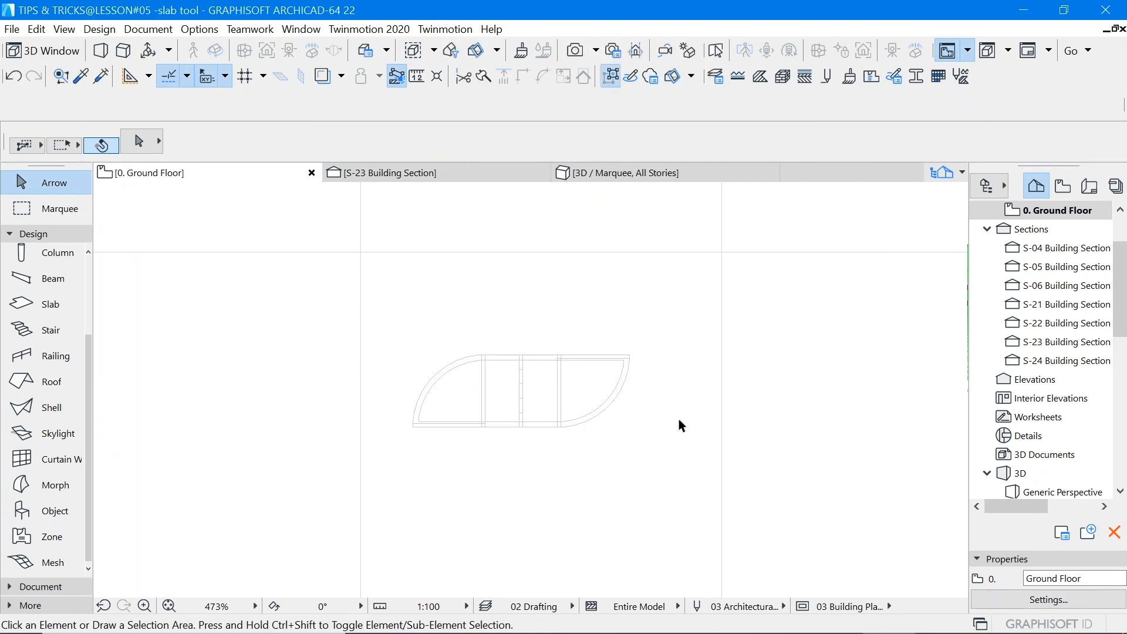
pyautogui.moveTo(679, 421); pyautogui.dragTo(379, 322)
pyautogui.scroll(-4, 571, 359)
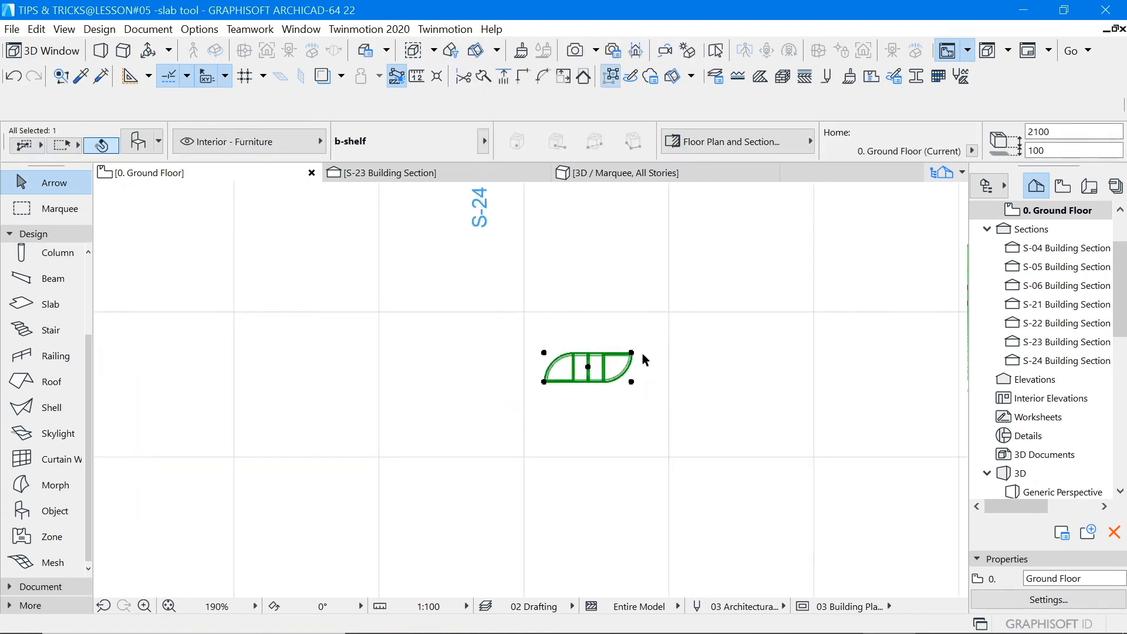
pyautogui.scroll(2, 572, 376)
pyautogui.scroll(-3, 573, 402)
pyautogui.rightClick(683, 350)
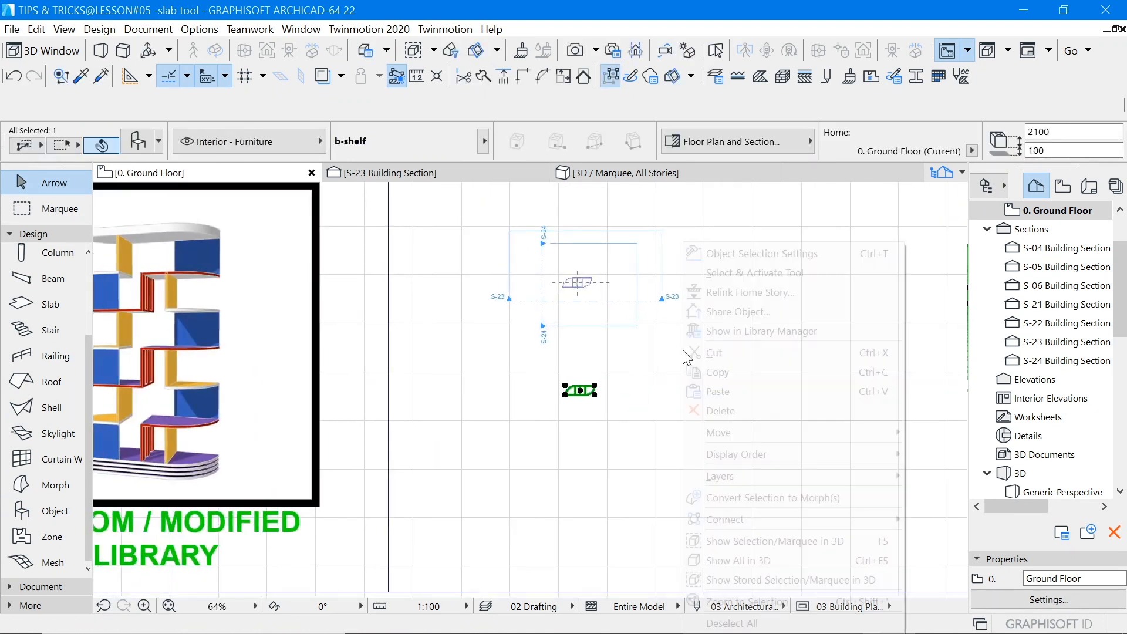
pyautogui.click(755, 538)
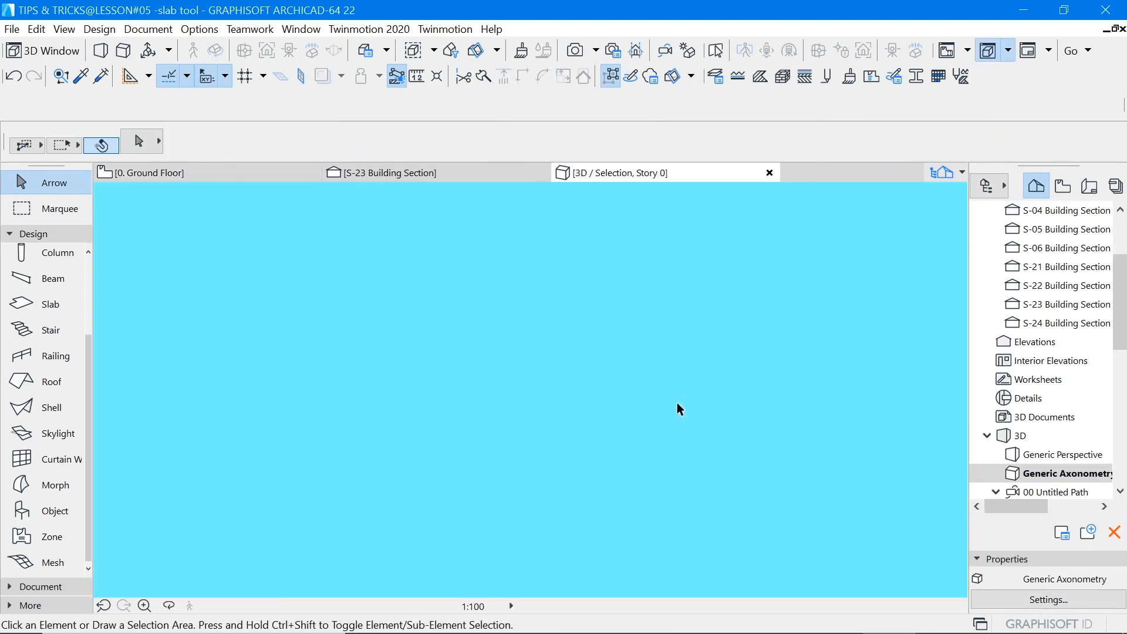
pyautogui.rightClick(613, 358)
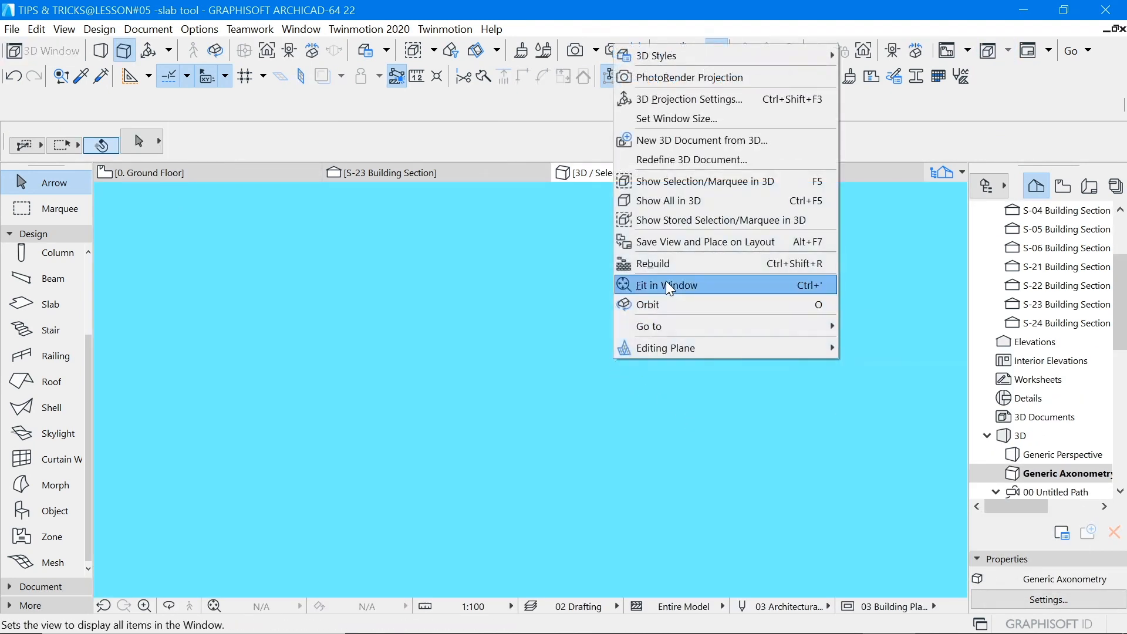
pyautogui.click(665, 283)
# Step: Orbit around the b-shelf object in 3D to examine its shelves, panels and surface colours from several sides
pyautogui.click(216, 50)
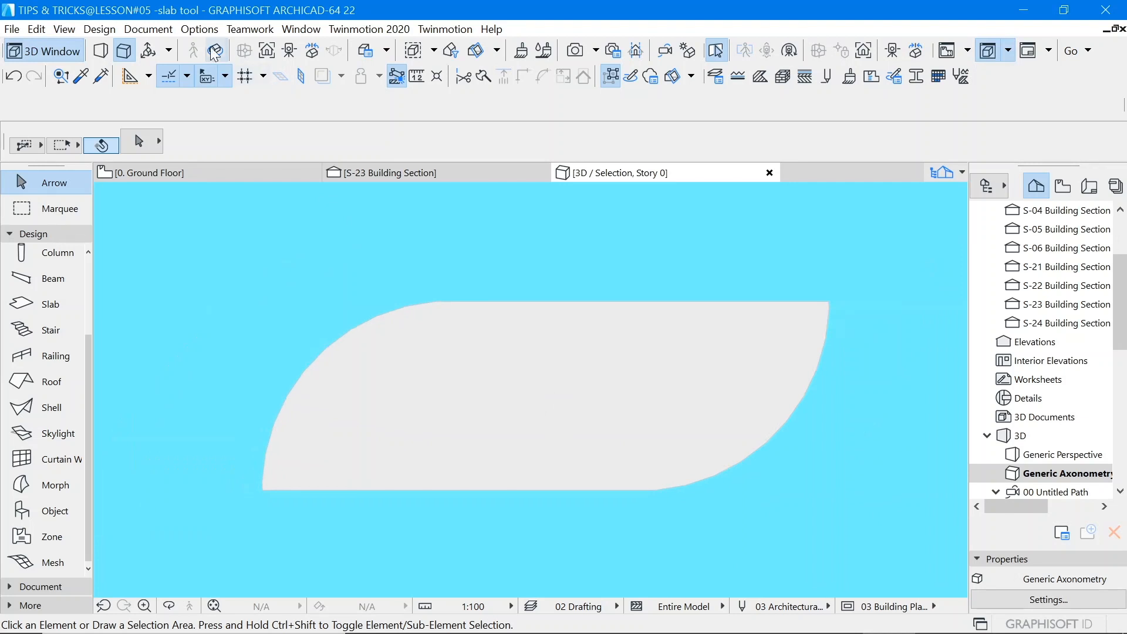
pyautogui.moveTo(717, 495); pyautogui.dragTo(667, 393)
pyautogui.scroll(-4, 492, 414)
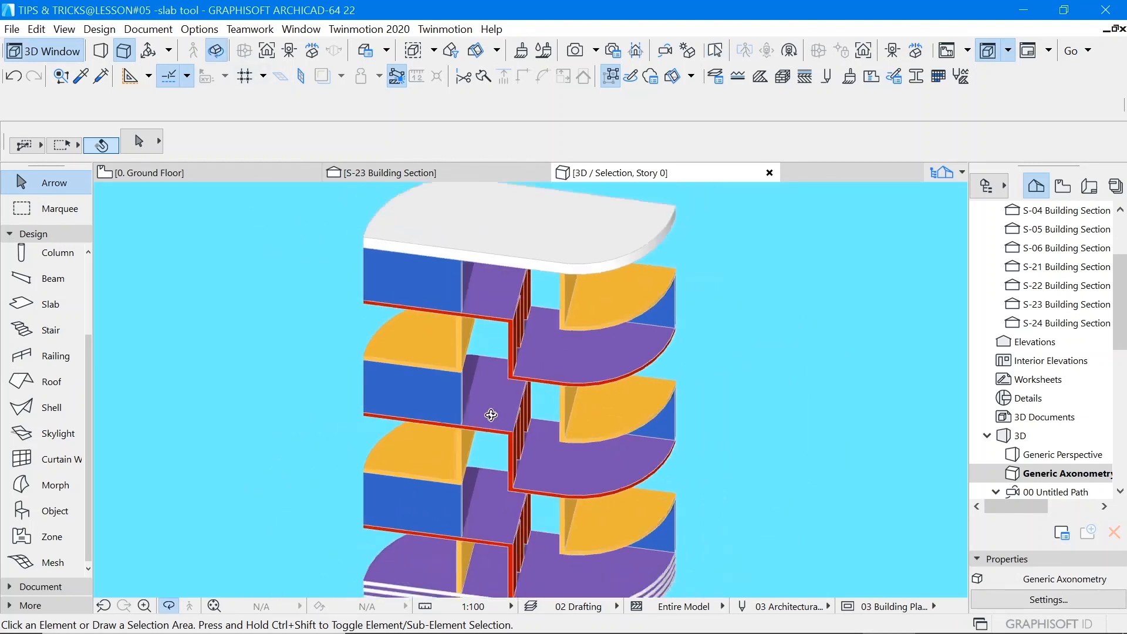
pyautogui.moveTo(617, 498); pyautogui.dragTo(405, 415)
pyautogui.scroll(-2, 405, 415)
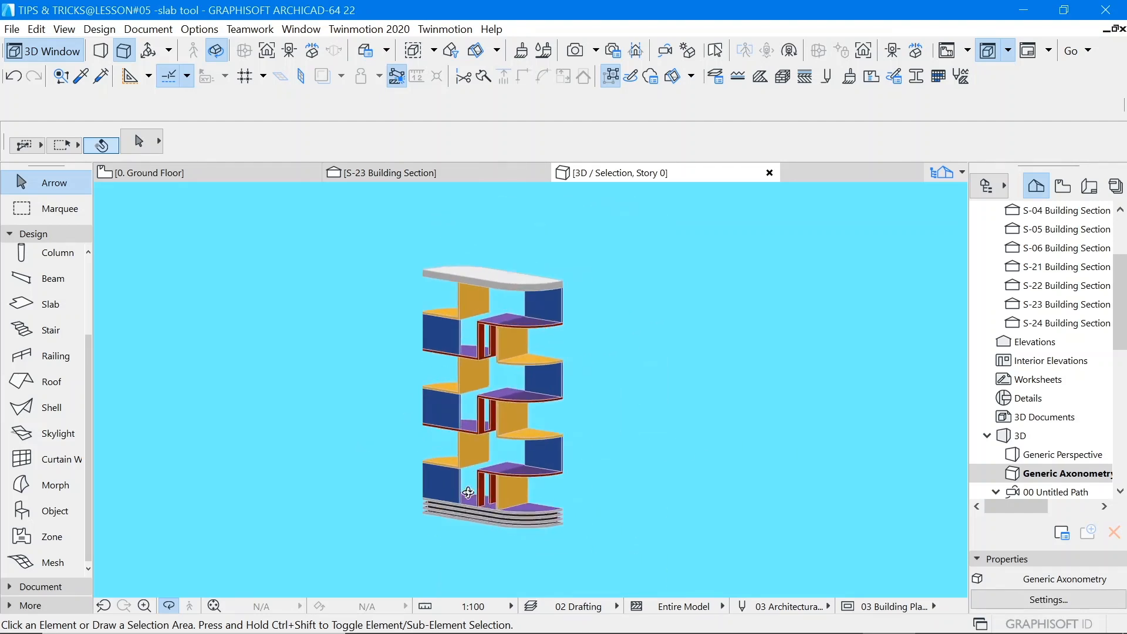
pyautogui.scroll(5, 727, 476)
pyautogui.moveTo(727, 476); pyautogui.dragTo(624, 360)
pyautogui.moveTo(394, 435); pyautogui.dragTo(779, 418)
pyautogui.moveTo(385, 432); pyautogui.dragTo(482, 397)
# Step: Return to the Ground Floor plan, deselect the b-shelf object and review it alongside the existing and custom library reference pictures
pyautogui.click(140, 172)
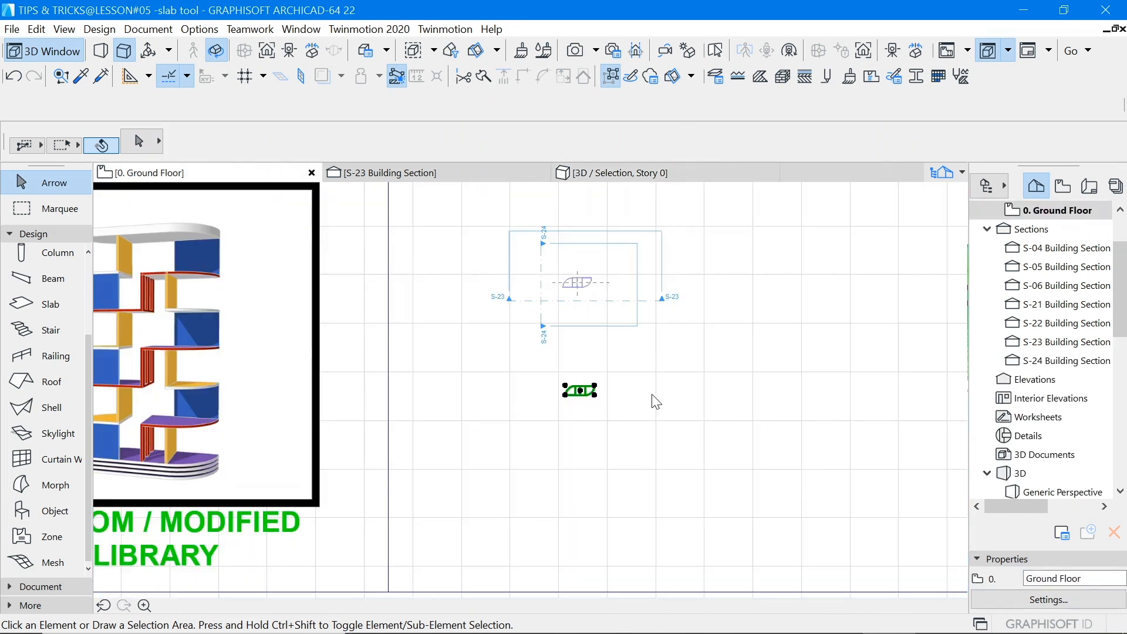
pyautogui.scroll(-3, 630, 388)
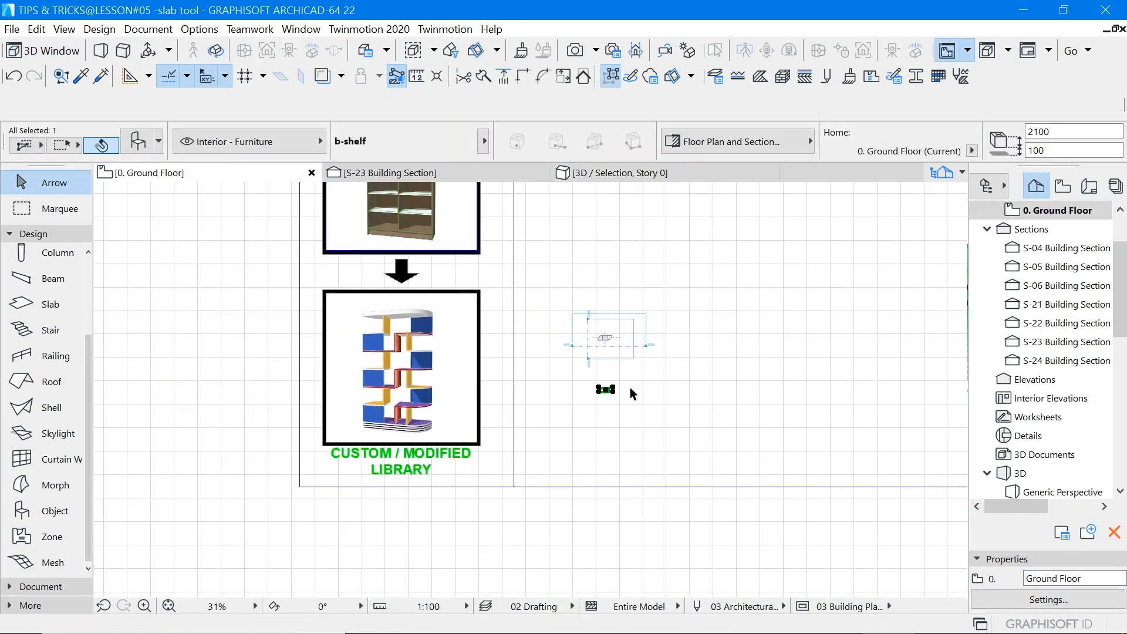
pyautogui.click(631, 392)
pyautogui.scroll(4, 615, 377)
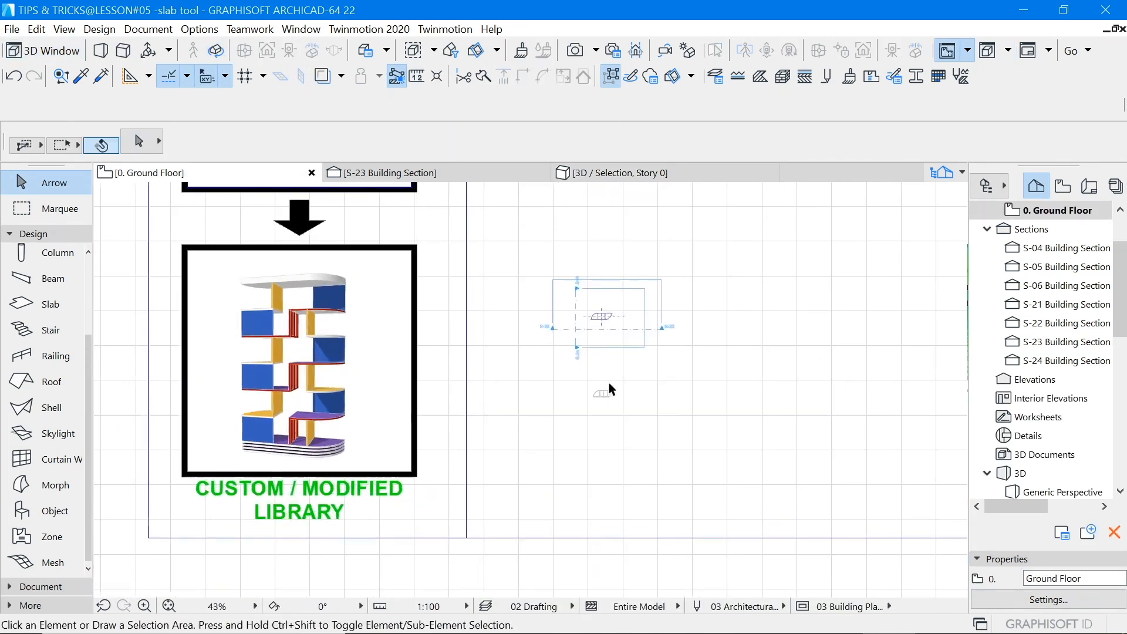
pyautogui.scroll(-4, 658, 410)
pyautogui.scroll(2, 637, 390)
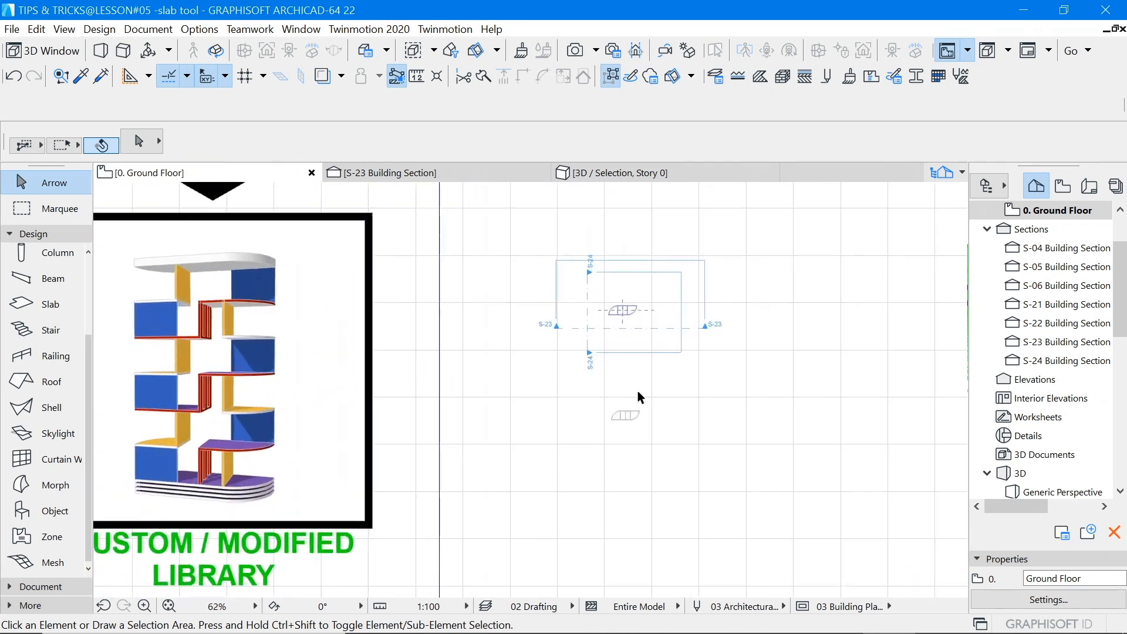
pyautogui.scroll(-3, 675, 404)
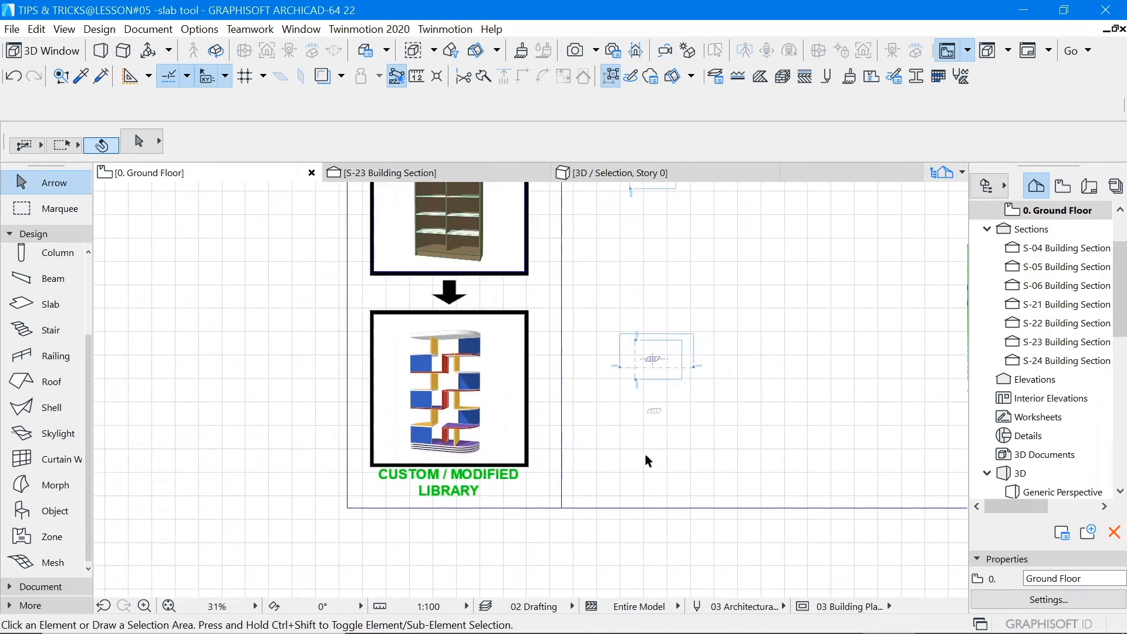
pyautogui.scroll(-2, 646, 397)
pyautogui.scroll(2, 671, 402)
pyautogui.scroll(-2, 508, 432)
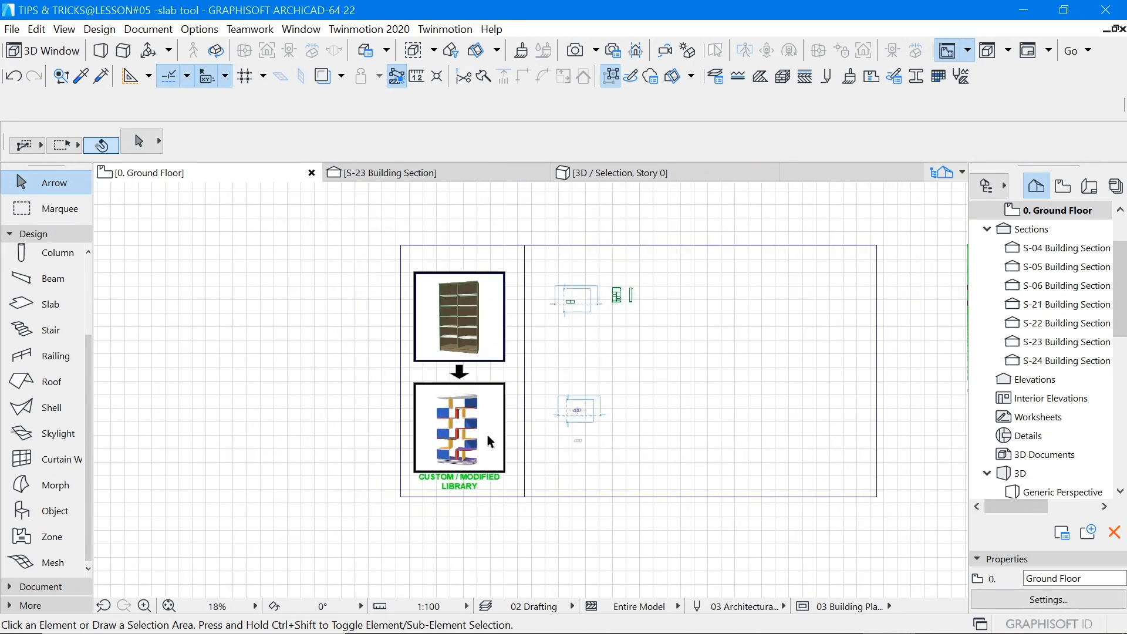
pyautogui.scroll(1, 673, 347)
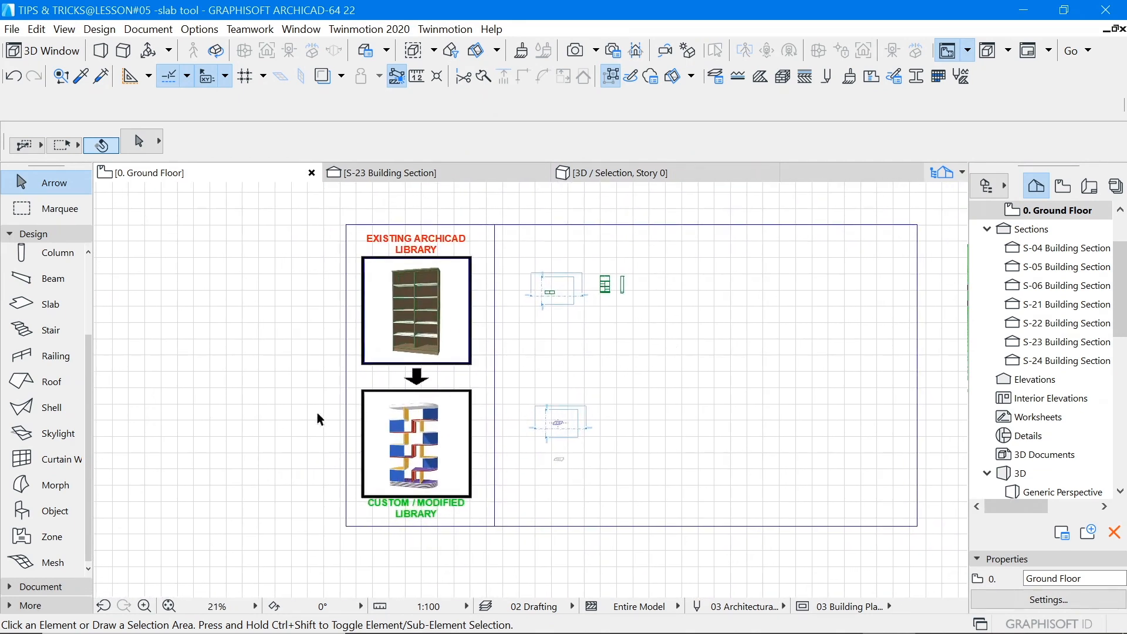
pyautogui.scroll(-2, 318, 416)
pyautogui.scroll(1, 507, 410)
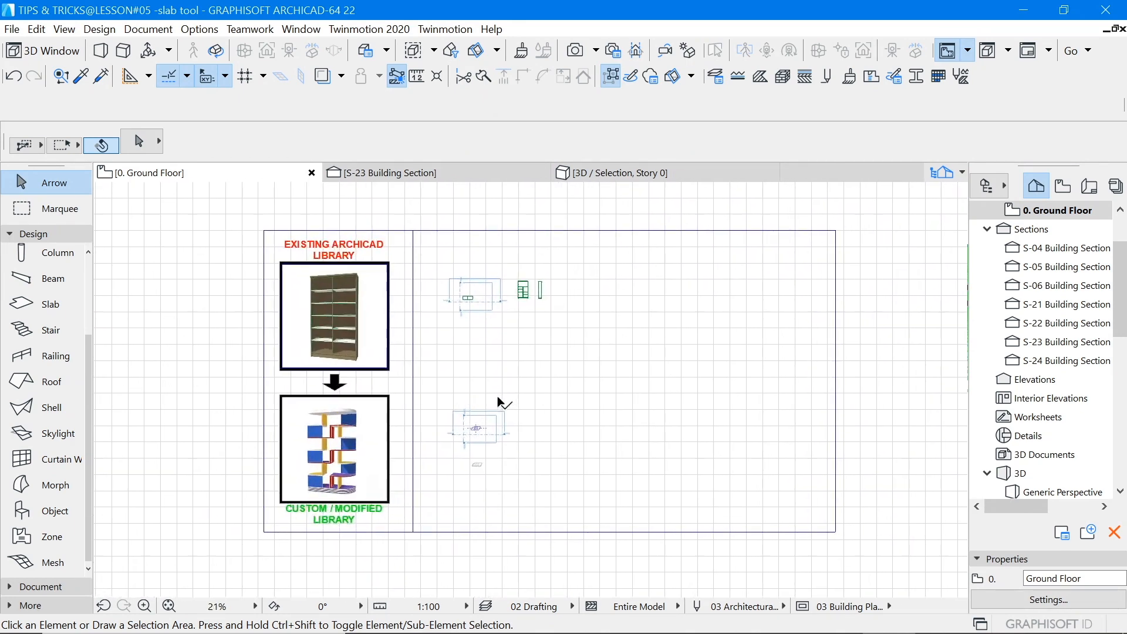